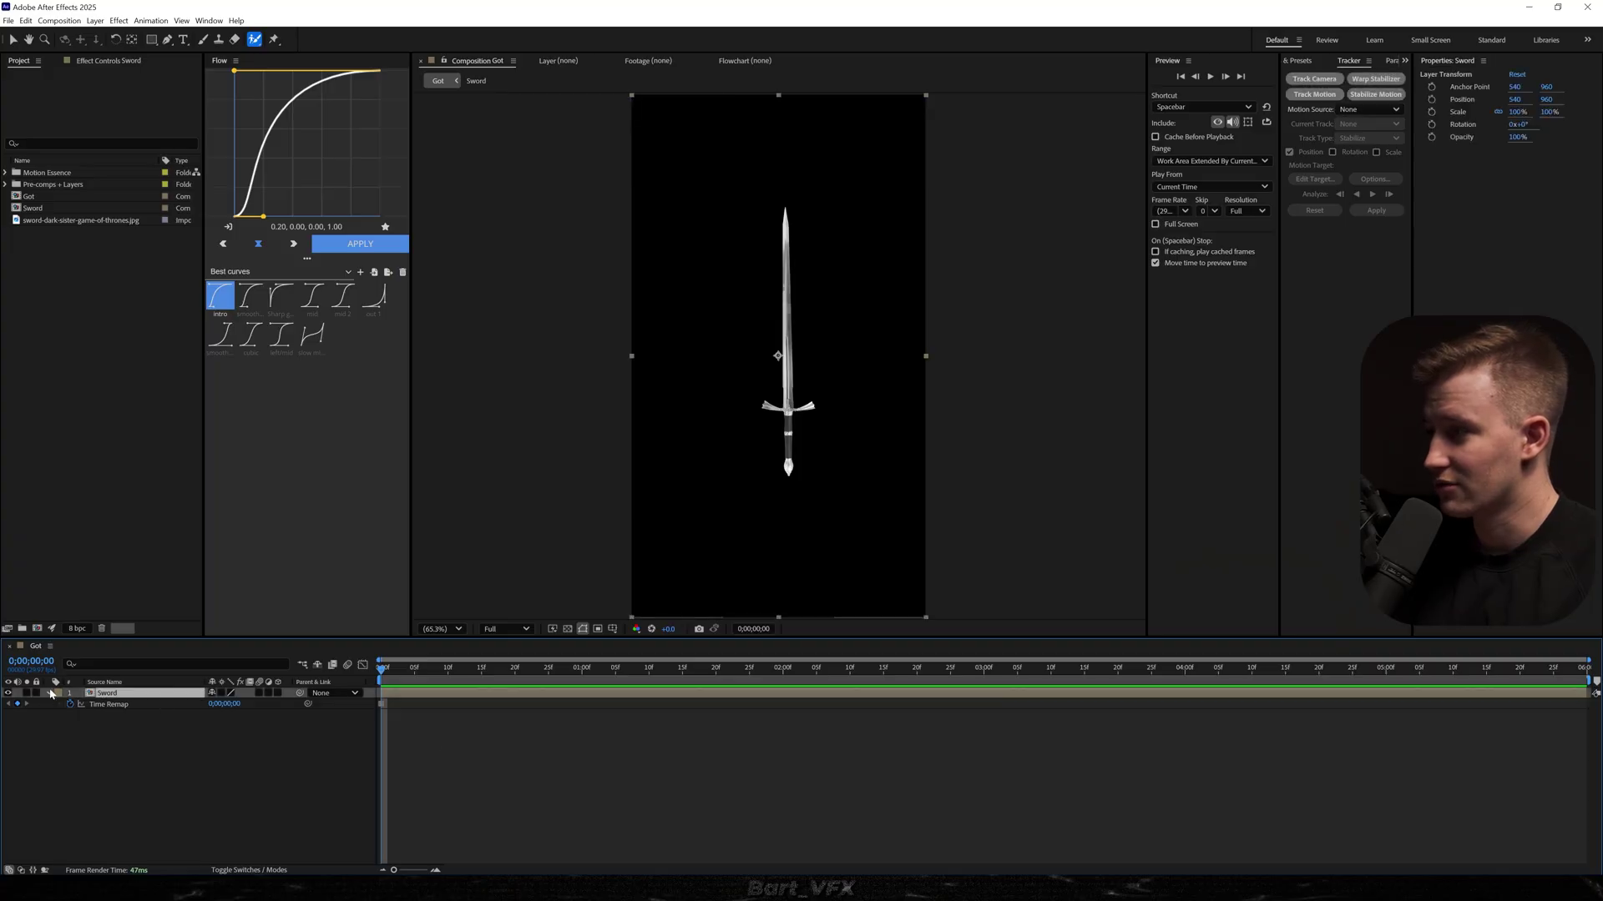
# - Add a new camera with the default settings to the Got composition
pyautogui.click(167, 823)
pyautogui.rightClick(187, 763)
pyautogui.moveTo(267, 624)
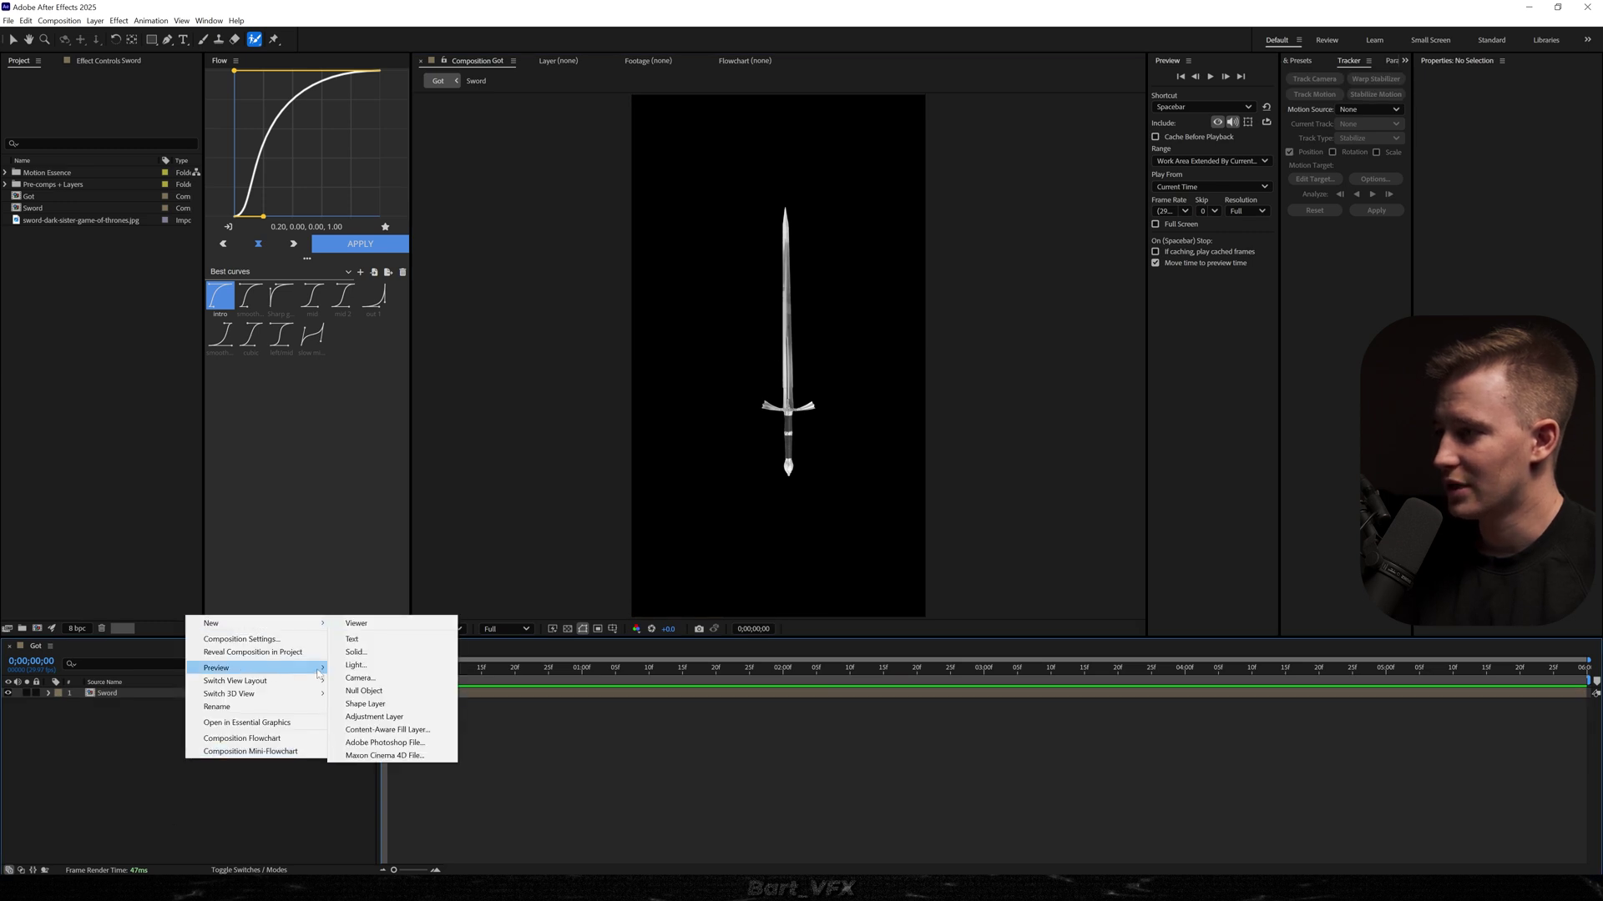
pyautogui.click(359, 666)
pyautogui.click(580, 698)
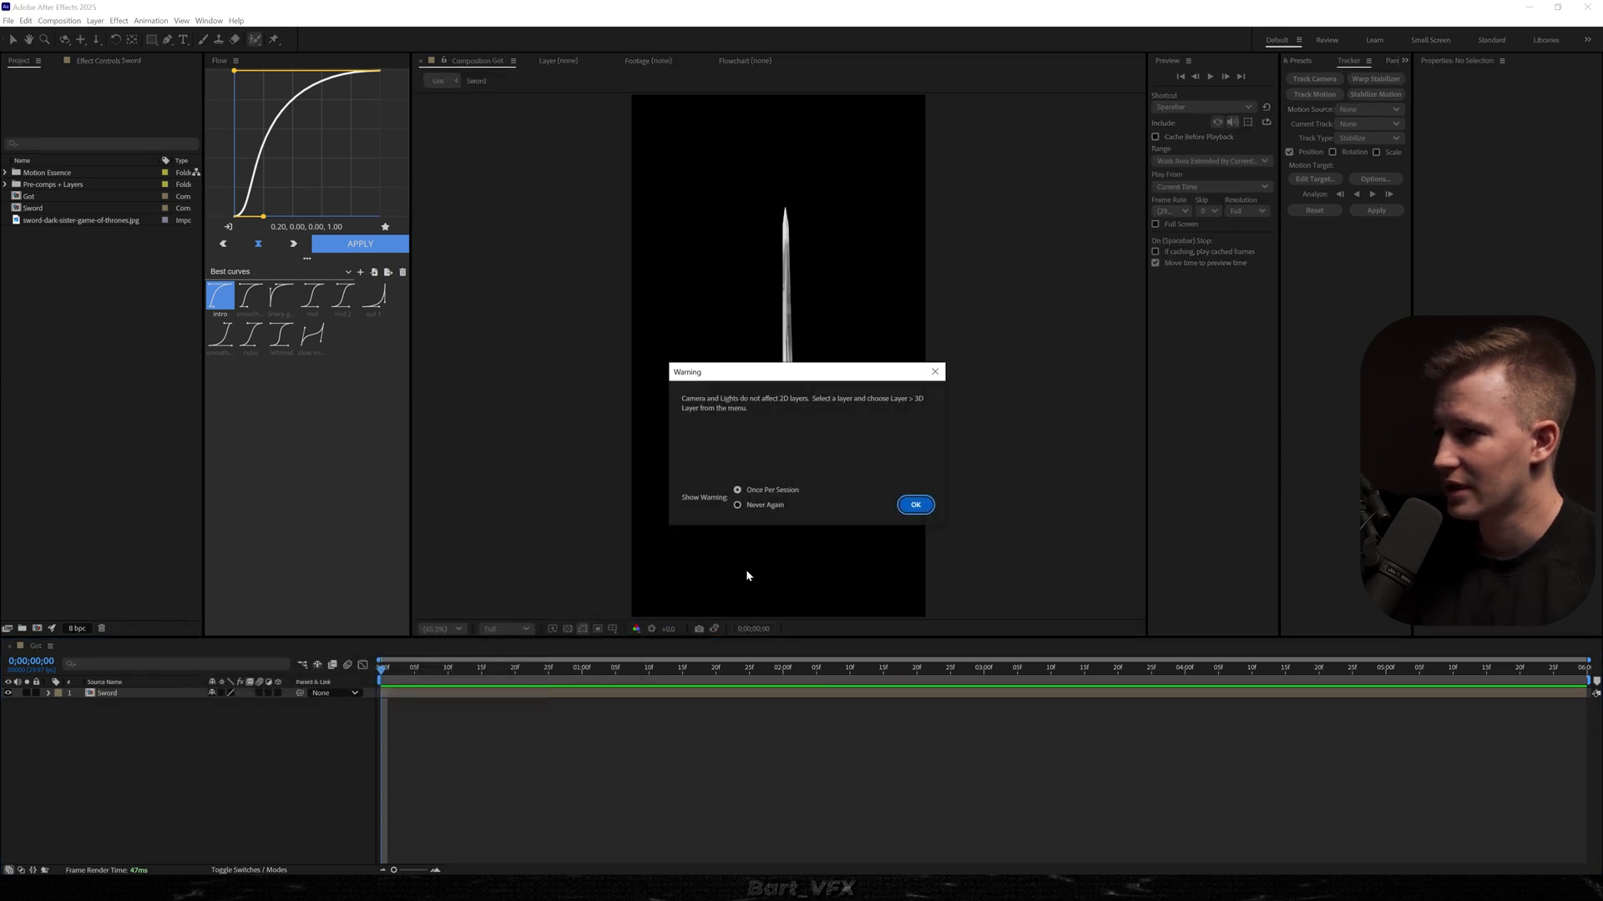
pyautogui.click(915, 505)
# - Create a null object and parent Camera 1 to it
pyautogui.rightClick(236, 750)
pyautogui.moveTo(317, 609)
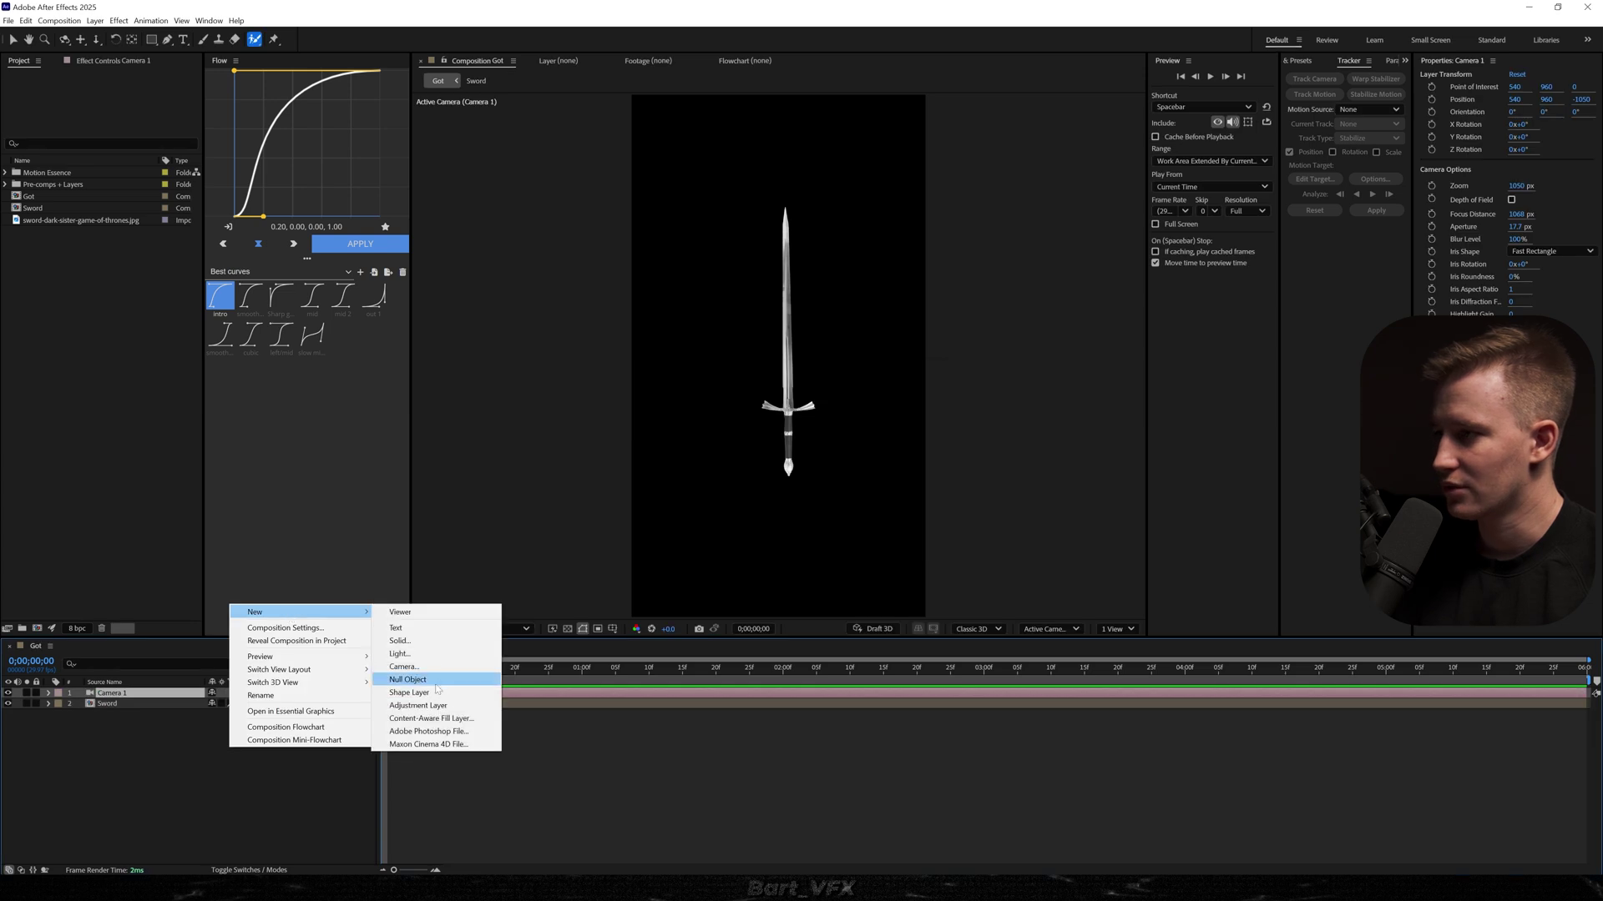
pyautogui.click(418, 679)
pyautogui.click(296, 706)
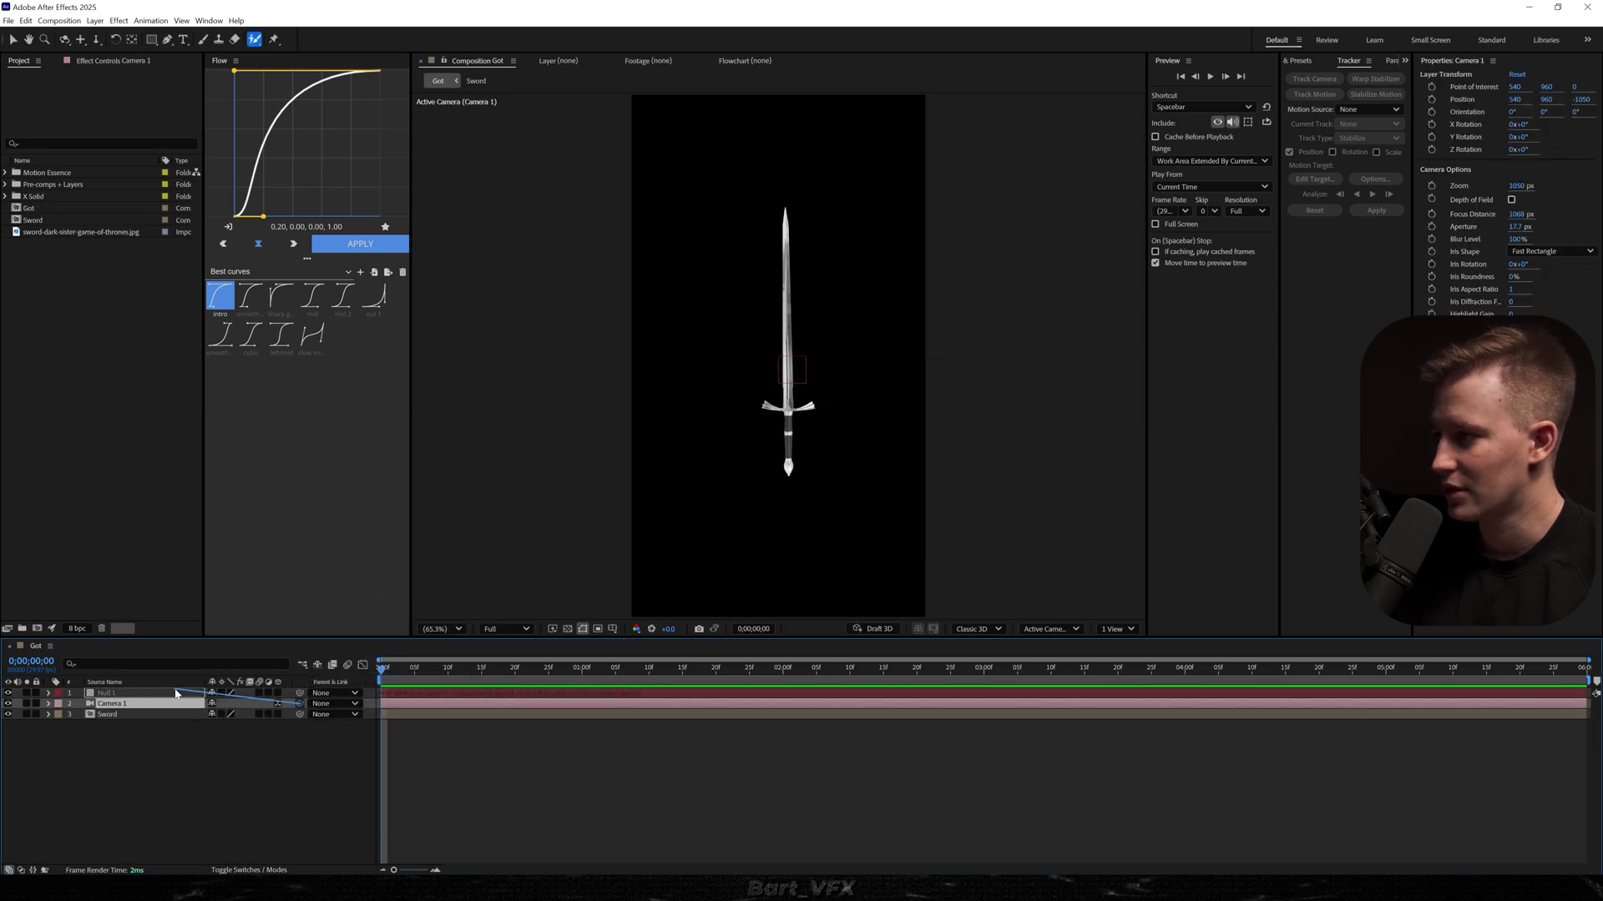
# - Rename the null cam control 1 and move it with Camera 1 beneath the Sword layer
pyautogui.click(169, 693)
pyautogui.press('Return')
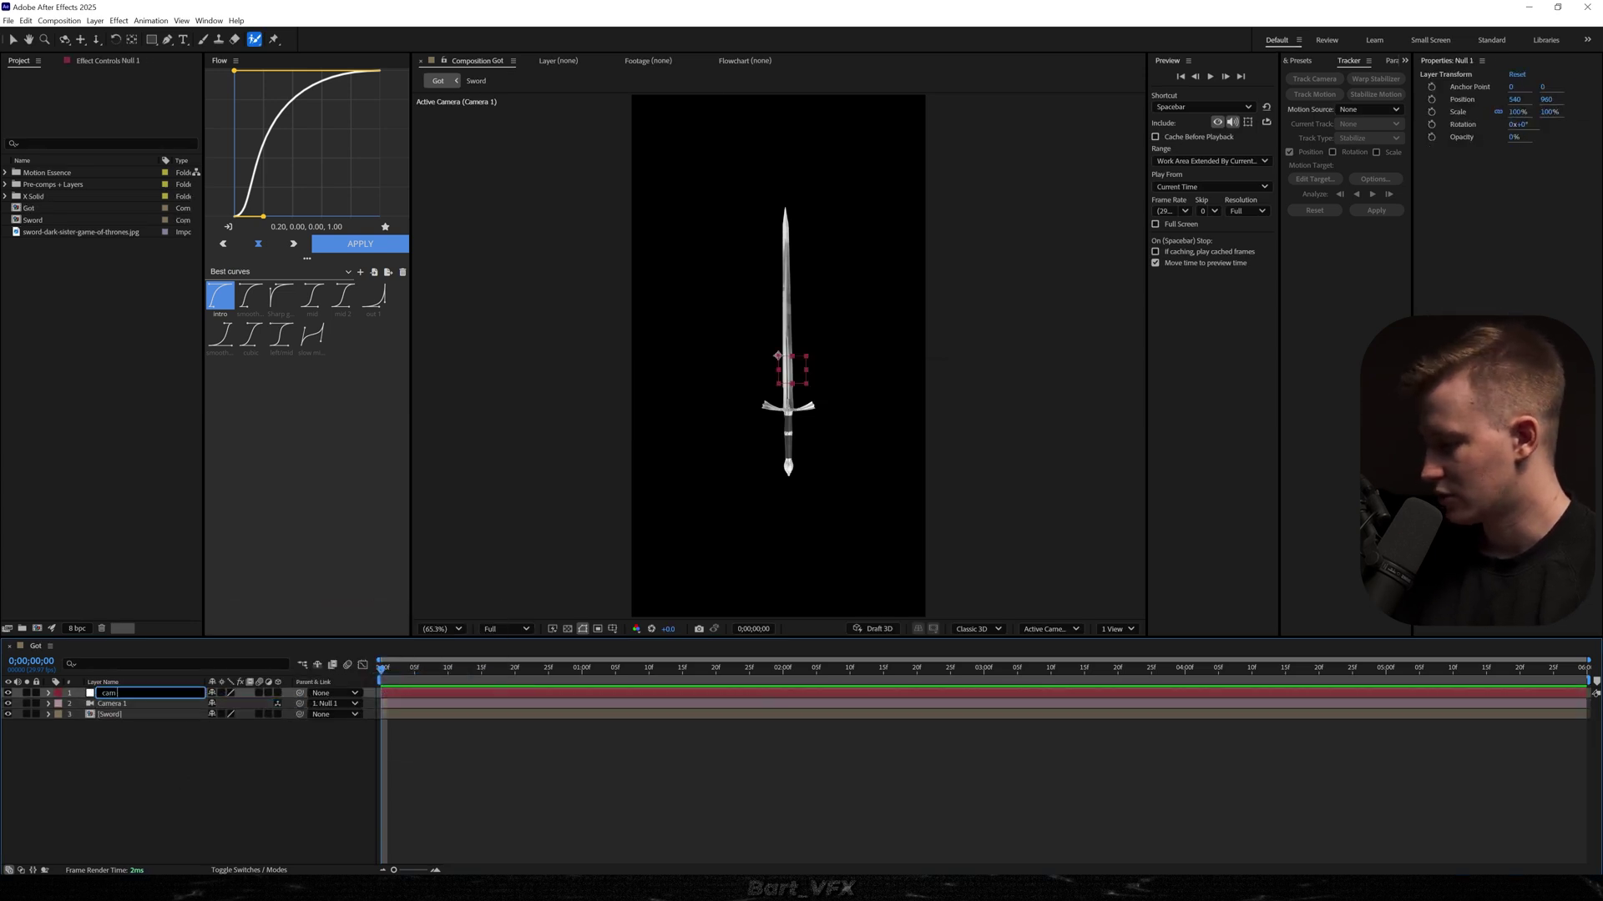
pyautogui.keyDown('shift'); pyautogui.click(131, 704); pyautogui.keyUp('shift')
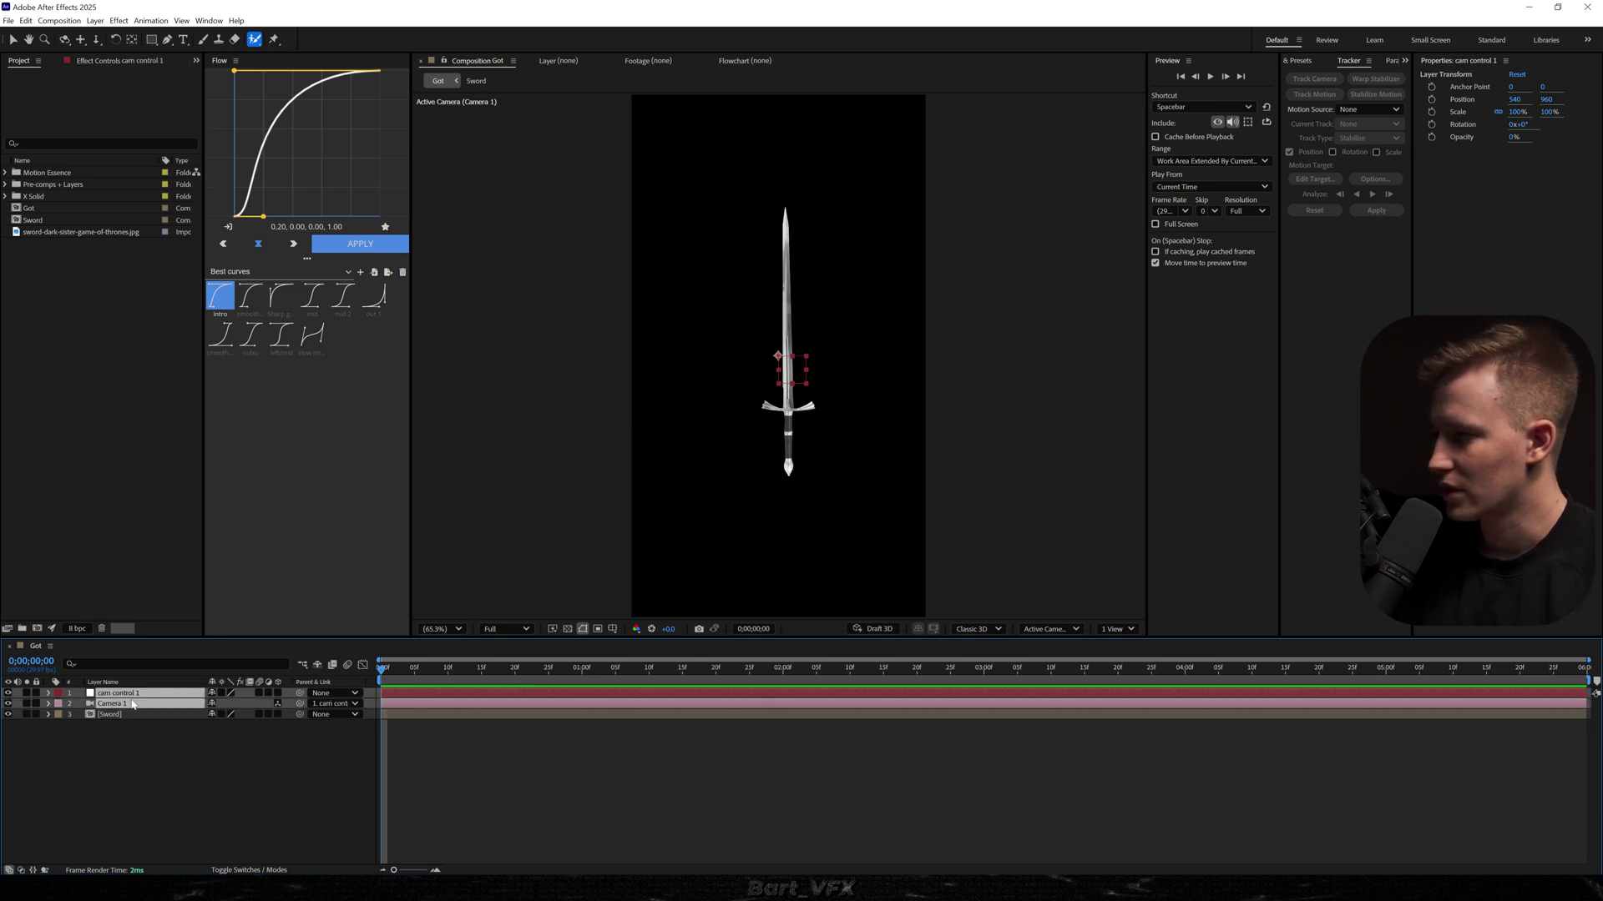
pyautogui.moveTo(131, 703); pyautogui.dragTo(138, 750)
pyautogui.click(119, 692)
pyautogui.click(134, 768)
# - Give cam control 1 and Camera 1 a teal label colour, and make the null and Sword layers 3D
pyautogui.click(117, 703)
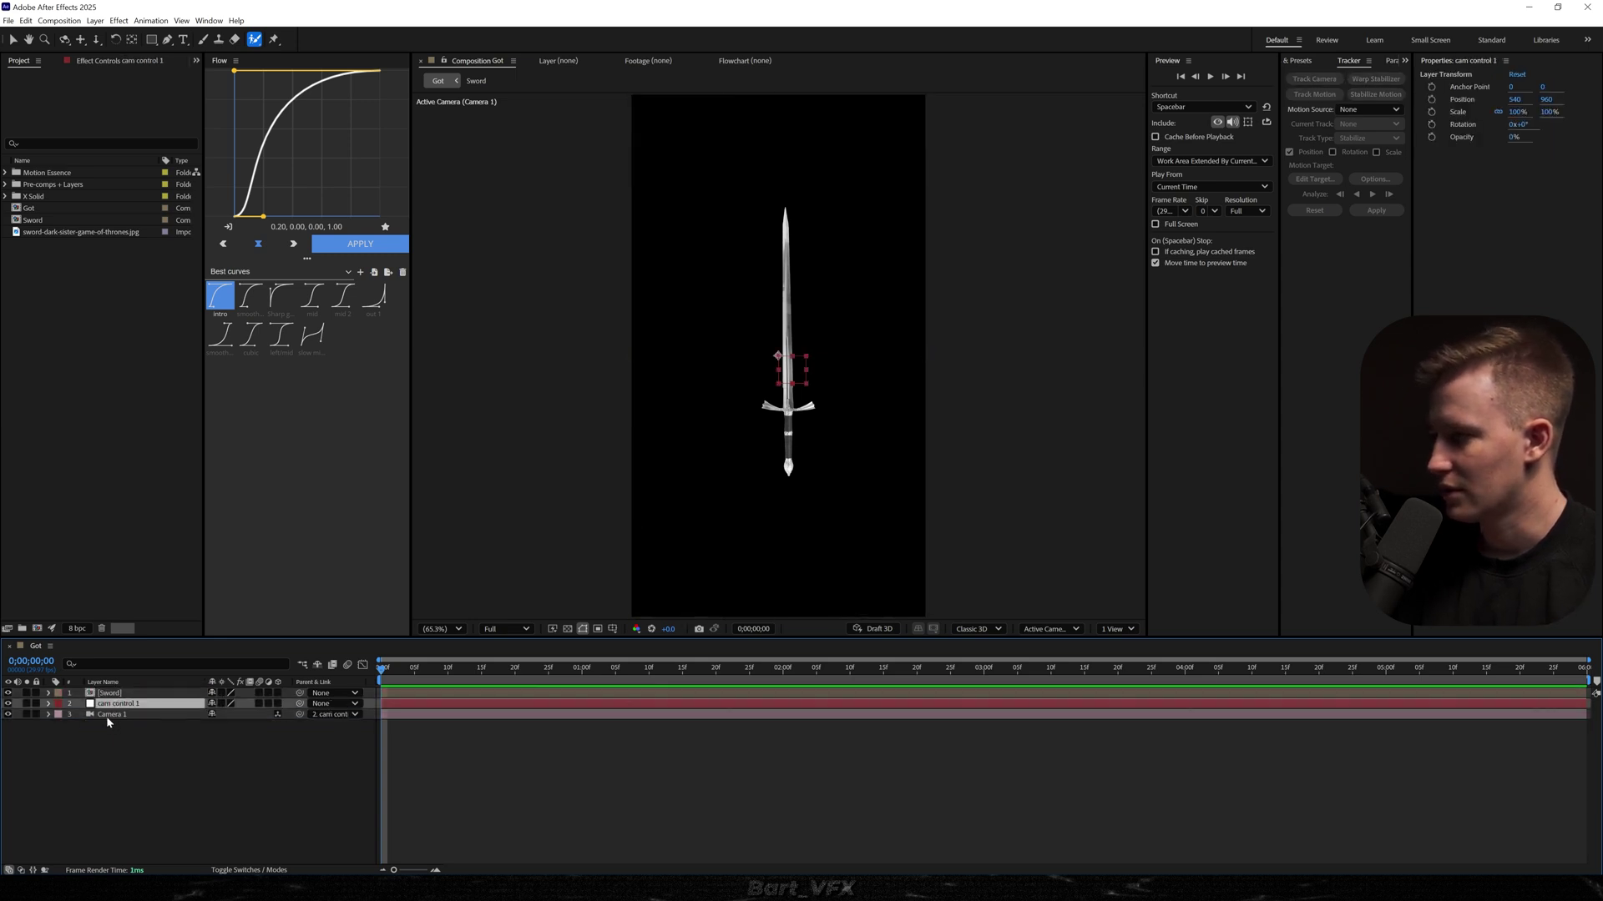
pyautogui.keyDown('shift'); pyautogui.click(110, 715); pyautogui.keyUp('shift')
pyautogui.click(58, 714)
pyautogui.click(100, 678)
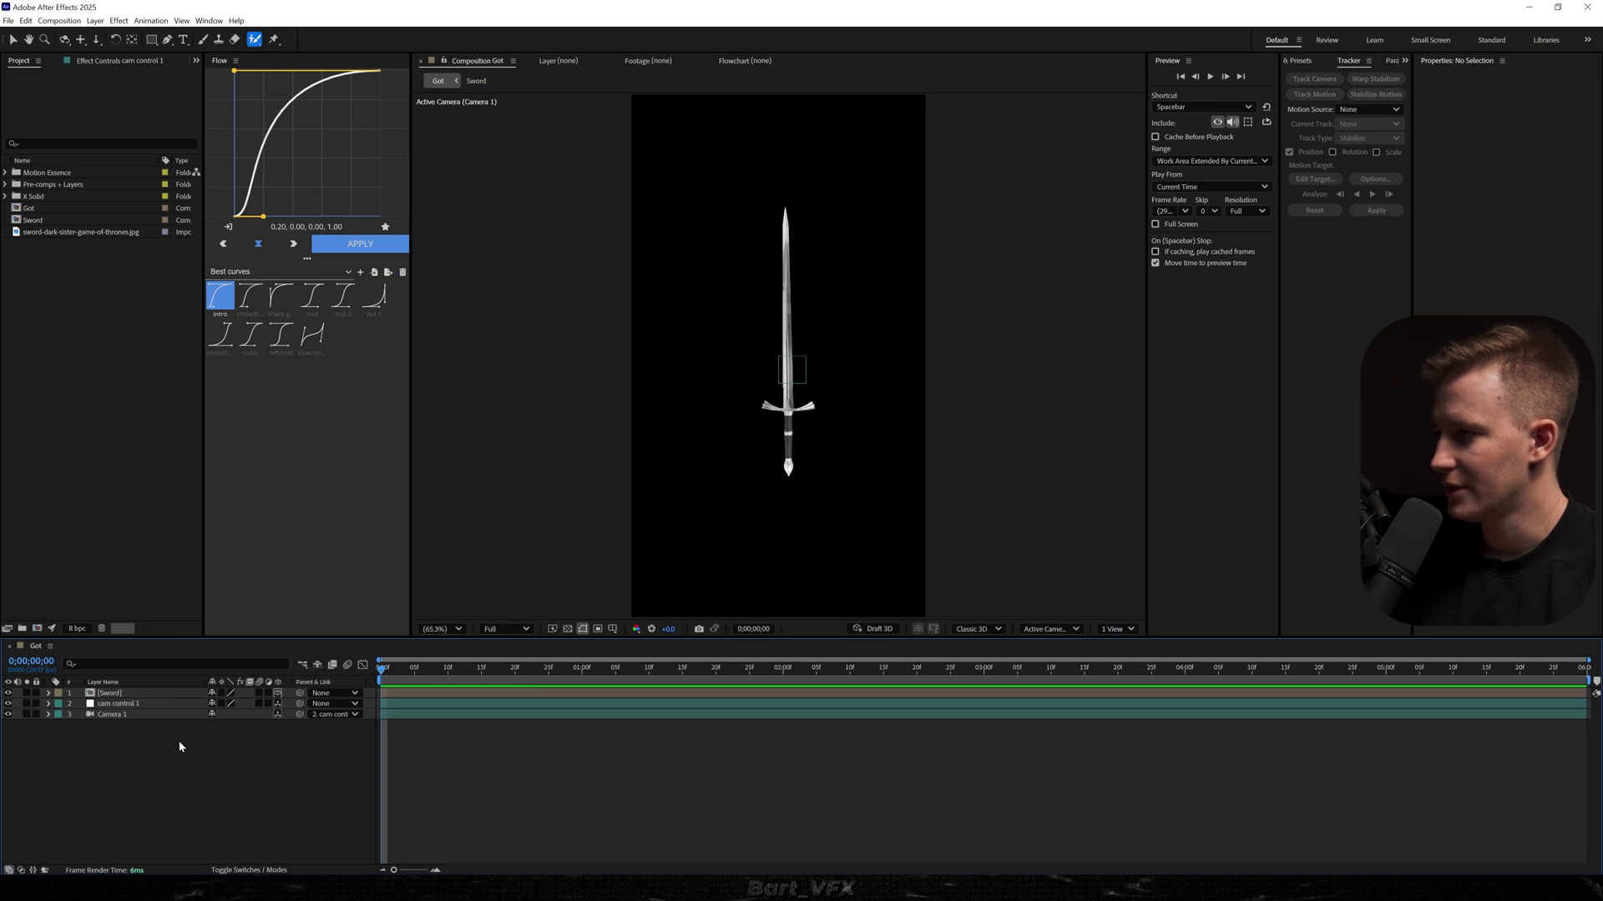
# - Show the composition in two views and move the Sword layer back along Z to about 665
pyautogui.click(109, 693)
pyautogui.click(1111, 628)
pyautogui.click(1121, 663)
pyautogui.press('1')
pyautogui.moveTo(979, 472); pyautogui.dragTo(969, 458)
pyautogui.press('v')
pyautogui.moveTo(1020, 366); pyautogui.dragTo(938, 365)
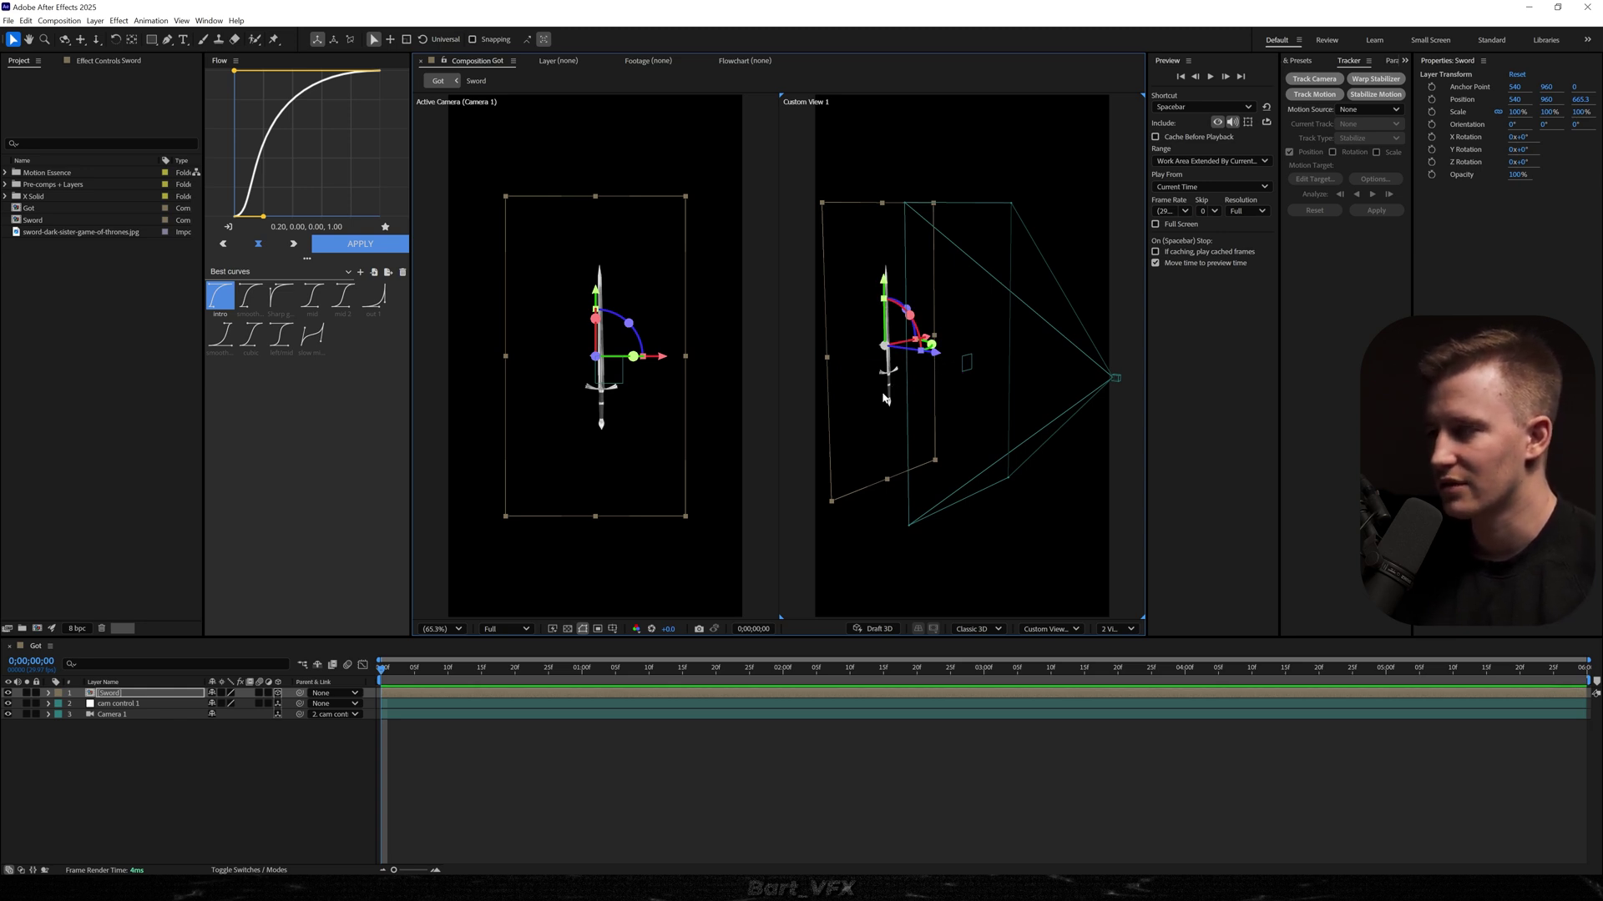
# - Rotate the Sword layer to about 49° on X, 19° on Y and 22° on Z
pyautogui.press('r')
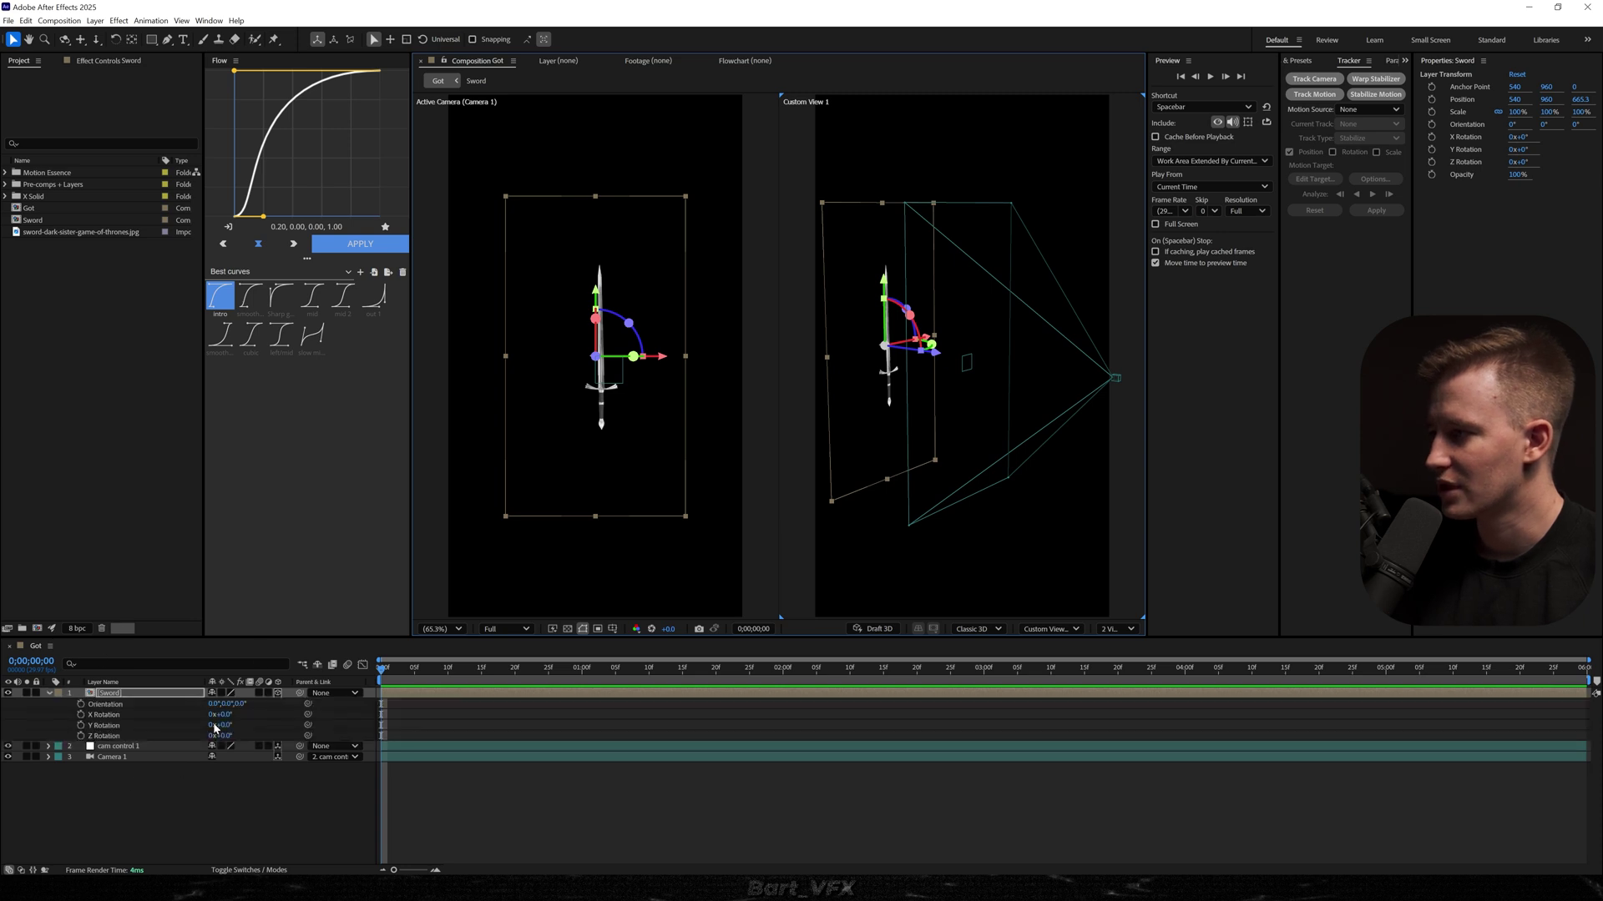
pyautogui.moveTo(224, 725); pyautogui.dragTo(500, 679)
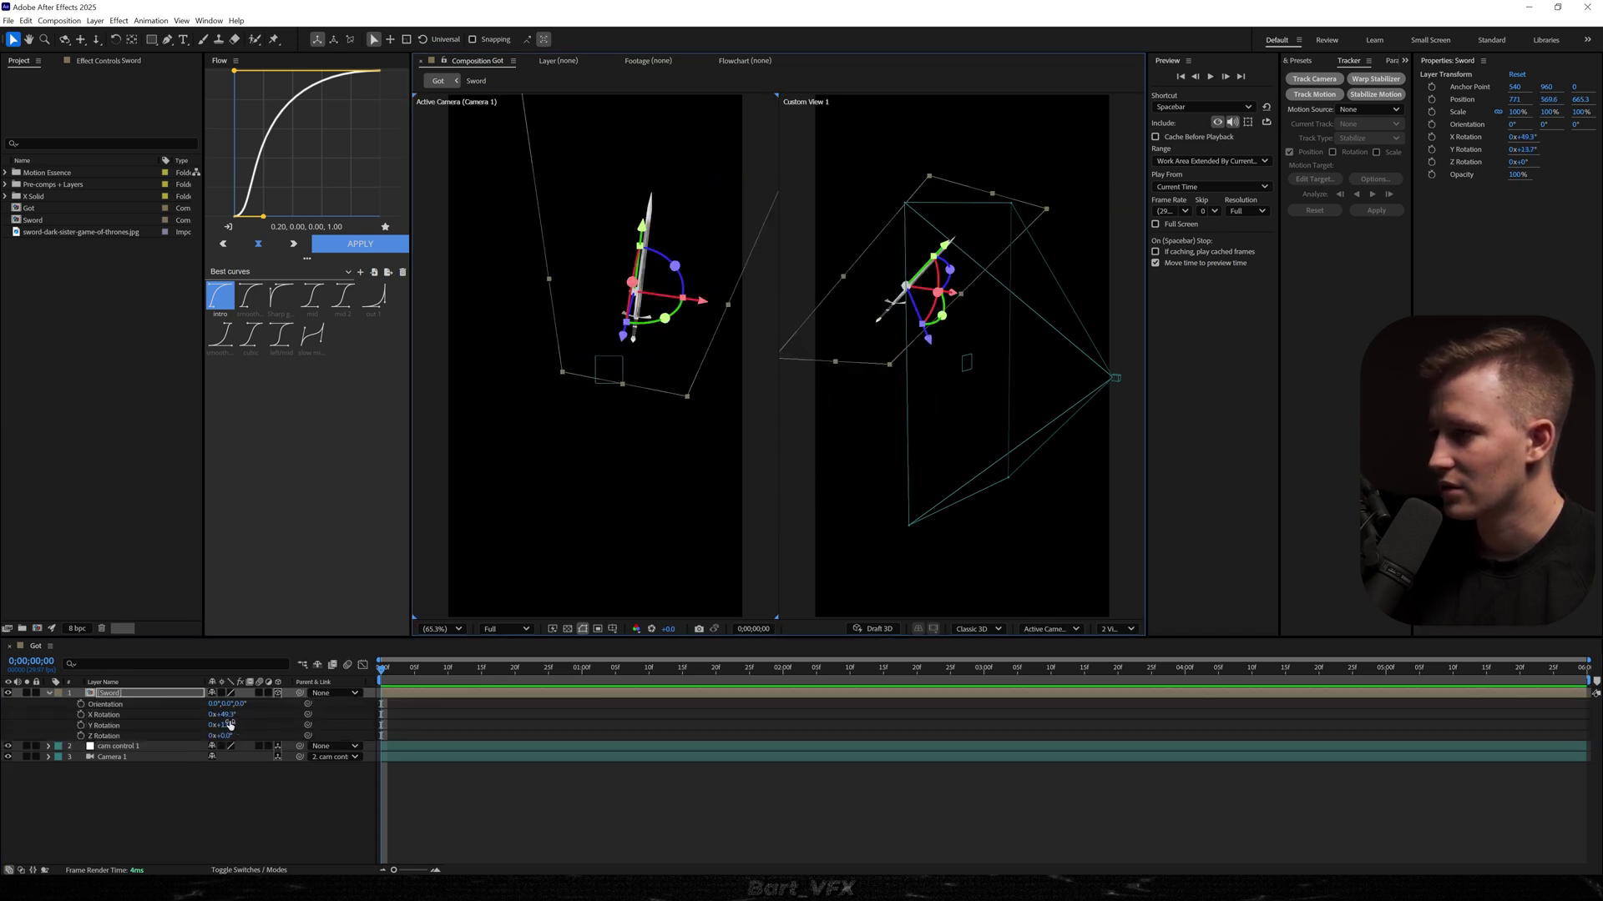
pyautogui.moveTo(224, 724); pyautogui.dragTo(357, 726)
# - Duplicate the Sword layer below the original and rotate the copy to about 102° on X, 185° on Y and 25° on Z
pyautogui.moveTo(641, 344); pyautogui.dragTo(602, 514)
pyautogui.hotkey('ctrl', 'd')
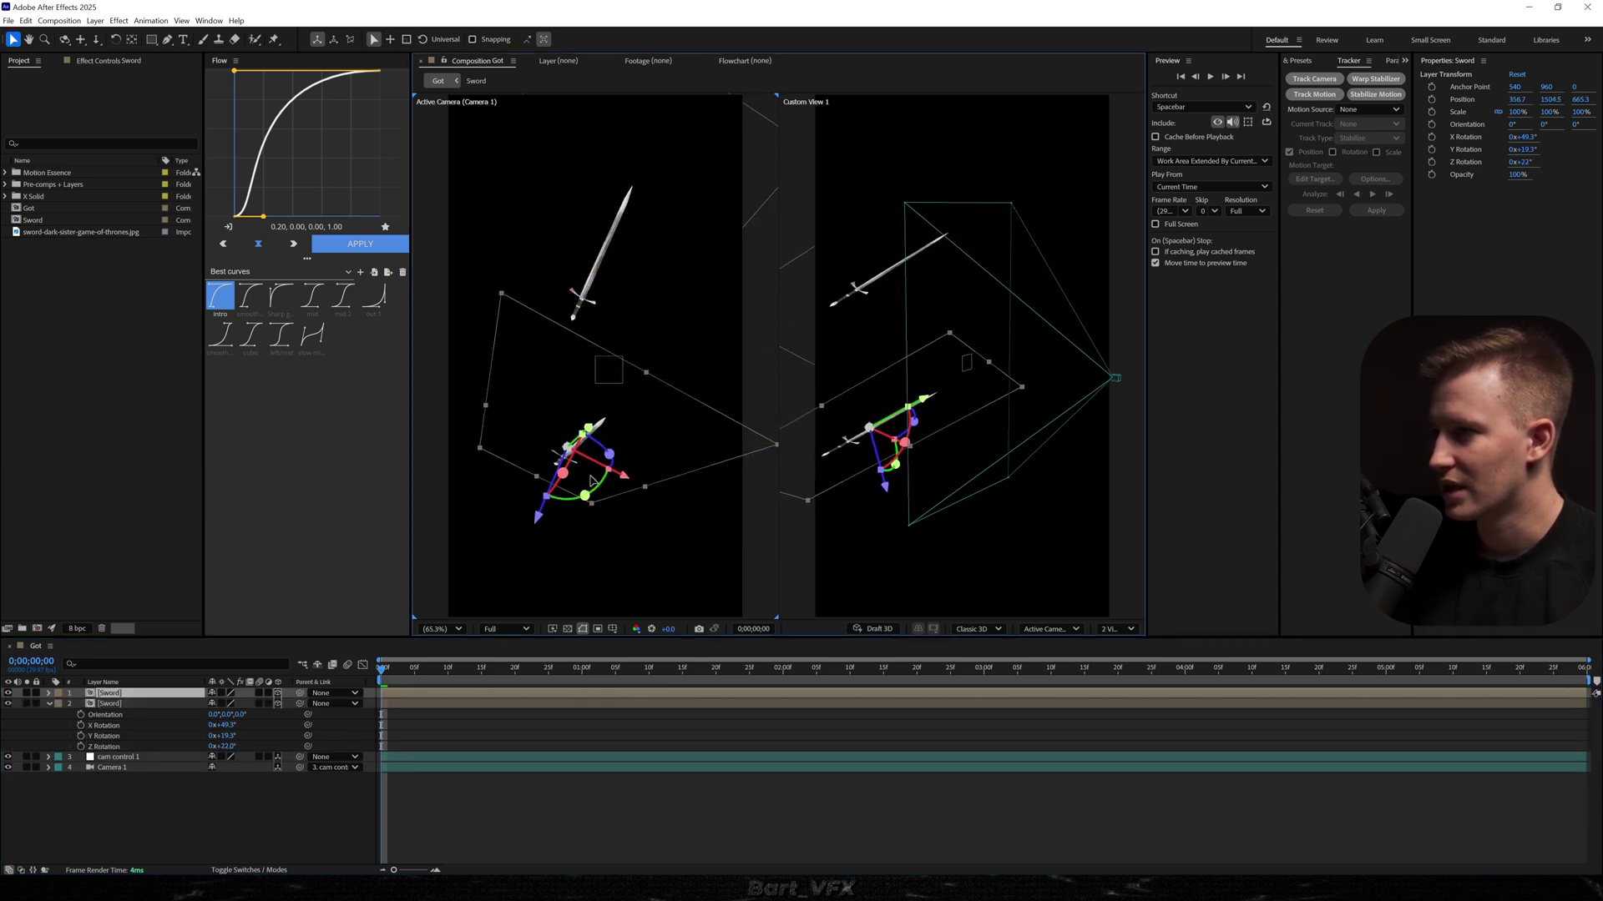
pyautogui.press('r')
pyautogui.click(258, 719)
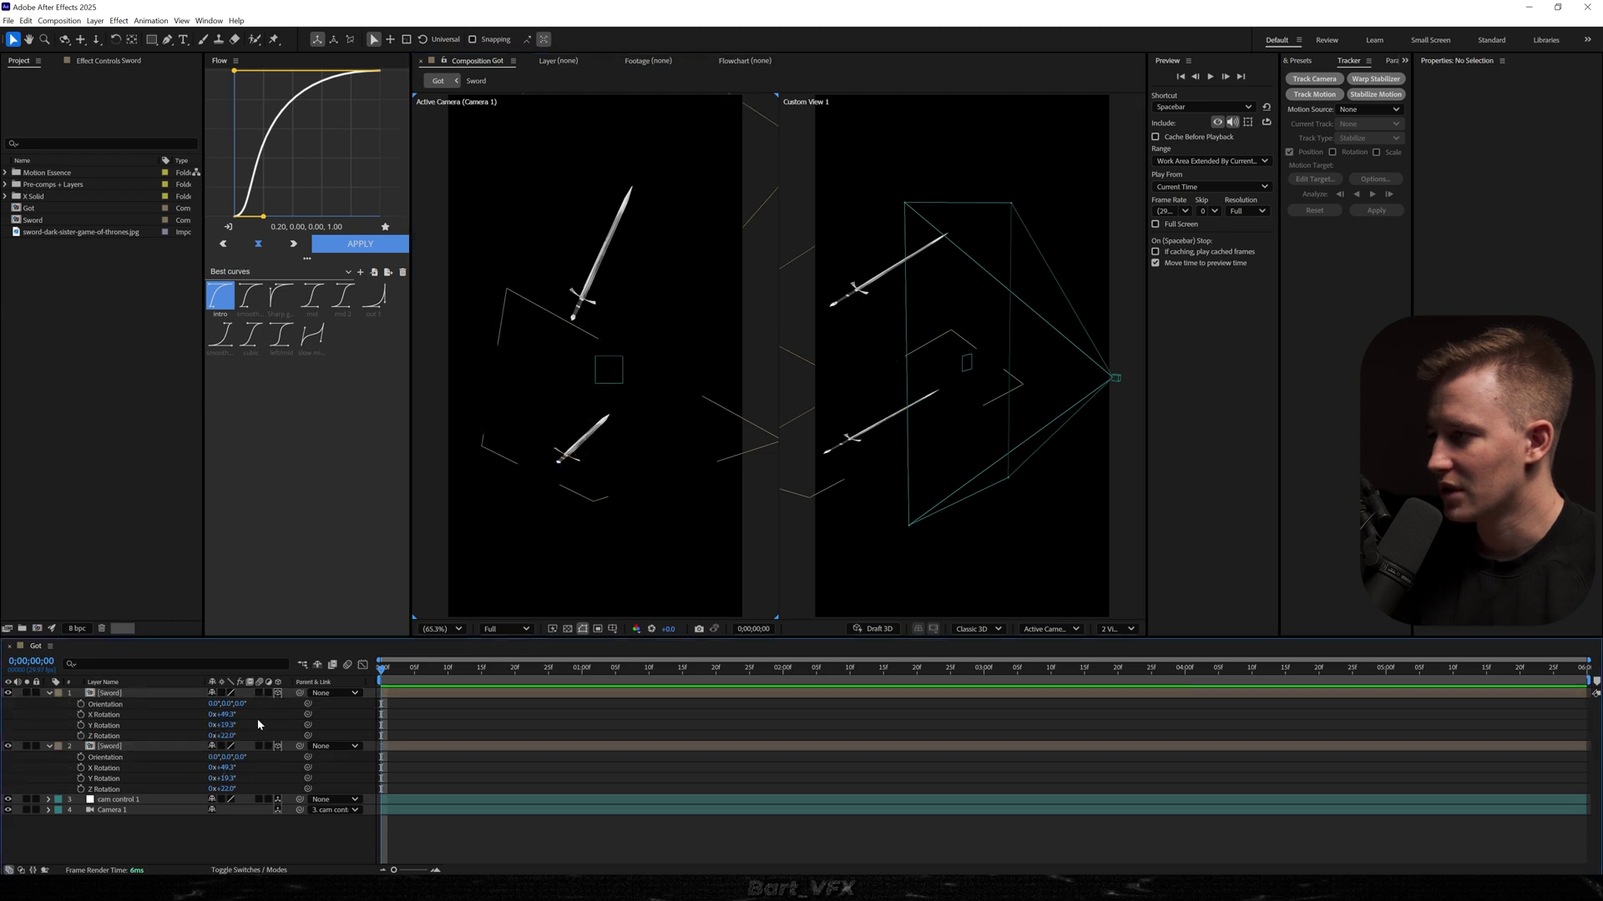
pyautogui.moveTo(228, 715); pyautogui.dragTo(182, 727)
pyautogui.moveTo(223, 735); pyautogui.dragTo(1209, 751)
pyautogui.moveTo(648, 492); pyautogui.dragTo(659, 490)
pyautogui.moveTo(224, 715); pyautogui.dragTo(574, 687)
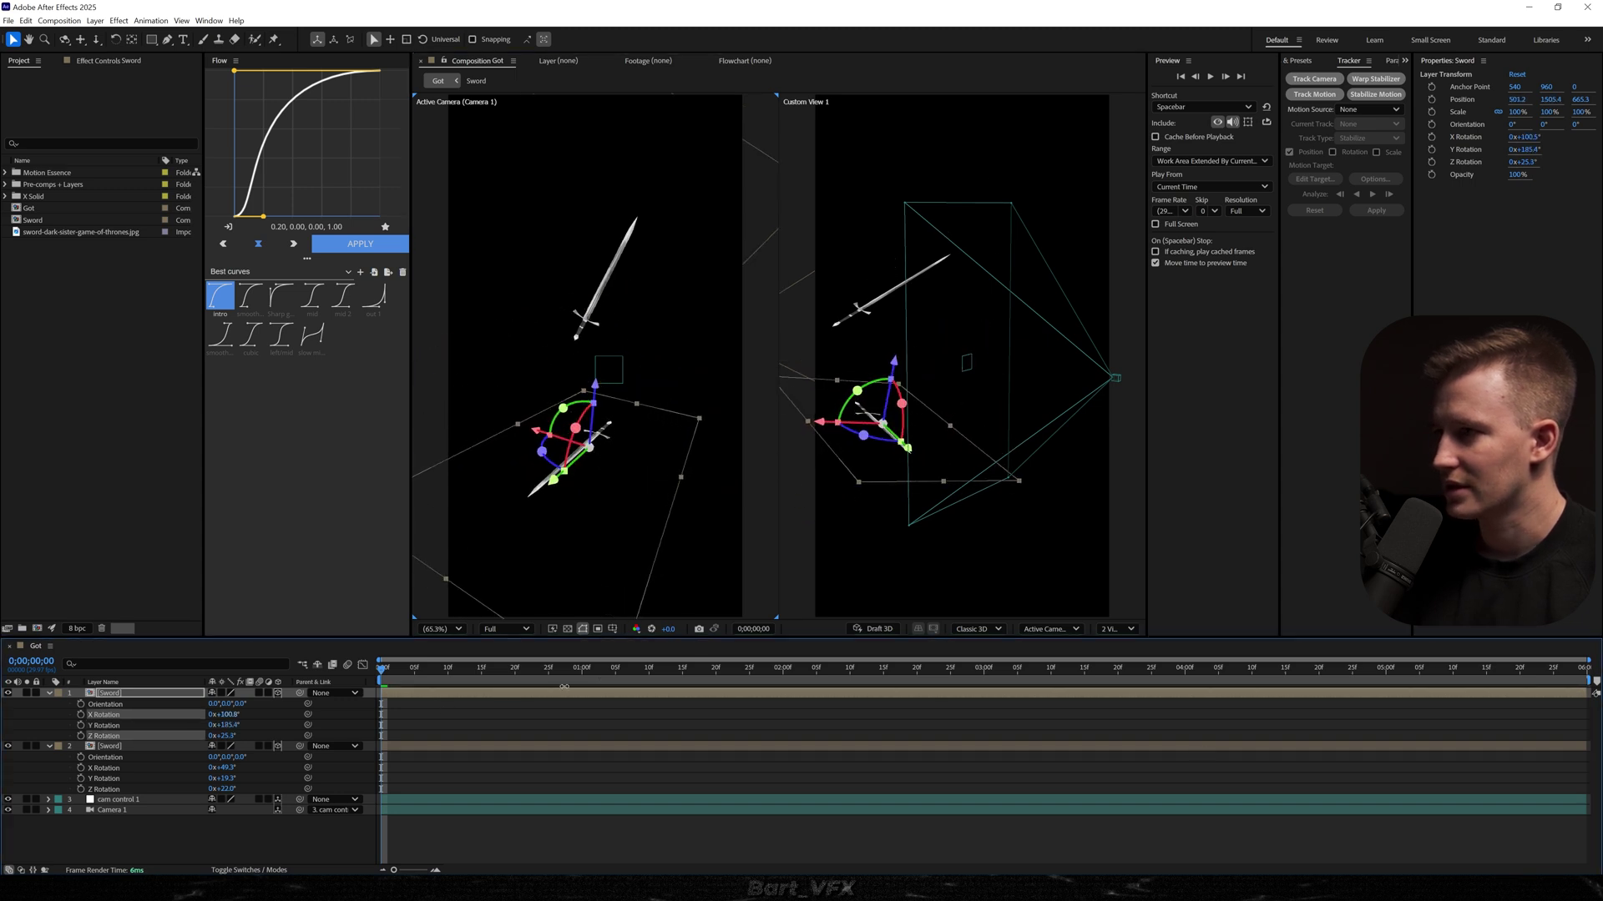
pyautogui.moveTo(647, 496); pyautogui.dragTo(651, 483)
# - Test the camera rig by moving the cam control 1 null along Z, and undo the move
pyautogui.press('1')
pyautogui.moveTo(814, 310); pyautogui.dragTo(727, 333)
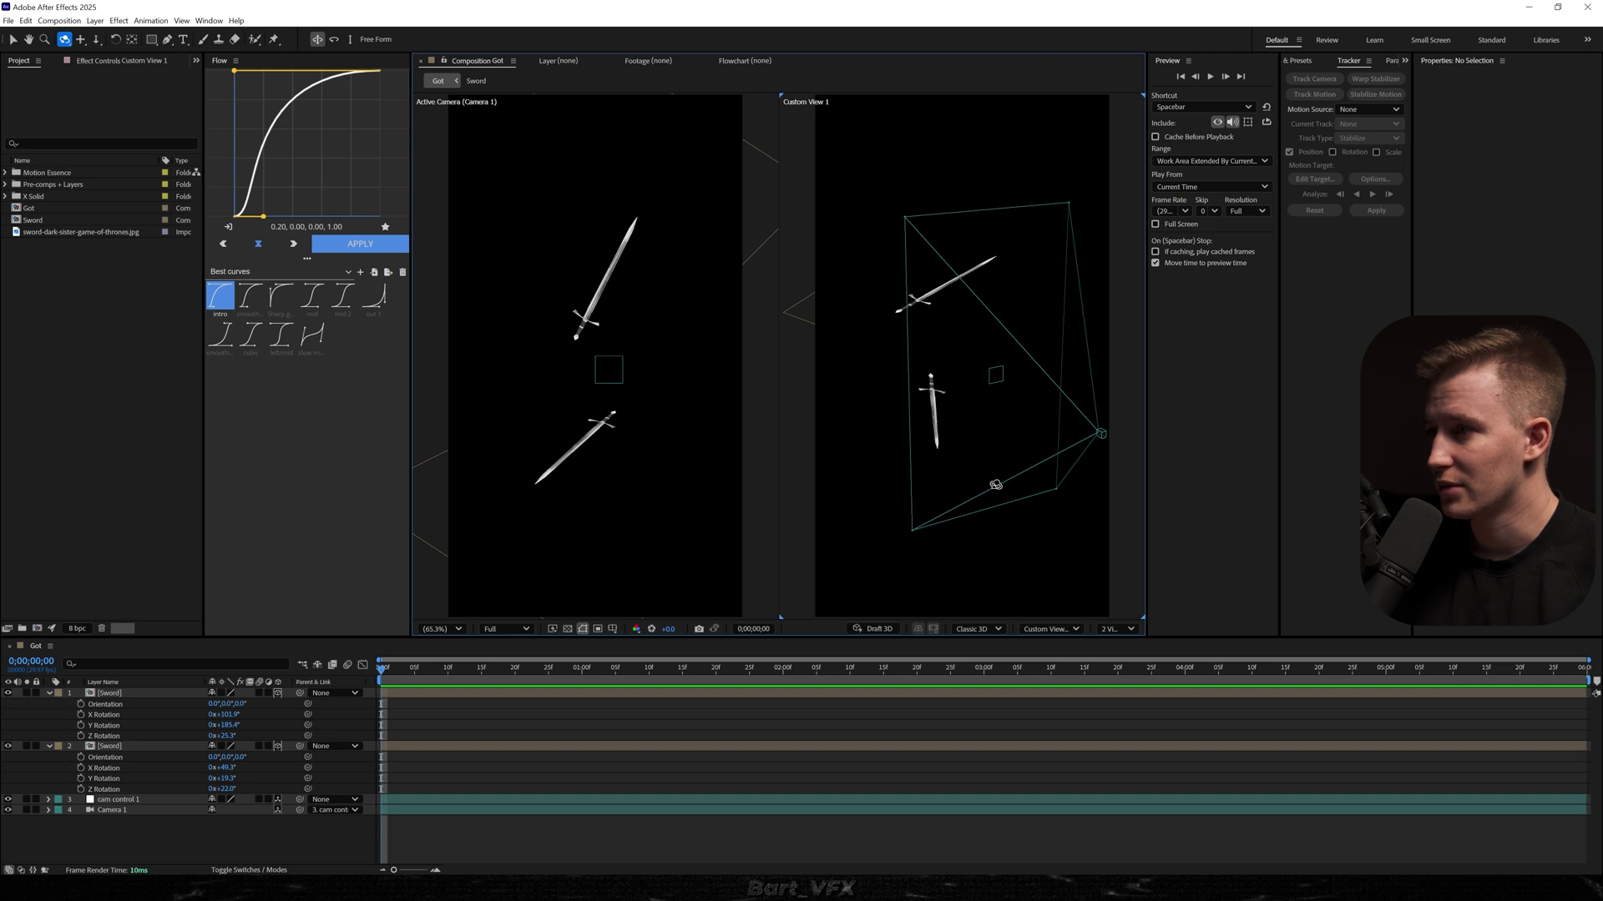
pyautogui.click(118, 798)
pyautogui.press('p')
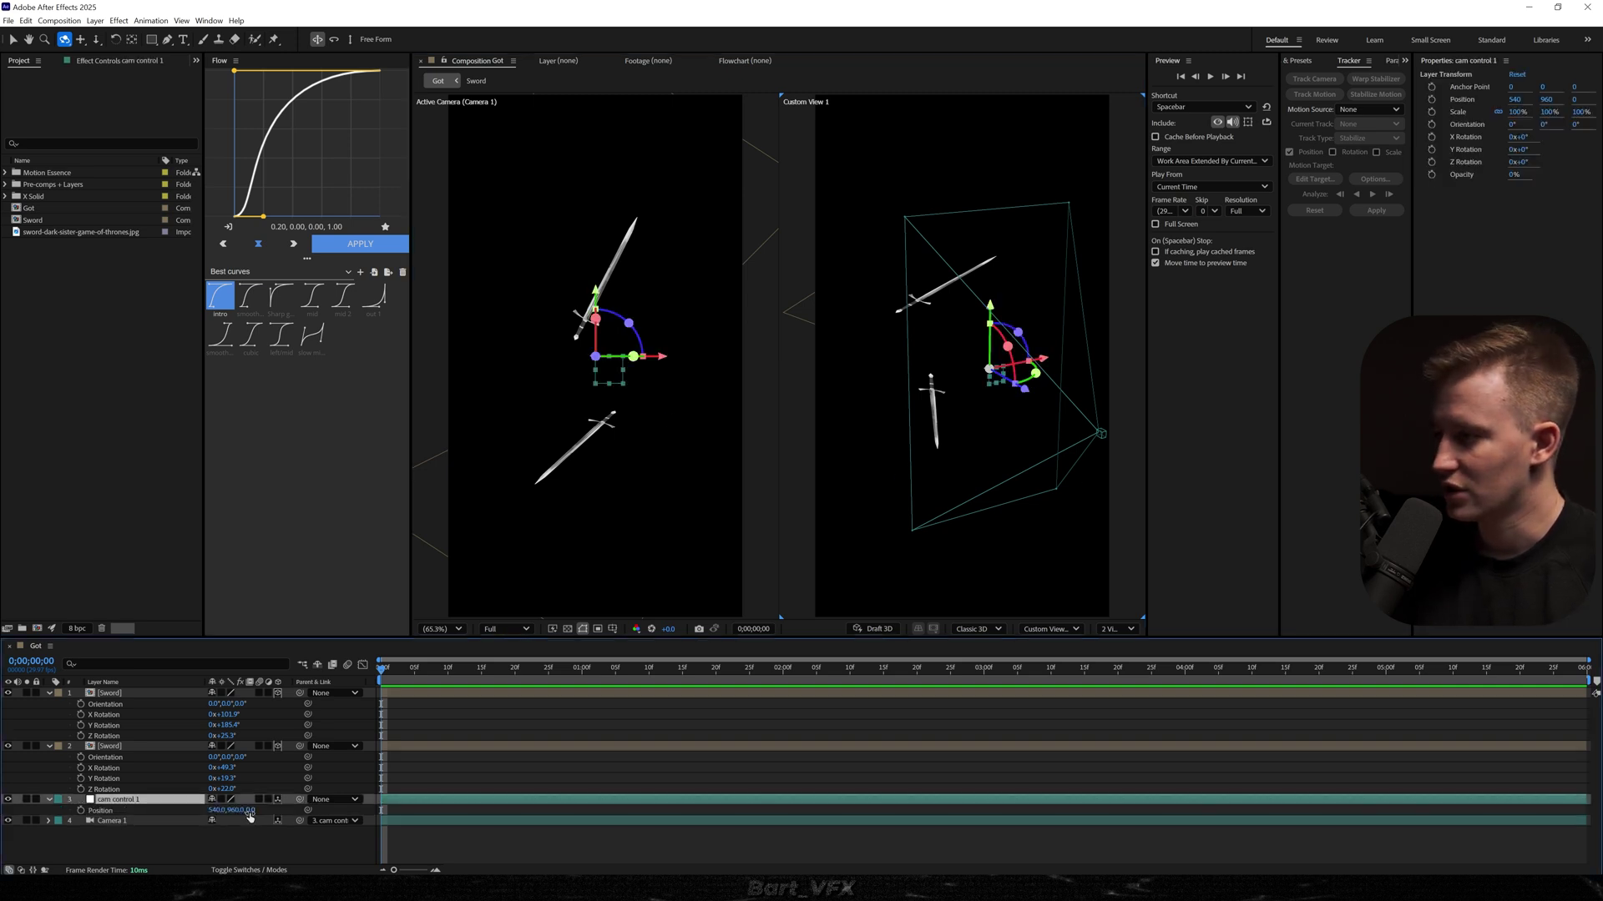
pyautogui.moveTo(250, 817); pyautogui.dragTo(877, 772)
pyautogui.hotkey('ctrl', 'z')
pyautogui.click(464, 806)
# - Collapse the open properties of all layers in the timeline
pyautogui.hotkey('ctrl', 'a')
pyautogui.press('u')
pyautogui.press('u')
pyautogui.click(573, 801)
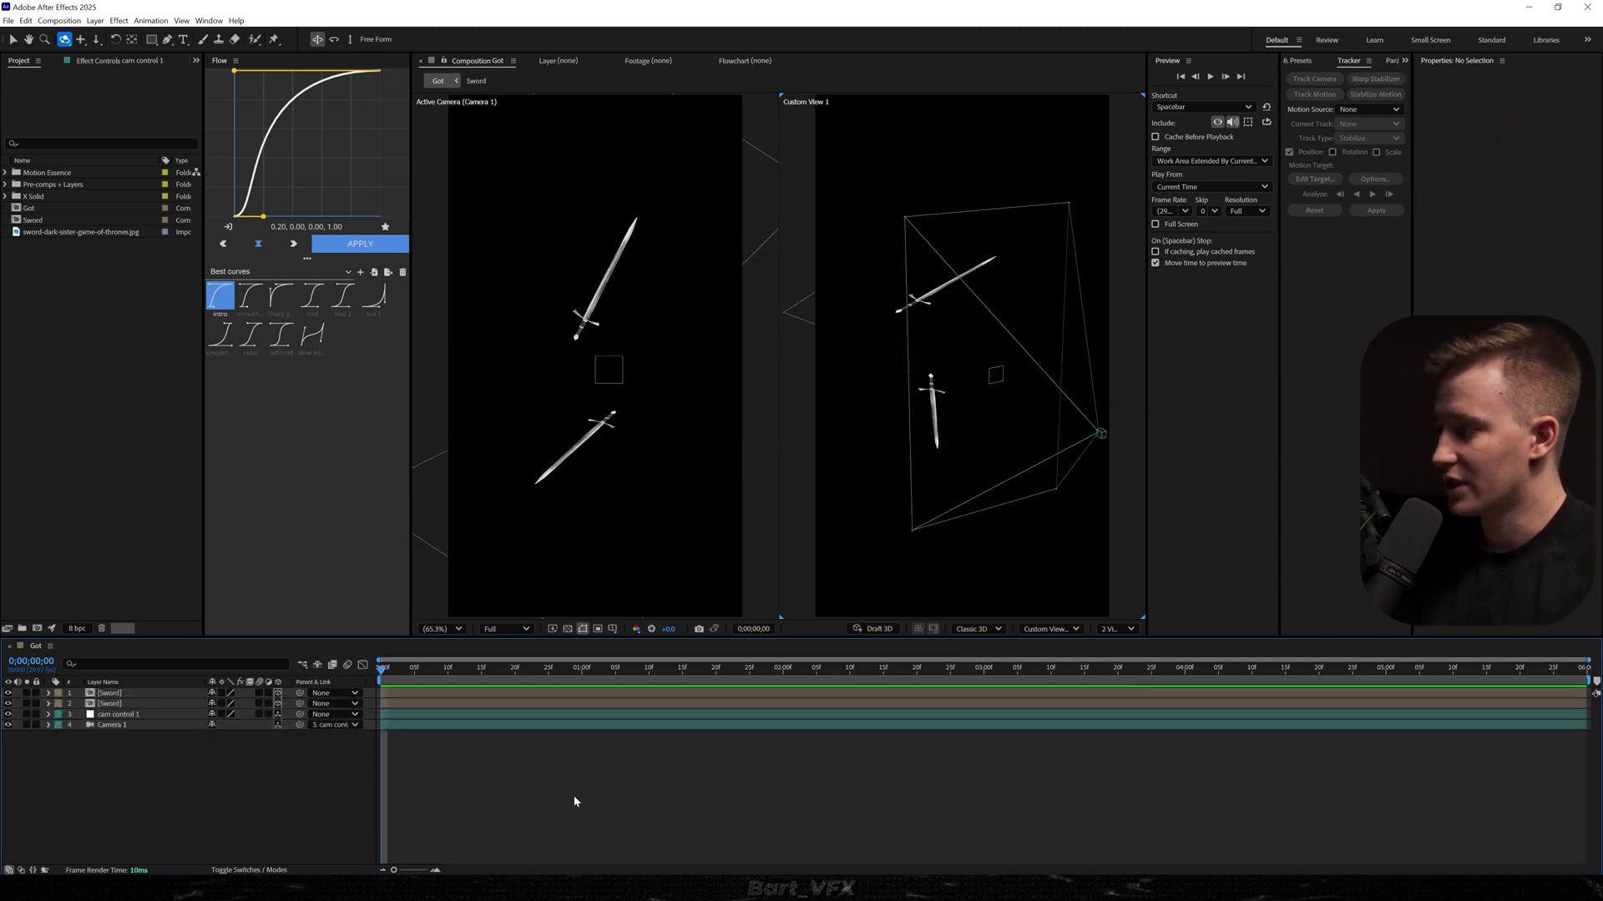
# - Add the text "winter is coming" on three lines with a white fill and no stroke
pyautogui.click(538, 368)
pyautogui.write('winter is')
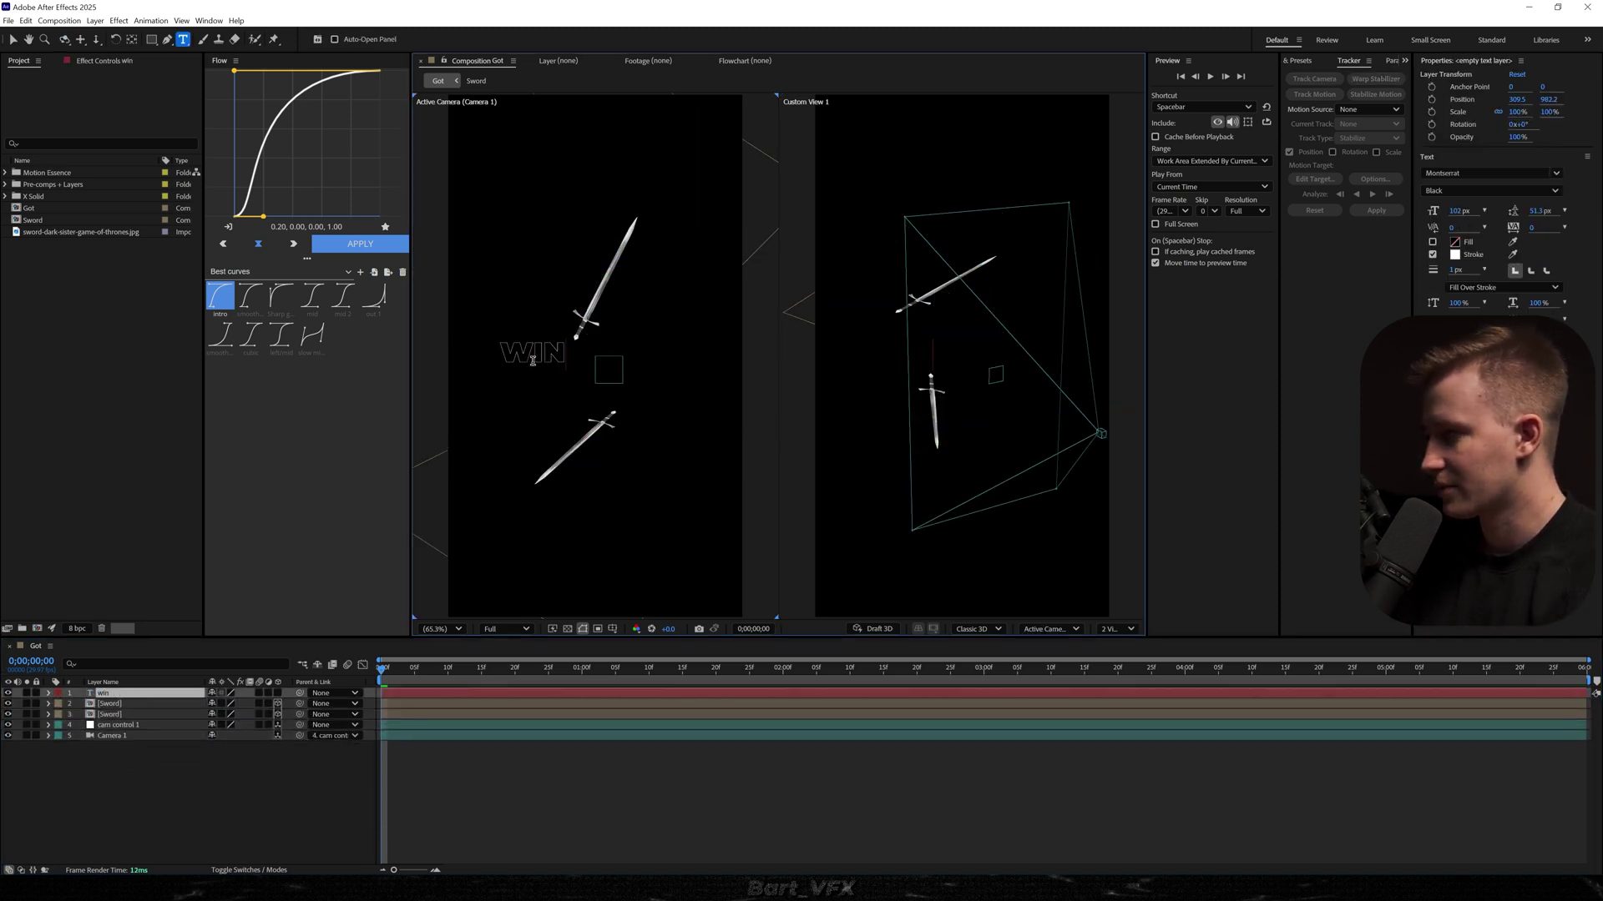
pyautogui.press('Return')
pyautogui.write('coming')
pyautogui.click(588, 350)
pyautogui.press('Return')
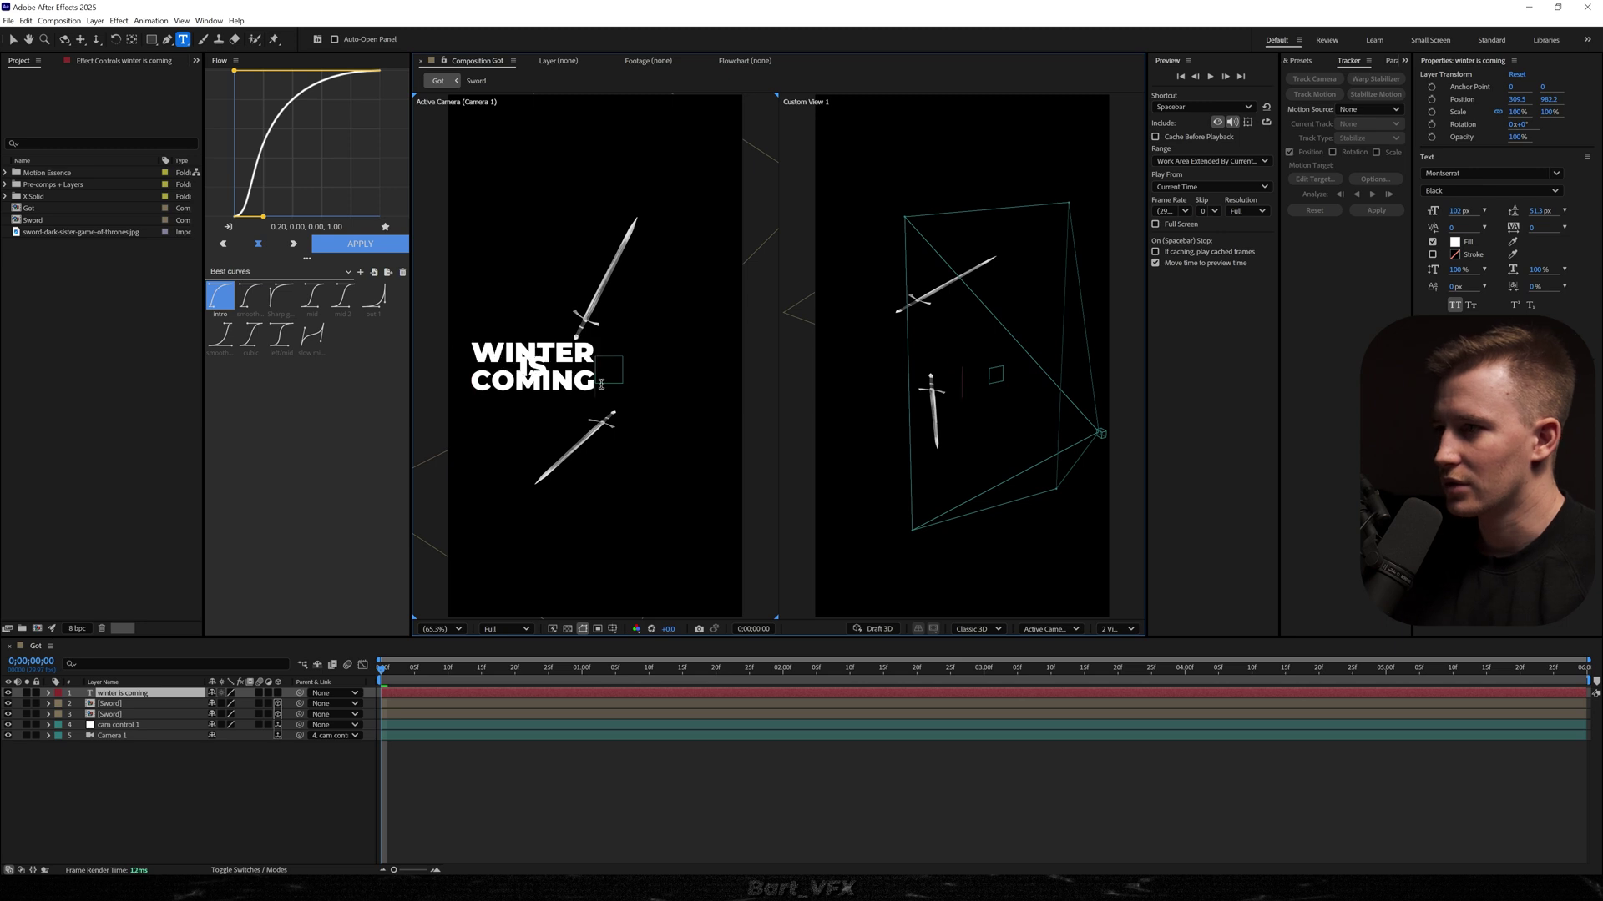
# - Set the text's leading to about 76 px and restyle the word IS in a smaller SemiBold
pyautogui.moveTo(601, 384); pyautogui.dragTo(452, 337)
pyautogui.moveTo(1544, 211)
pyautogui.mouseDown()
pyautogui.moveTo(1520, 211)
pyautogui.moveTo(1565, 211)
pyautogui.mouseUp()
pyautogui.click(548, 378)
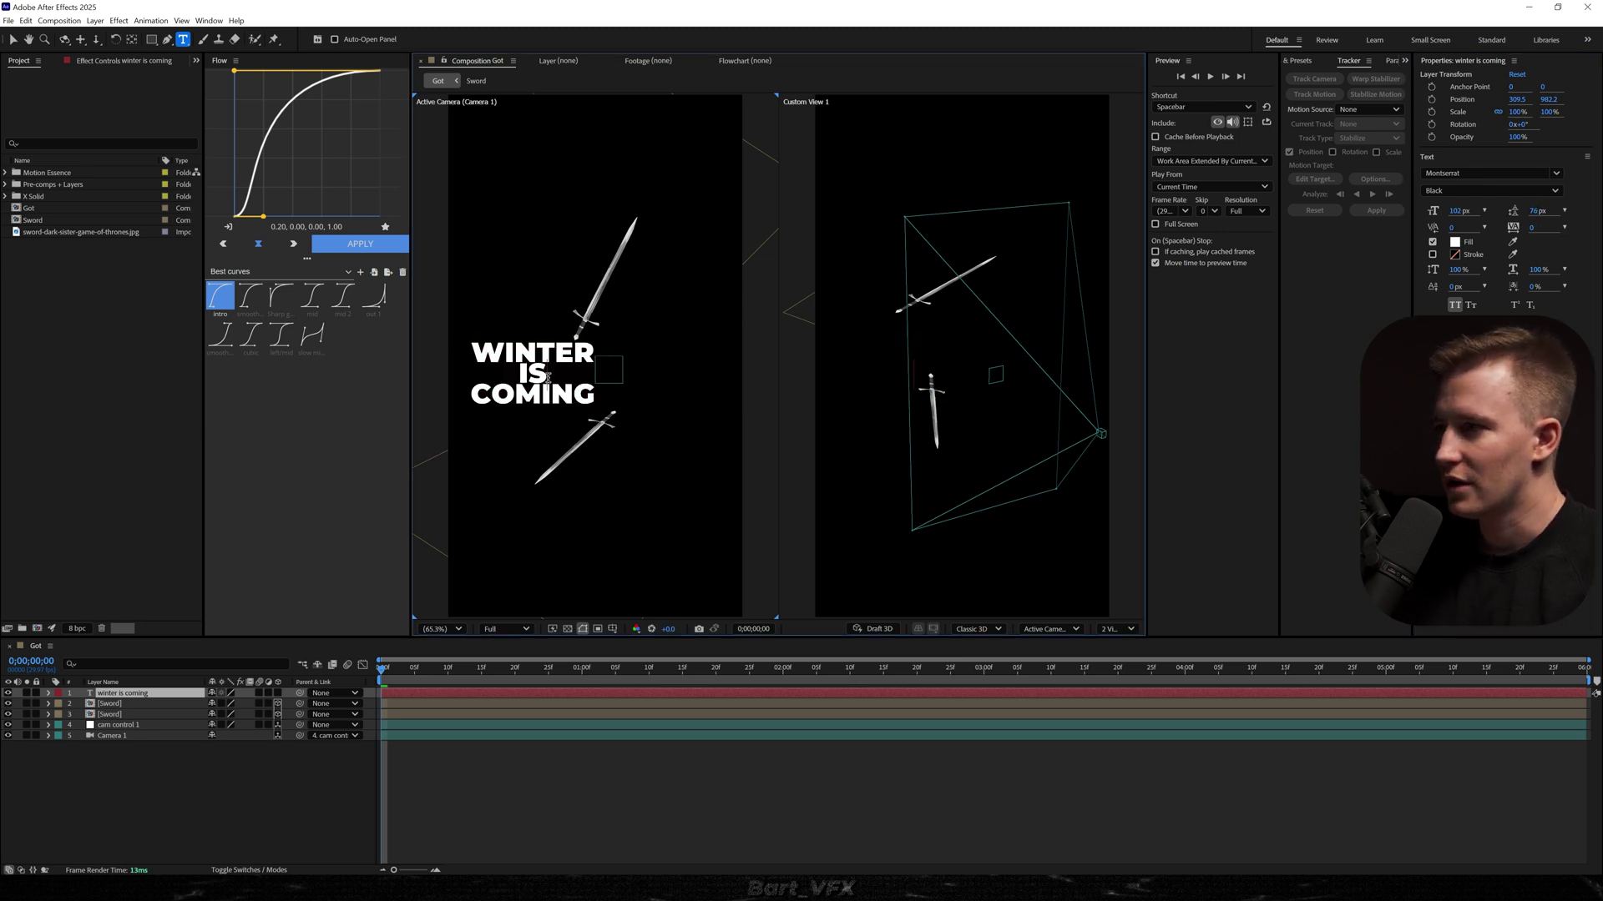
pyautogui.click(1463, 191)
pyautogui.click(1453, 359)
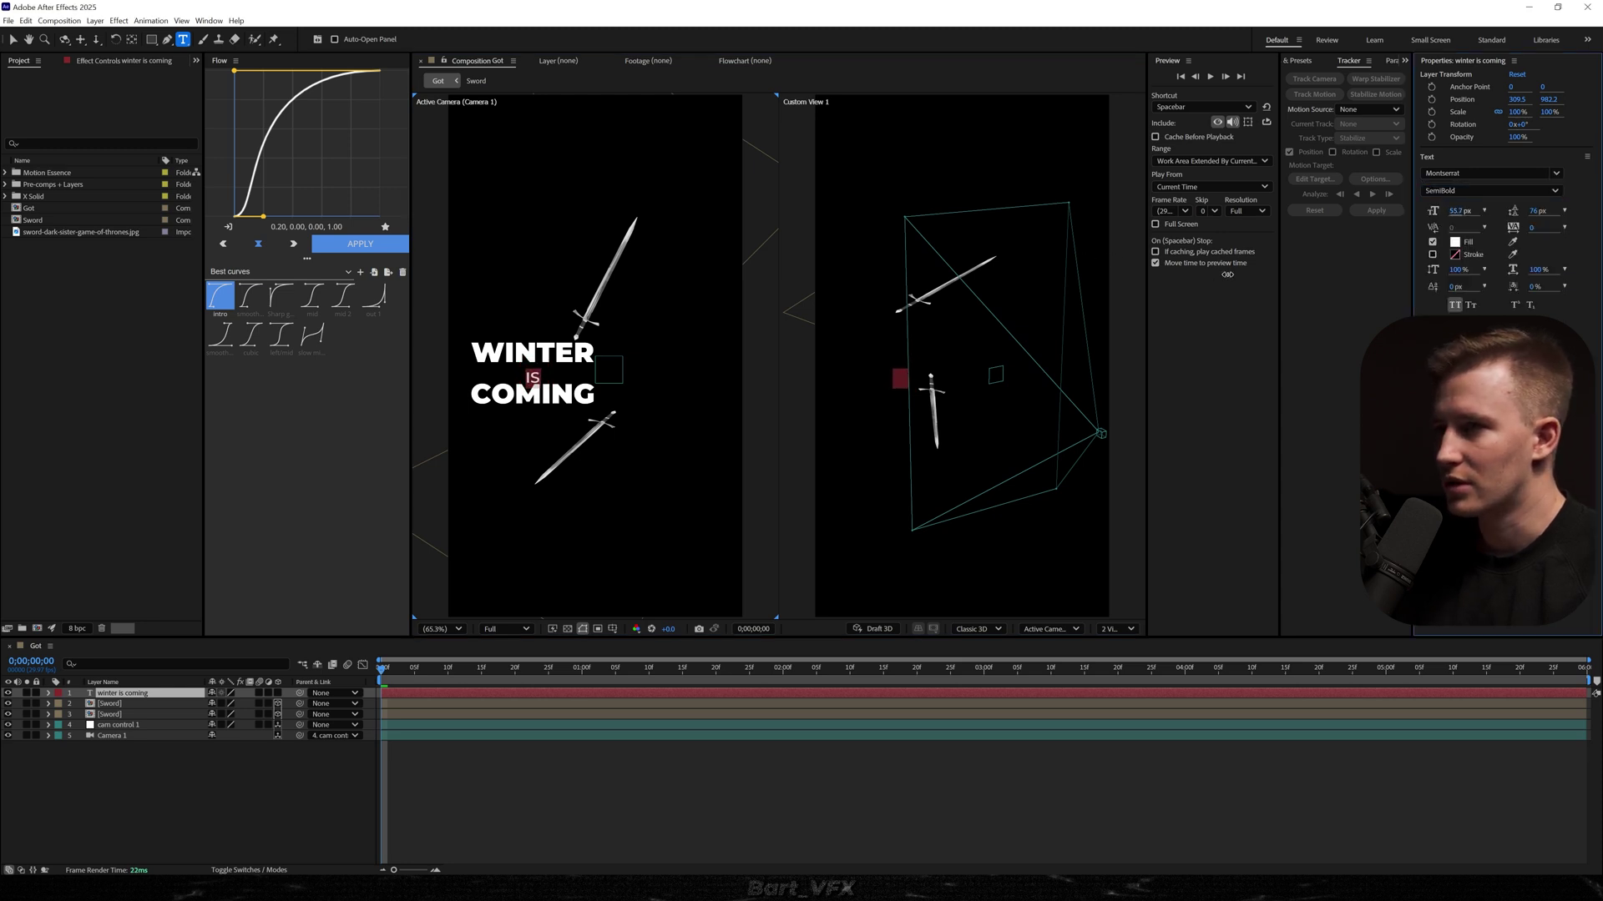
# - Move the title text to the horizontal centre of the frame between the two swords
pyautogui.press('Escape')
pyautogui.press('v')
pyautogui.moveTo(534, 390); pyautogui.dragTo(598, 391)
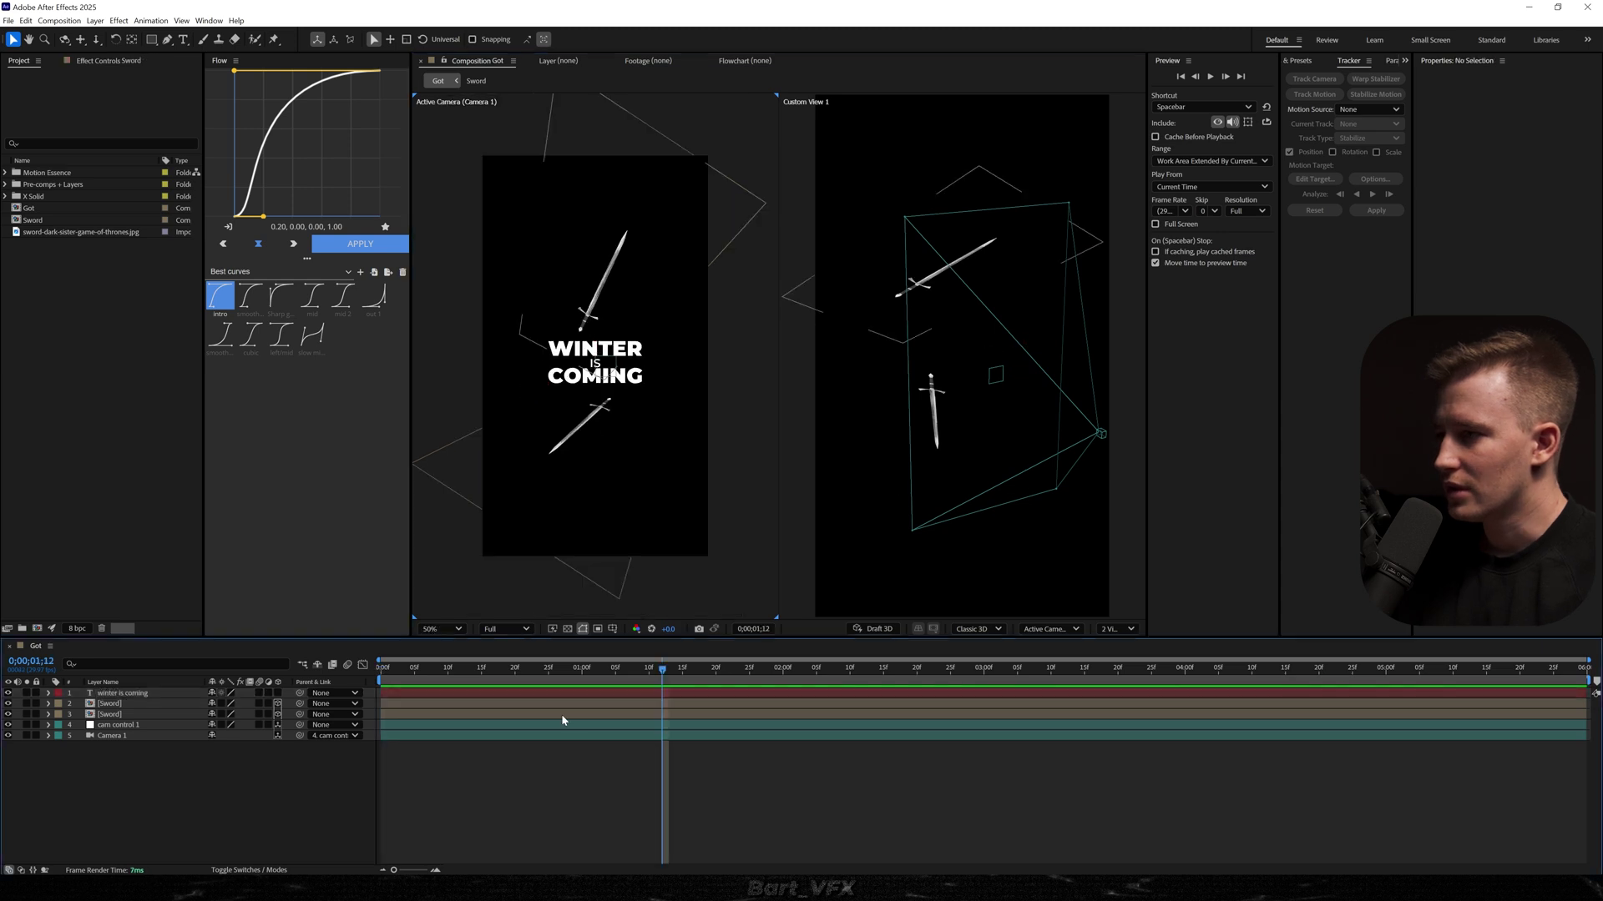
# - Keyframe cam control 1's position from the first frame to Z 524 at 0;00;01;12, and make the text layer 3D
pyautogui.click(576, 725)
pyautogui.hotkey('alt', 'shift', 'p')
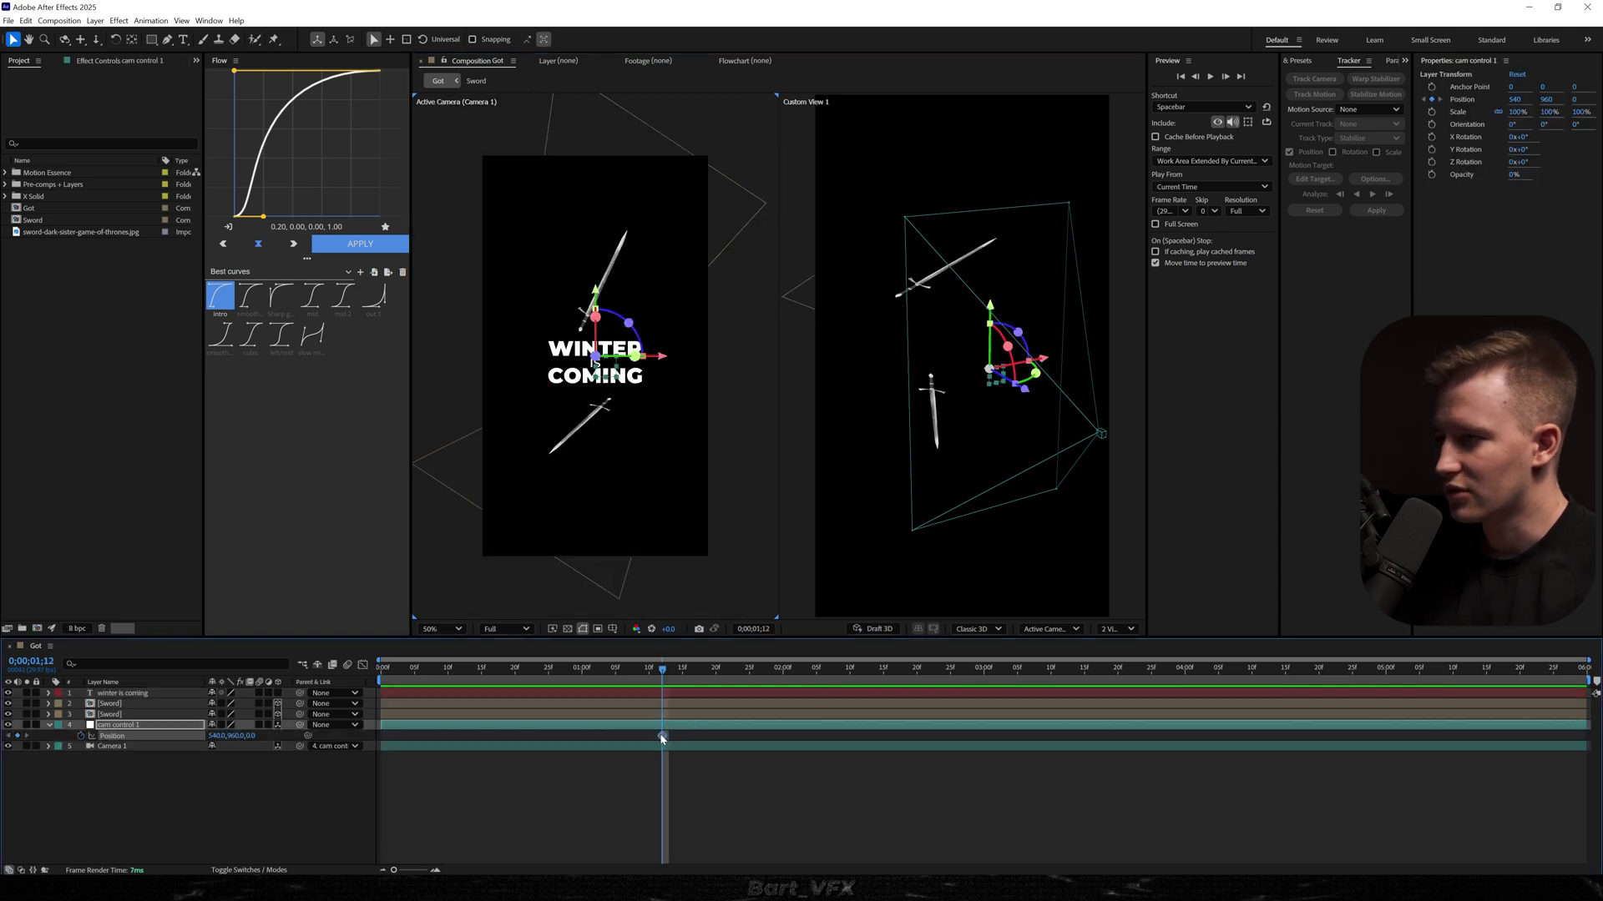
pyautogui.moveTo(661, 739); pyautogui.dragTo(367, 733)
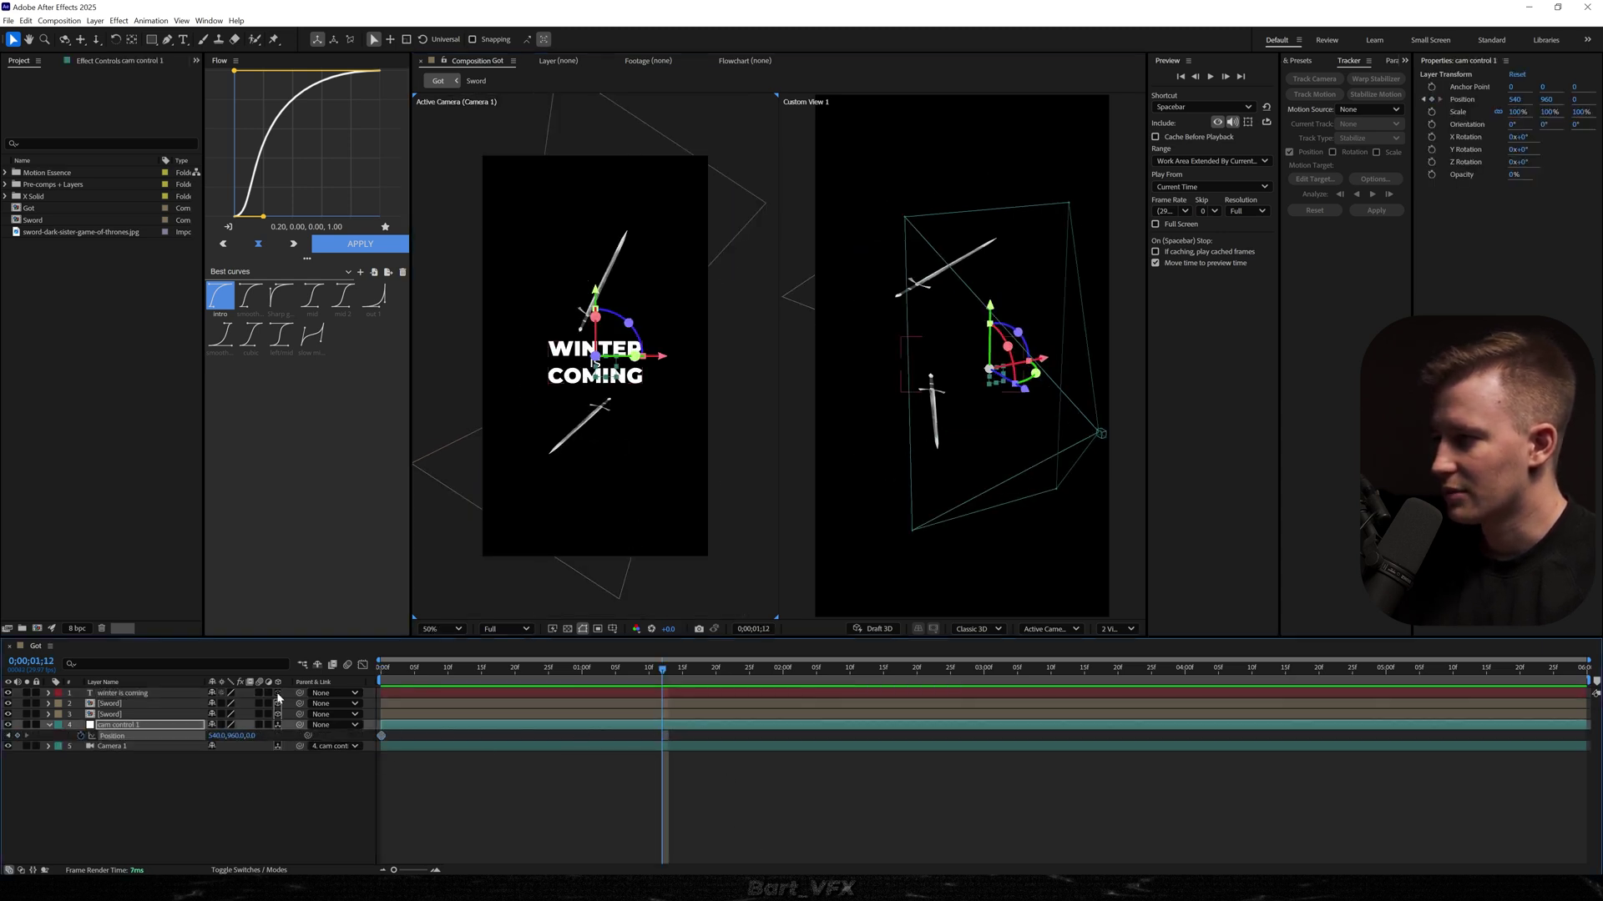
pyautogui.click(278, 694)
pyautogui.moveTo(251, 736); pyautogui.dragTo(573, 739)
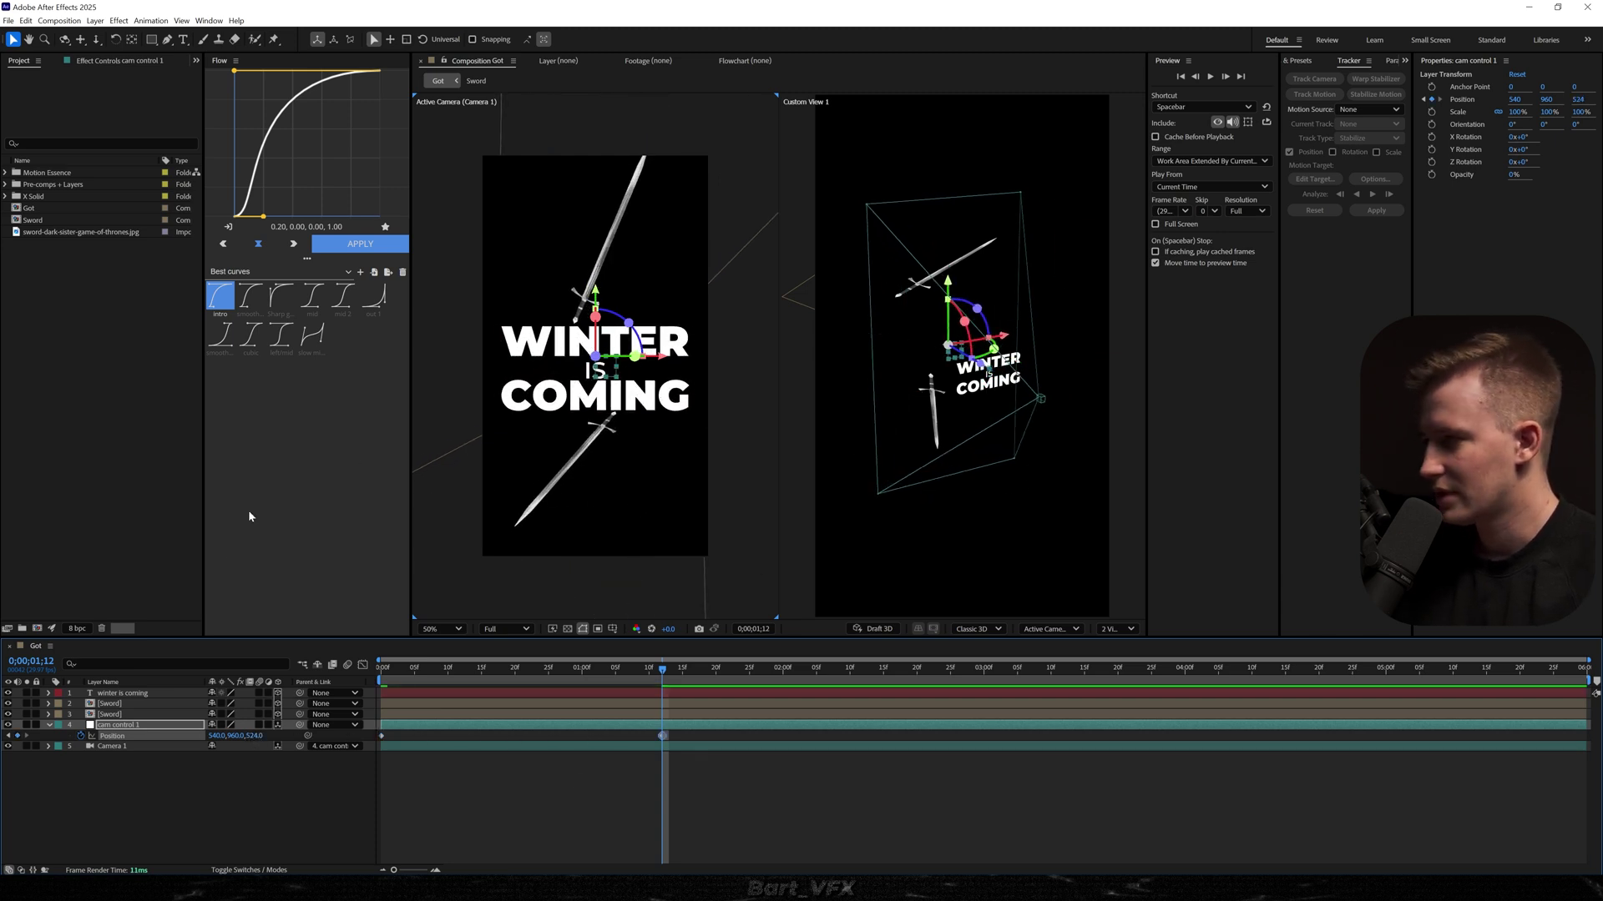
# - Push the title text back to Z 813 and scale it up to about 165%
pyautogui.click(129, 695)
pyautogui.press('p')
pyautogui.moveTo(250, 705); pyautogui.dragTo(1114, 706)
pyautogui.press('s')
pyautogui.moveTo(223, 711)
pyautogui.mouseDown()
pyautogui.moveTo(263, 709)
pyautogui.moveTo(227, 707)
pyautogui.mouseUp()
pyautogui.press('p')
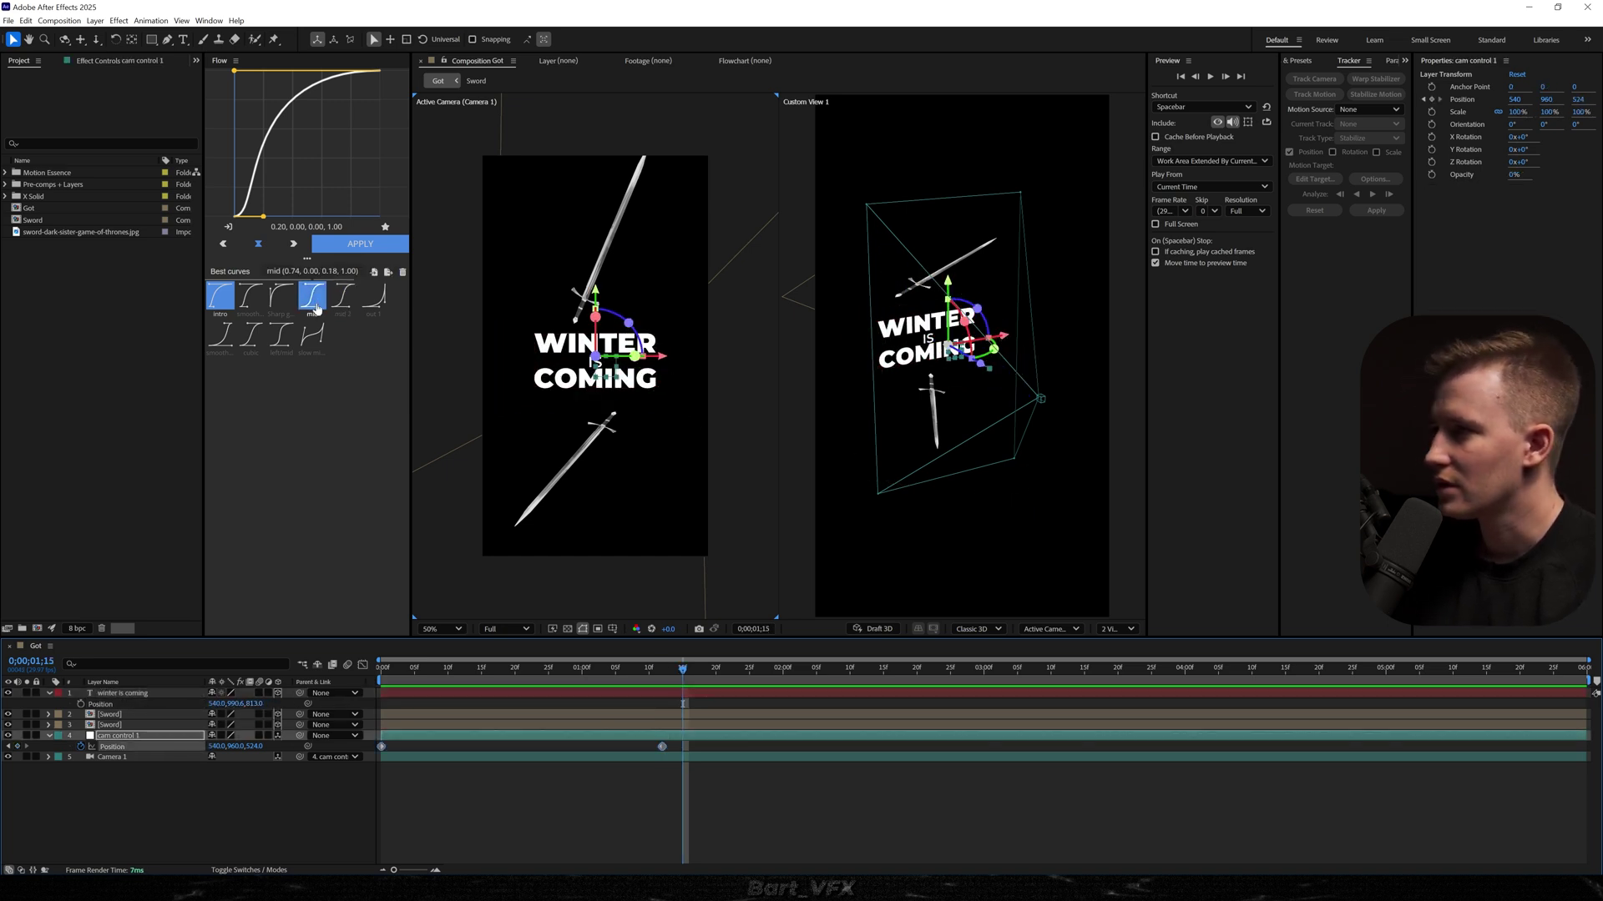
# - Apply the Sharp easing curve (0.00, 0.80, 0.24, 0.99) to the cam control 1 position keyframes and preview the move
pyautogui.click(281, 296)
pyautogui.click(360, 243)
pyautogui.press('Home')
pyautogui.press('space')
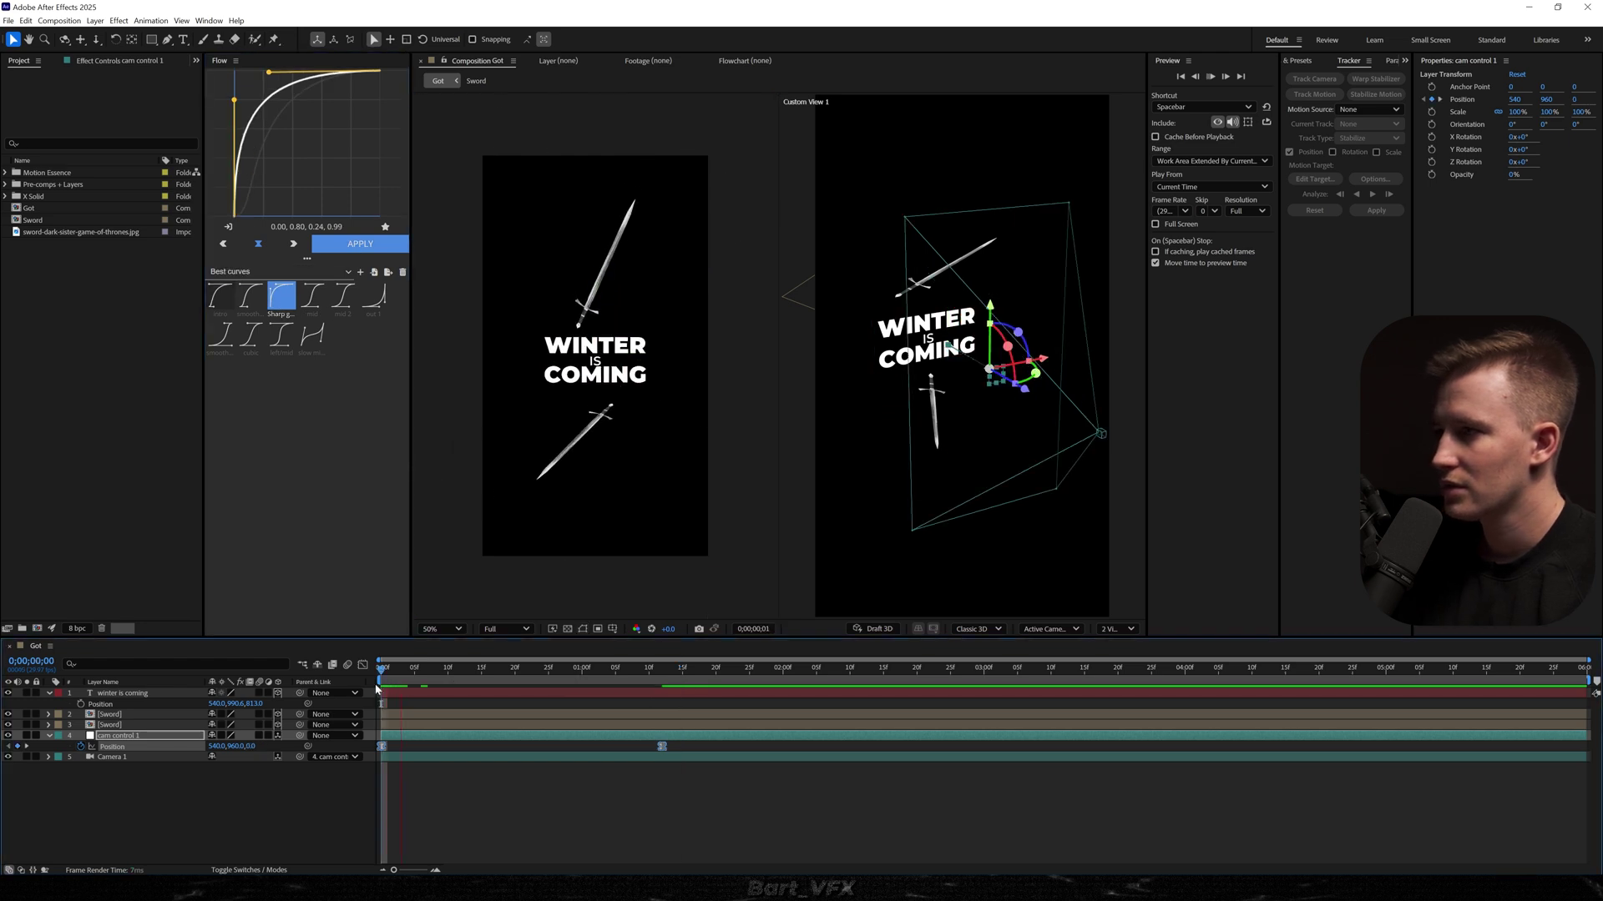
pyautogui.press('space')
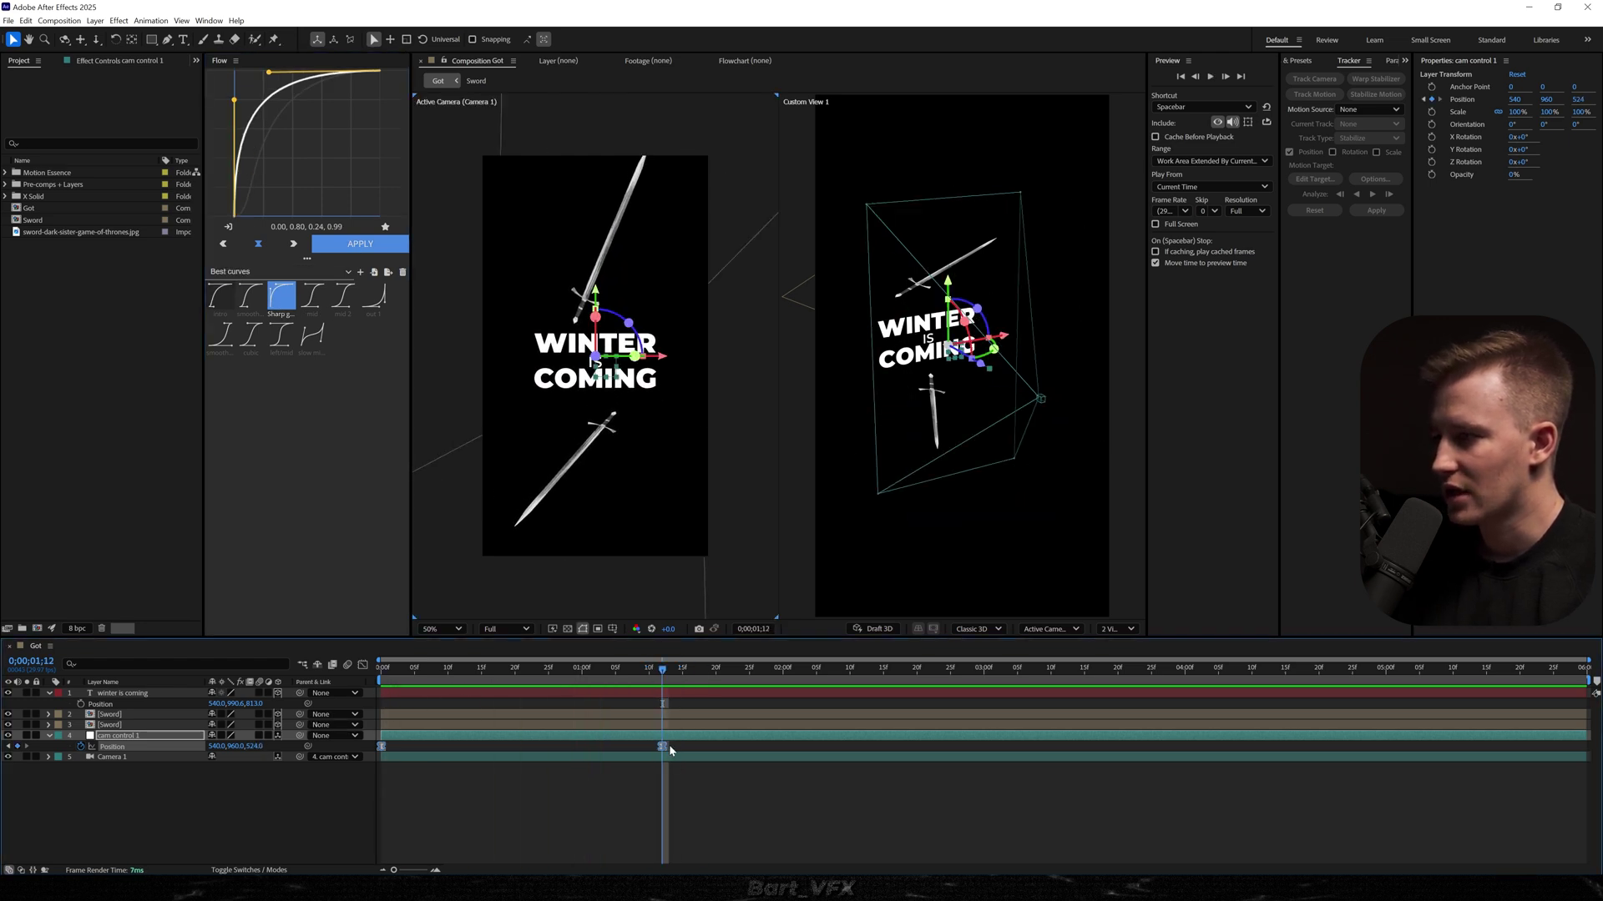
# - Set the null's Z position at 0;00;01;12 to about 460, and shift the text and both swords slightly down the frame
pyautogui.moveTo(257, 749); pyautogui.dragTo(223, 752)
pyautogui.click(484, 693)
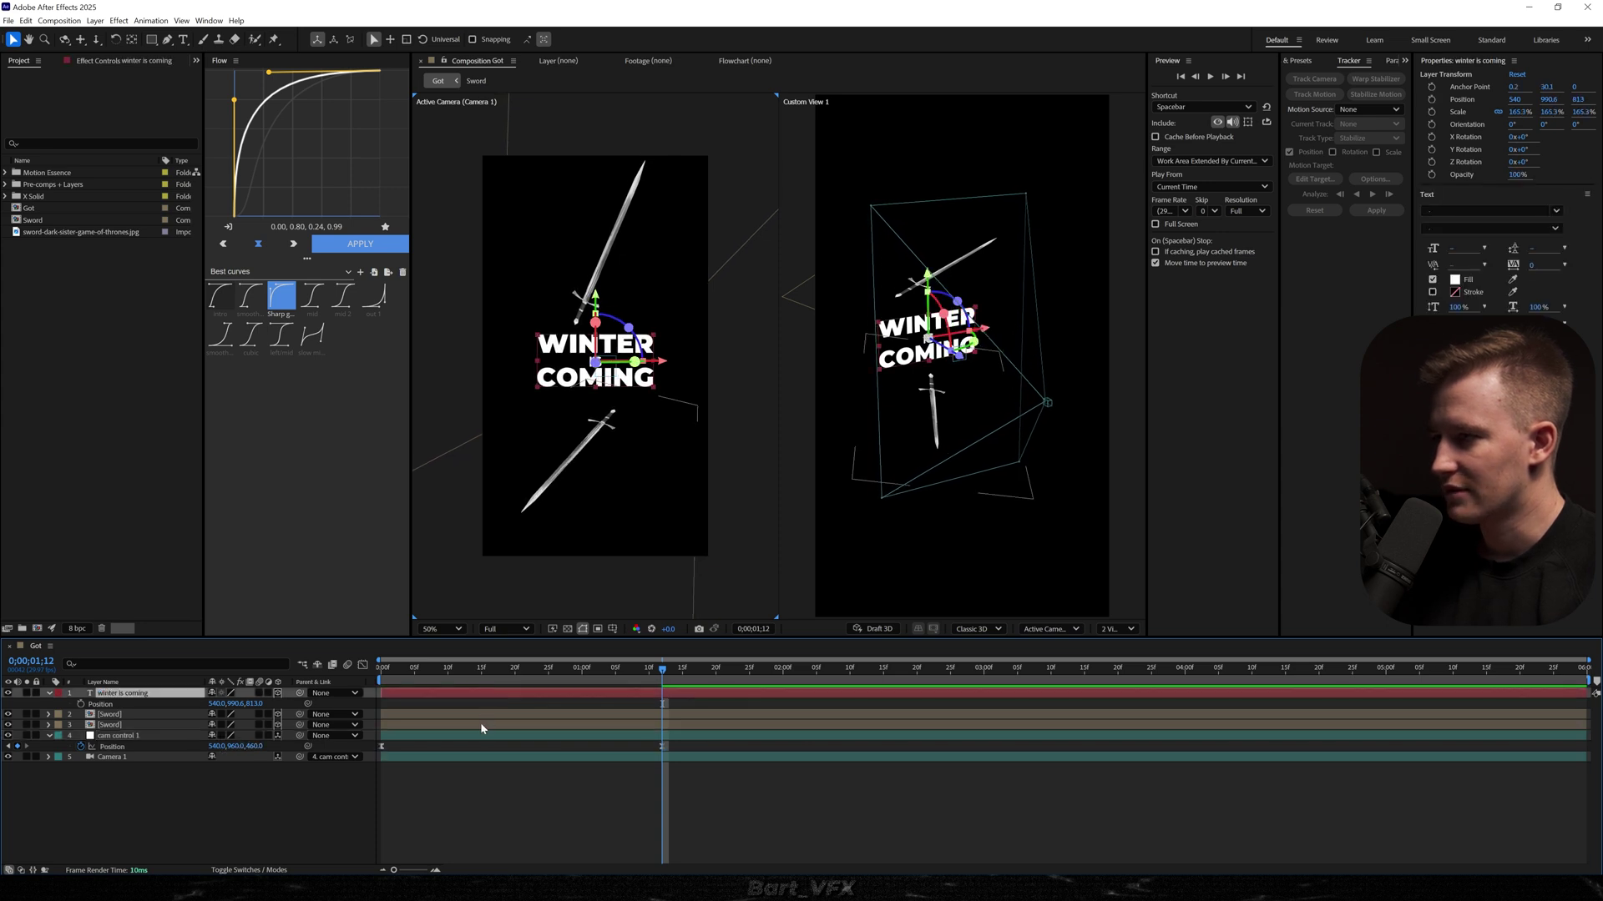
pyautogui.keyDown('shift'); pyautogui.click(479, 722); pyautogui.keyUp('shift')
pyautogui.moveTo(595, 296); pyautogui.dragTo(596, 304)
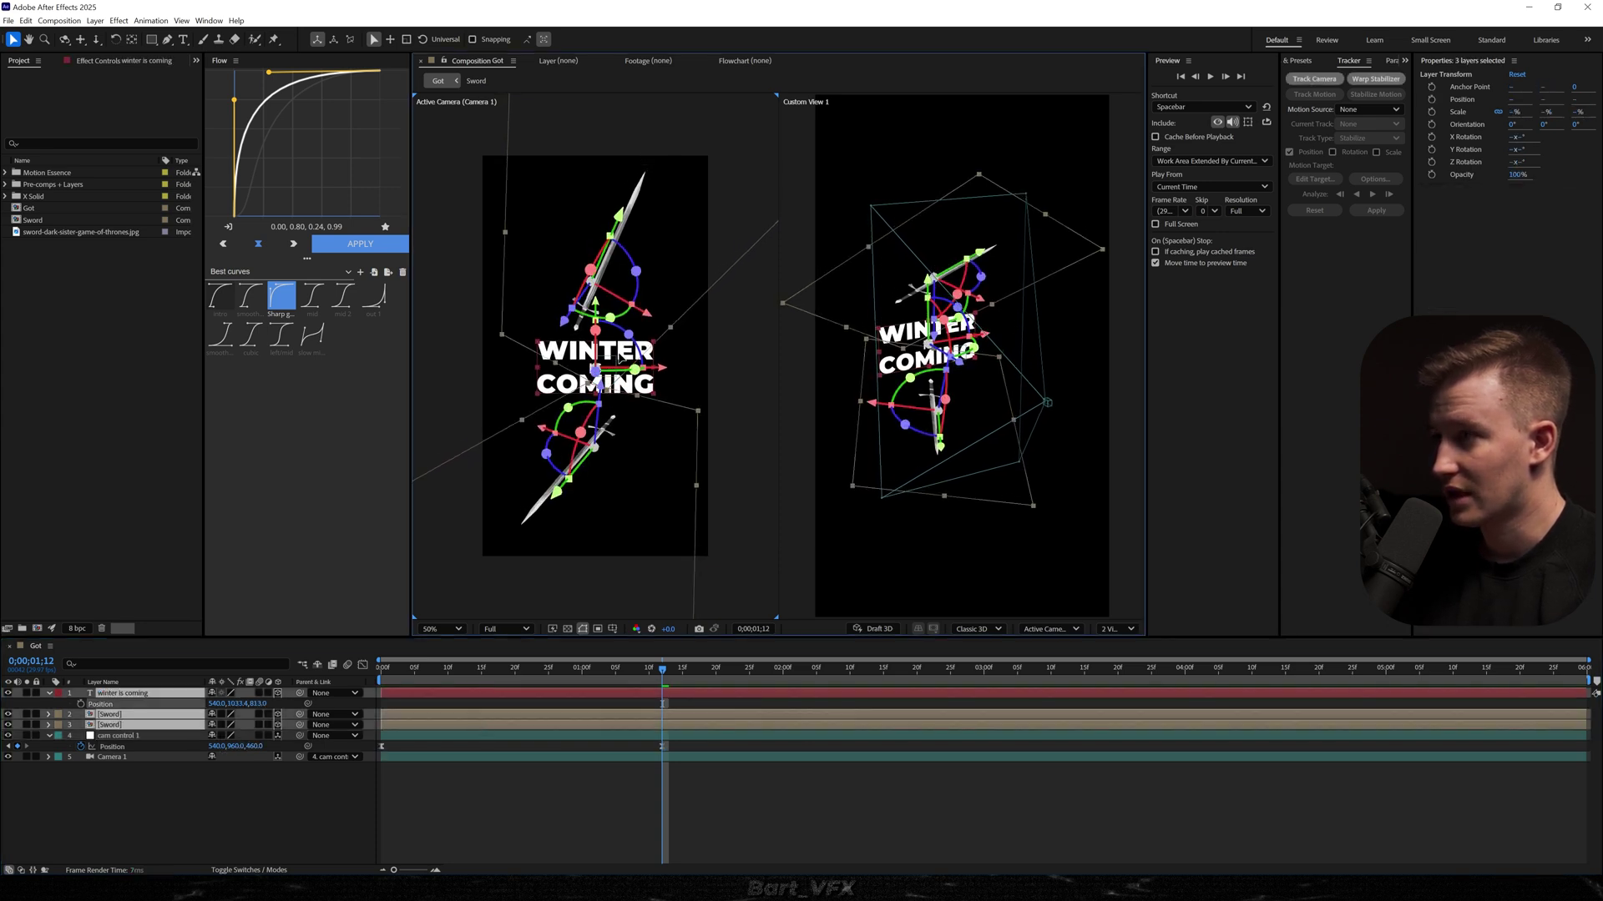
pyautogui.click(628, 749)
pyautogui.press('Home')
pyautogui.press('space')
pyautogui.press('space')
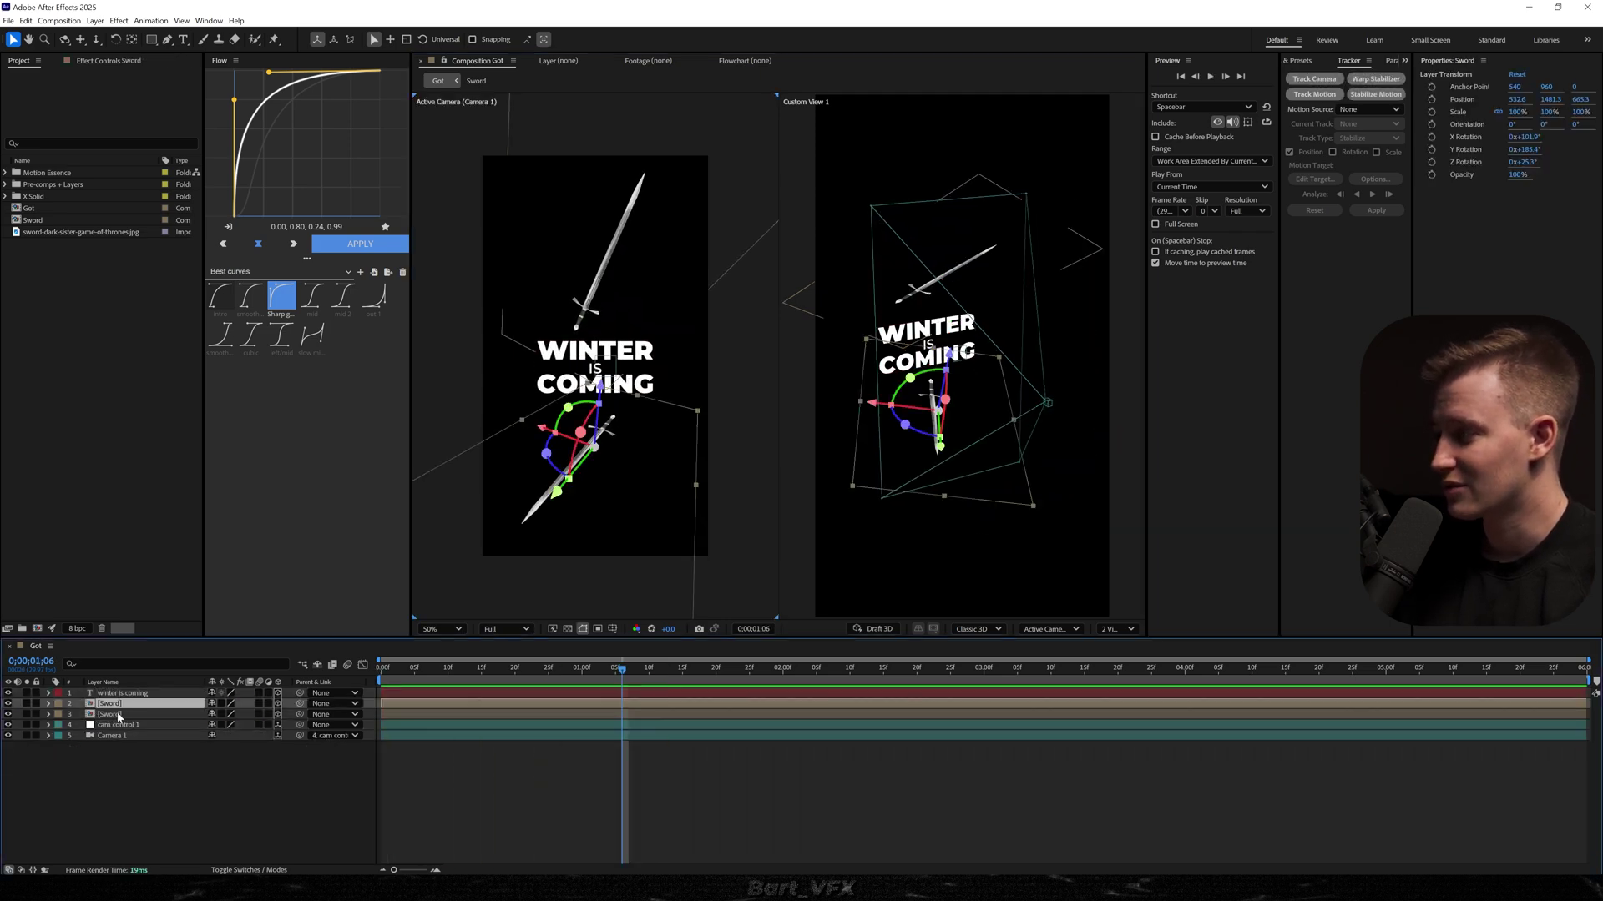
# - Keyframe both swords' positions at 0;00;01;06, and on the first frame move the upper sword back behind the text
pyautogui.keyDown('shift'); pyautogui.click(119, 715); pyautogui.keyUp('shift')
pyautogui.press('p')
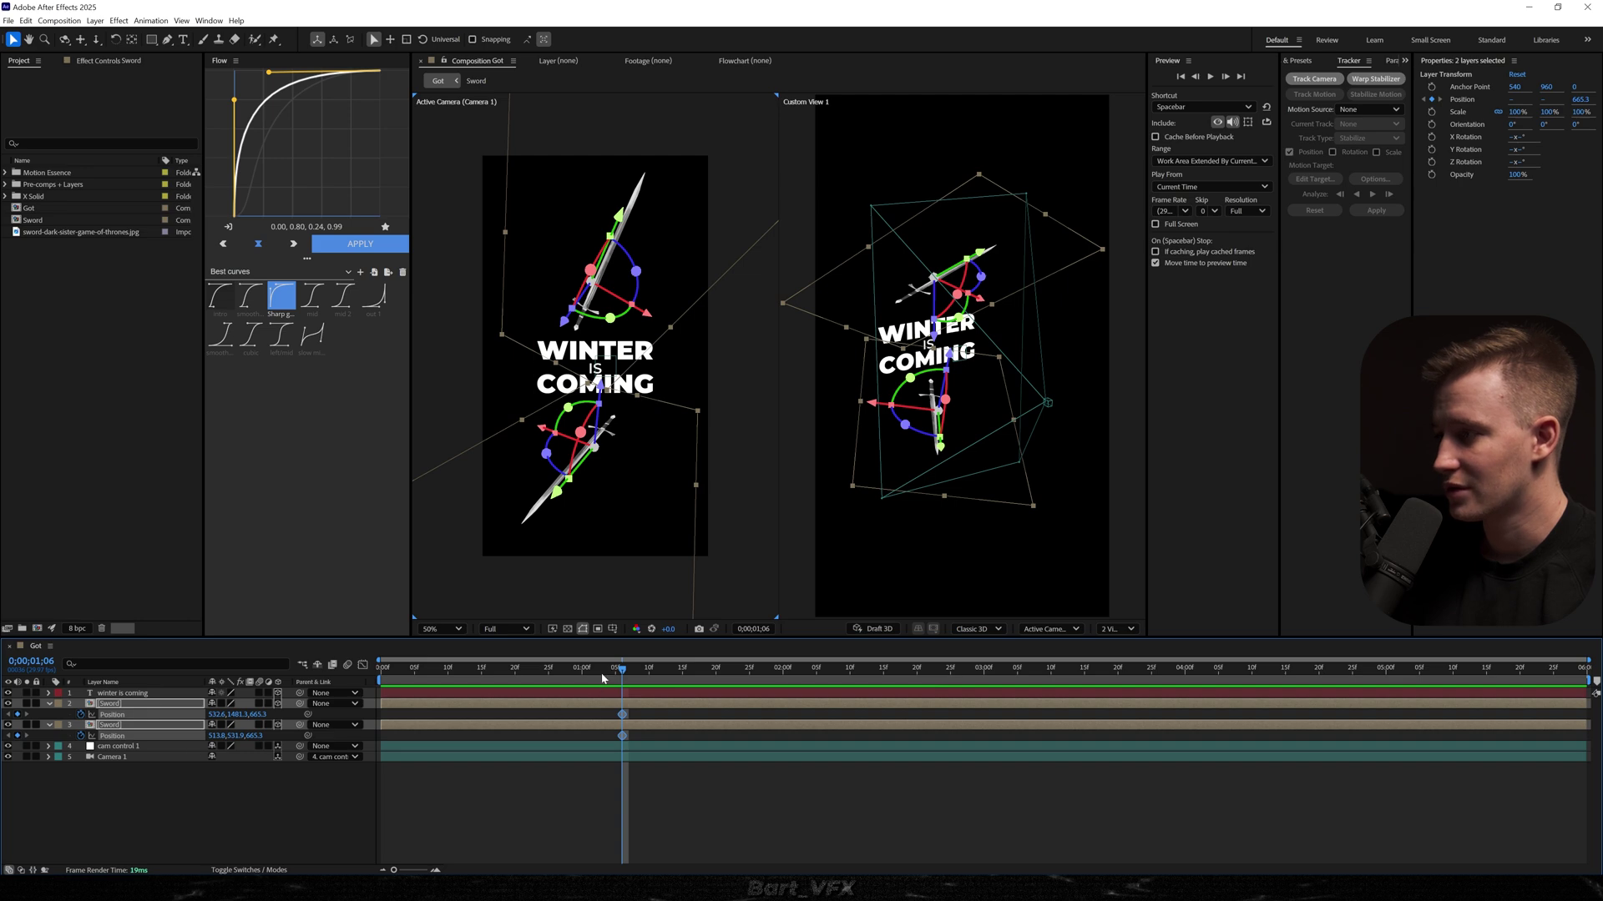
pyautogui.click(605, 315)
pyautogui.press('Home')
pyautogui.moveTo(622, 241); pyautogui.dragTo(490, 501)
# - Move the lower sword behind the text on the first frame and apply the Sharp easing to both swords' position keyframes
pyautogui.click(575, 497)
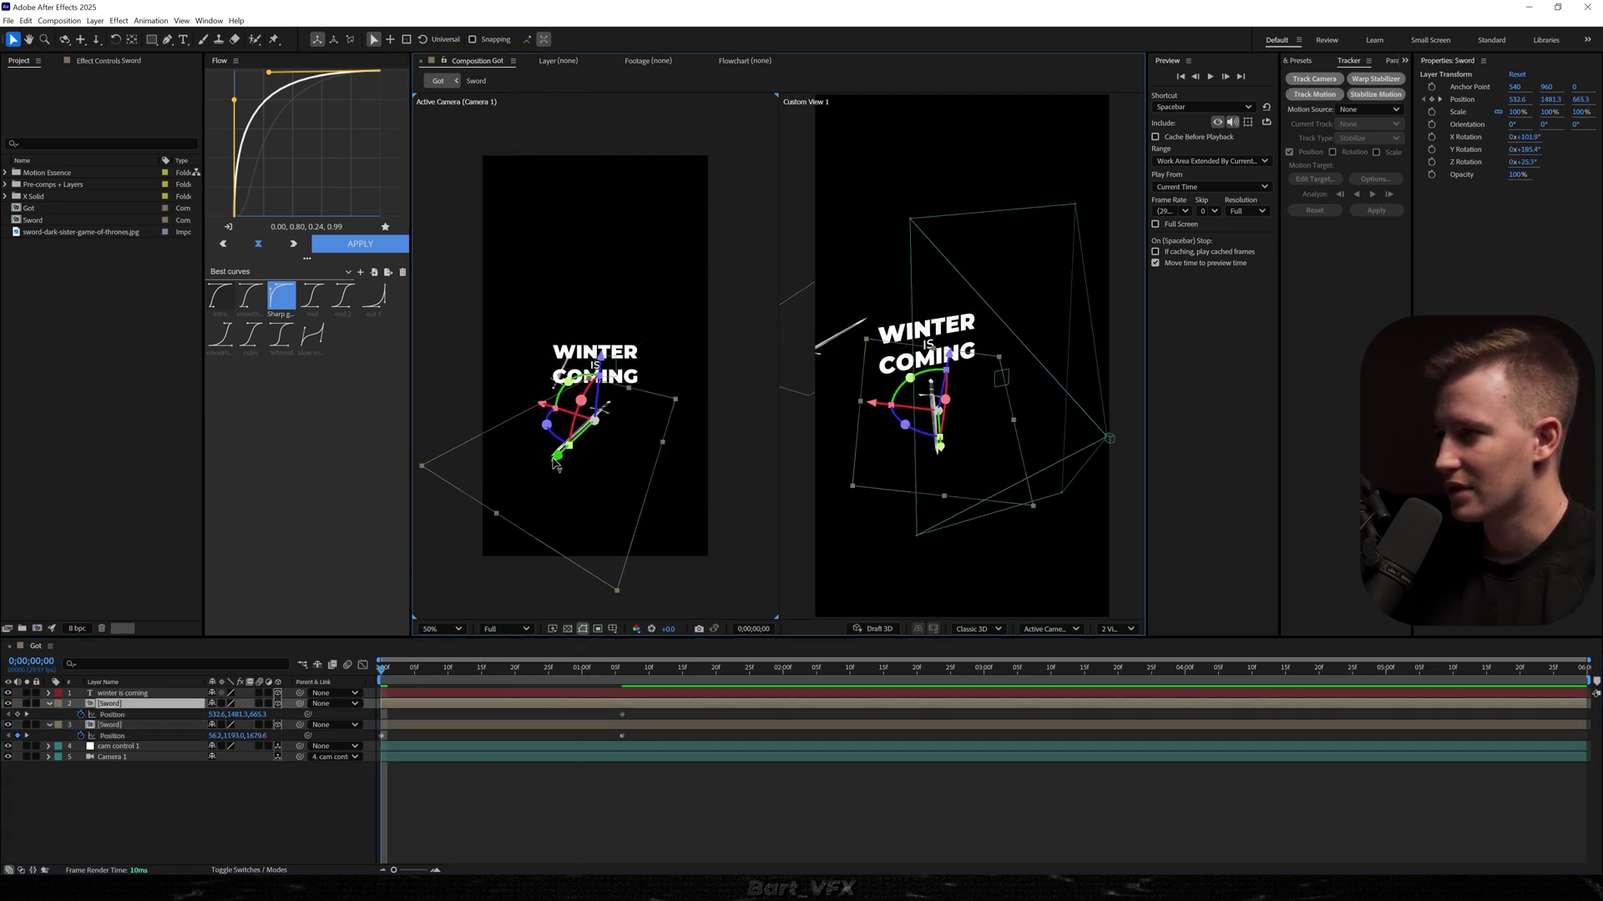
pyautogui.moveTo(555, 459); pyautogui.dragTo(603, 405)
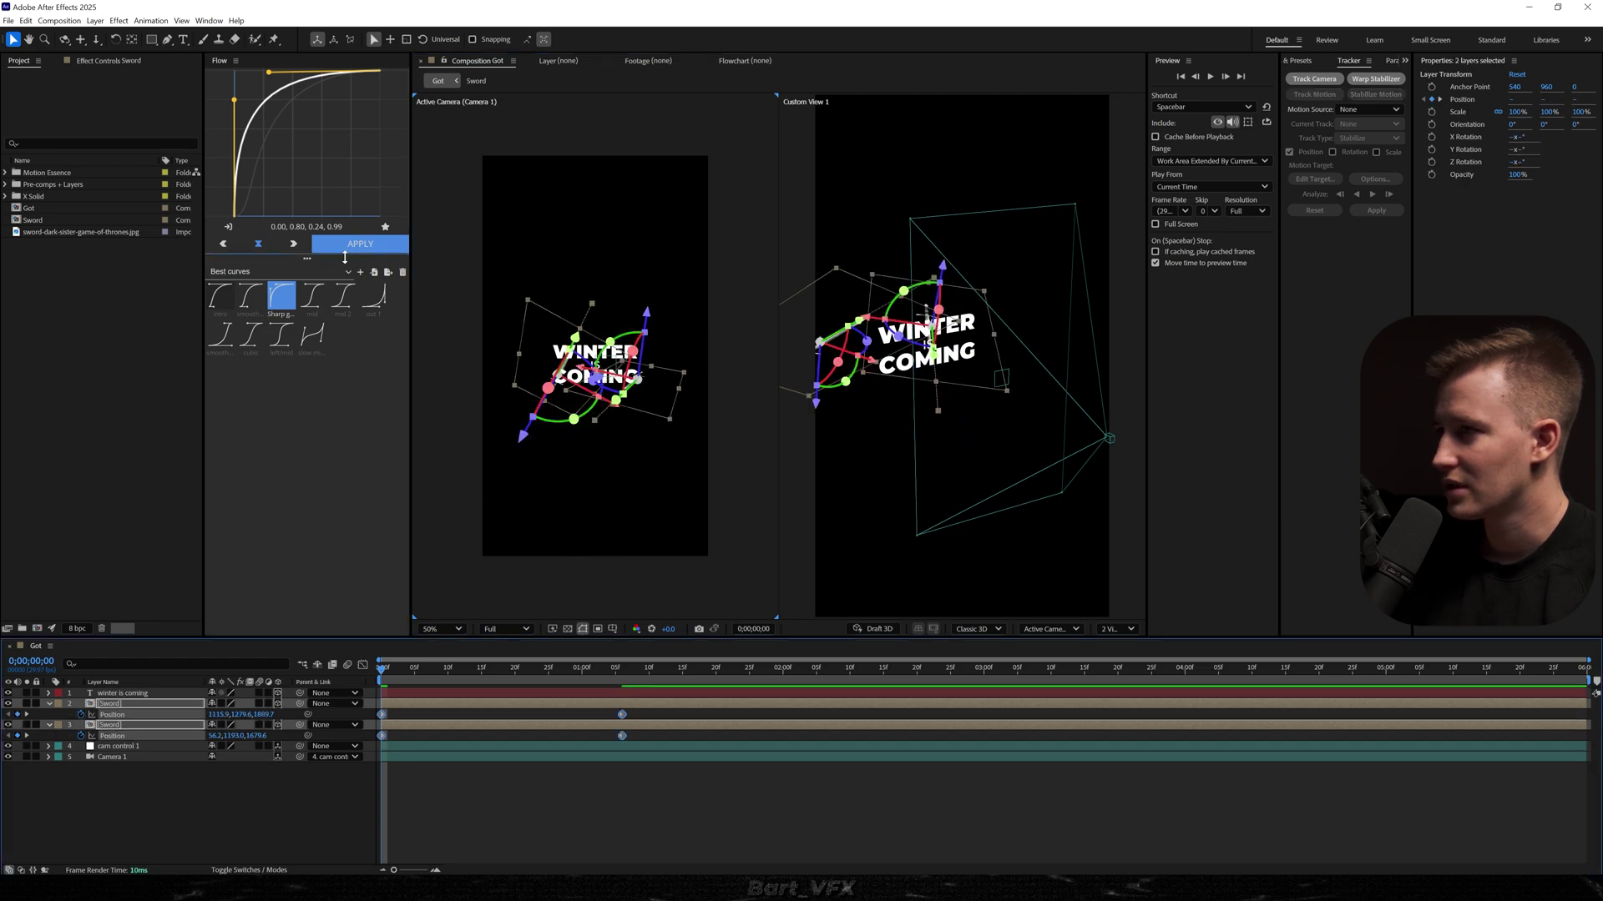
pyautogui.click(344, 248)
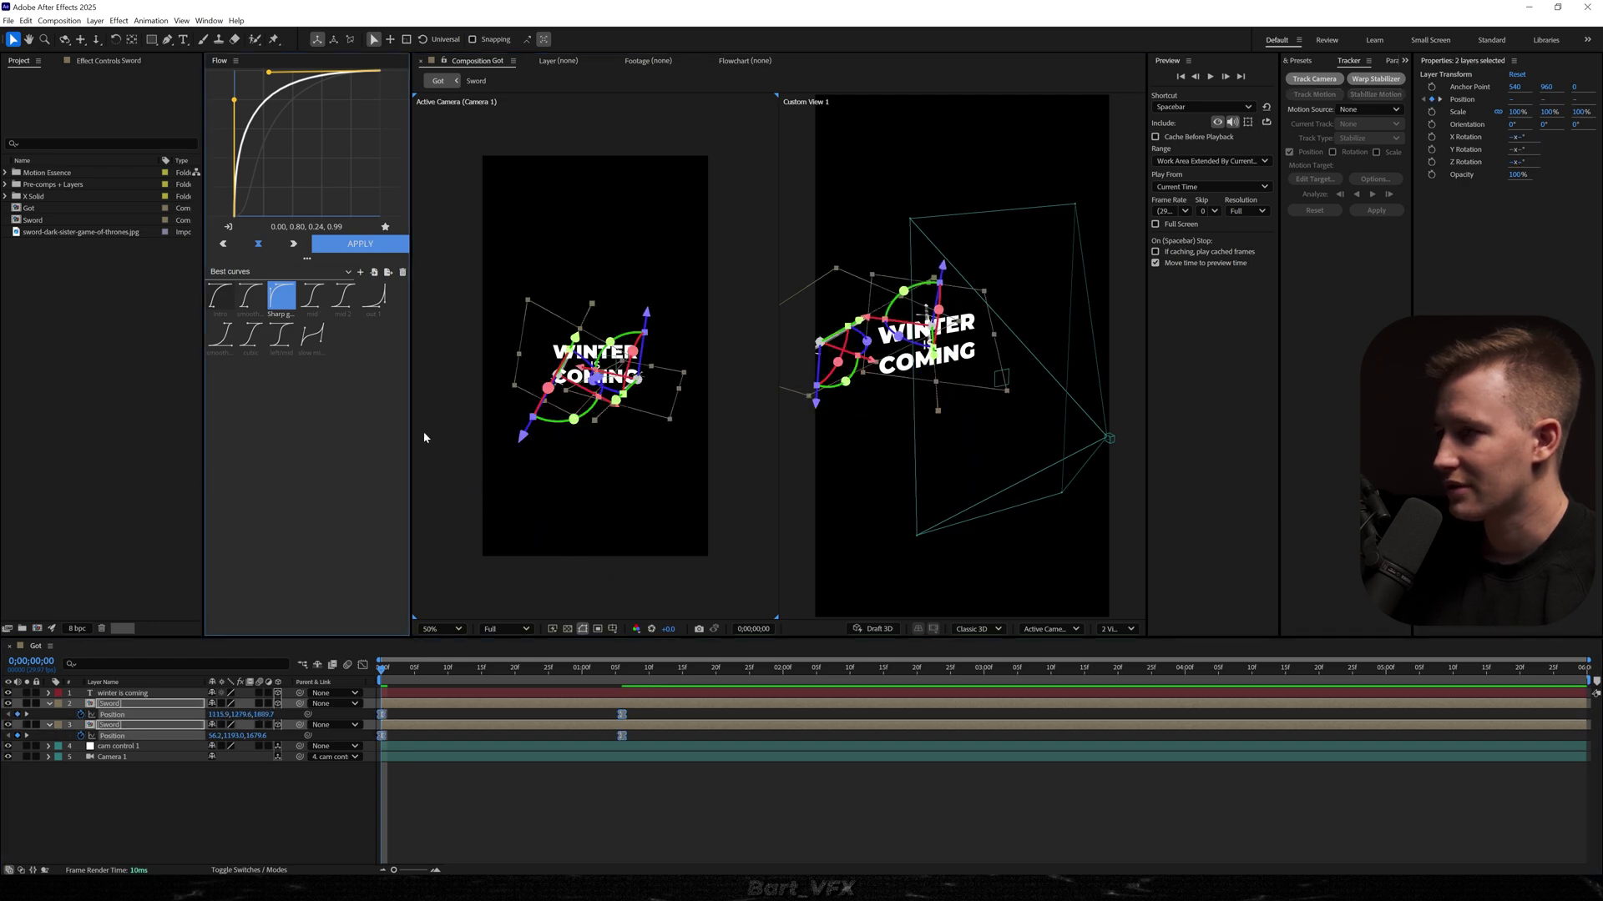
# - Preview the animation, reveal cam control 1's position and move both swords' end position keyframes to about 0;00;00;19
pyautogui.press('space')
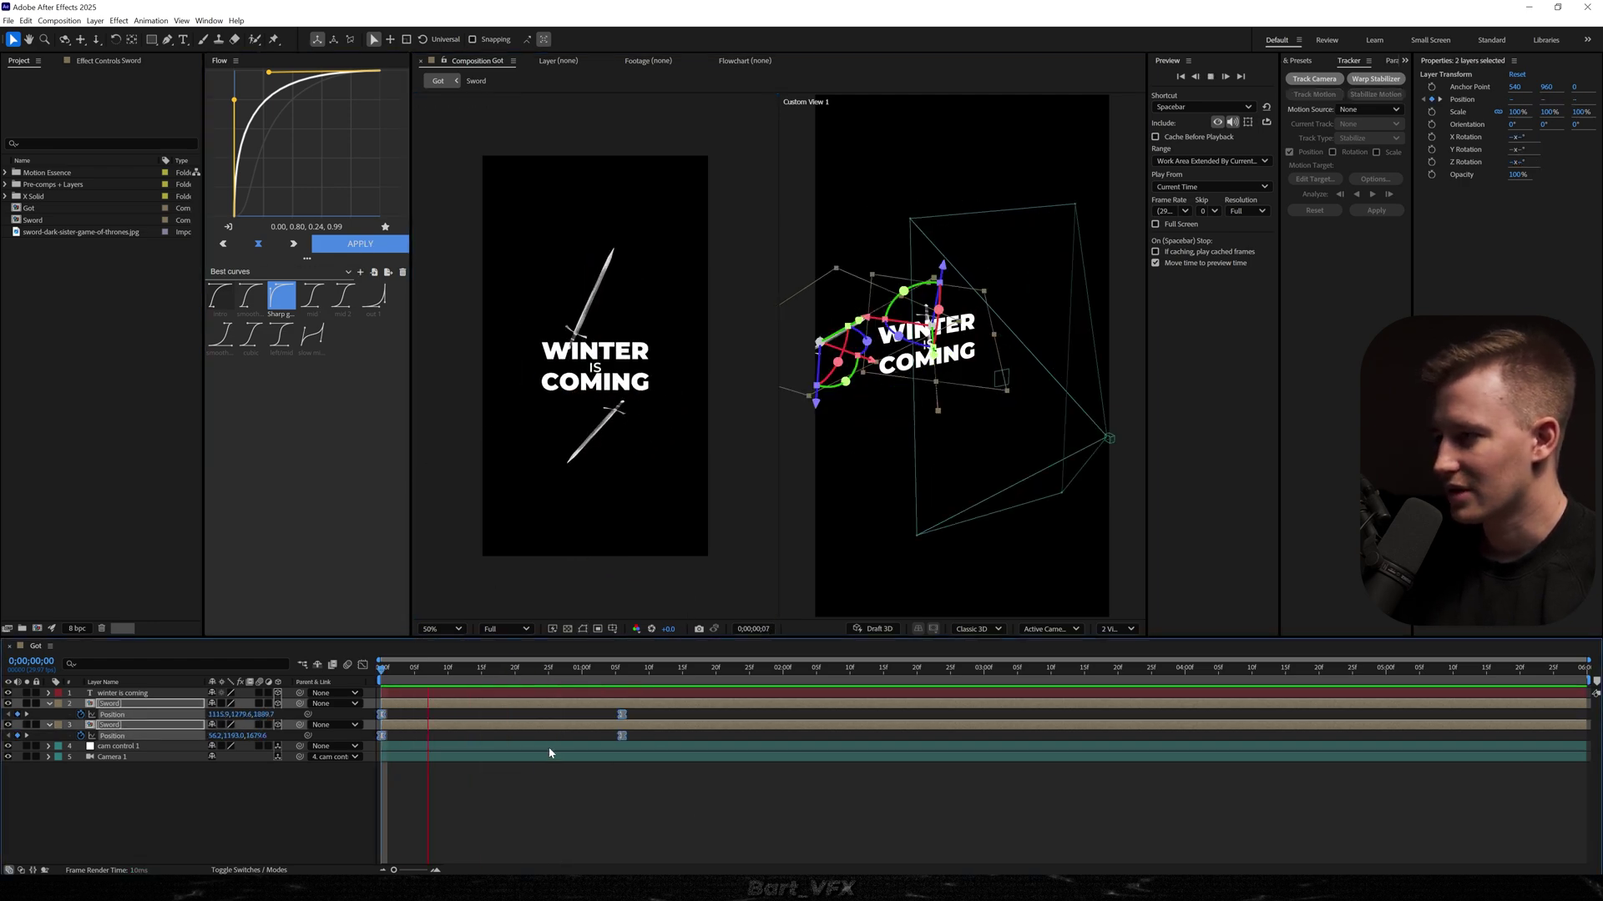
pyautogui.click(544, 746)
pyautogui.press('p')
pyautogui.moveTo(637, 710); pyautogui.dragTo(368, 761)
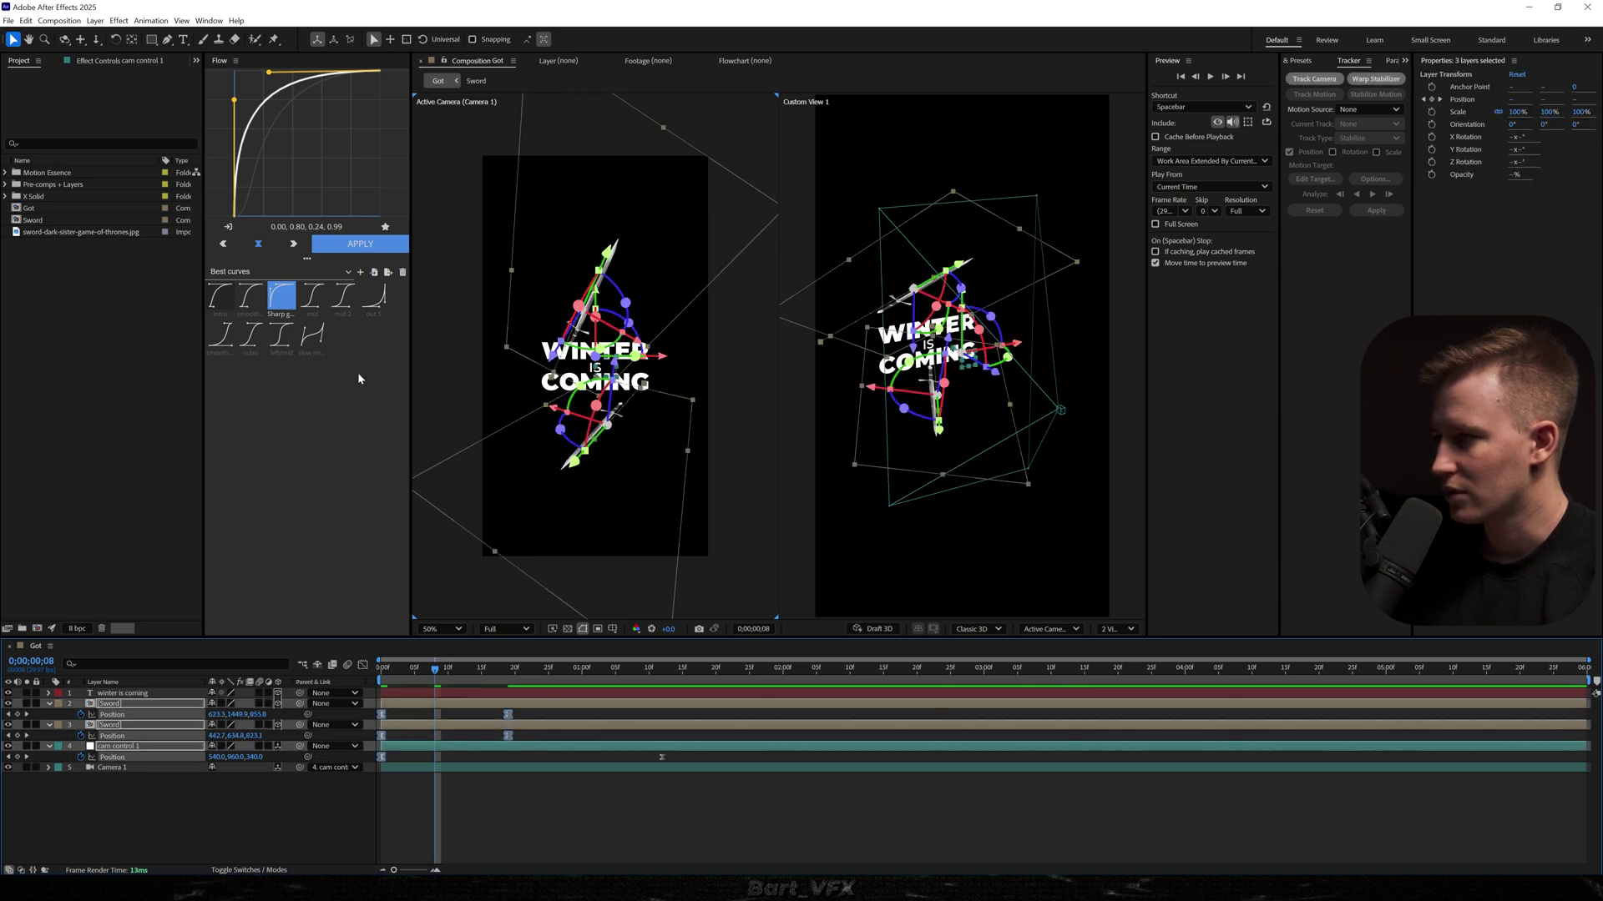
pyautogui.moveTo(522, 710); pyautogui.dragTo(369, 739)
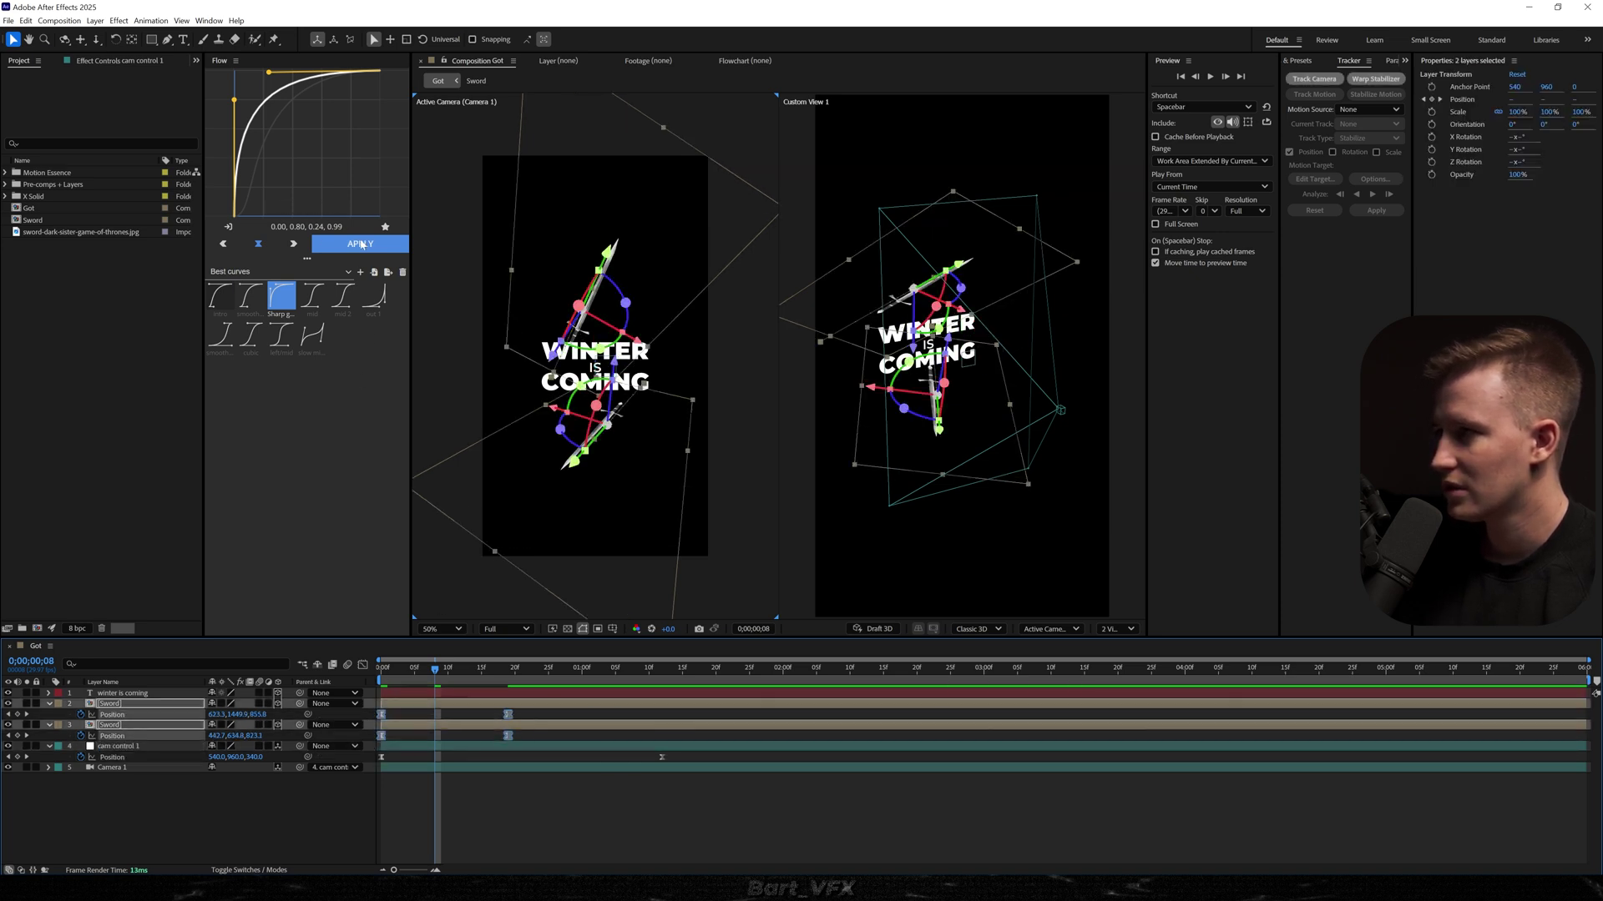
# - Pull cam control 1 back in Z on the first frame and apply the Sharp easing (0.00, 0.80, 0.24, 0.99) to its position keyframes
pyautogui.moveTo(696, 754); pyautogui.dragTo(353, 780)
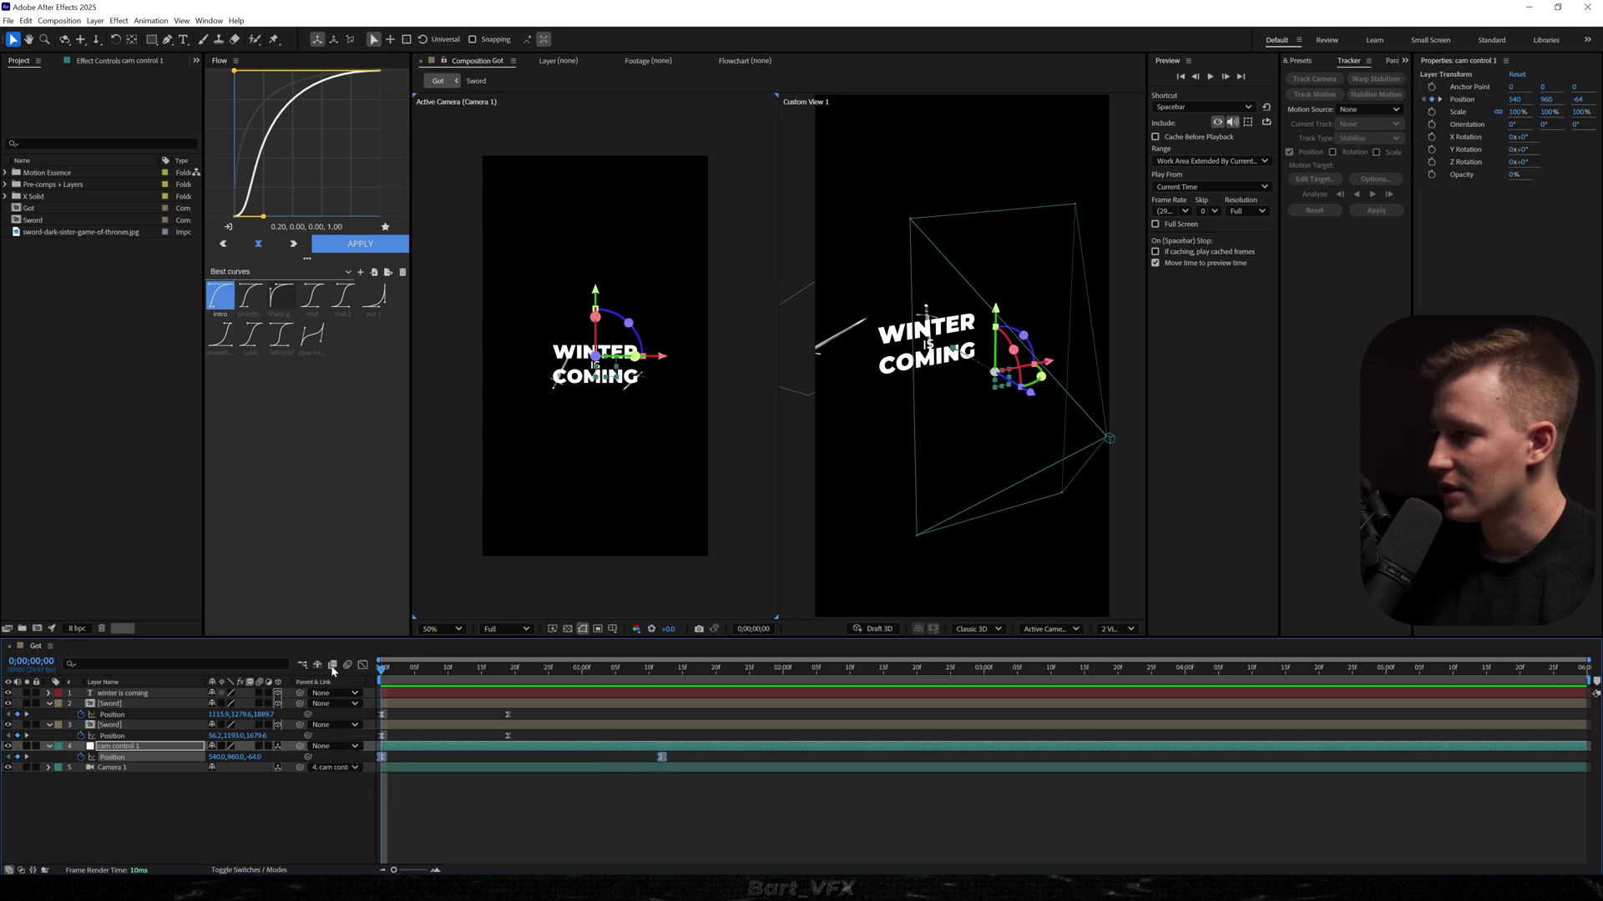
pyautogui.click(276, 793)
pyautogui.moveTo(252, 757); pyautogui.dragTo(172, 761)
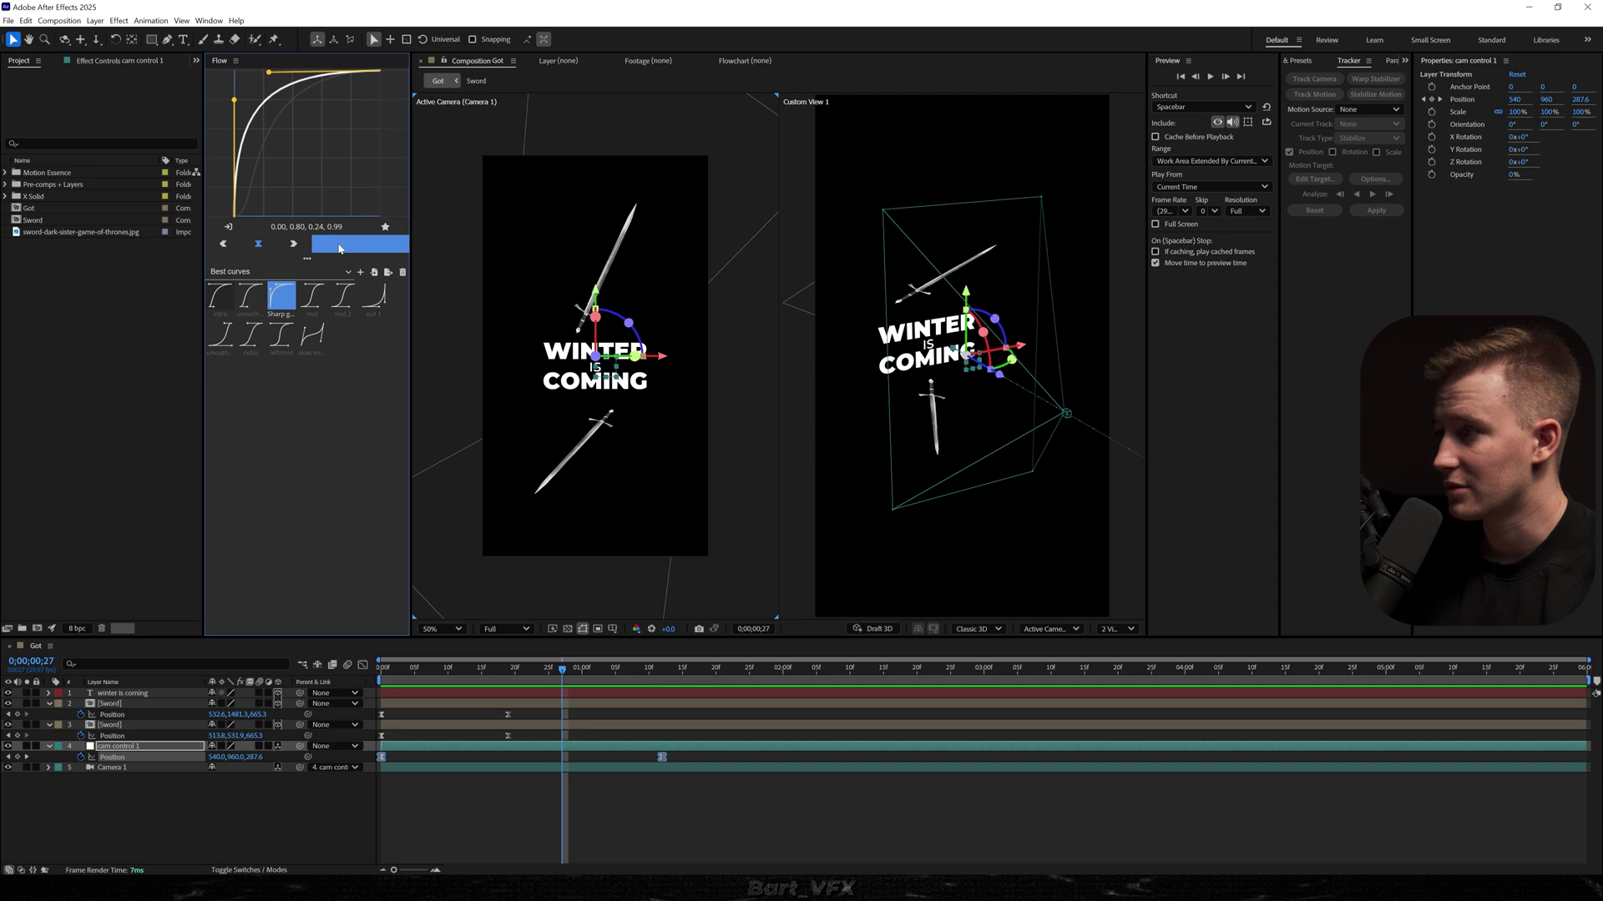
pyautogui.click(339, 249)
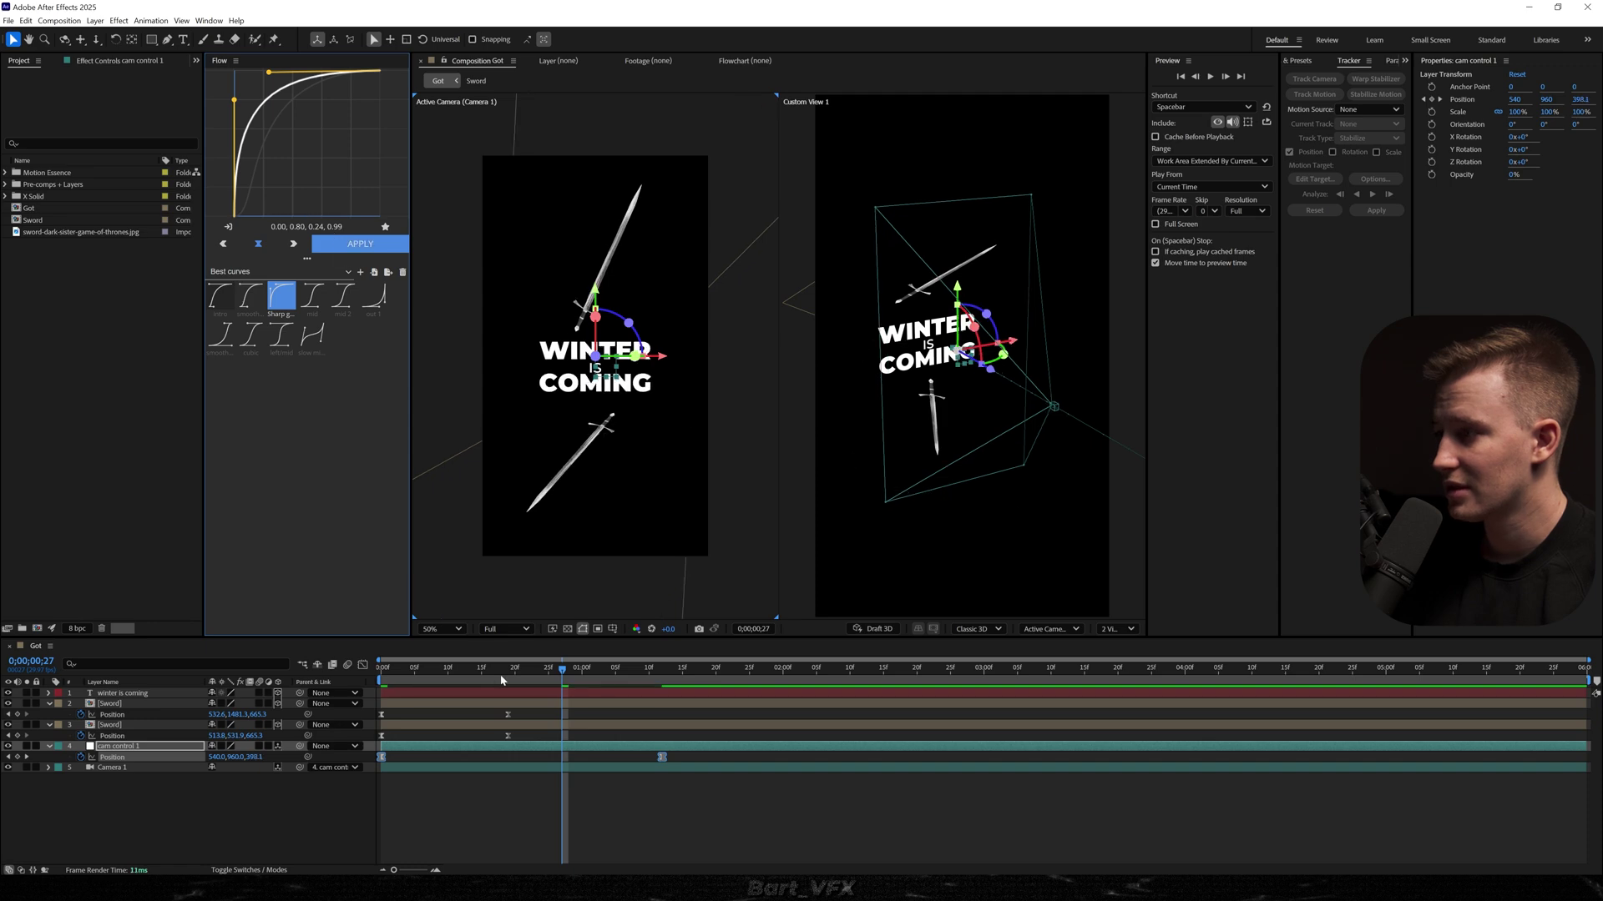
# - Preview the move, shift cam control 1's end position keyframe to about 0;00;01;02 and pull its starting Z position further back
pyautogui.moveTo(504, 679); pyautogui.dragTo(367, 680)
pyautogui.press('space')
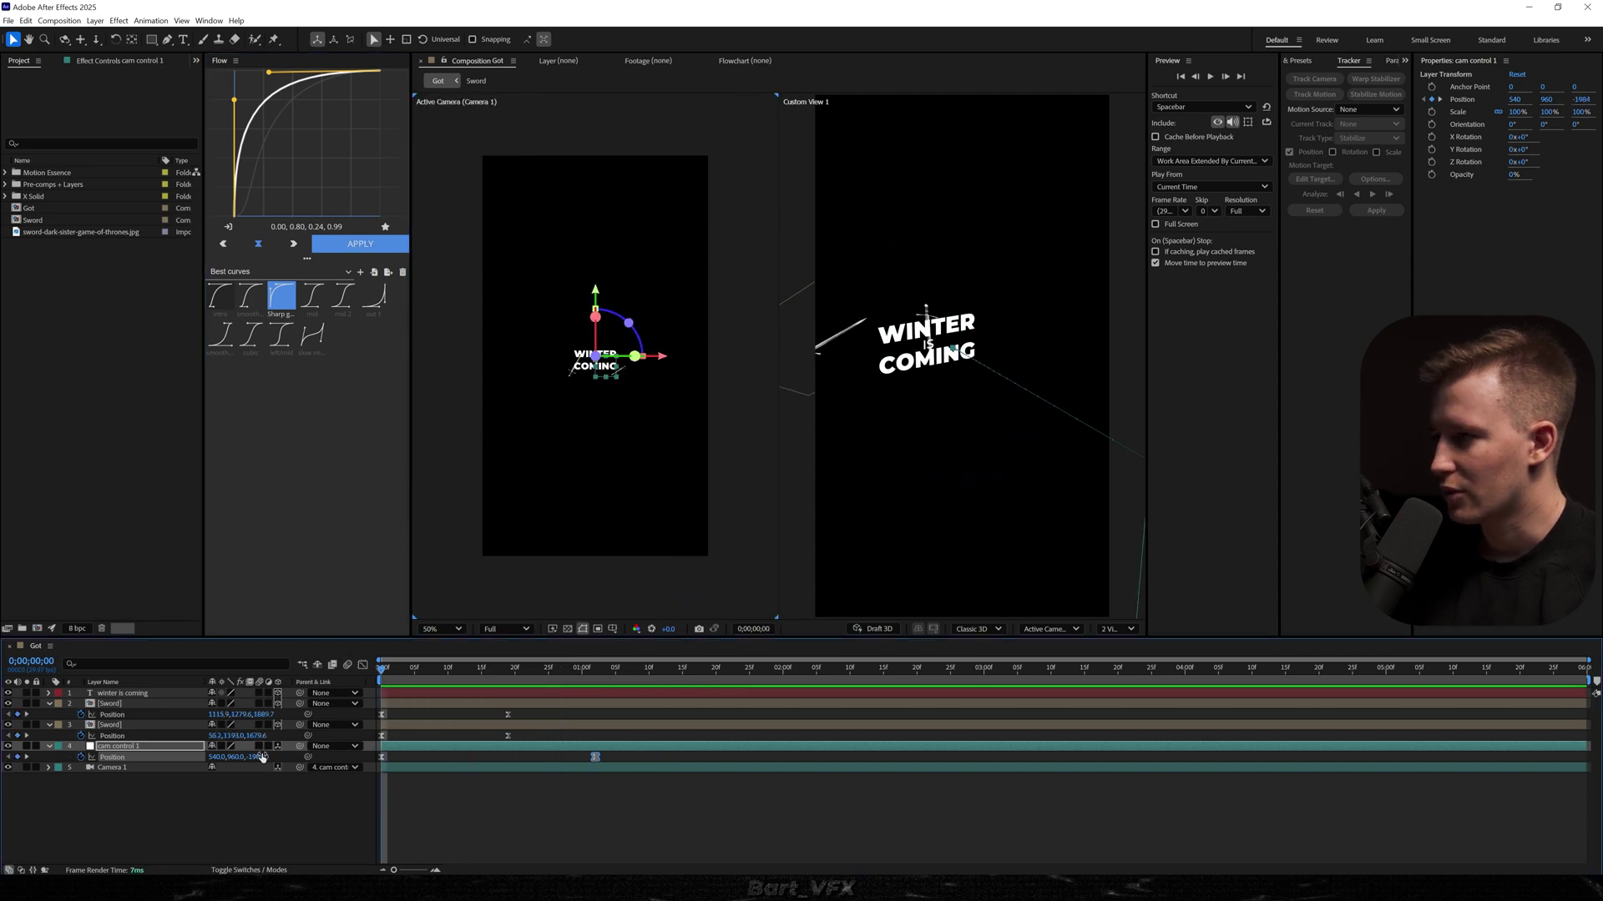
pyautogui.press('space')
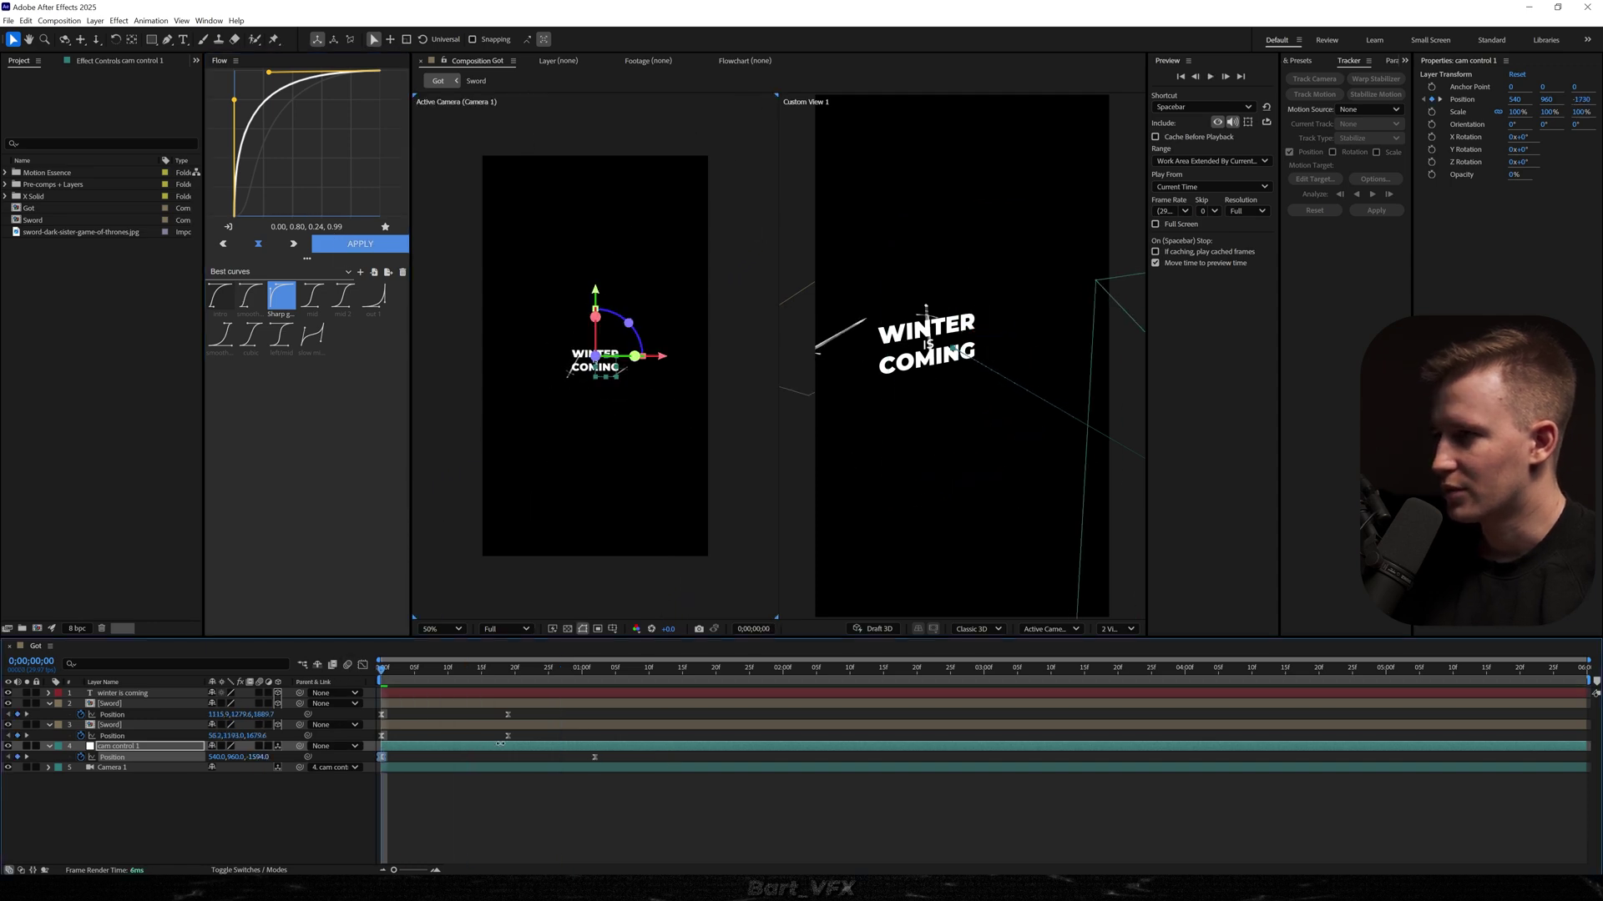
# - Align both swords' end position keyframes with cam control 1's at about 0;00;01;02, collapse the layer properties and preview the animation
pyautogui.moveTo(527, 708); pyautogui.dragTo(595, 742)
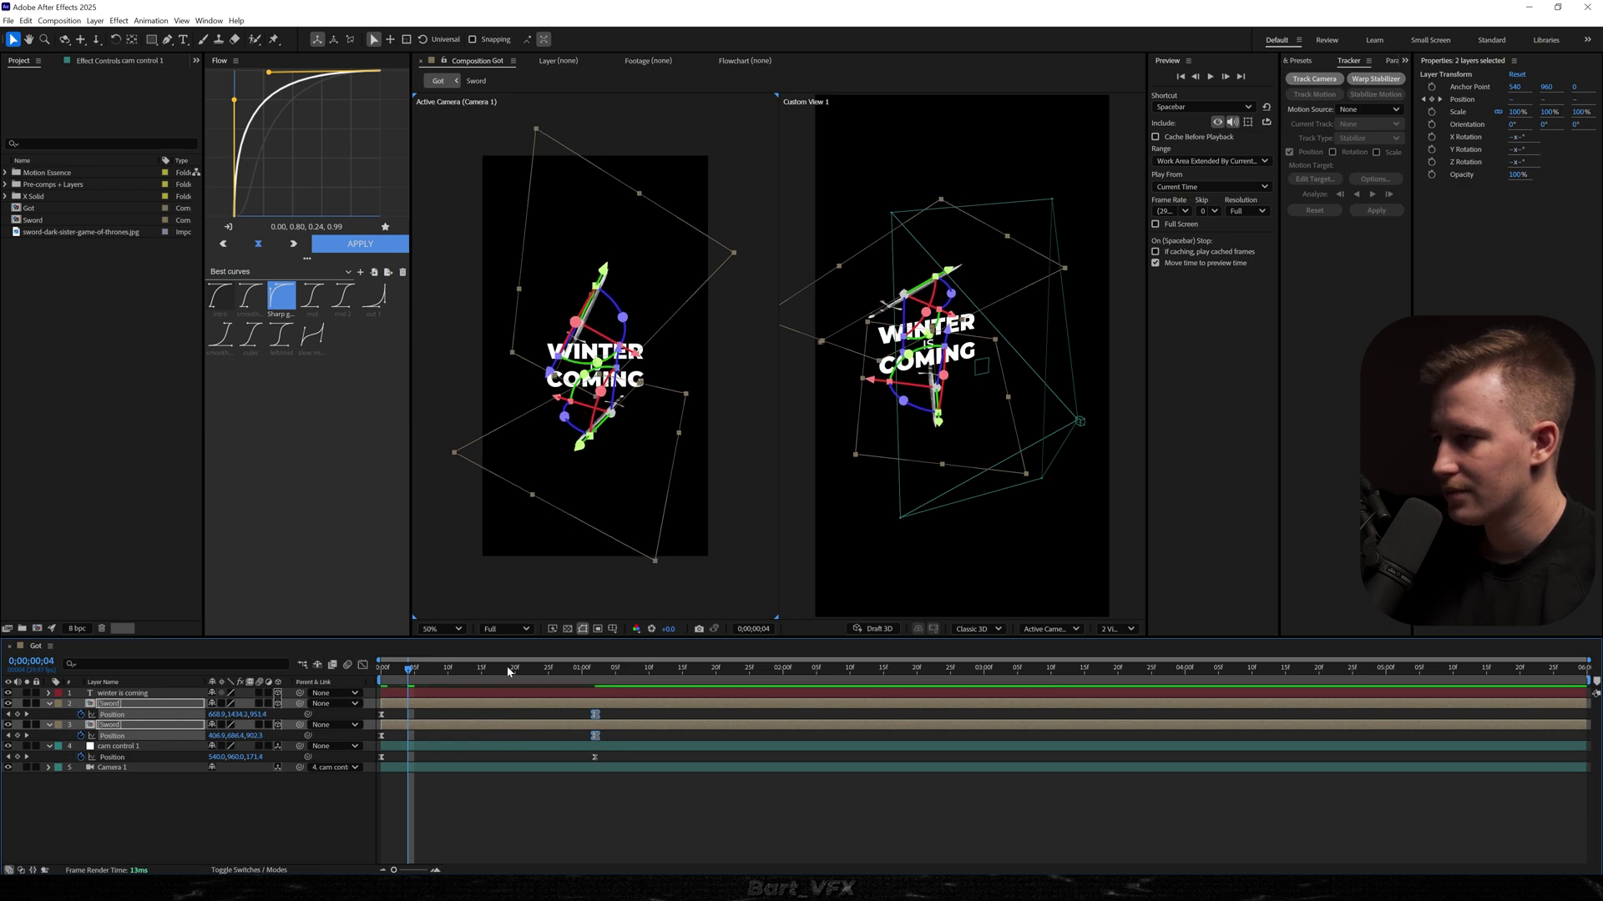
pyautogui.moveTo(508, 672); pyautogui.dragTo(251, 680)
pyautogui.press('space')
pyautogui.click(493, 739)
pyautogui.press('u')
pyautogui.press('space')
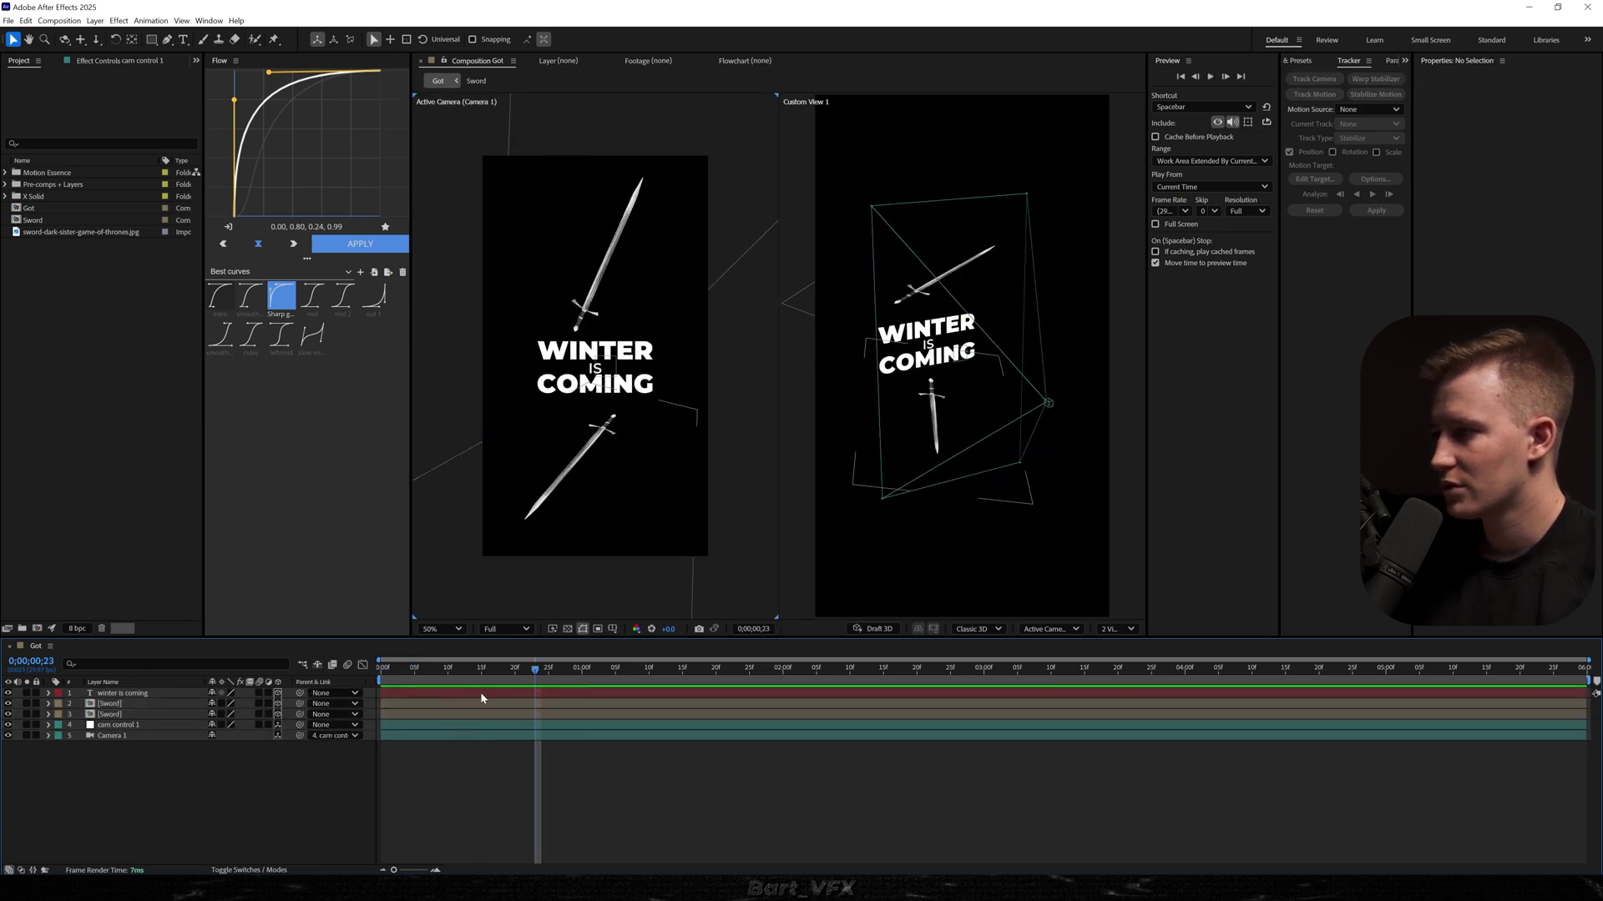
pyautogui.moveTo(481, 671); pyautogui.dragTo(236, 662)
pyautogui.press('space')
pyautogui.press('space')
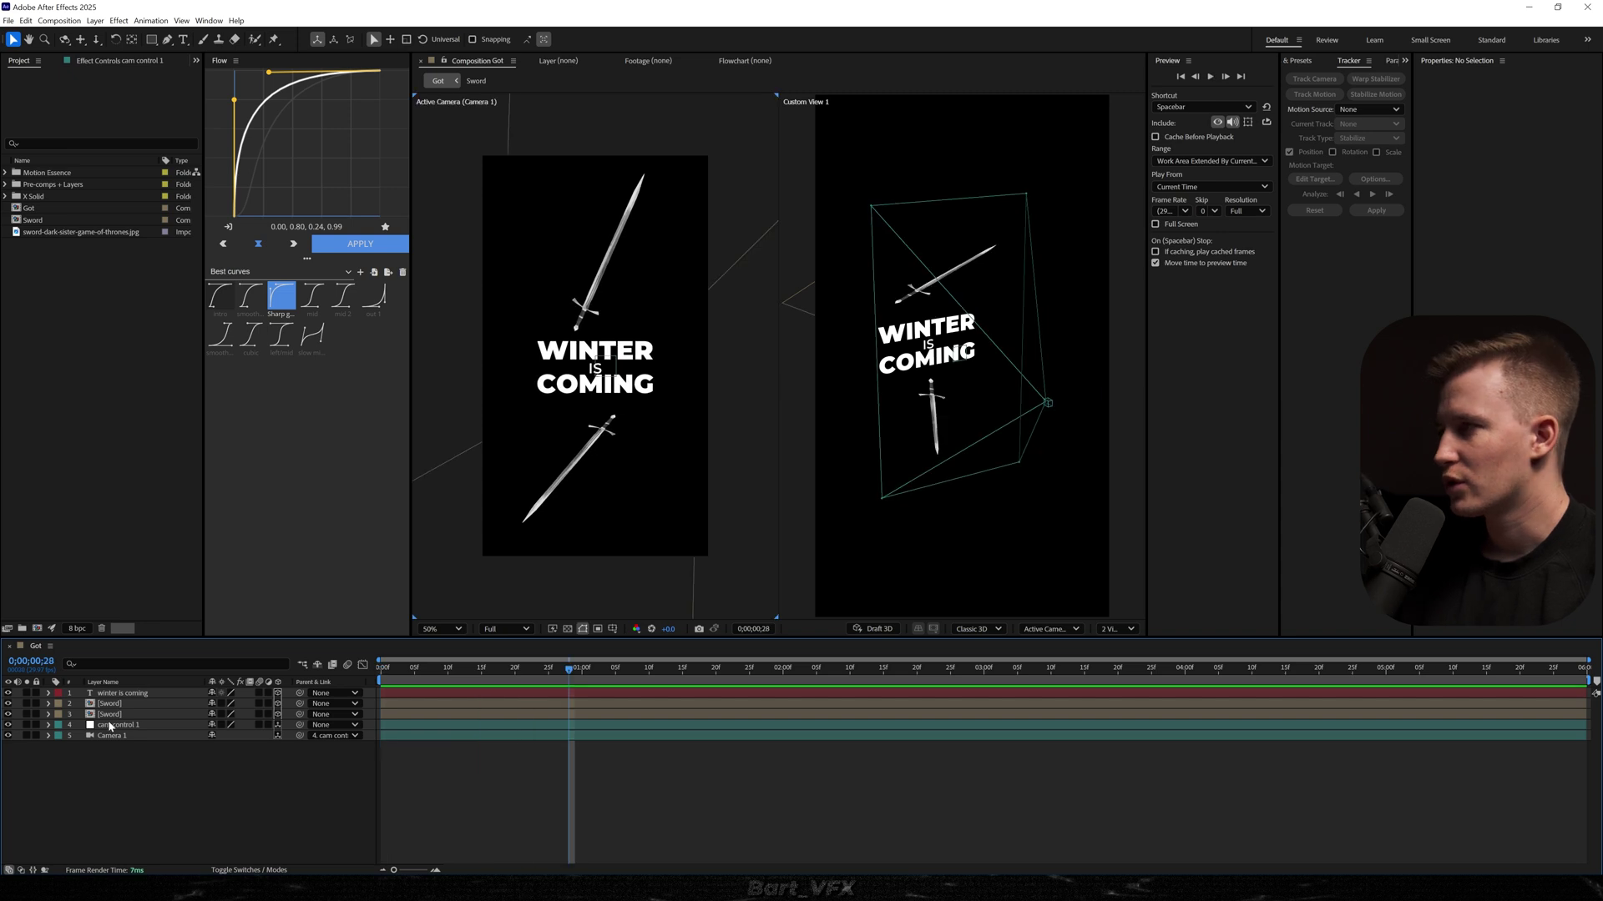
# - Duplicate cam control 1, delete the copy's end position keyframe and parent cam control 1 to cam control 2
pyautogui.click(203, 719)
pyautogui.hotkey('ctrl', 'd')
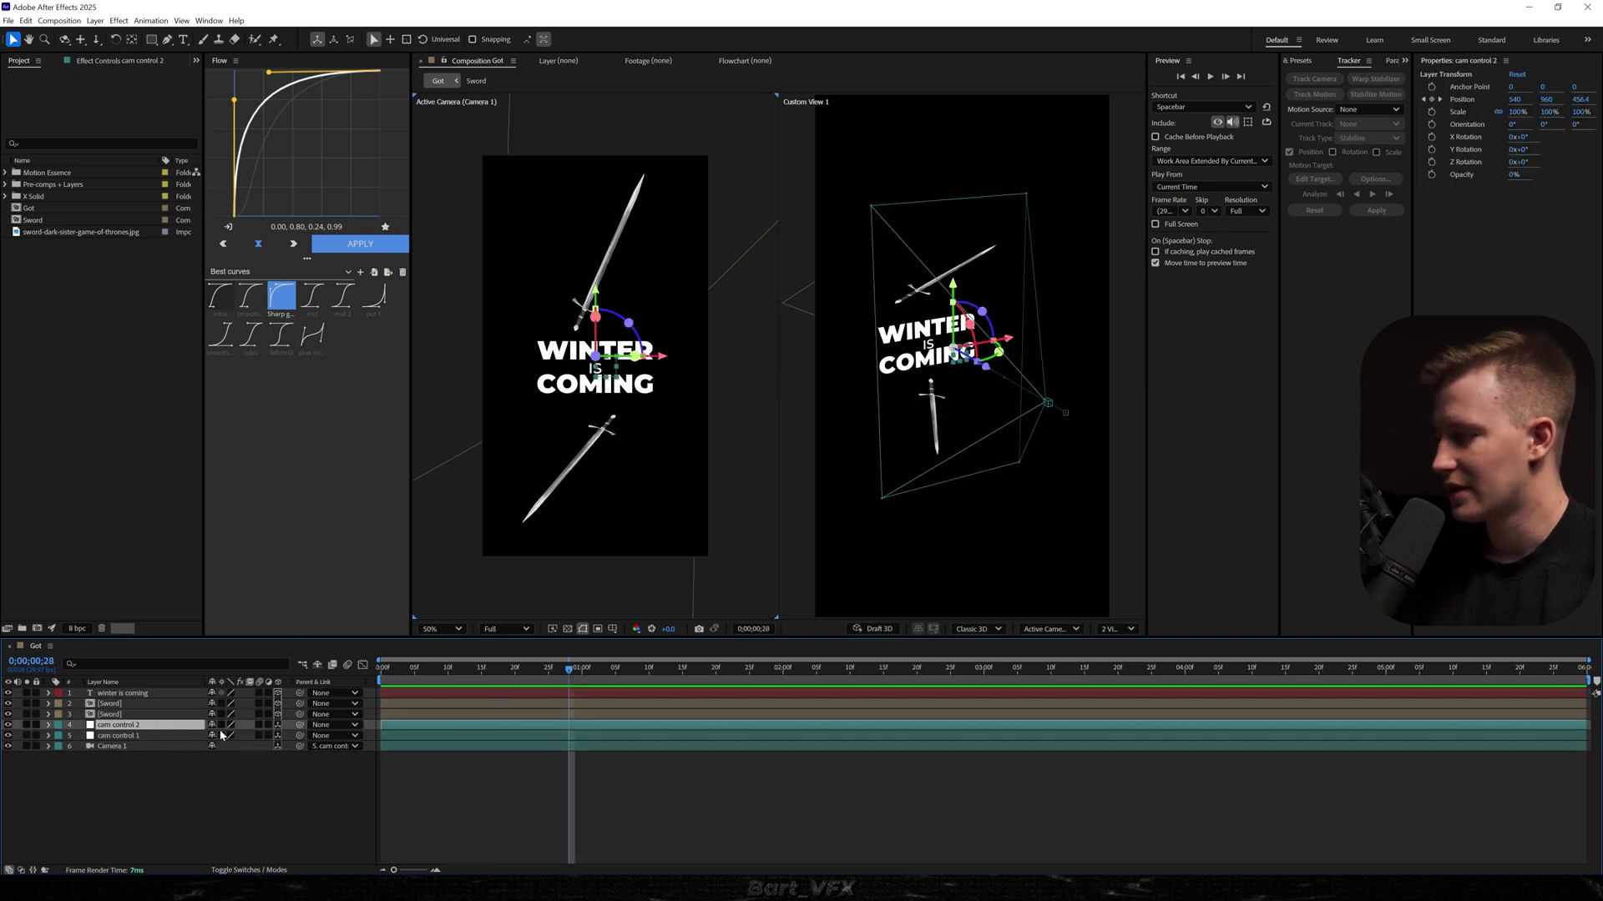
pyautogui.press('p')
pyautogui.click(594, 736)
pyautogui.press('Delete')
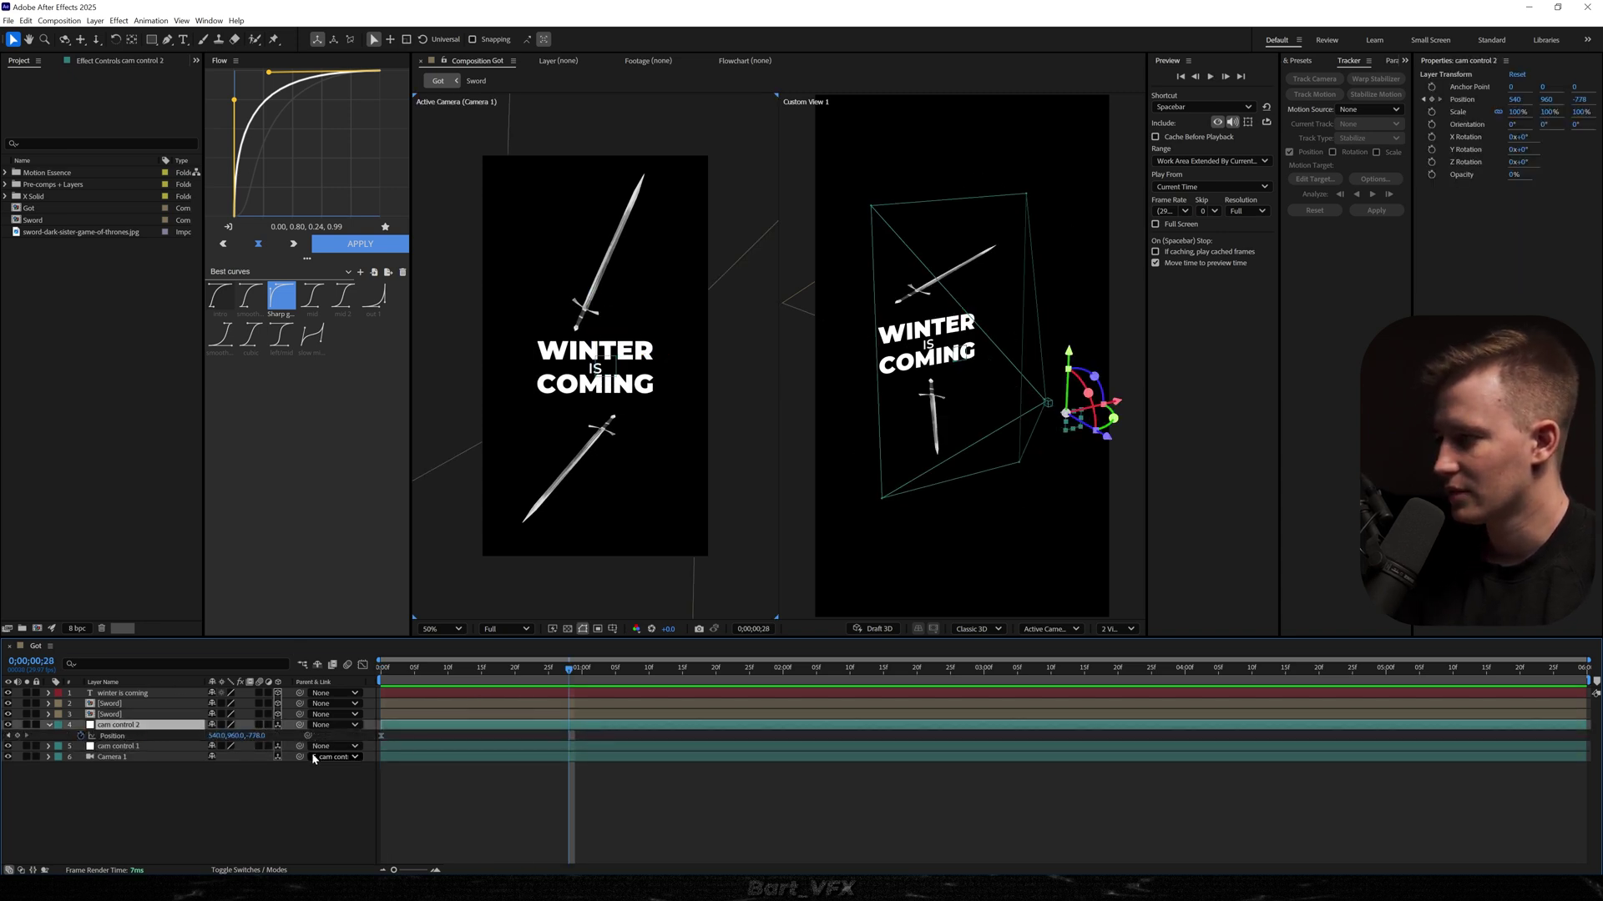
pyautogui.moveTo(299, 746); pyautogui.dragTo(153, 727)
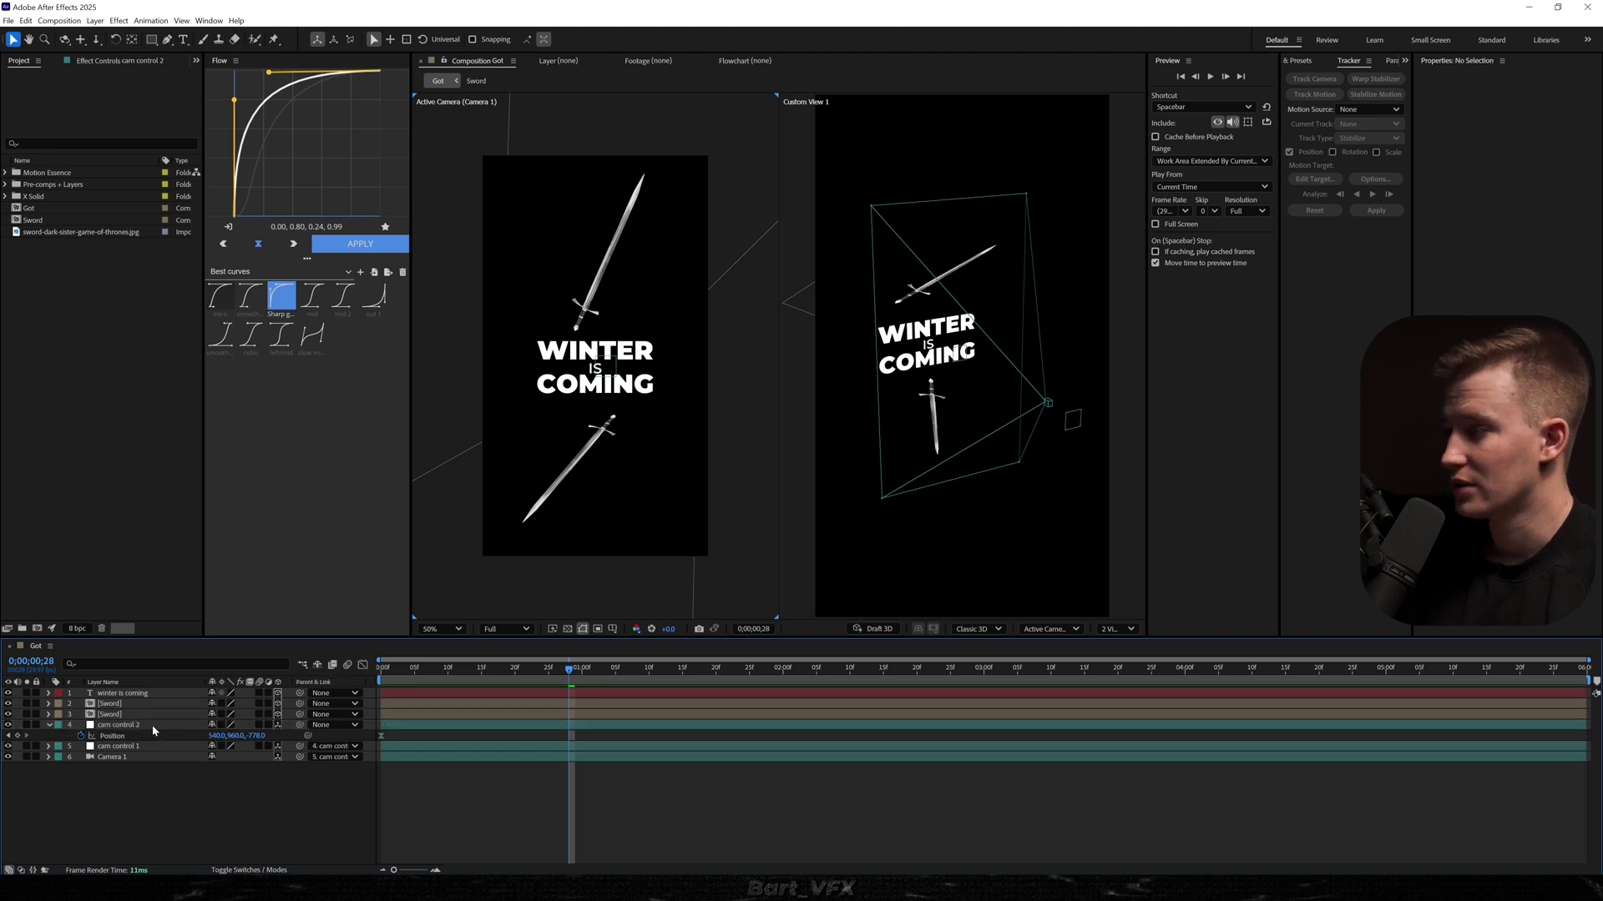
# - Start cam control 2 at about 0;00;00;22, set its X position to 2600 at 0;00;02;09 and apply the 0.78, 0.00, 0.00, 0.99 easing
pyautogui.moveTo(422, 730); pyautogui.dragTo(570, 730)
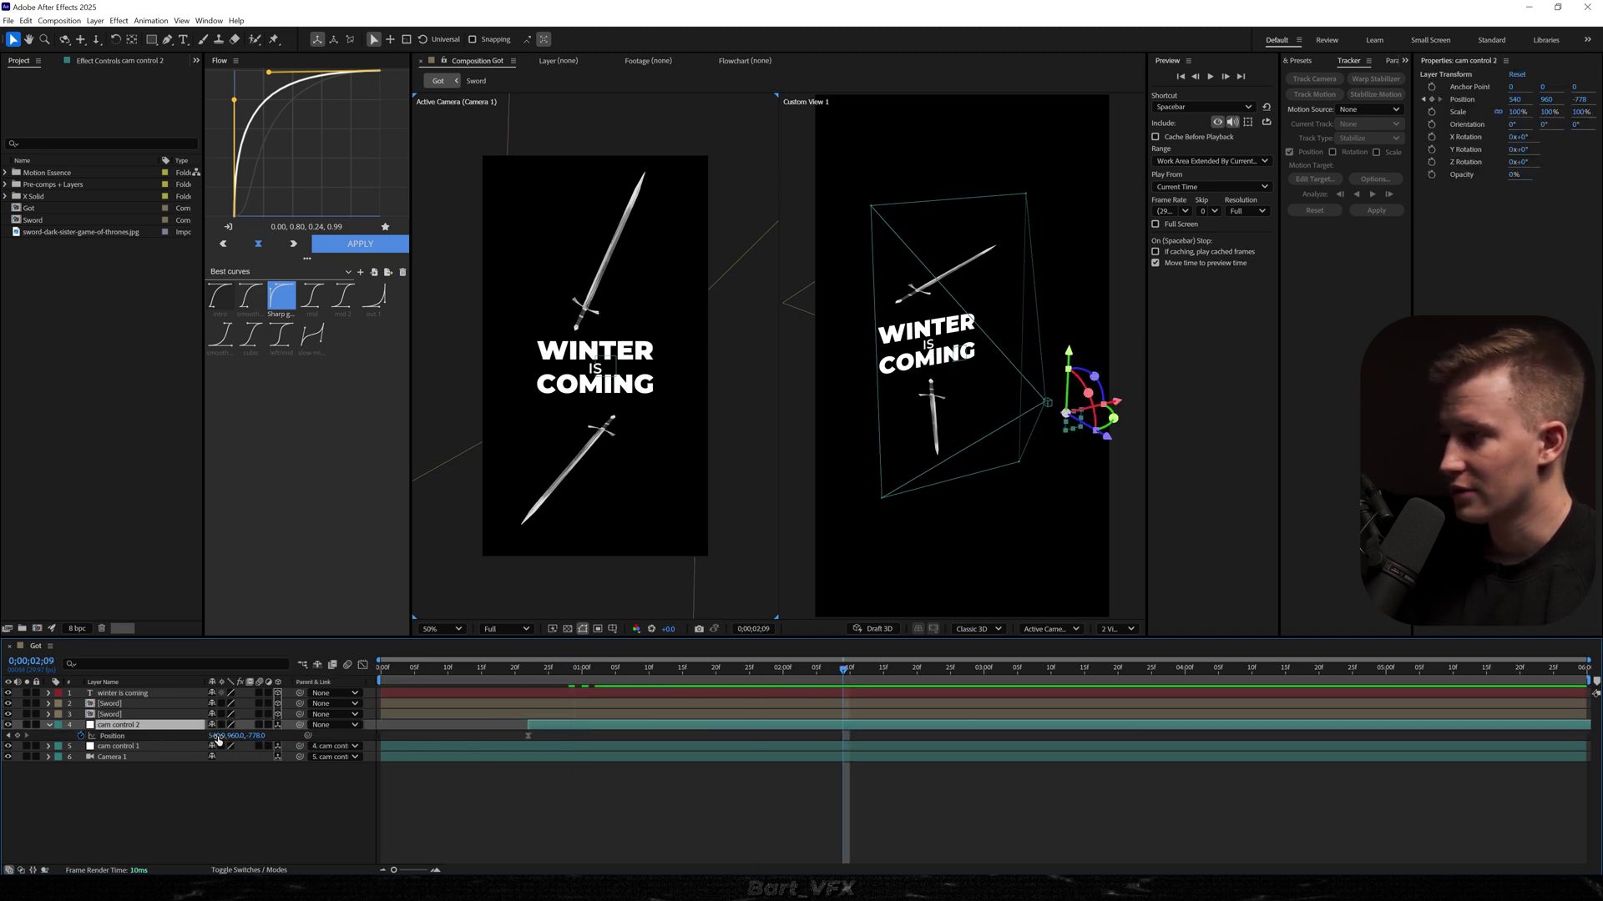
pyautogui.moveTo(217, 736); pyautogui.dragTo(522, 736)
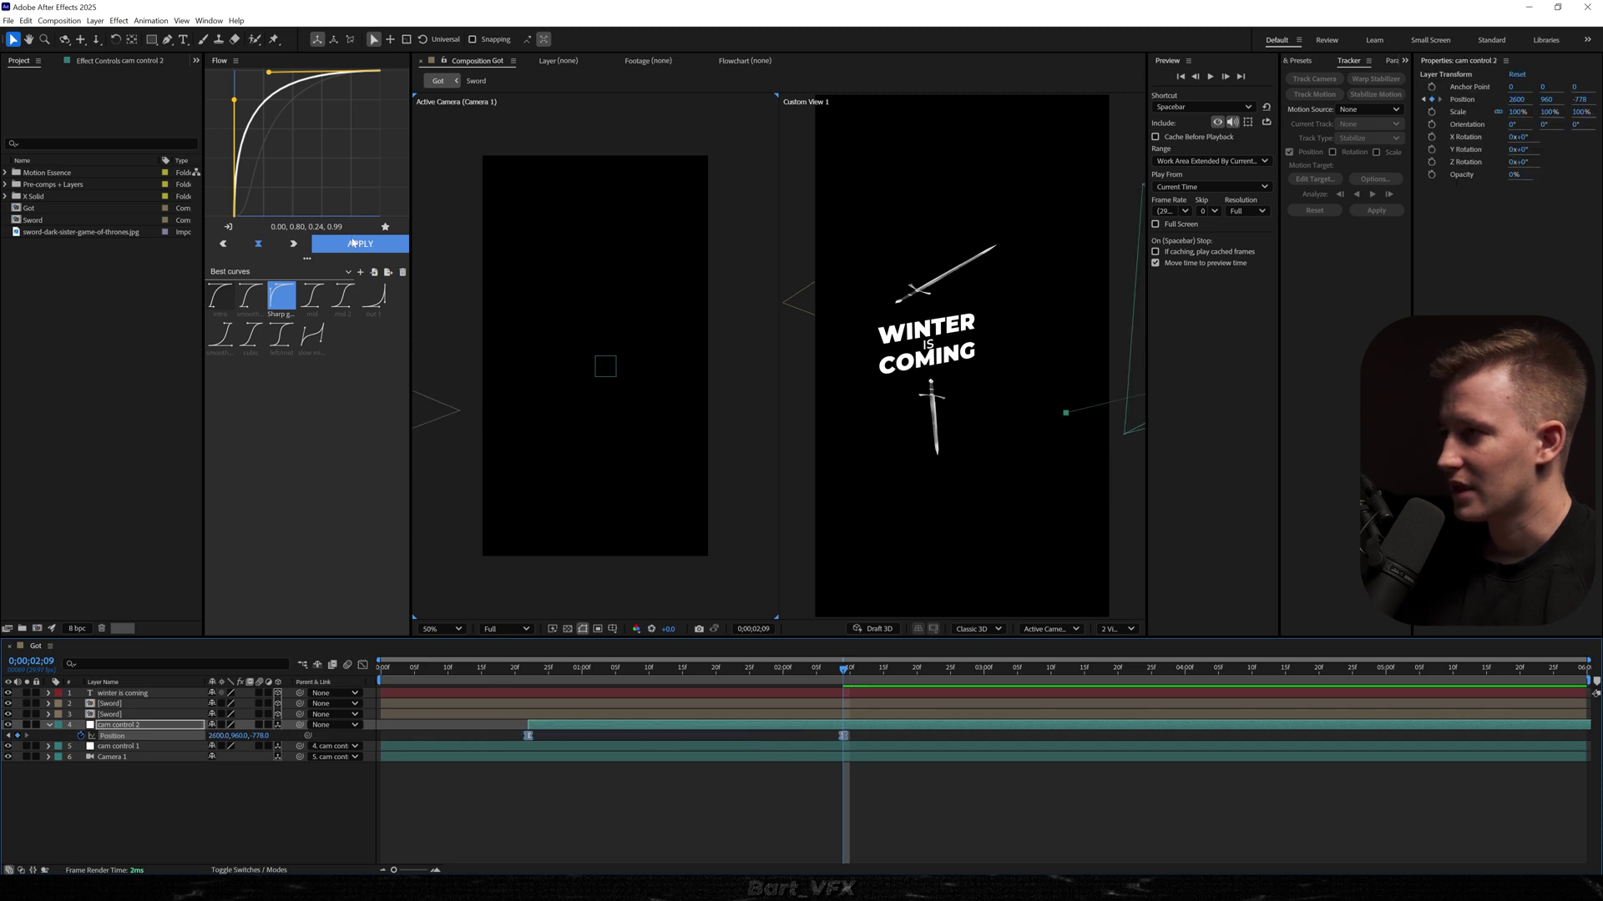
pyautogui.click(293, 336)
pyautogui.click(364, 250)
# - Preview the sideways camera move, shorten cam control 2's position animation and shift the layer earlier in time
pyautogui.press('space')
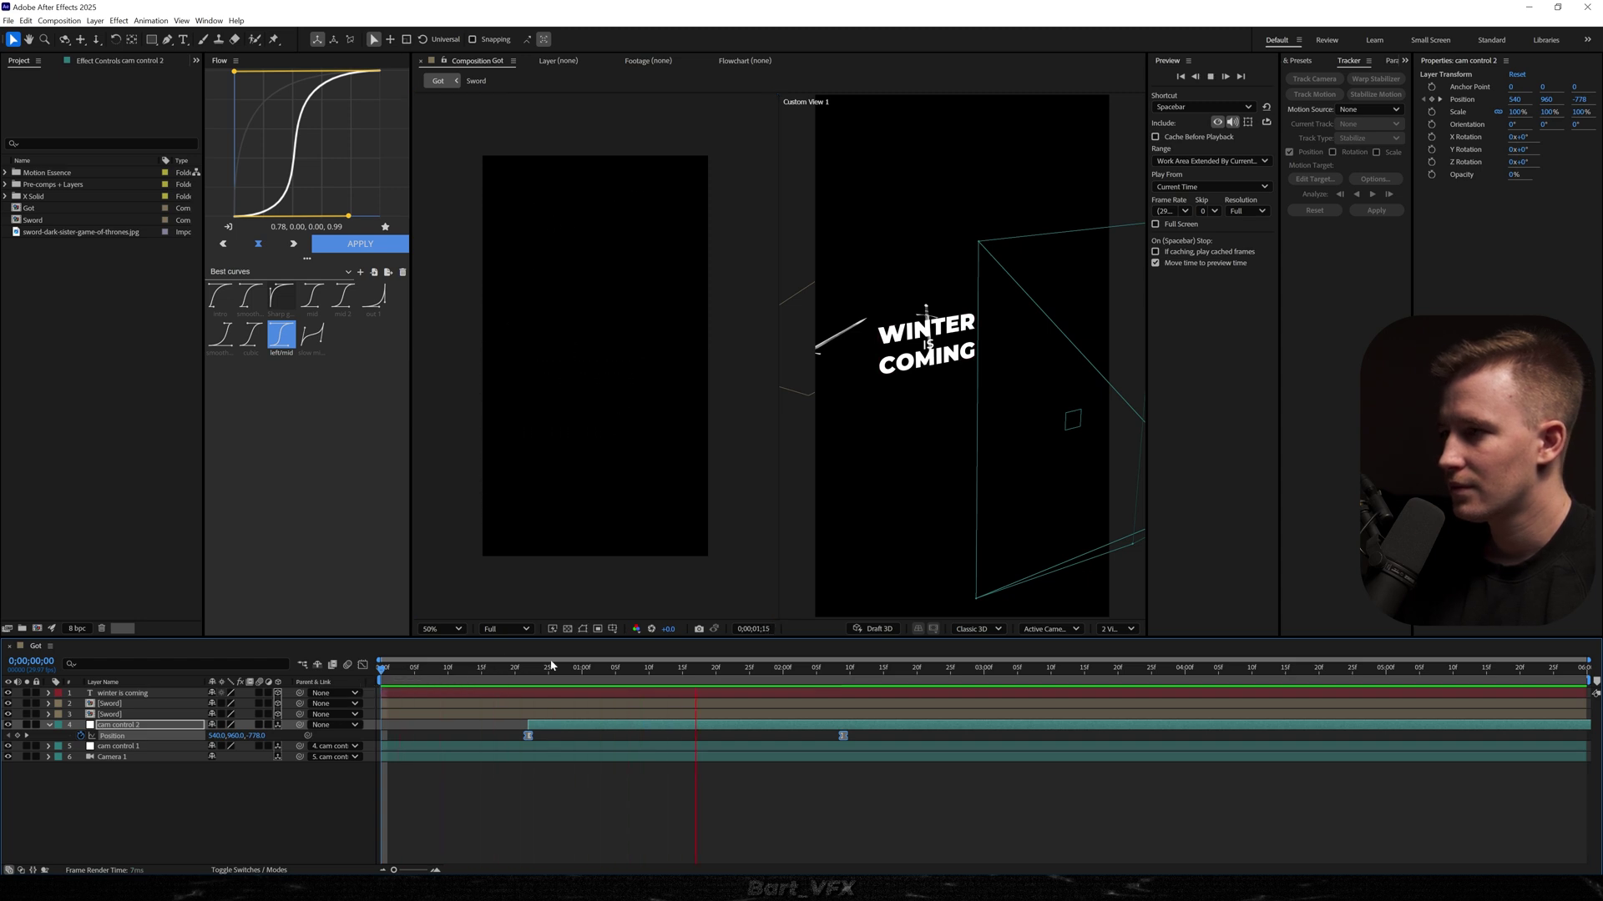
pyautogui.press('space')
pyautogui.moveTo(719, 726); pyautogui.dragTo(692, 729)
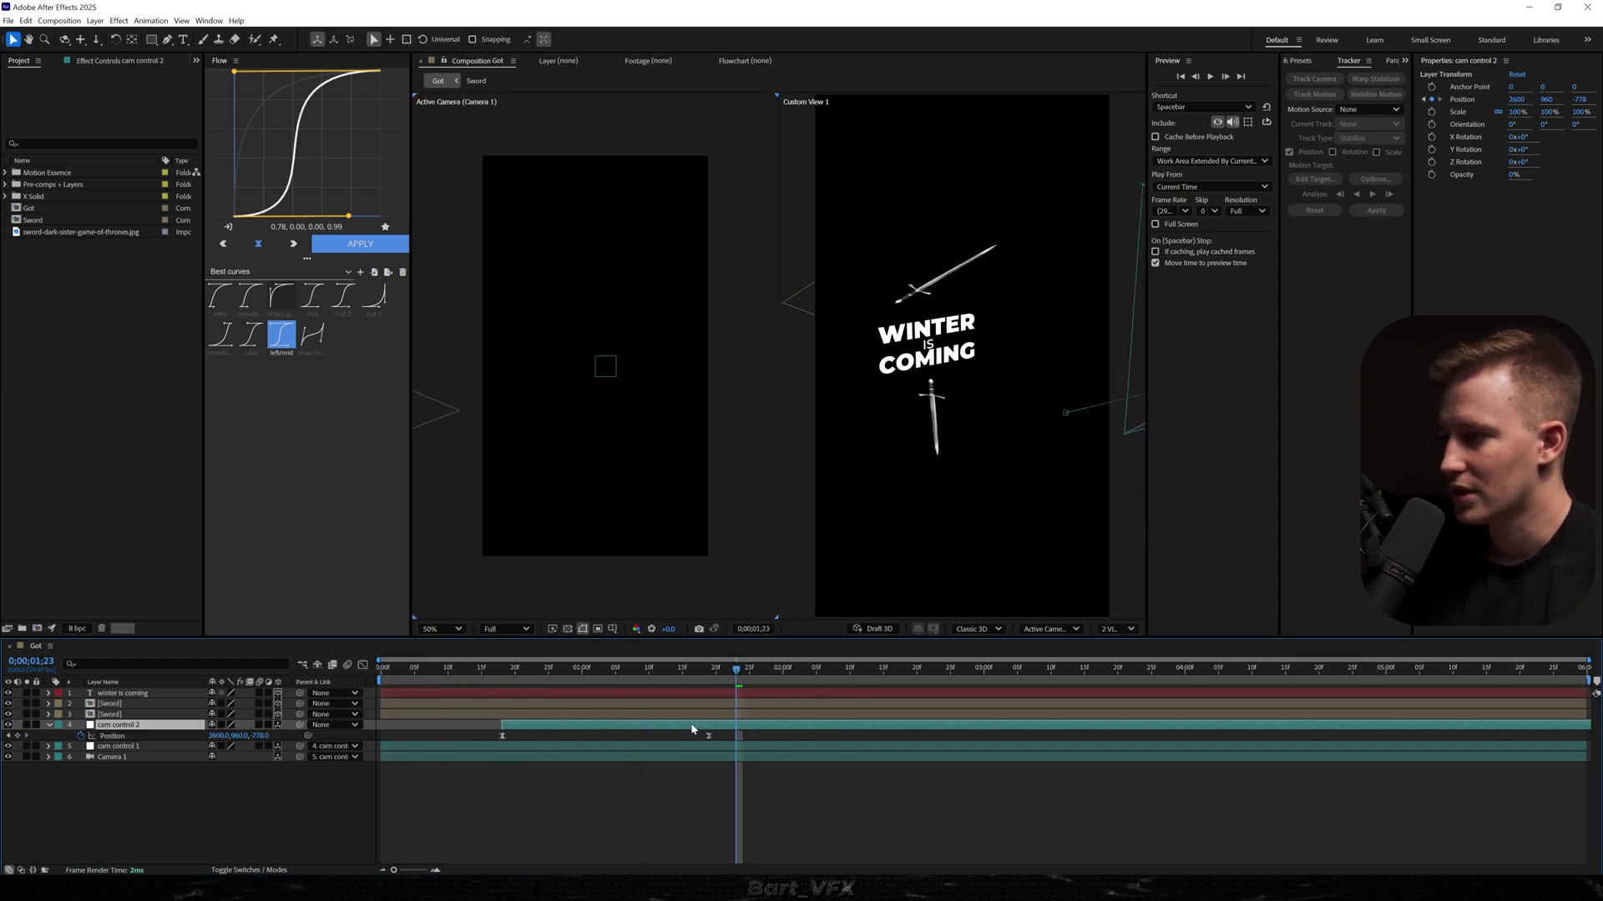
pyautogui.press('space')
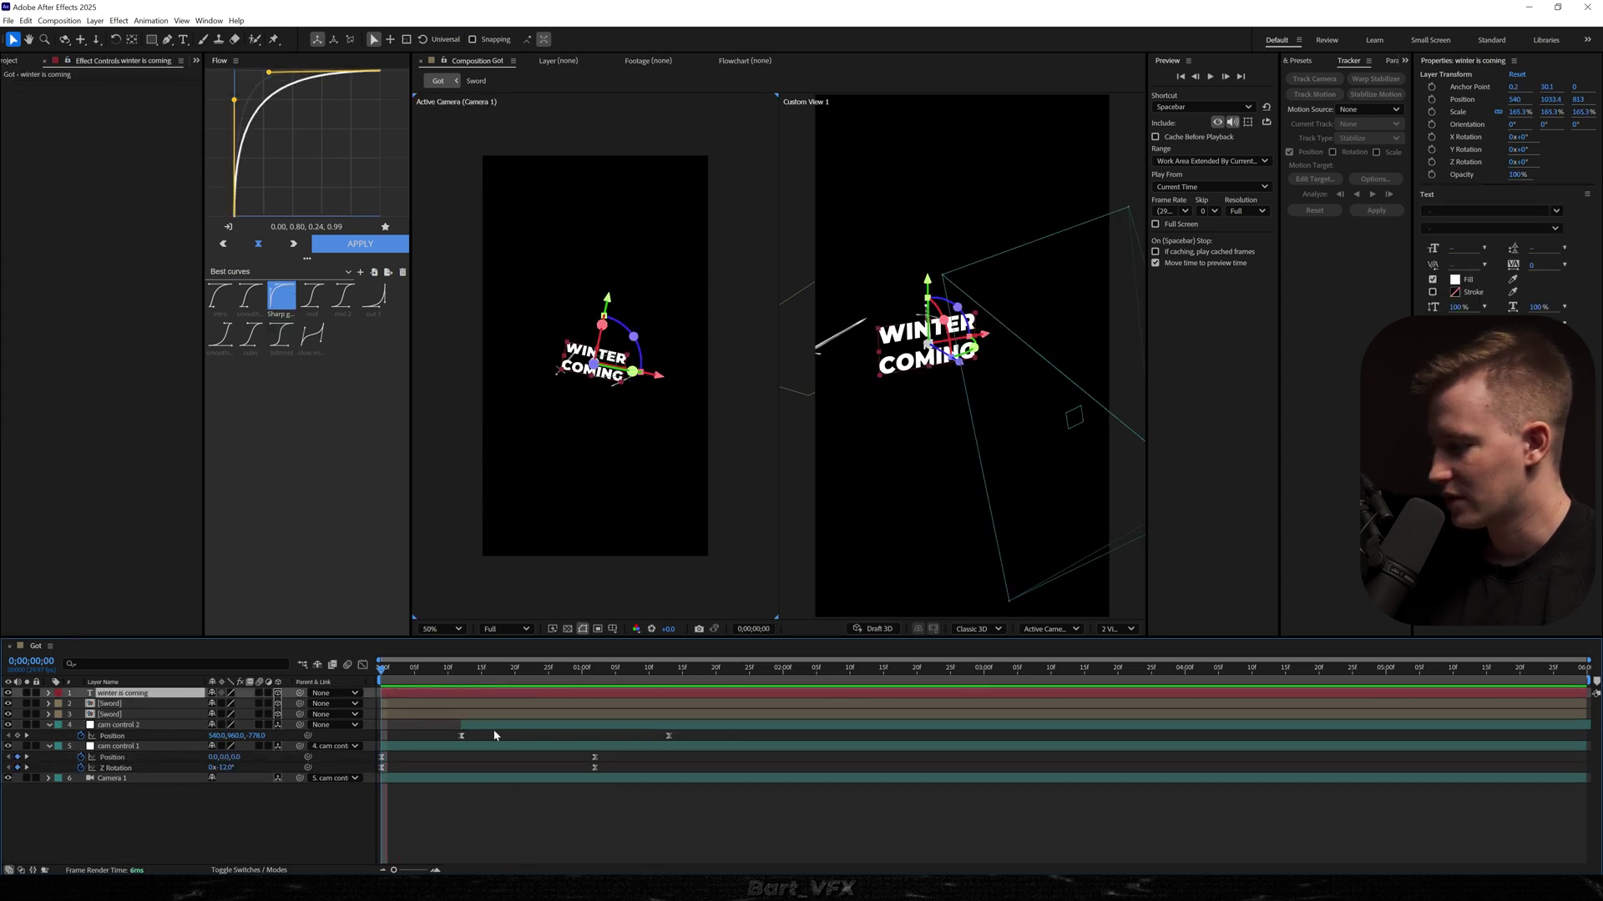
# - Apply the "txt 4 blur" preset to the "winter is coming" text layer and preview the reveal
pyautogui.hotkey('ctrl', 'space')
pyautogui.write('txt')
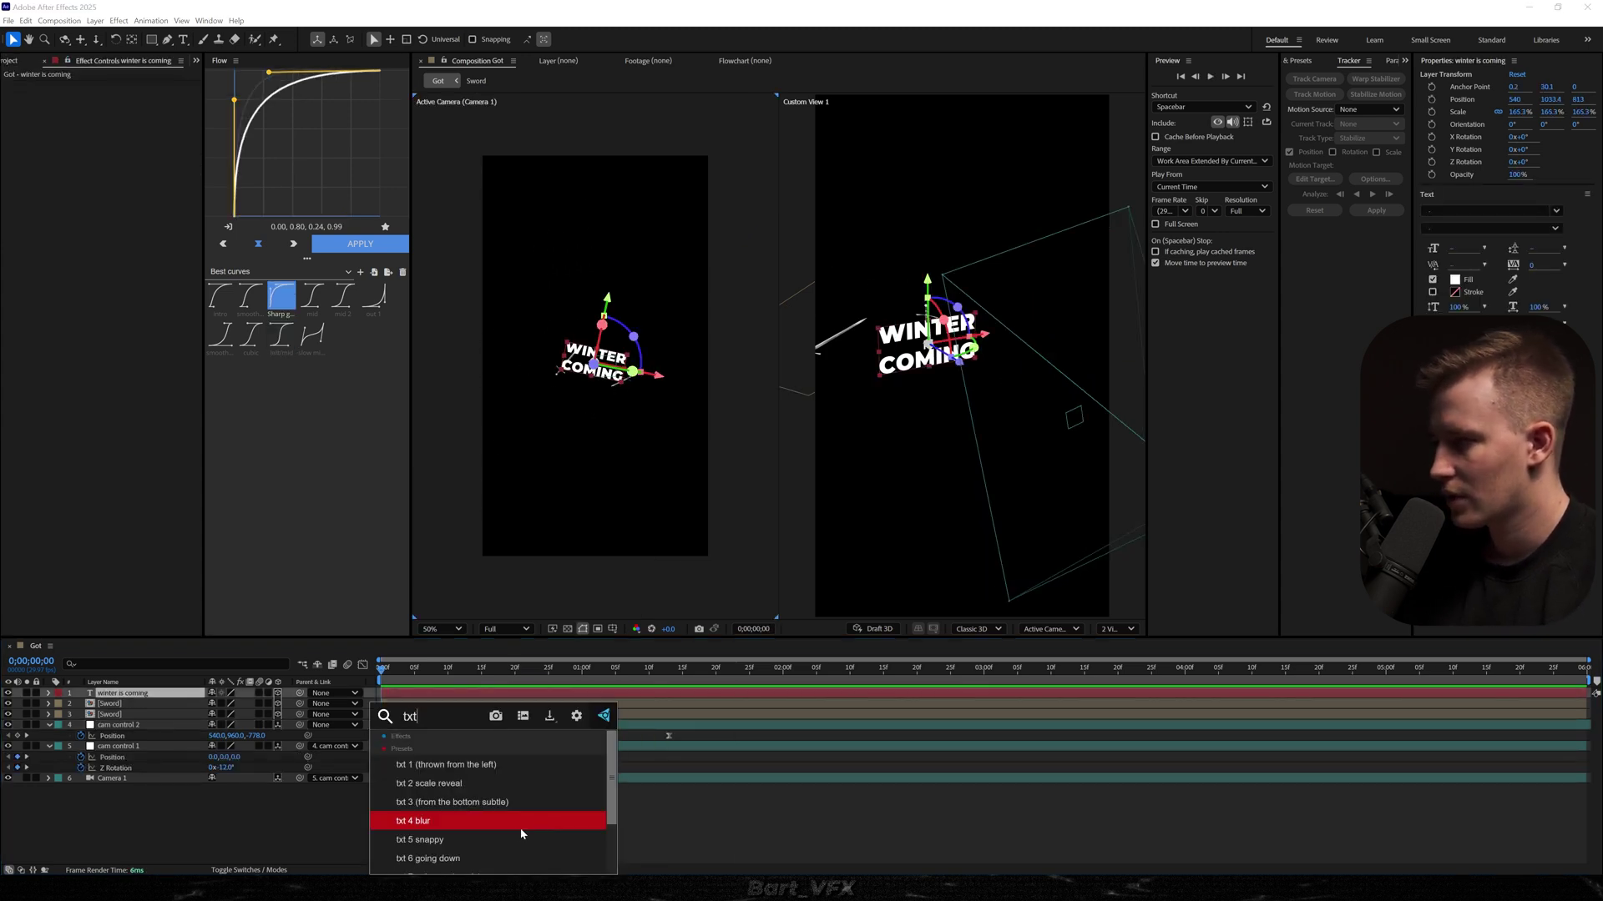
pyautogui.click(521, 823)
pyautogui.press('space')
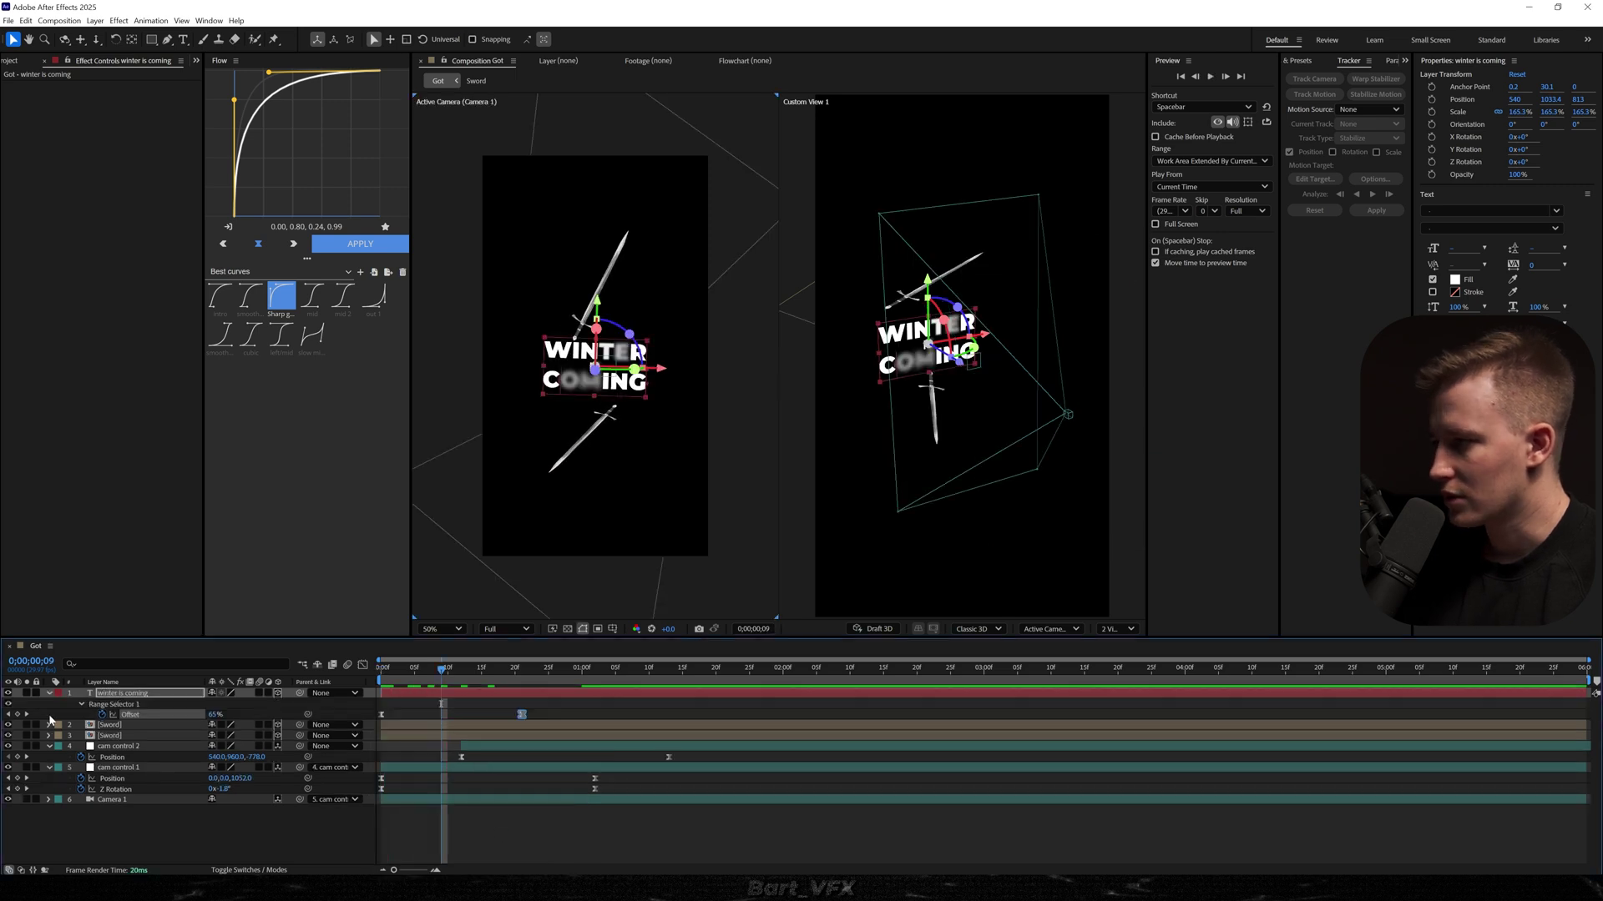
# - Add a text Offset keyframe at 0;00;00;09, use it to replace the one on the first frame, and preview the reveal
pyautogui.click(18, 714)
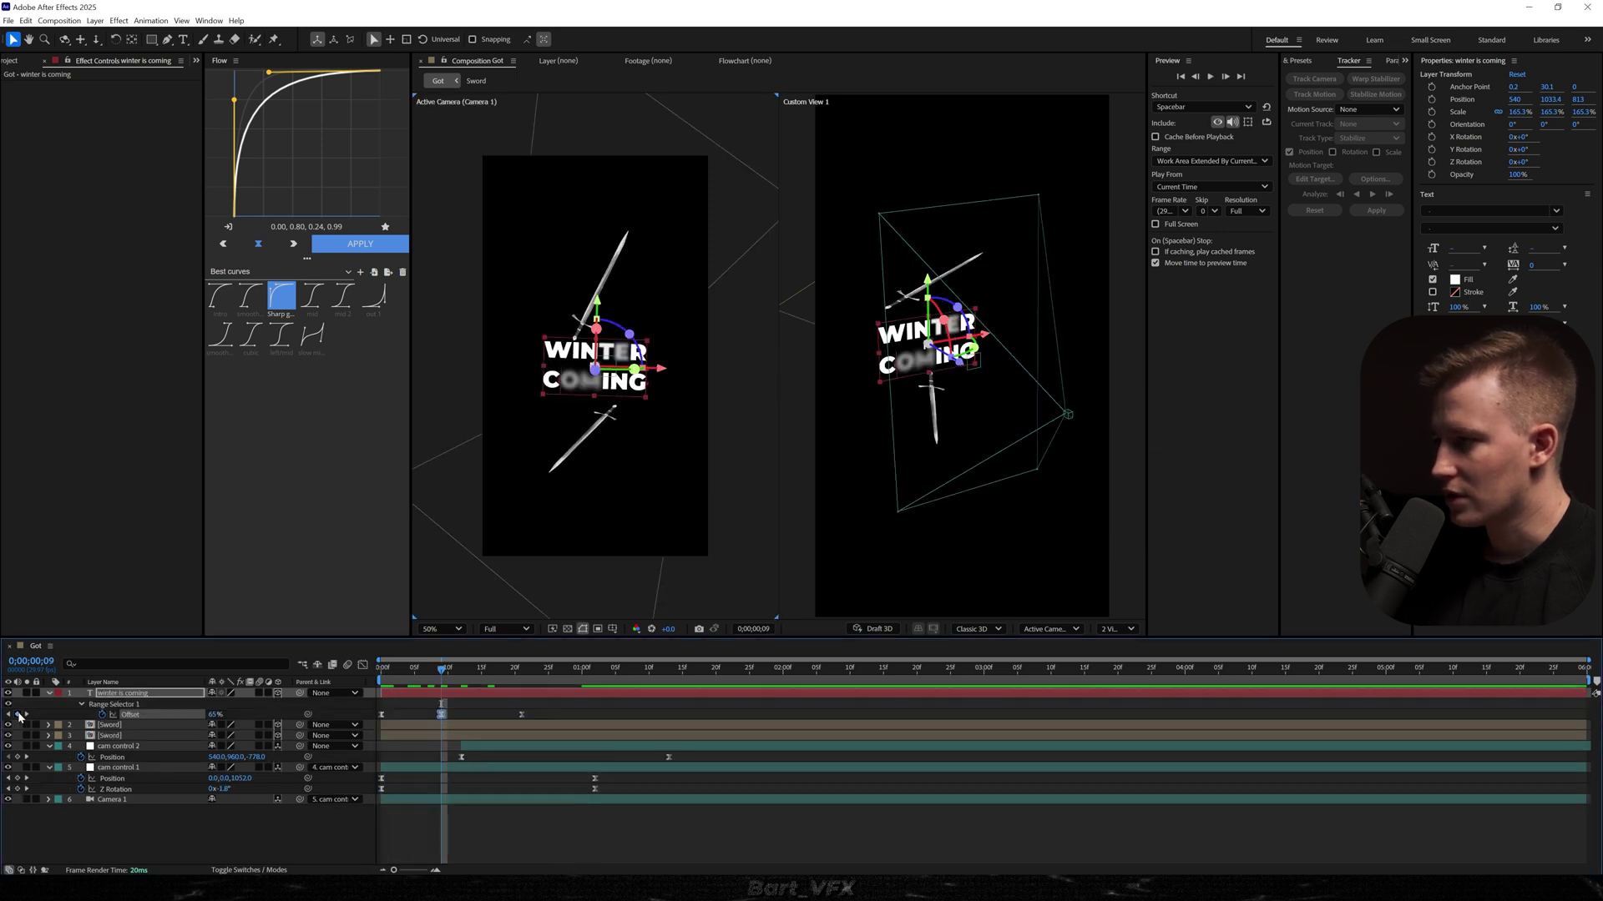
pyautogui.press('Delete')
pyautogui.click(377, 715)
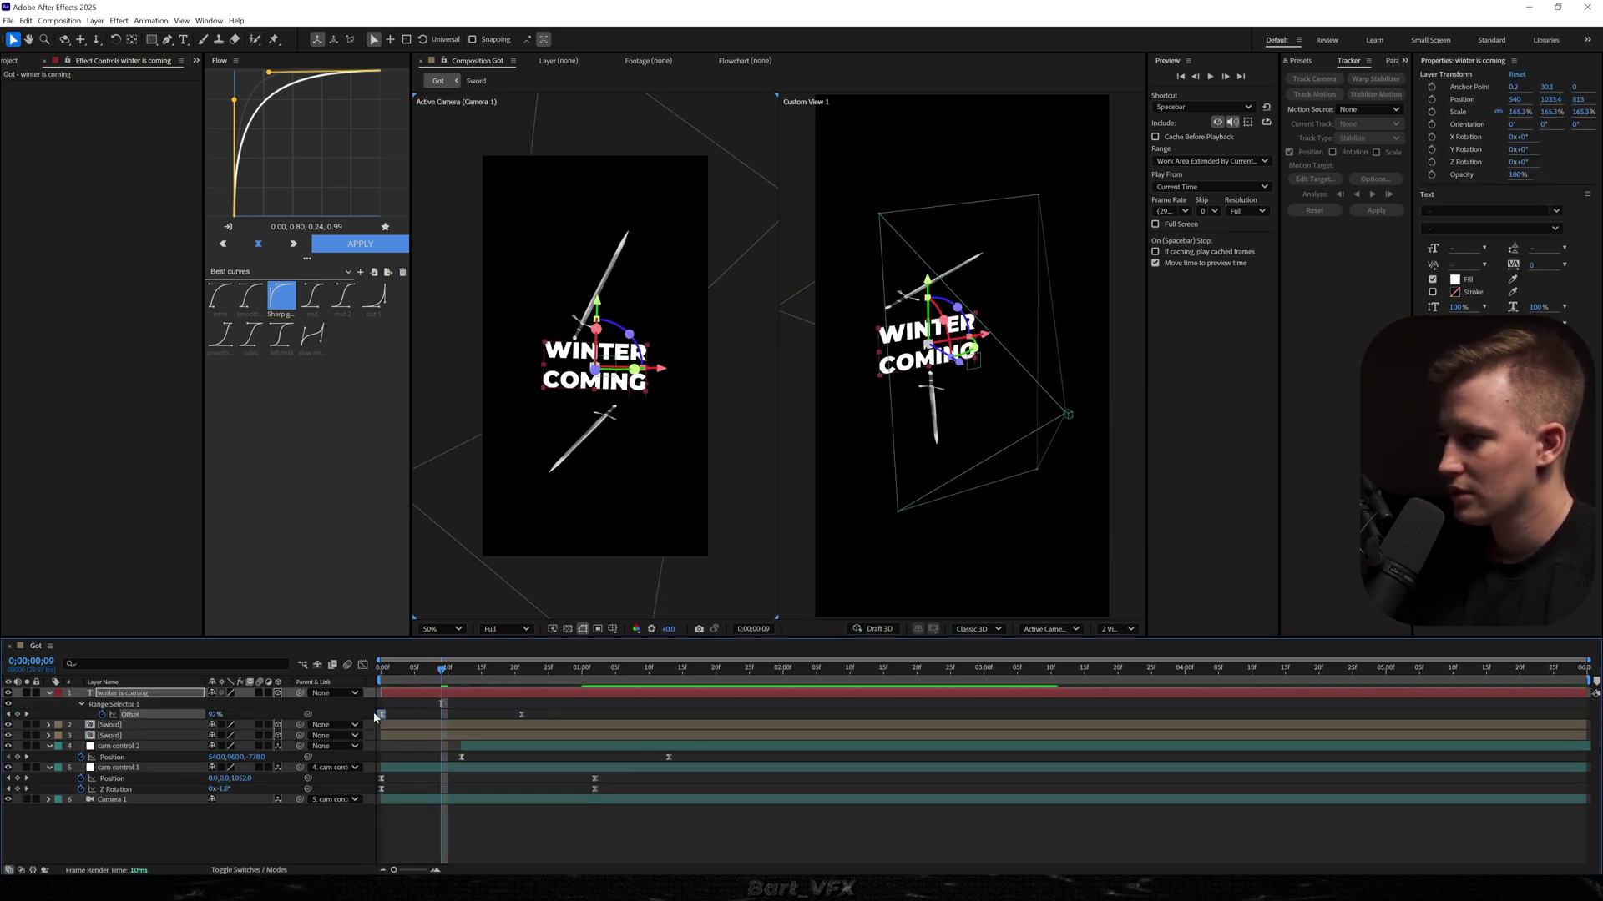
pyautogui.press('space')
pyautogui.moveTo(441, 670); pyautogui.dragTo(292, 674)
pyautogui.press('space')
pyautogui.press('space')
pyautogui.press('space')
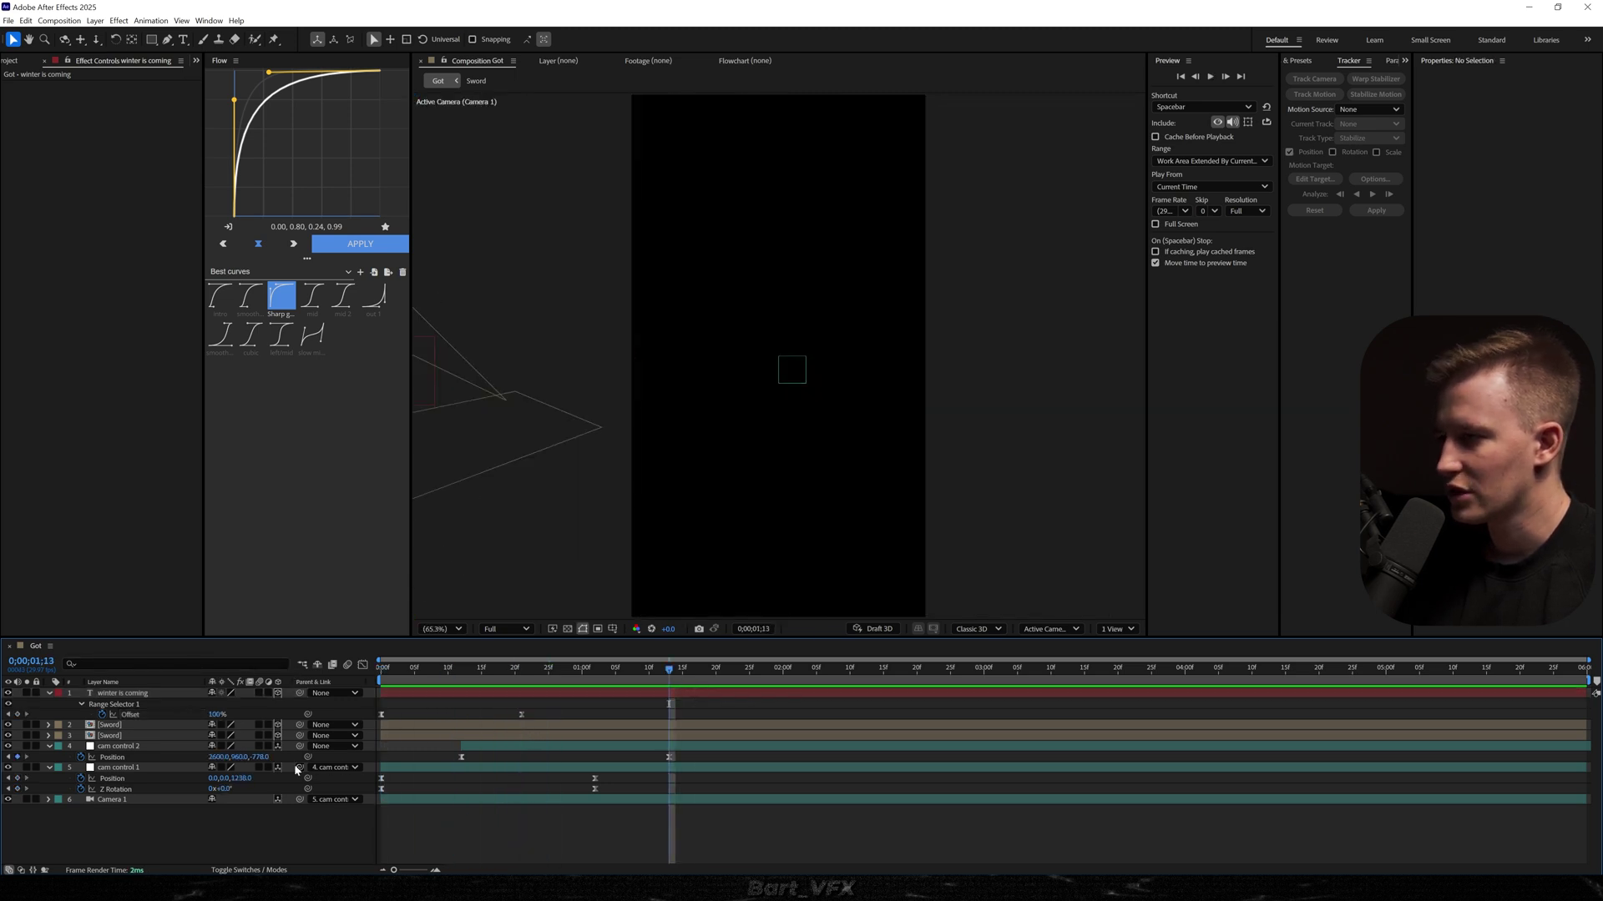
# - Set cam control 2's Z position to 201 at 0;00;01;13 and keyframe its Z rotation from 0° at the layer's start to a clockwise tilt
pyautogui.moveTo(263, 757); pyautogui.dragTo(272, 755)
pyautogui.moveTo(563, 752); pyautogui.dragTo(670, 698)
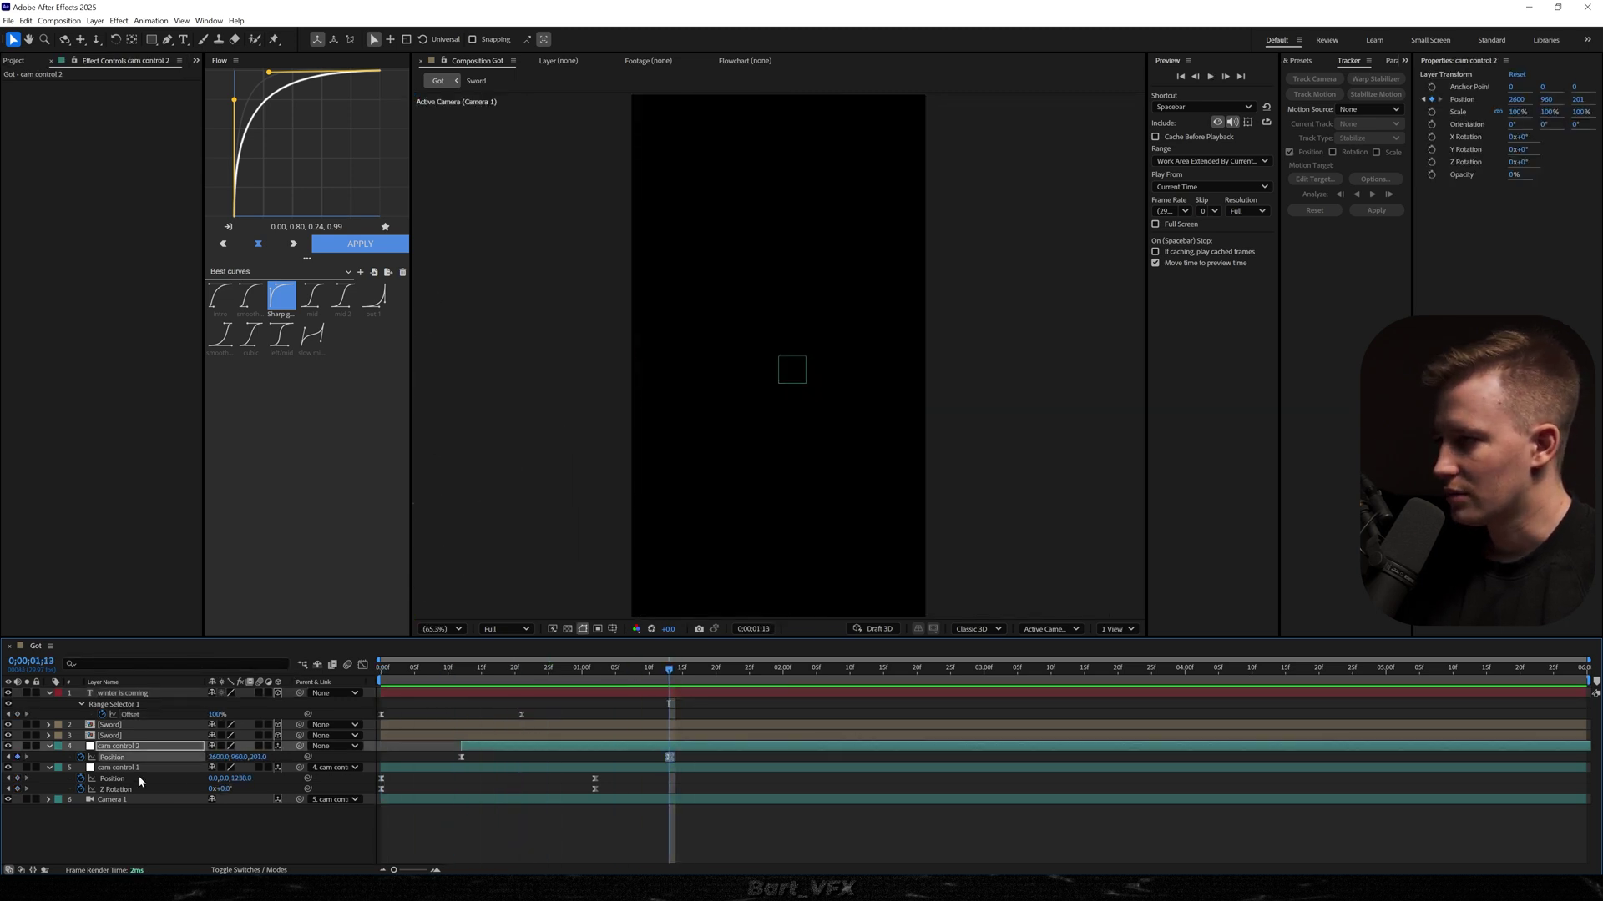
pyautogui.hotkey('shift', 'r')
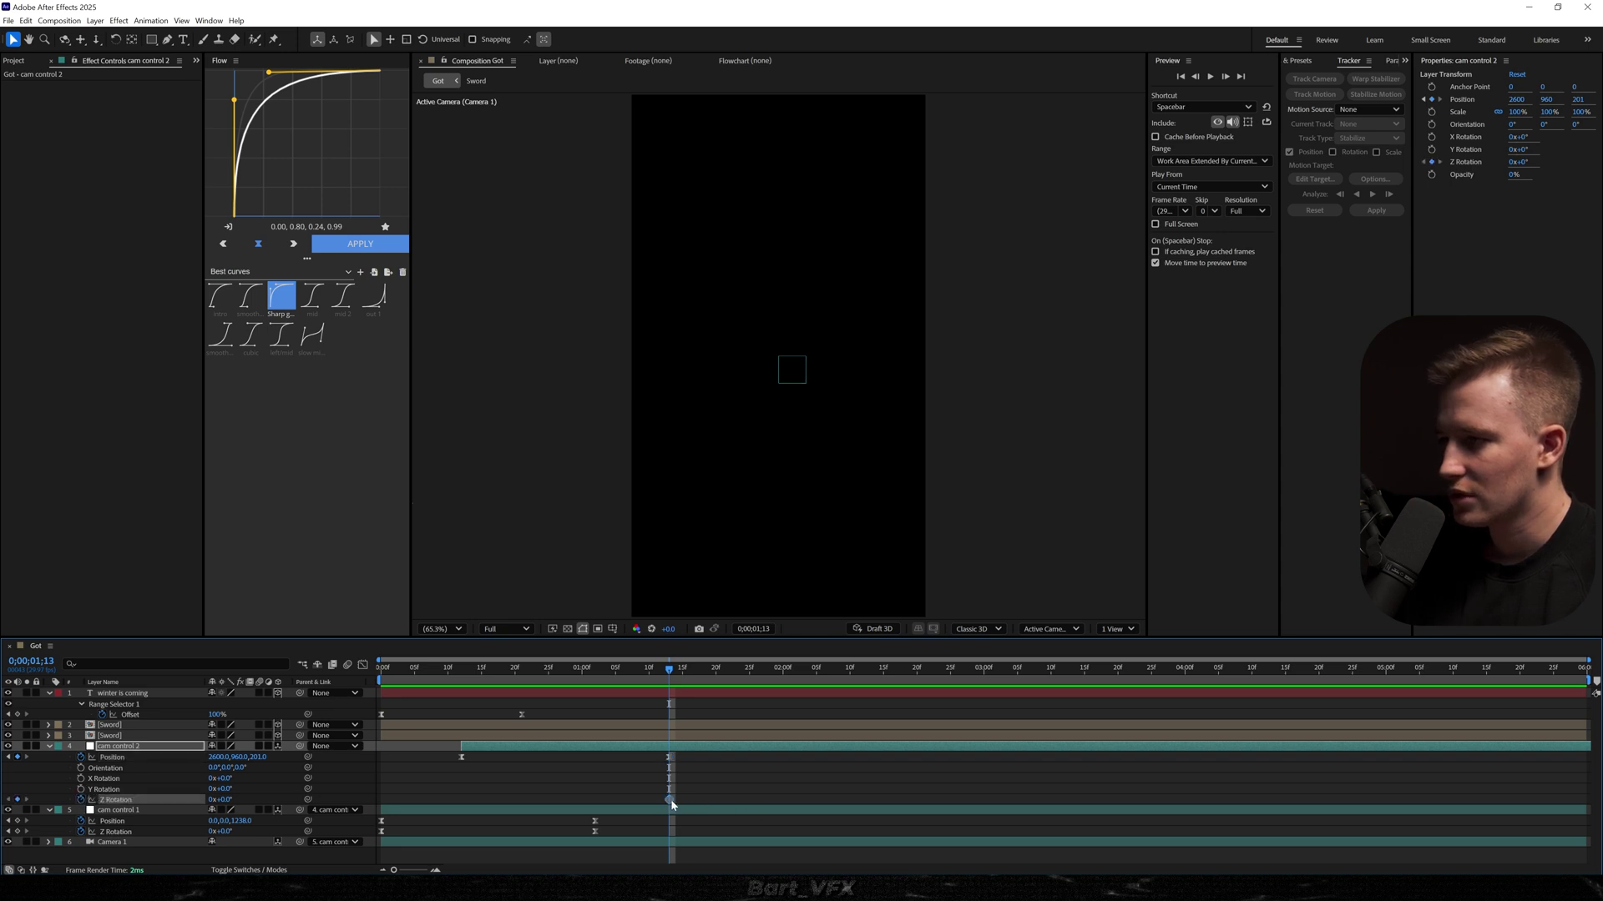
pyautogui.moveTo(409, 783); pyautogui.dragTo(461, 787)
pyautogui.moveTo(224, 800); pyautogui.dragTo(264, 799)
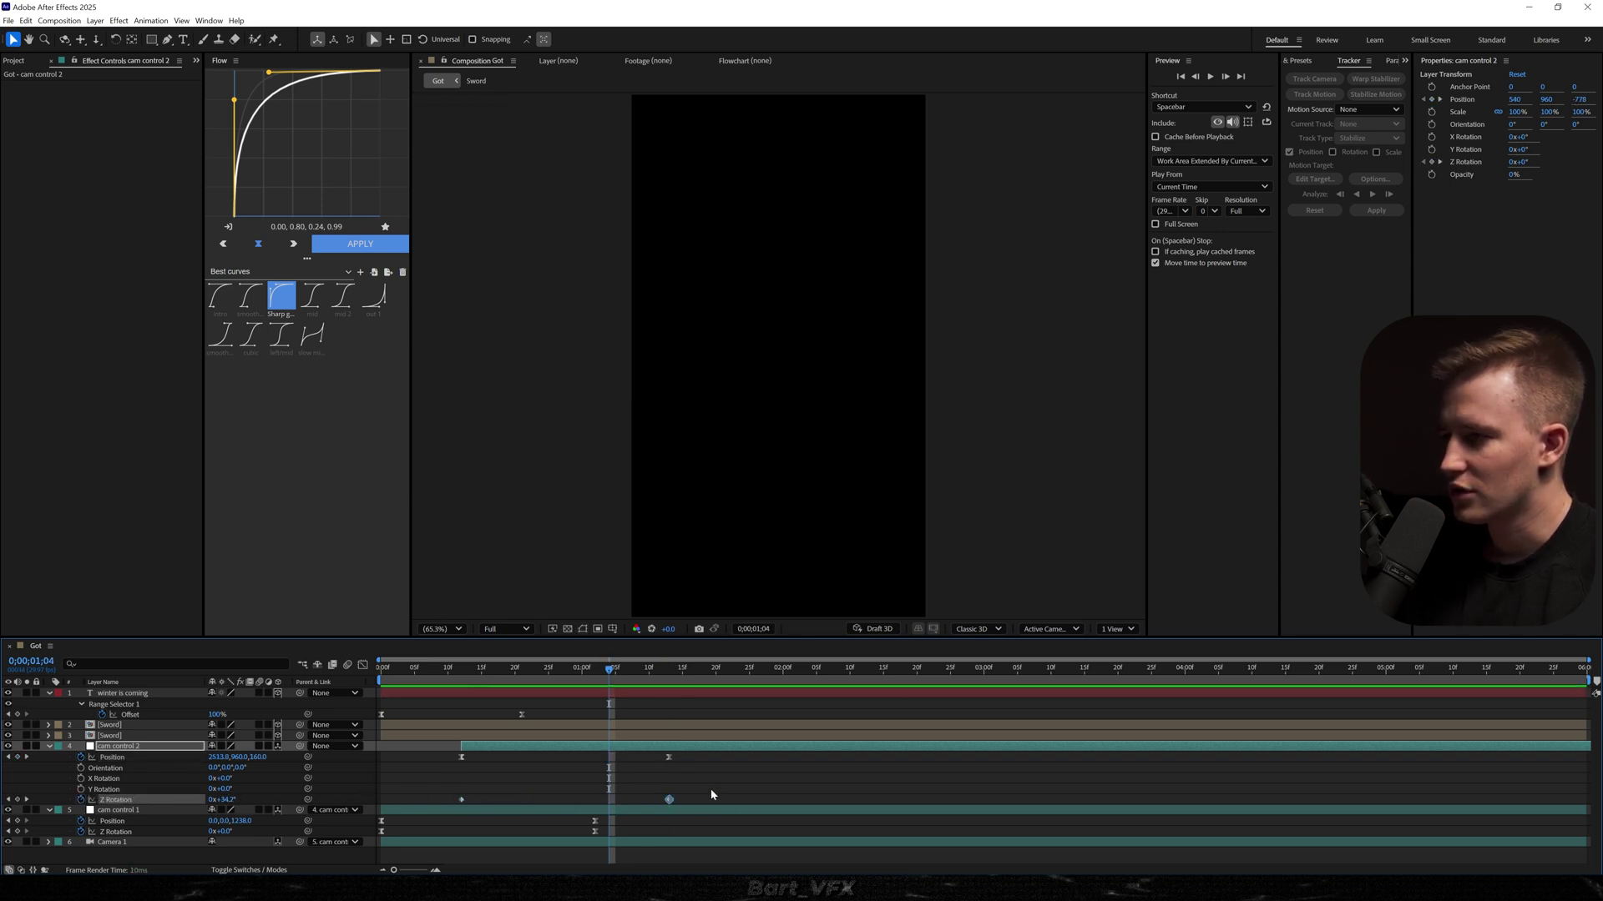
# - Apply the "mid 2" easing (0.76, 0.00, 0.24, 1.00) to cam control 2's position and Z rotation keyframes and preview the transition
pyautogui.press('space')
pyautogui.moveTo(690, 806); pyautogui.dragTo(420, 741)
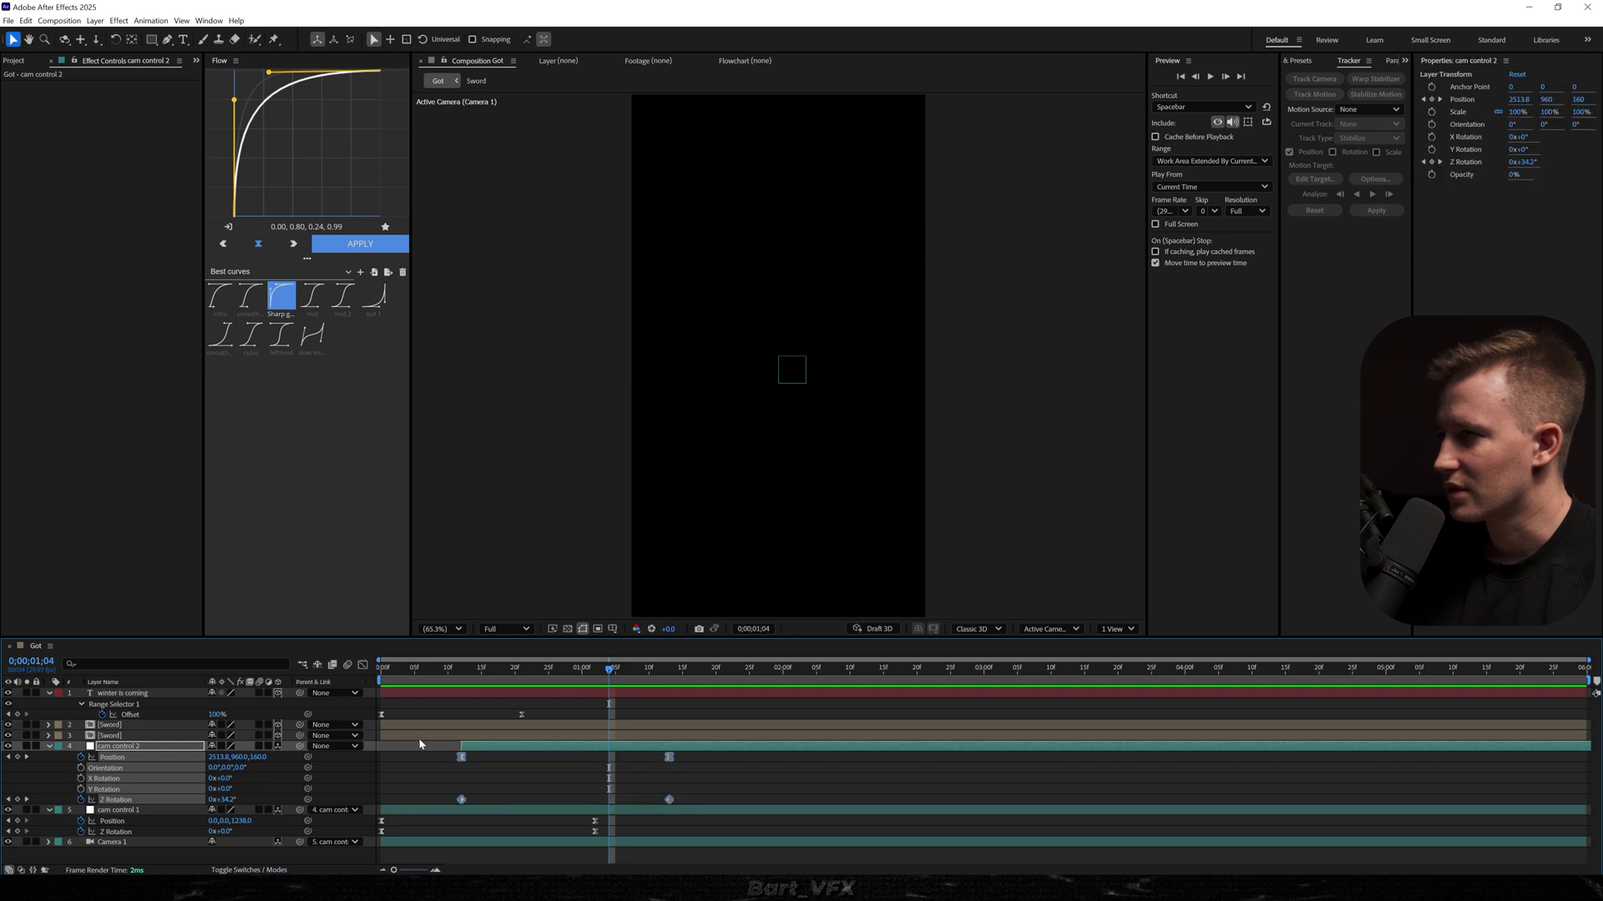
pyautogui.click(341, 305)
pyautogui.press('space')
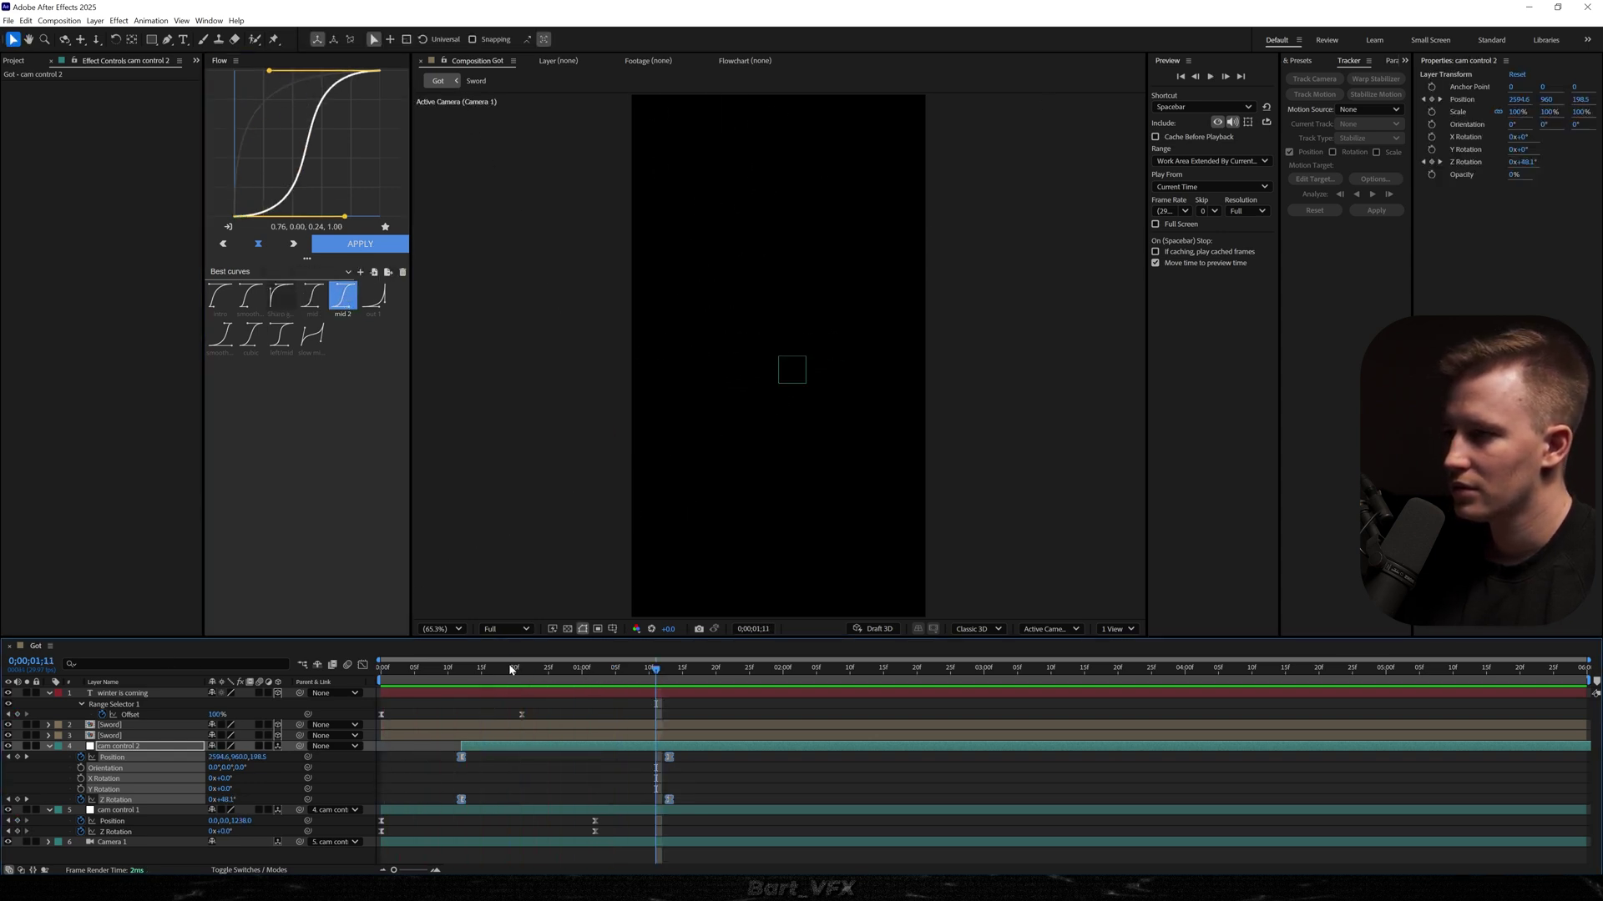
pyautogui.press('space')
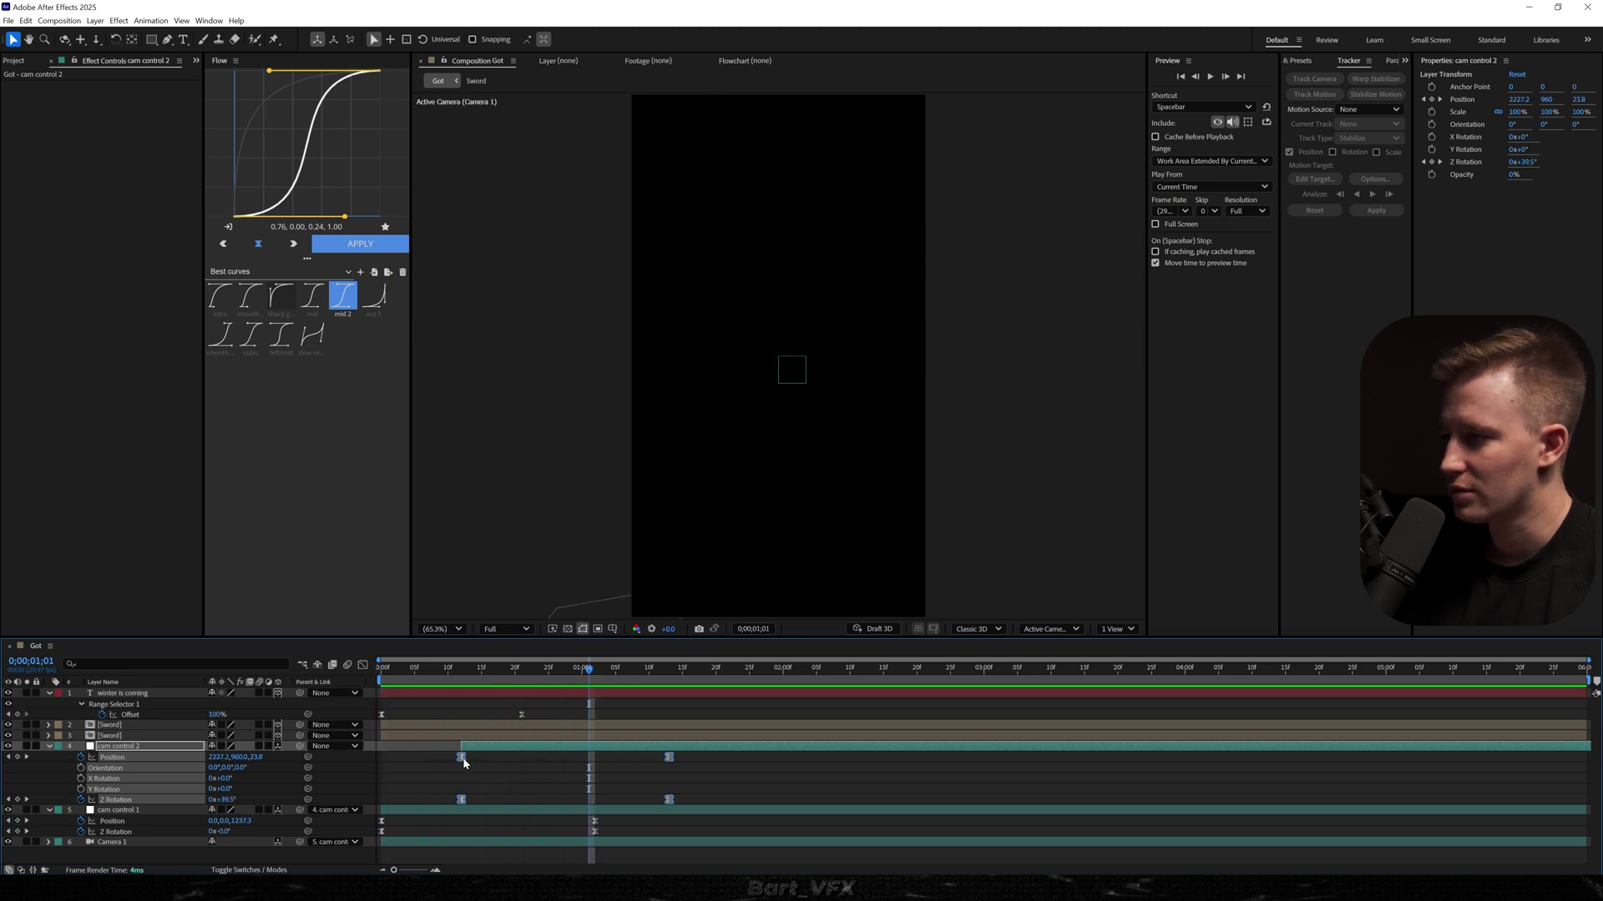
# - Start cam control 2 at about 0;00;00;05, move its end position and rotation keyframes to about 0;00;01;26, and preview the animation
pyautogui.moveTo(464, 747); pyautogui.dragTo(418, 748)
pyautogui.moveTo(641, 758); pyautogui.dragTo(757, 800)
pyautogui.press('Home')
pyautogui.press('space')
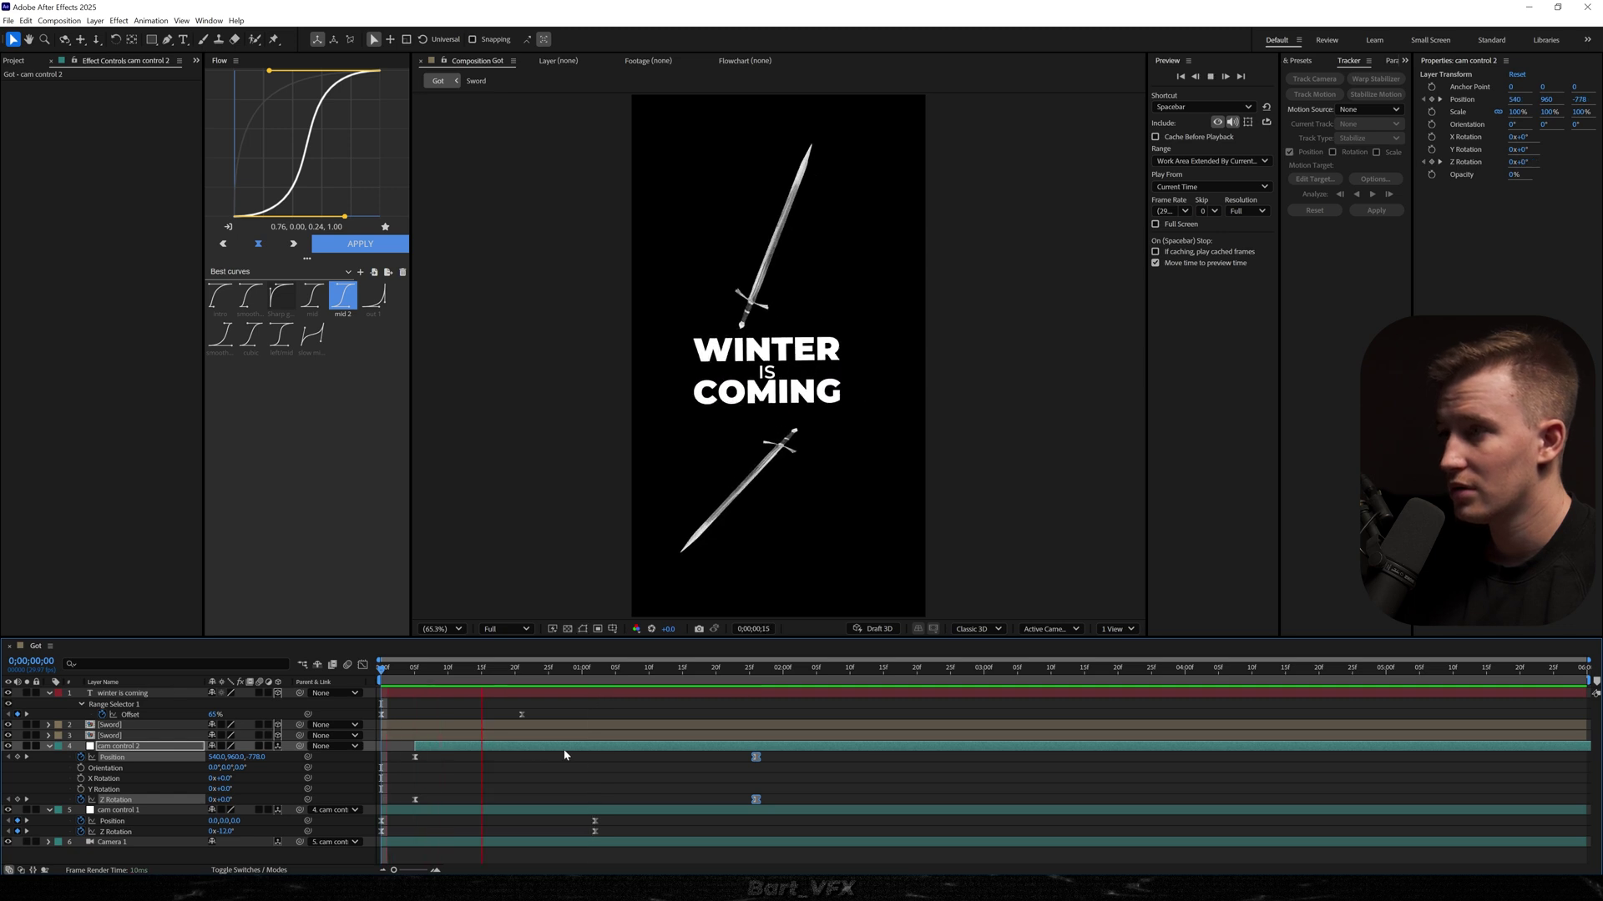
pyautogui.press('Home')
pyautogui.press('space')
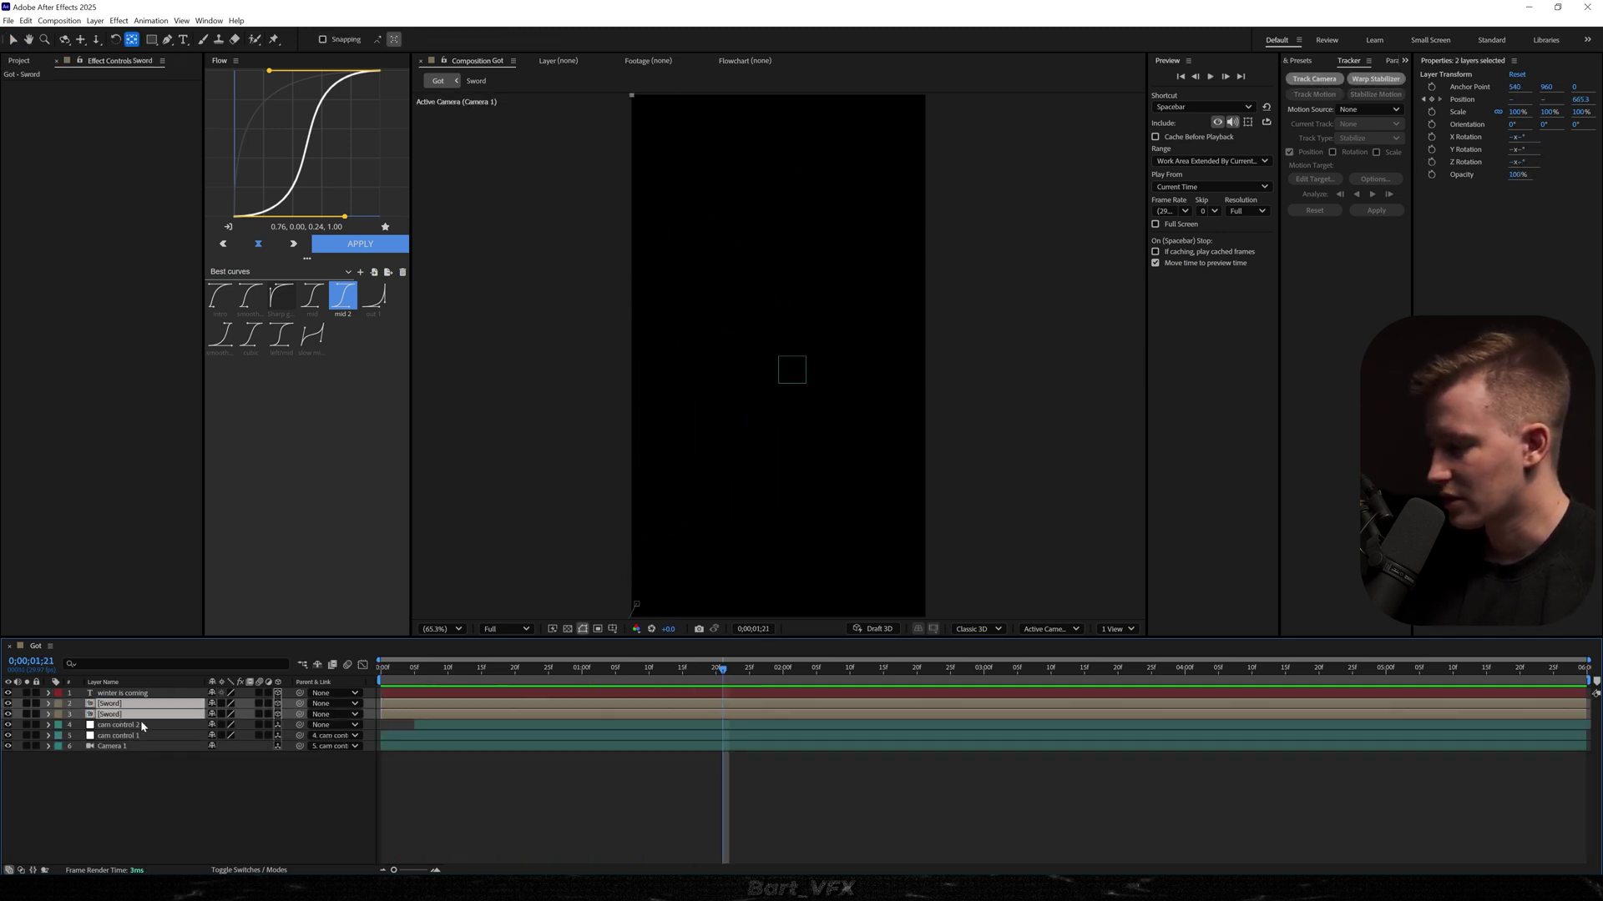
# - Duplicate both sword layers, remove the copies' position keyframes and paste the position 2587, 960, 1432 onto them
pyautogui.hotkey('ctrl', 'd')
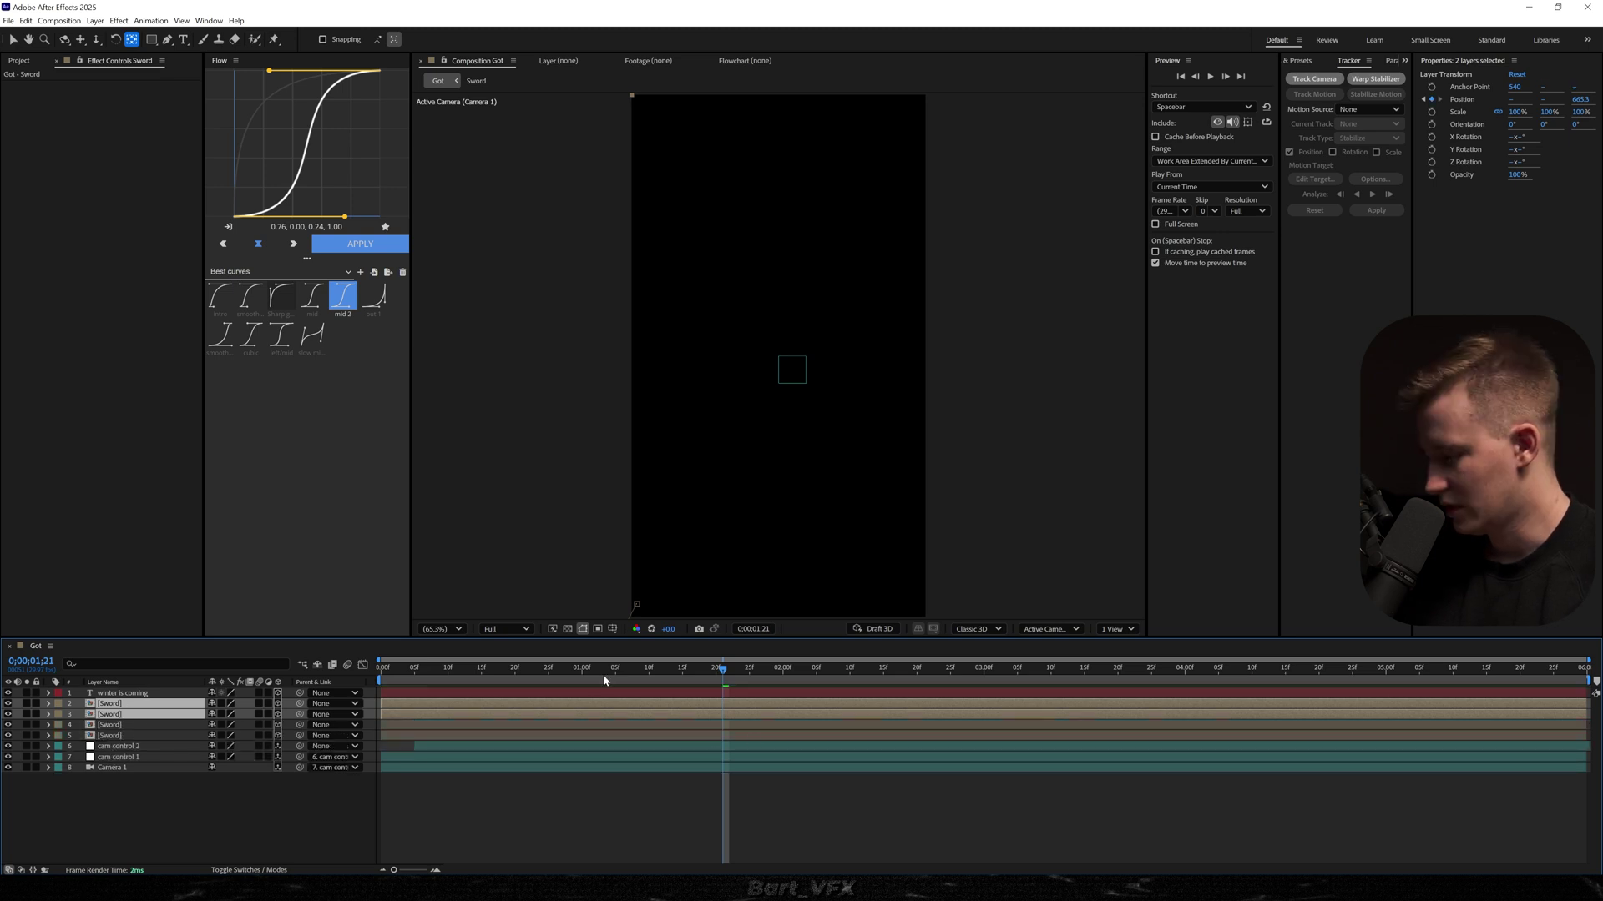
pyautogui.press('u')
pyautogui.moveTo(746, 709); pyautogui.dragTo(414, 748)
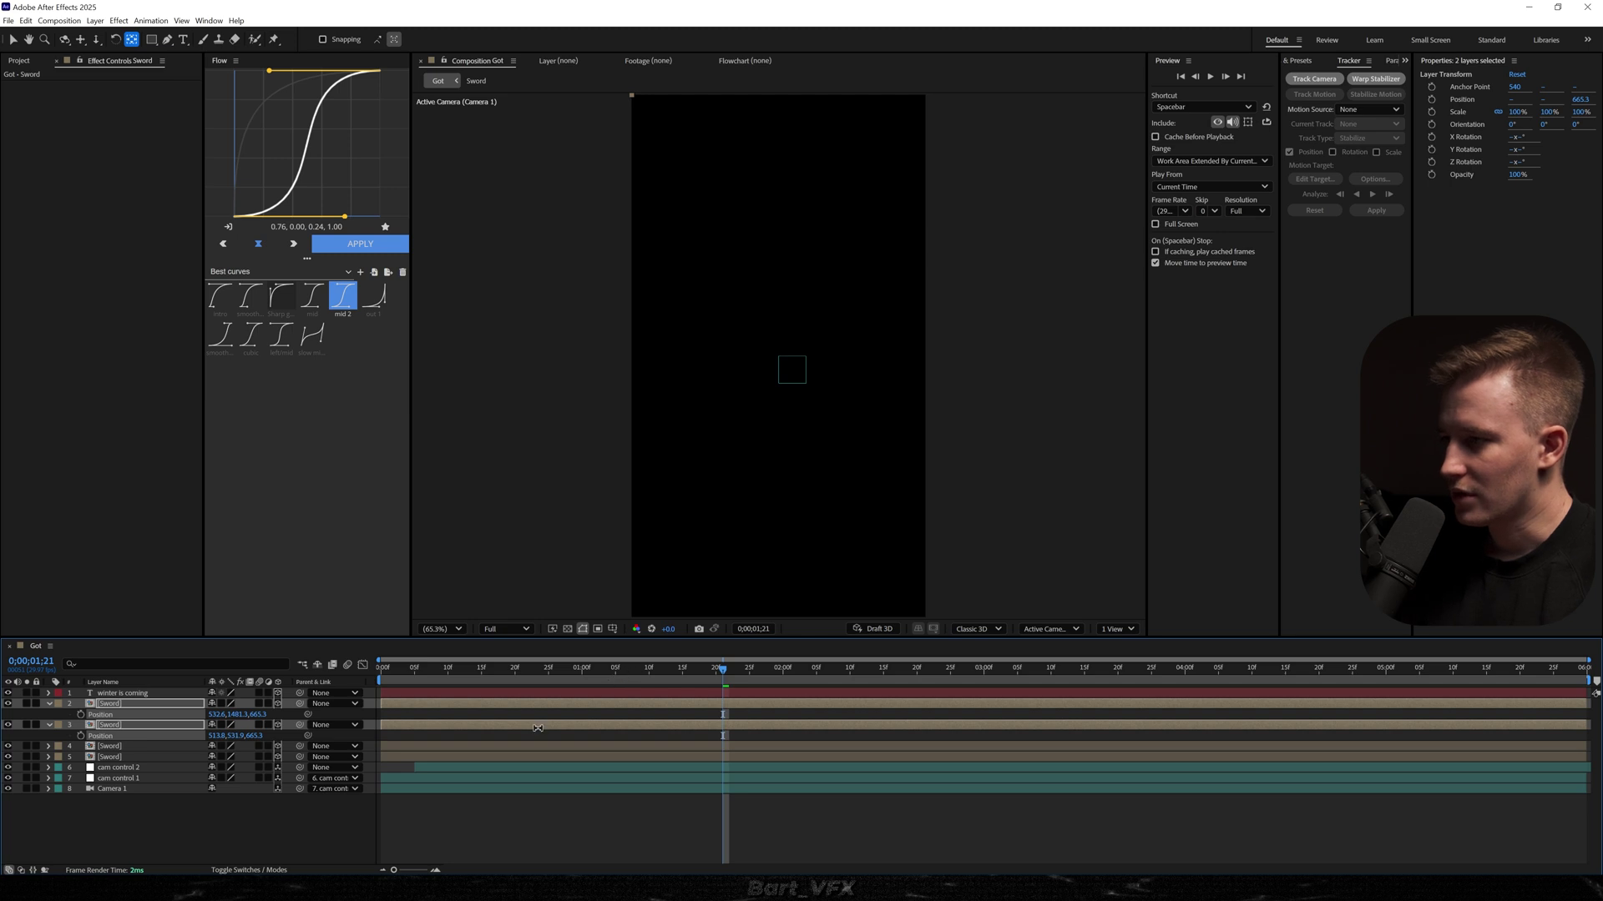
pyautogui.hotkey('ctrl', 'v')
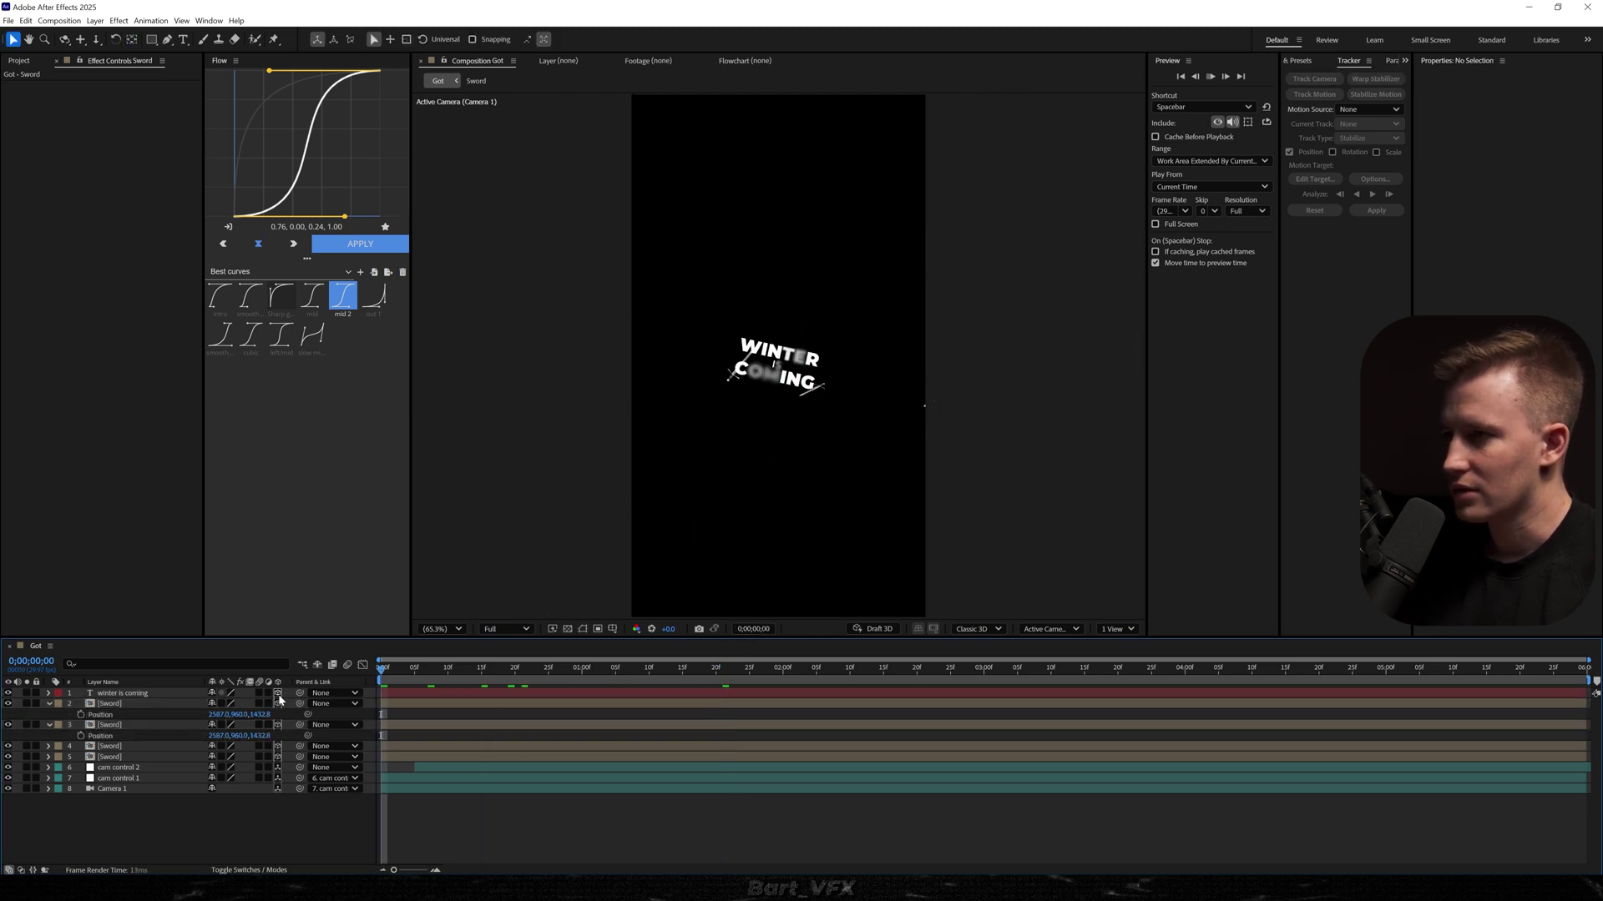
# - Position and rotate the copied swords for the second scene at 0;00;01;24, including a third duplicate, so they cross at different angles
pyautogui.press('space')
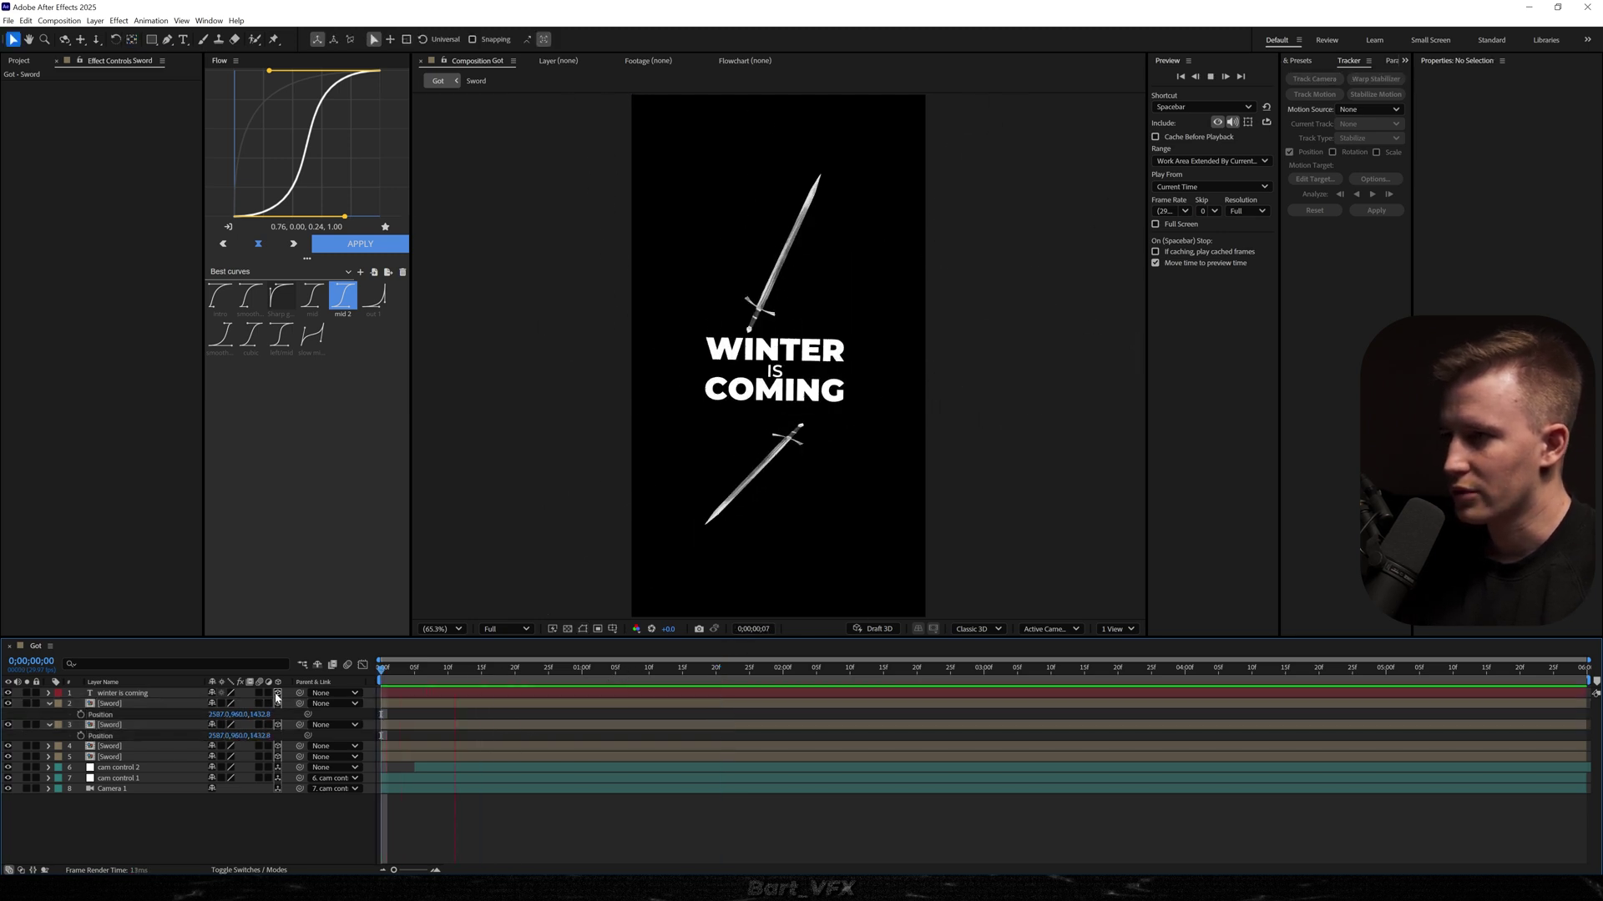
pyautogui.moveTo(781, 359); pyautogui.dragTo(849, 269)
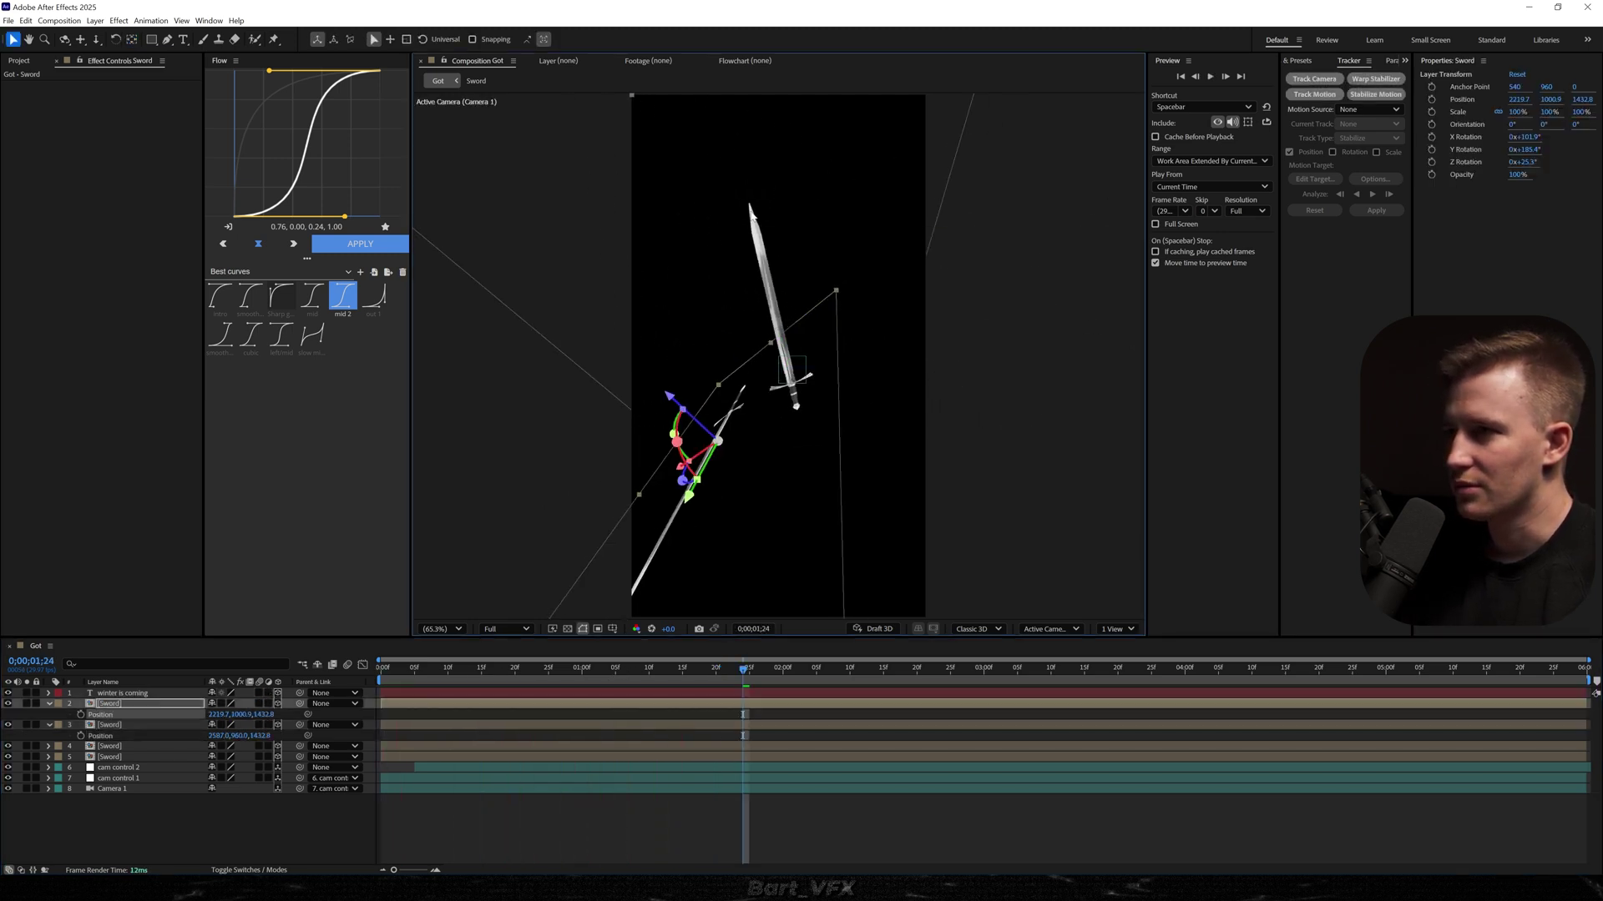
pyautogui.click(685, 505)
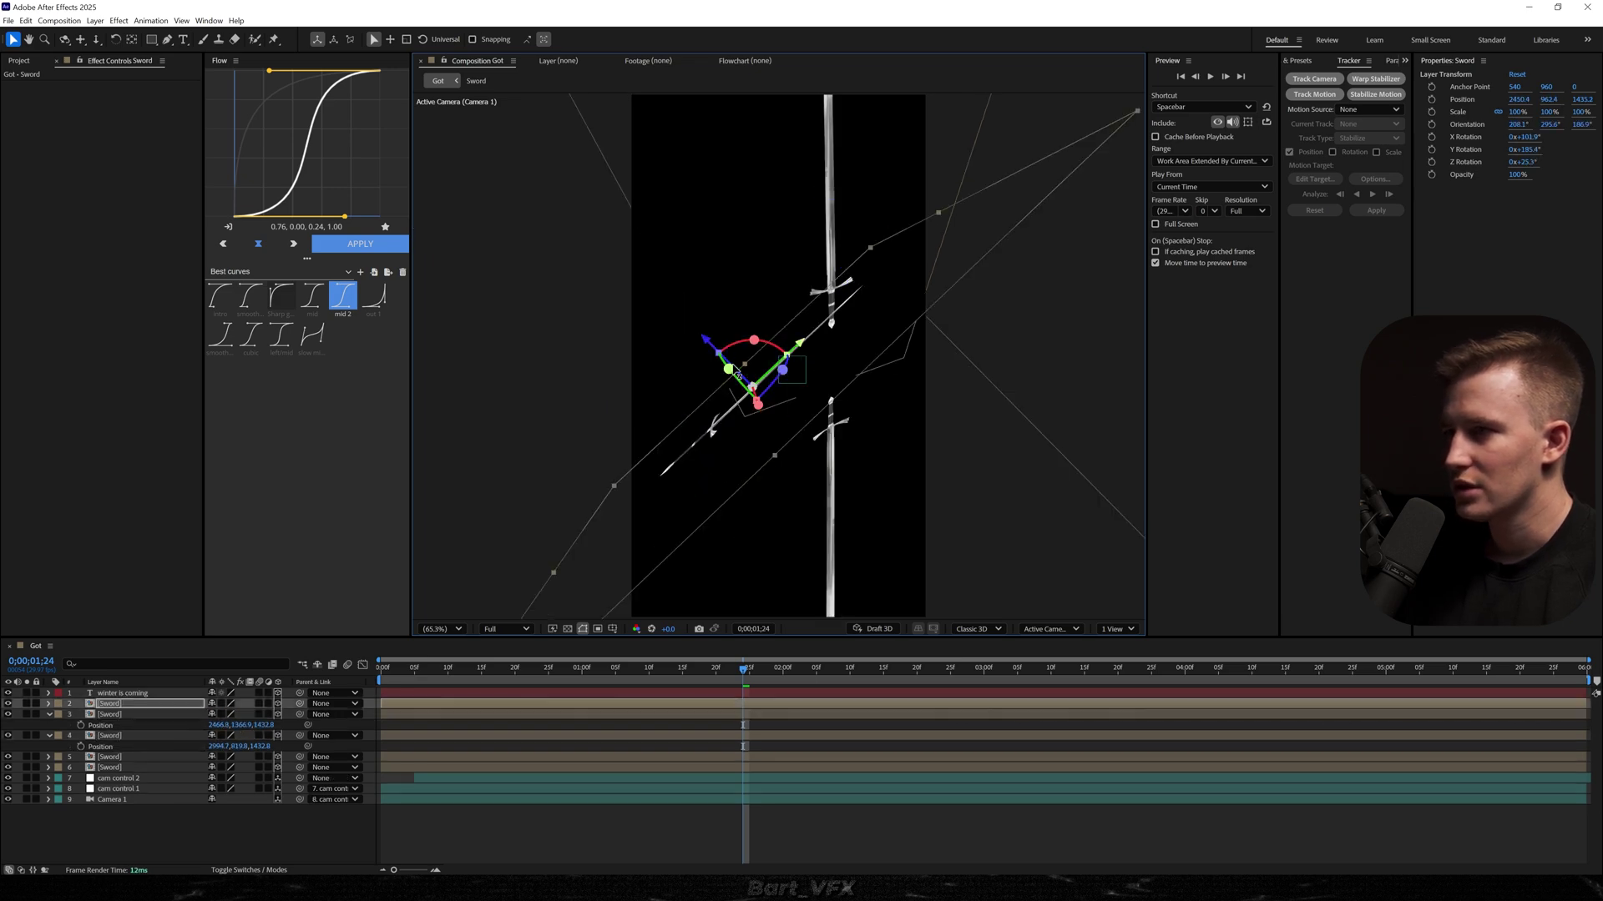
pyautogui.moveTo(732, 367); pyautogui.dragTo(770, 429)
pyautogui.moveTo(739, 371); pyautogui.dragTo(701, 359)
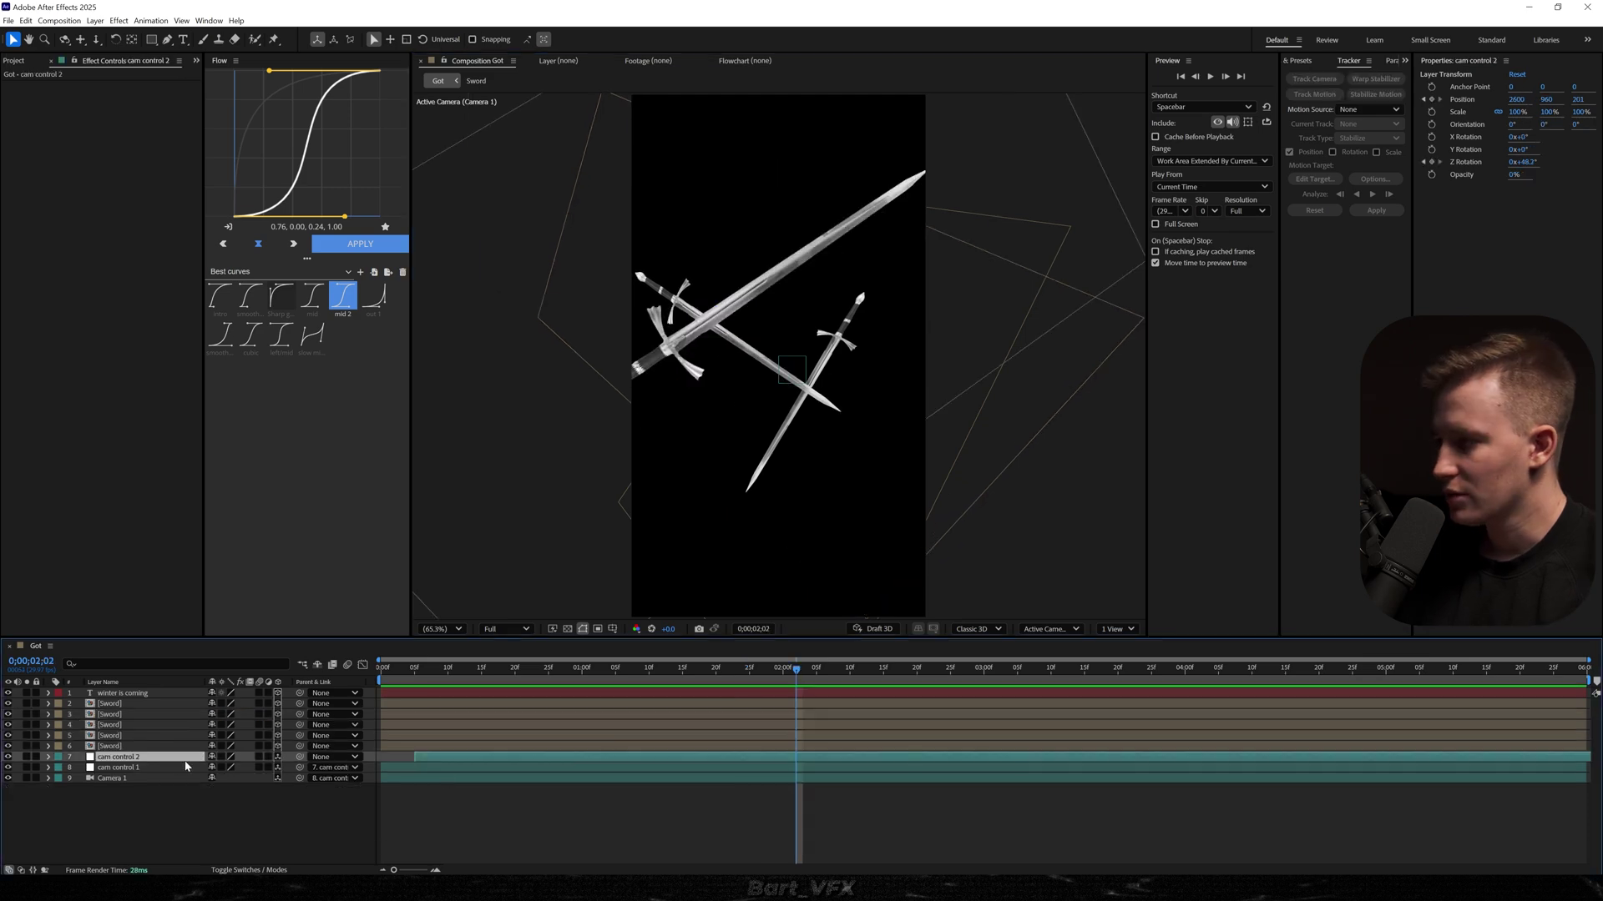
# - Duplicate cam control 2, delete the copy's end keyframes and parent cam control 2 to the copy
pyautogui.hotkey('ctrl', 'd')
pyautogui.press('u')
pyautogui.moveTo(772, 763); pyautogui.dragTo(749, 785)
pyautogui.press('Delete')
pyautogui.moveTo(299, 793); pyautogui.dragTo(159, 758)
pyautogui.press('space')
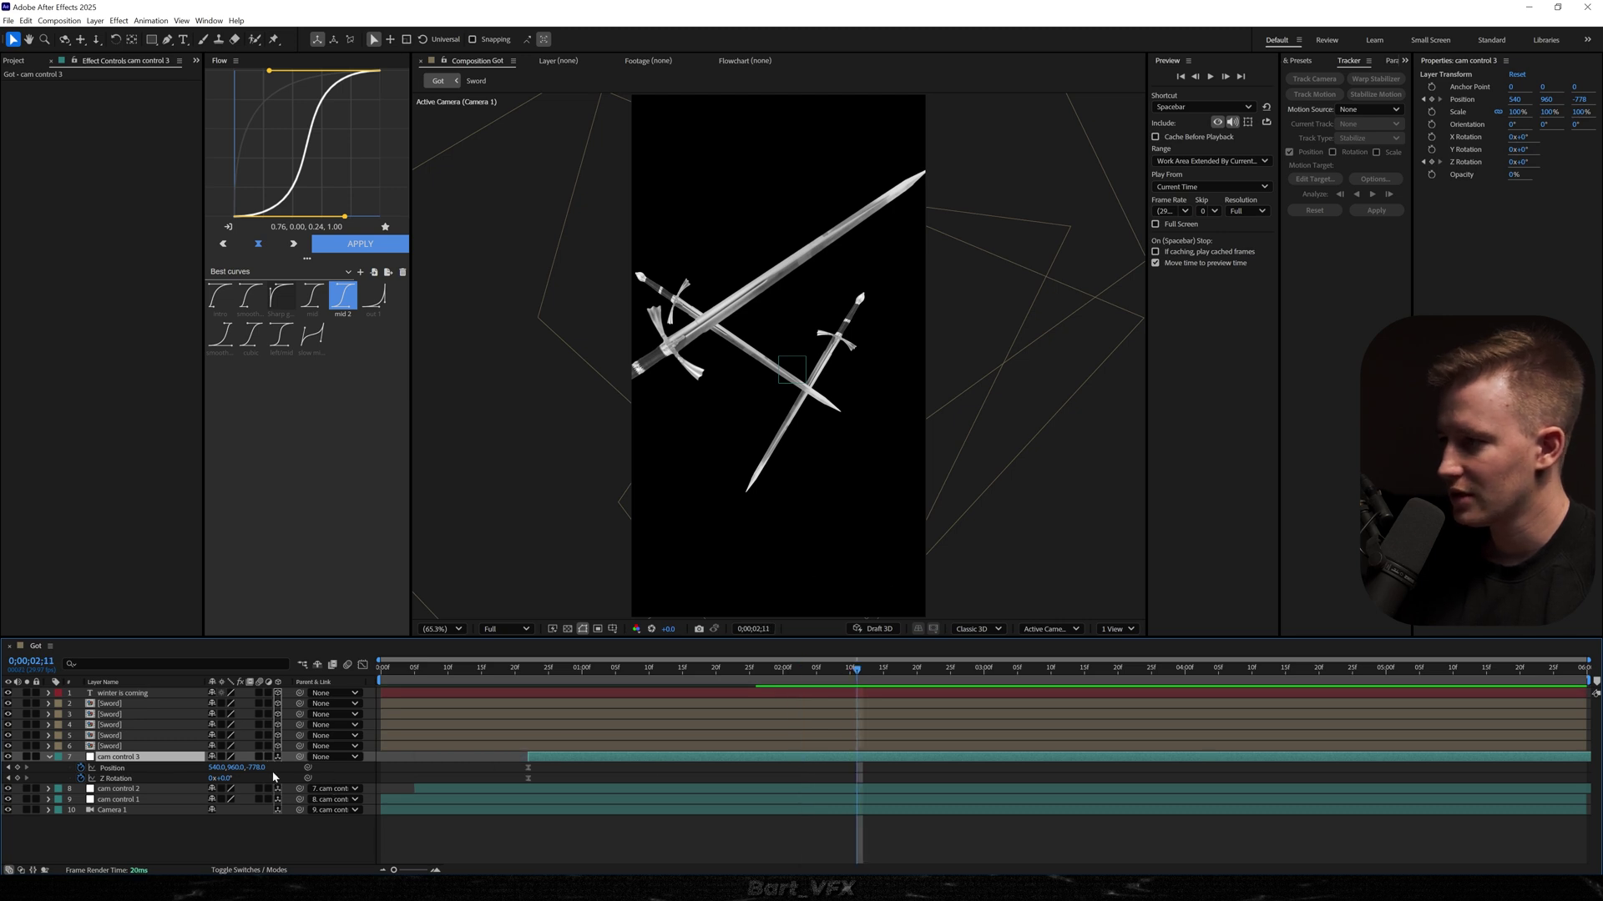
# - Set cam control 3's Z position to -4998 at 0;00;02;11 and preview the camera move
pyautogui.moveTo(258, 767); pyautogui.dragTo(108, 768)
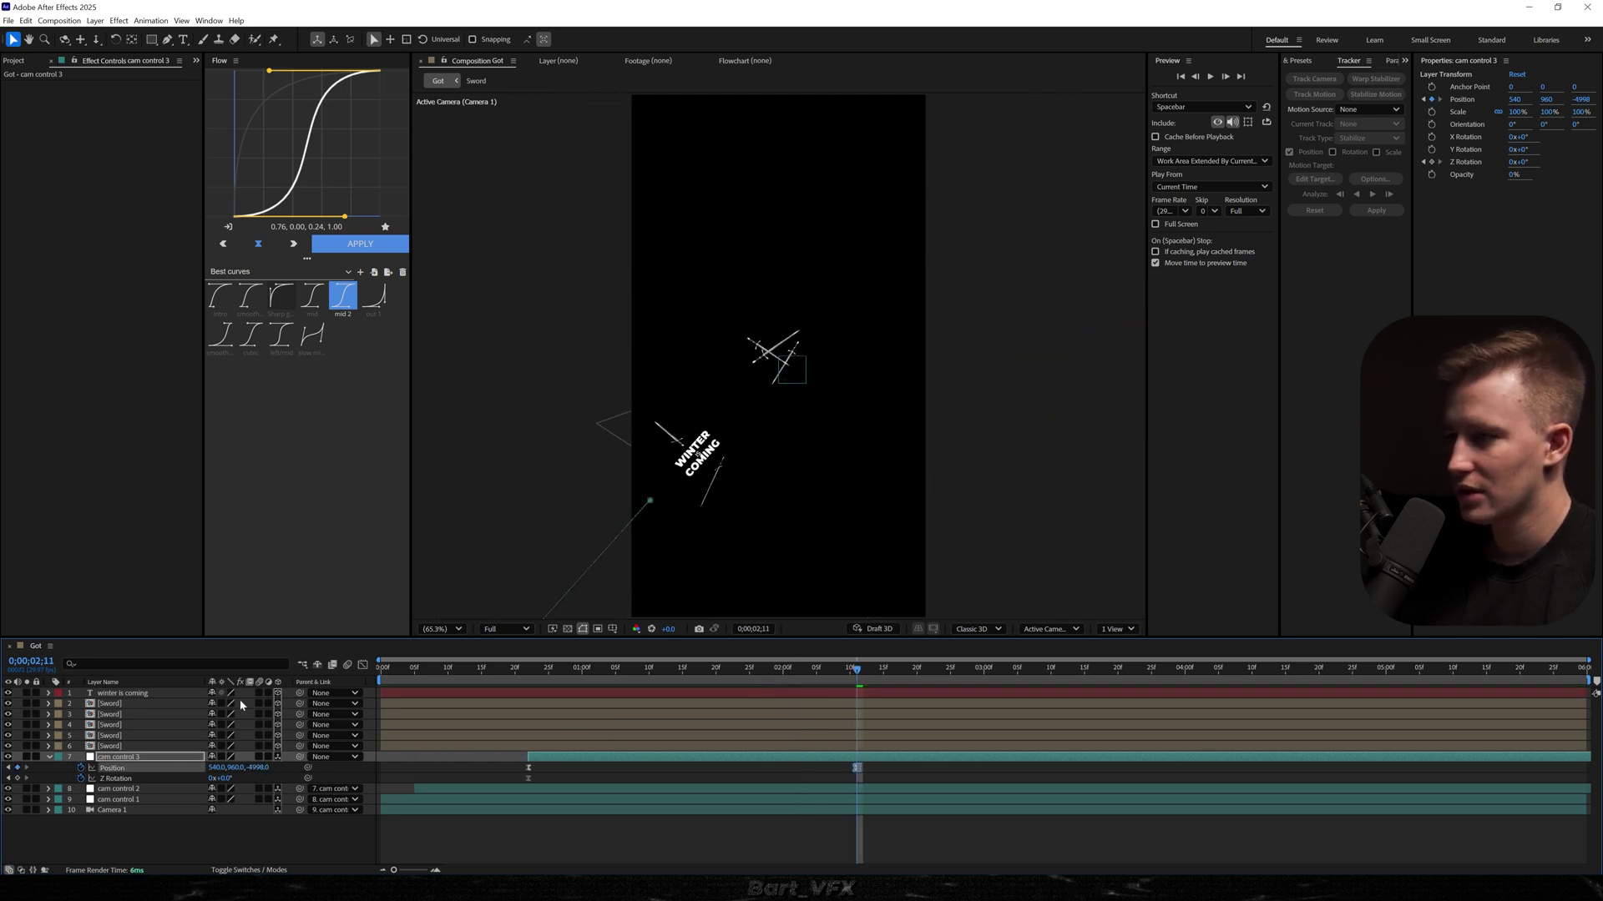
pyautogui.click(578, 667)
pyautogui.press('space')
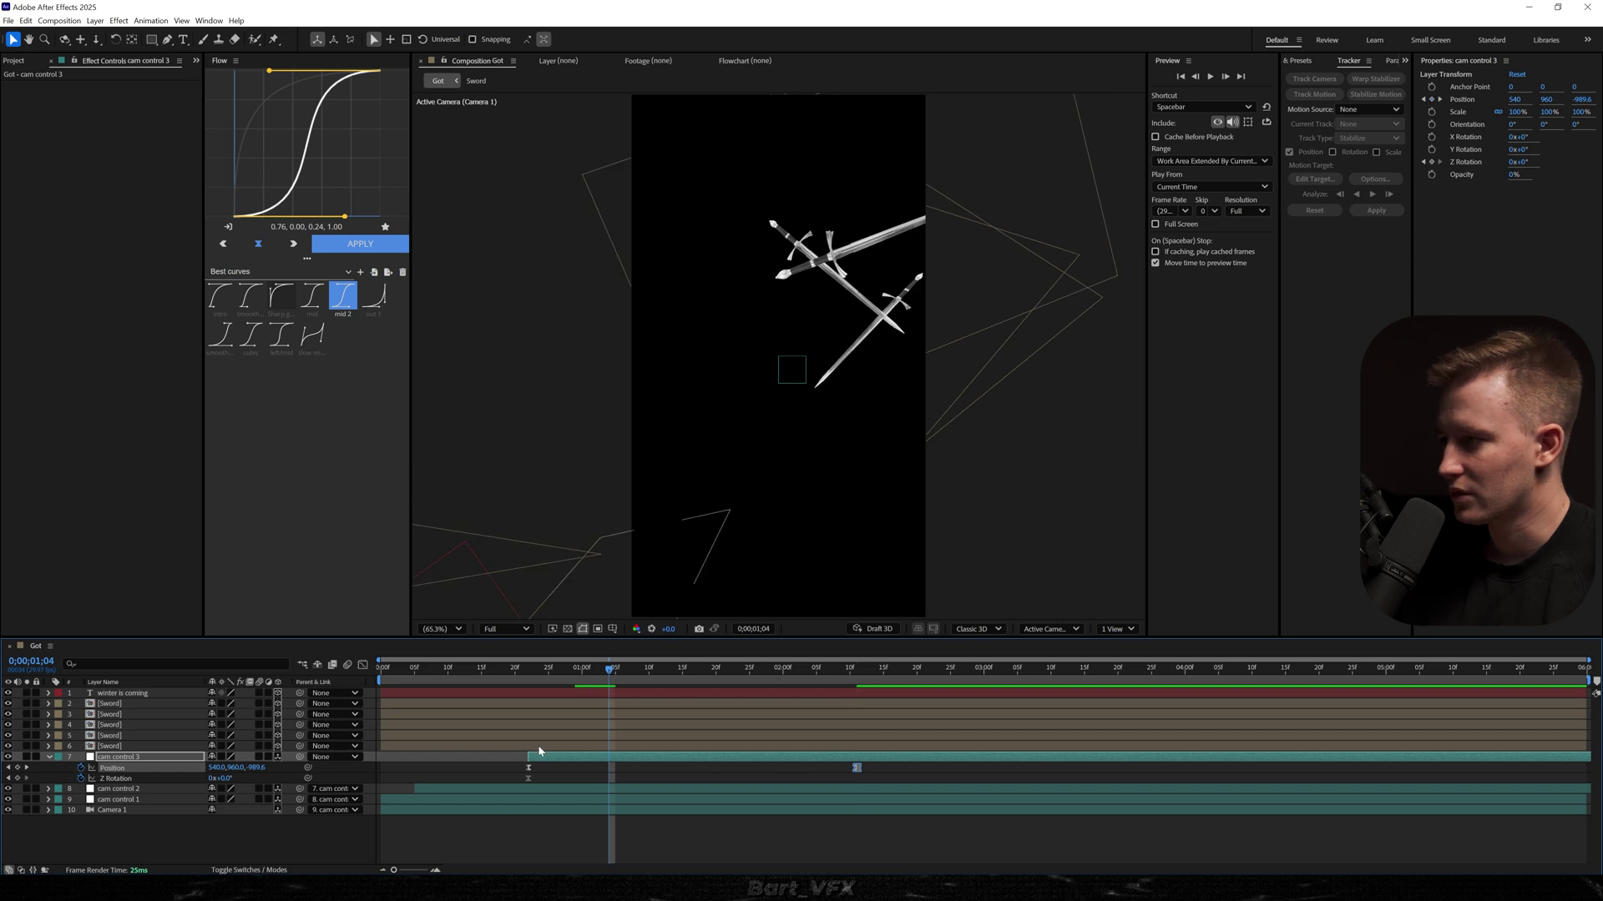
# - Trim the ends of the two first-scene sword layers and the "winter is coming" text layer to 0;00;01;04
pyautogui.click(138, 746)
pyautogui.keyDown('ctrl'); pyautogui.click(121, 733); pyautogui.keyUp('ctrl')
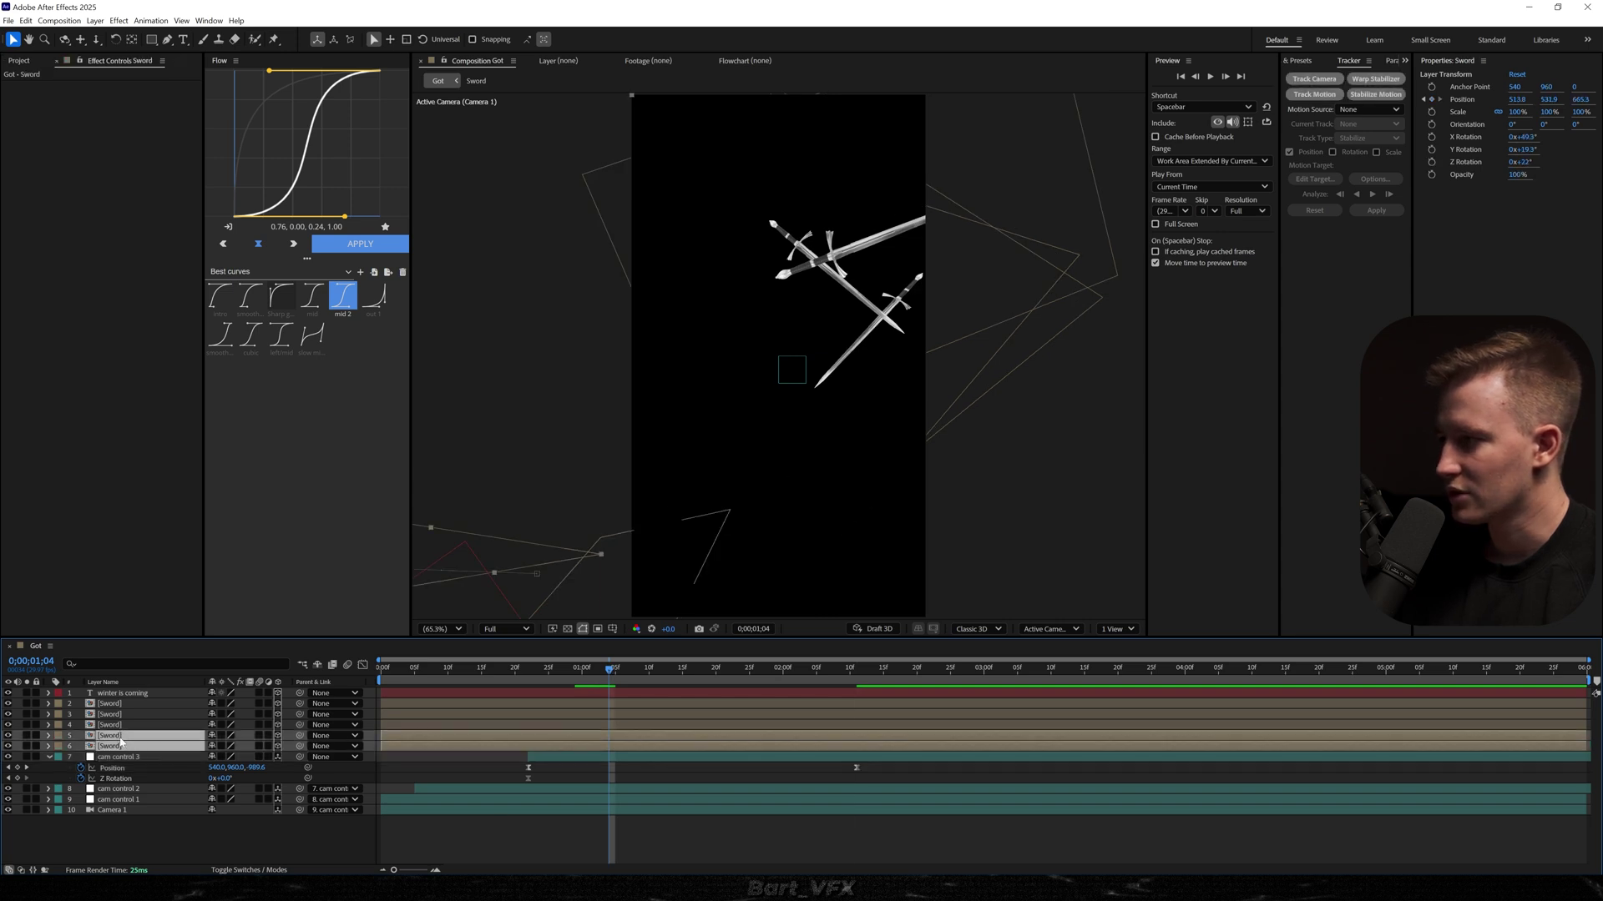
pyautogui.hotkey('alt', ']')
pyautogui.click(116, 693)
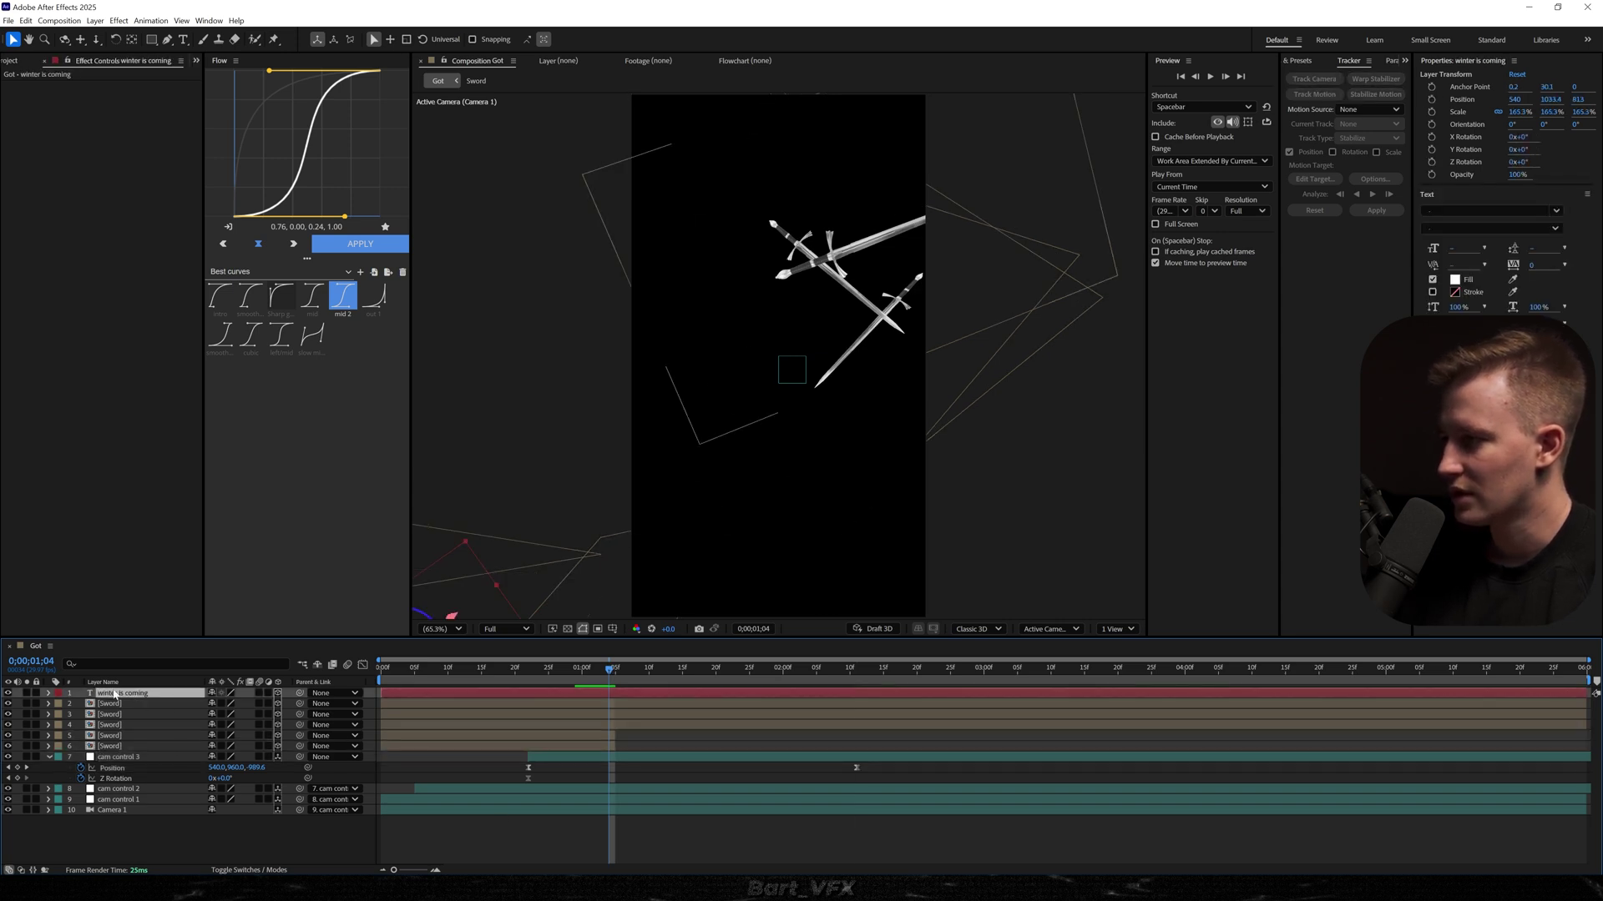
pyautogui.hotkey('alt', ']')
# - Place the three second-scene sword layers above the text layer and trim their starts to 0;00;00;25
pyautogui.moveTo(140, 701)
pyautogui.mouseDown()
pyautogui.moveTo(143, 739)
pyautogui.moveTo(153, 714)
pyautogui.mouseUp()
pyautogui.click(608, 704)
pyautogui.moveTo(608, 671); pyautogui.dragTo(552, 686)
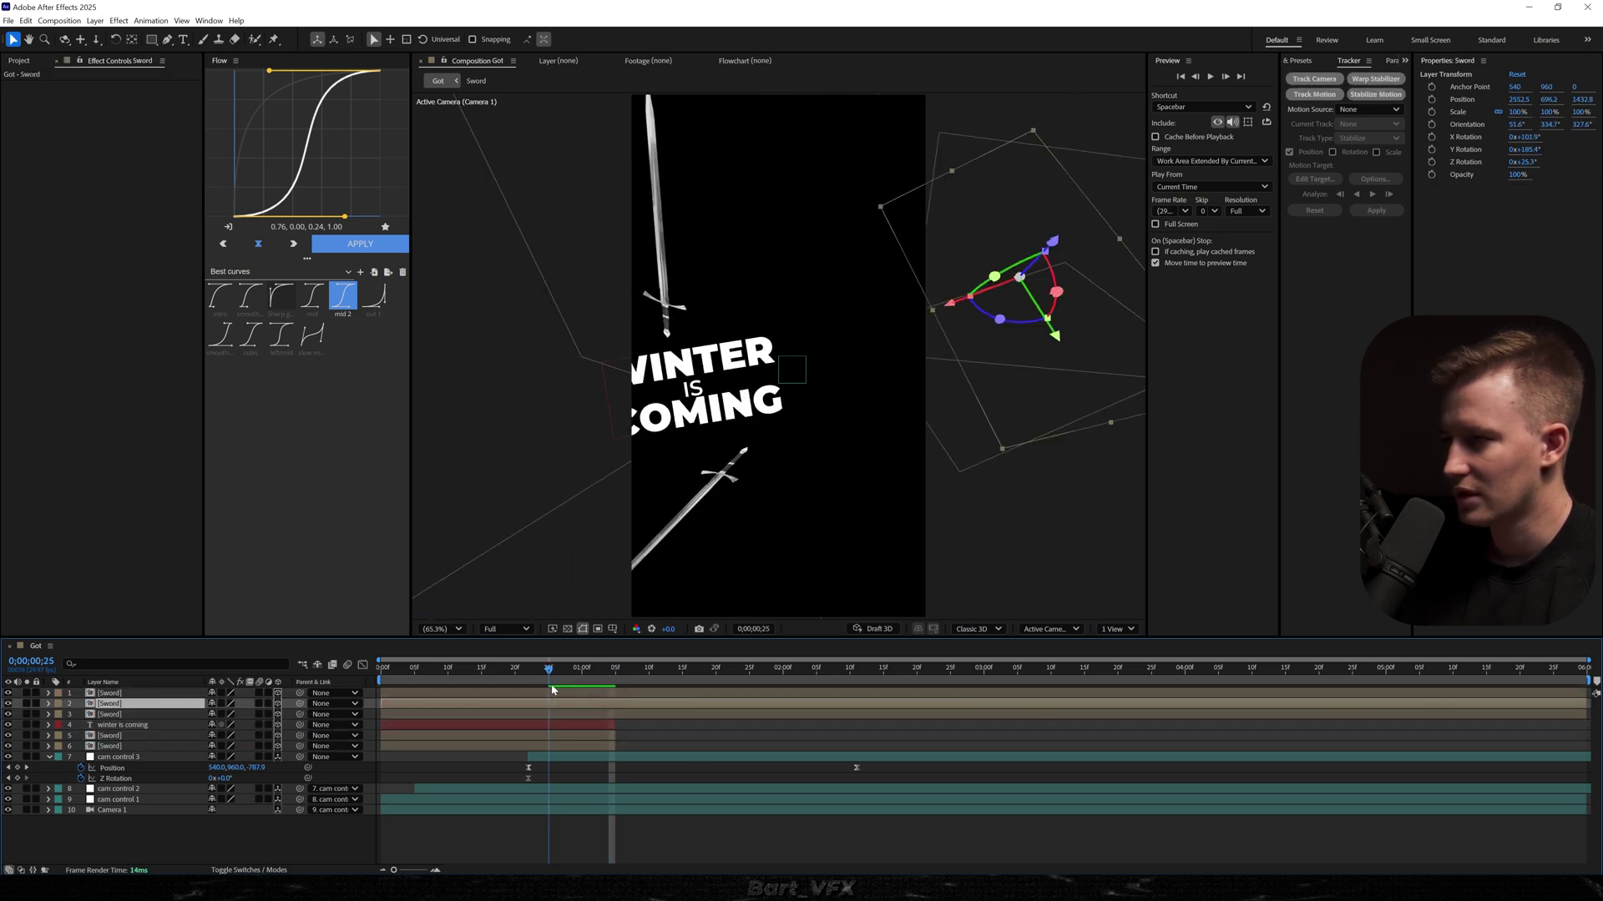
pyautogui.click(552, 693)
pyautogui.keyDown('shift'); pyautogui.click(556, 714); pyautogui.keyUp('shift')
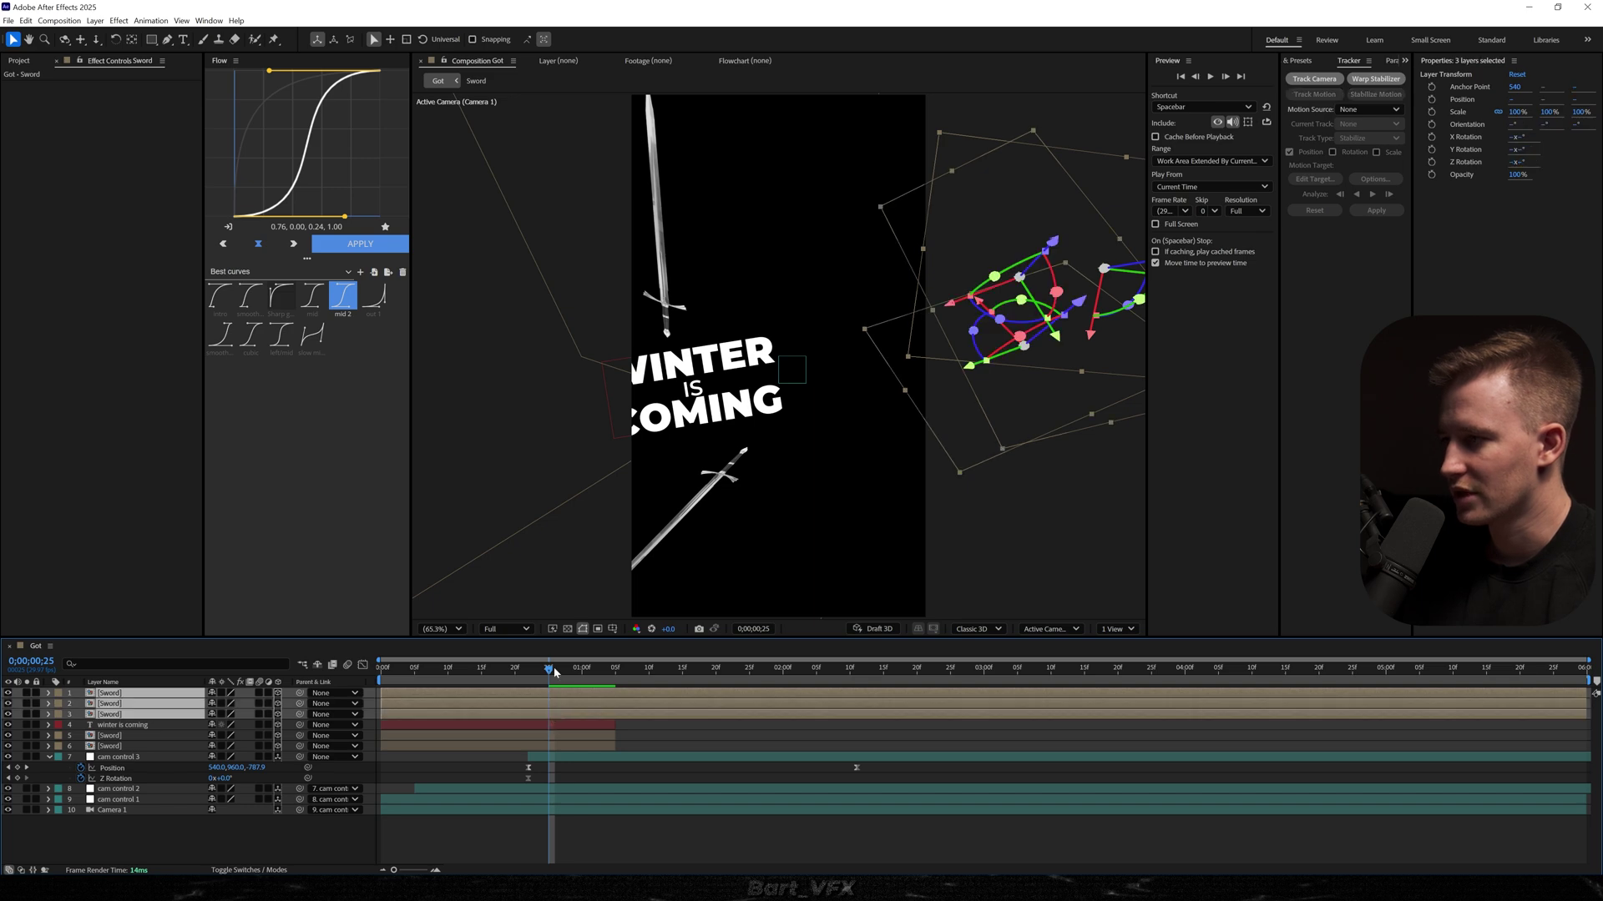
pyautogui.hotkey('alt', '[')
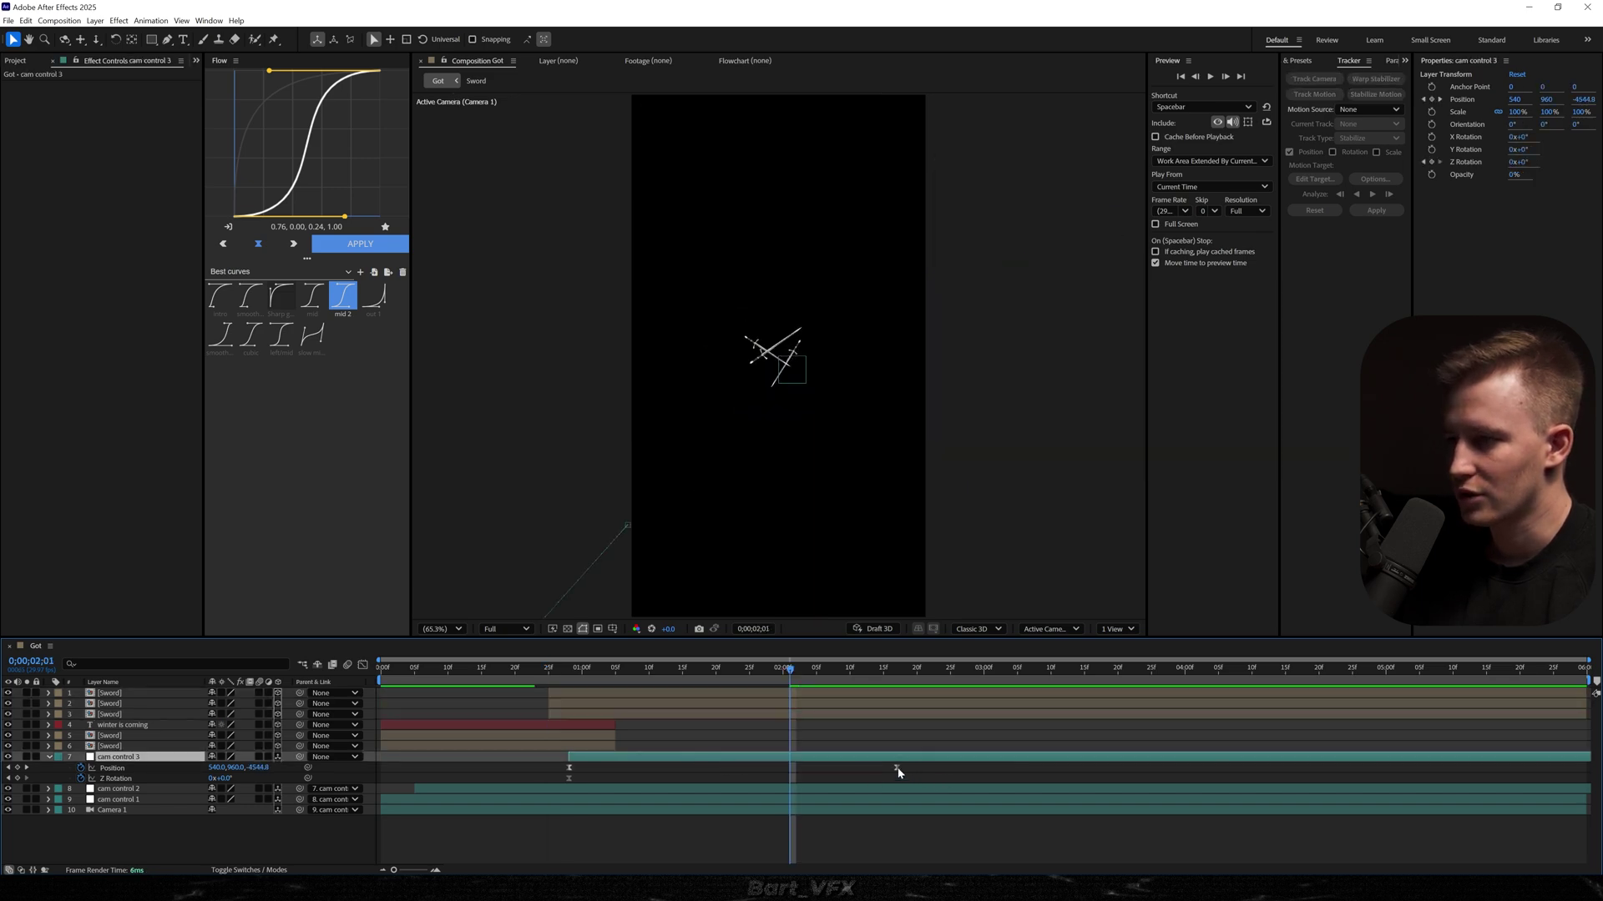
# - Move cam control 3's end position keyframe earlier, to about 0;00;01;26, and preview the animation from the start
pyautogui.moveTo(897, 768); pyautogui.dragTo(755, 757)
pyautogui.moveTo(608, 669); pyautogui.dragTo(381, 672)
pyautogui.press('space')
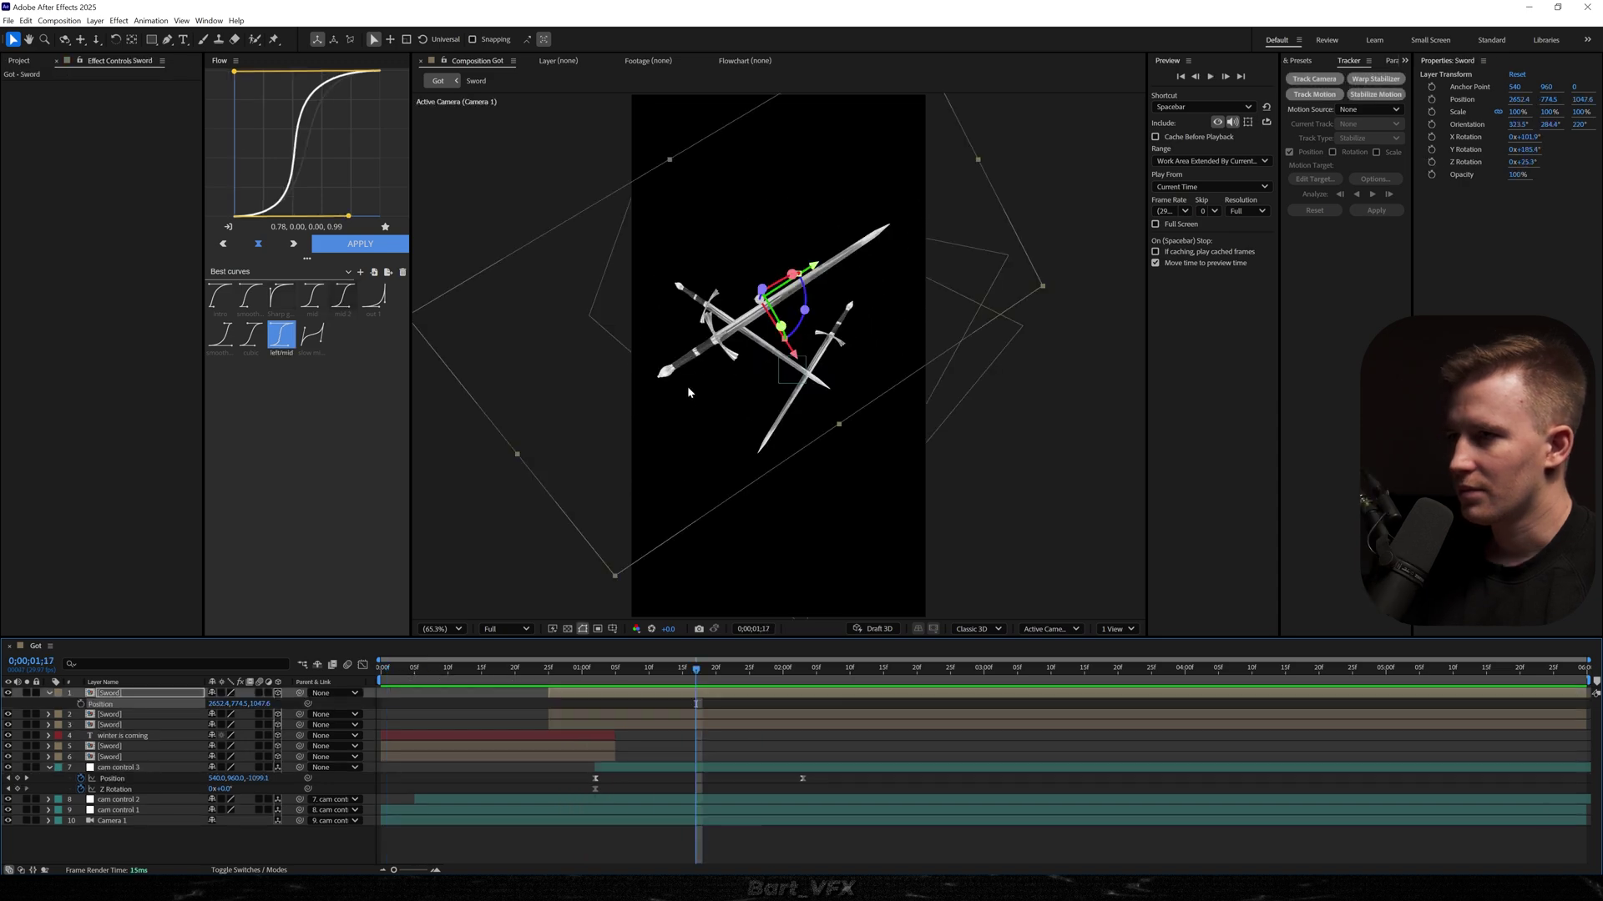
# - Spread the three second-scene swords apart towards the frame edges at 0;00;01;17, leaving the centre of the frame empty
pyautogui.moveTo(687, 386); pyautogui.dragTo(768, 453)
pyautogui.click(717, 715)
pyautogui.moveTo(756, 343); pyautogui.dragTo(666, 734)
pyautogui.click(616, 724)
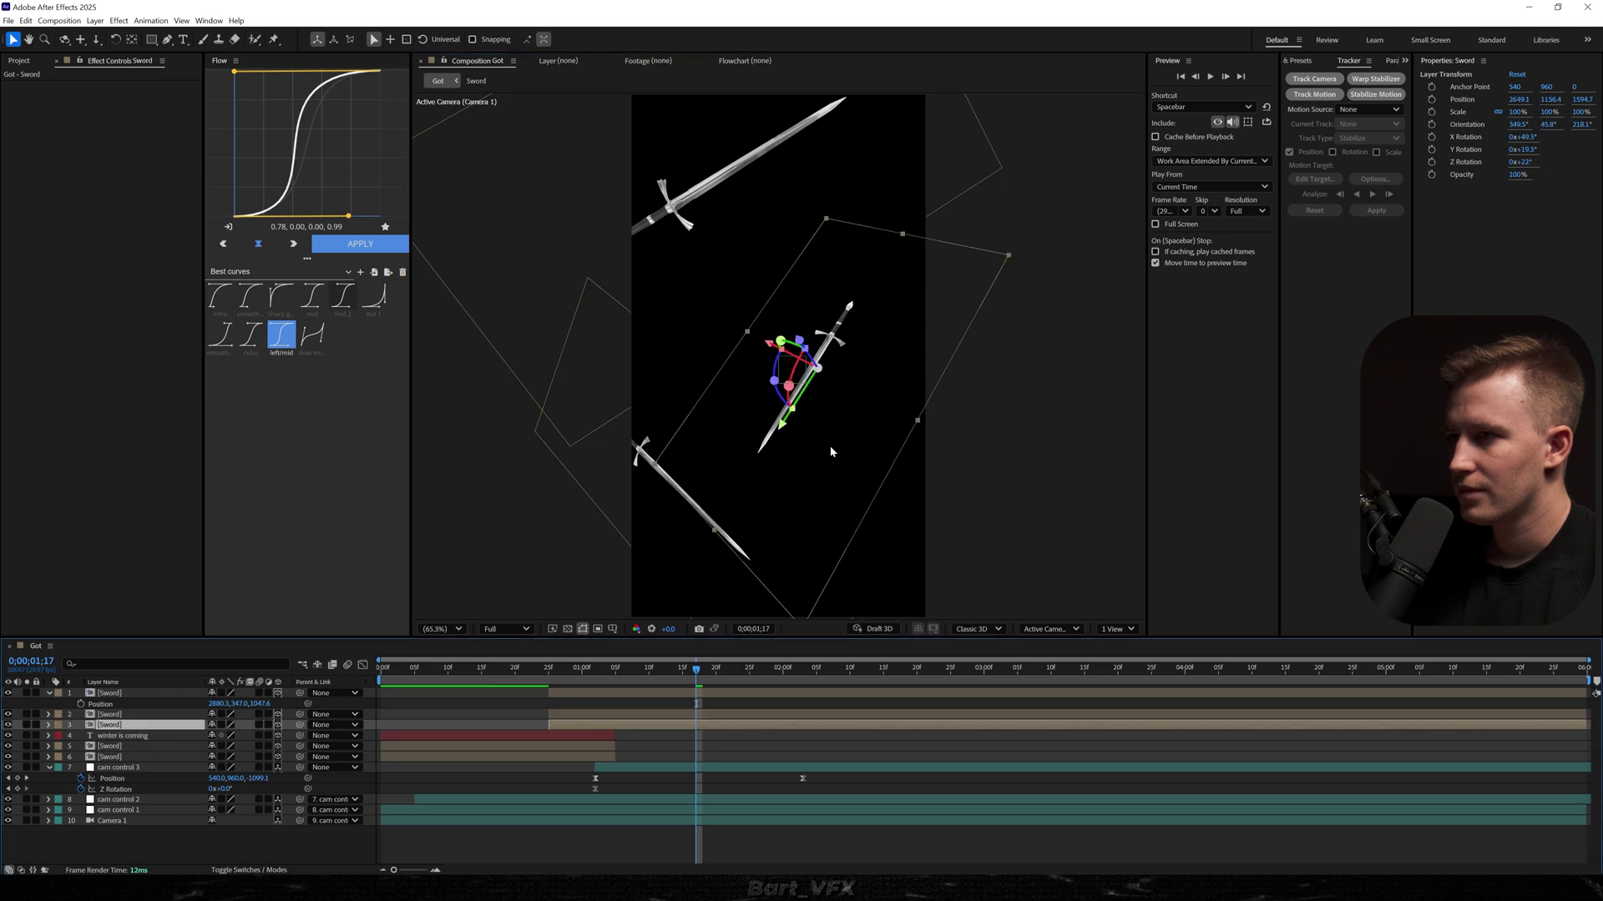
pyautogui.moveTo(826, 424); pyautogui.dragTo(903, 398)
# - Extend the starts of the three second-scene sword layers back to about 0;00;00;06
pyautogui.click(554, 703)
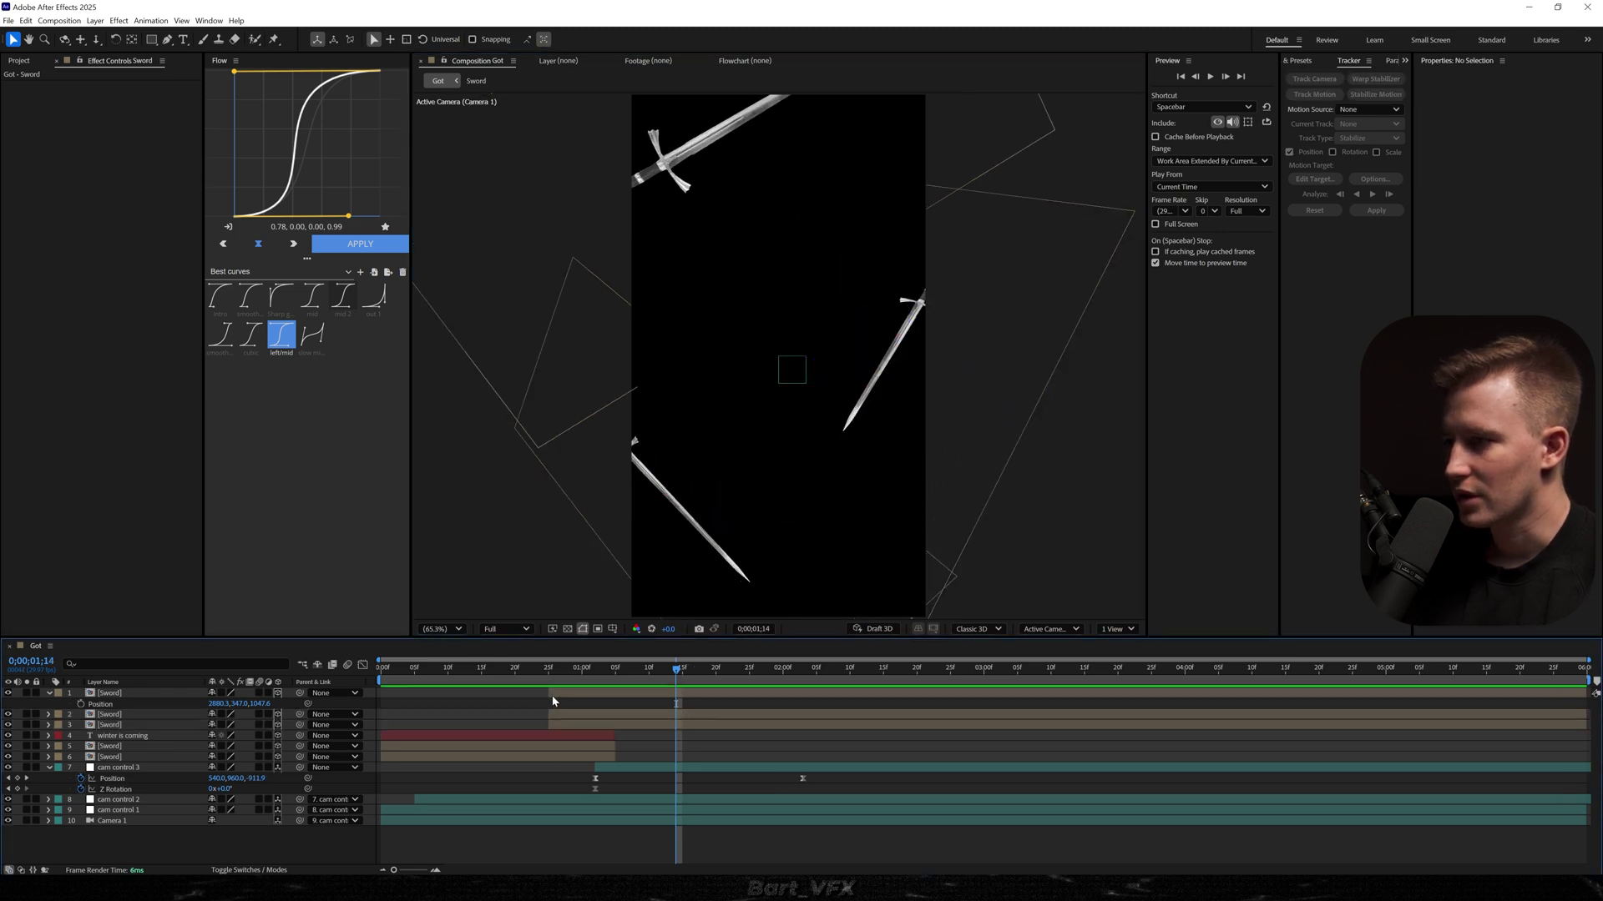
pyautogui.click(558, 694)
pyautogui.keyDown('shift'); pyautogui.click(569, 725); pyautogui.keyUp('shift')
pyautogui.click(543, 729)
pyautogui.click(552, 723)
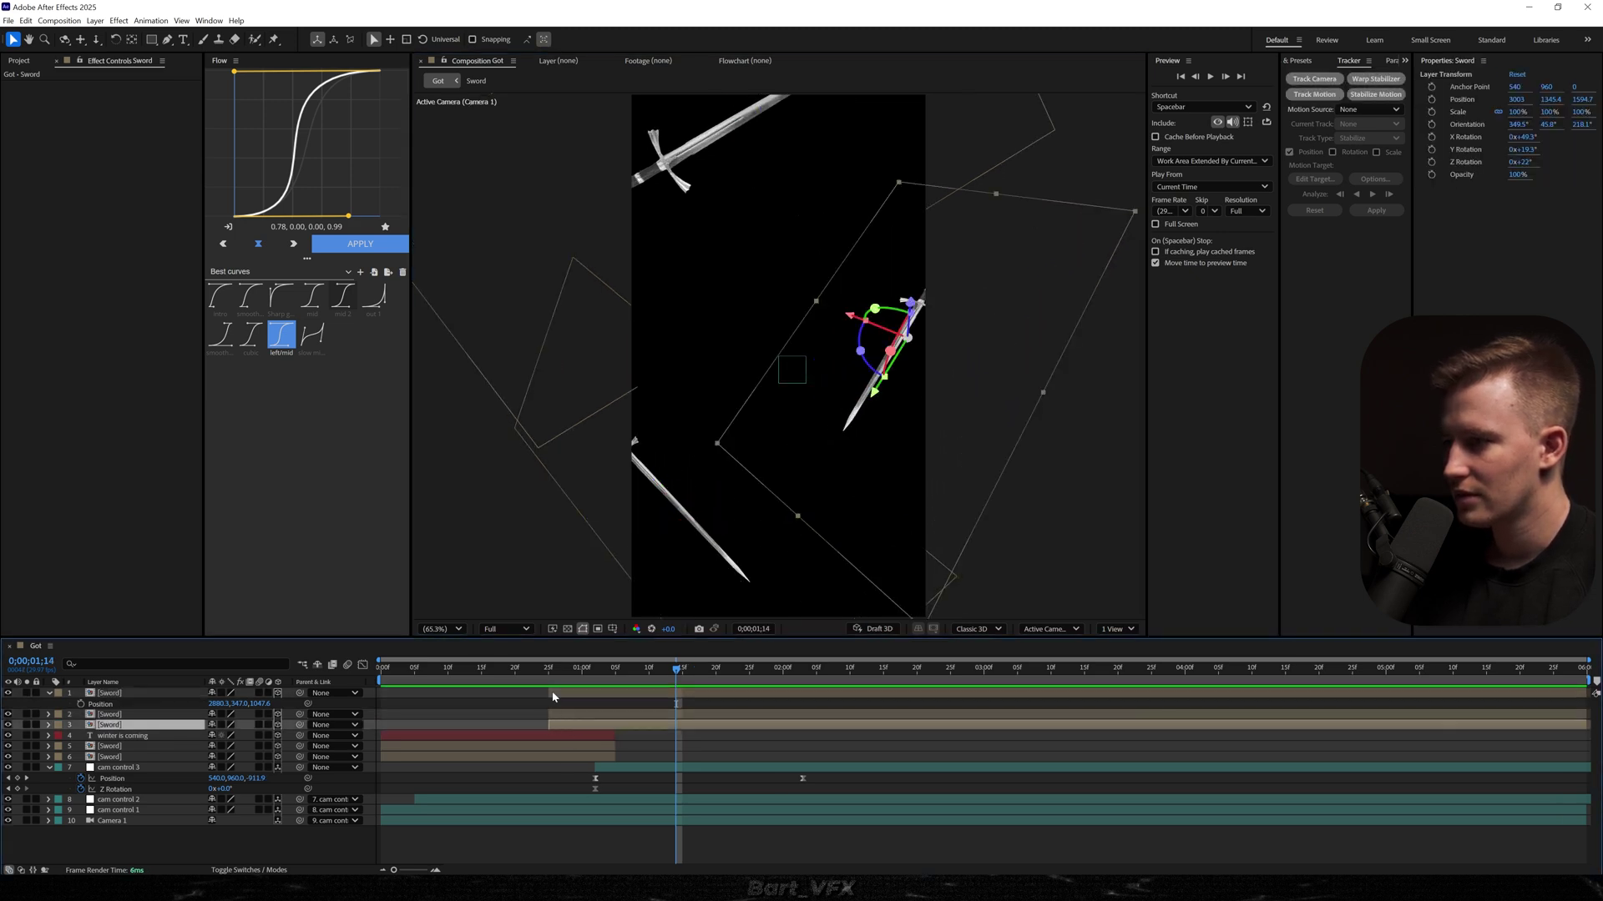
pyautogui.keyDown('shift'); pyautogui.click(554, 695); pyautogui.keyUp('shift')
pyautogui.moveTo(549, 696); pyautogui.dragTo(421, 697)
# - Keyframe the three second-scene swords' opacity from 0% at about 0;00;00;17 to 100% at 0;00;00;27
pyautogui.click(535, 671)
pyautogui.click(559, 676)
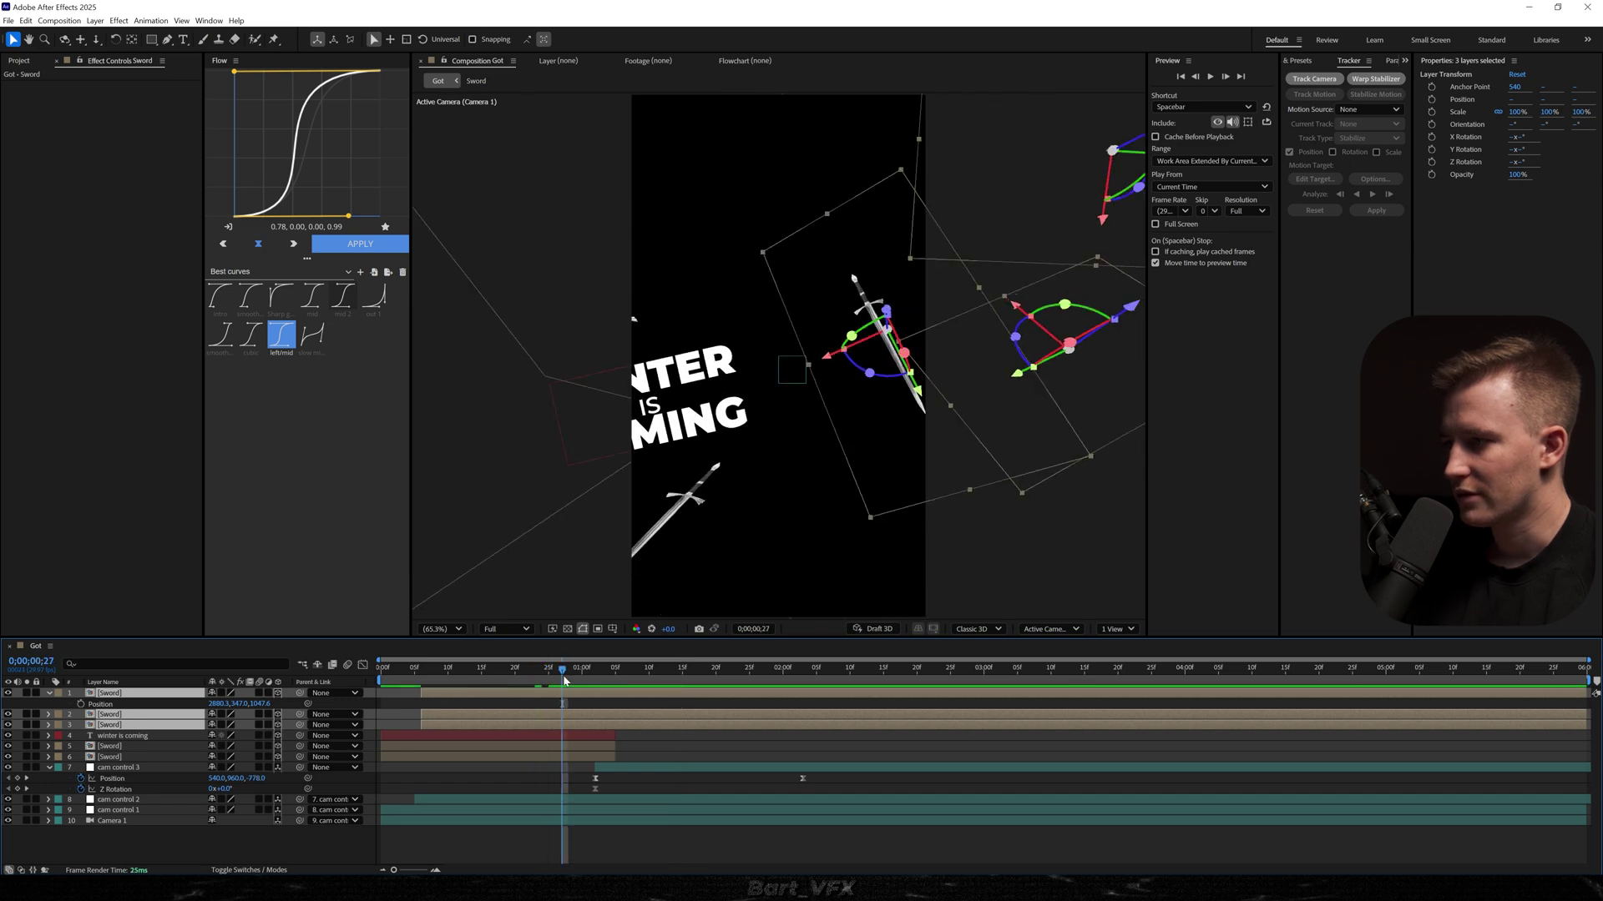
pyautogui.hotkey('alt', 'shift', 't')
pyautogui.hotkey('shift', 'pageup')
pyautogui.moveTo(216, 757); pyautogui.dragTo(164, 764)
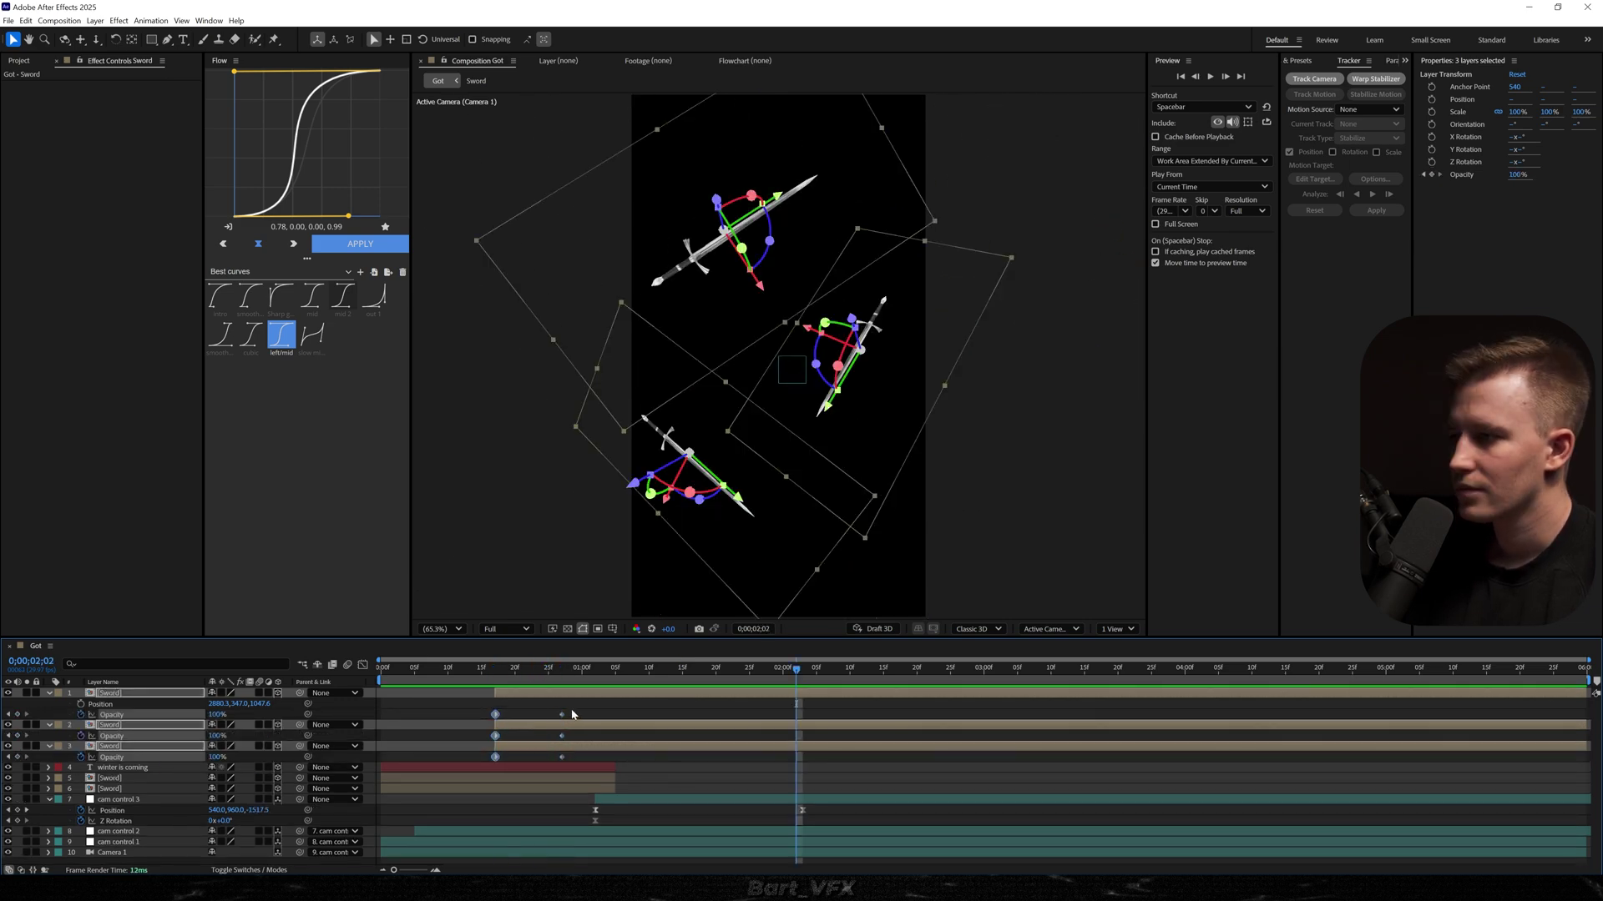
# - Shift the three swords' opacity keyframes later, to about 0;00;00;27 and 0;00;01;07, and preview the fade-in
pyautogui.moveTo(572, 710); pyautogui.dragTo(489, 762)
pyautogui.moveTo(495, 757); pyautogui.dragTo(573, 763)
pyautogui.click(542, 676)
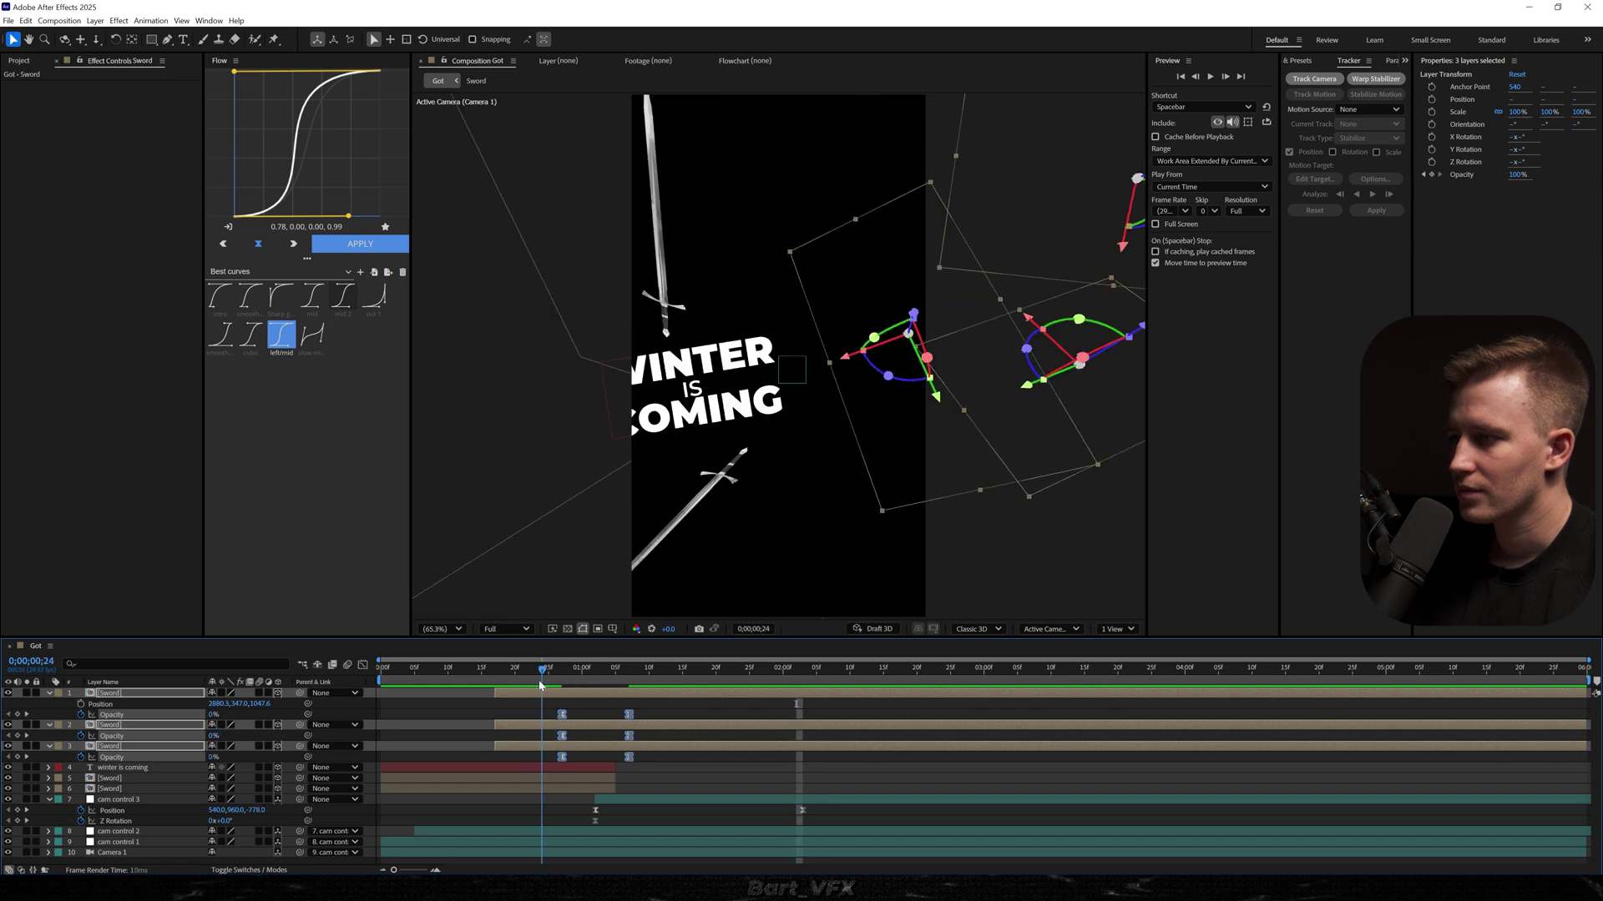
pyautogui.press('space')
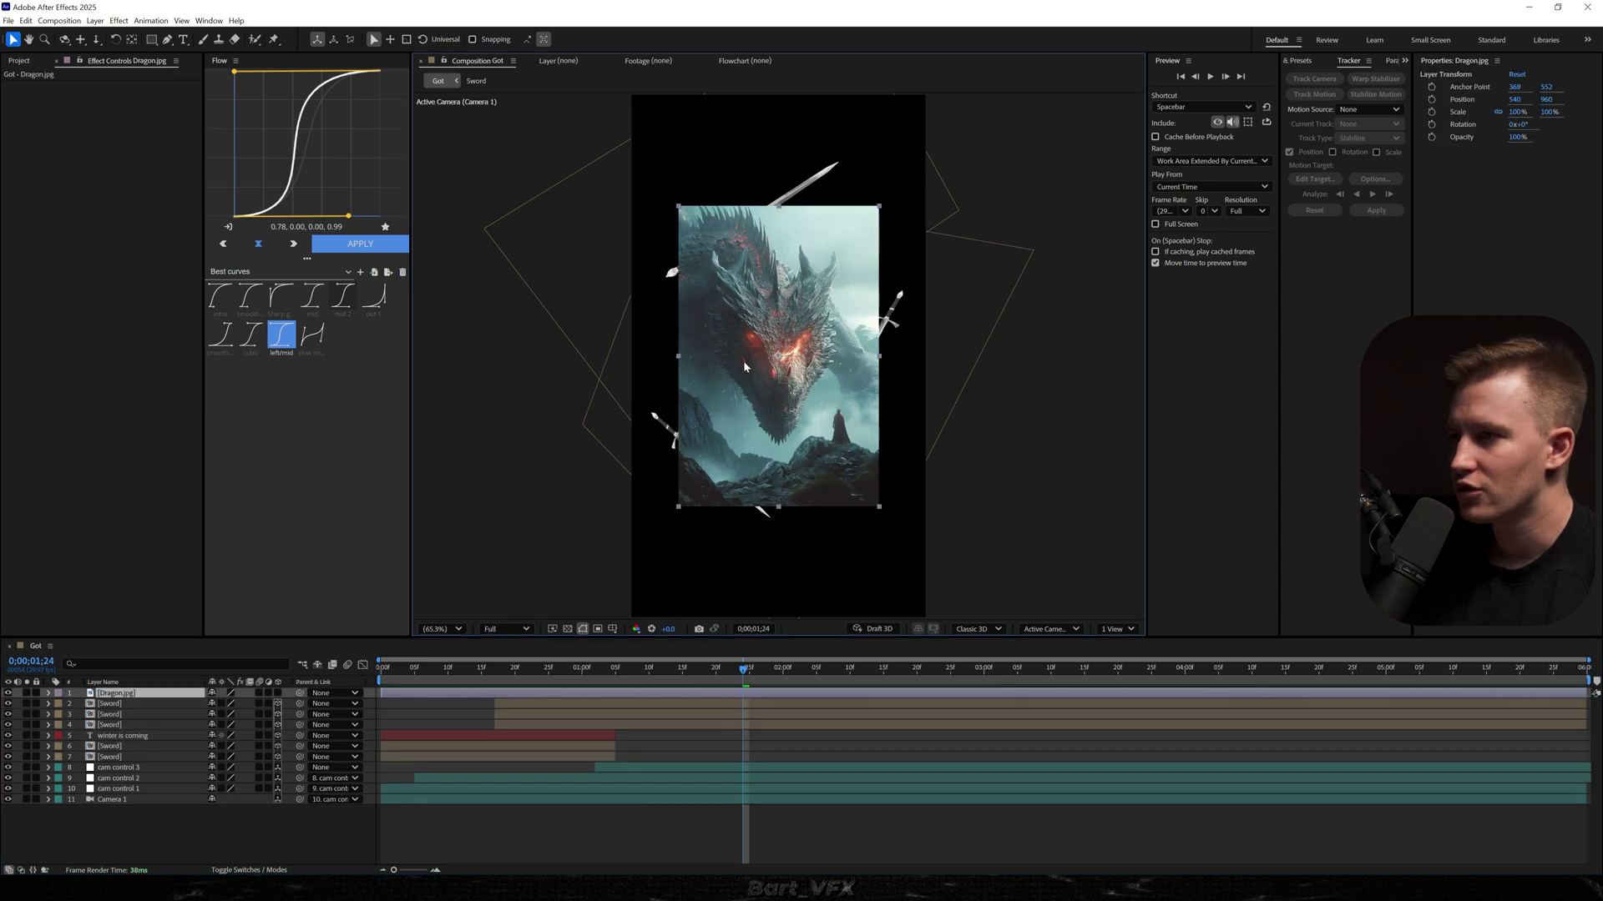
# - Open the Motion Essence 10.1 composition from the project's Motion Essence 10 (Polaroid) FHD Basic folder
pyautogui.click(18, 60)
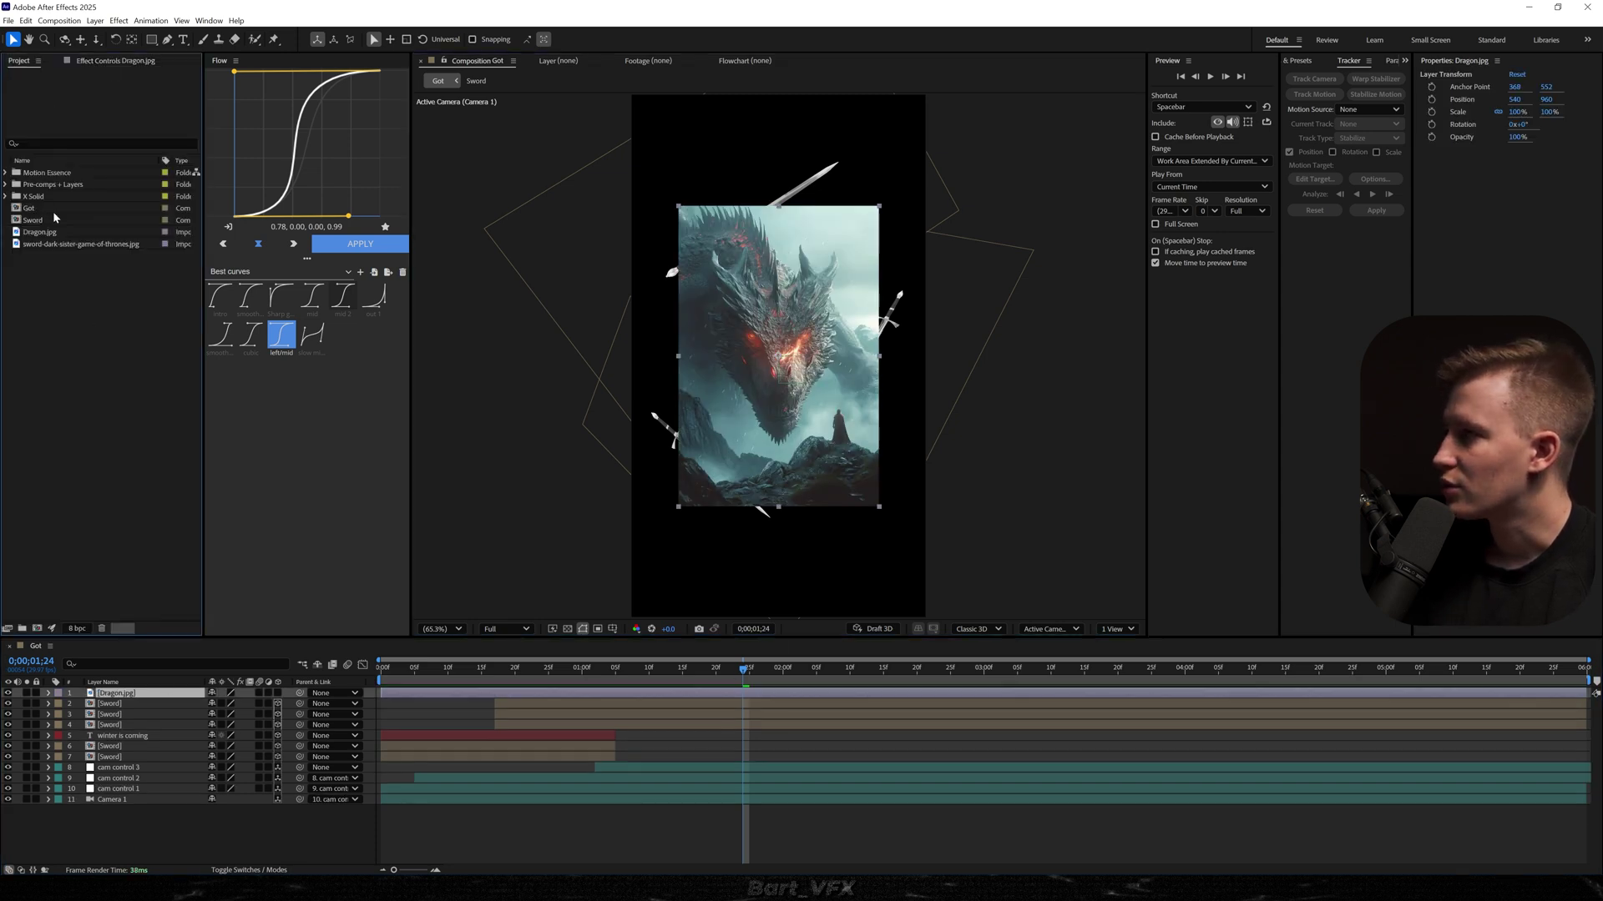
pyautogui.click(5, 173)
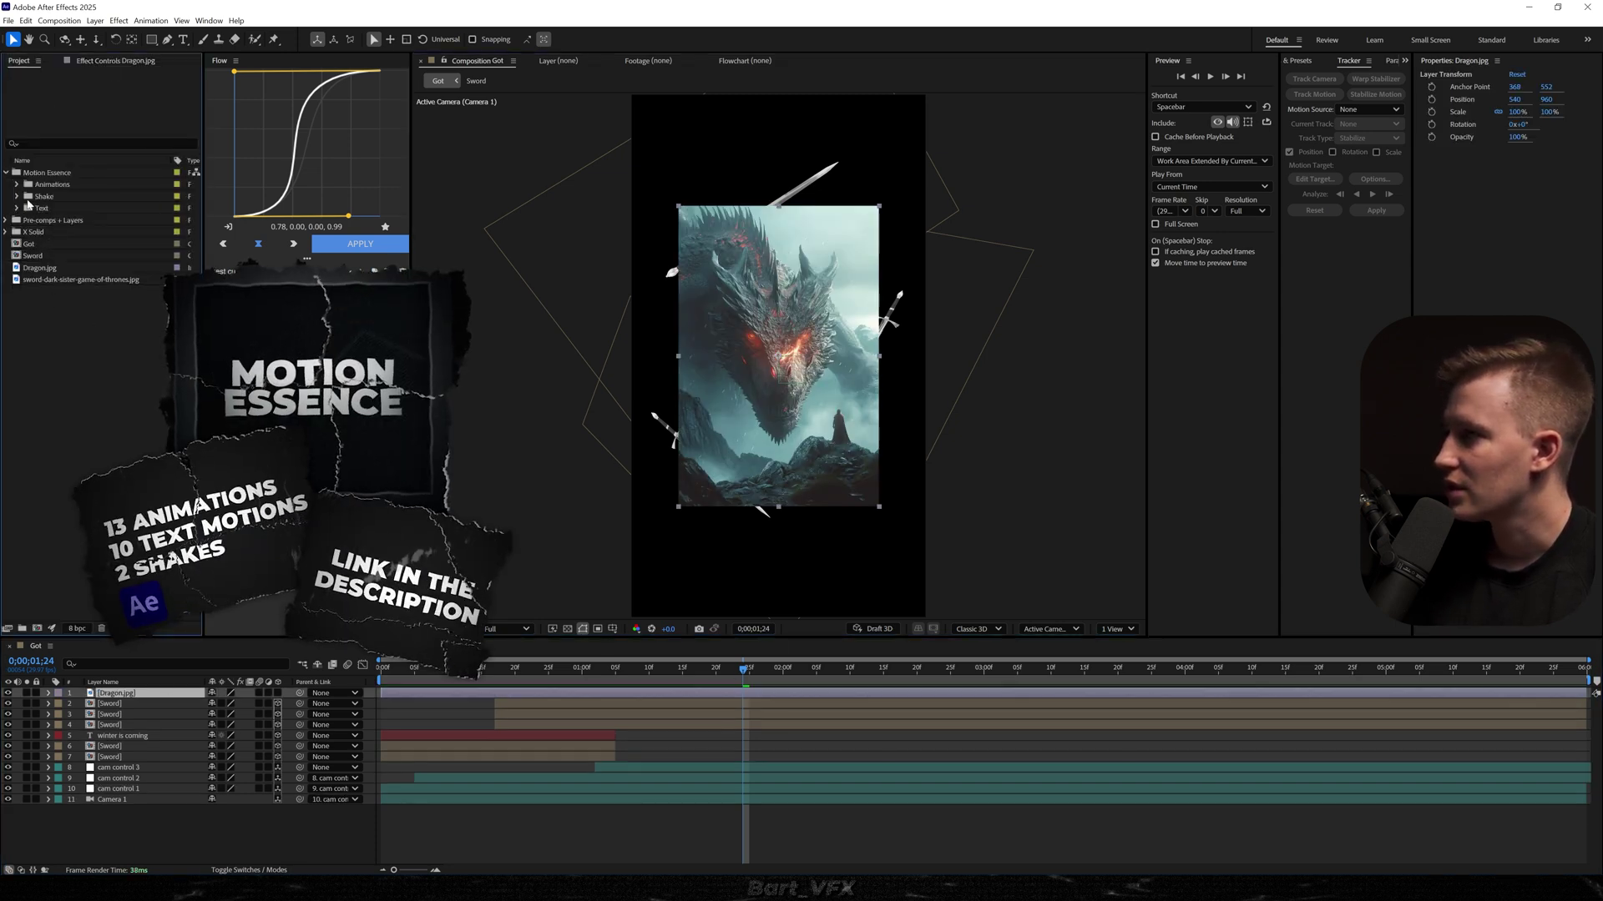
pyautogui.click(16, 185)
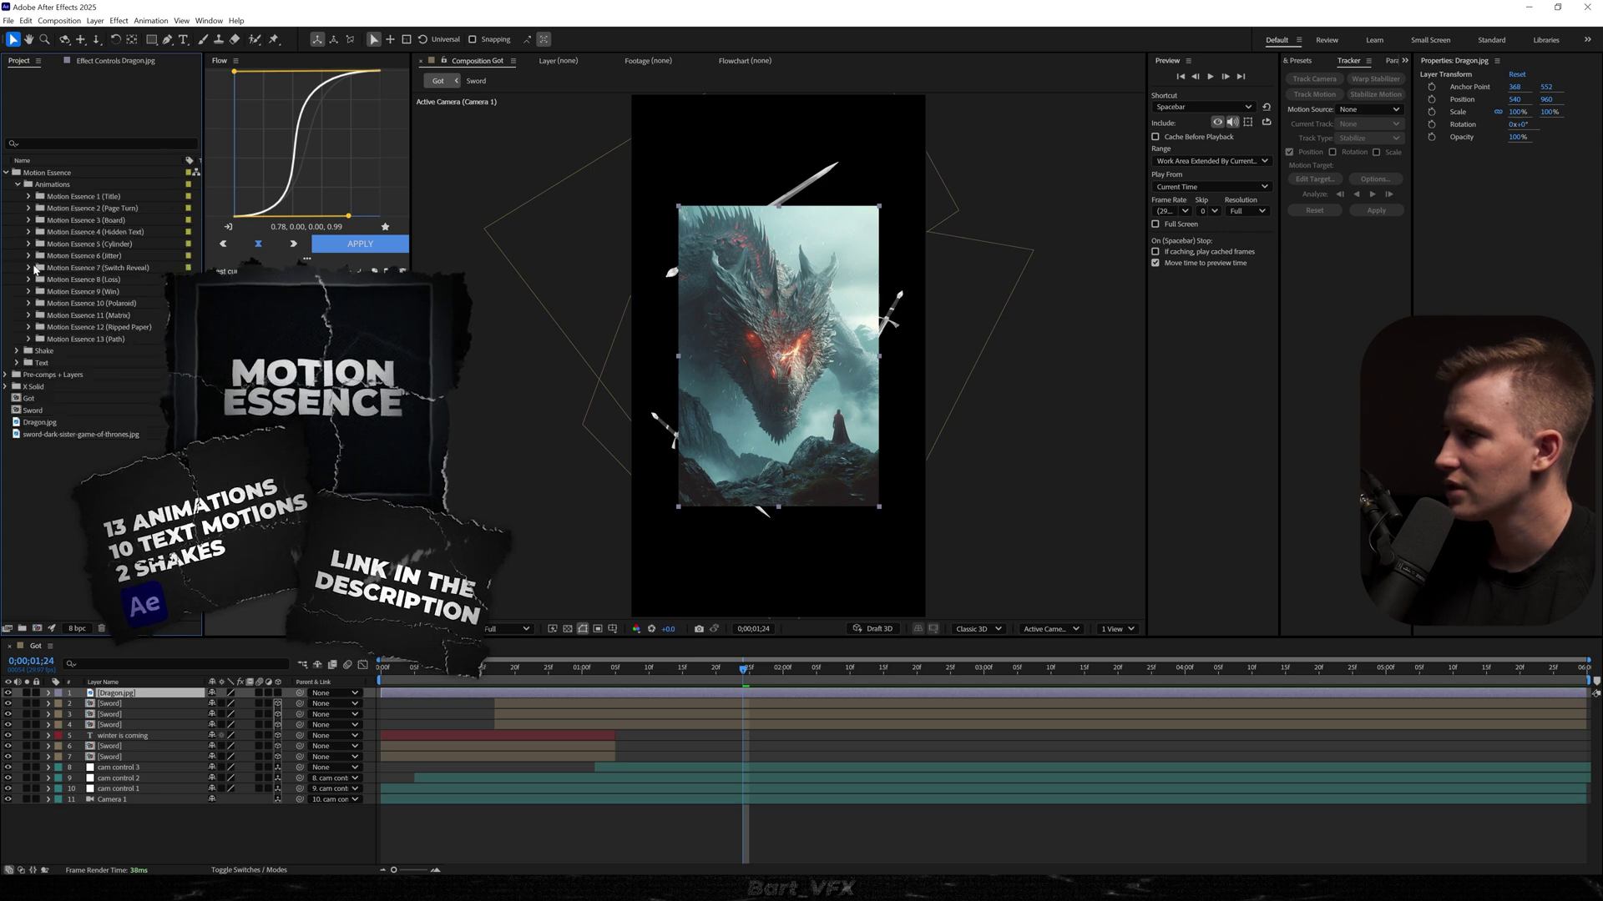
pyautogui.click(28, 303)
pyautogui.click(40, 327)
pyautogui.click(52, 338)
pyautogui.doubleClick(113, 351)
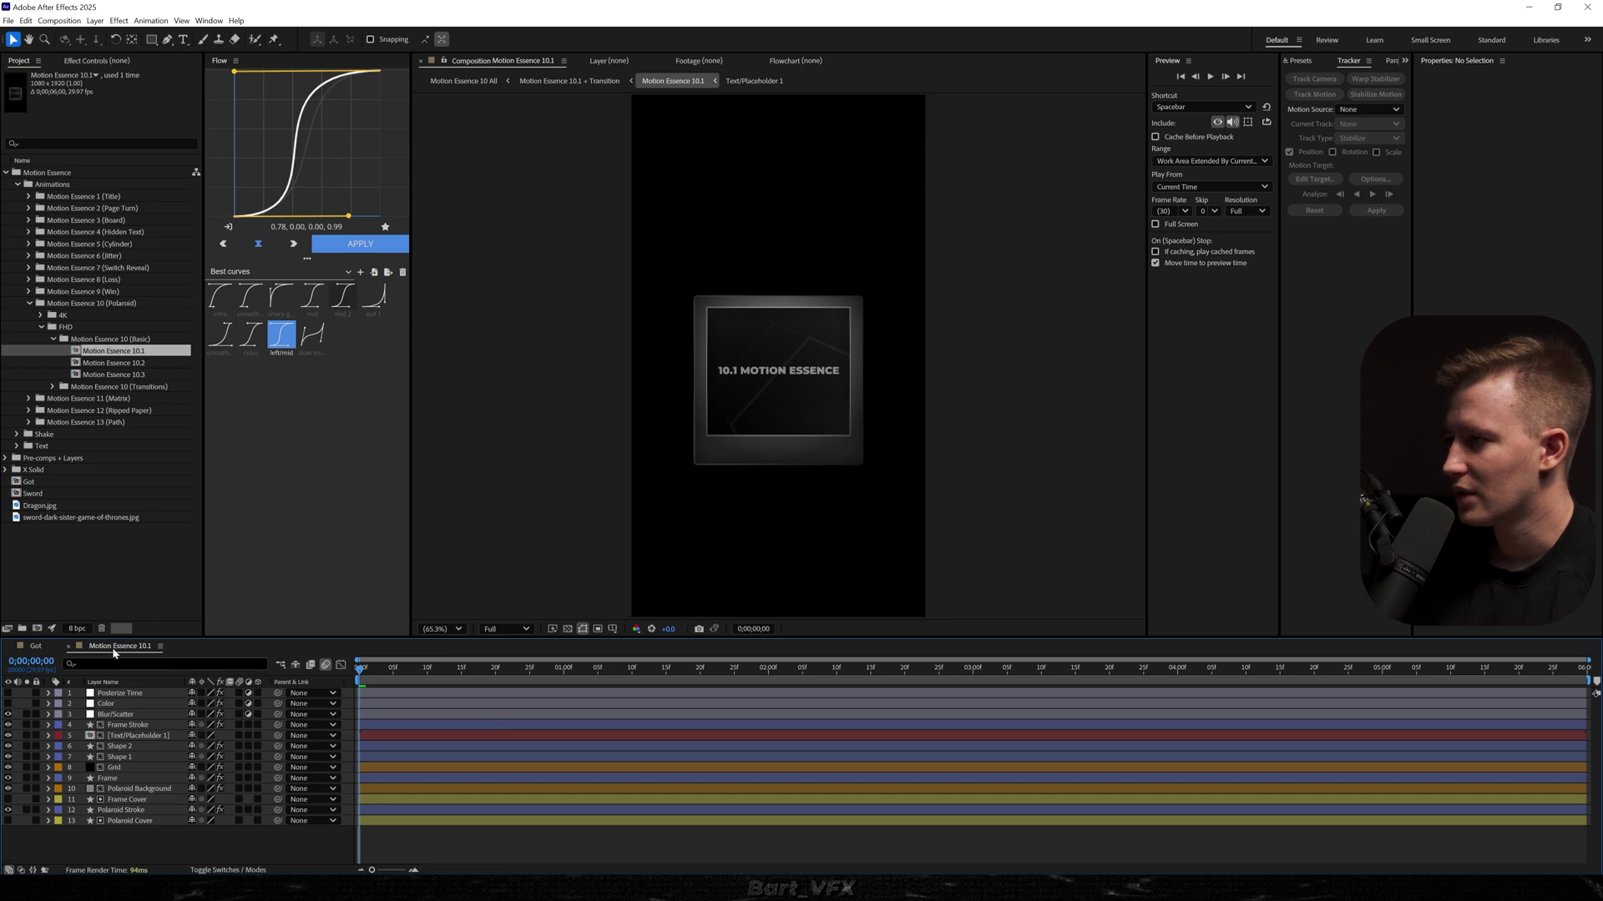
# - Copy the Dragon.jpg layer from the Got composition into Text/Placeholder 1 of Motion Essence 10.1 and delete the Text 1 layer
pyautogui.click(36, 646)
pyautogui.hotkey('ctrl', 'c')
pyautogui.click(120, 646)
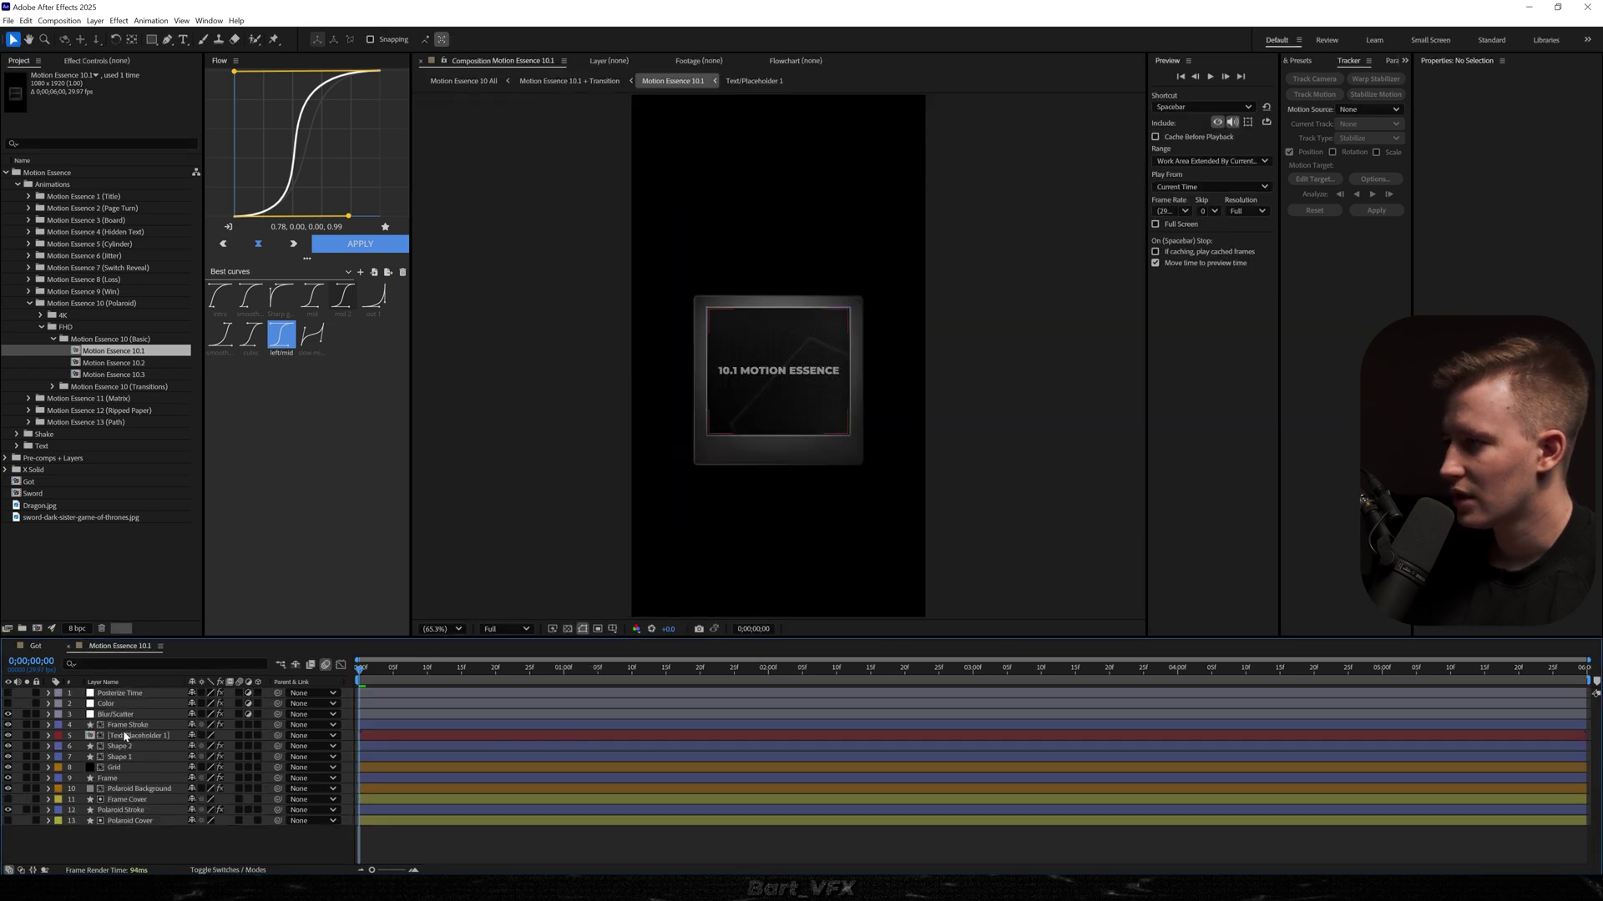
pyautogui.doubleClick(132, 733)
pyautogui.hotkey('ctrl', 'v')
pyautogui.click(130, 736)
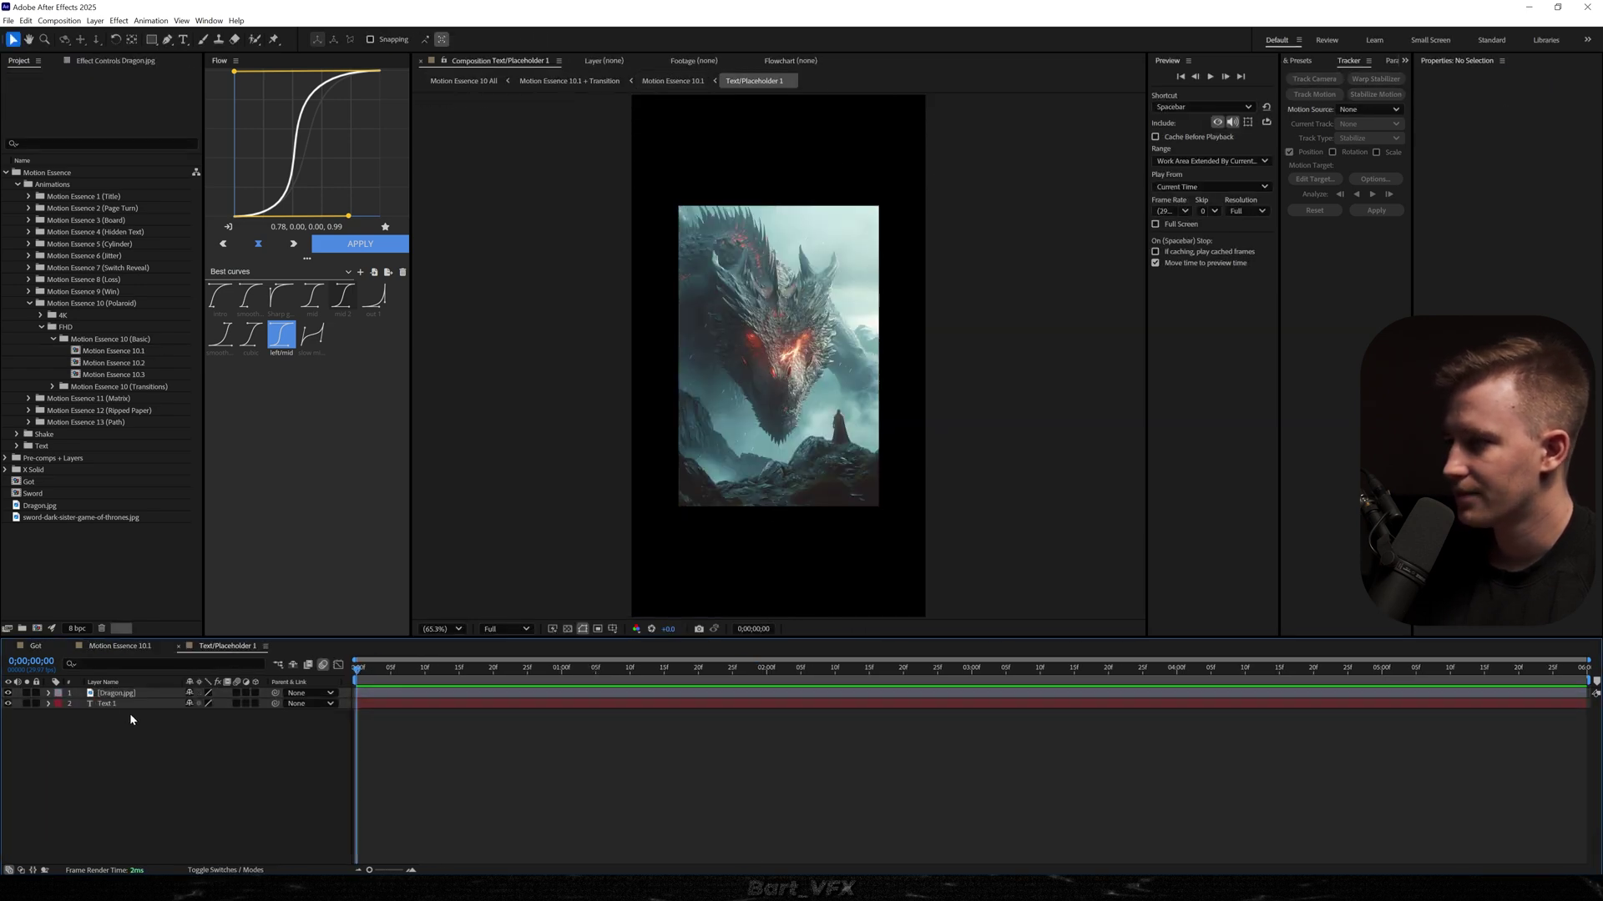
pyautogui.click(119, 706)
pyautogui.press('Delete')
# - Check the dragon image in the polaroid composition and scale Dragon.jpg in Text/Placeholder 1 to 88.2%
pyautogui.press('Tab')
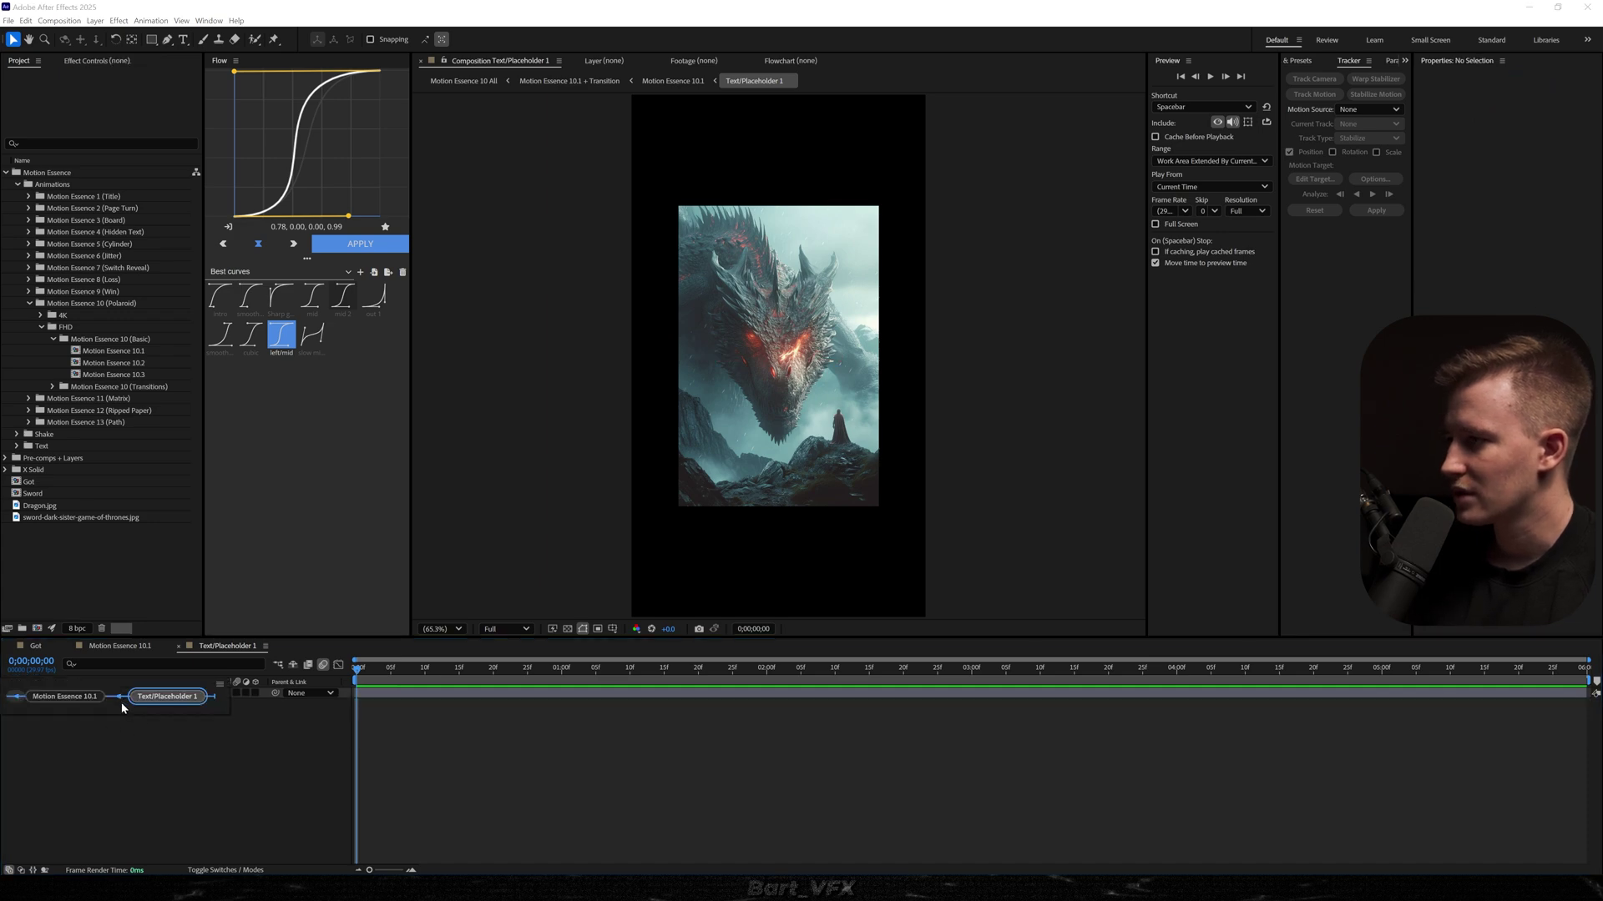
pyautogui.click(88, 700)
pyautogui.click(227, 646)
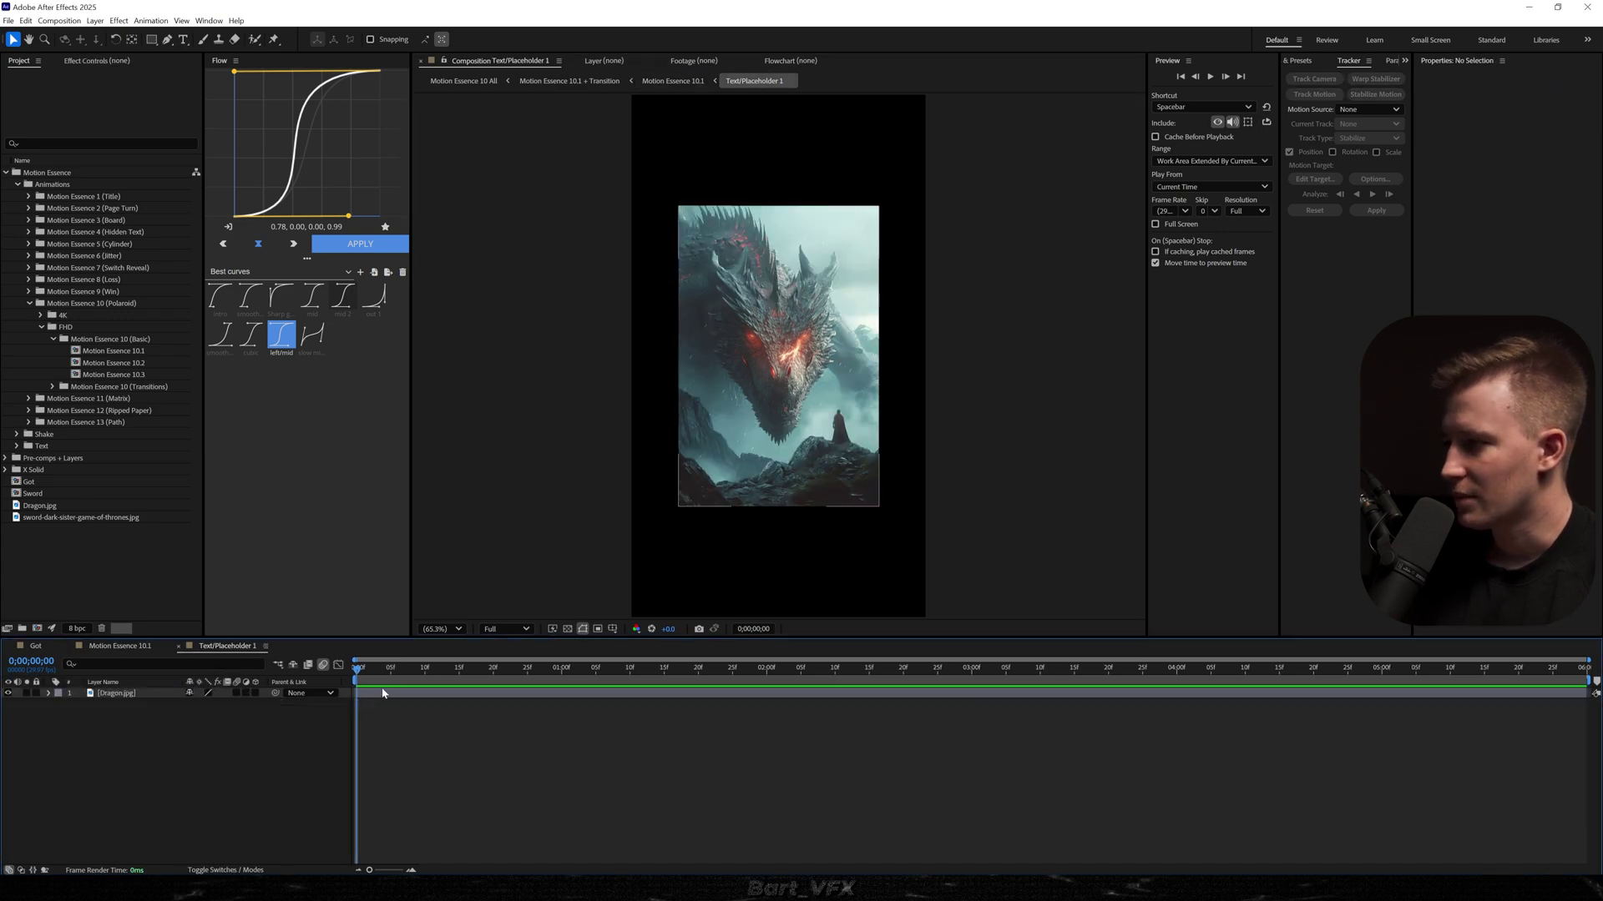
pyautogui.click(383, 693)
pyautogui.press('s')
pyautogui.moveTo(204, 704); pyautogui.dragTo(106, 710)
pyautogui.press('t')
# - Apply Lumetri Color to Dragon.jpg and shape its Hue vs Sat curve to desaturate every hue except the reds
pyautogui.hotkey('ctrl', 'space')
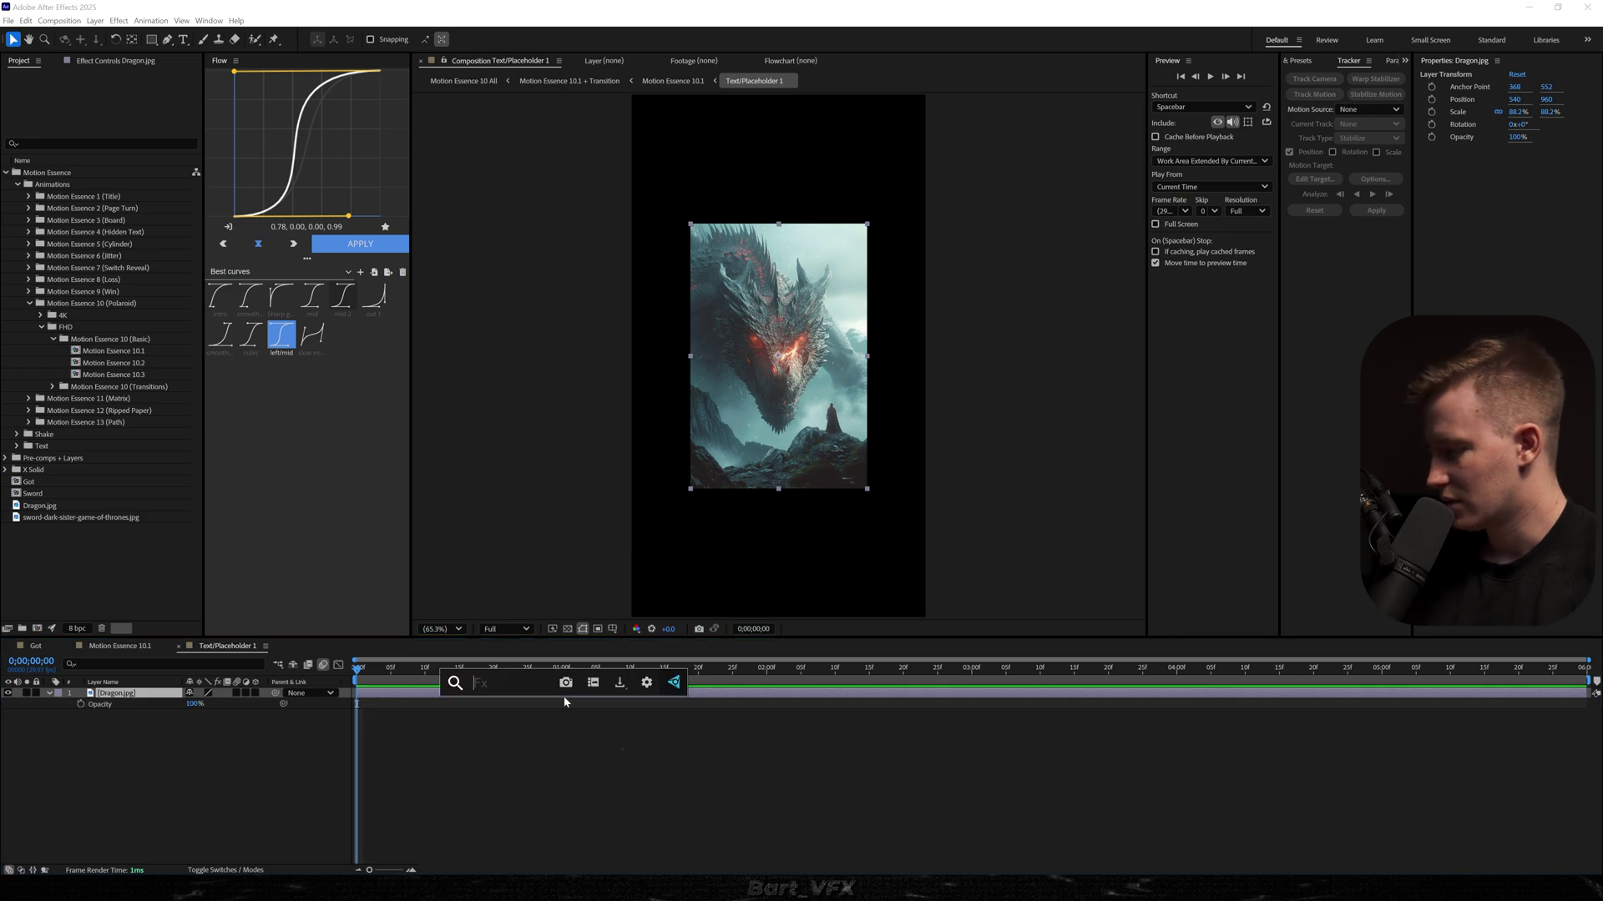
pyautogui.write('lumetri')
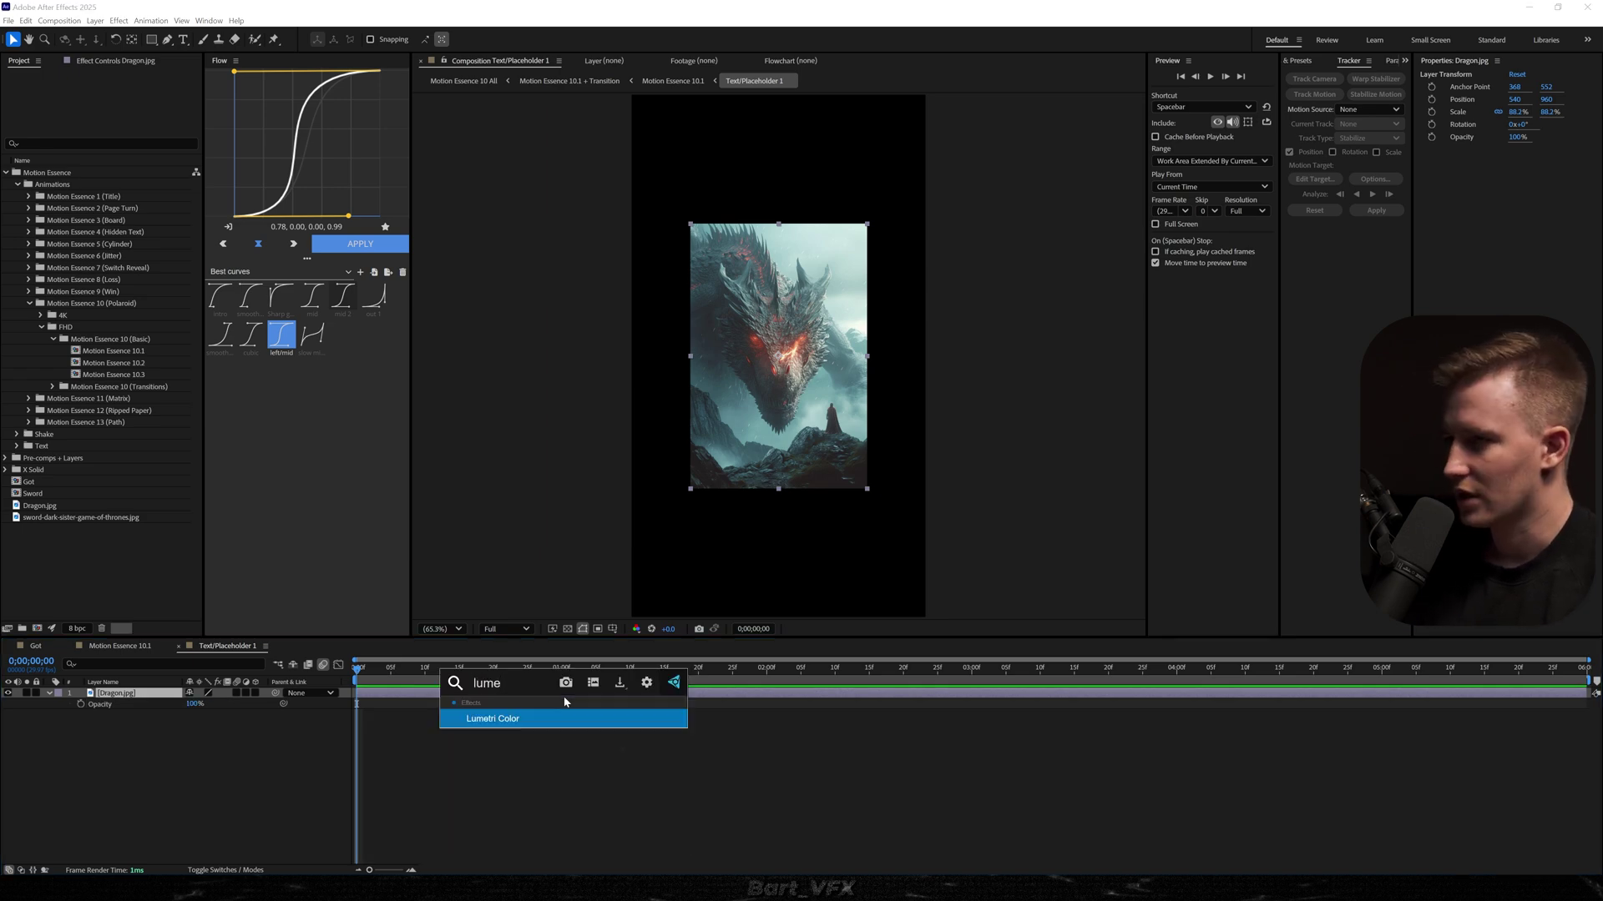
pyautogui.press('Return')
pyautogui.click(17, 118)
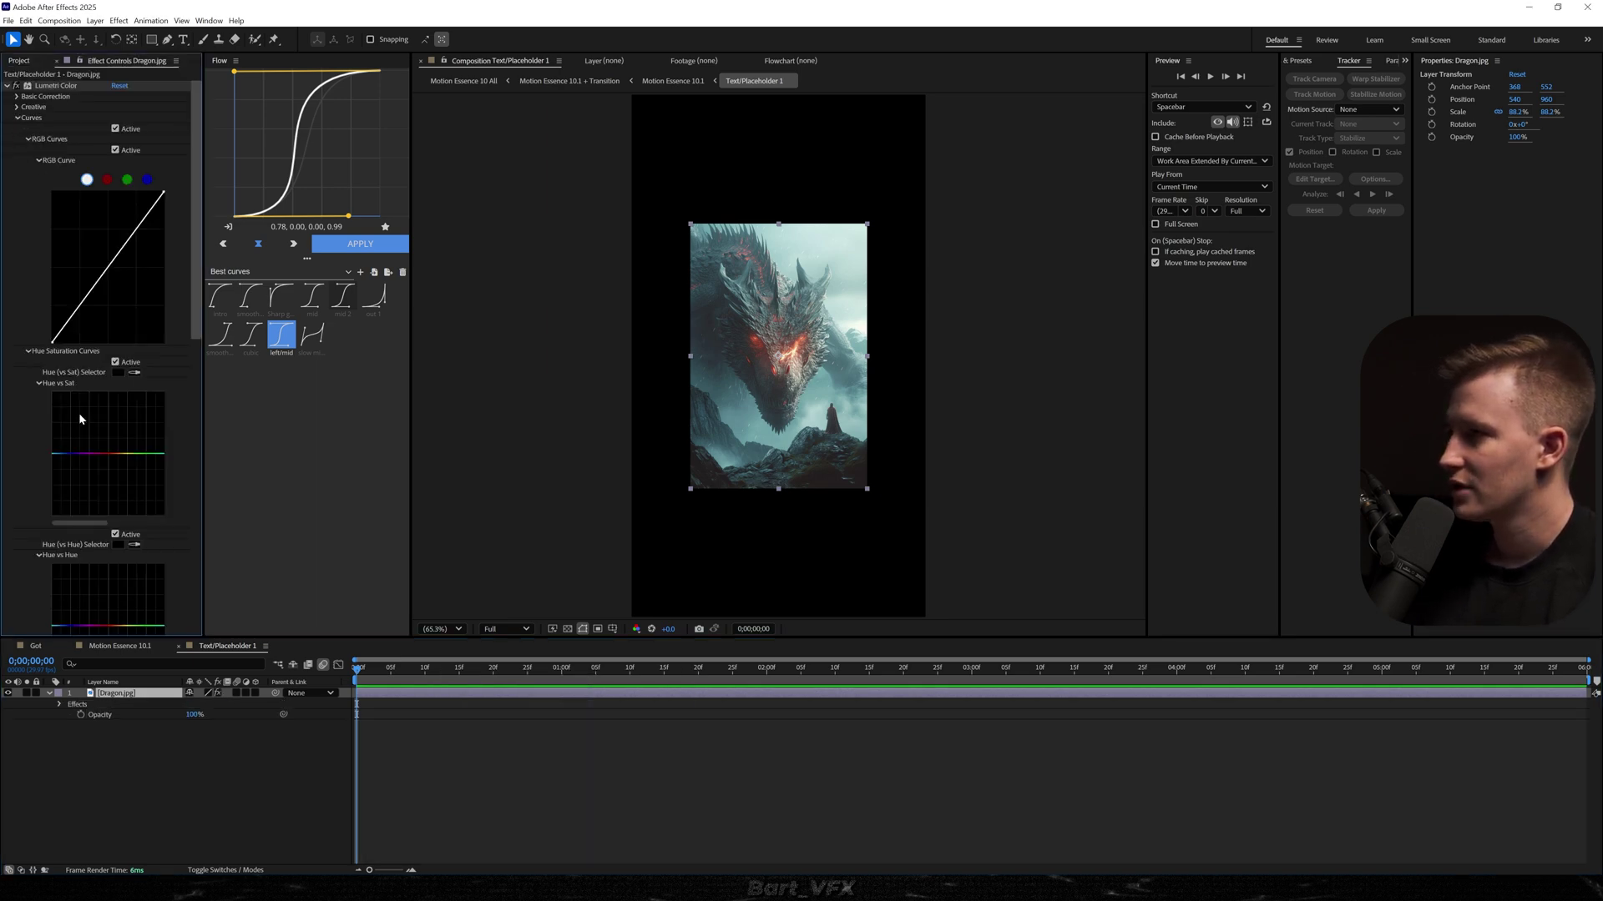
pyautogui.moveTo(78, 456); pyautogui.dragTo(128, 494)
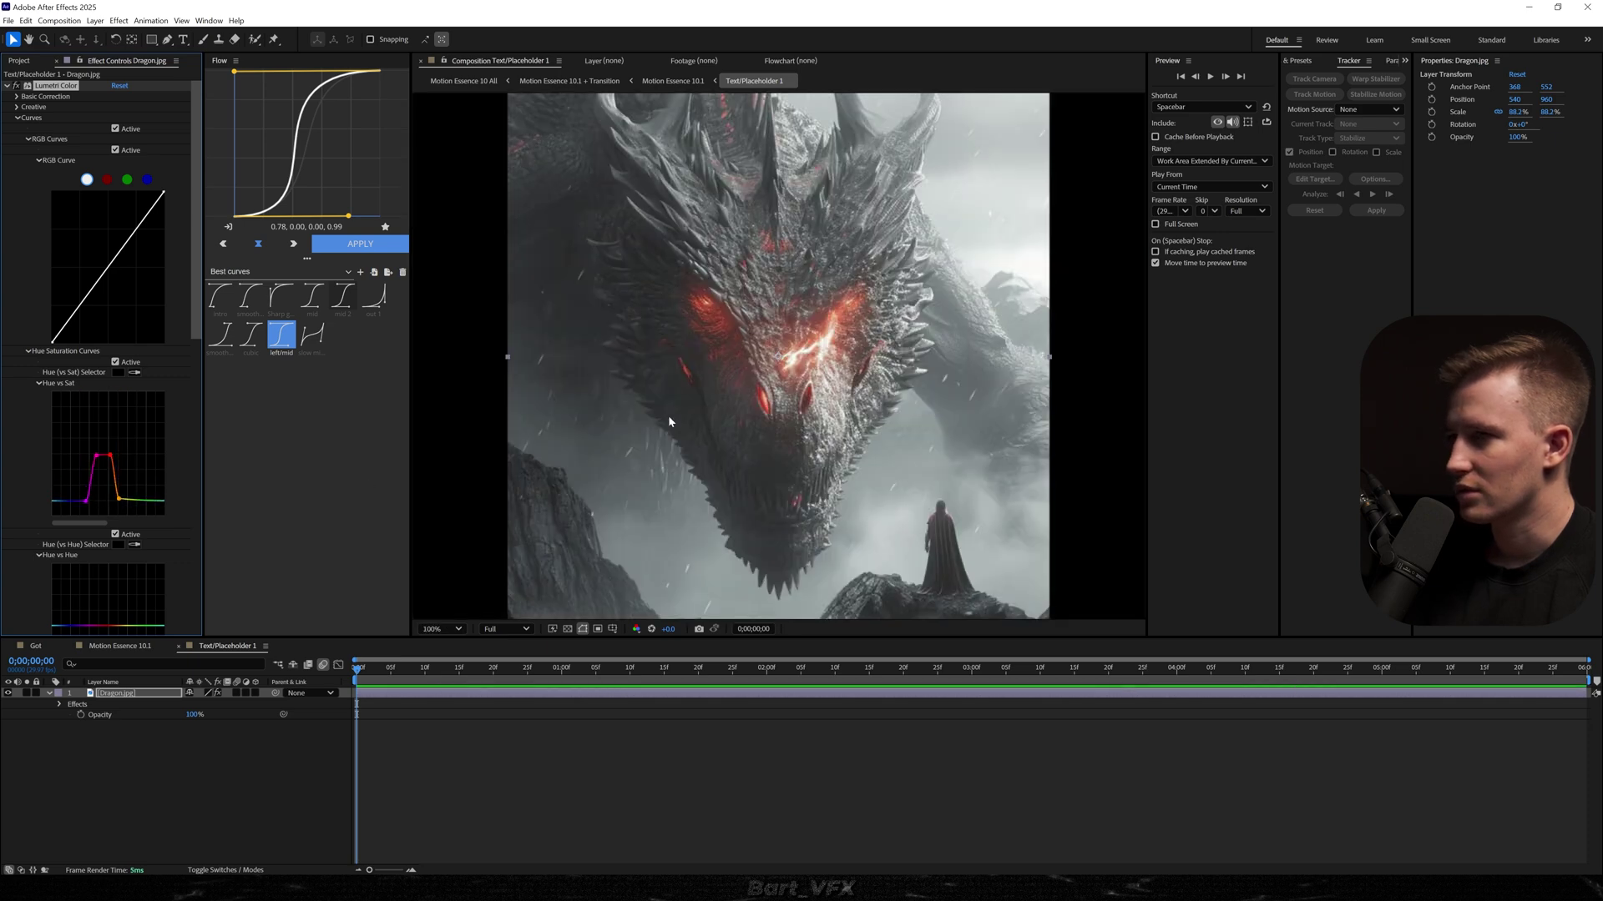
pyautogui.scroll(-1, 668, 418)
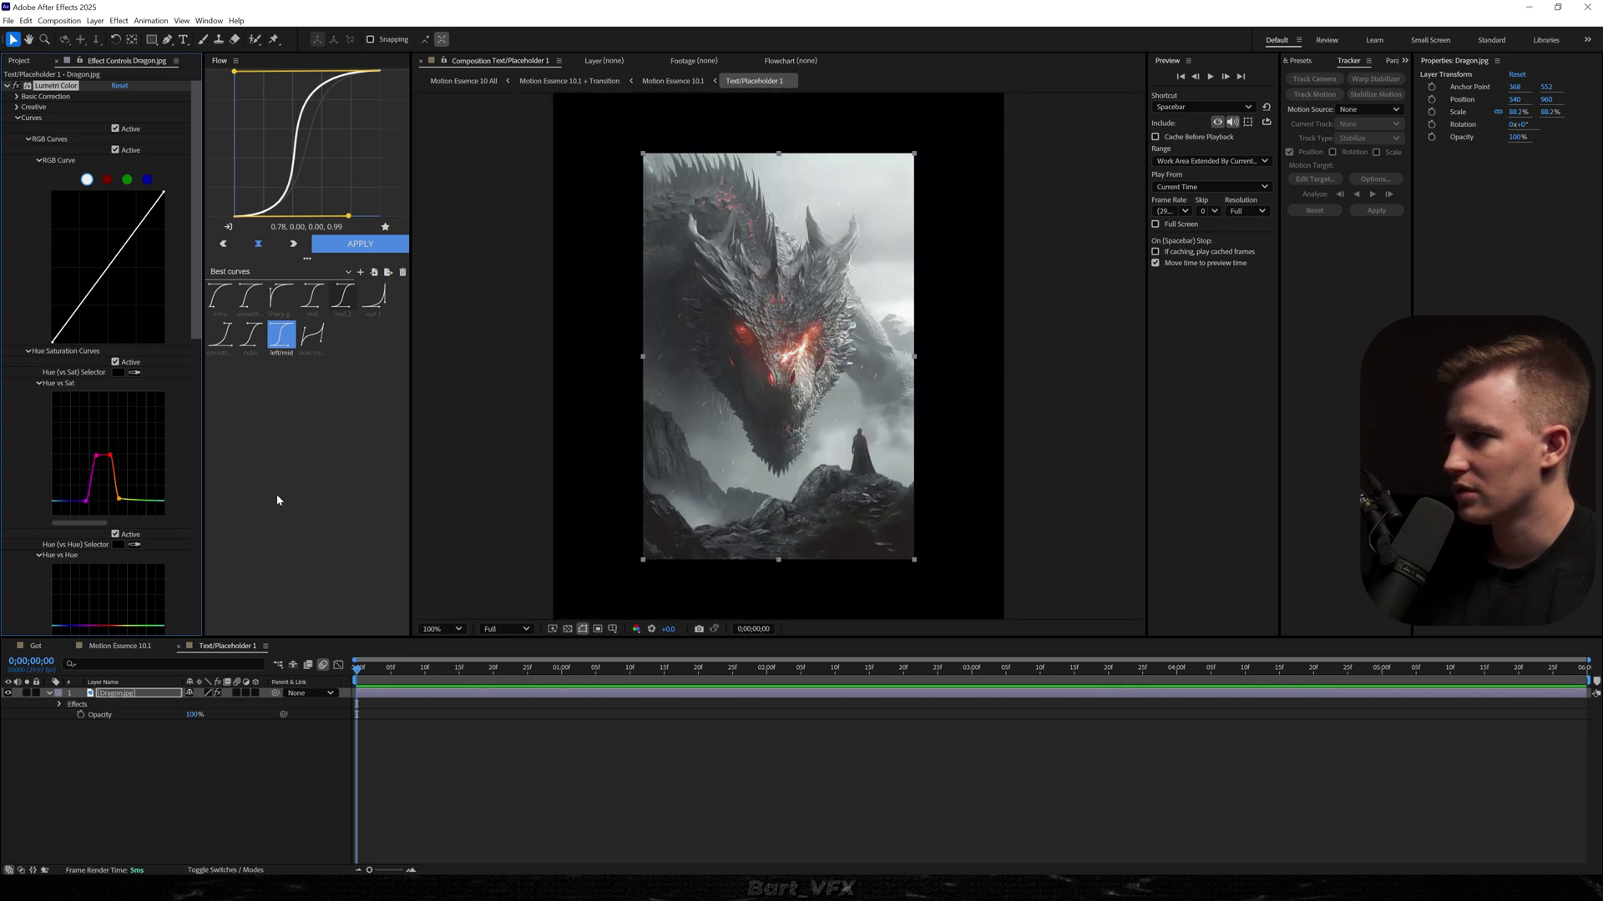
# - Add contrast to Dragon.jpg by pulling down the shadows of the Lumetri RGB curve and adjusting its highlights
pyautogui.moveTo(195, 98)
pyautogui.mouseDown()
pyautogui.moveTo(211, 216)
pyautogui.moveTo(221, 112)
pyautogui.mouseUp()
pyautogui.scroll(1, 101, 284)
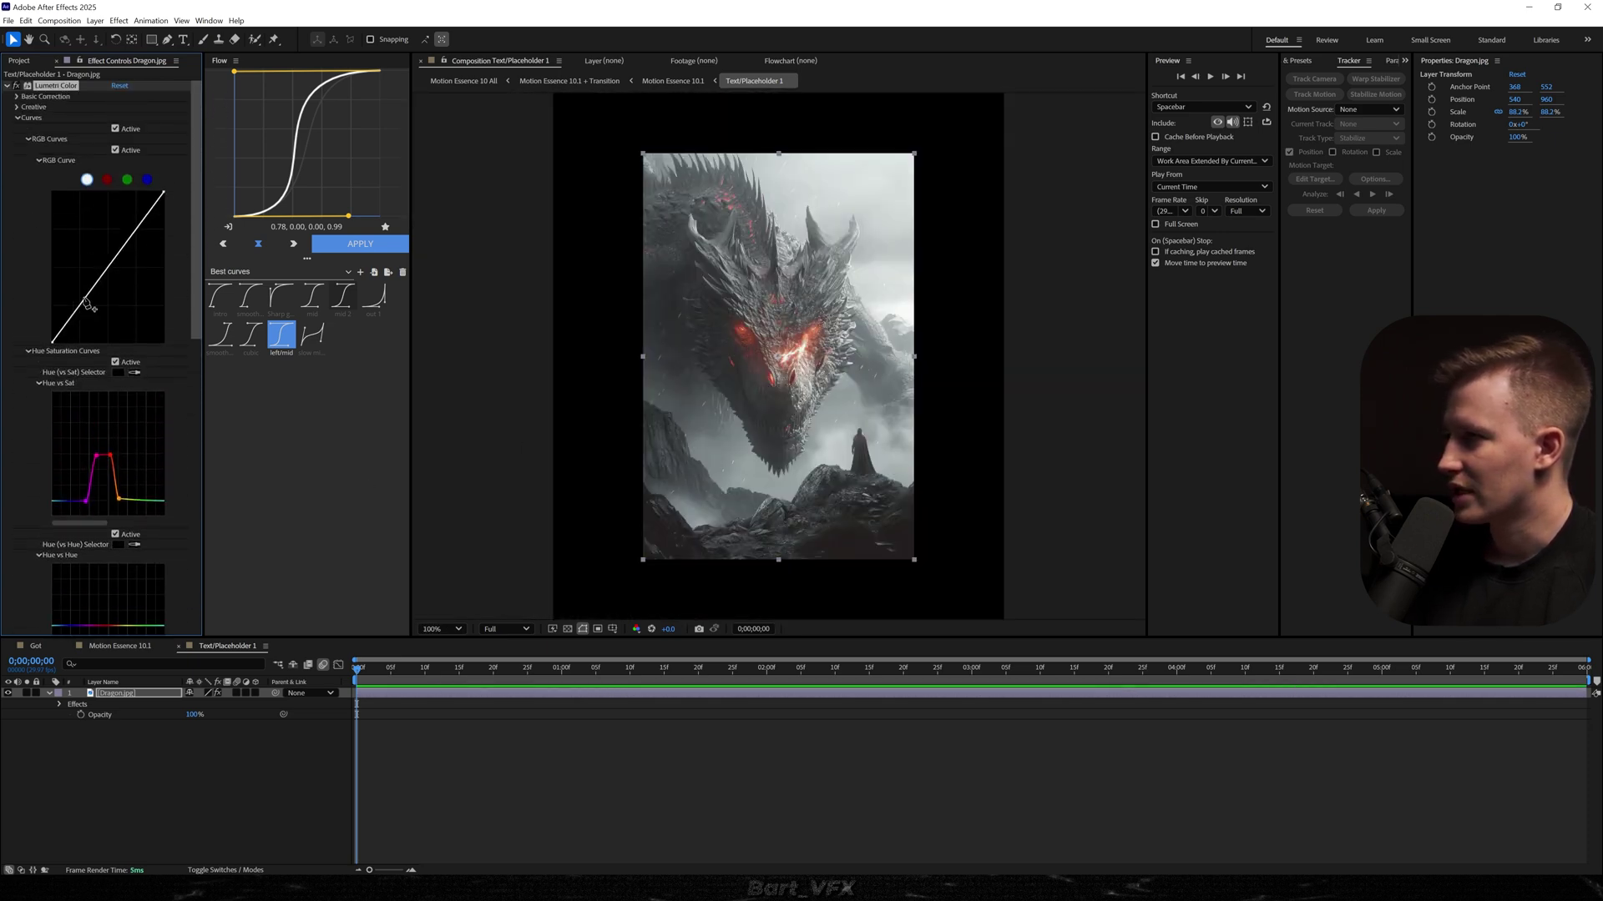
pyautogui.moveTo(83, 298); pyautogui.dragTo(89, 315)
pyautogui.moveTo(141, 232); pyautogui.dragTo(134, 234)
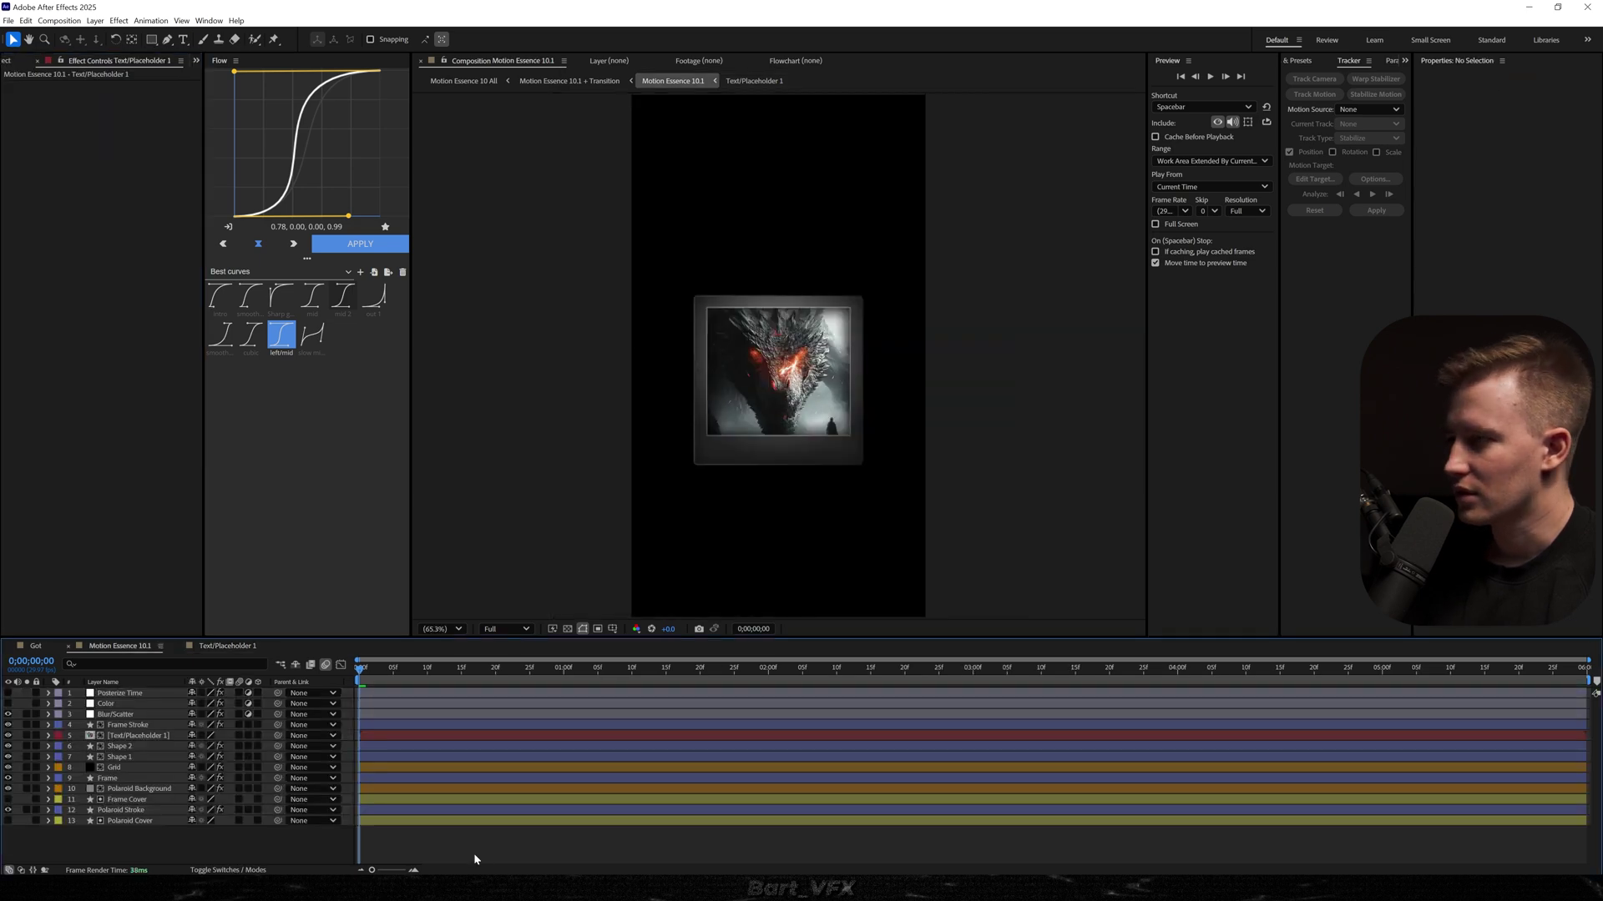
# - Look into the Motion Essence 10.1 + Transition composition, return to Got and add Motion Essence 10.1 as its uppermost layer
pyautogui.press('Tab')
pyautogui.click(209, 813)
pyautogui.click(372, 727)
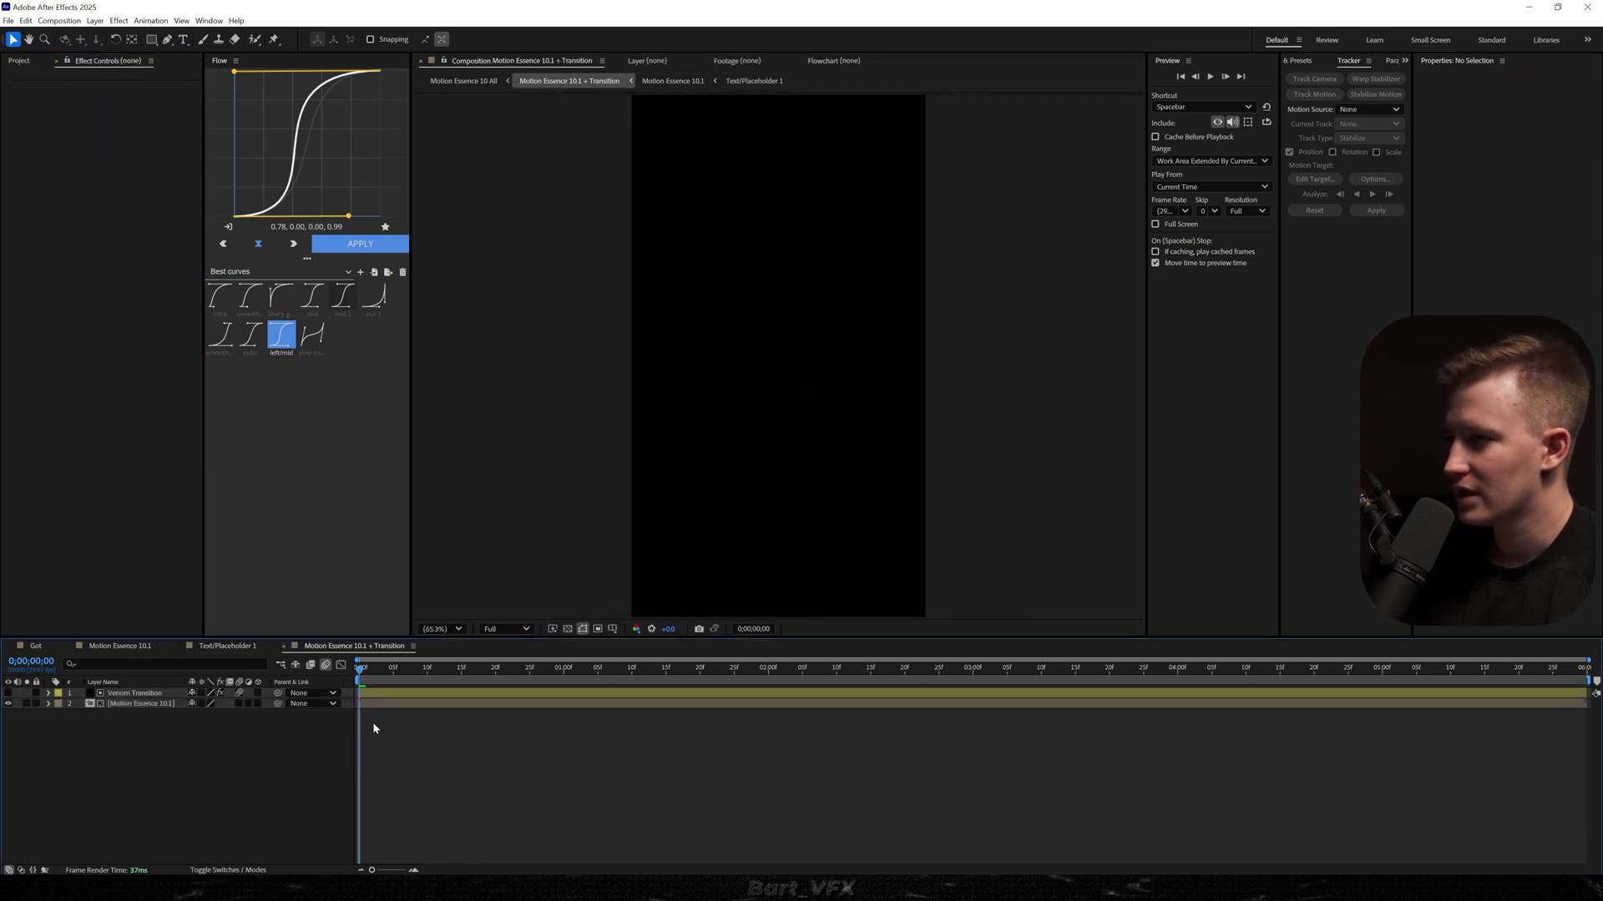
pyautogui.hotkey('alt', 'shift', '.')
pyautogui.click(10, 61)
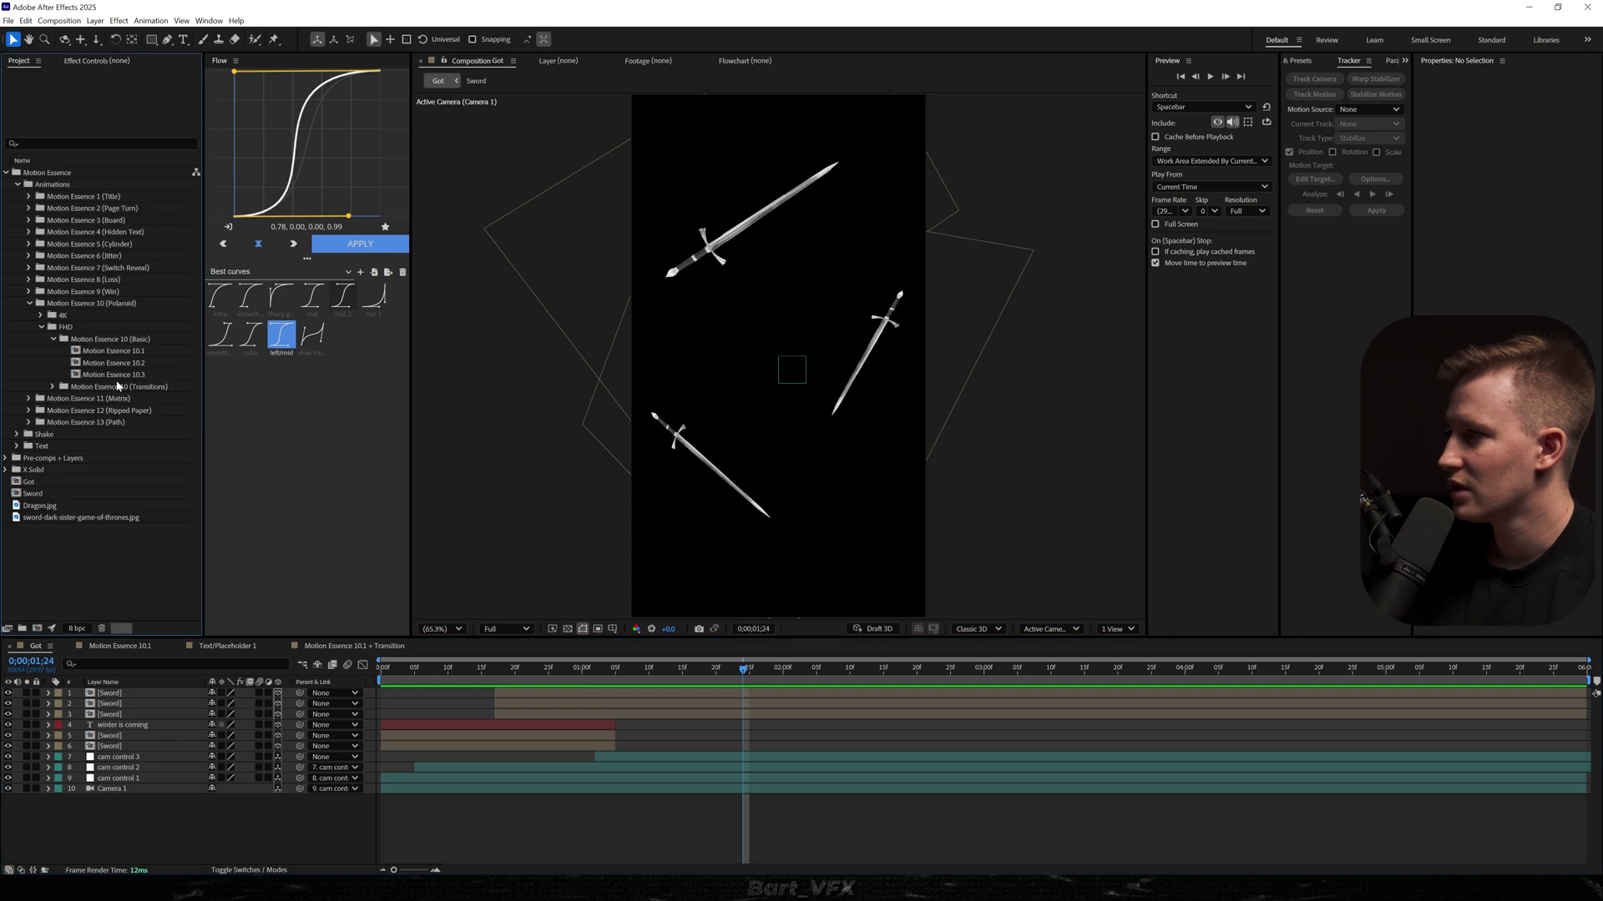
pyautogui.moveTo(113, 351); pyautogui.dragTo(544, 688)
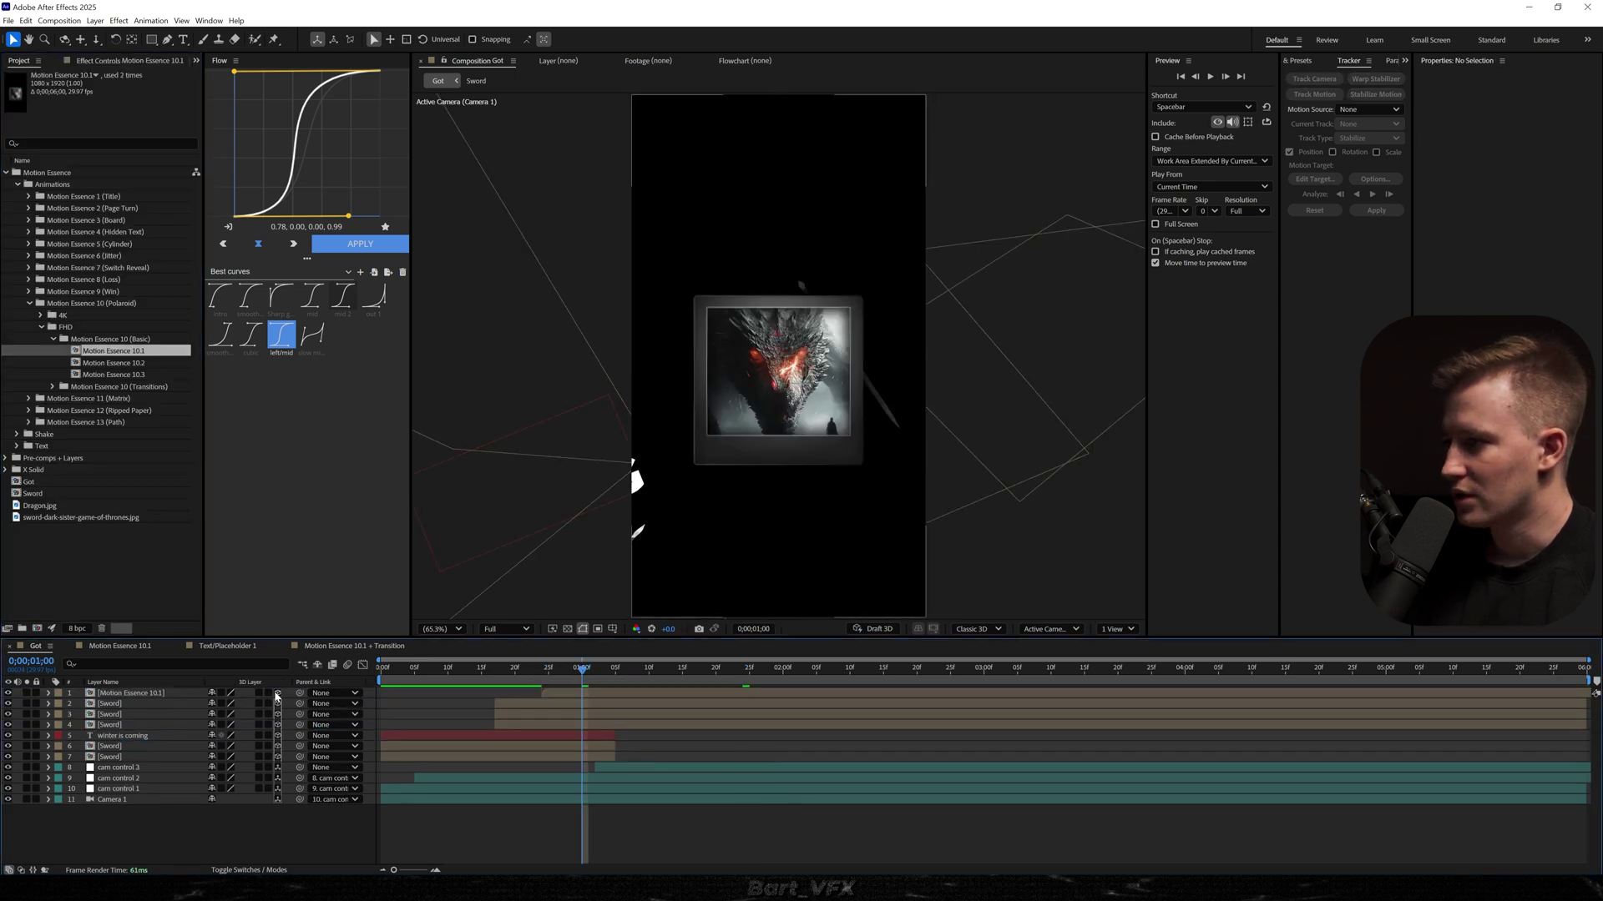
# - Make Motion Essence 10.1 a 3D layer, position it among the three swords at about 2670, 885, 1095 and tilt it to match the camera
pyautogui.click(277, 693)
pyautogui.click(117, 694)
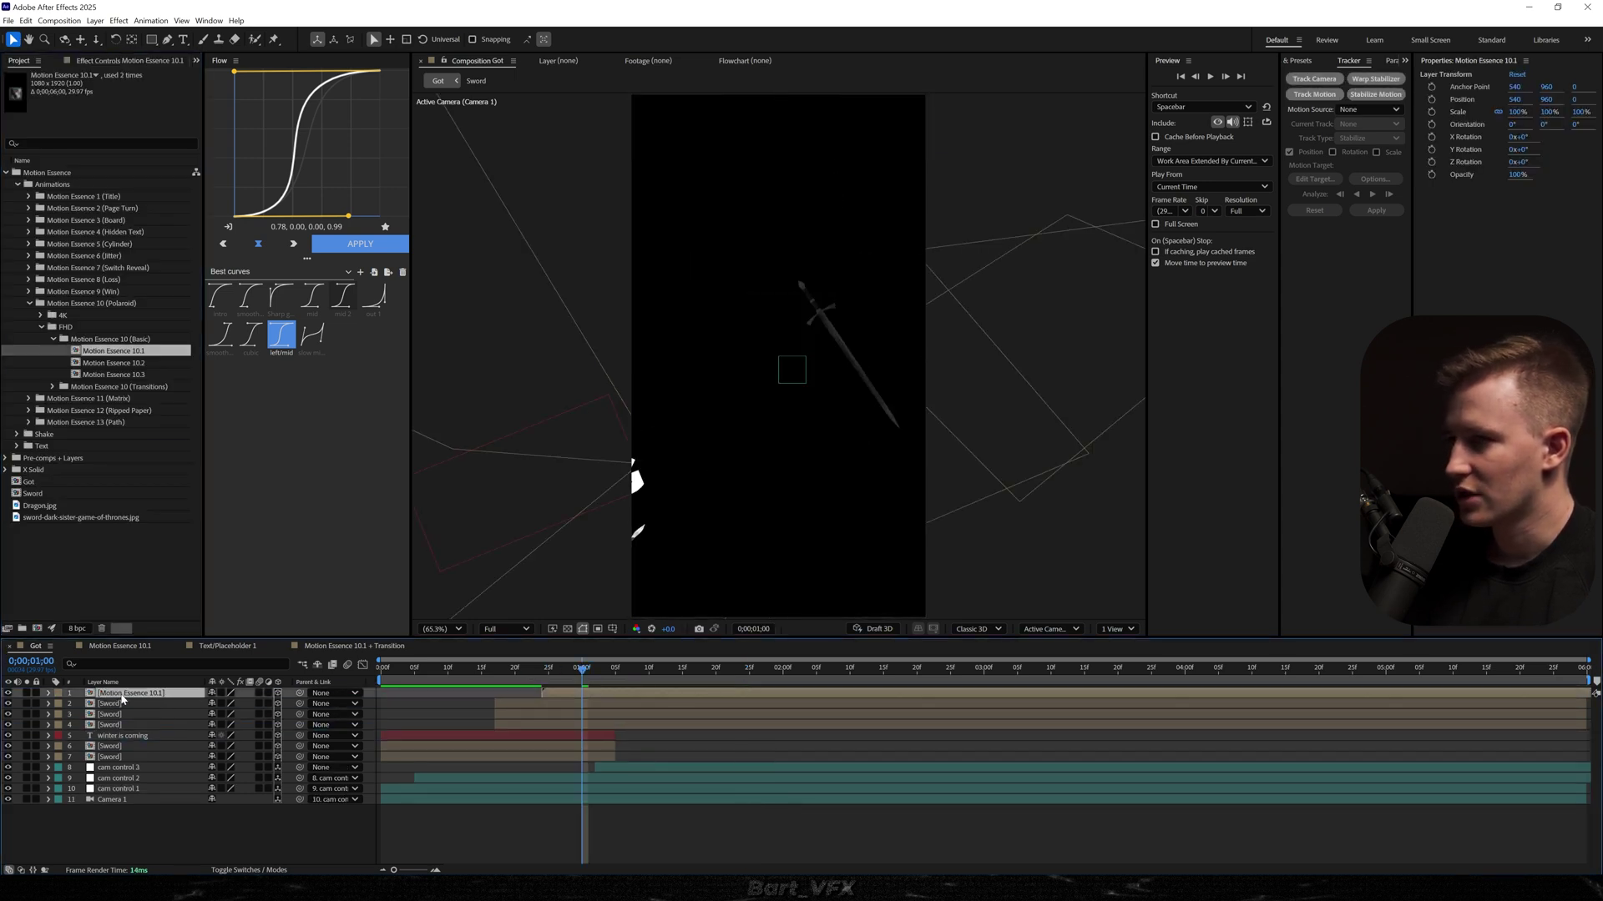
pyautogui.press('r')
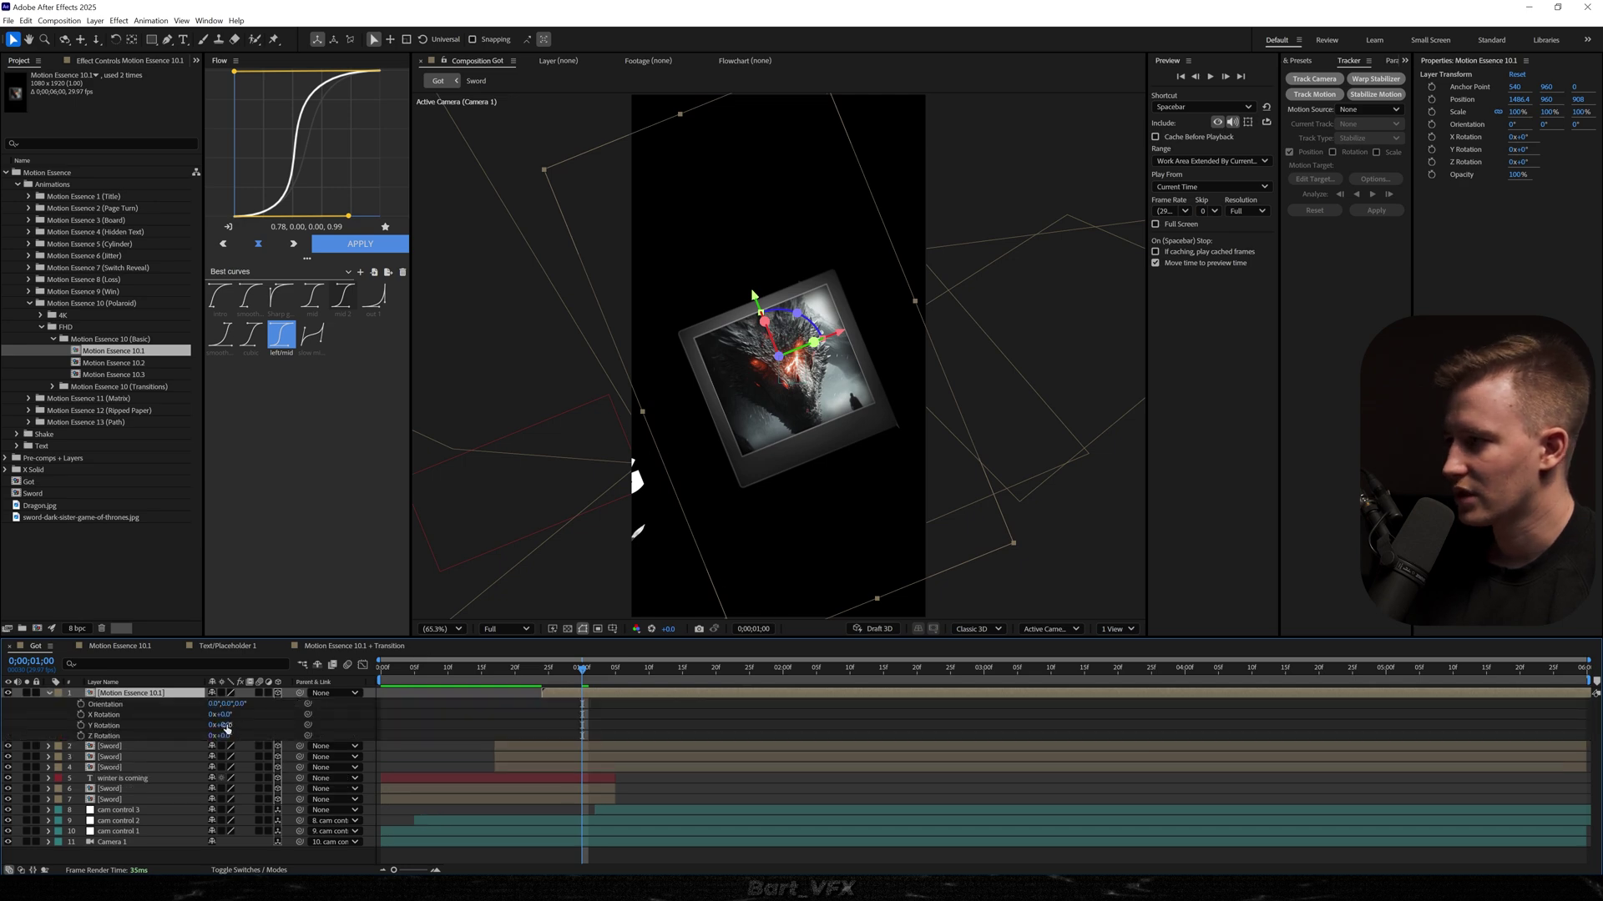
pyautogui.moveTo(221, 725); pyautogui.dragTo(229, 726)
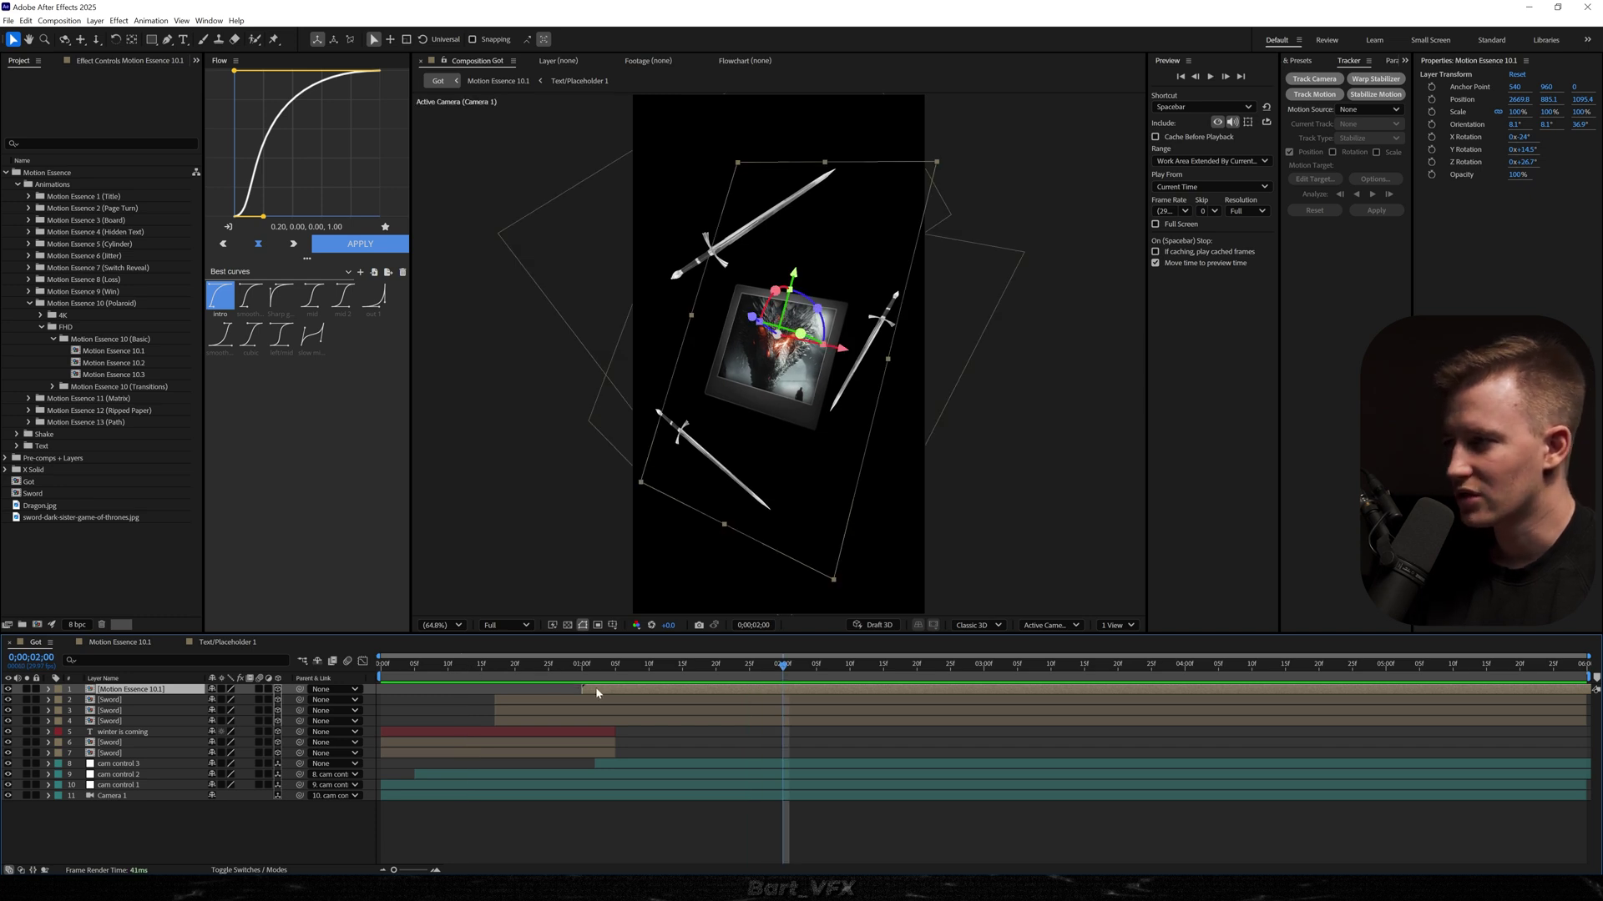
# - Add Motion Essence 10.1 + Transition from the FHD transitions folder to Got, starting at the one-second mark
pyautogui.click(52, 386)
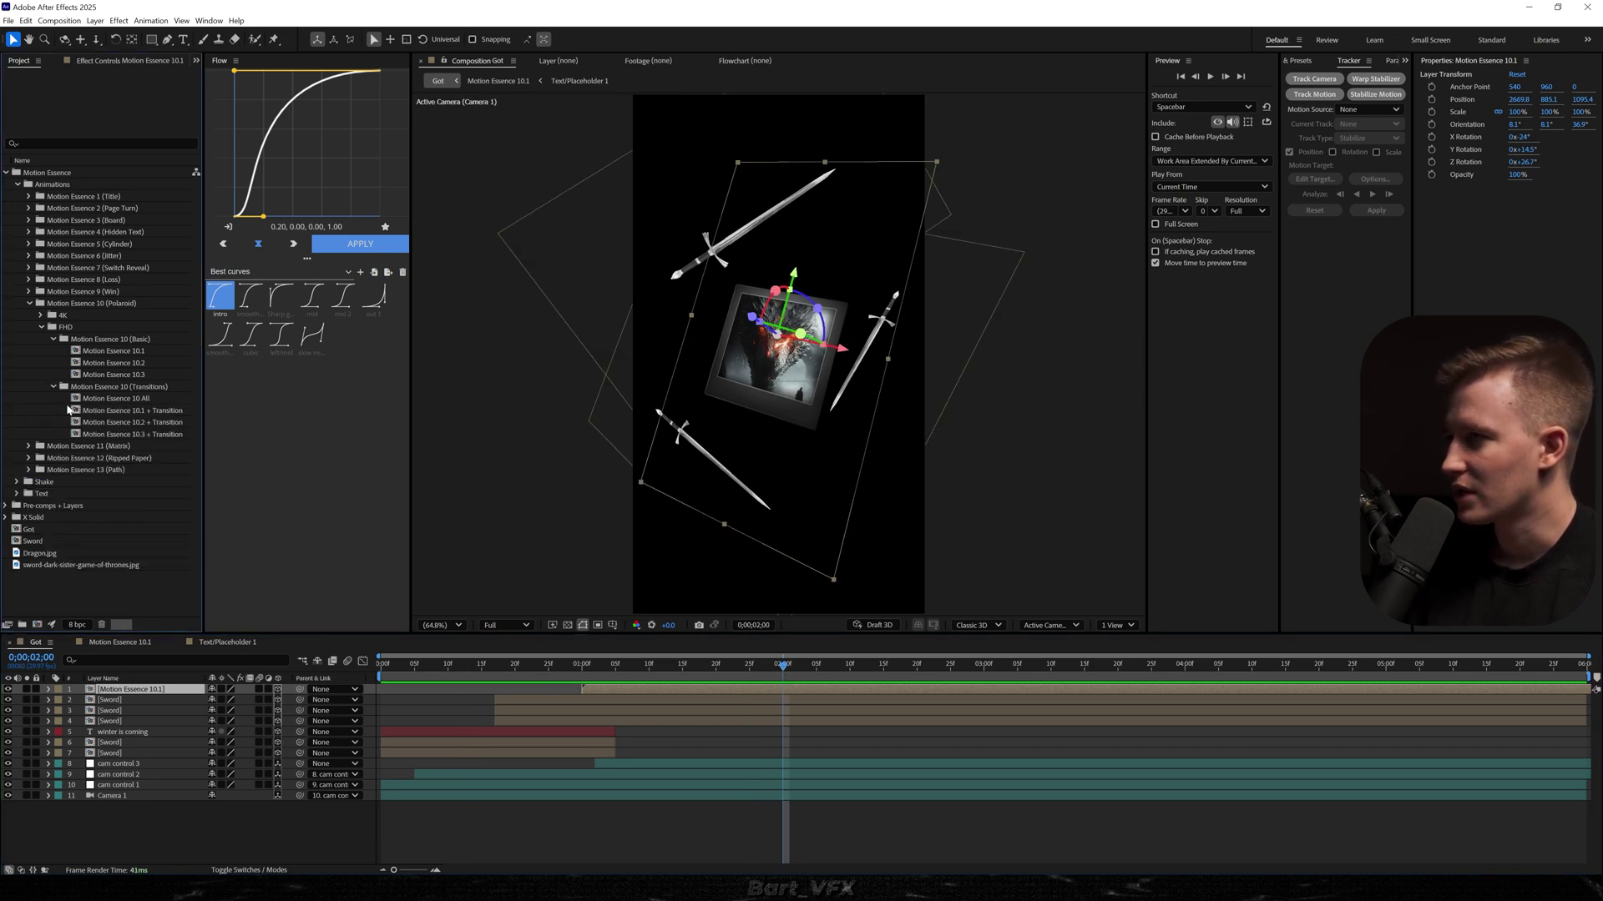
pyautogui.click(123, 414)
pyautogui.moveTo(109, 410); pyautogui.dragTo(584, 693)
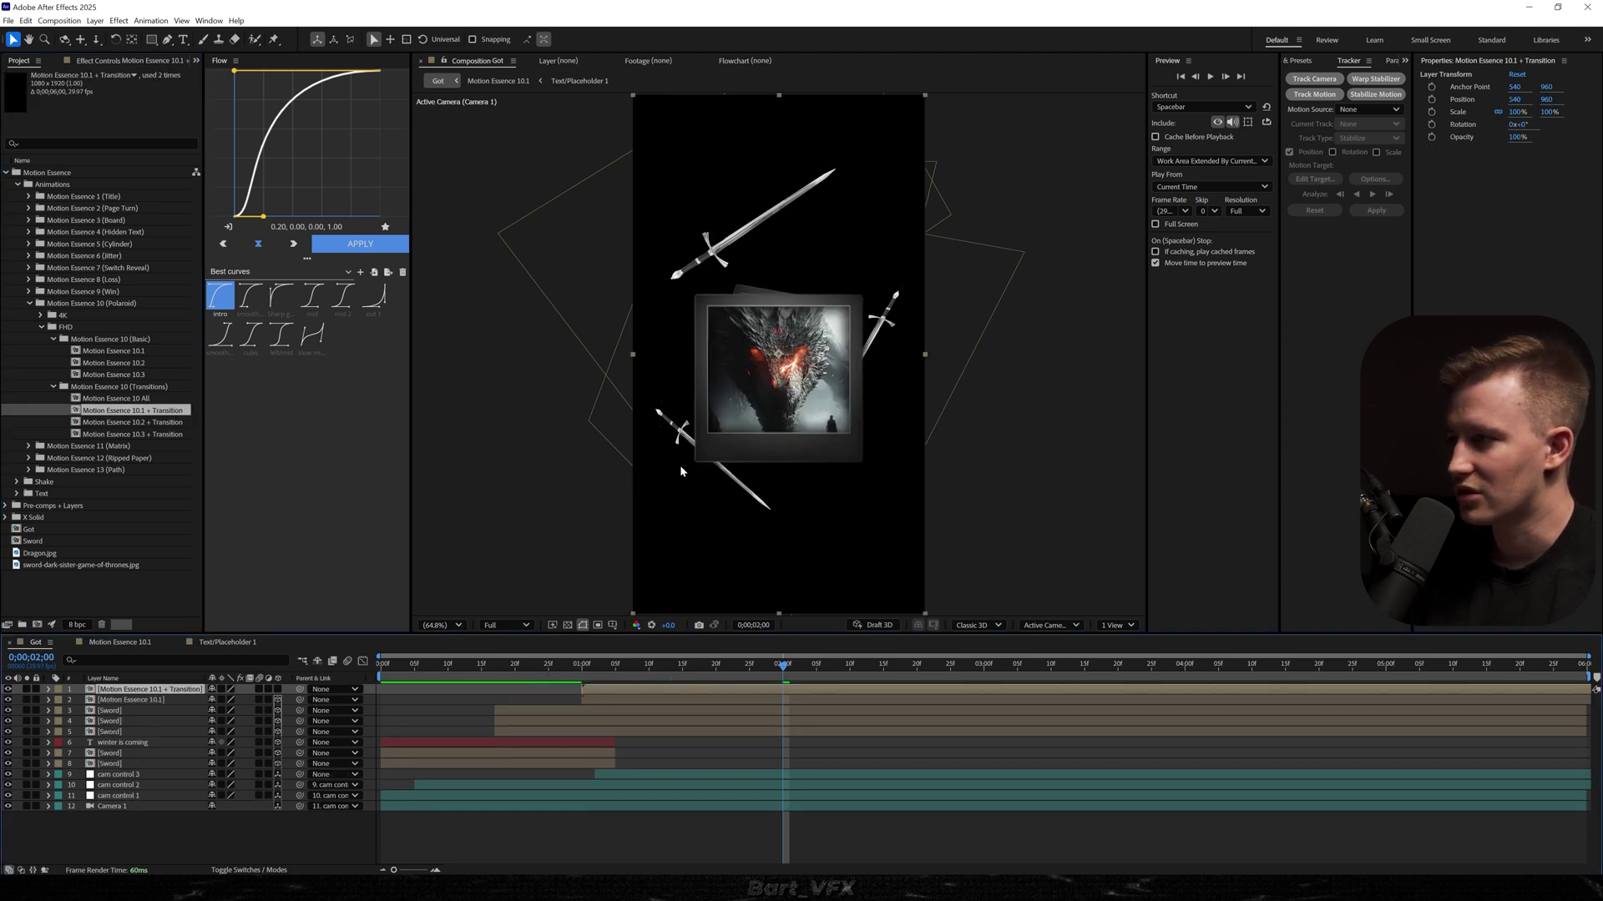
# - Copy the Motion Essence 10.1 layer's transform onto the 3D Motion Essence 10.1 + Transition layer, and delete the Motion Essence 10.1 layer
pyautogui.click(133, 700)
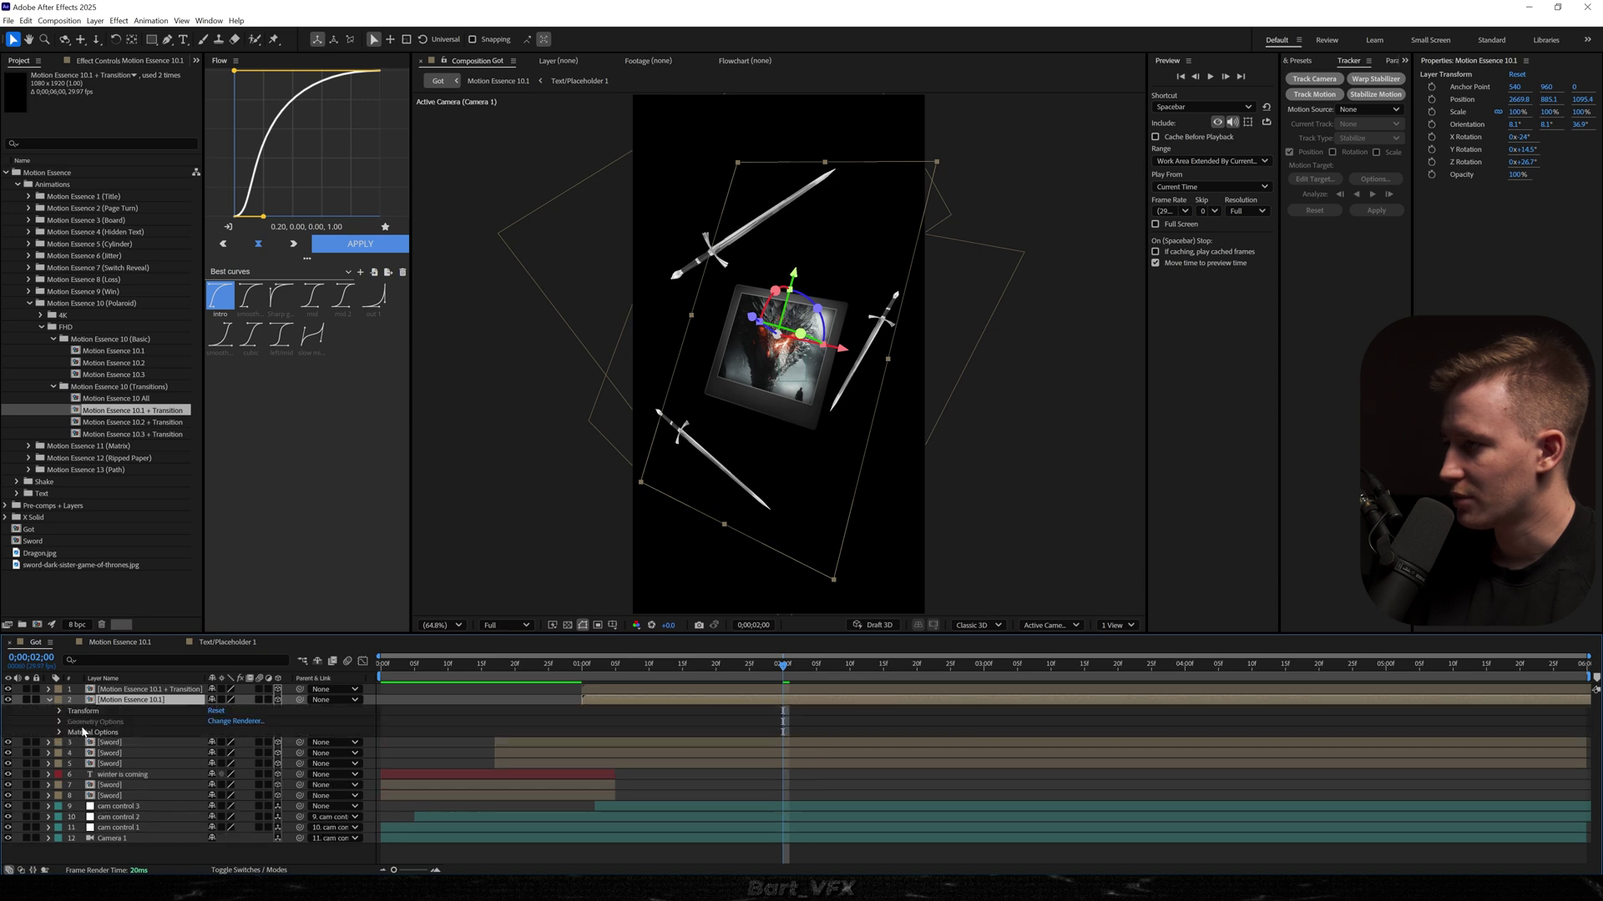
pyautogui.click(48, 699)
pyautogui.hotkey('ctrl', 'Up')
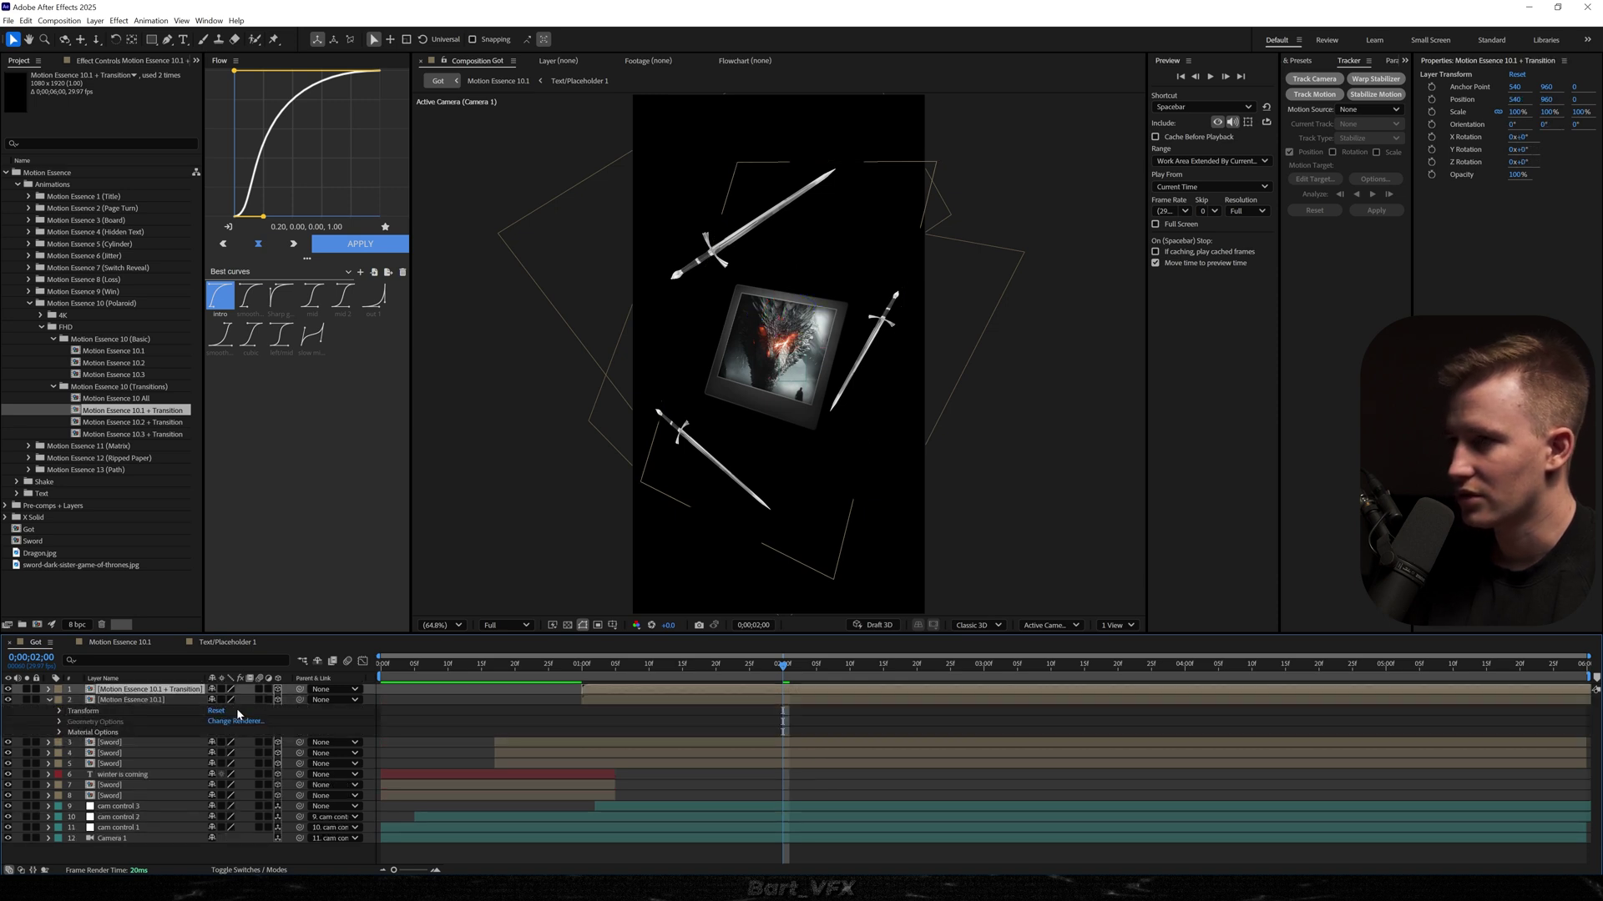
pyautogui.click(261, 700)
pyautogui.click(597, 701)
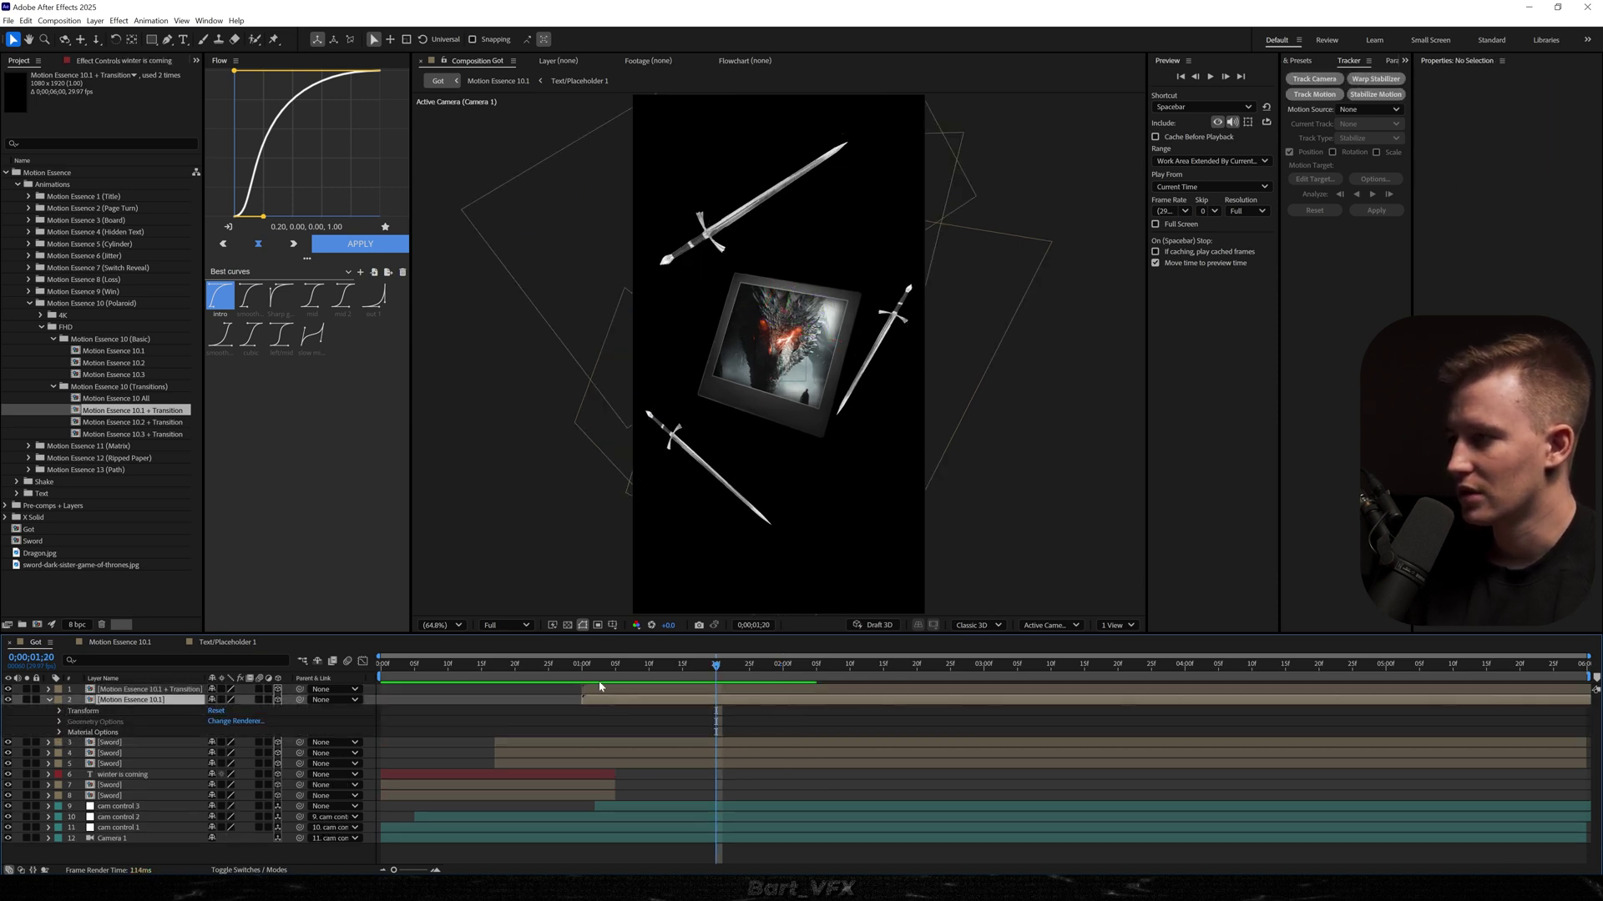
pyautogui.press('Delete')
# - Delay the cam control 3 layer to start at about 0;00;01;13 and preview the timing with the polaroid transition
pyautogui.click(559, 680)
pyautogui.press('space')
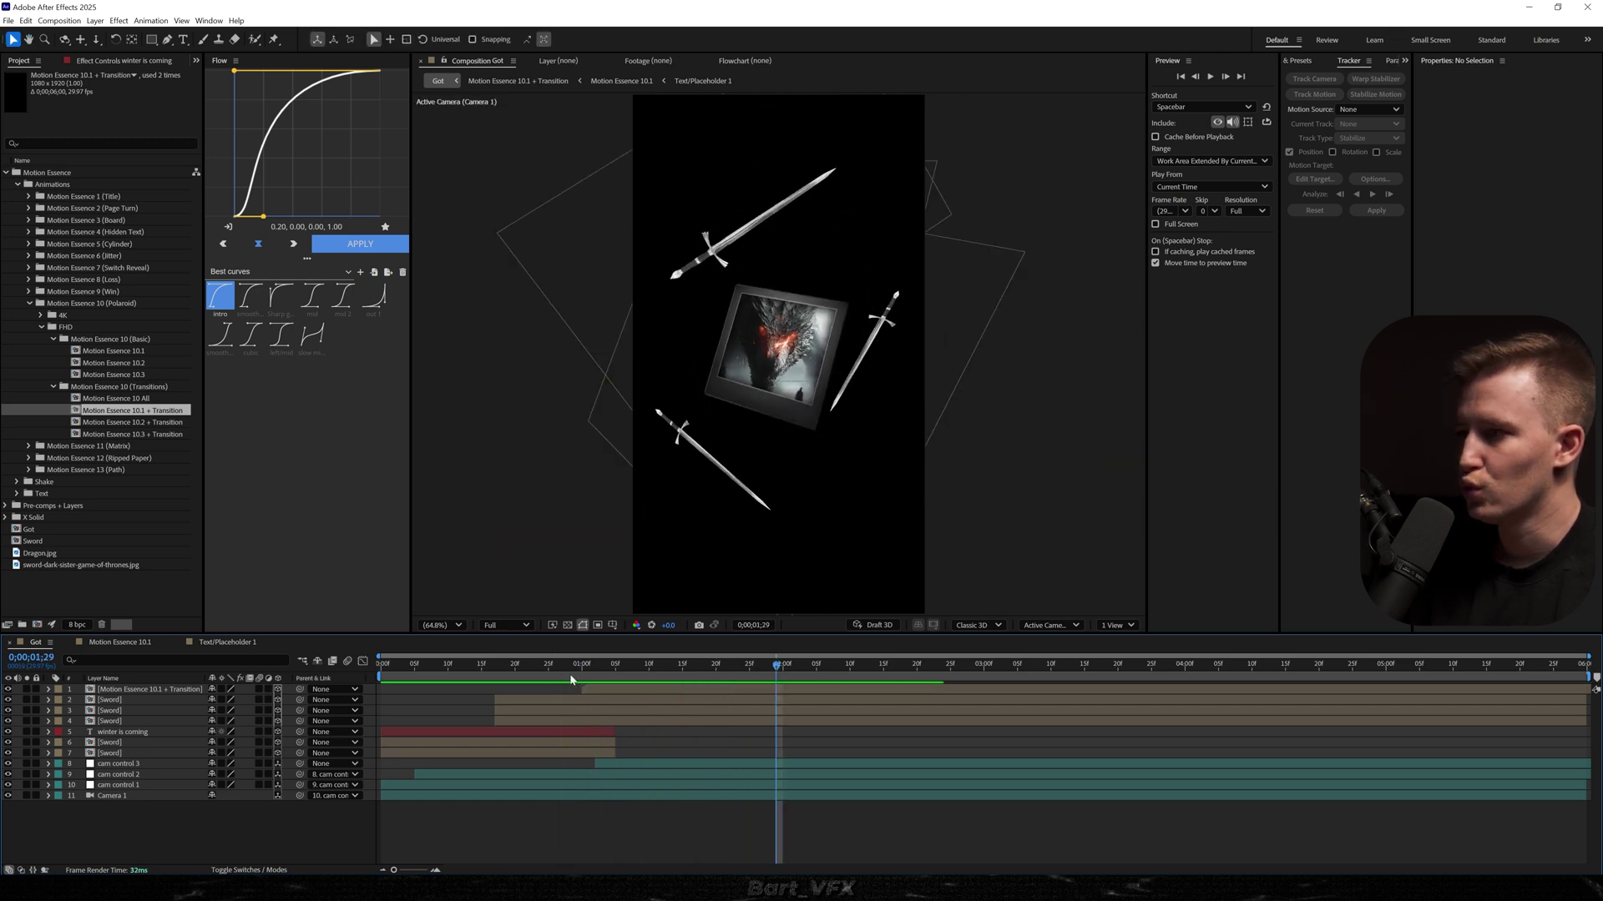
pyautogui.click(409, 678)
pyautogui.moveTo(636, 765); pyautogui.dragTo(669, 766)
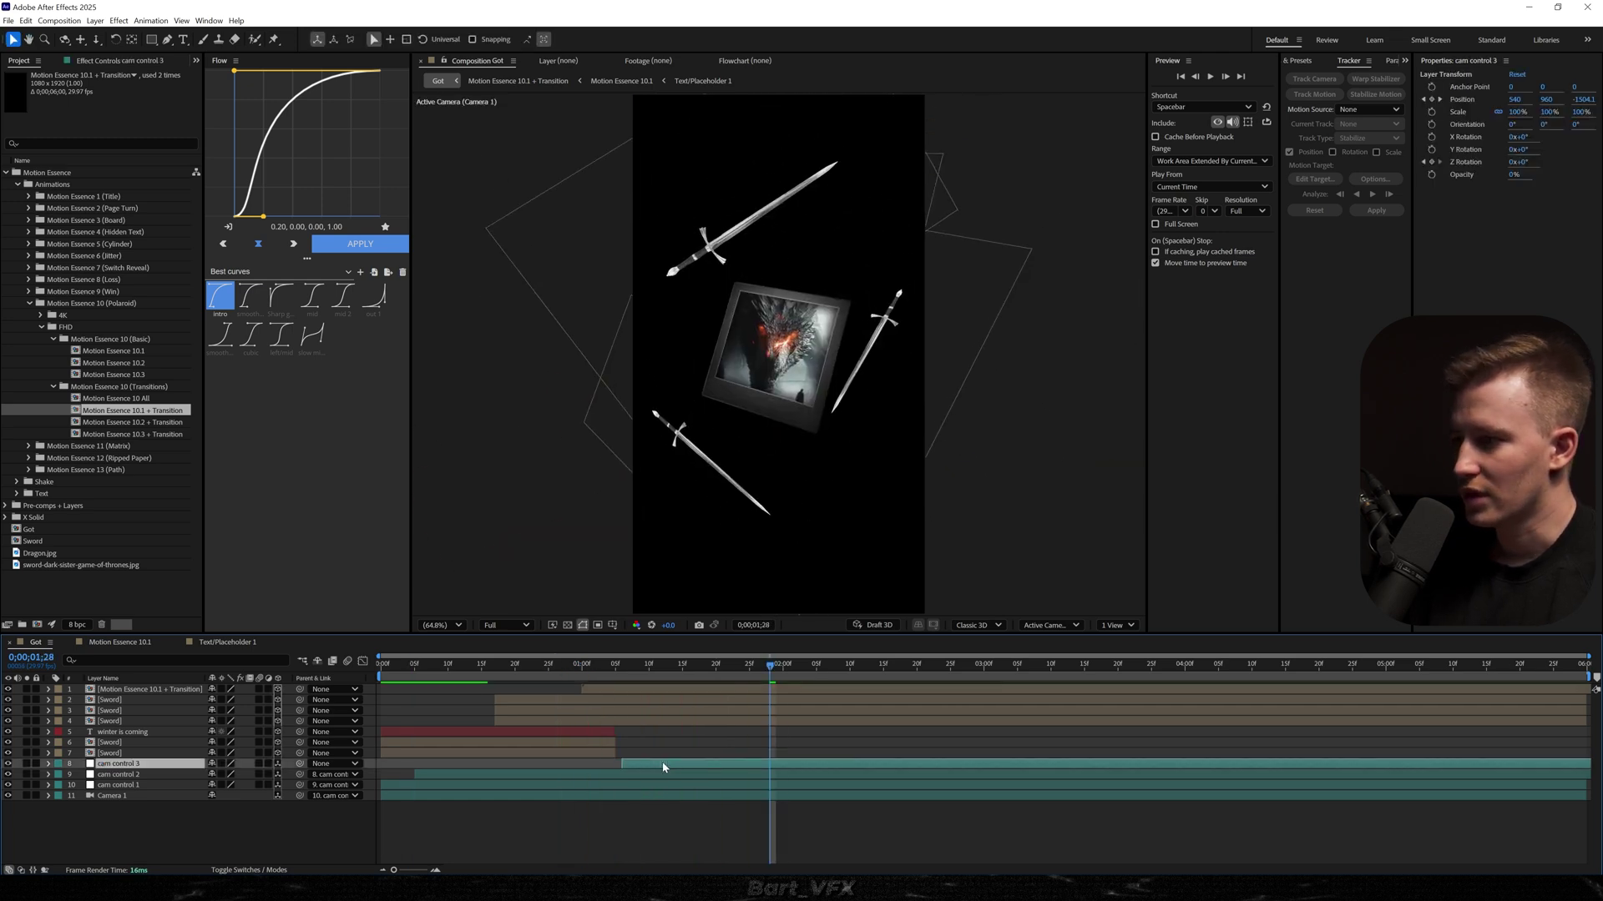
pyautogui.click(555, 665)
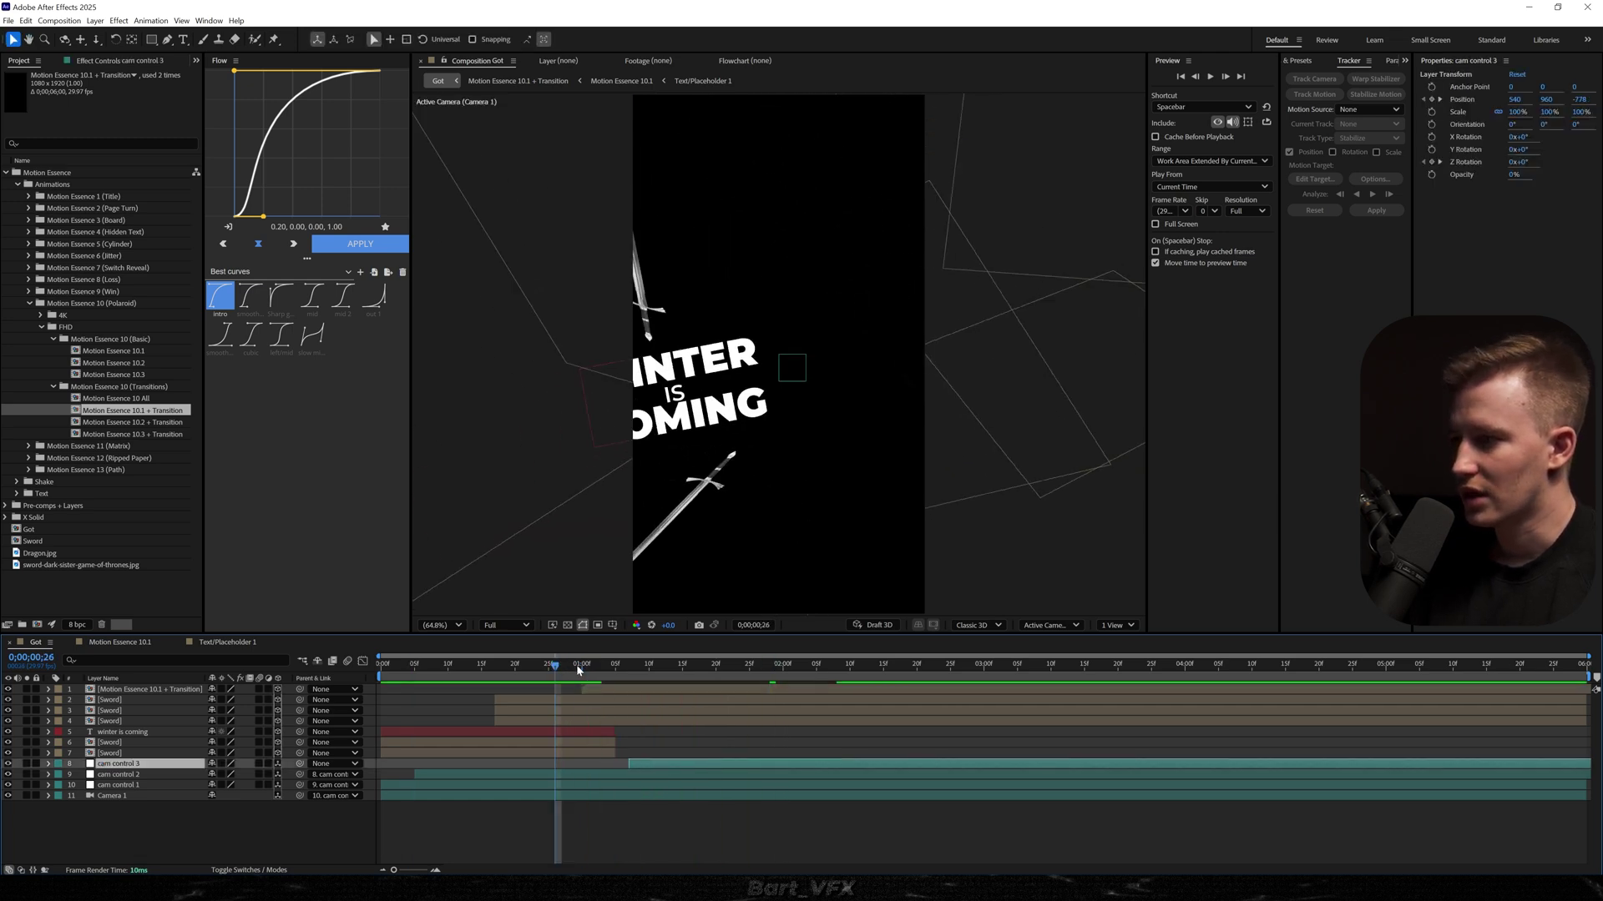
pyautogui.press('space')
pyautogui.click(589, 671)
pyautogui.press('u')
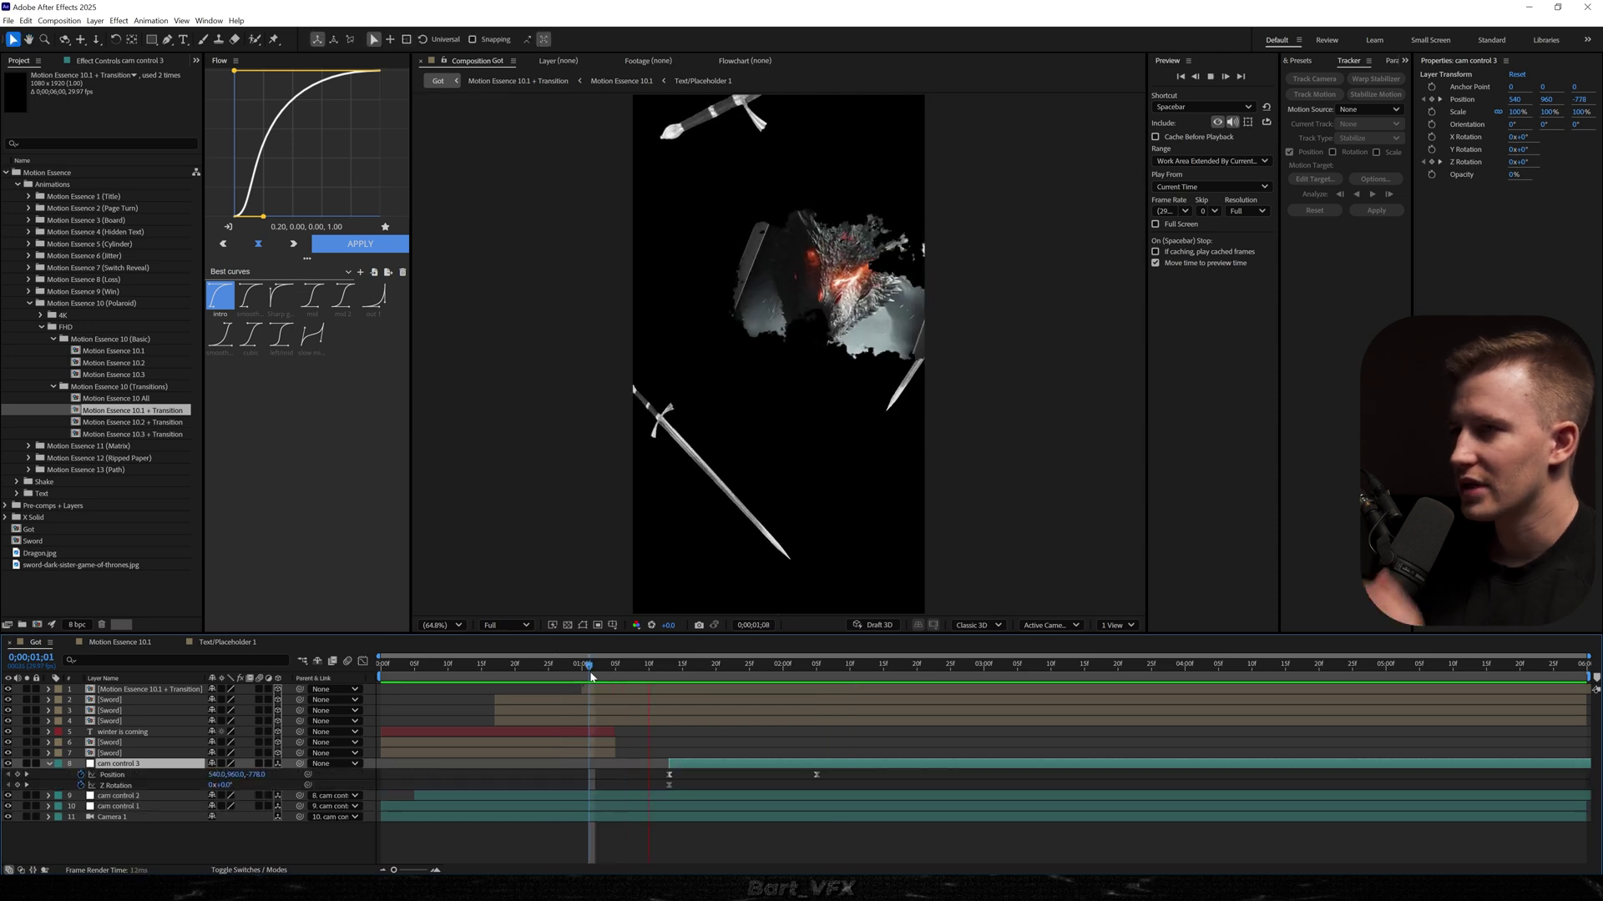
pyautogui.press('Home')
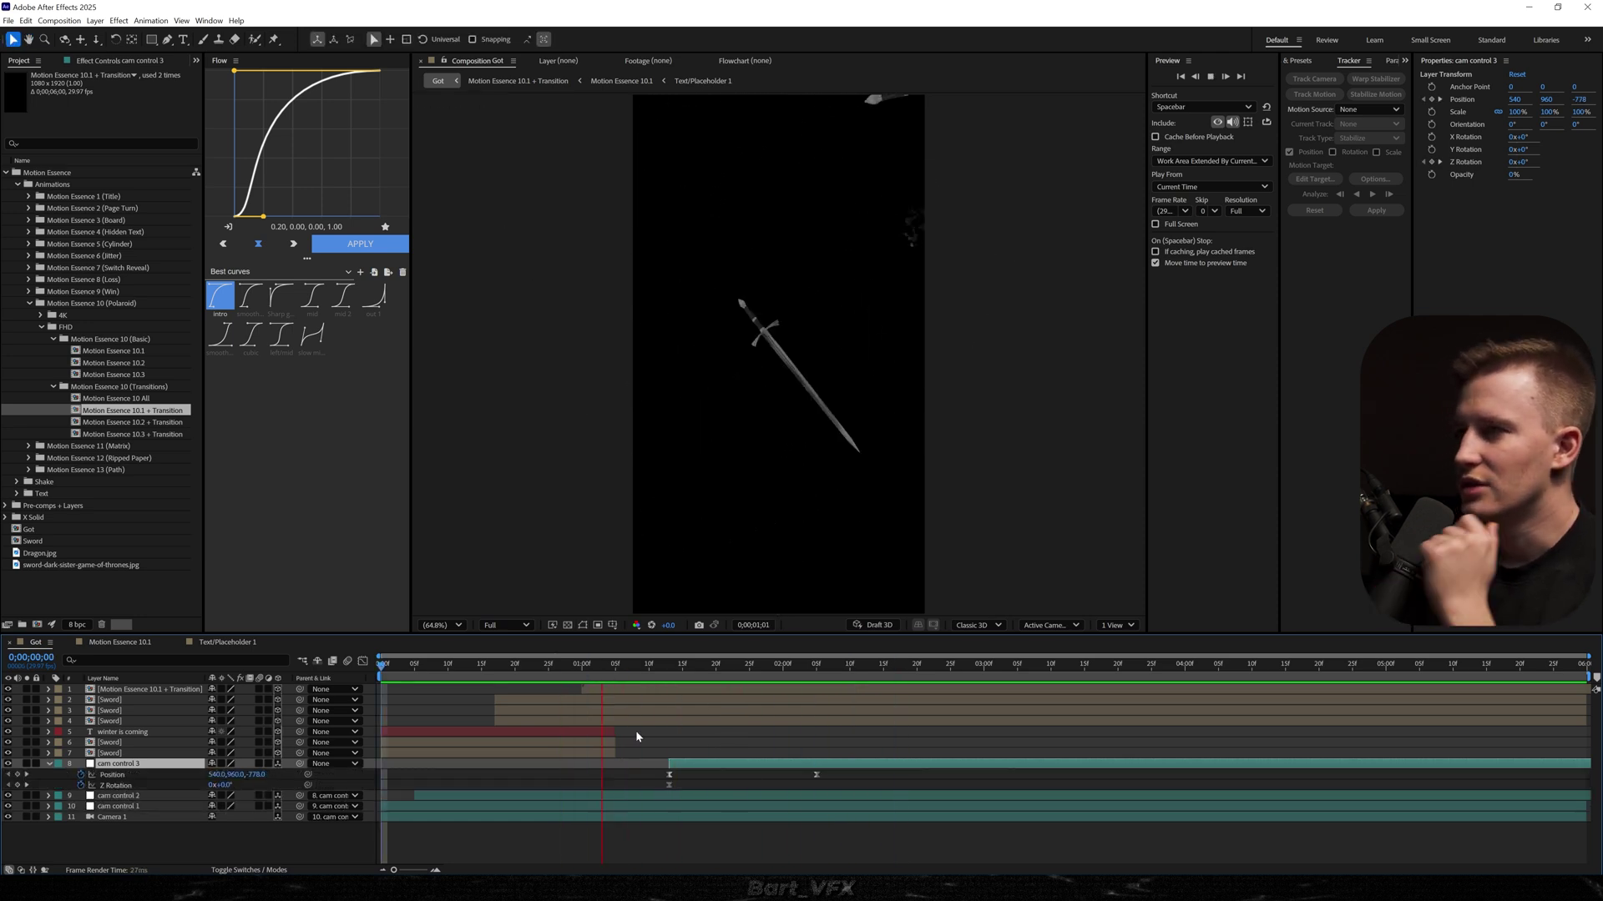
pyautogui.press('space')
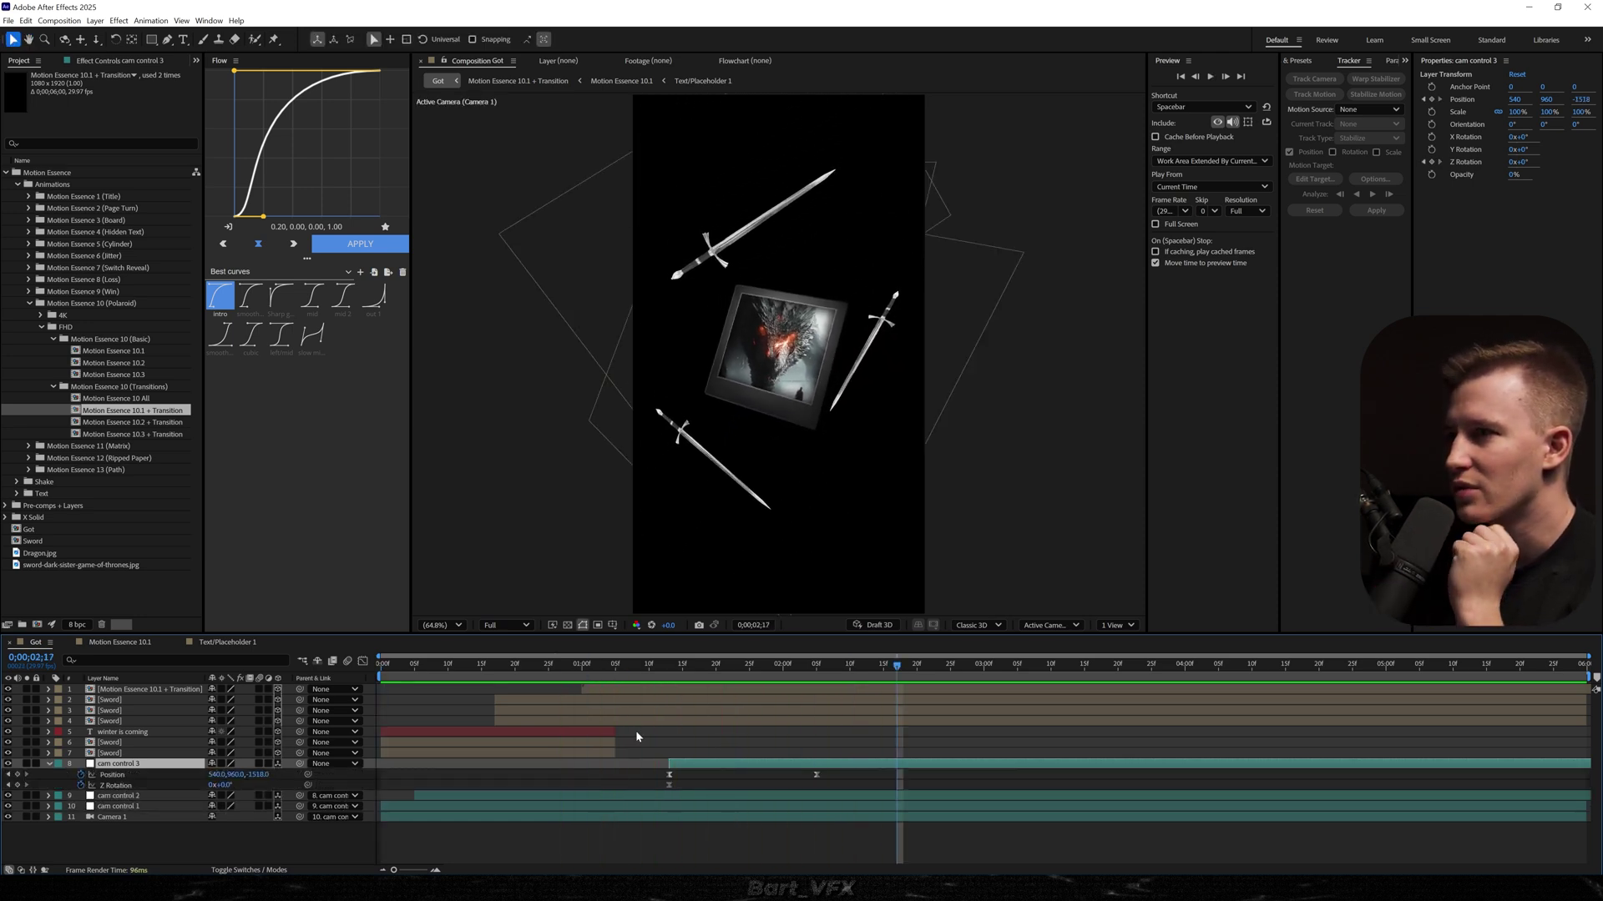
# - Duplicate two of the second-scene Sword layers, move the copies above the polaroid layer and place both at position 2600, 960, 699
pyautogui.moveTo(725, 686); pyautogui.dragTo(715, 686)
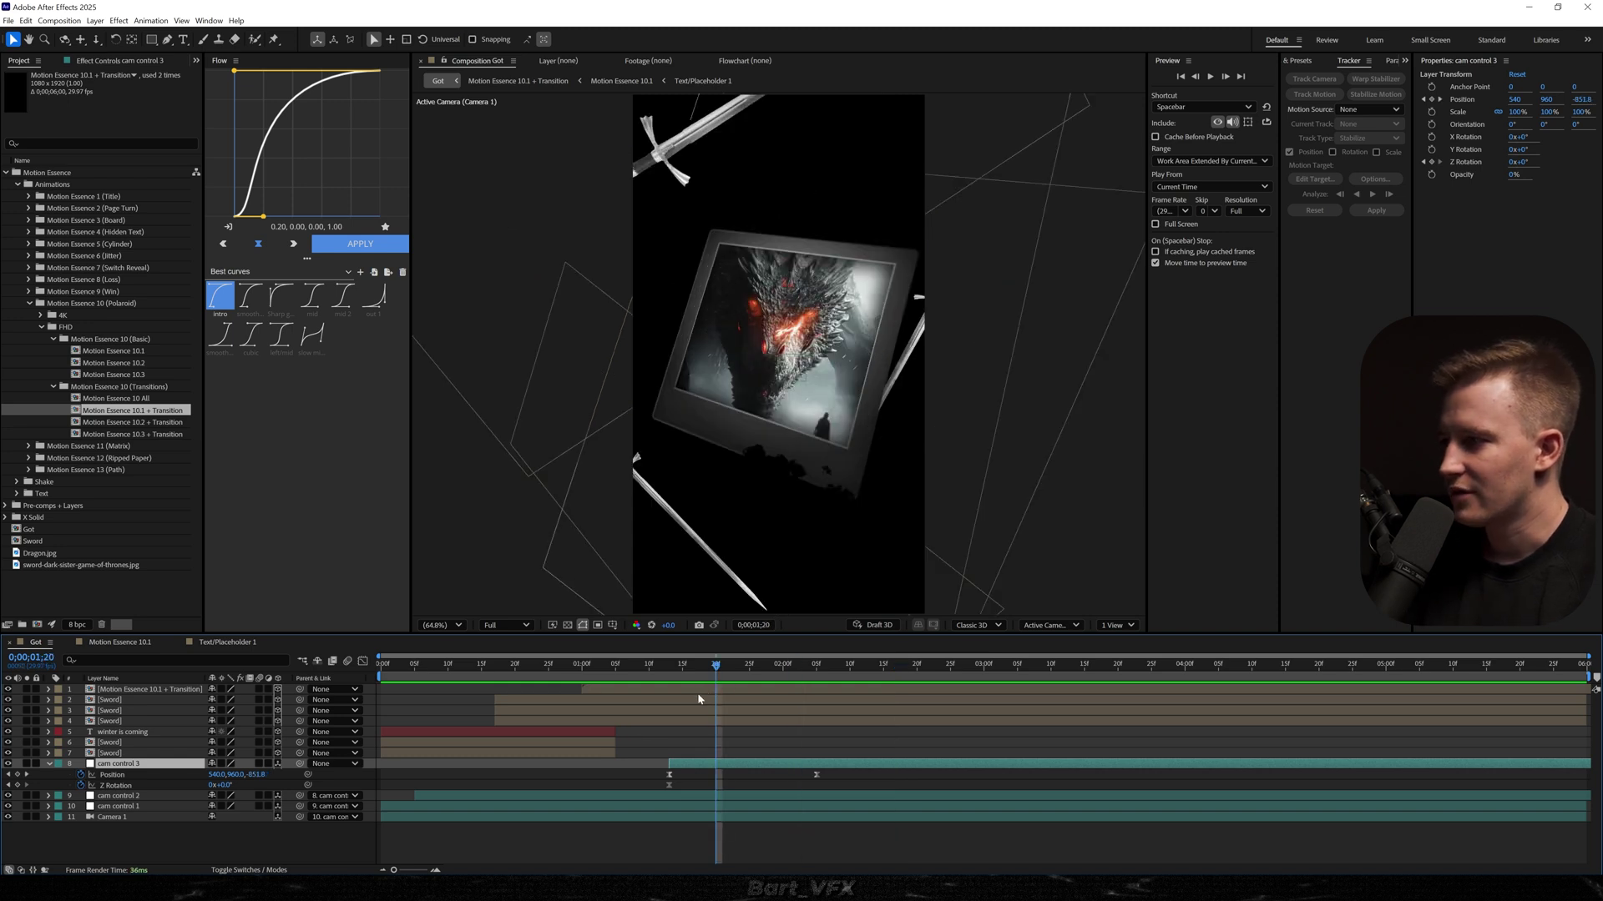
pyautogui.click(696, 710)
pyautogui.click(696, 699)
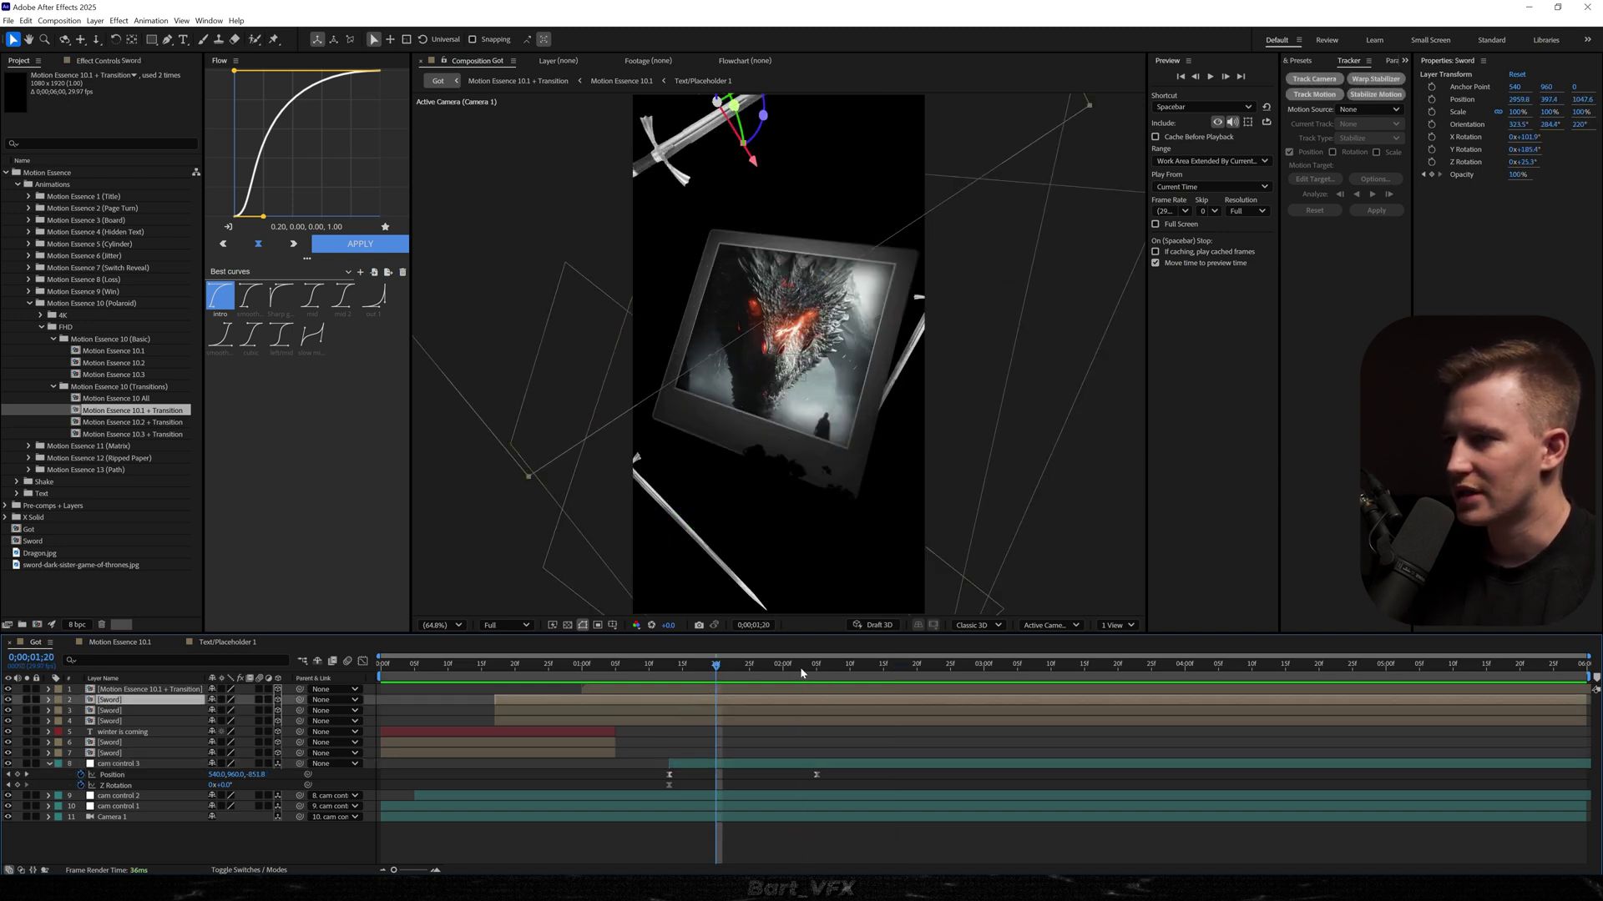
pyautogui.click(831, 666)
pyautogui.keyDown('shift'); pyautogui.click(115, 710); pyautogui.keyUp('shift')
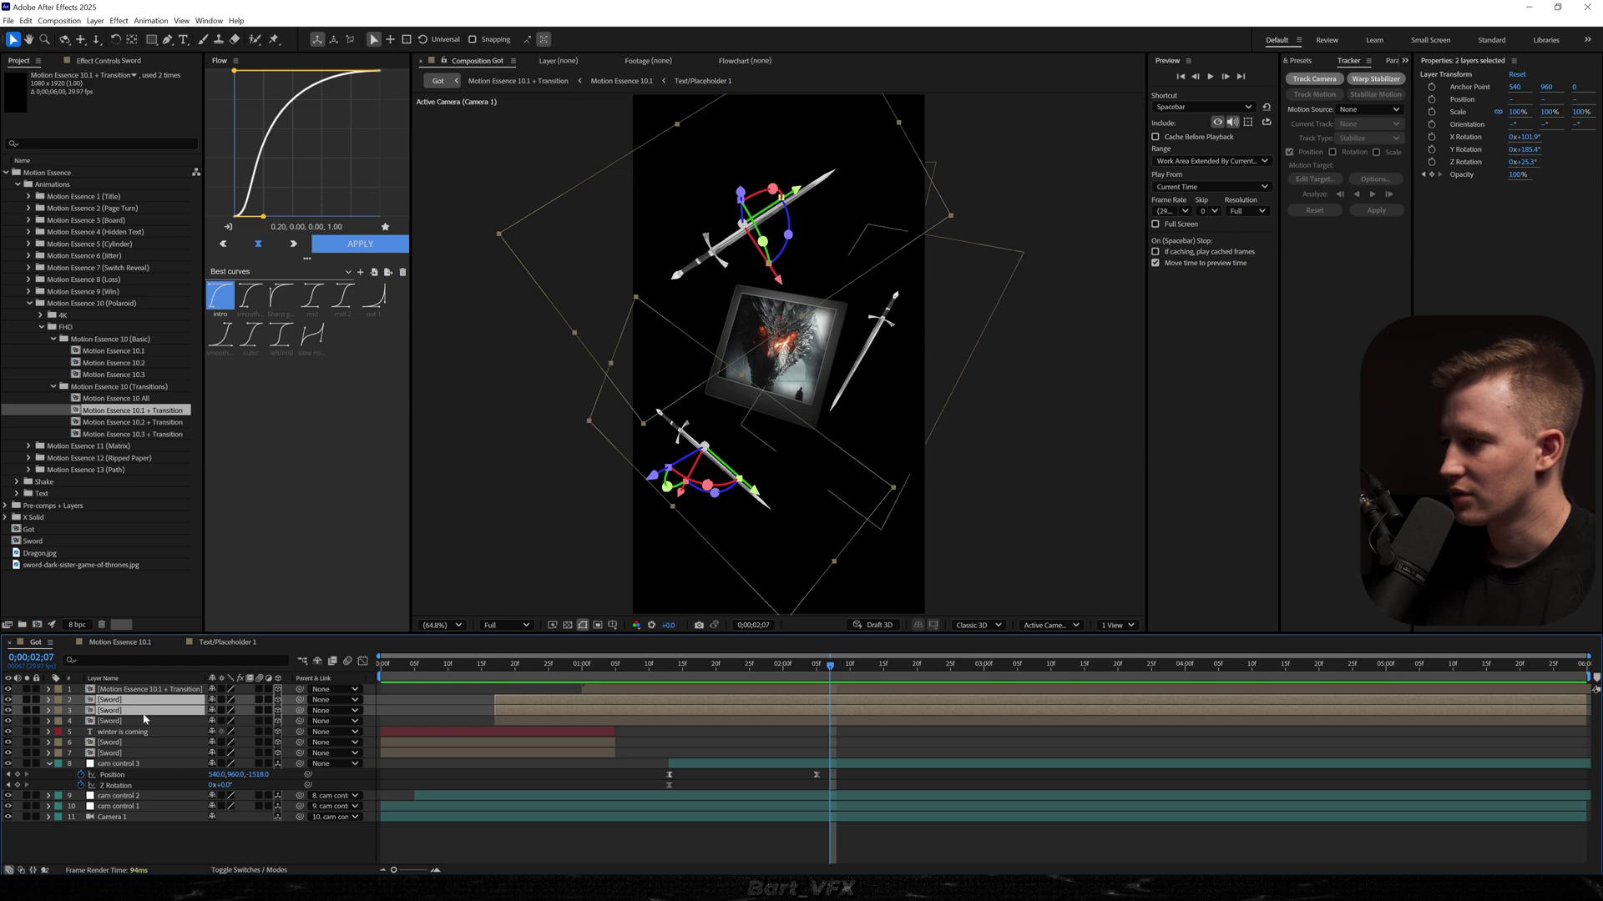
pyautogui.hotkey('ctrl', 'd')
pyautogui.moveTo(131, 705); pyautogui.dragTo(133, 688)
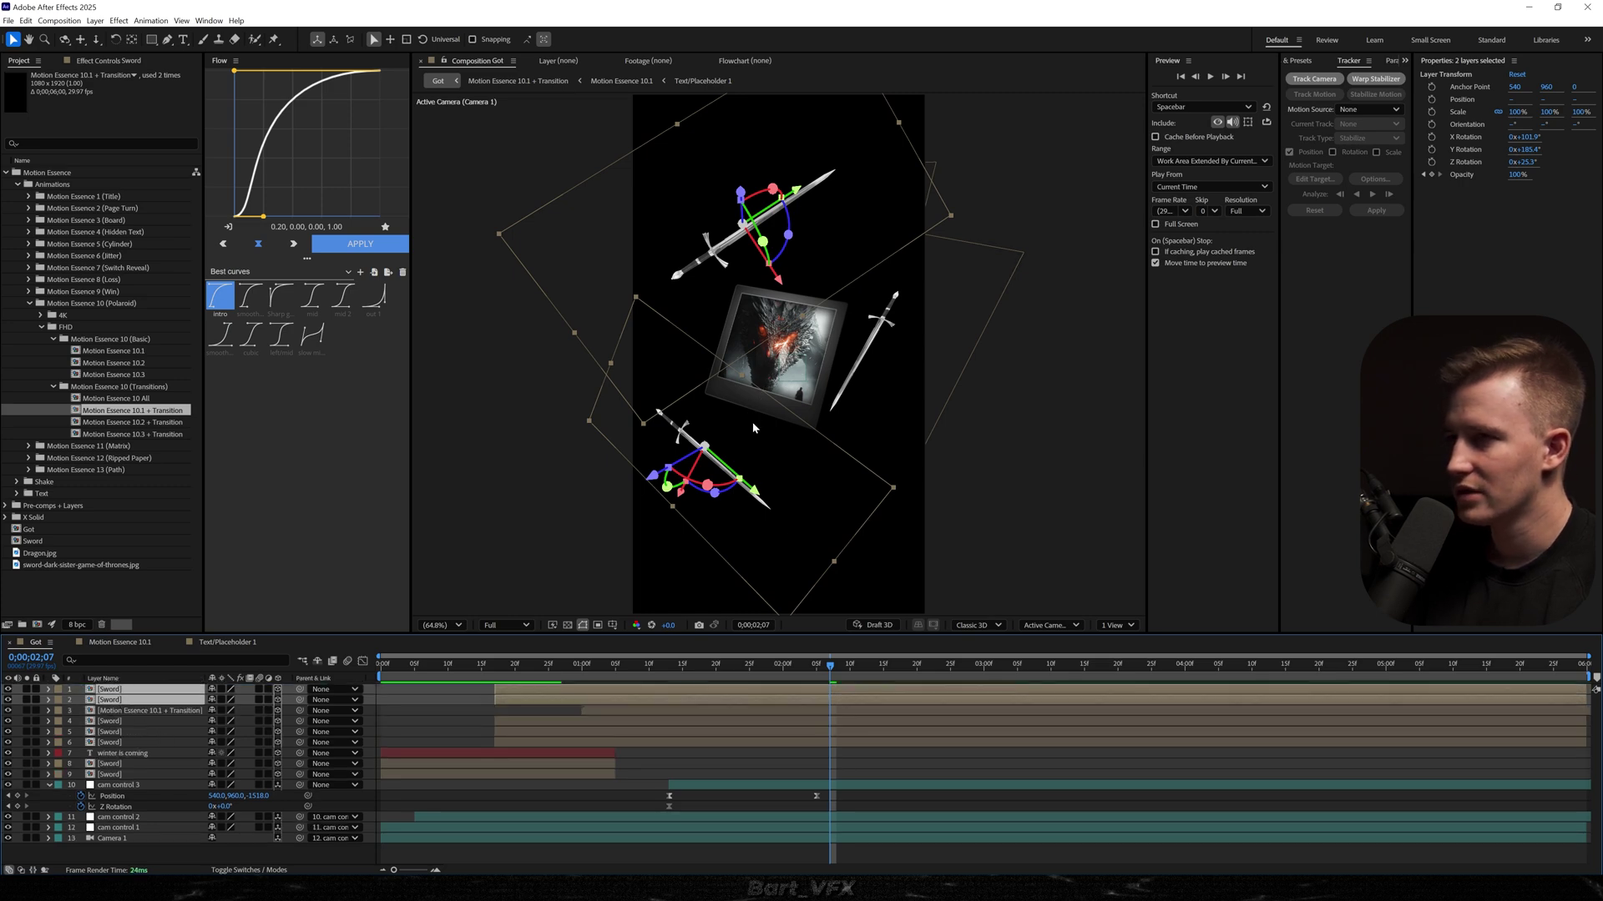
pyautogui.hotkey('ctrl', 'v')
# - Reset the orientation and the X, Y and Z rotation of the lower duplicated Sword layer
pyautogui.click(150, 700)
pyautogui.press('r')
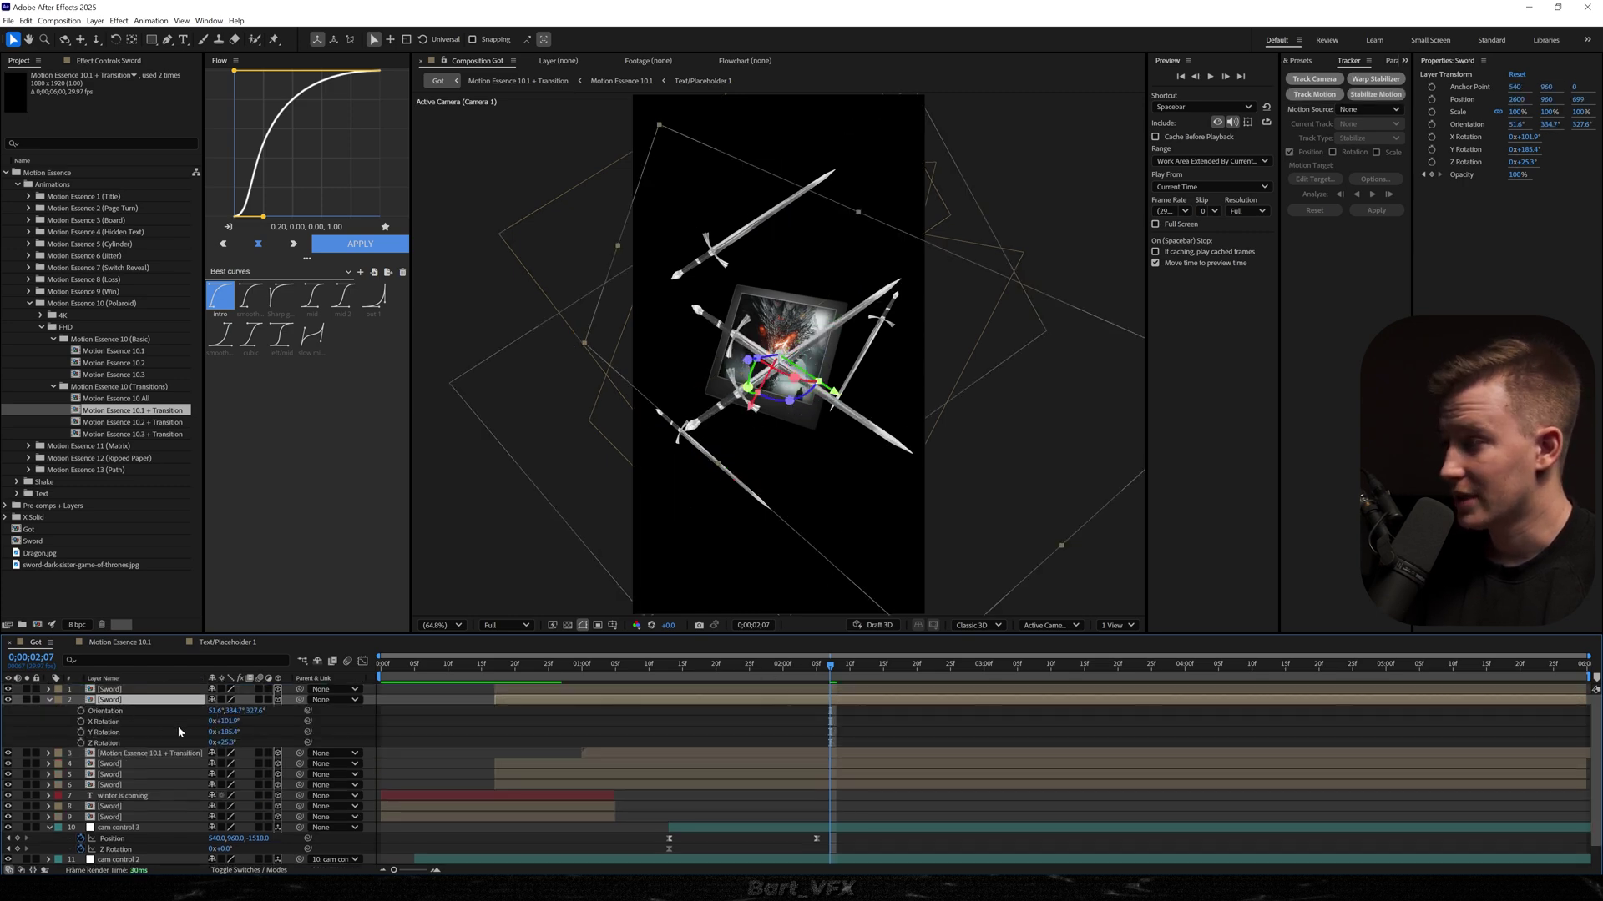
pyautogui.rightClick(233, 724)
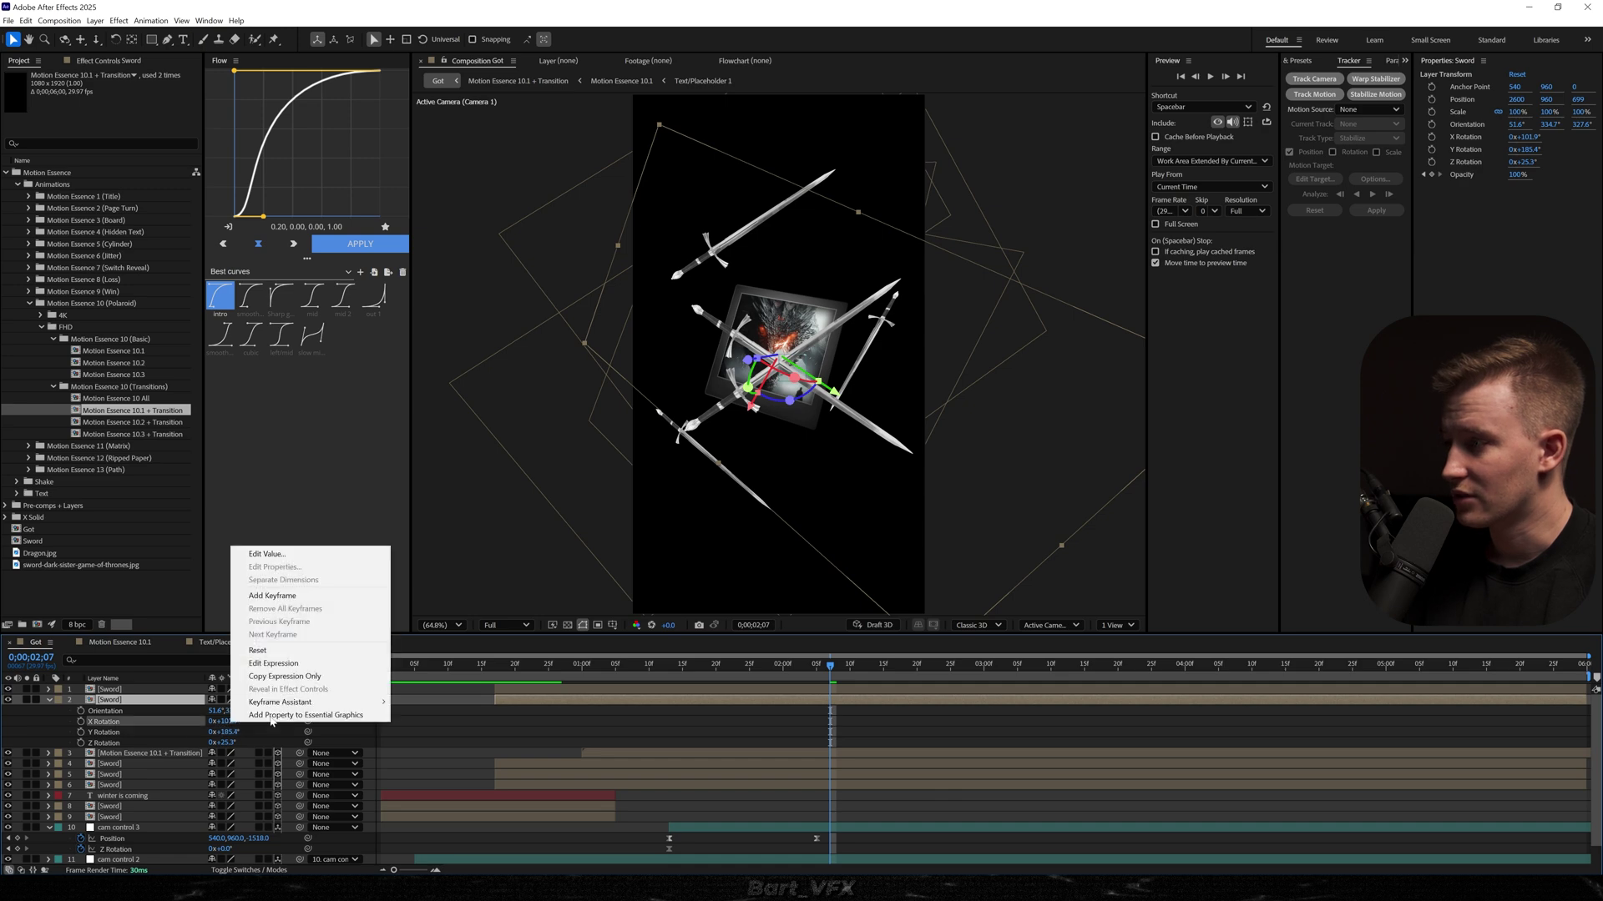
pyautogui.click(267, 651)
pyautogui.keyDown('shift'); pyautogui.click(114, 743); pyautogui.keyUp('shift')
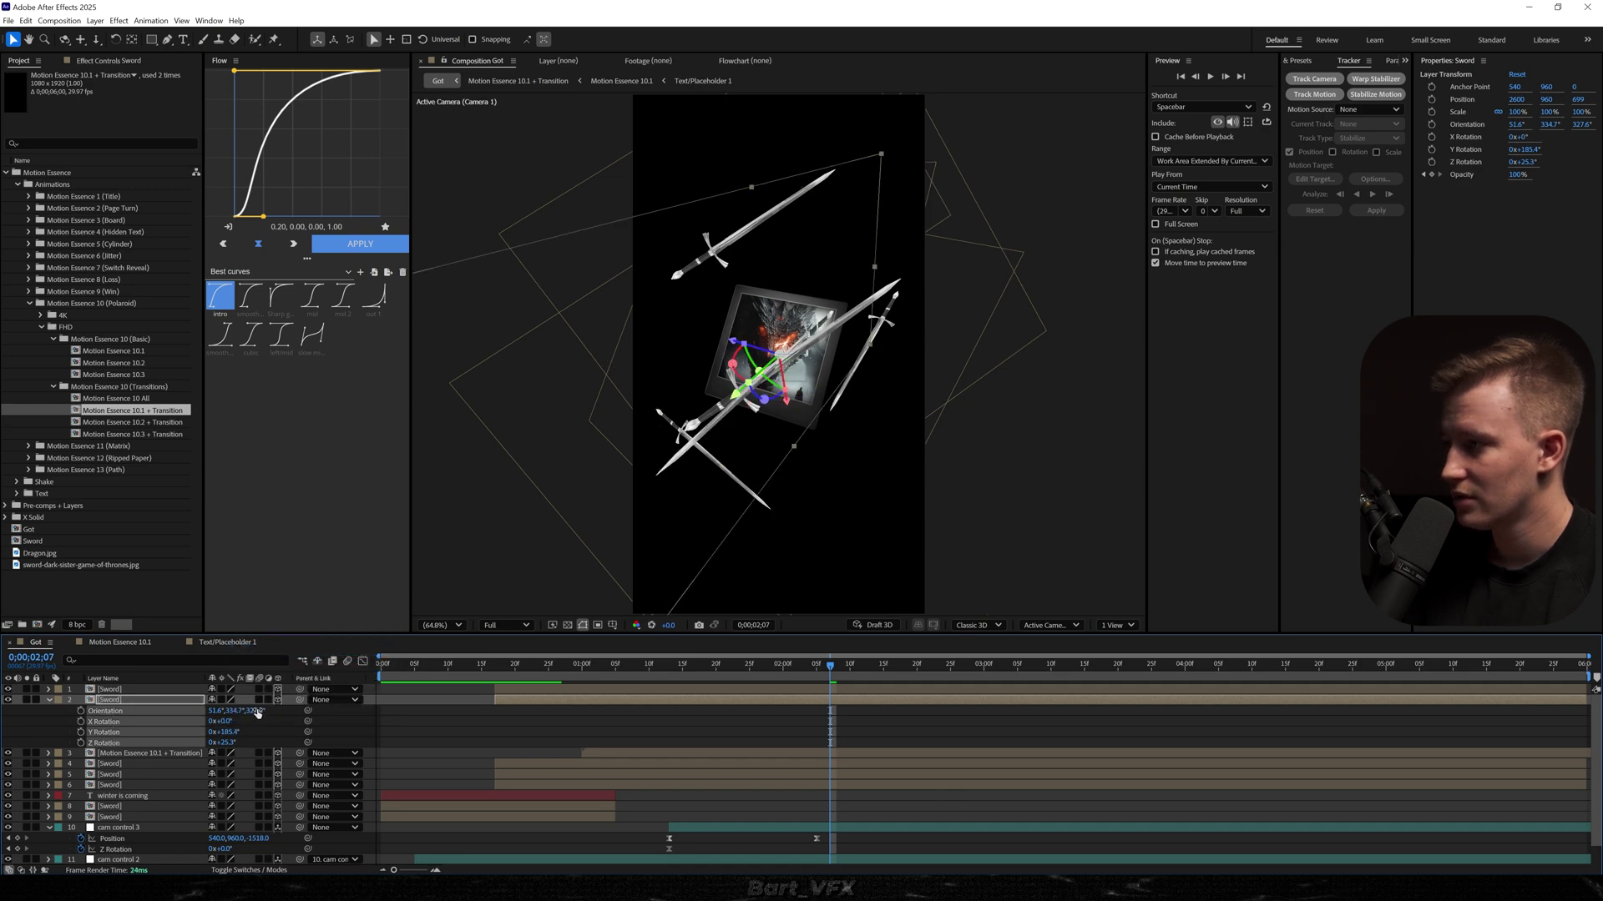
pyautogui.rightClick(257, 712)
pyautogui.click(275, 647)
# - Reset the orientation and all rotation values of the uppermost duplicated Sword layer
pyautogui.click(108, 692)
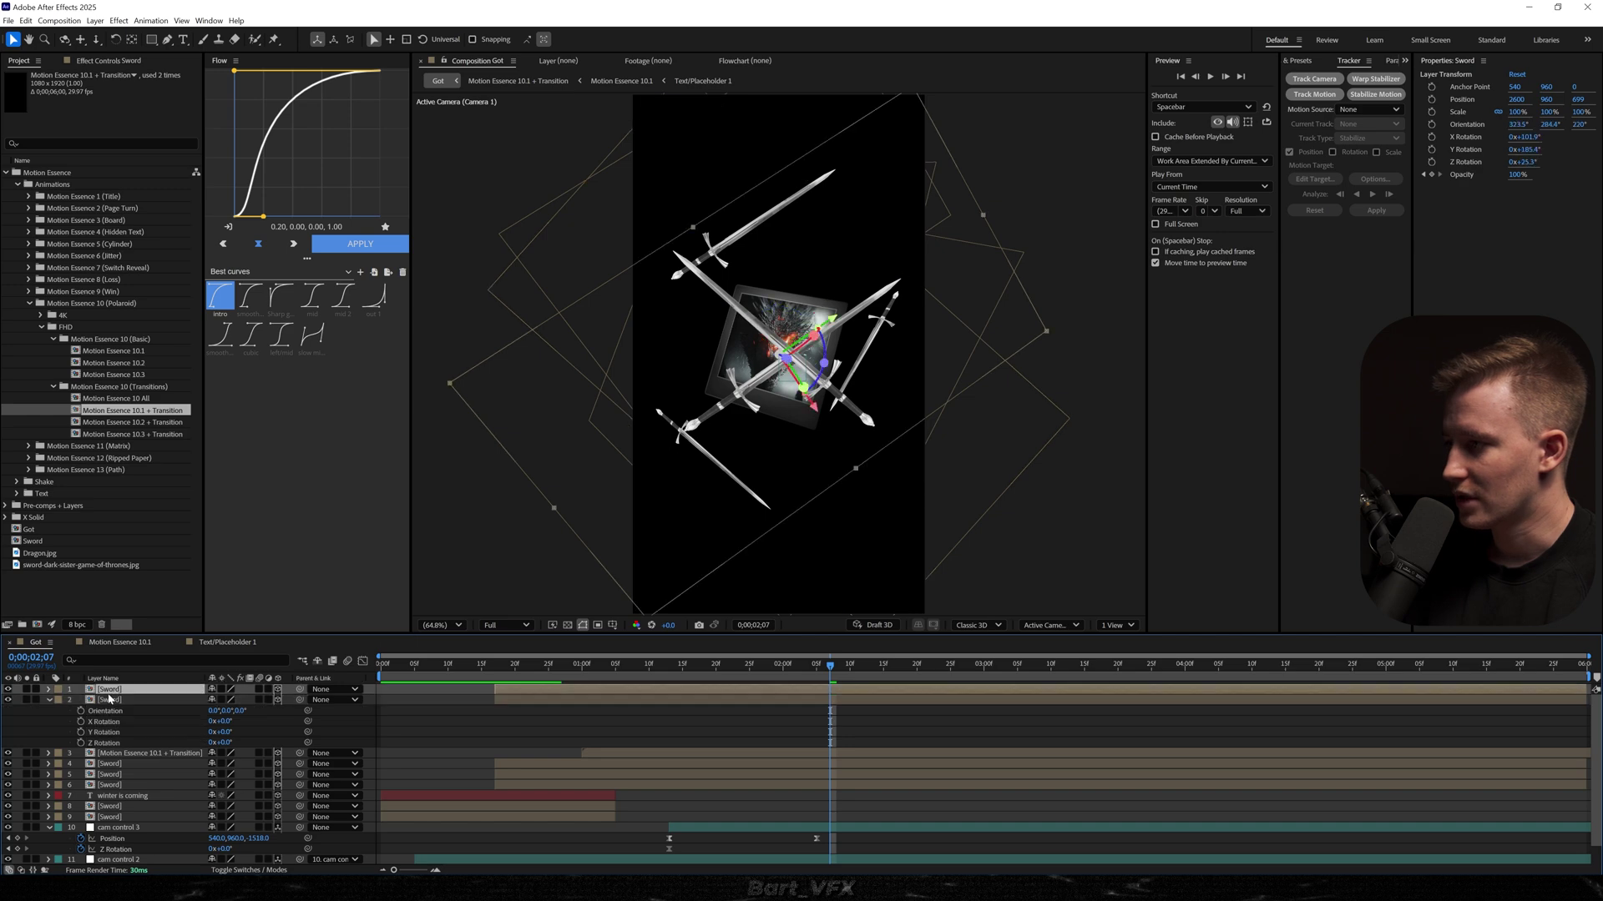
pyautogui.press('r')
pyautogui.keyDown('shift'); pyautogui.click(117, 732); pyautogui.keyUp('shift')
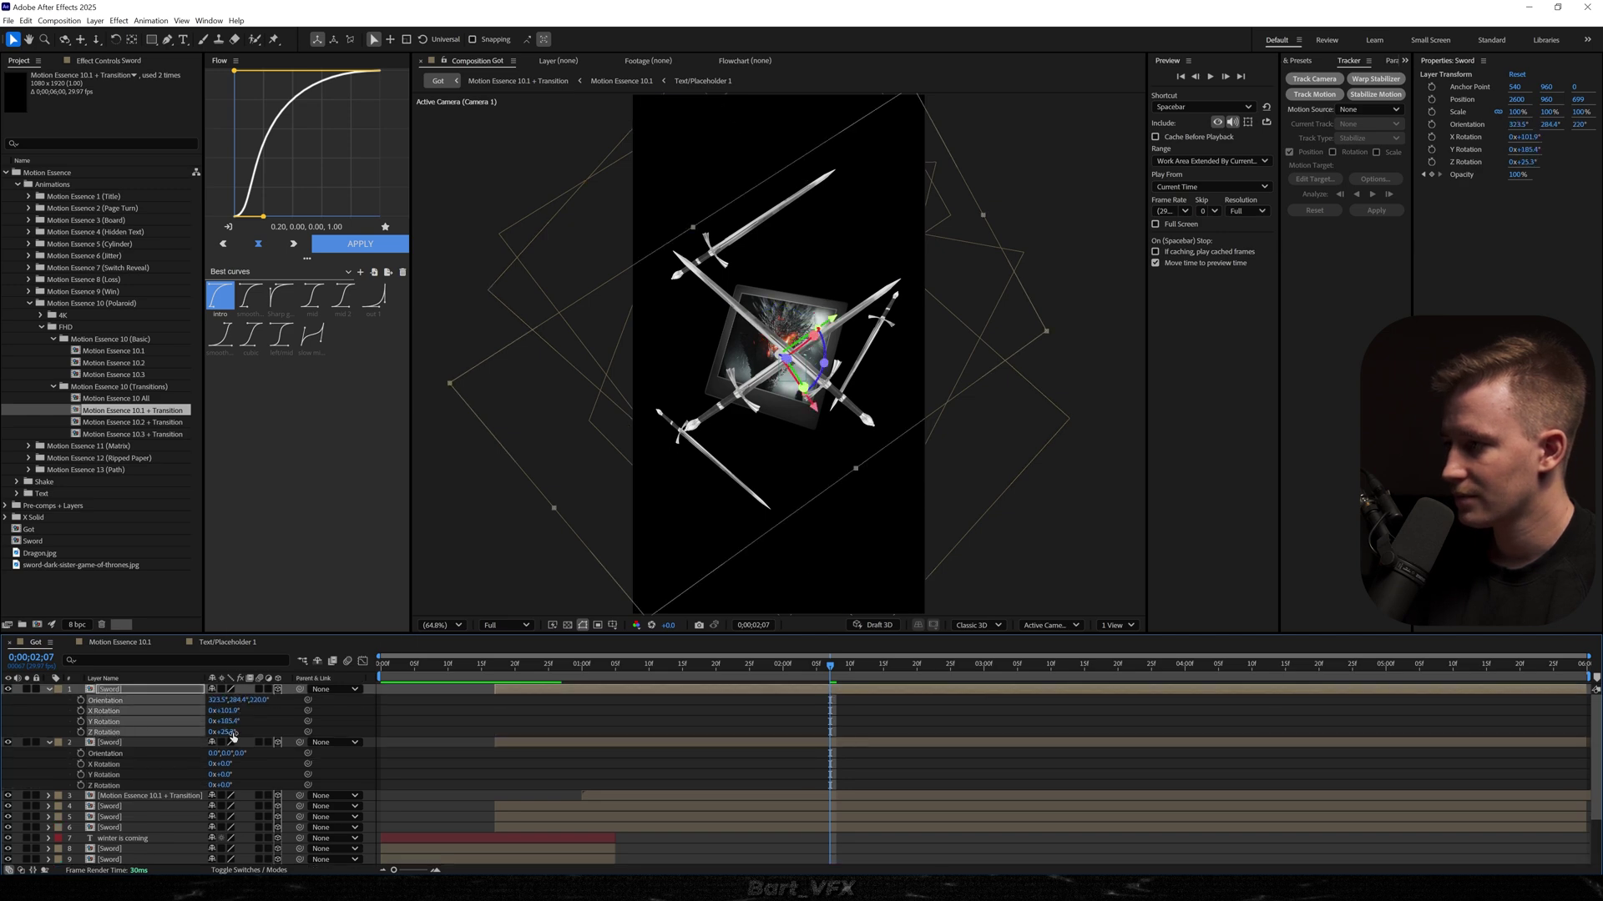
pyautogui.rightClick(233, 736)
pyautogui.click(275, 661)
# - Set both sword copies' Z position to 79, then place the second copy below the polaroid and rotate it to about -26° on Z
pyautogui.keyDown('shift'); pyautogui.click(109, 744); pyautogui.keyUp('shift')
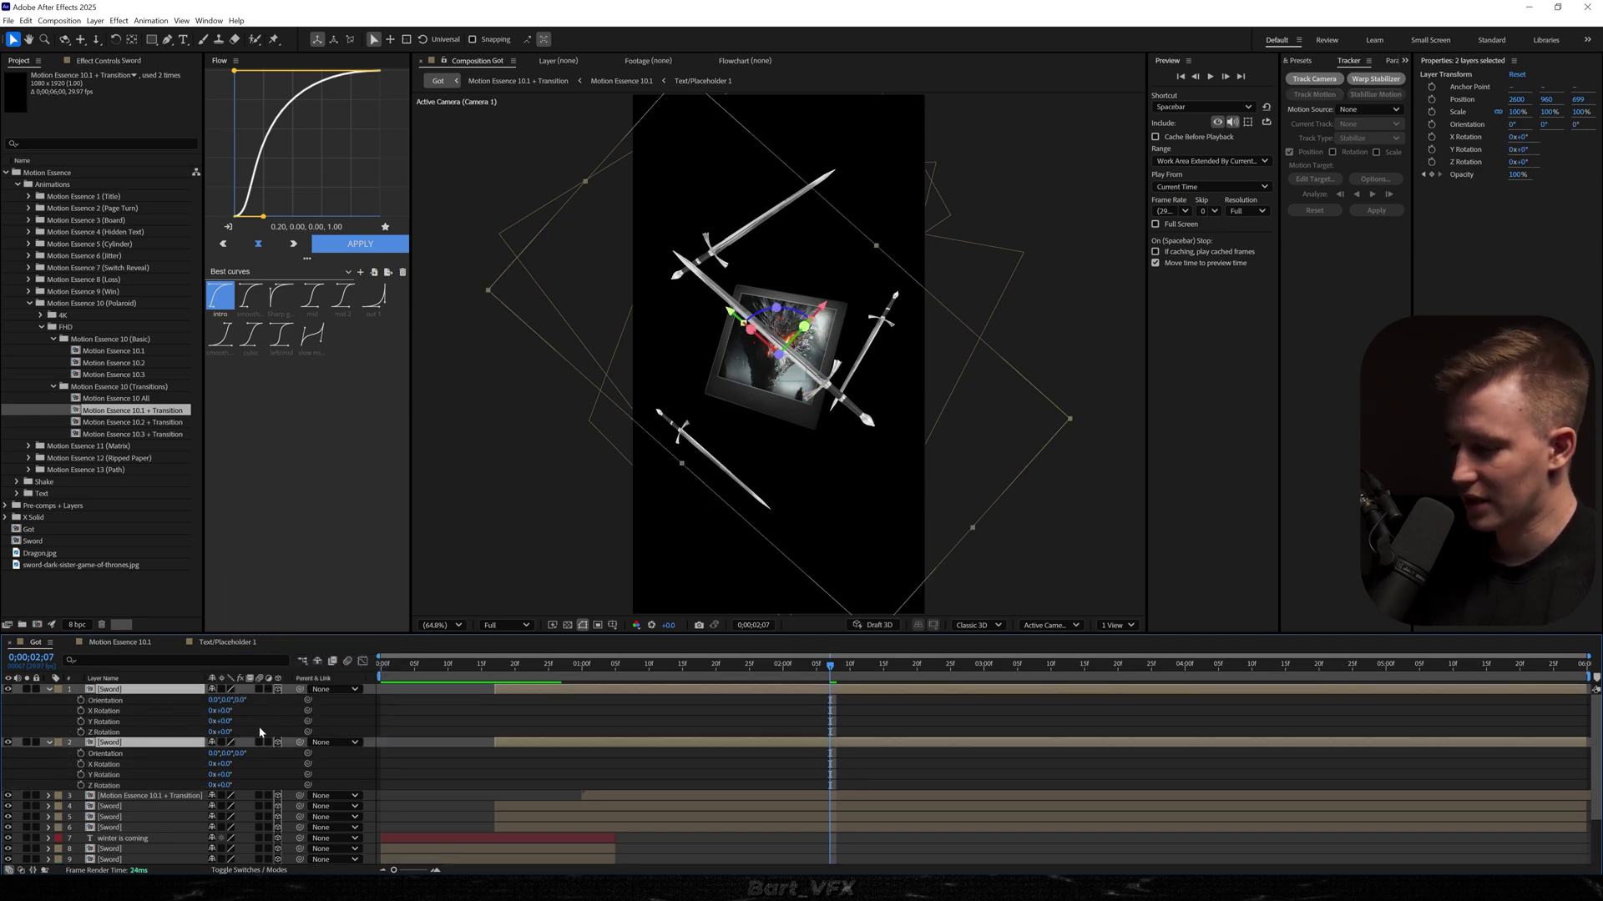
pyautogui.press('p')
pyautogui.moveTo(256, 721); pyautogui.dragTo(204, 721)
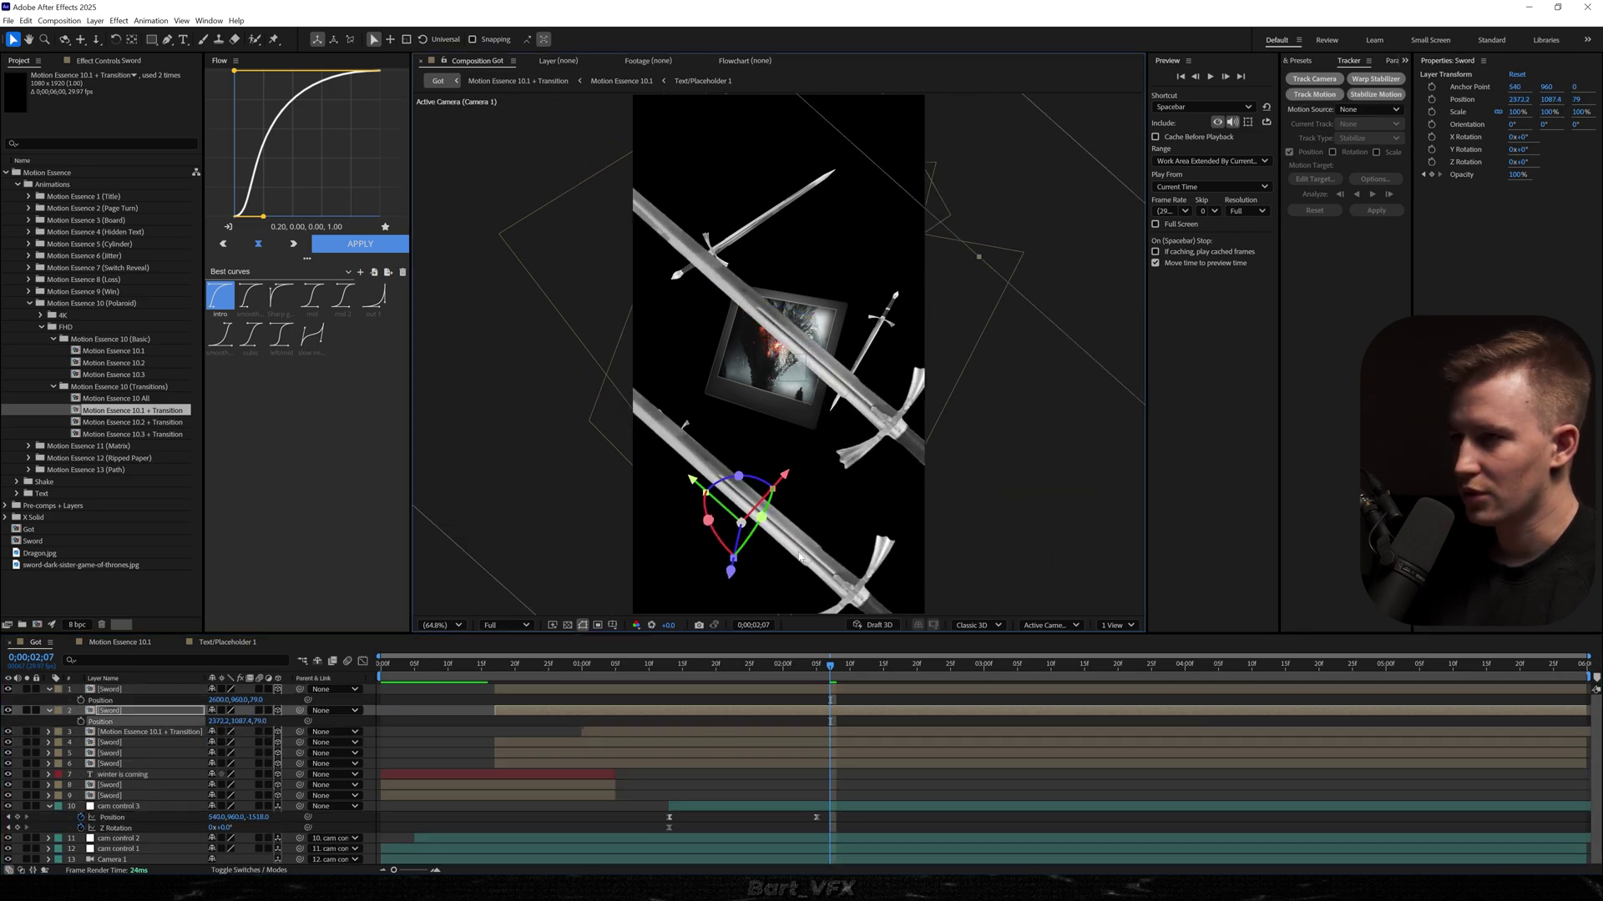
pyautogui.press('w')
pyautogui.press('r')
pyautogui.moveTo(222, 753); pyautogui.dragTo(98, 823)
# - Move the uppermost sword copy above the polaroid and rotate it on Z so its handle crosses the frame's left edge
pyautogui.click(109, 689)
pyautogui.press('v')
pyautogui.moveTo(797, 386); pyautogui.dragTo(797, 264)
pyautogui.press('w')
pyautogui.press('r')
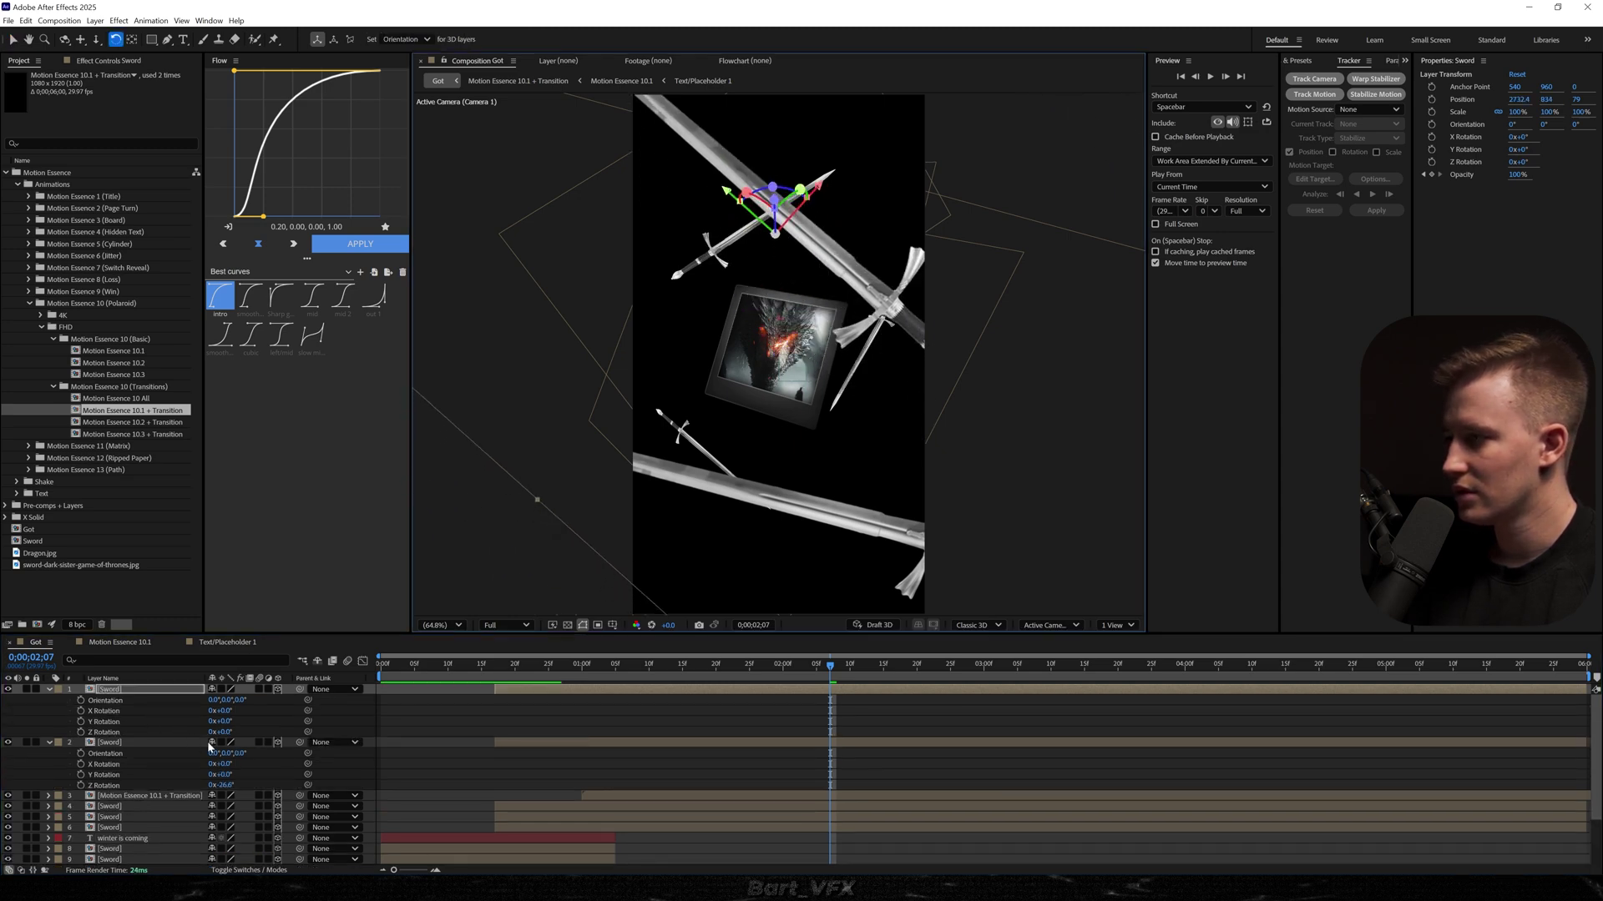
pyautogui.moveTo(228, 736); pyautogui.dragTo(277, 723)
pyautogui.press('v')
pyautogui.moveTo(687, 298); pyautogui.dragTo(656, 246)
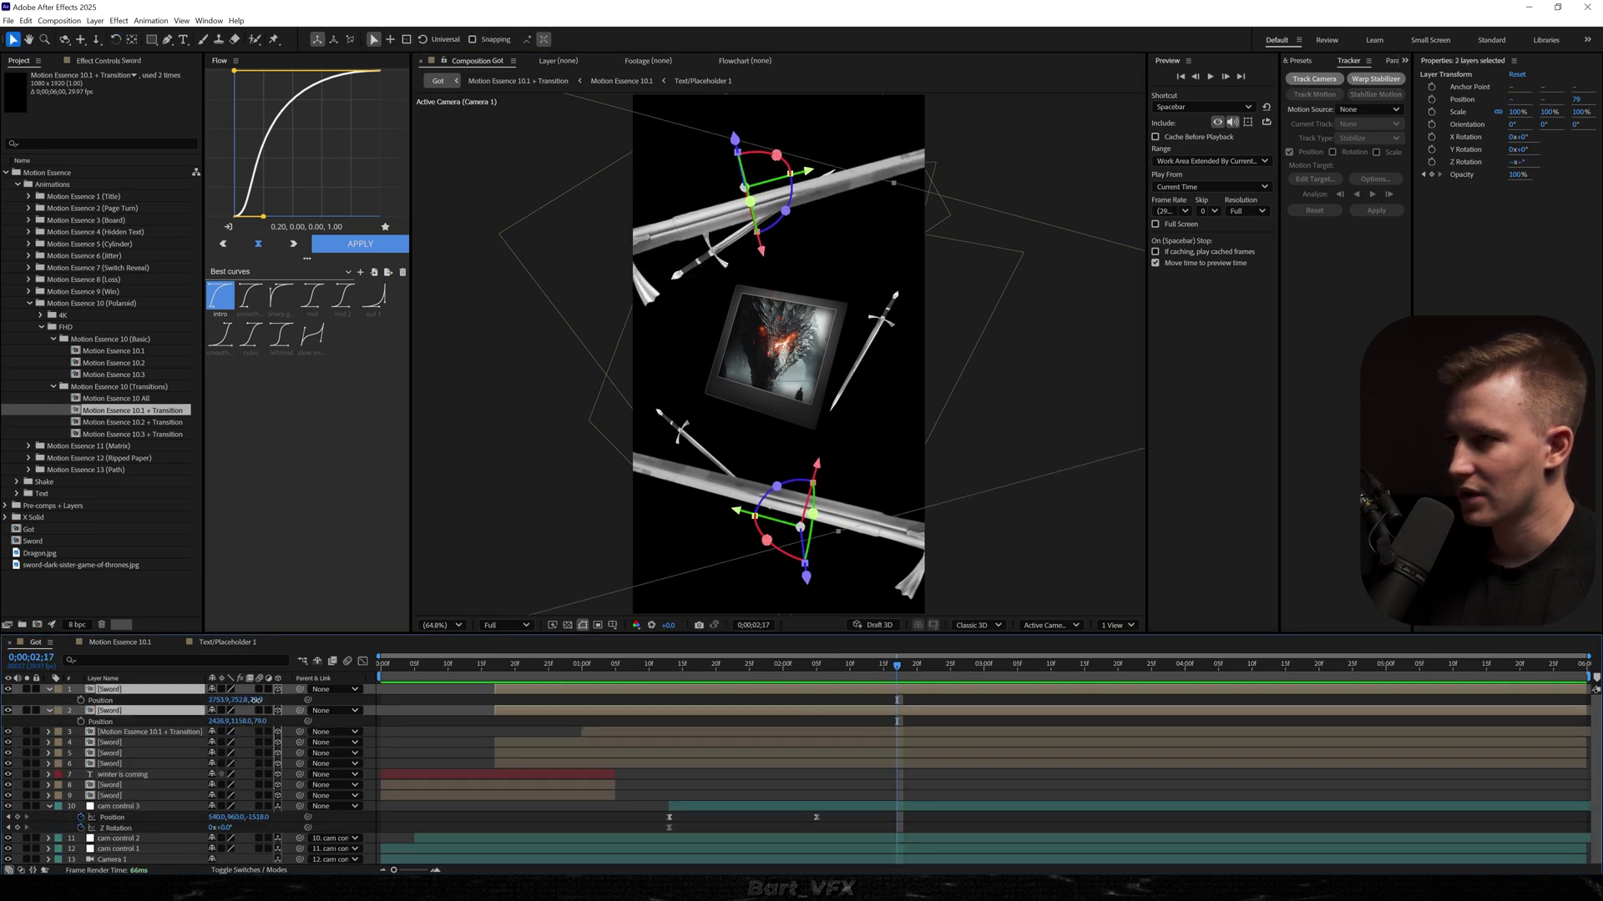
# - Set both sword copies to Z position 153 and scale 92.6%, and set cam control 3's second position keyframe to Z -1728
pyautogui.moveTo(254, 700); pyautogui.dragTo(301, 696)
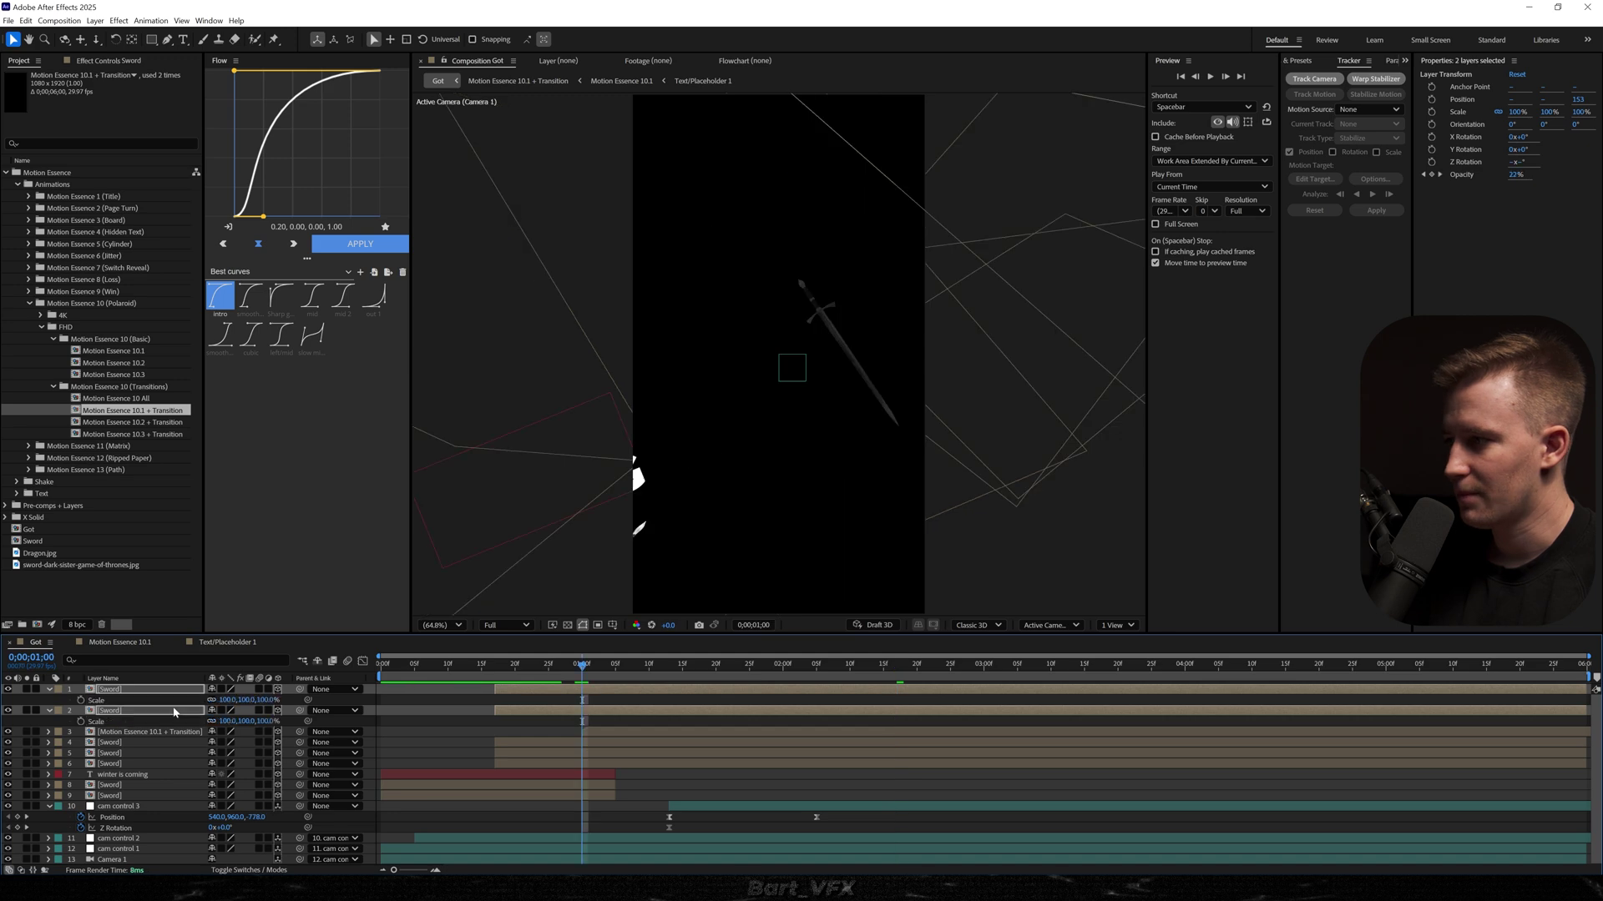
pyautogui.moveTo(230, 723); pyautogui.dragTo(190, 726)
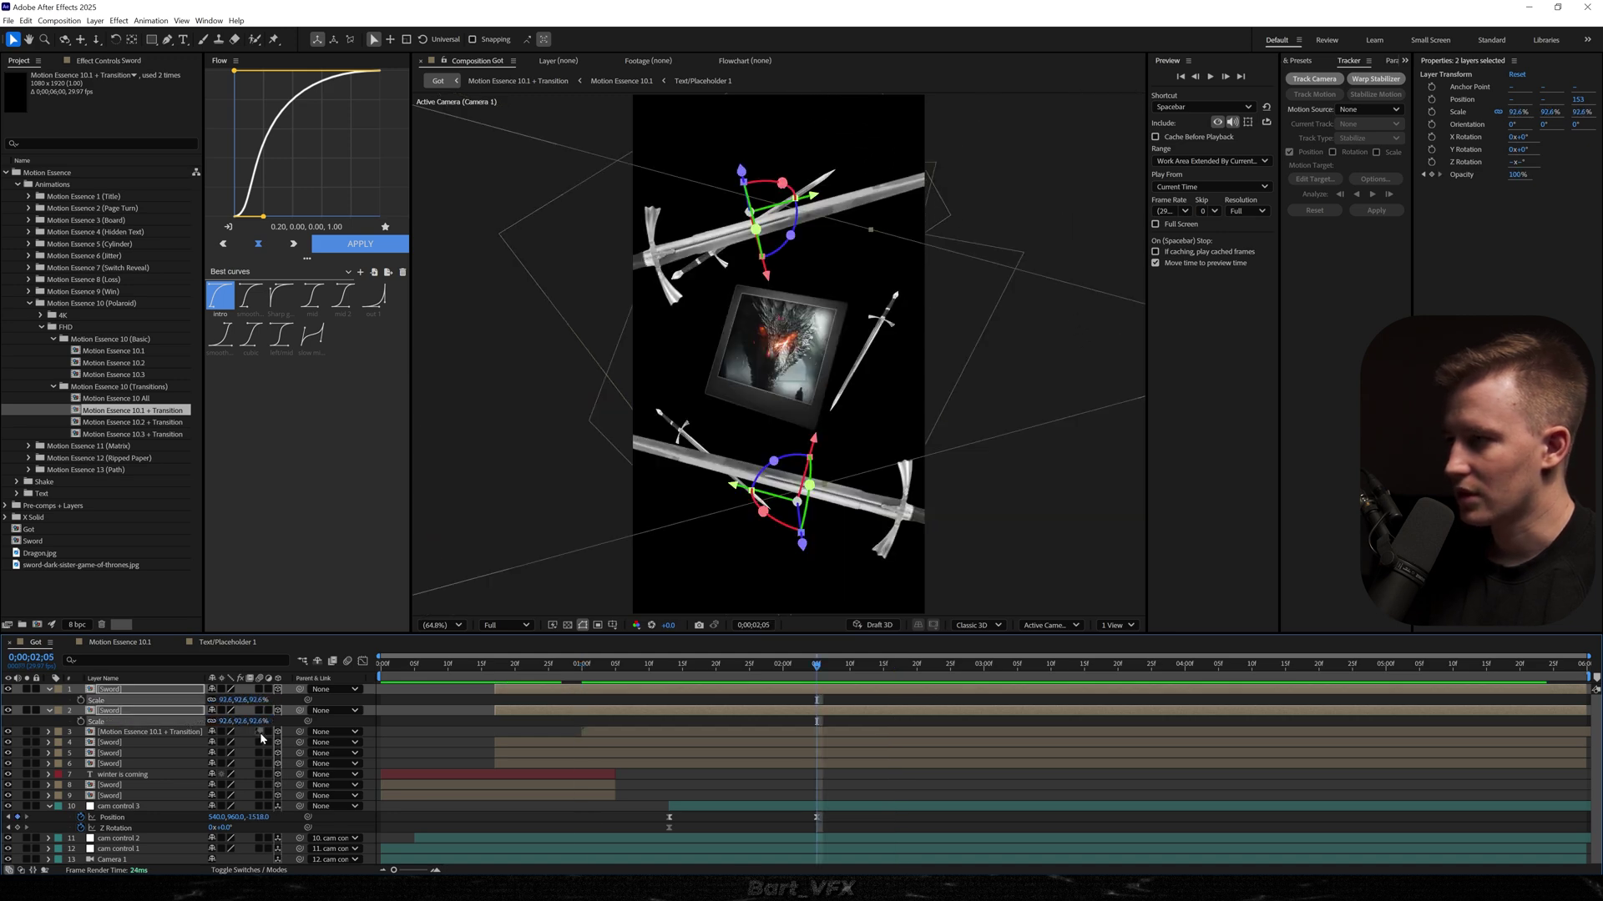
pyautogui.moveTo(254, 820); pyautogui.dragTo(197, 821)
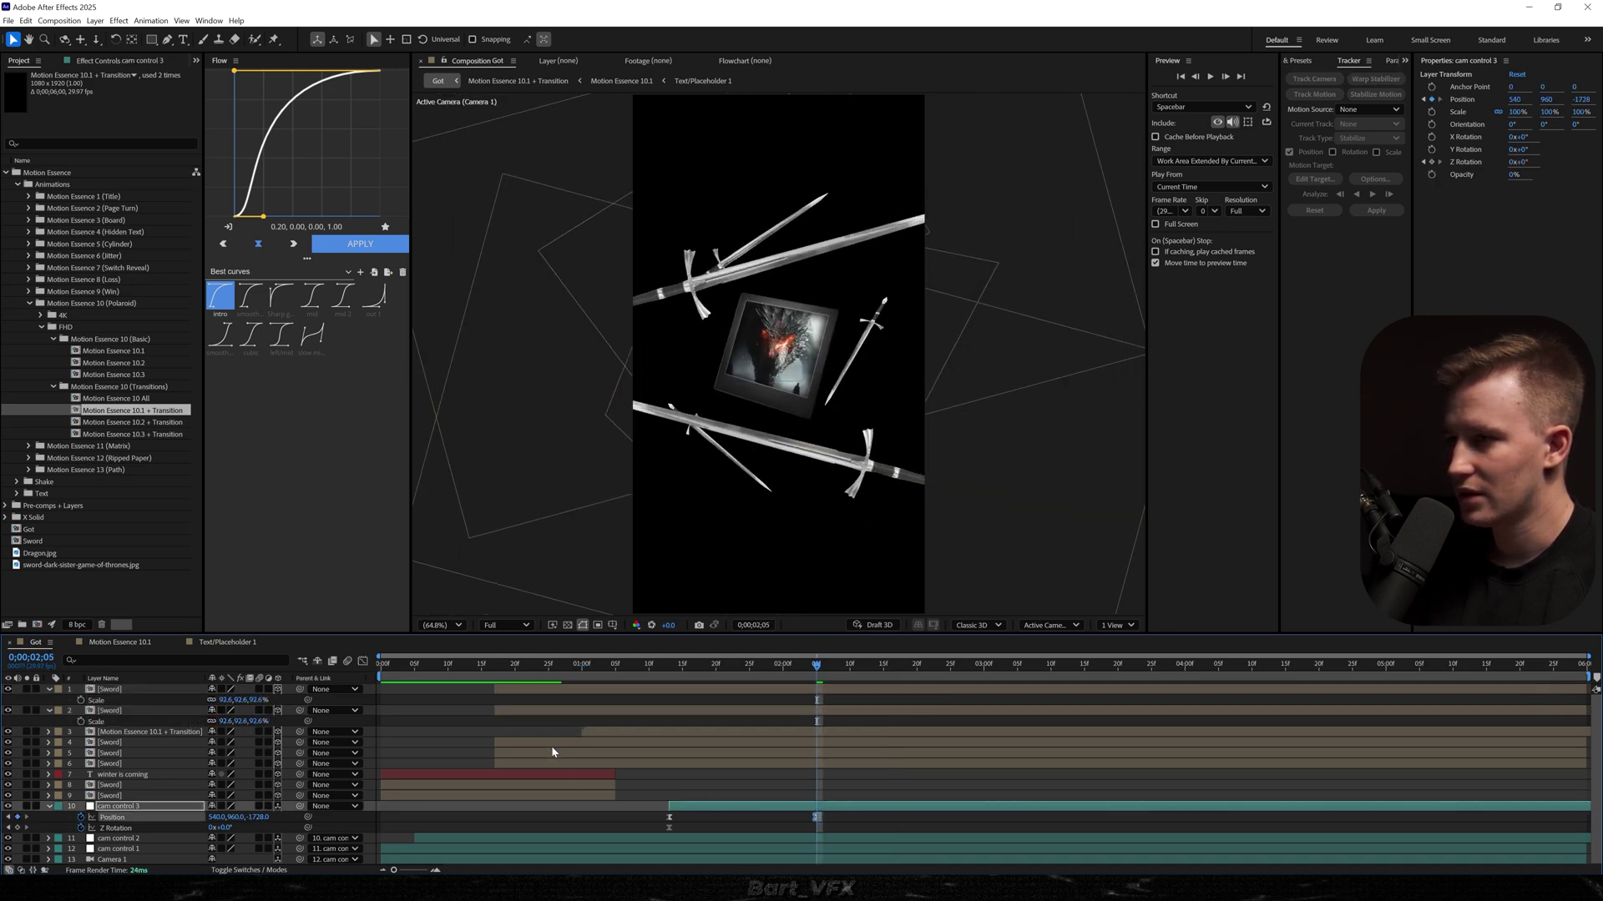
# - Trim both foreground swords to start near 0;00;01;11 and keyframe their Position to slide in from outside the frame, ending at 0;00;02;05
pyautogui.click(642, 670)
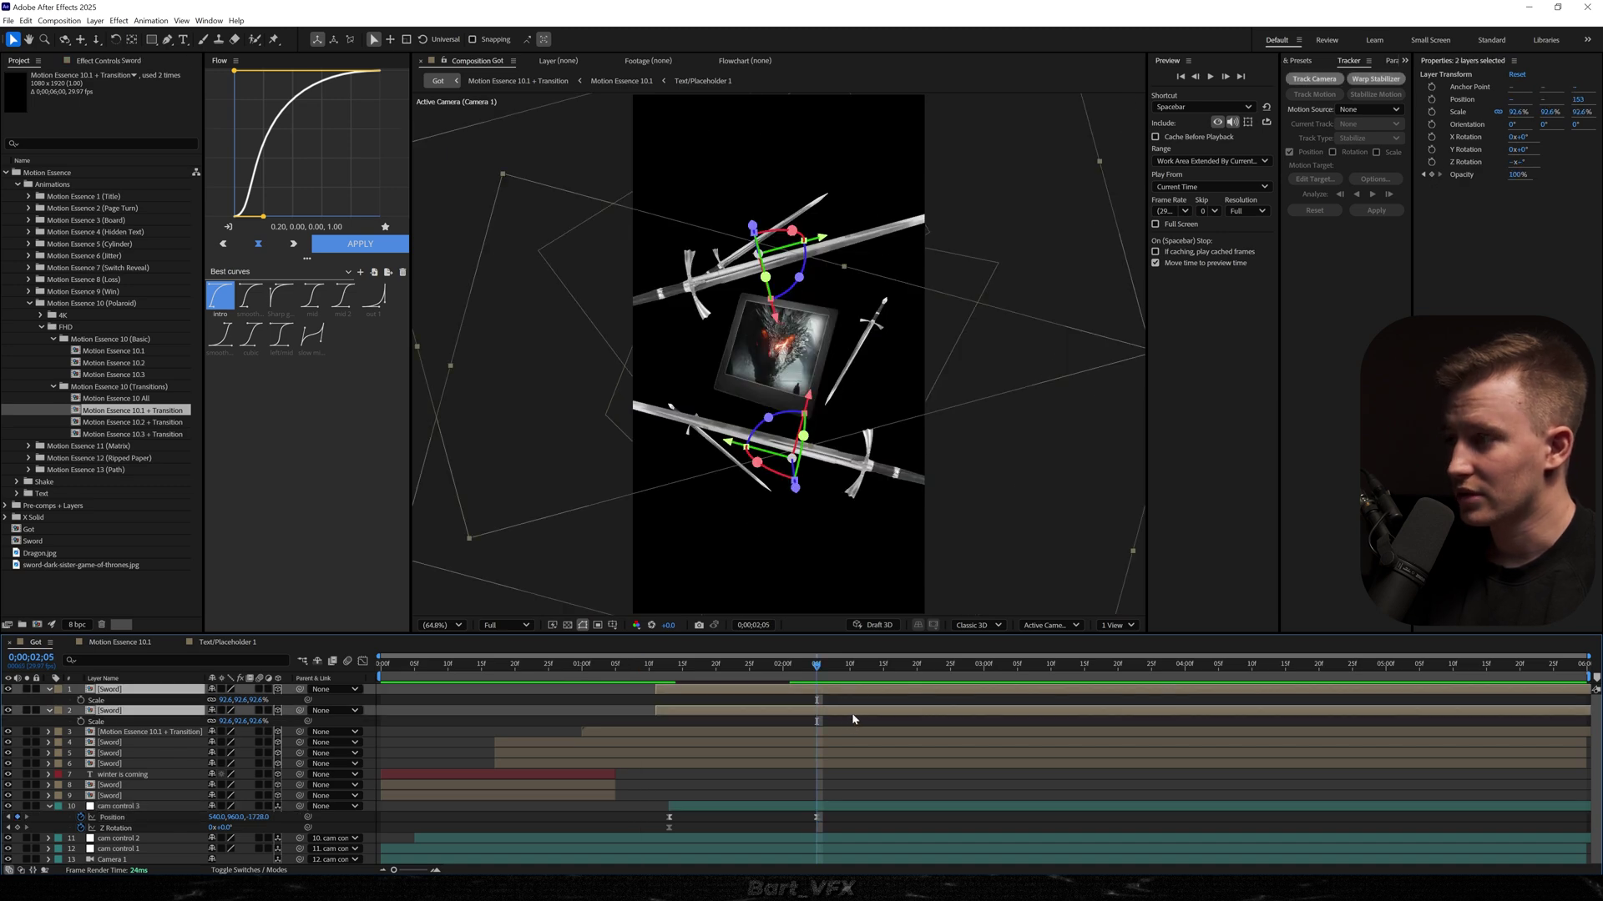
pyautogui.hotkey('alt', 'shift', 'p')
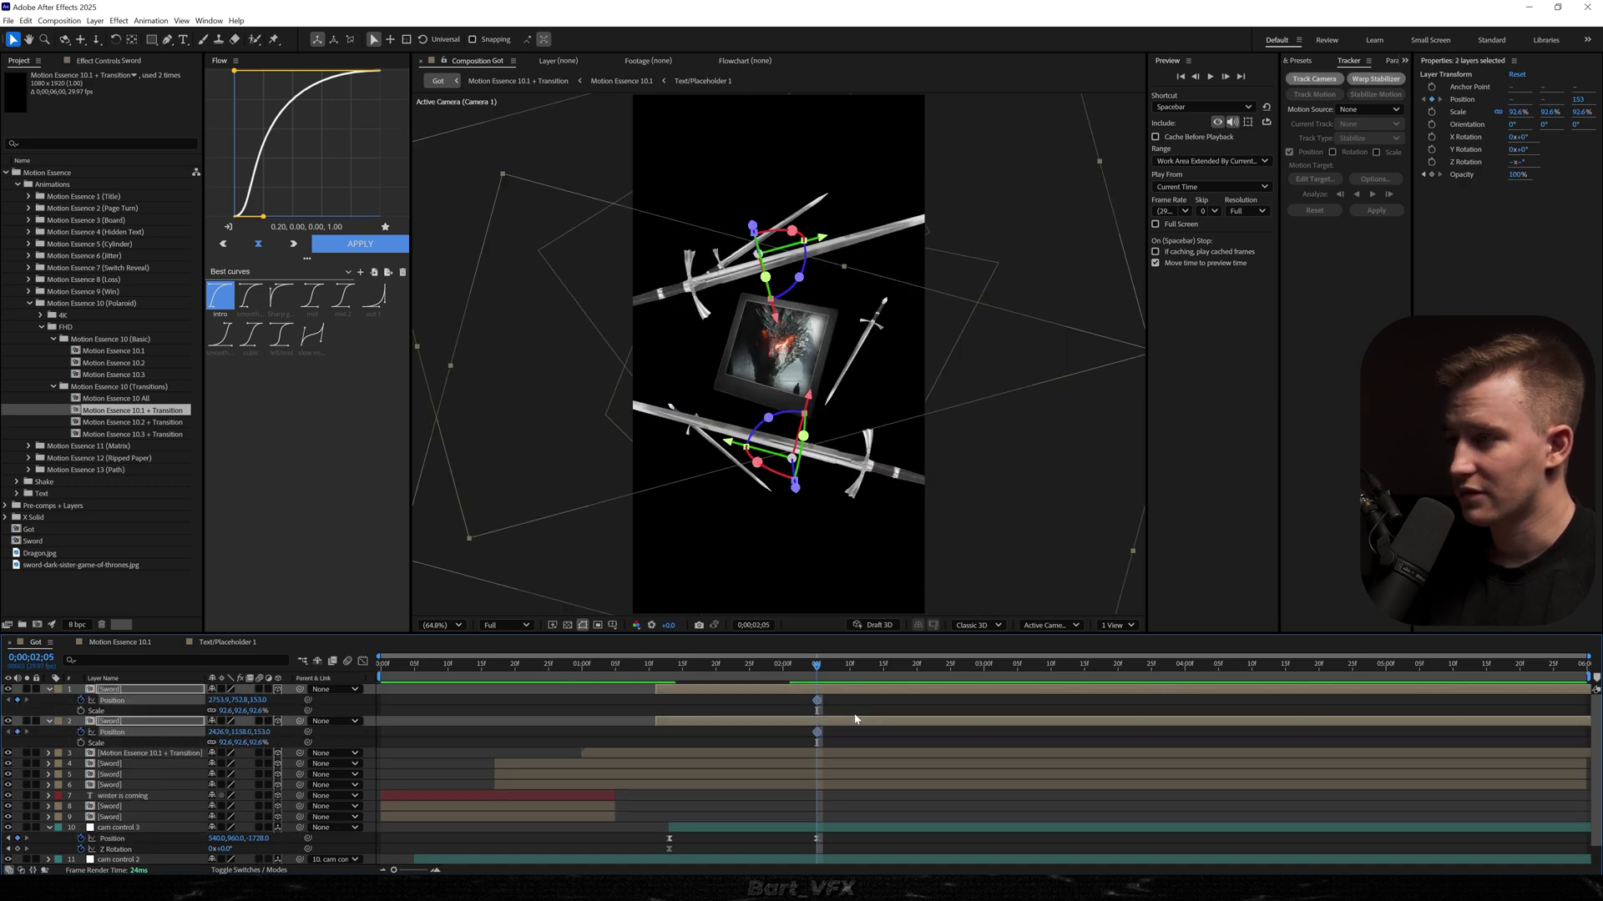
pyautogui.moveTo(819, 670); pyautogui.dragTo(763, 673)
pyautogui.click(774, 698)
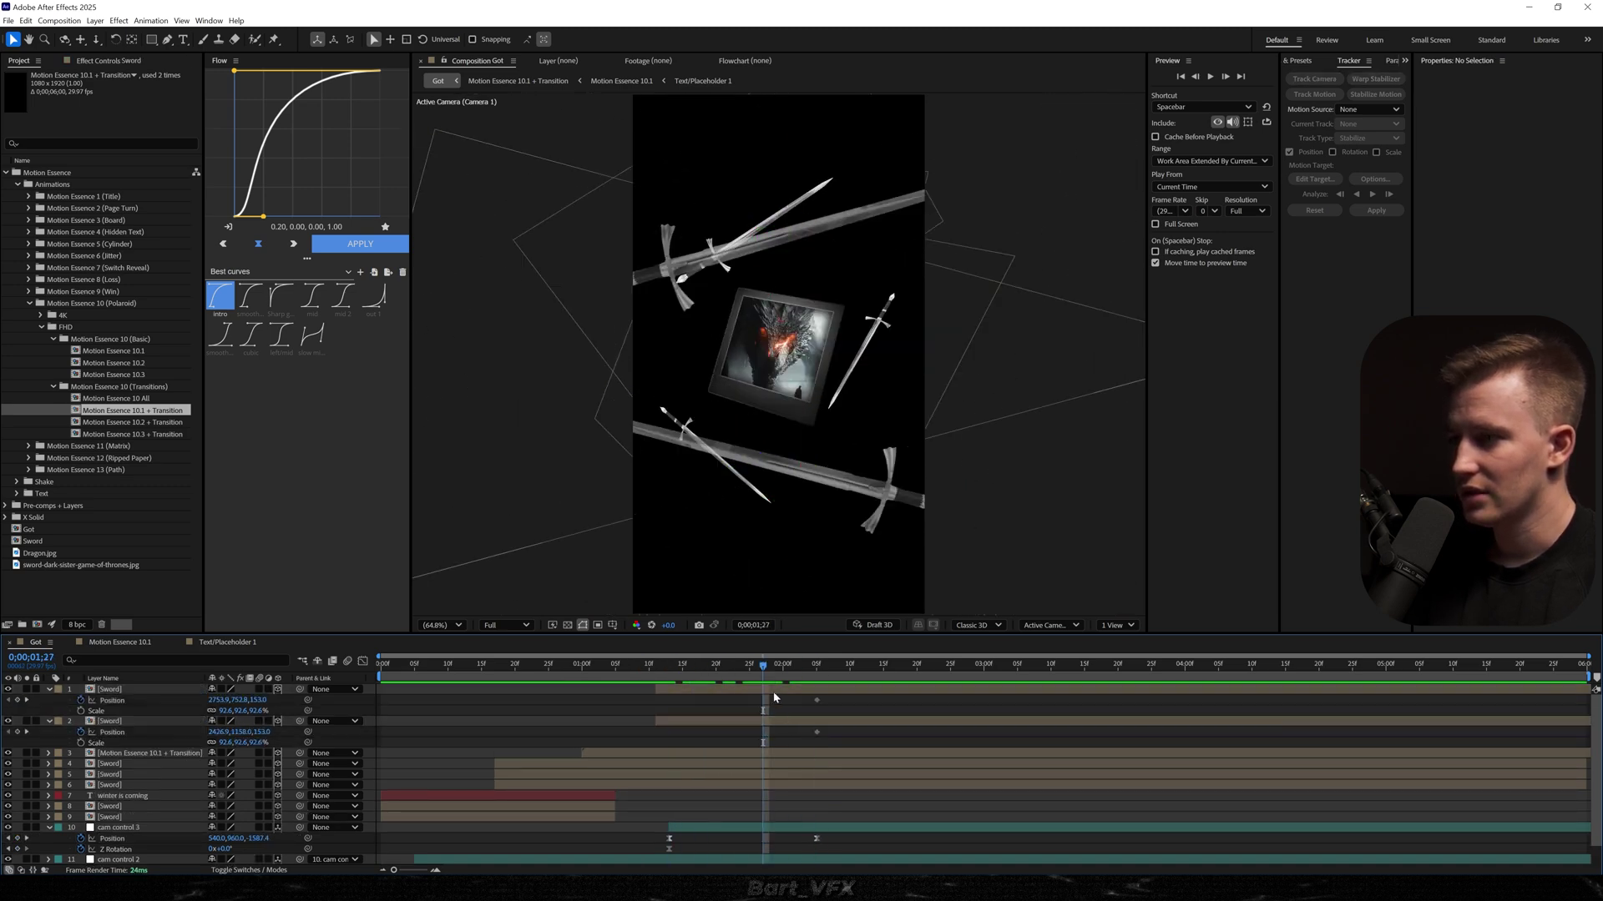
pyautogui.click(772, 691)
pyautogui.moveTo(699, 277); pyautogui.dragTo(718, 251)
pyautogui.moveTo(754, 476); pyautogui.dragTo(1135, 528)
pyautogui.moveTo(838, 698); pyautogui.dragTo(663, 733)
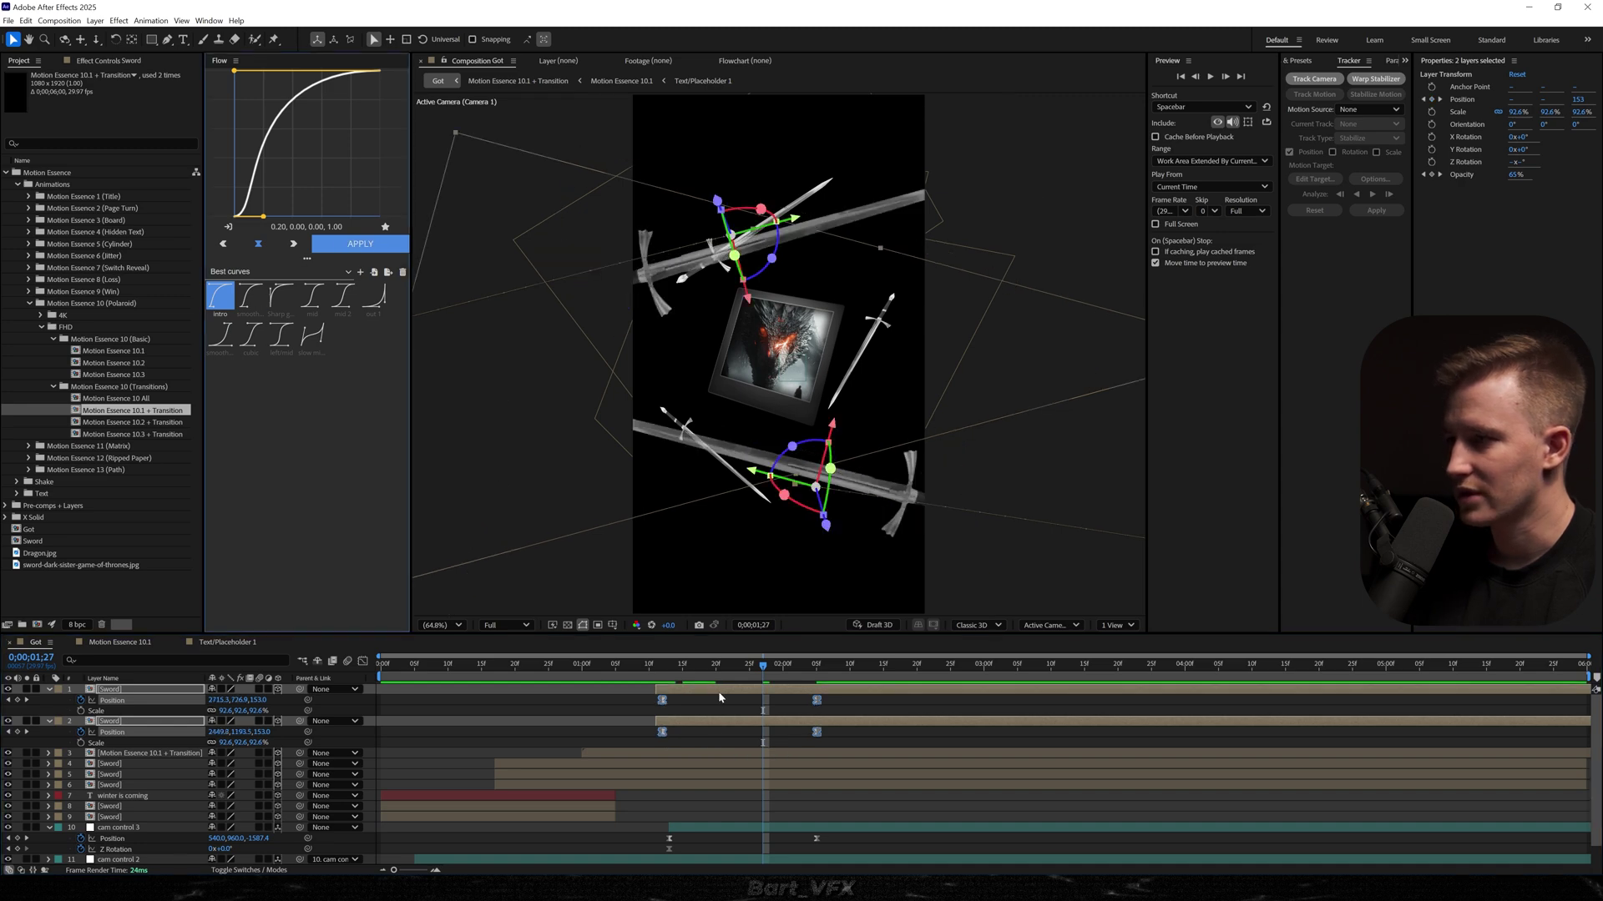
pyautogui.press('space')
pyautogui.press('space')
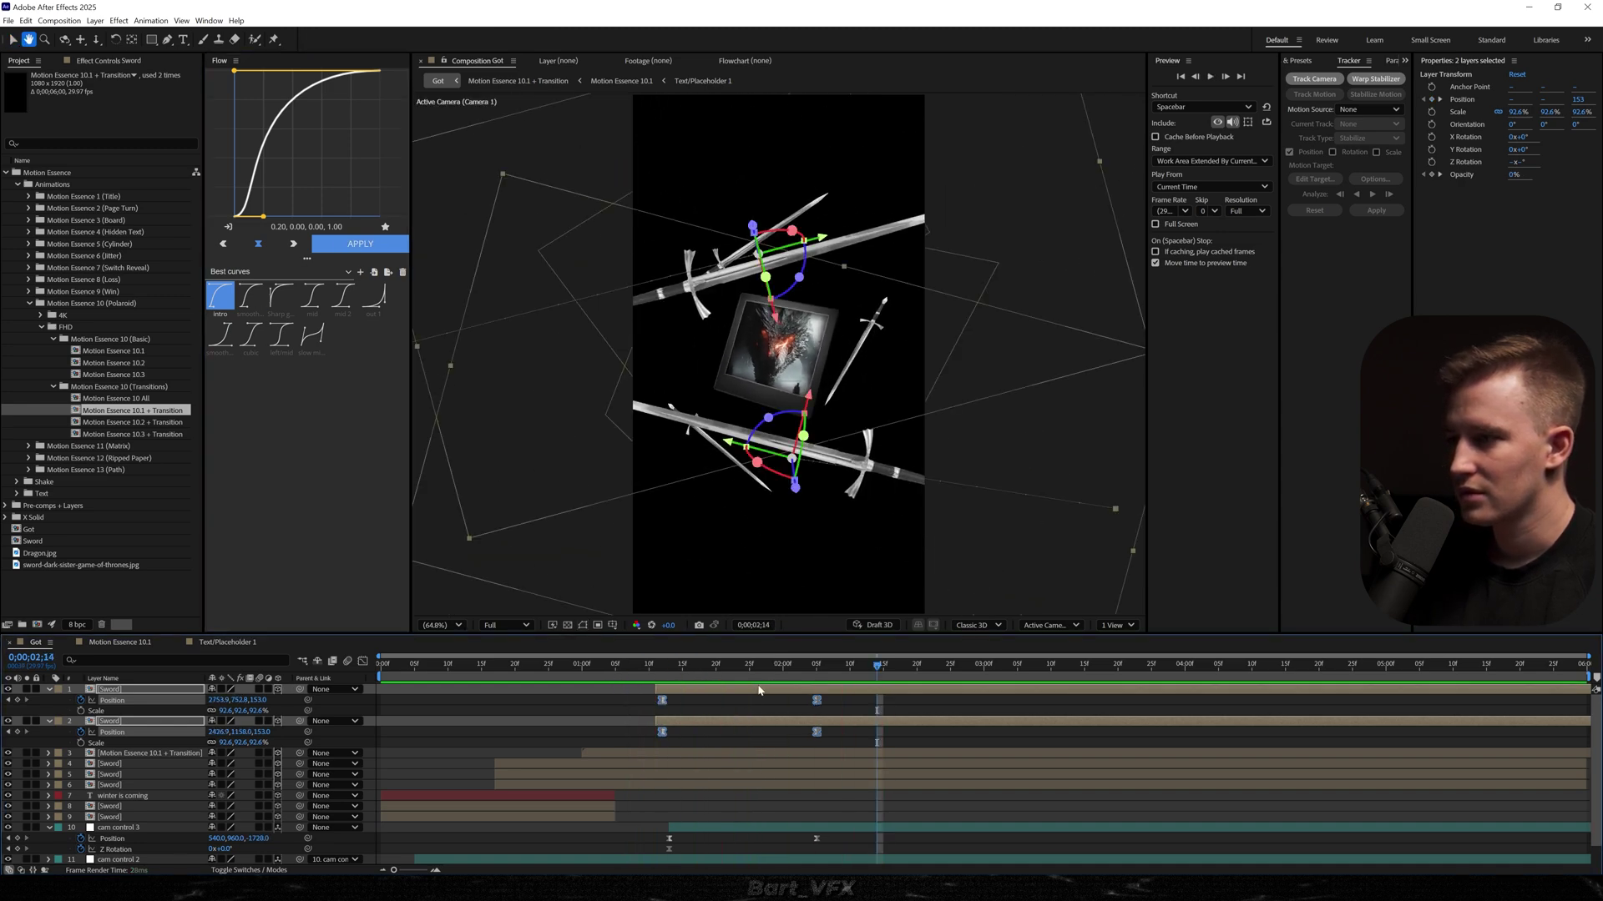
# - Shift both foreground sword layers to start around 0;00;01;17 and delete their Opacity keyframes
pyautogui.moveTo(721, 722); pyautogui.dragTo(748, 721)
pyautogui.click(660, 662)
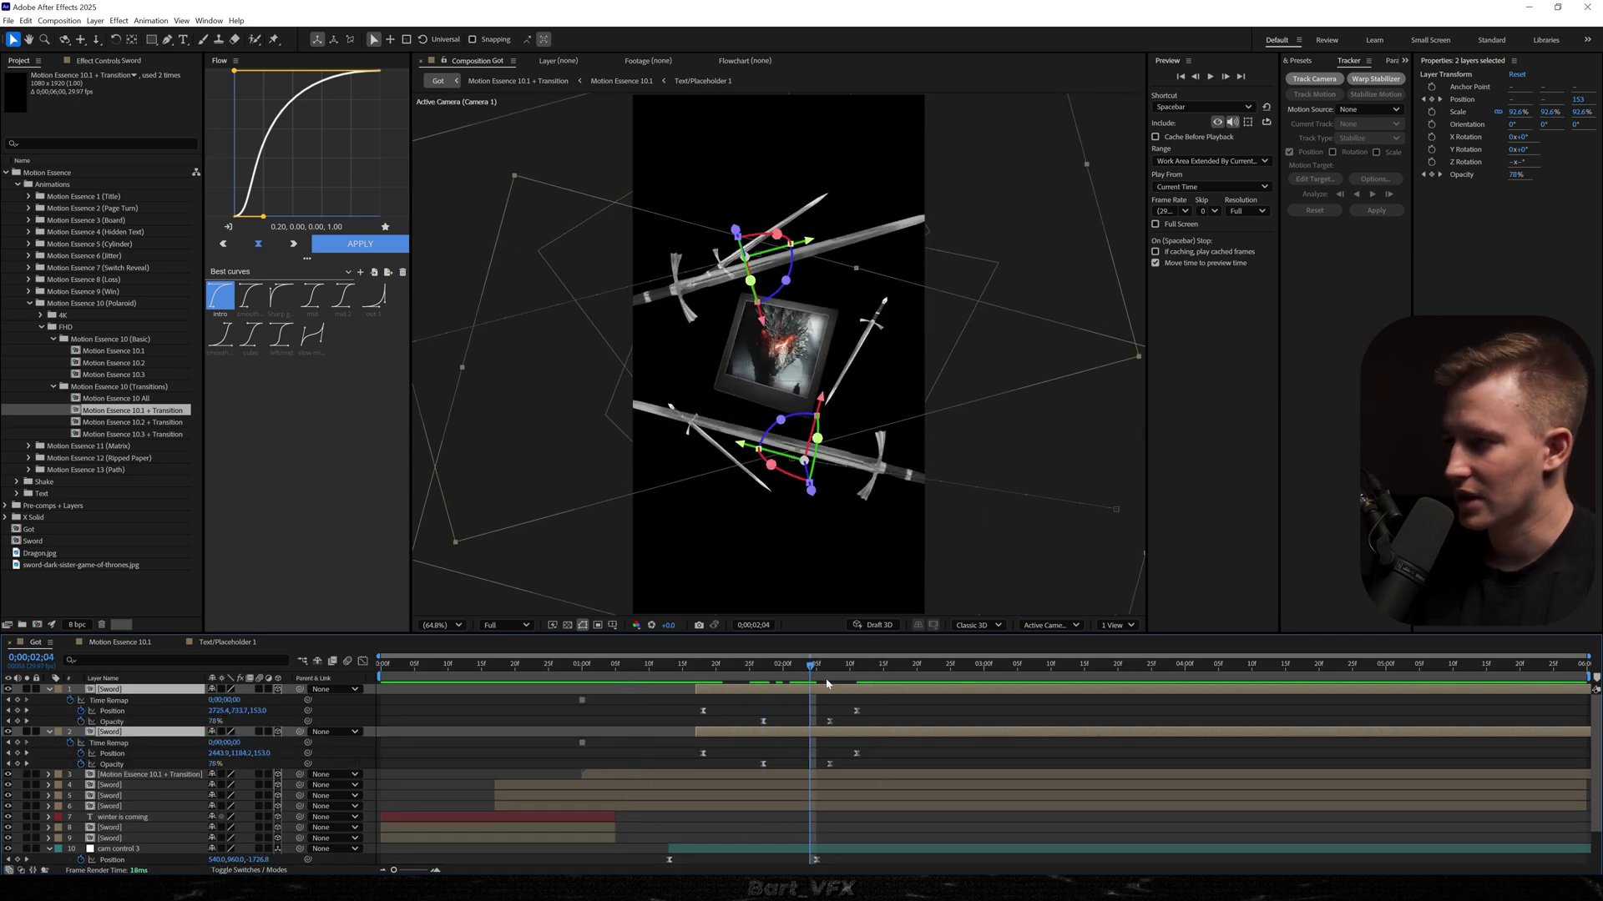
pyautogui.moveTo(826, 672); pyautogui.dragTo(750, 763)
pyautogui.press('Delete')
pyautogui.click(863, 670)
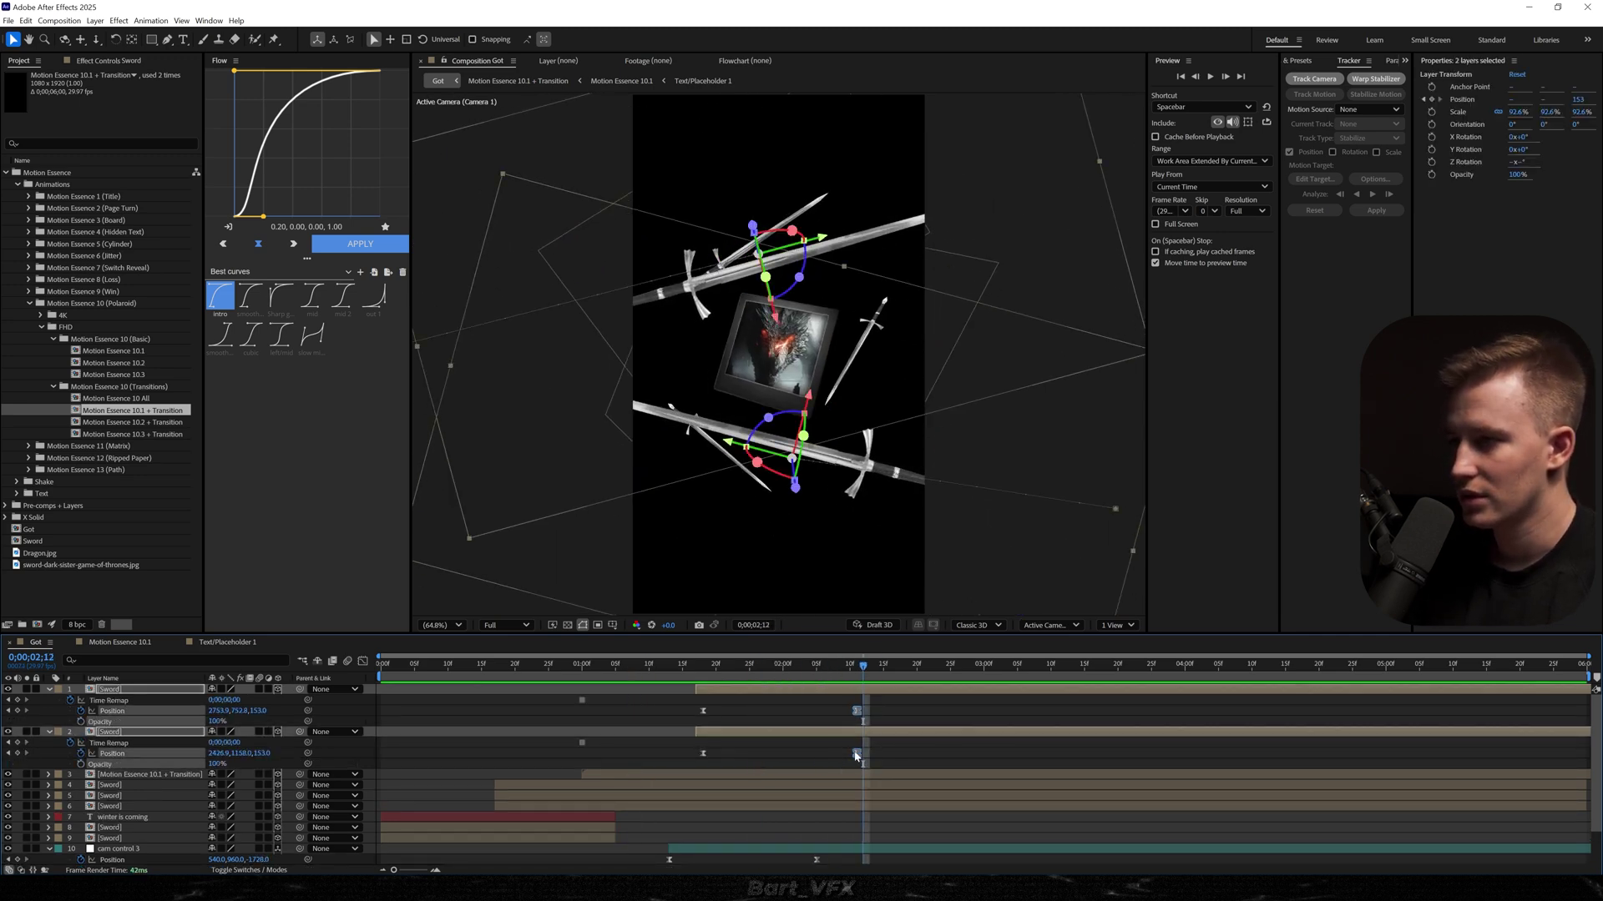
# - Shift both foreground swords to start around 0;00;01;22 and shorten their slide-in so the end Position keyframes sit at 0;00;02;04
pyautogui.moveTo(766, 747); pyautogui.dragTo(662, 670)
pyautogui.click(712, 670)
pyautogui.press('space')
pyautogui.press('space')
pyautogui.click(690, 670)
pyautogui.press('space')
pyautogui.click(668, 669)
pyautogui.press('space')
pyautogui.press('space')
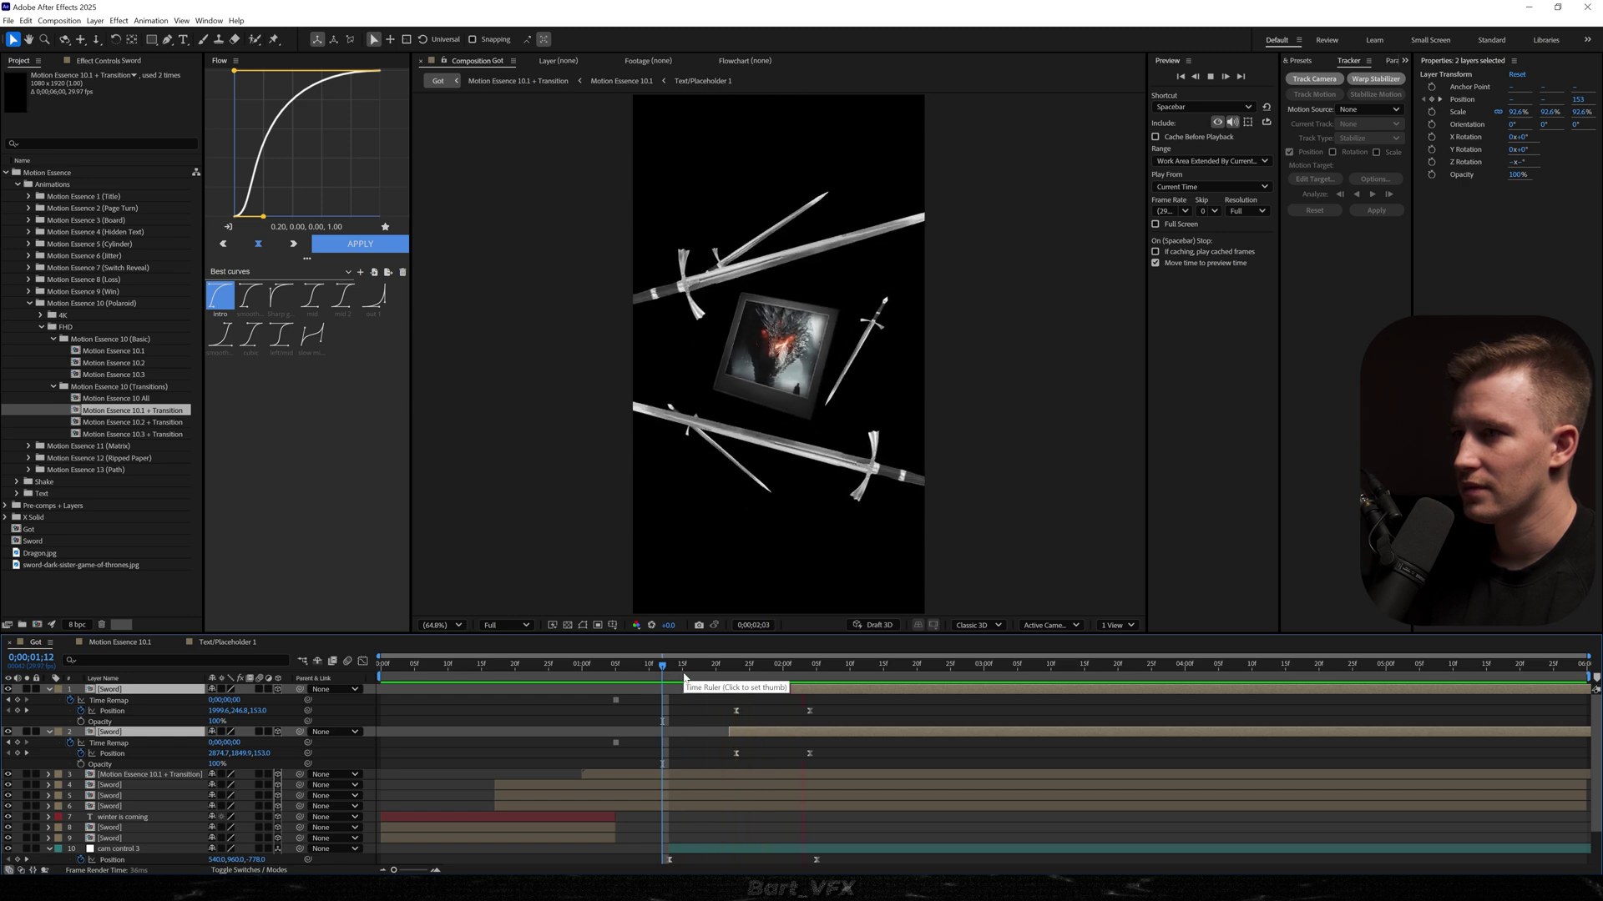
pyautogui.press('space')
# - Shift cam control 3 to start at 0;00;01;18 and place its second Position keyframe at 0;00;02;03
pyautogui.scroll(-2, 742, 759)
pyautogui.moveTo(815, 816)
pyautogui.mouseDown()
pyautogui.moveTo(768, 816)
pyautogui.moveTo(789, 807)
pyautogui.mouseUp()
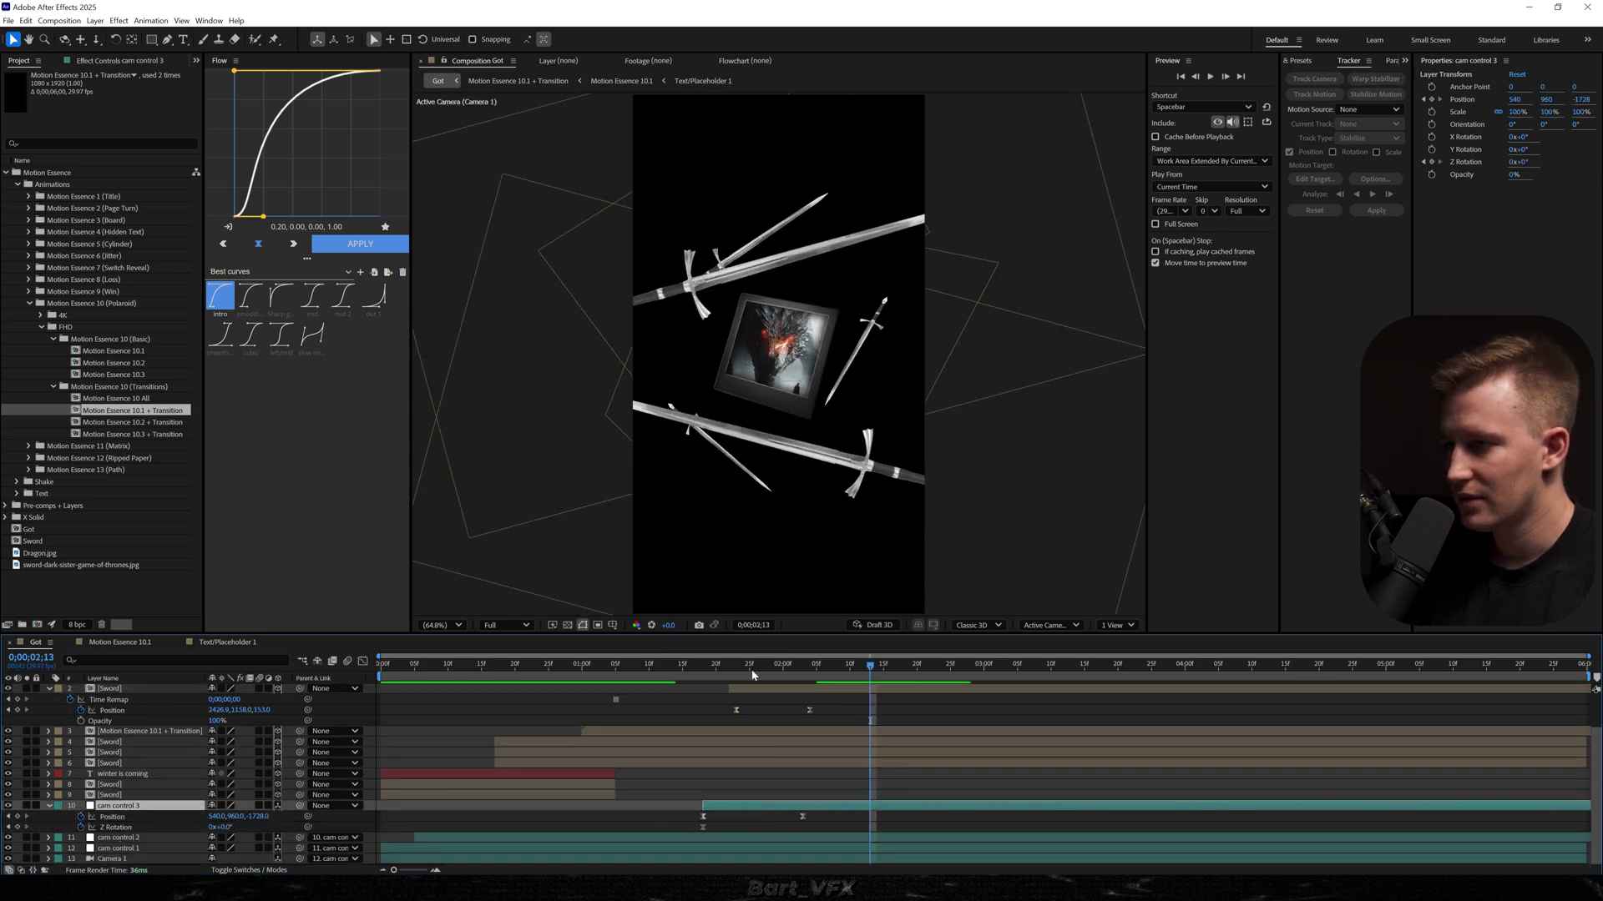
pyautogui.click(664, 668)
pyautogui.press('space')
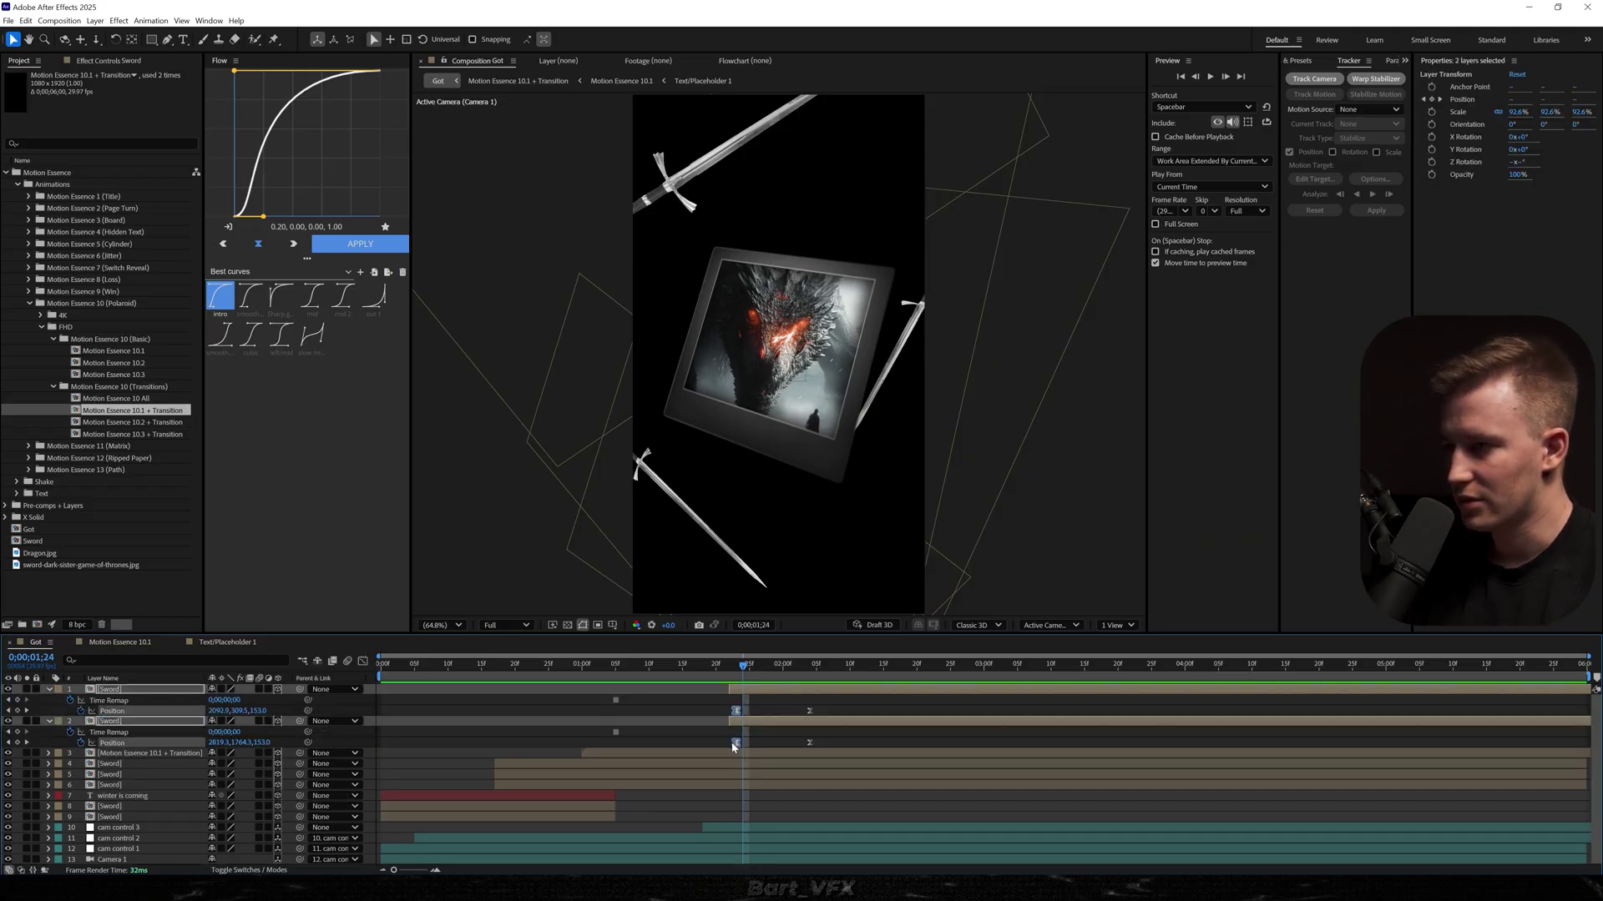
# - Move both swords' first Position keyframes to their layer starts and their end keyframes to about 0;00;02;06, previewing the motion
pyautogui.moveTo(834, 714); pyautogui.dragTo(802, 750)
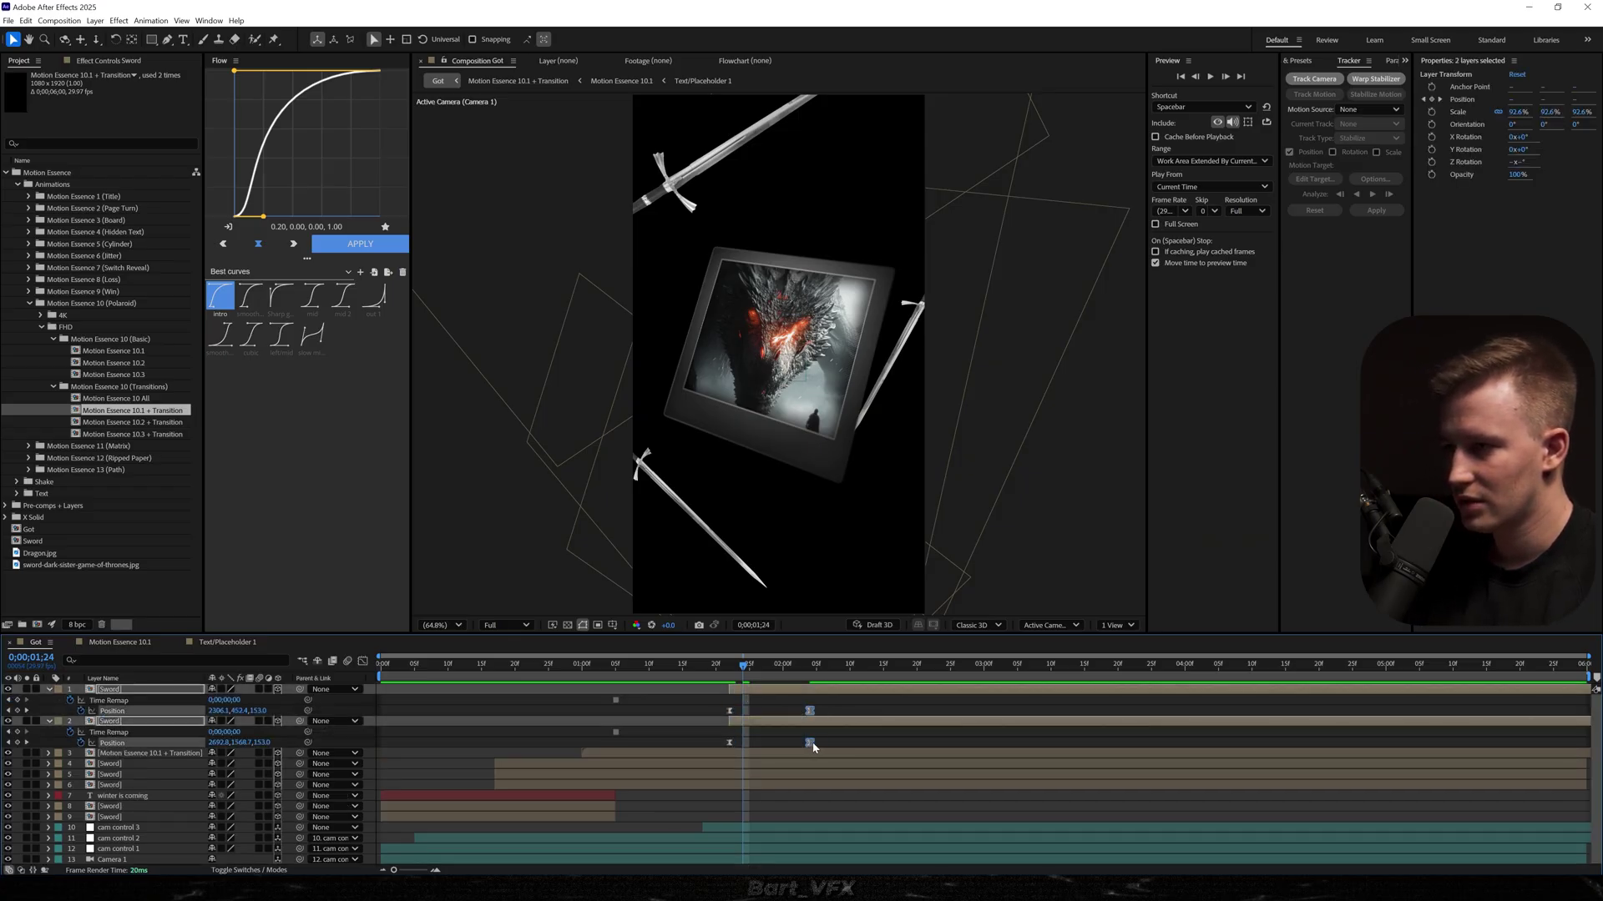
pyautogui.click(712, 667)
pyautogui.press('space')
pyautogui.press('space')
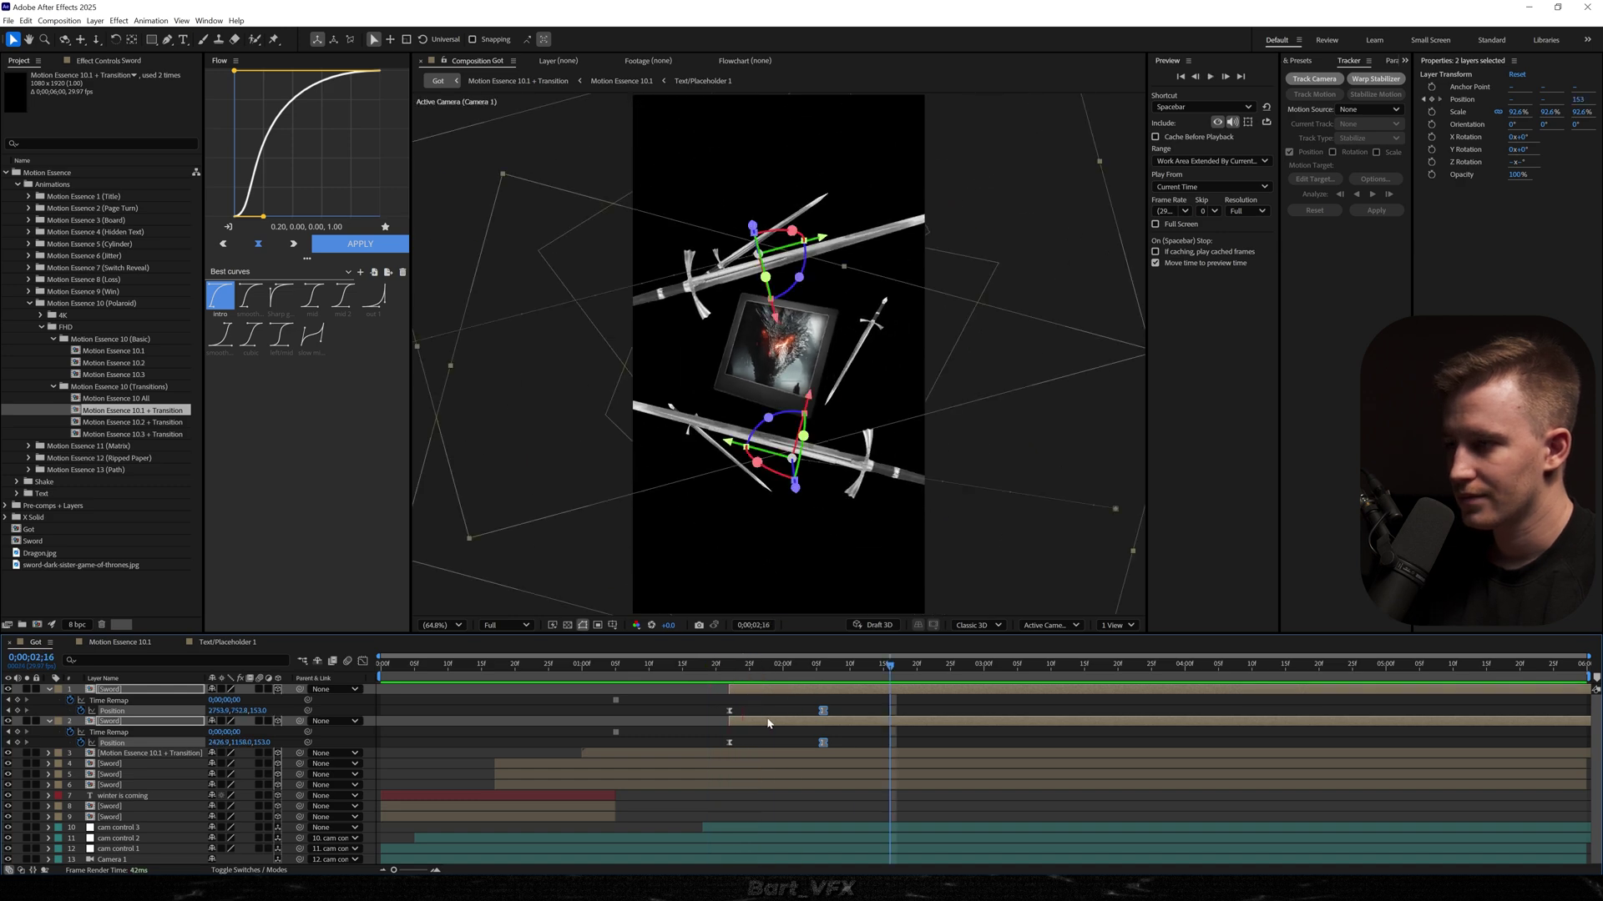
# - Shift both foreground sword layers to start at 0;00;01;24 with their end Position keyframes at 0;00;02;05, and preview the result
pyautogui.moveTo(769, 723); pyautogui.dragTo(841, 743)
pyautogui.press('pagedown')
pyautogui.press('pagedown')
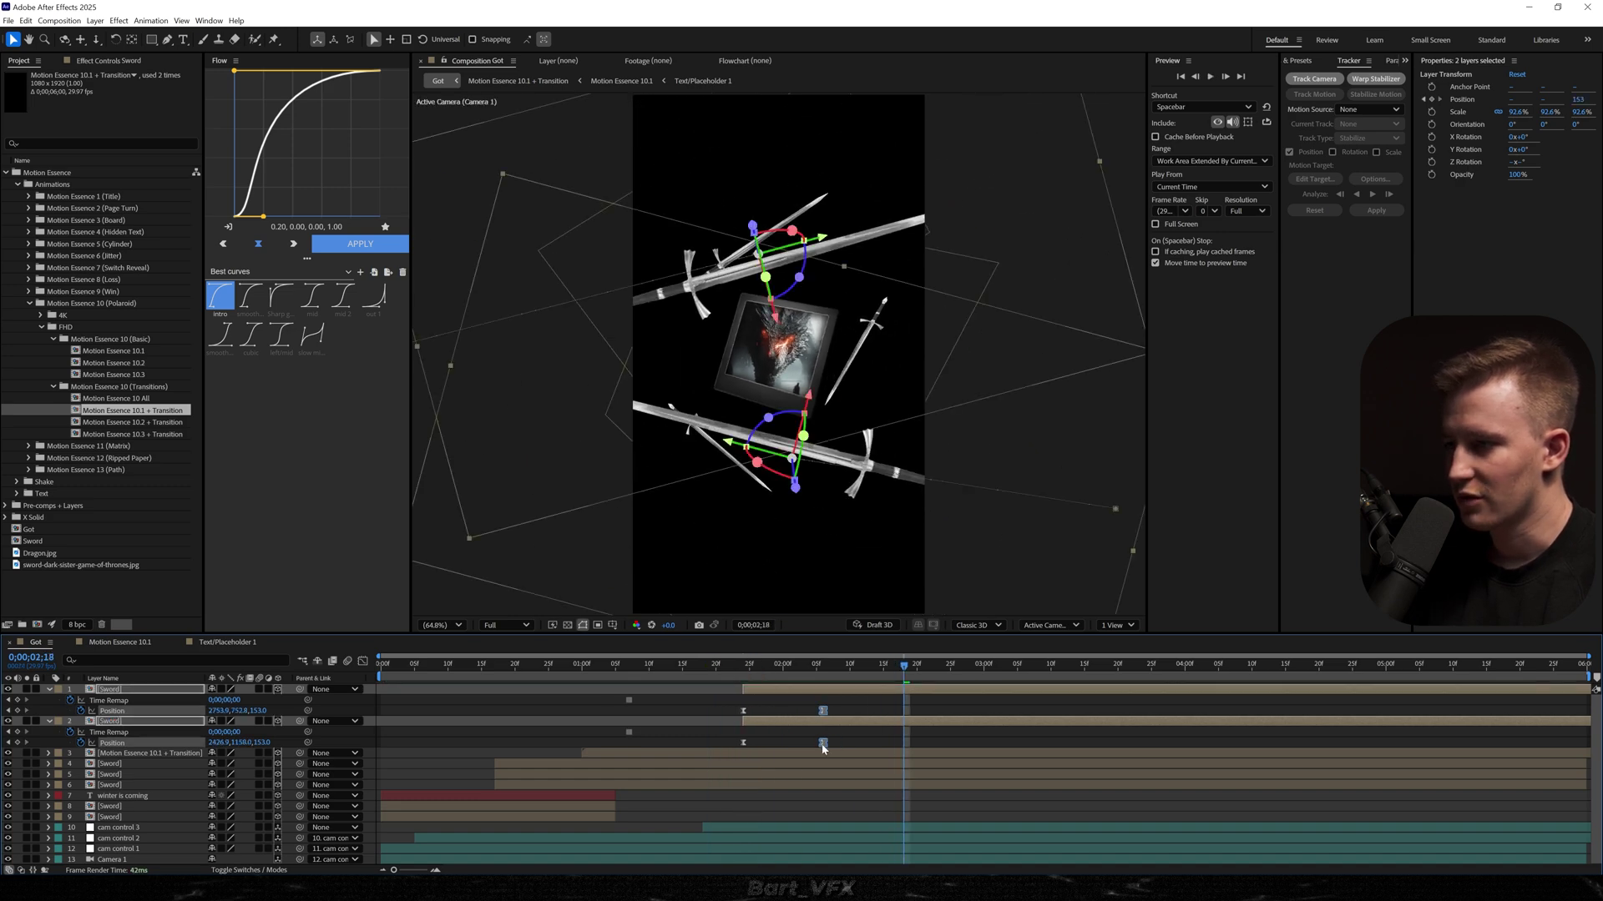
pyautogui.click(710, 668)
pyautogui.press('space')
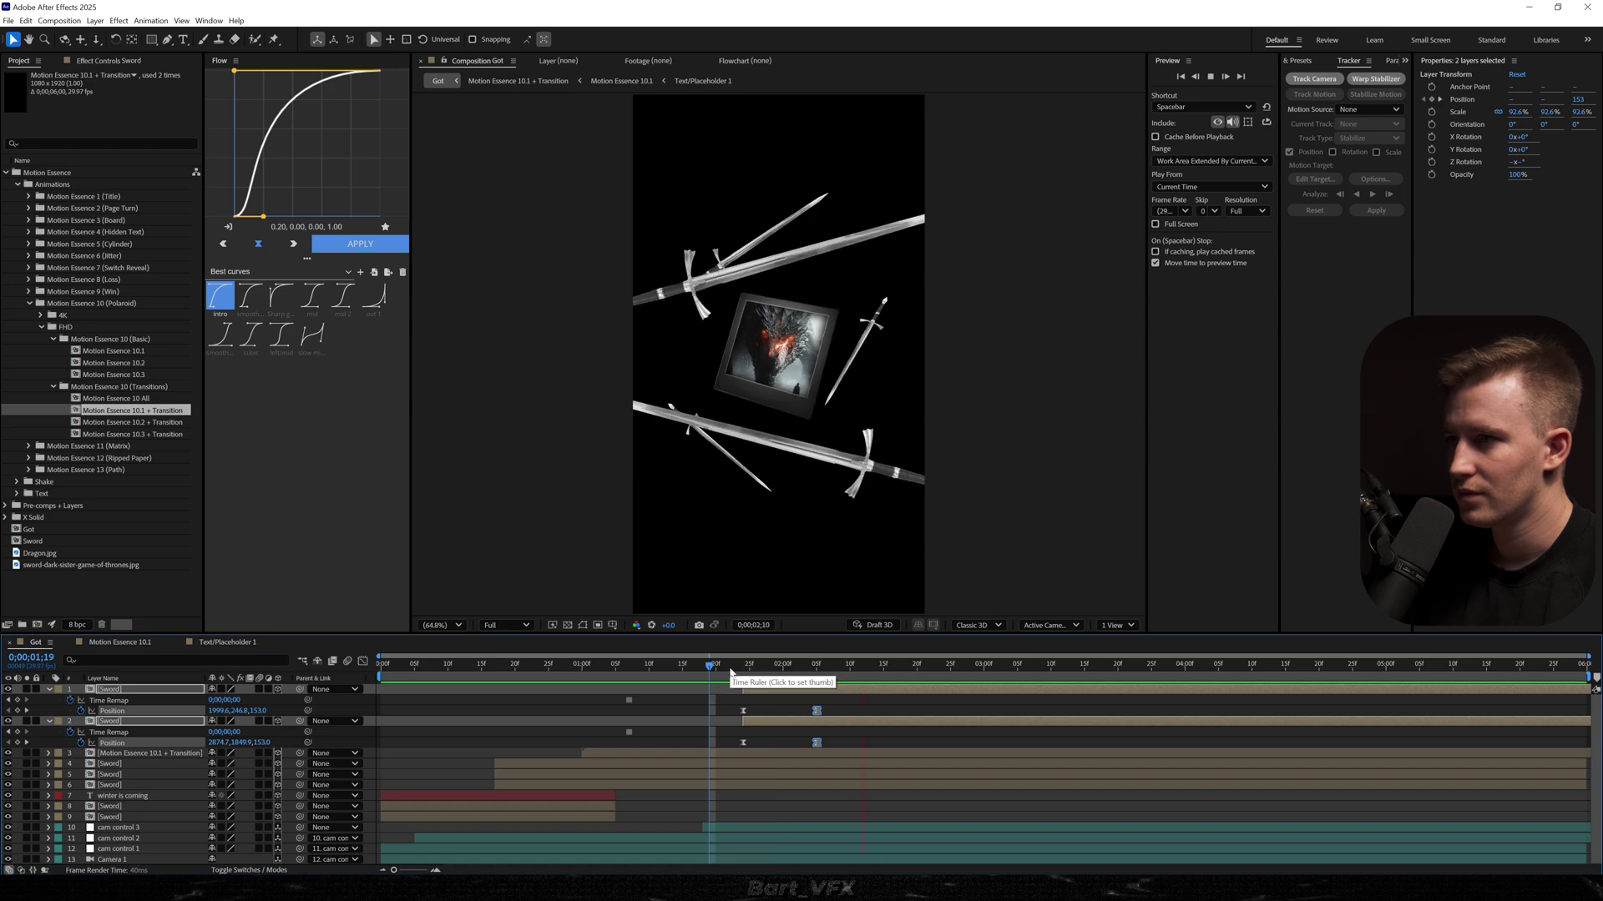
pyautogui.press('space')
pyautogui.click(714, 669)
# - Move cam control 3's second Position keyframe to 0;00;02;15 and delete its Z Rotation keyframe
pyautogui.press('space')
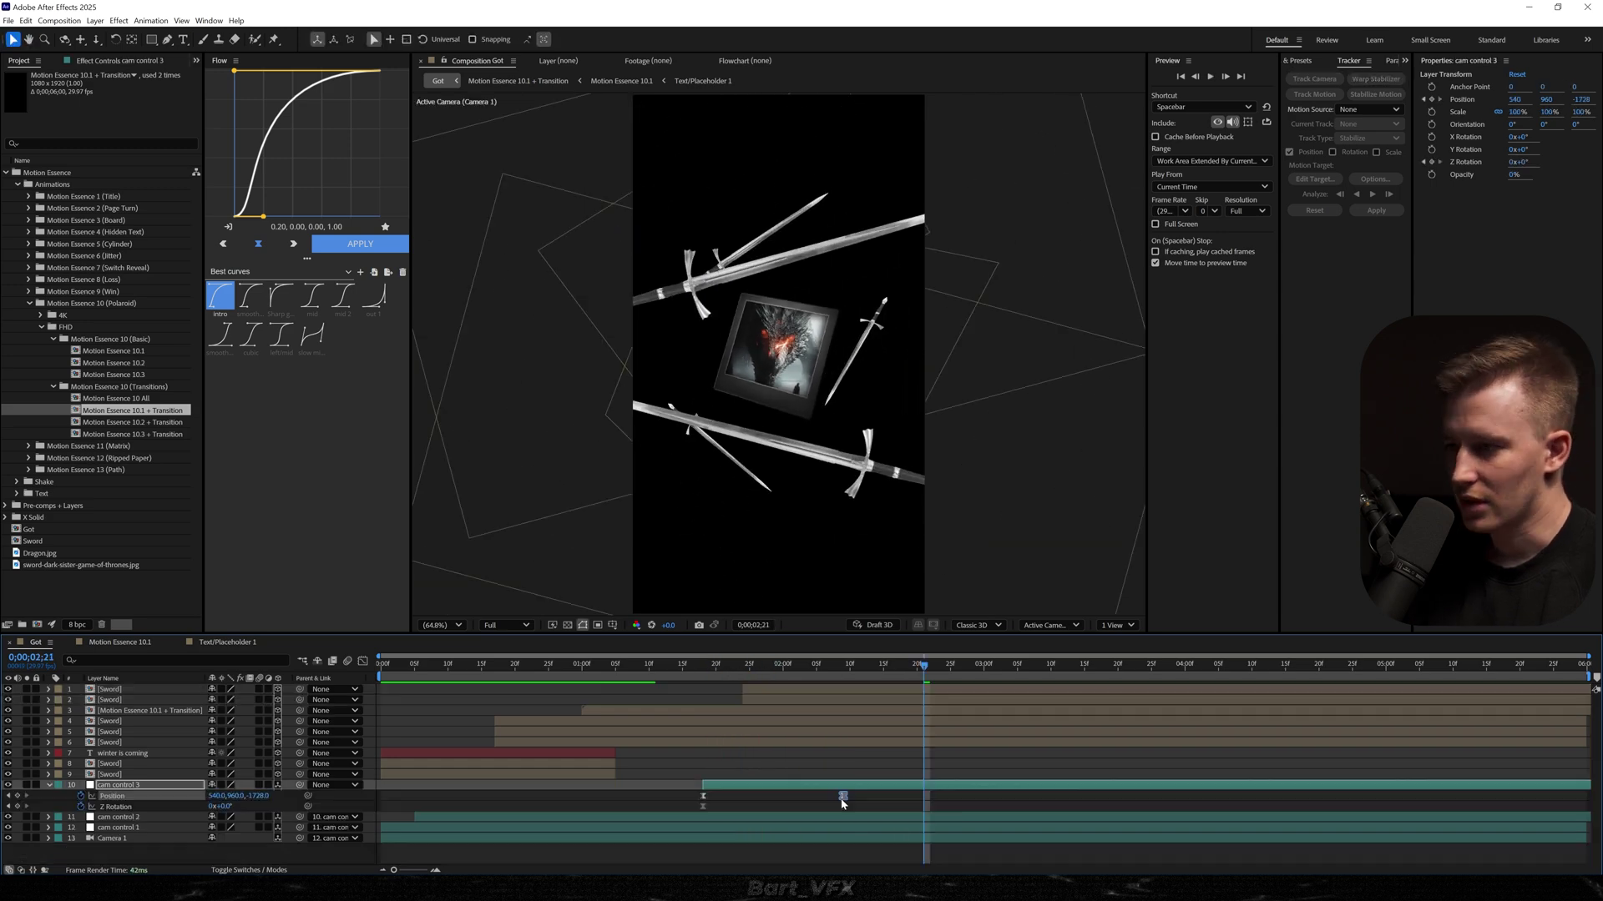
pyautogui.moveTo(893, 795); pyautogui.dragTo(689, 815)
pyautogui.press('Delete')
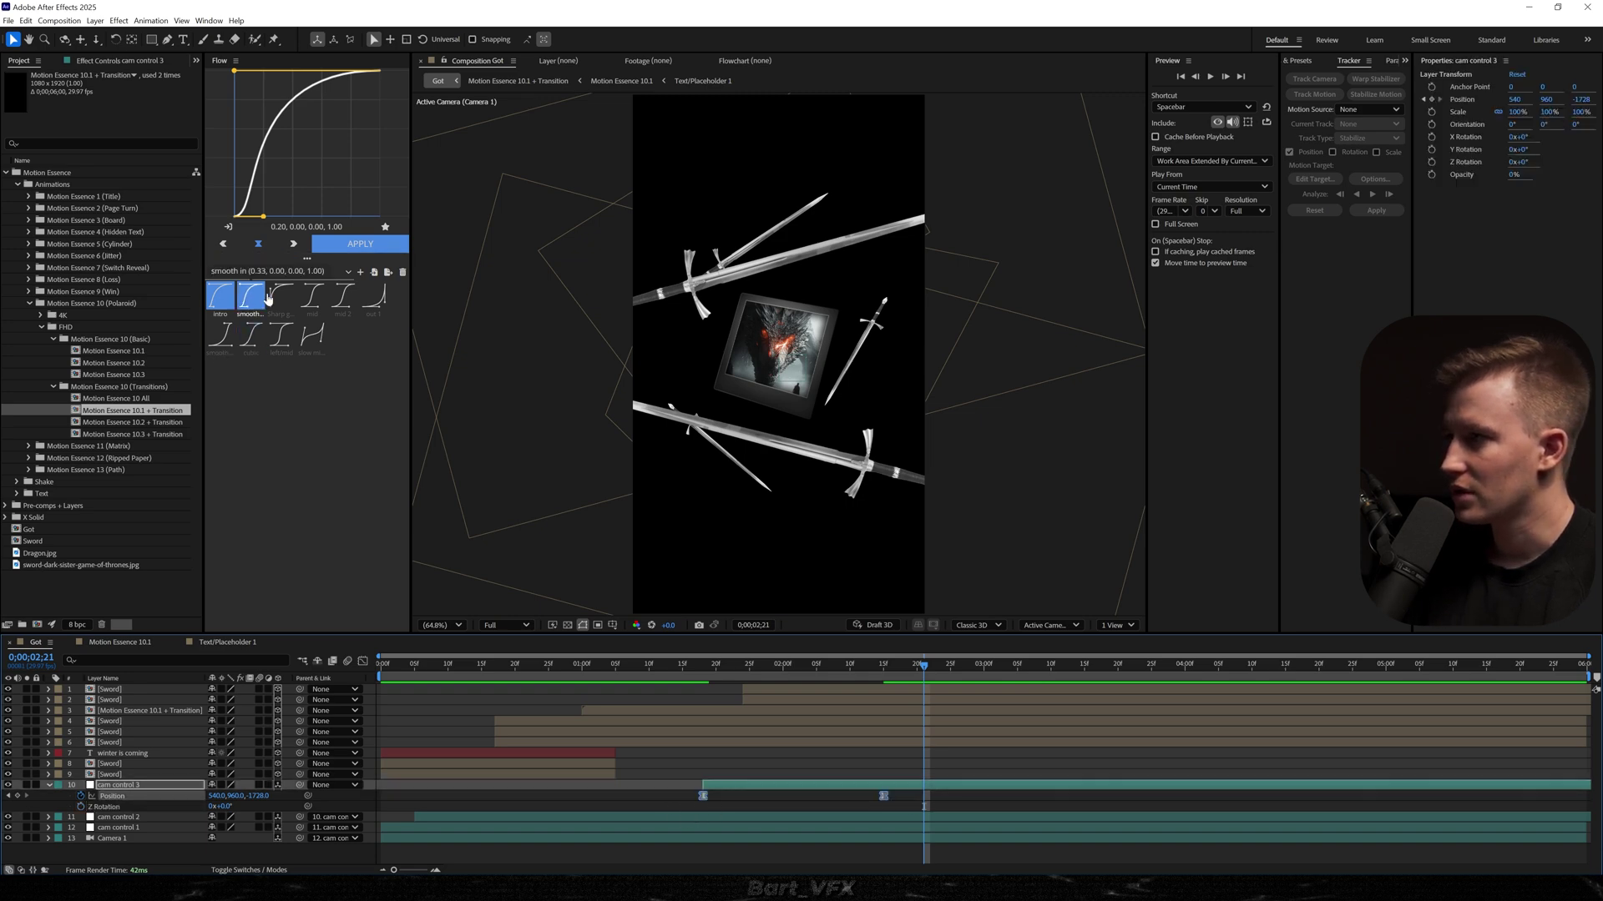
# - Try the sharp preset curve (0.00, 0.80, 0.24, 0.99) on cam control 3's Position keyframes and preview it
pyautogui.click(282, 294)
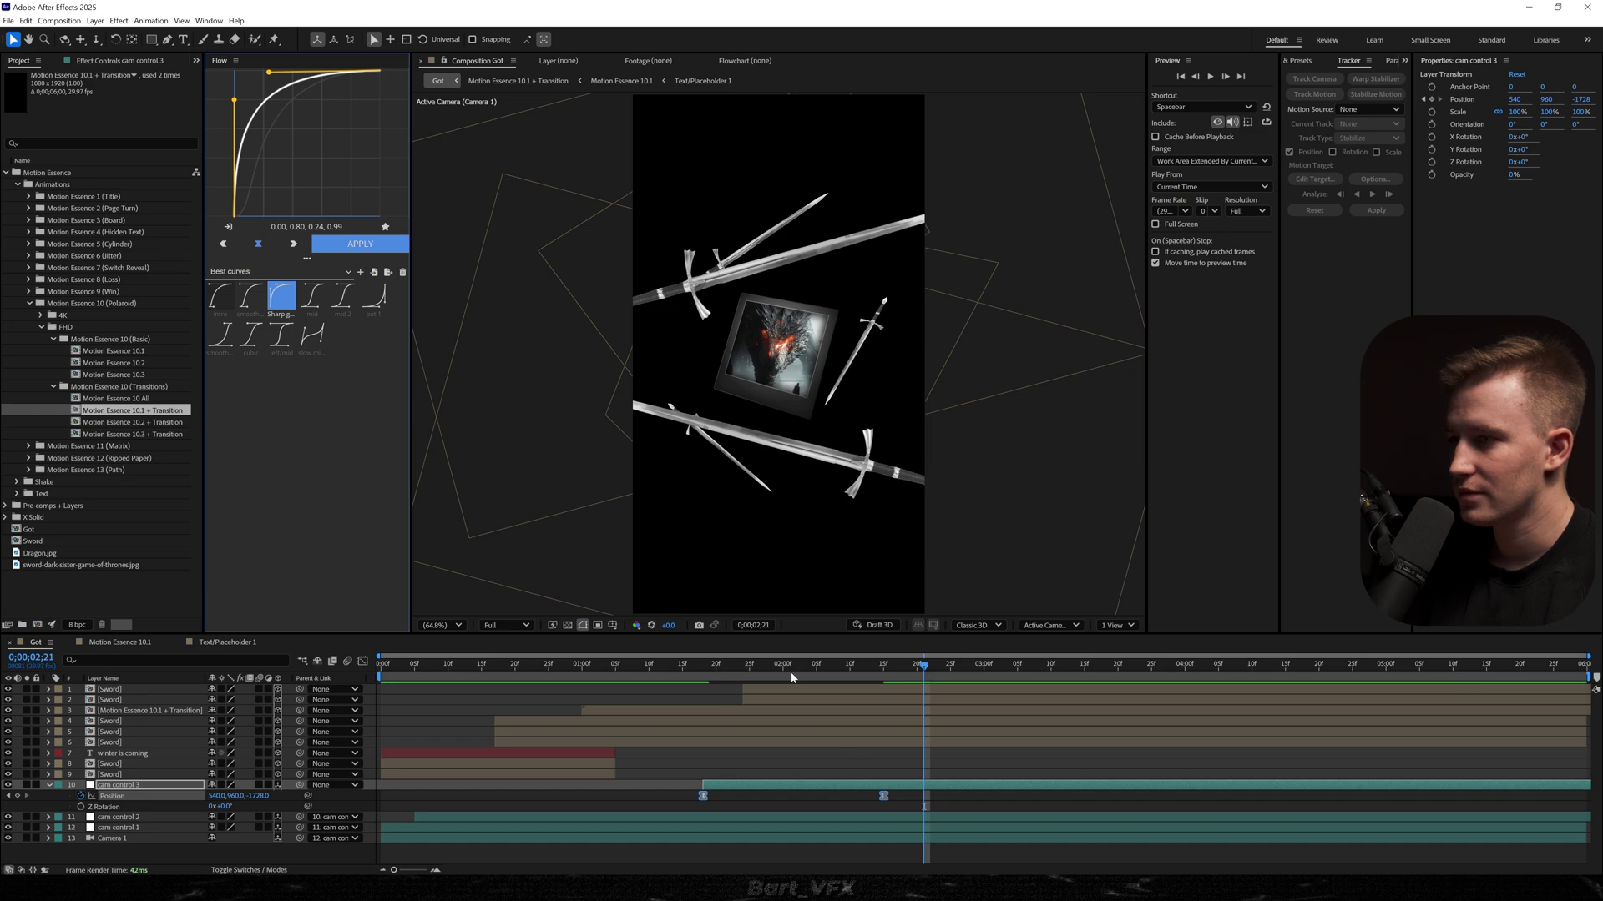
pyautogui.click(535, 667)
pyautogui.press('space')
# - Try the intro curve (0.20, 0.00, 0.00, 1.00) on cam control 3's Position keyframes and preview the move
pyautogui.click(219, 294)
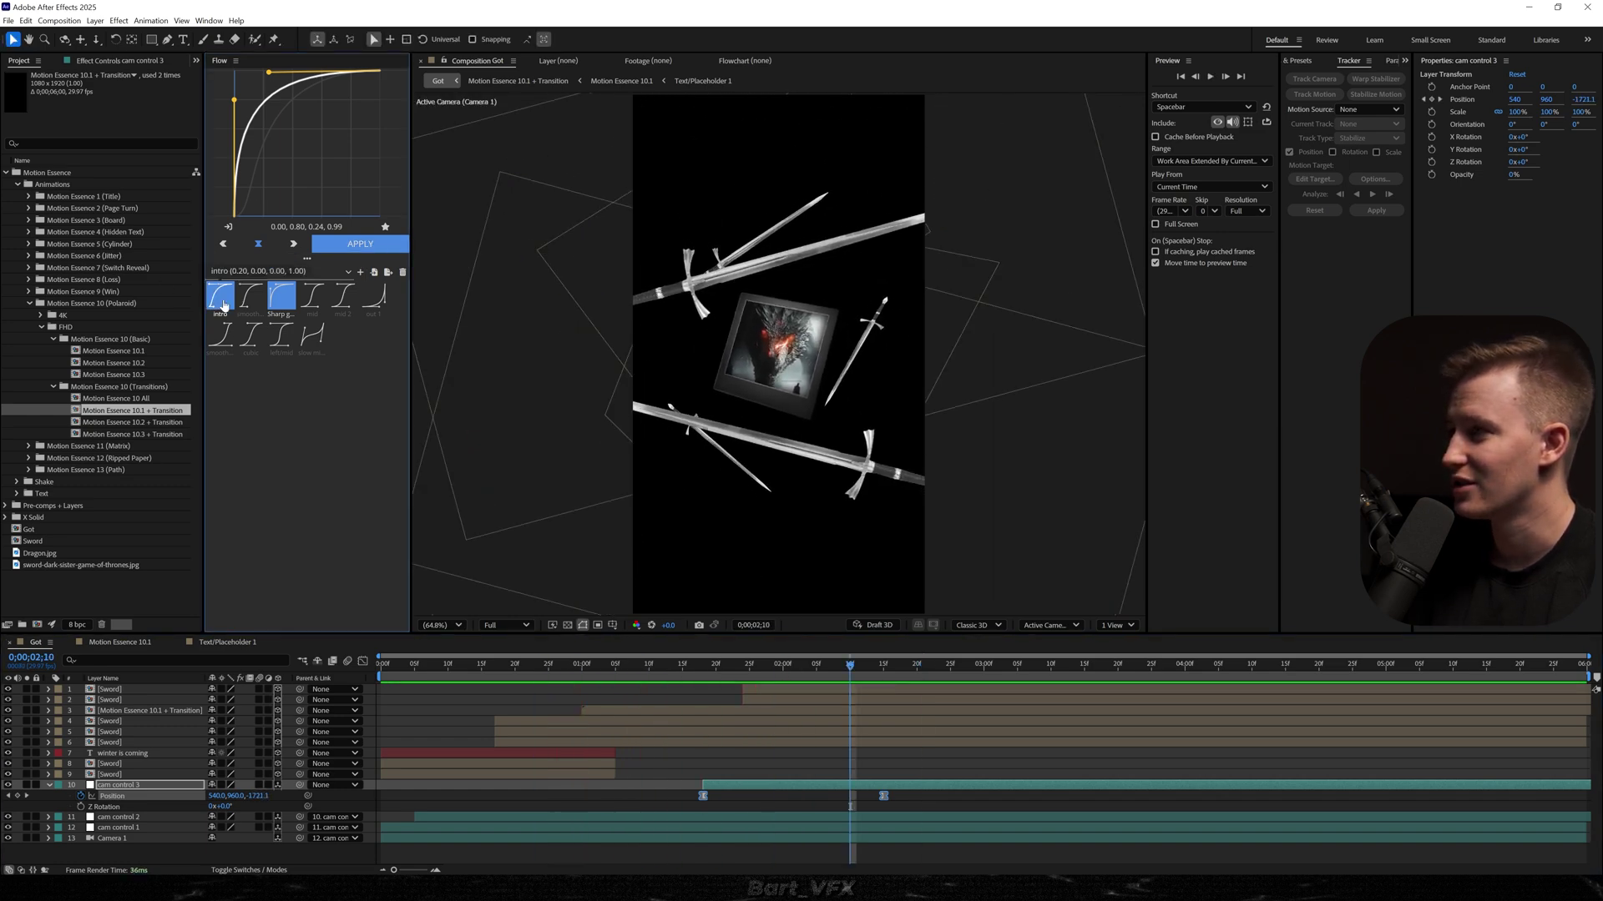
pyautogui.click(223, 306)
pyautogui.click(360, 244)
pyautogui.moveTo(726, 669); pyautogui.dragTo(590, 669)
pyautogui.press('space')
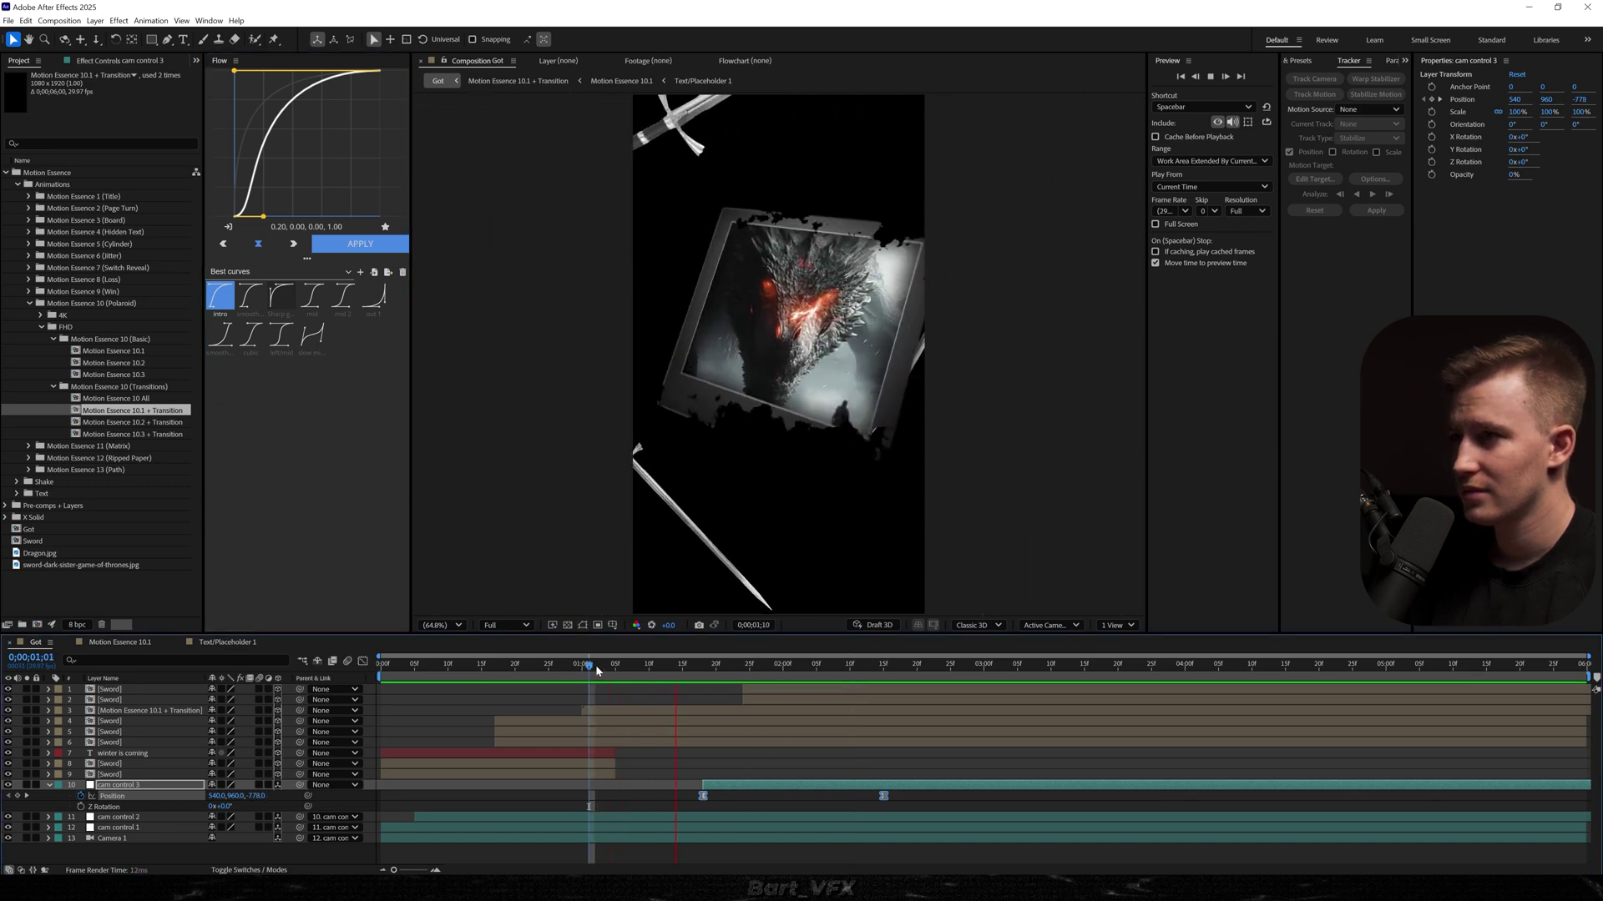
# - Apply the smooth in curve (0.33, 0.00, 0.00, 1.00) to cam control 3's Position keyframes and preview the camera move
pyautogui.click(251, 295)
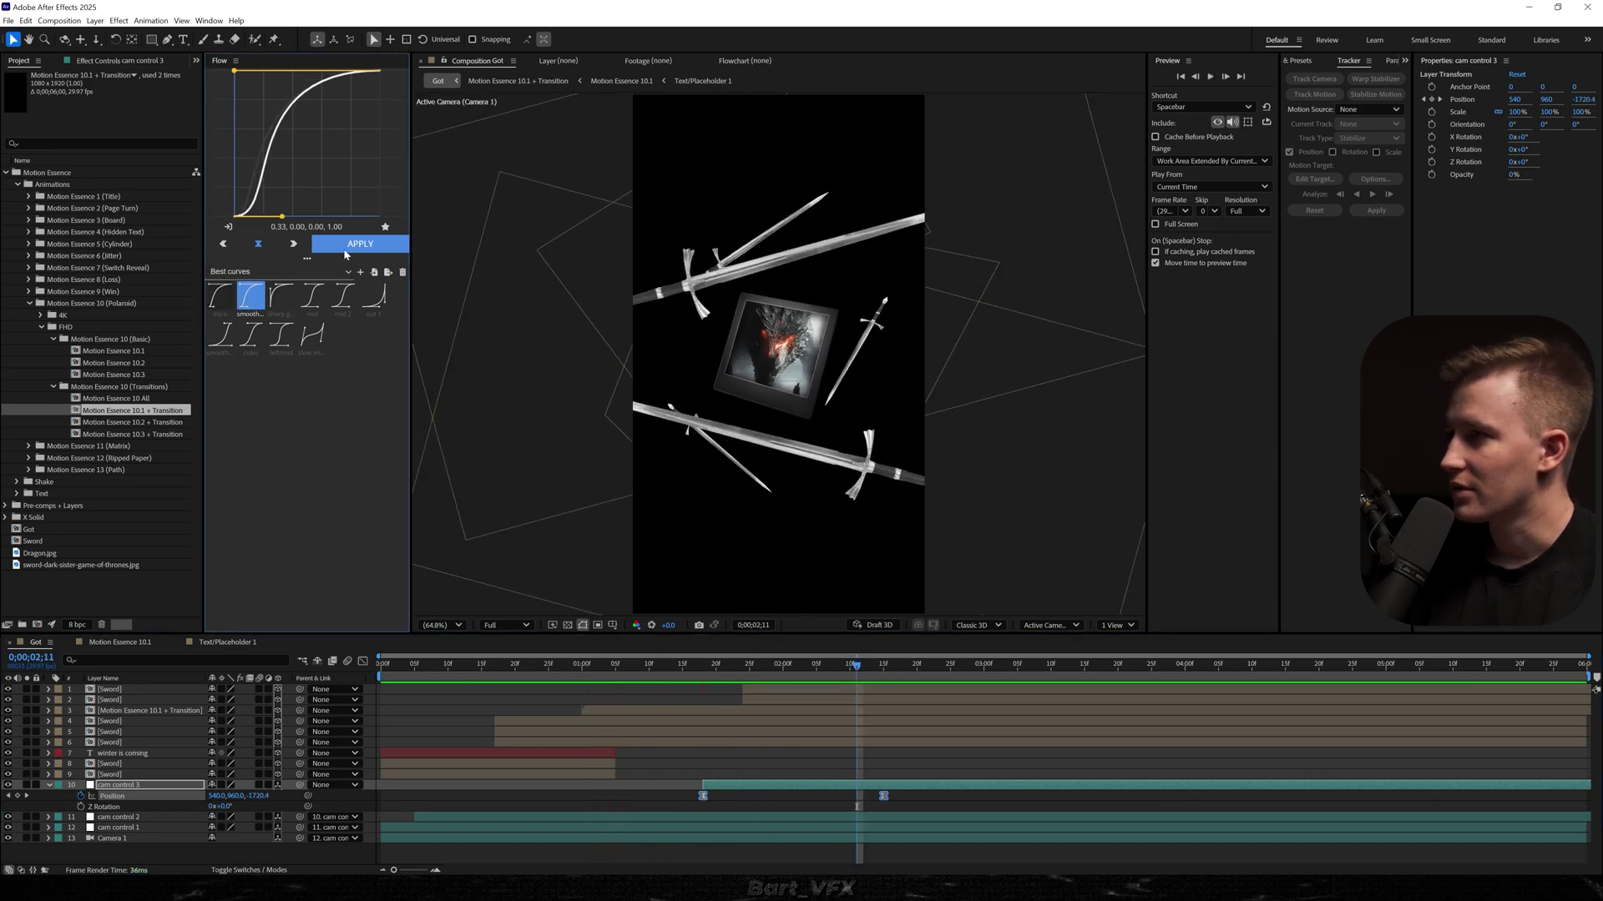
pyautogui.press('space')
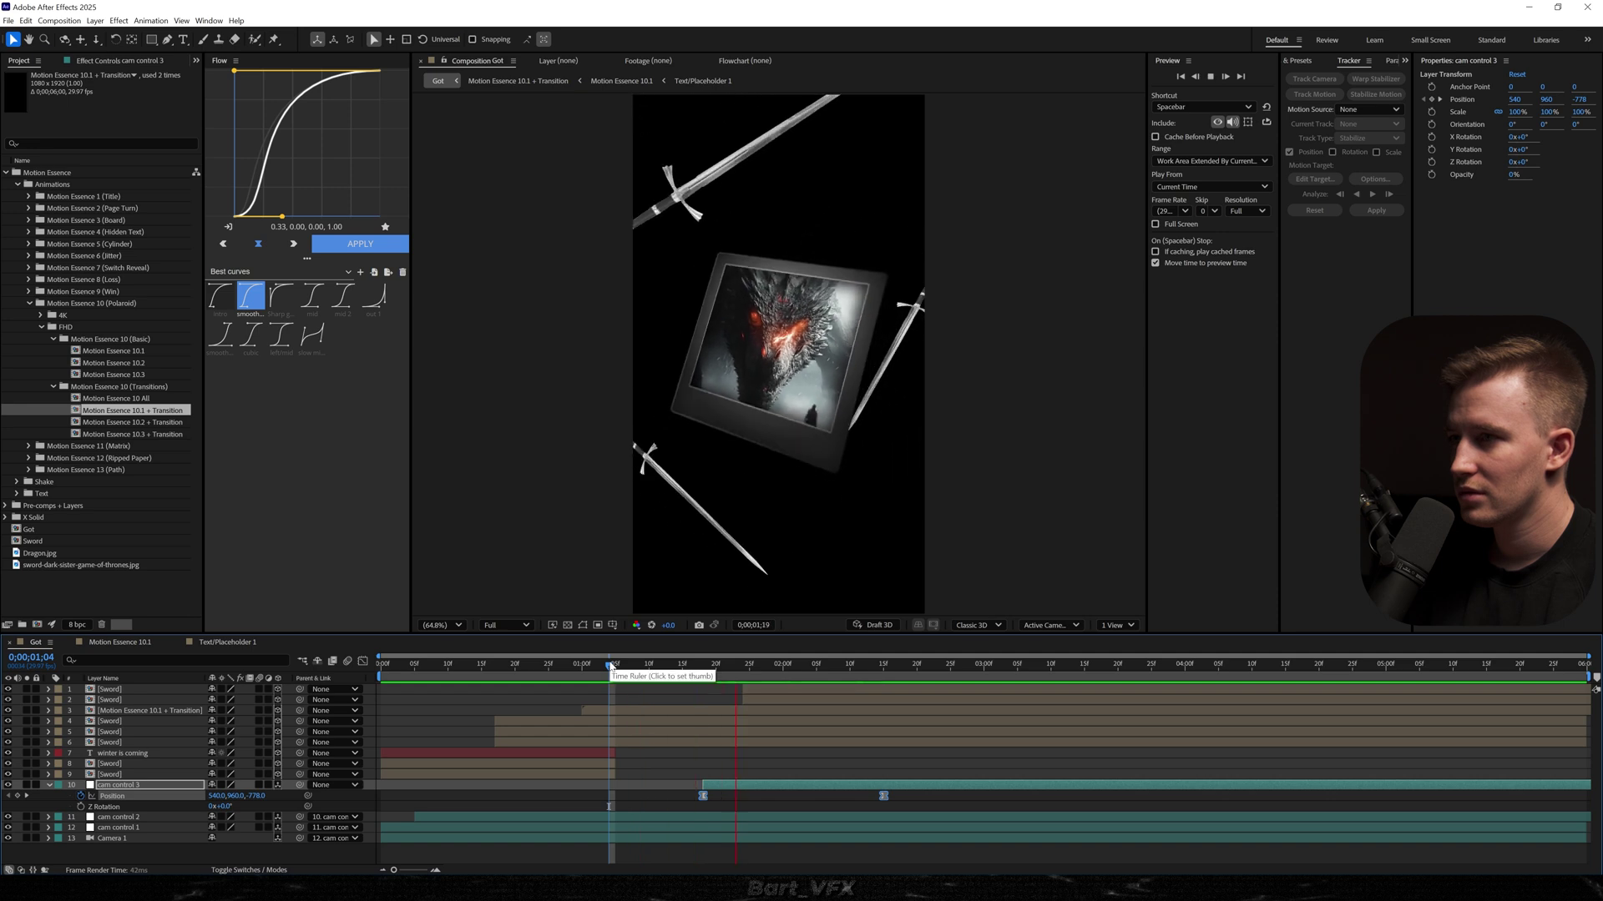
pyautogui.press('space')
# - Move the end Position keyframes of both foreground swords to 0;00;02;09 and preview the animation
pyautogui.click(804, 667)
pyautogui.click(819, 700)
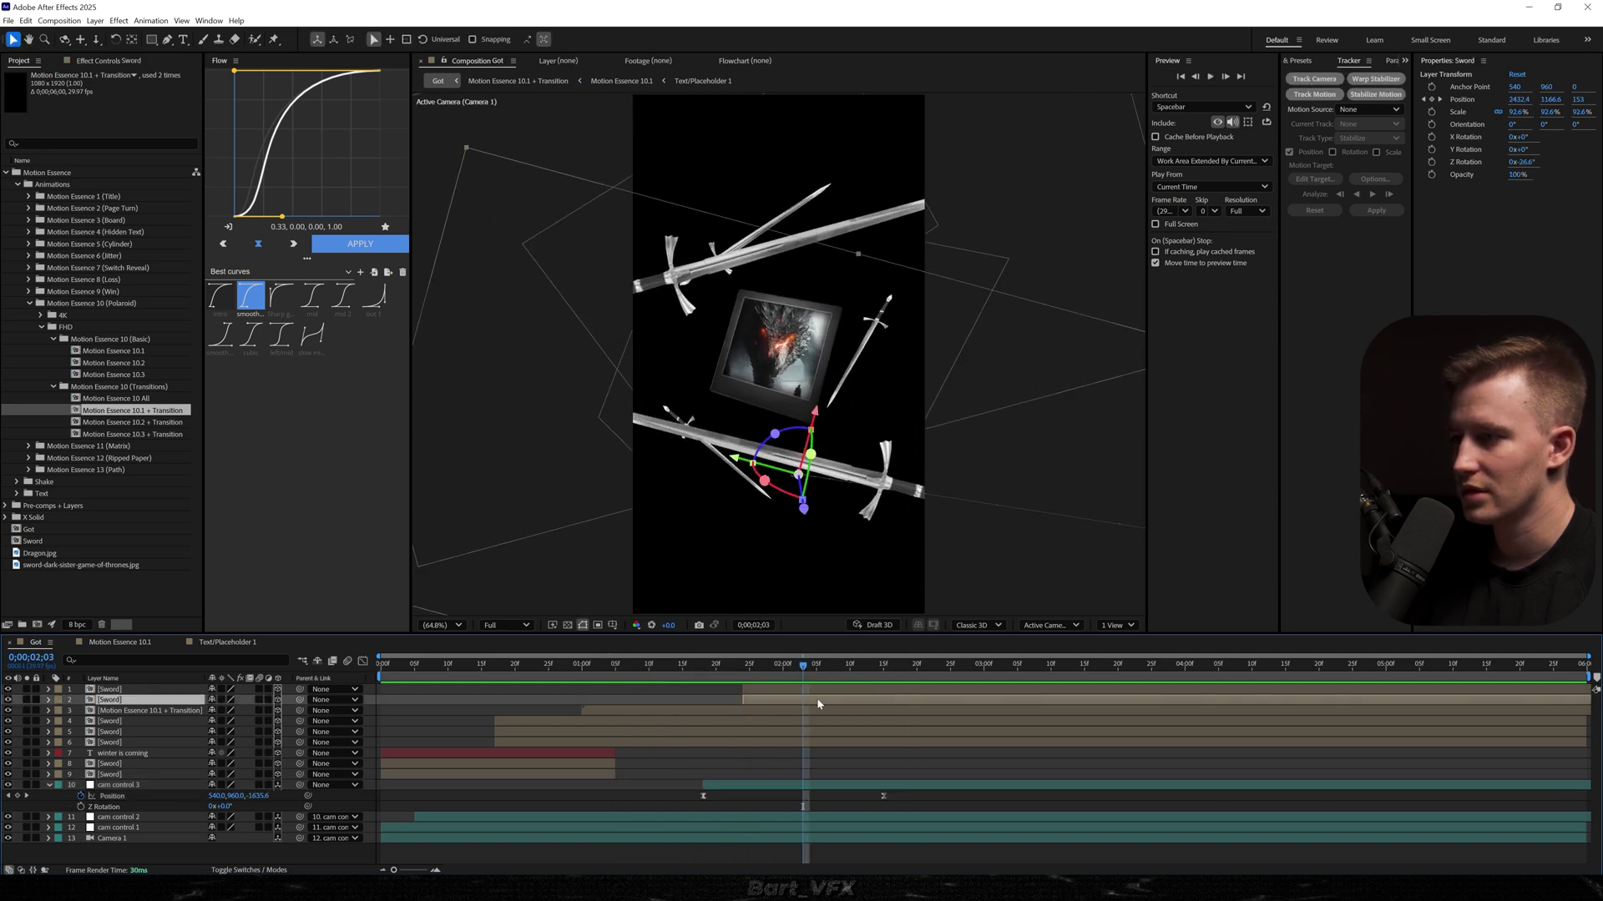
pyautogui.keyDown('shift'); pyautogui.click(806, 690); pyautogui.keyUp('shift')
pyautogui.press('u')
pyautogui.moveTo(835, 705); pyautogui.dragTo(843, 743)
pyautogui.moveTo(803, 667); pyautogui.dragTo(856, 844)
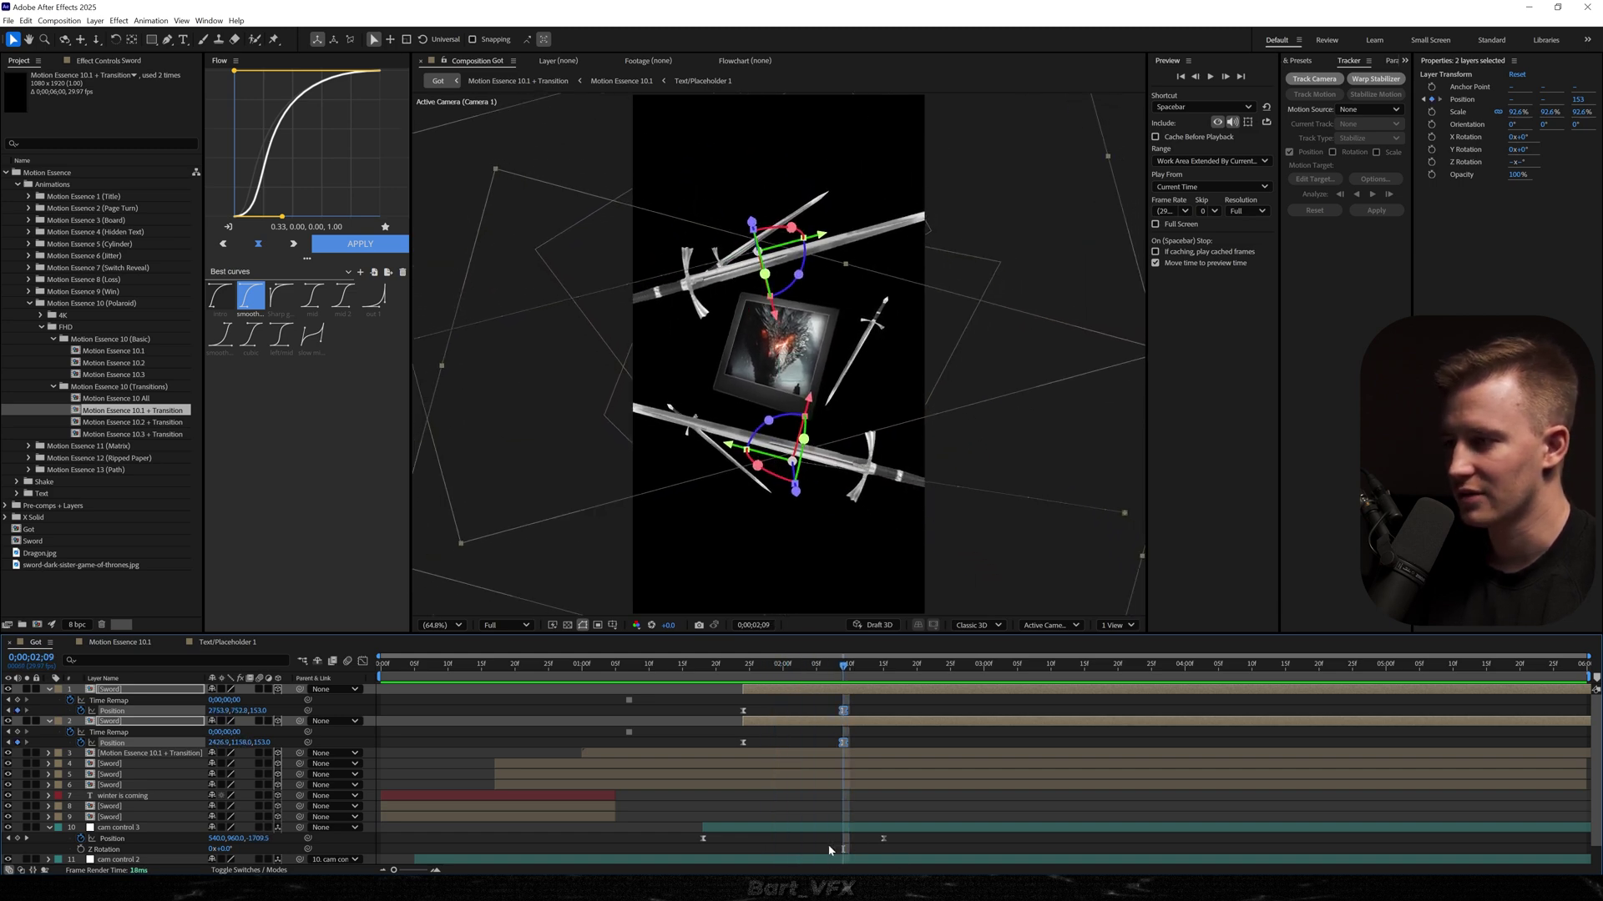
pyautogui.moveTo(743, 668); pyautogui.dragTo(715, 672)
pyautogui.press('space')
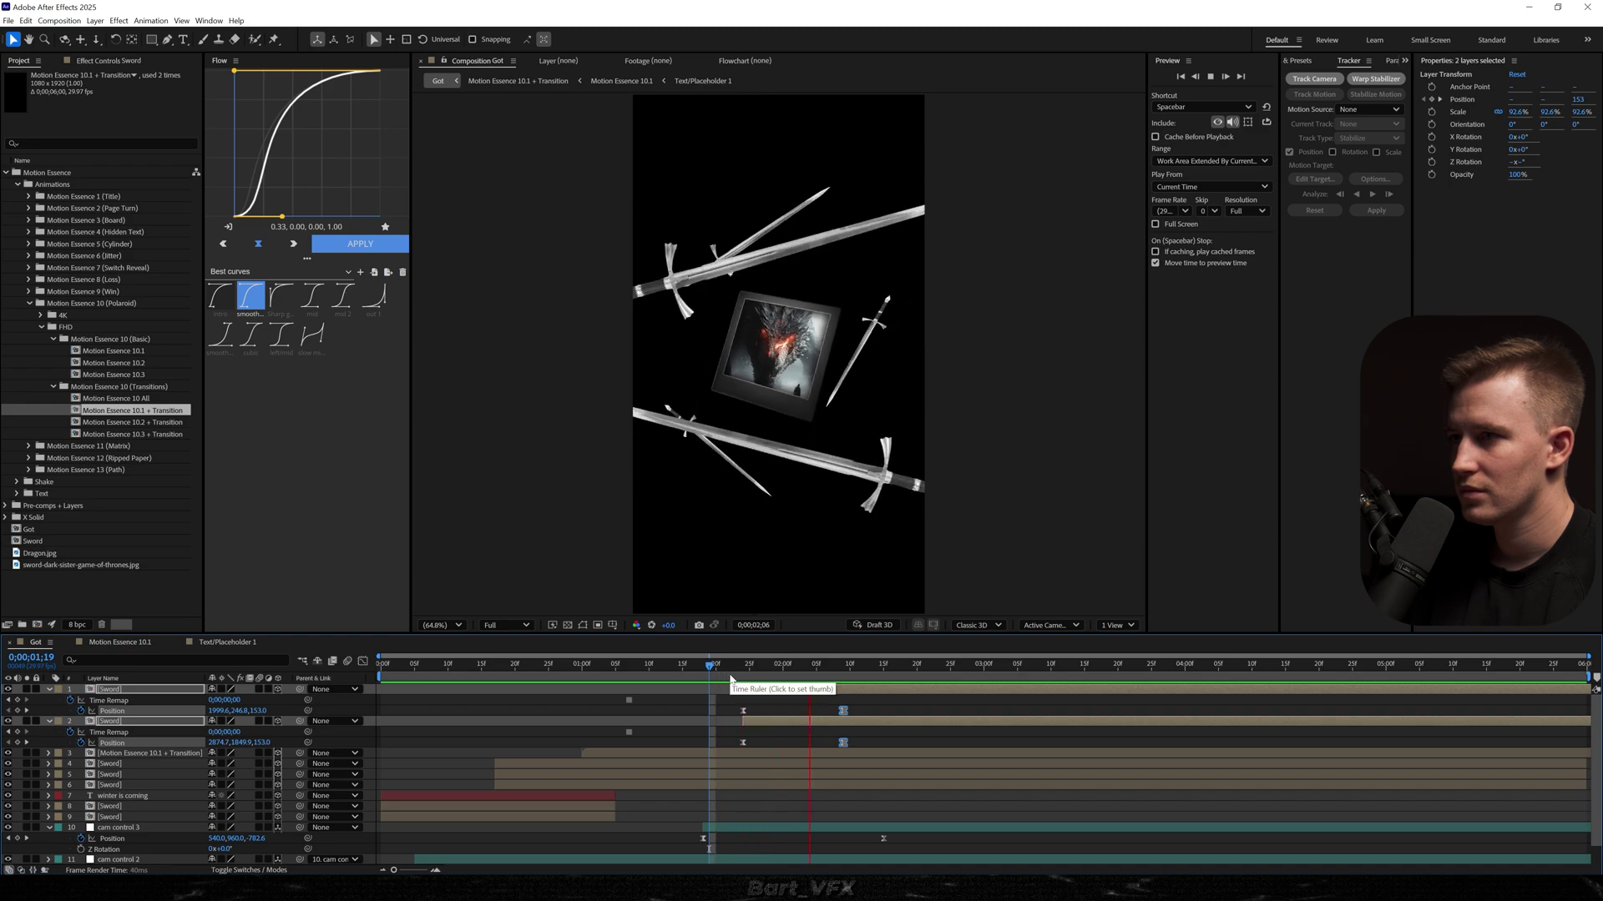
pyautogui.press('space')
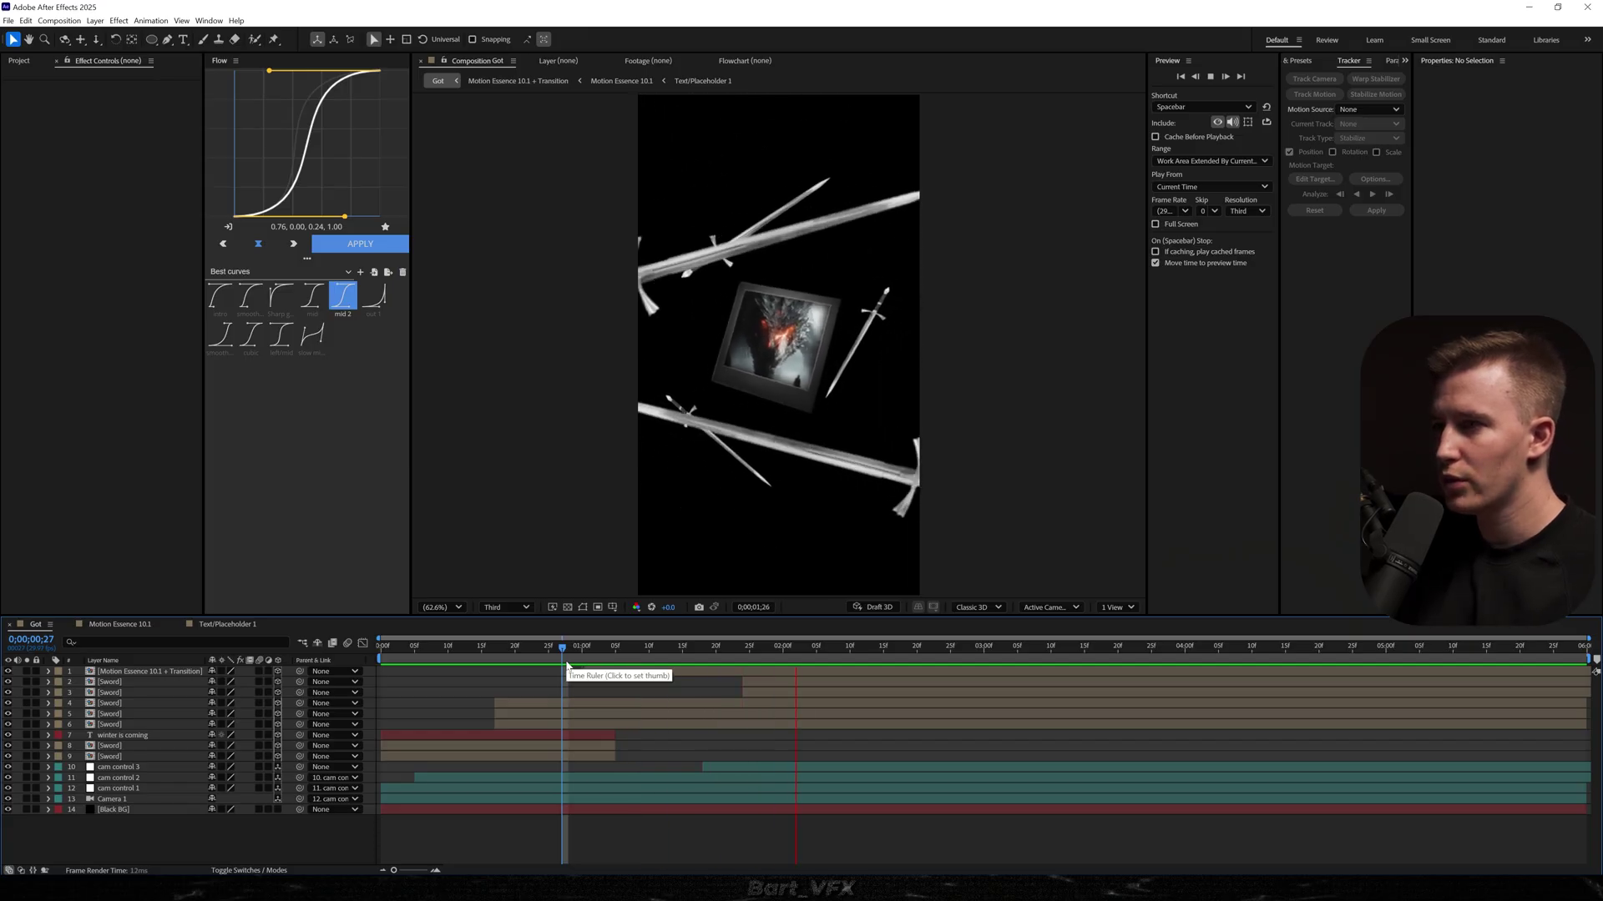
pyautogui.press('space')
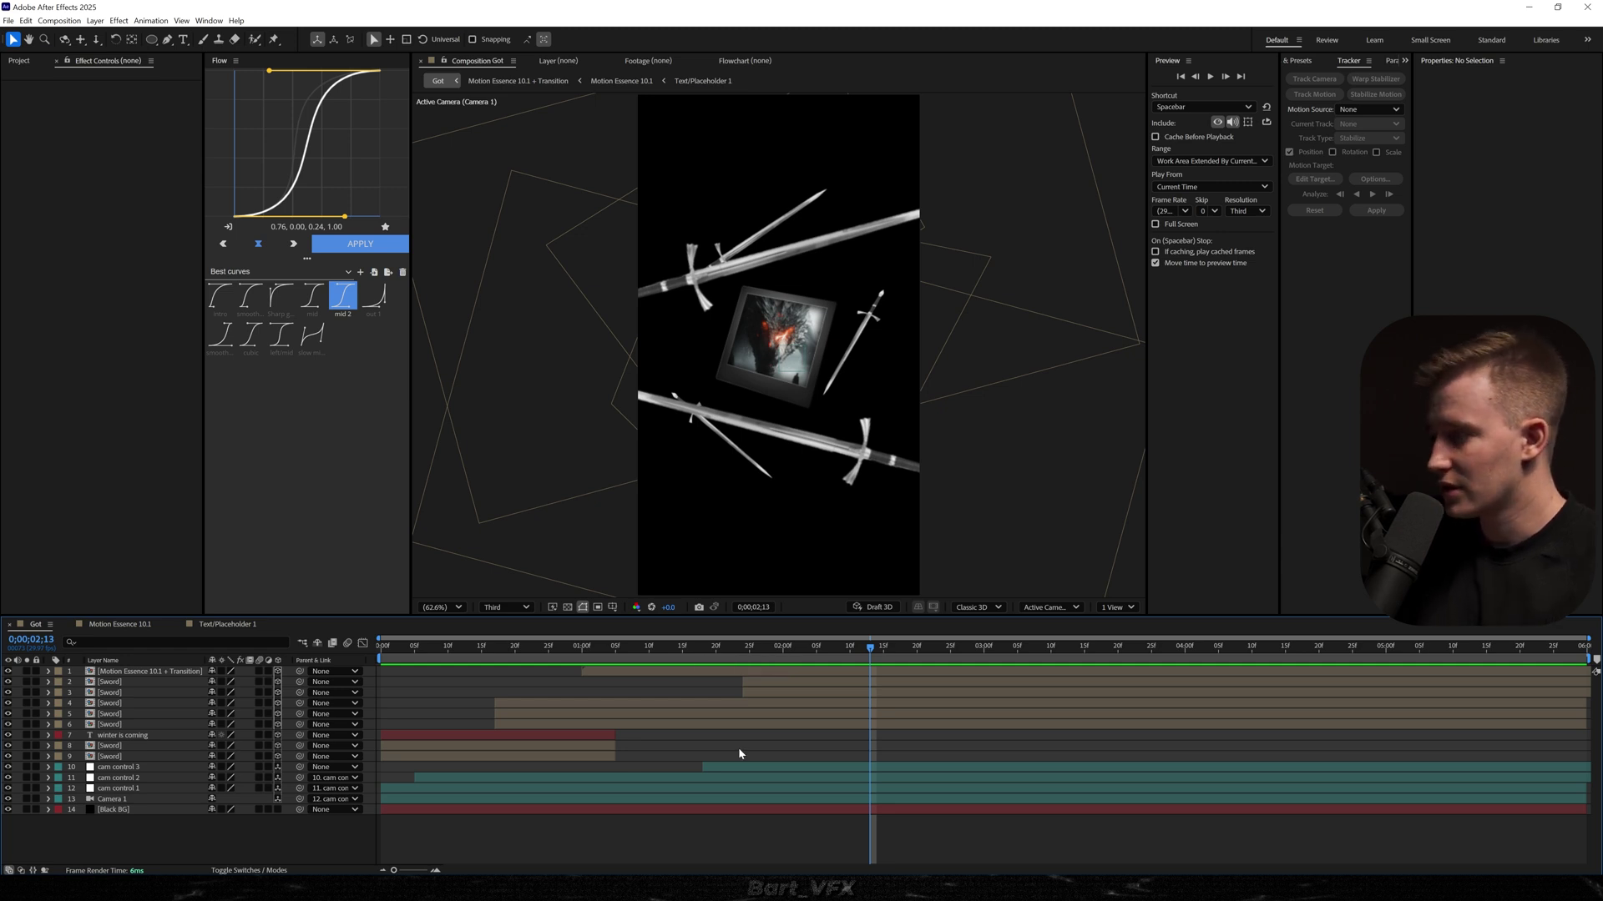
# - Add an adjustment layer named Invert with the Invert effect and place it below the polaroid and both foreground Sword layers
pyautogui.hotkey('ctrl', 'alt', 'y')
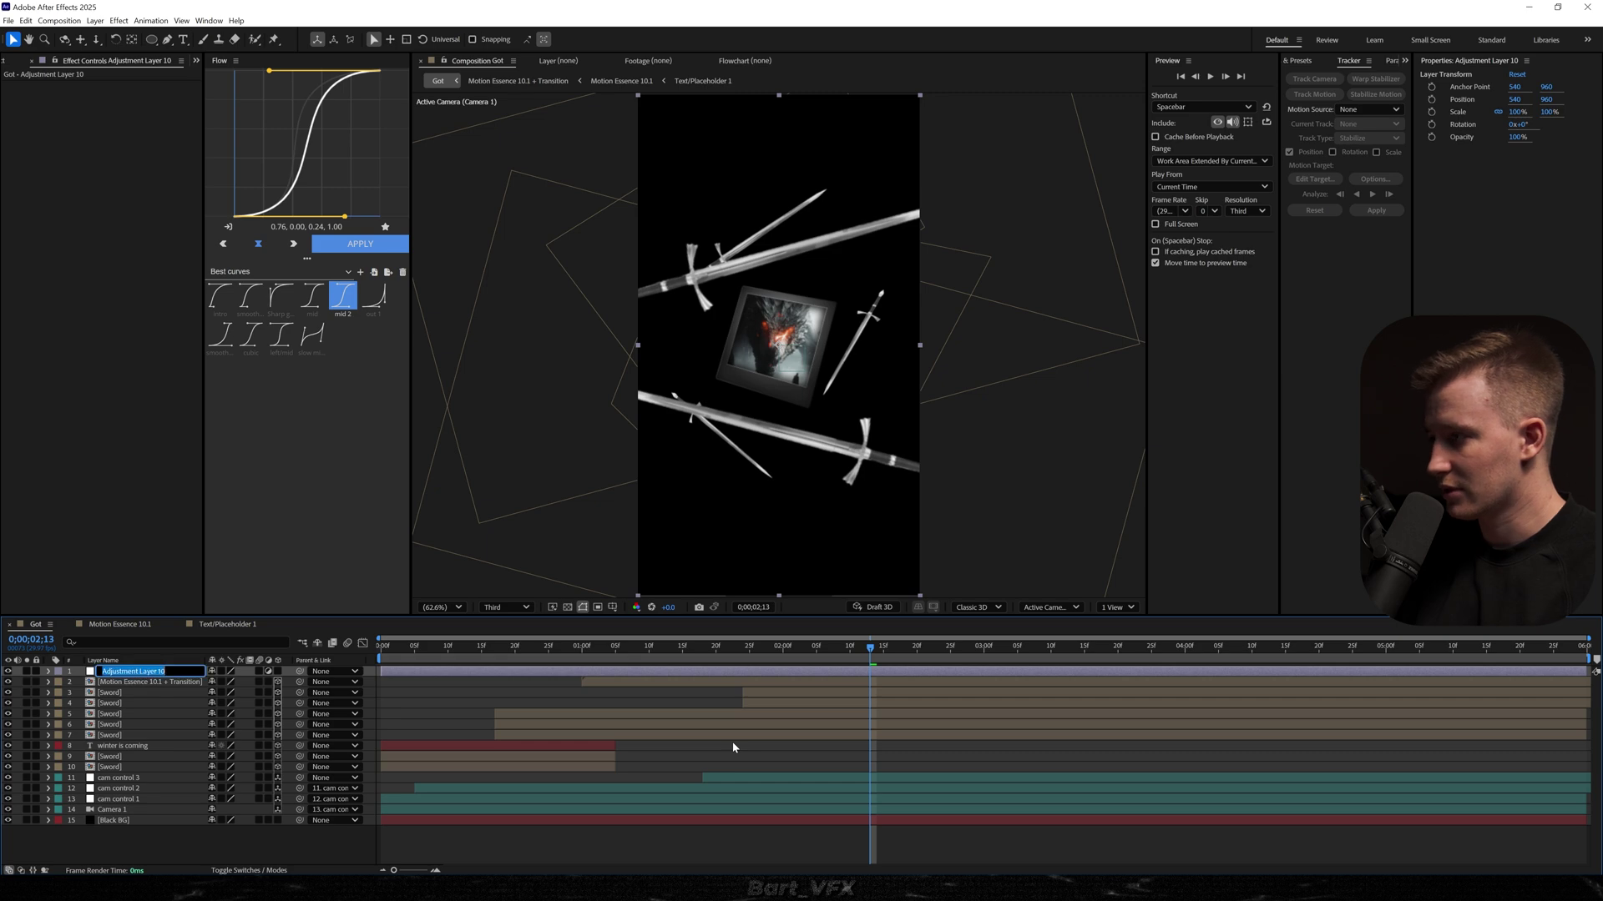
pyautogui.hotkey('ctrl', 'space')
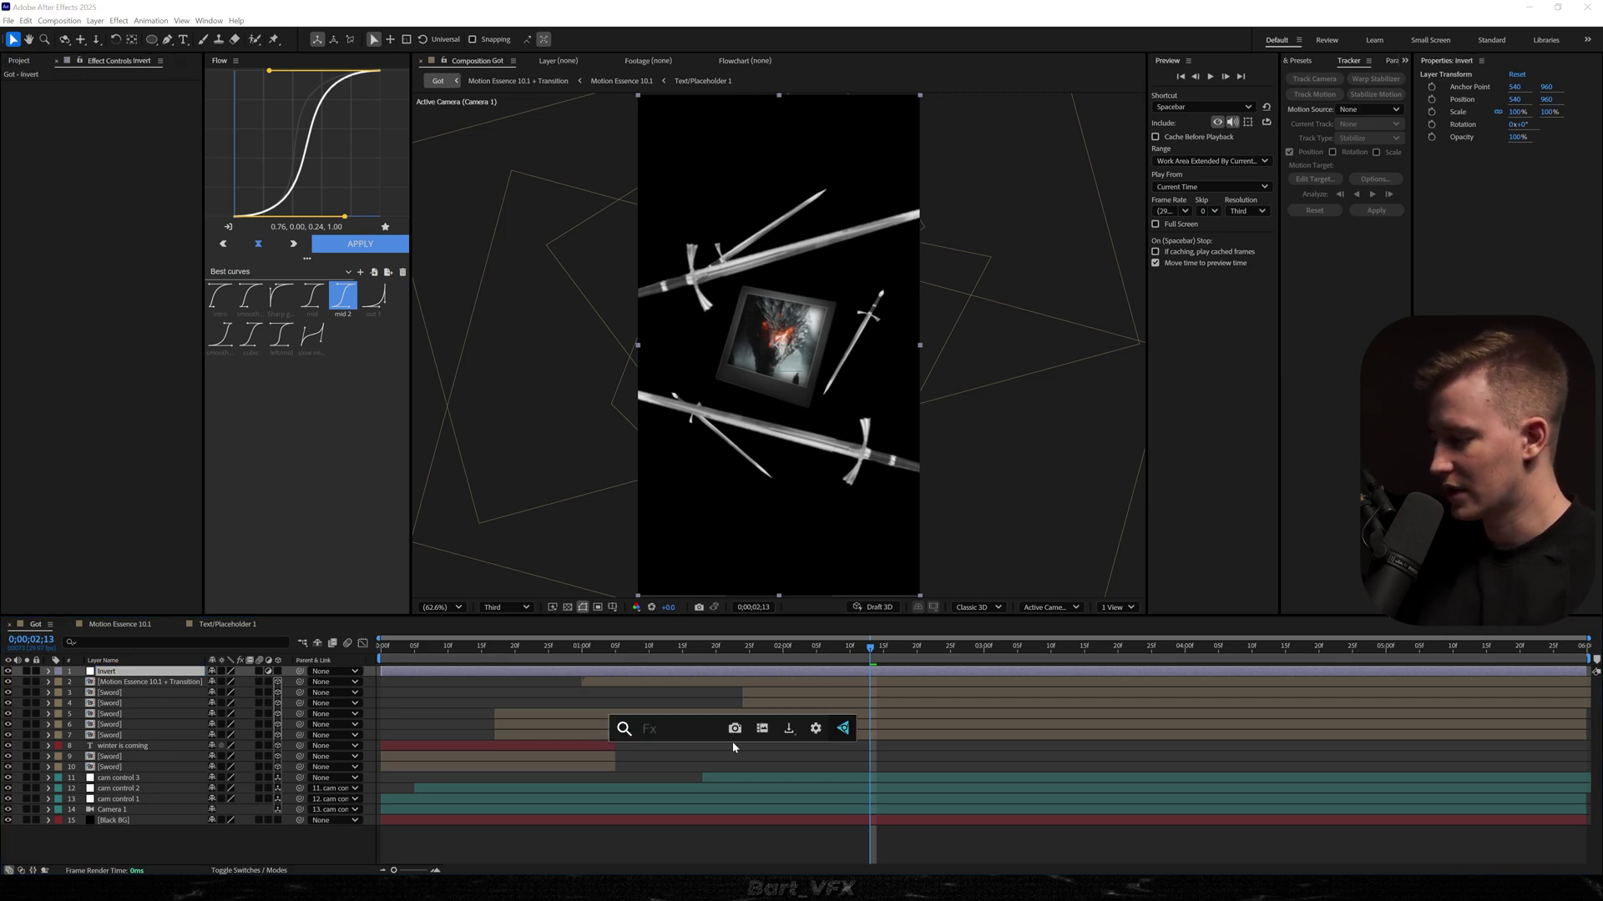
pyautogui.write('invert')
pyautogui.press('Return')
pyautogui.moveTo(134, 675); pyautogui.dragTo(131, 709)
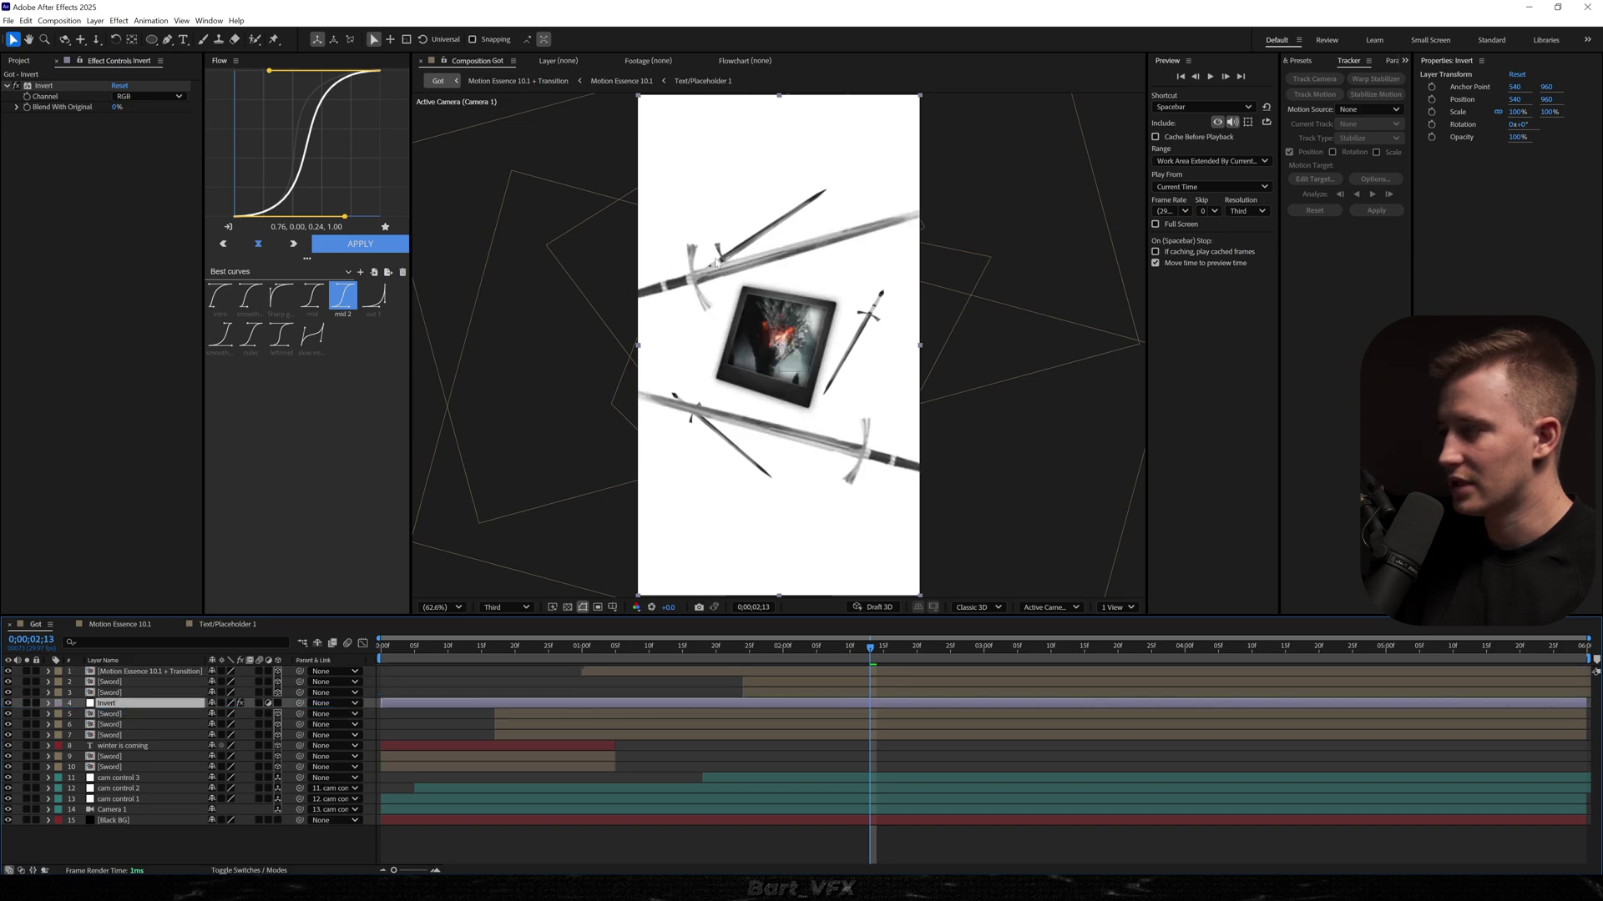
# - Trim the Invert layer to start at 0;00;01;24 and draw a small elliptical mask on it over the polaroid's dragon
pyautogui.click(140, 671)
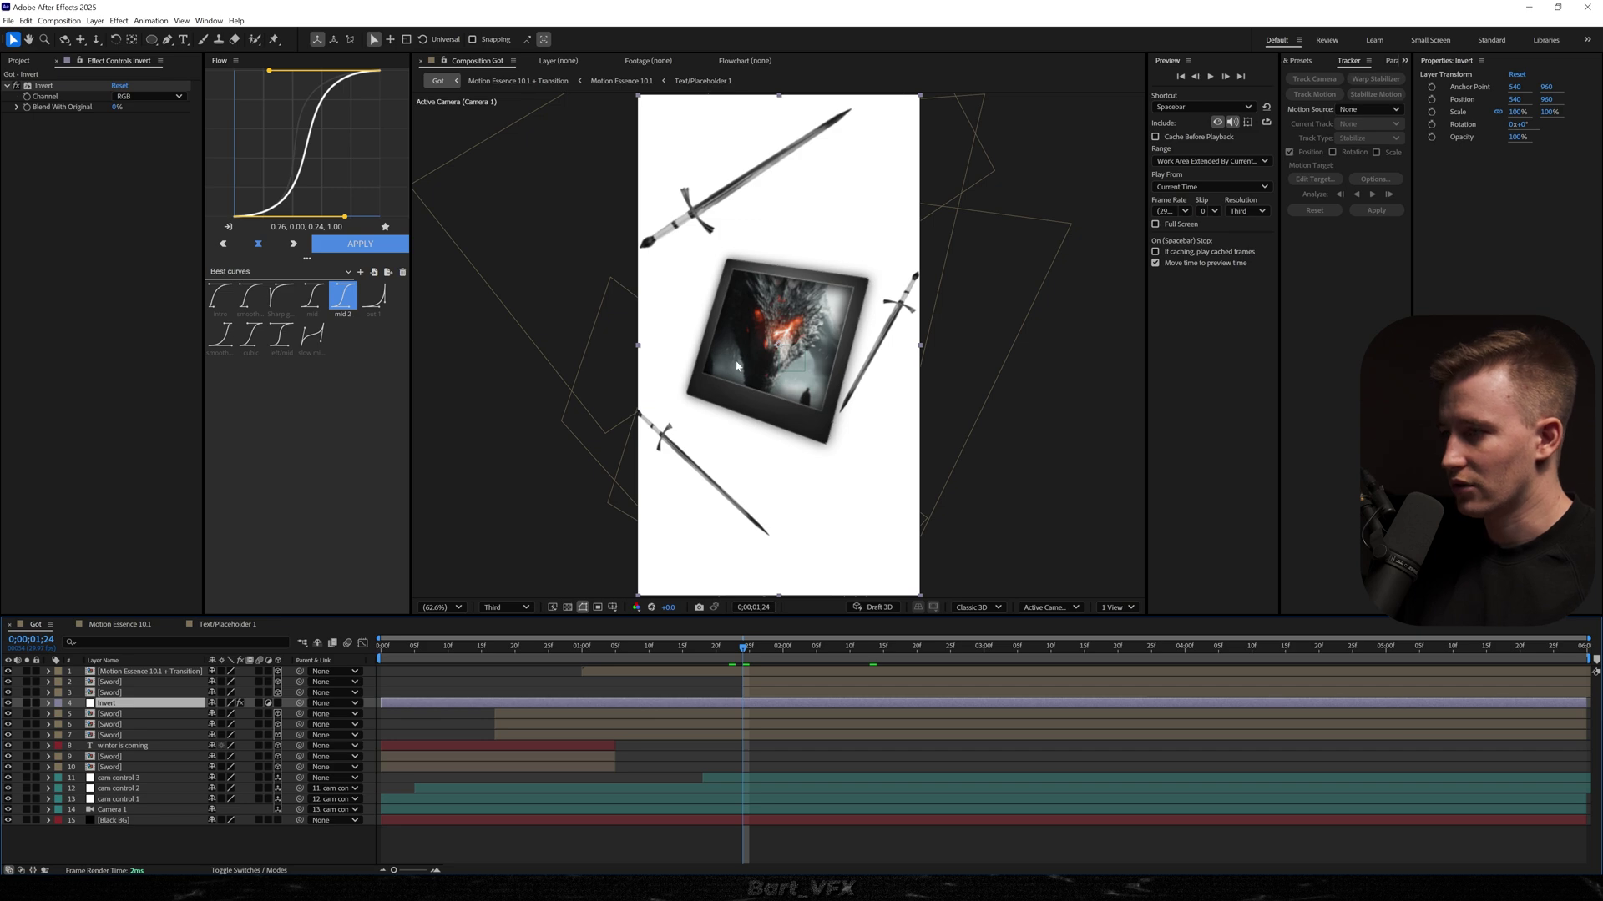
pyautogui.hotkey('alt', '[')
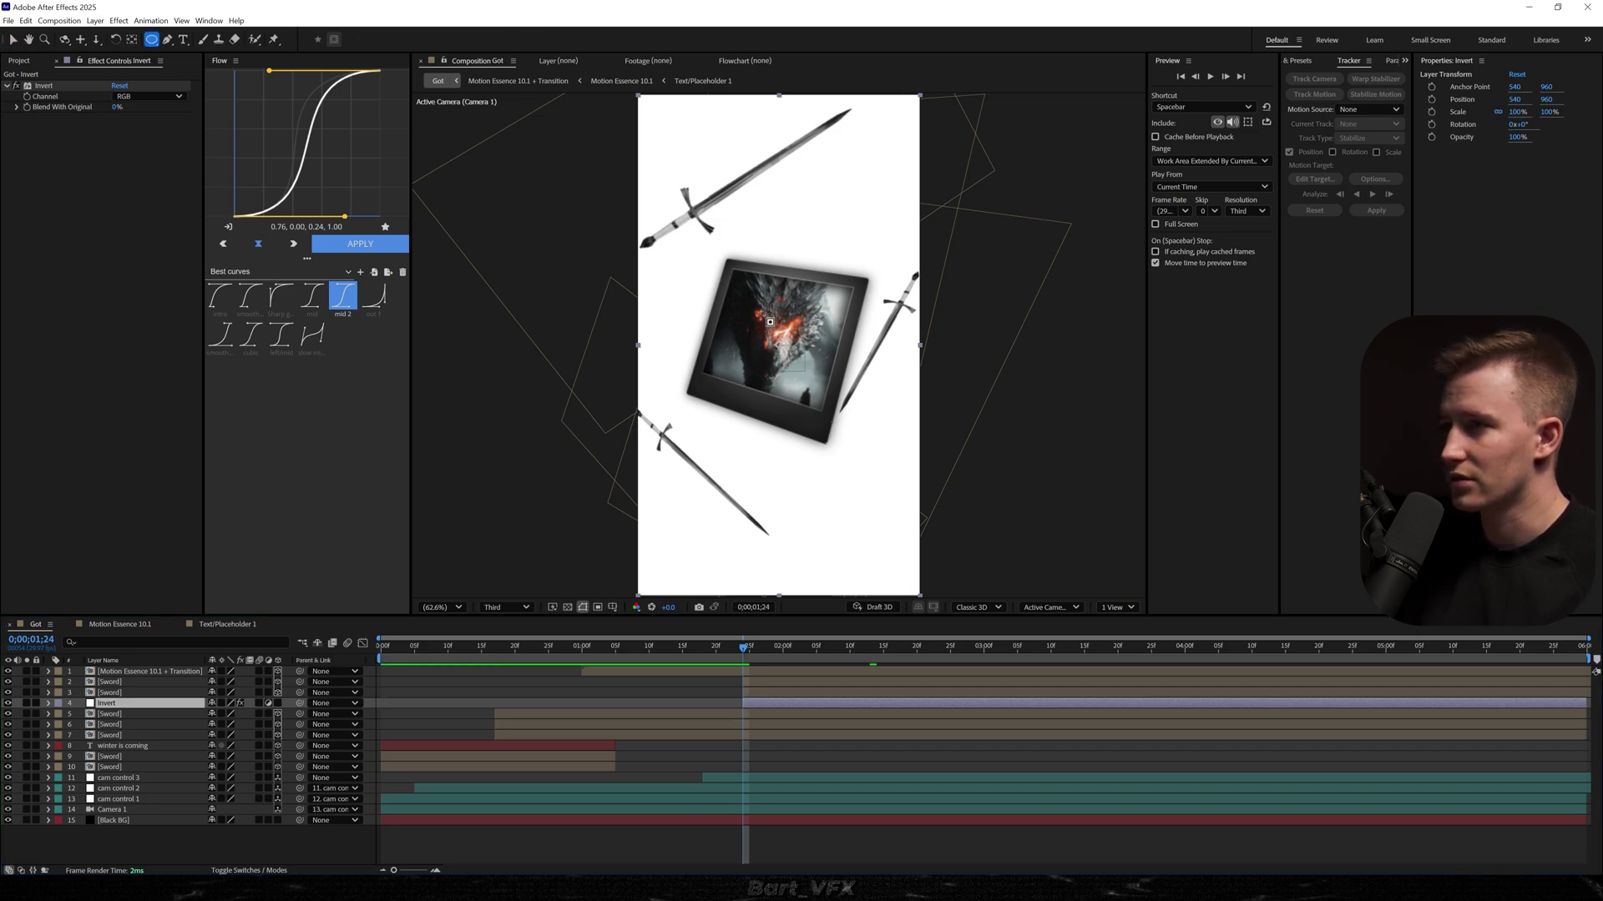
pyautogui.moveTo(834, 366); pyautogui.dragTo(764, 320)
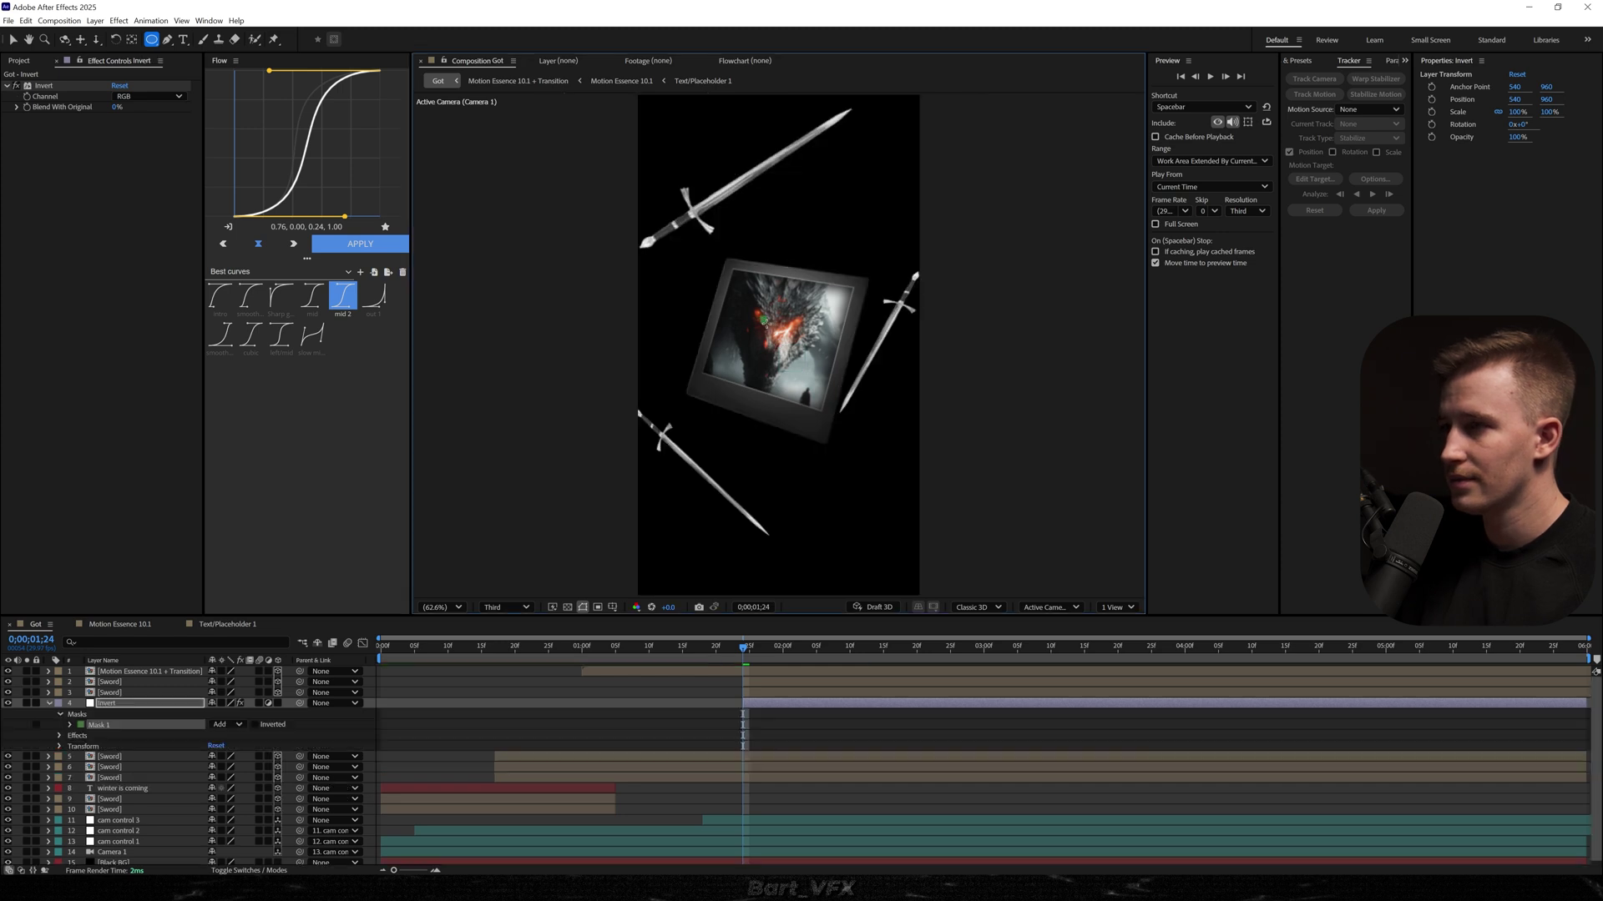
# - Keyframe the Mask Expansion from a negative value at 0;00;01;24 to about 1097 pixels at 0;00;02;12, and ease it with the mid 2 curve
pyautogui.click(70, 724)
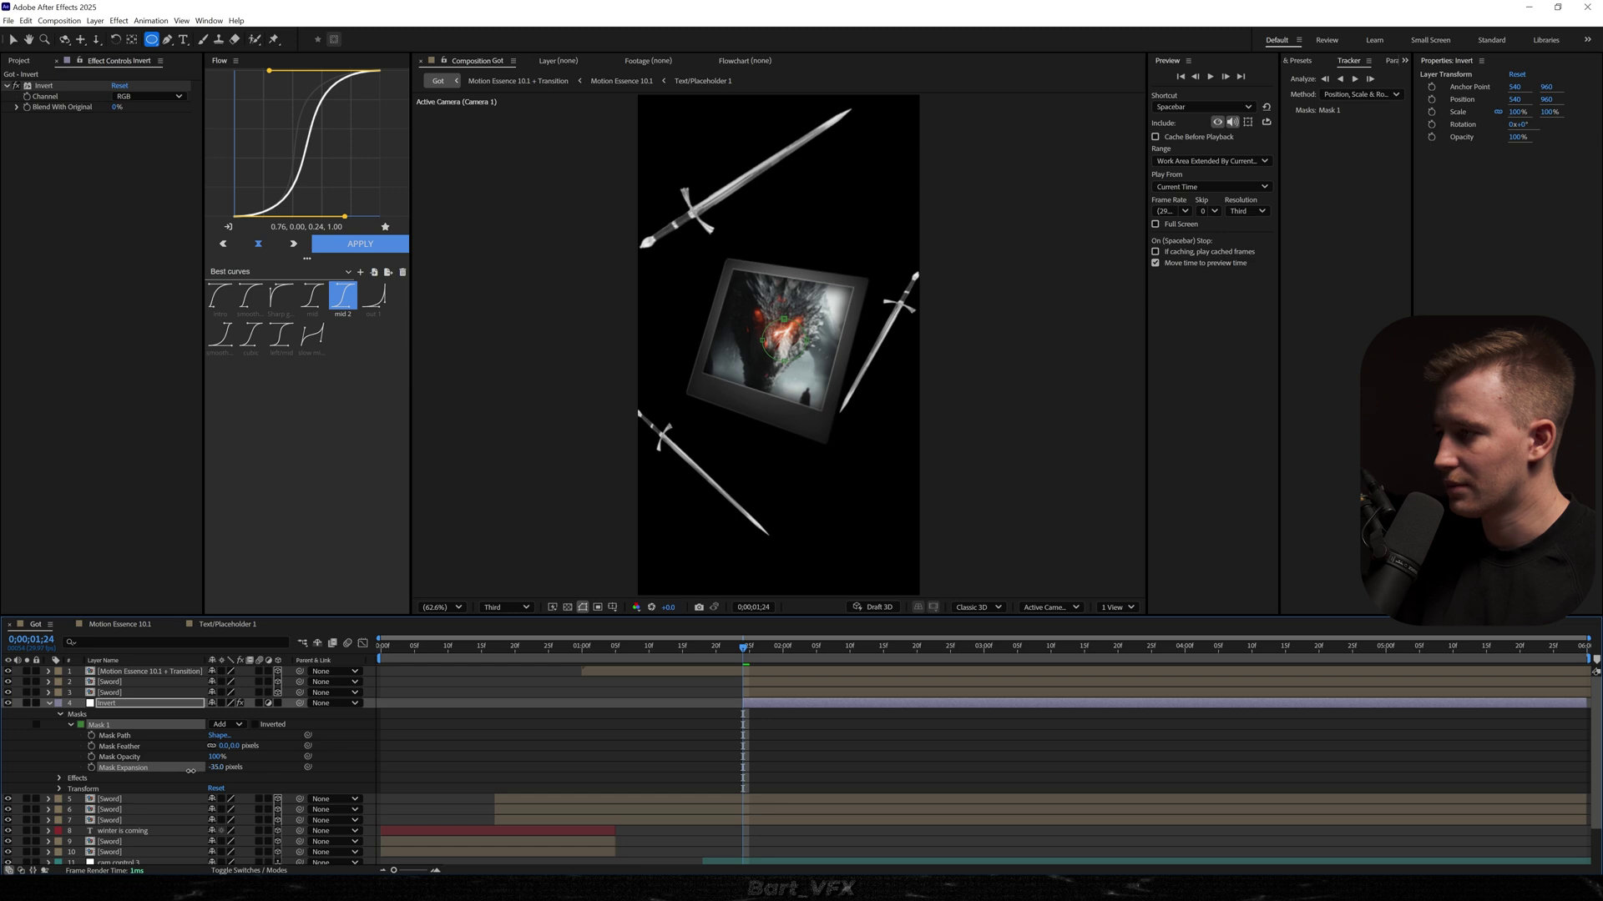
pyautogui.click(91, 767)
pyautogui.moveTo(743, 648); pyautogui.dragTo(863, 649)
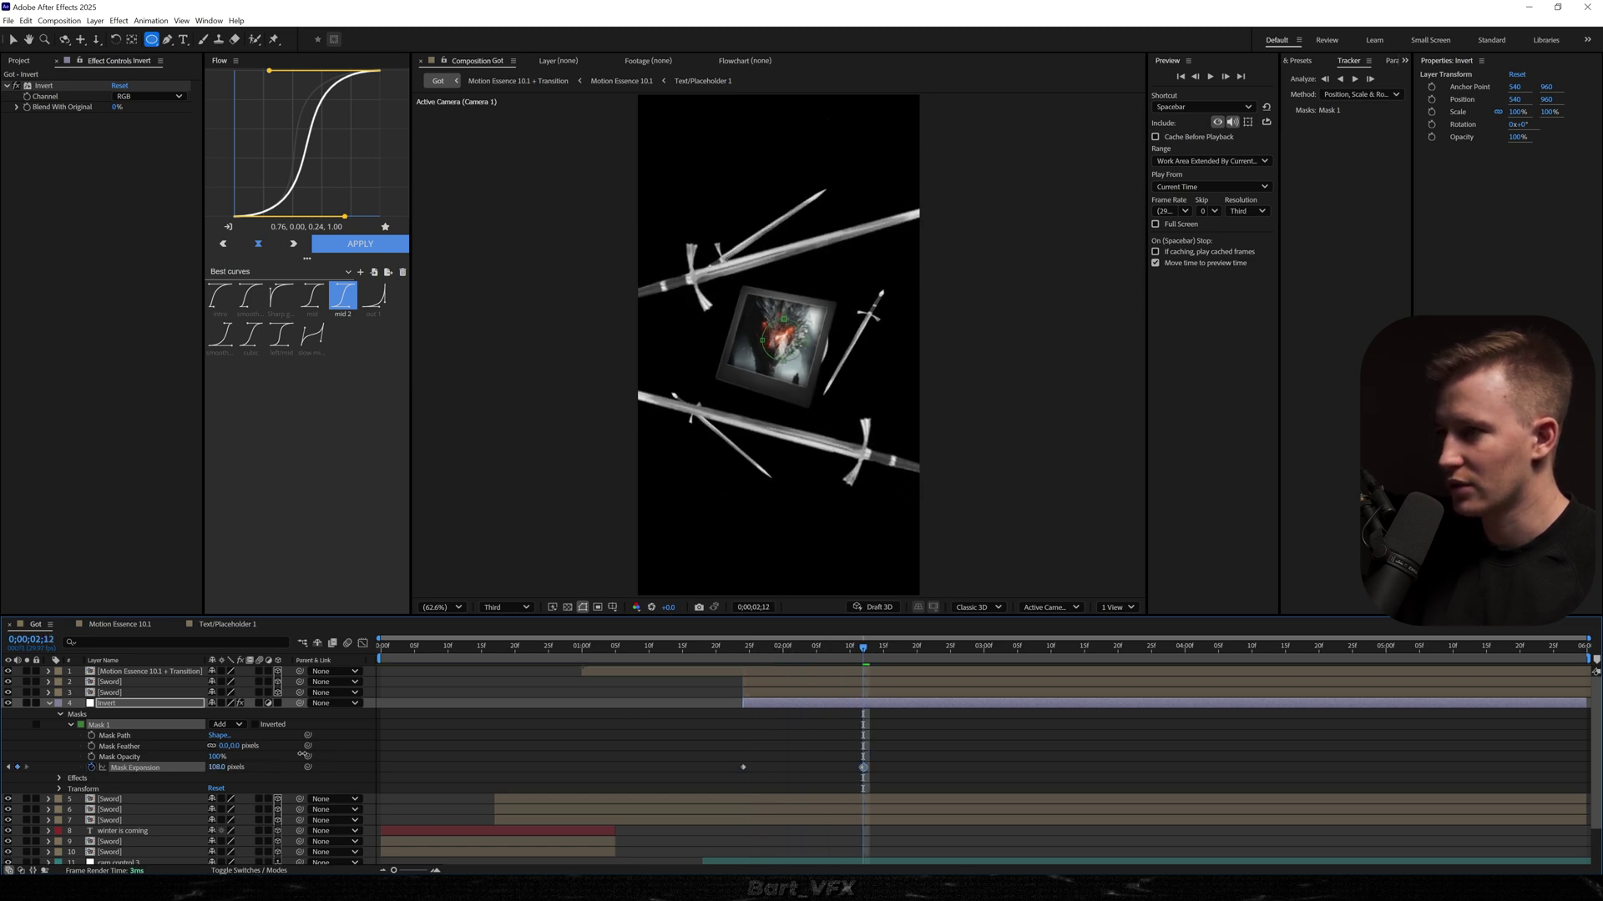
pyautogui.moveTo(302, 754); pyautogui.dragTo(1127, 752)
pyautogui.moveTo(899, 758); pyautogui.dragTo(701, 772)
pyautogui.click(354, 295)
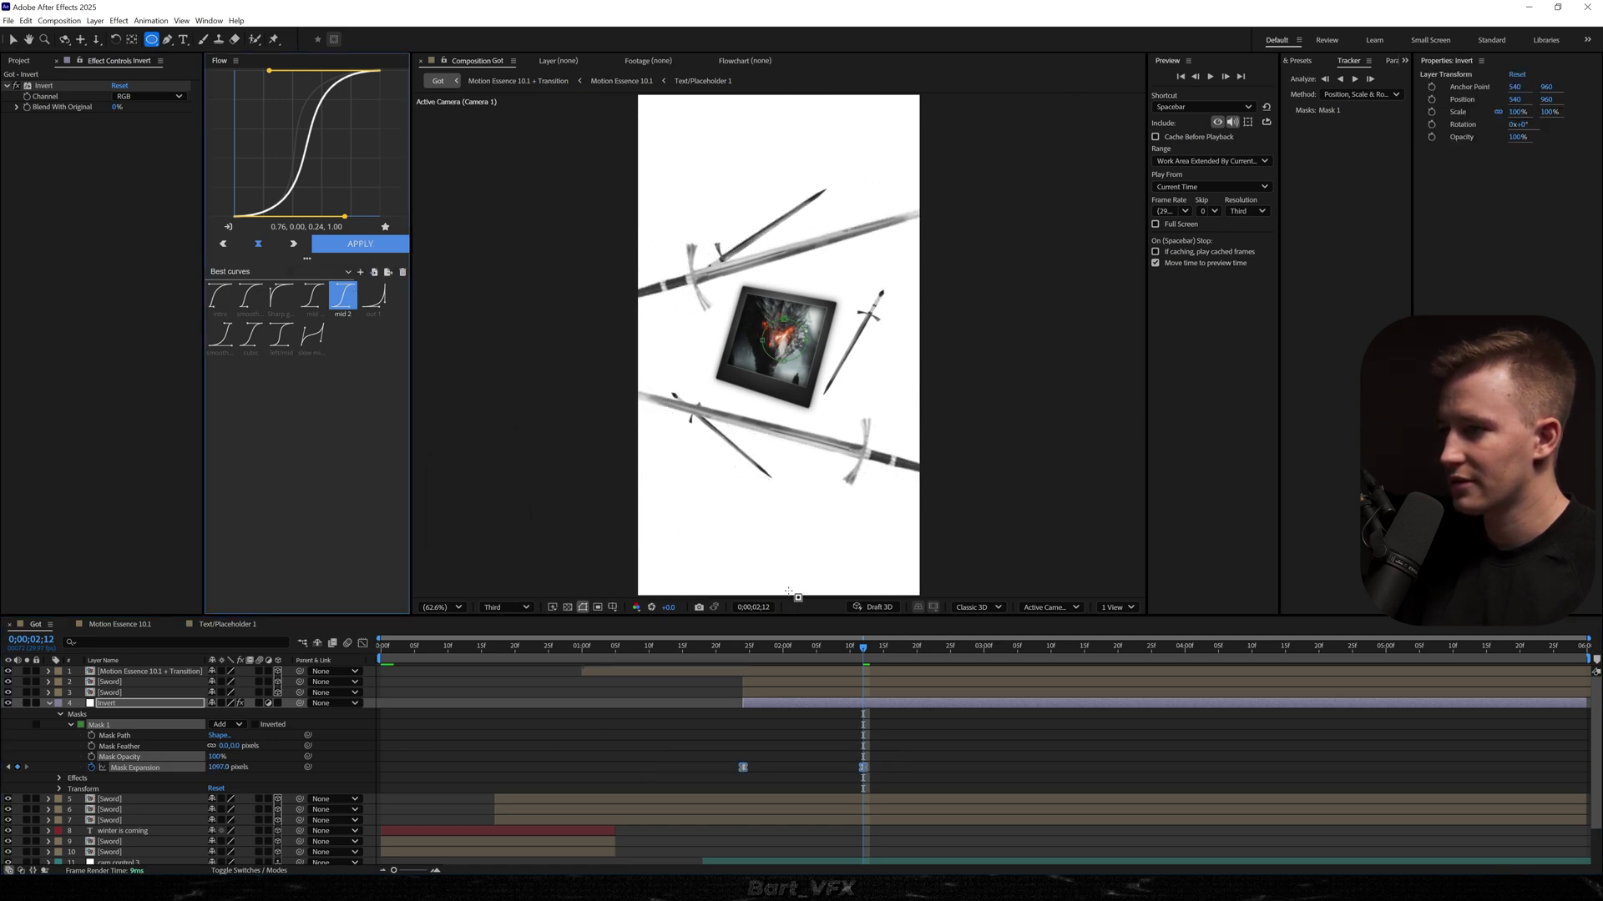
# - Move the Invert layer earlier to start at about 0;00;01;18 and preview the reveal
pyautogui.moveTo(785, 645); pyautogui.dragTo(669, 649)
pyautogui.press('space')
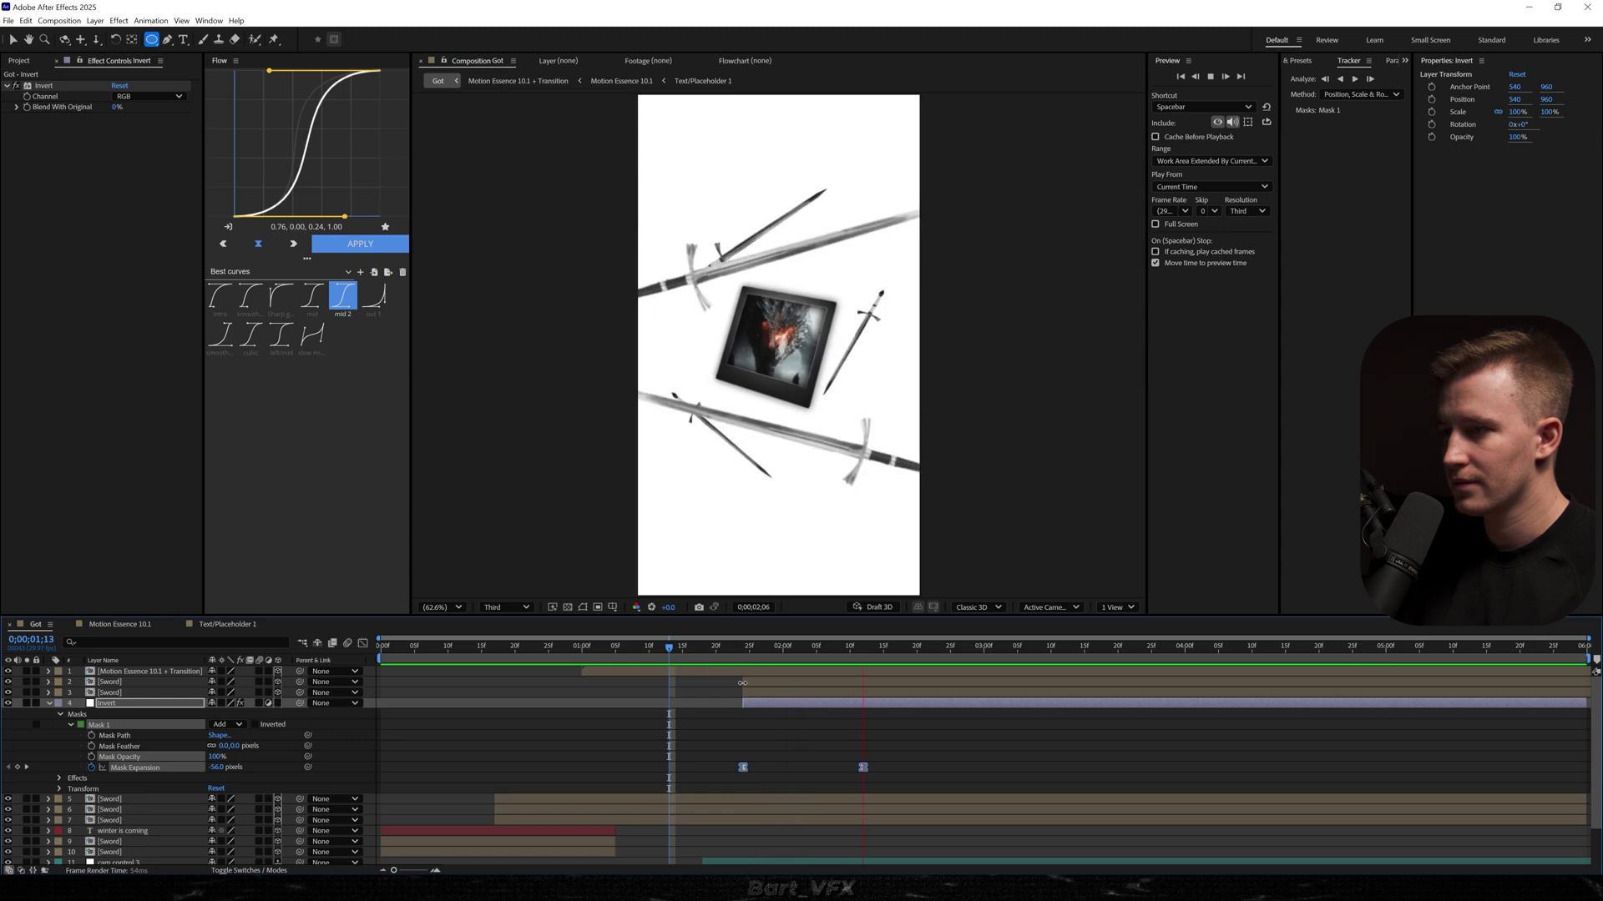
pyautogui.press('space')
pyautogui.moveTo(792, 704); pyautogui.dragTo(752, 708)
pyautogui.moveTo(728, 650); pyautogui.dragTo(666, 652)
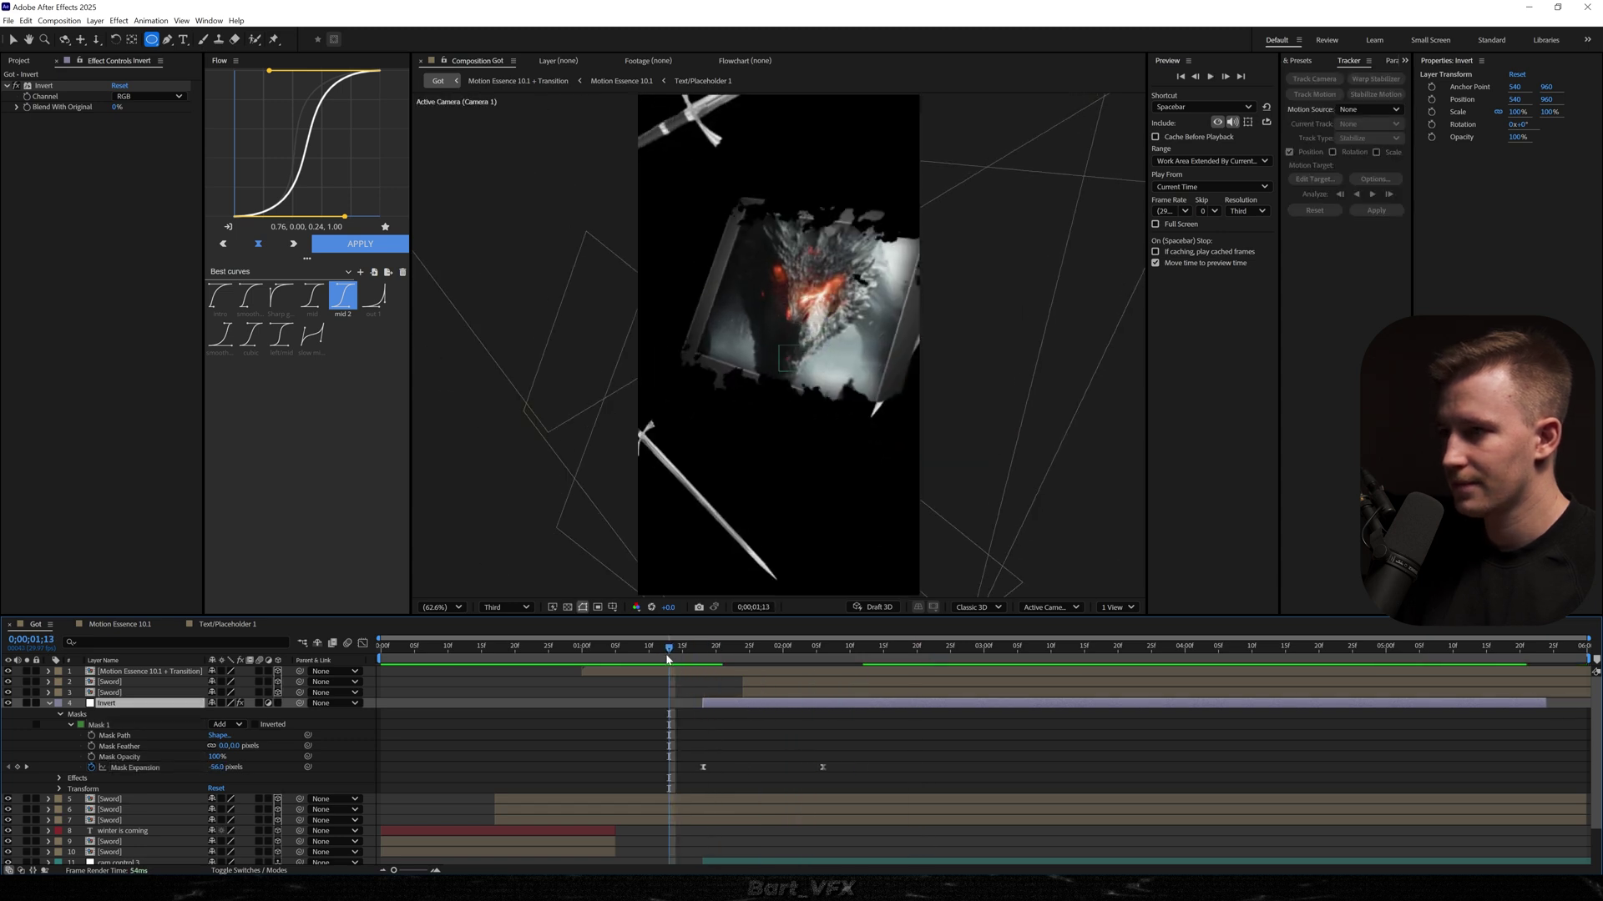
pyautogui.press('space')
pyautogui.press('space')
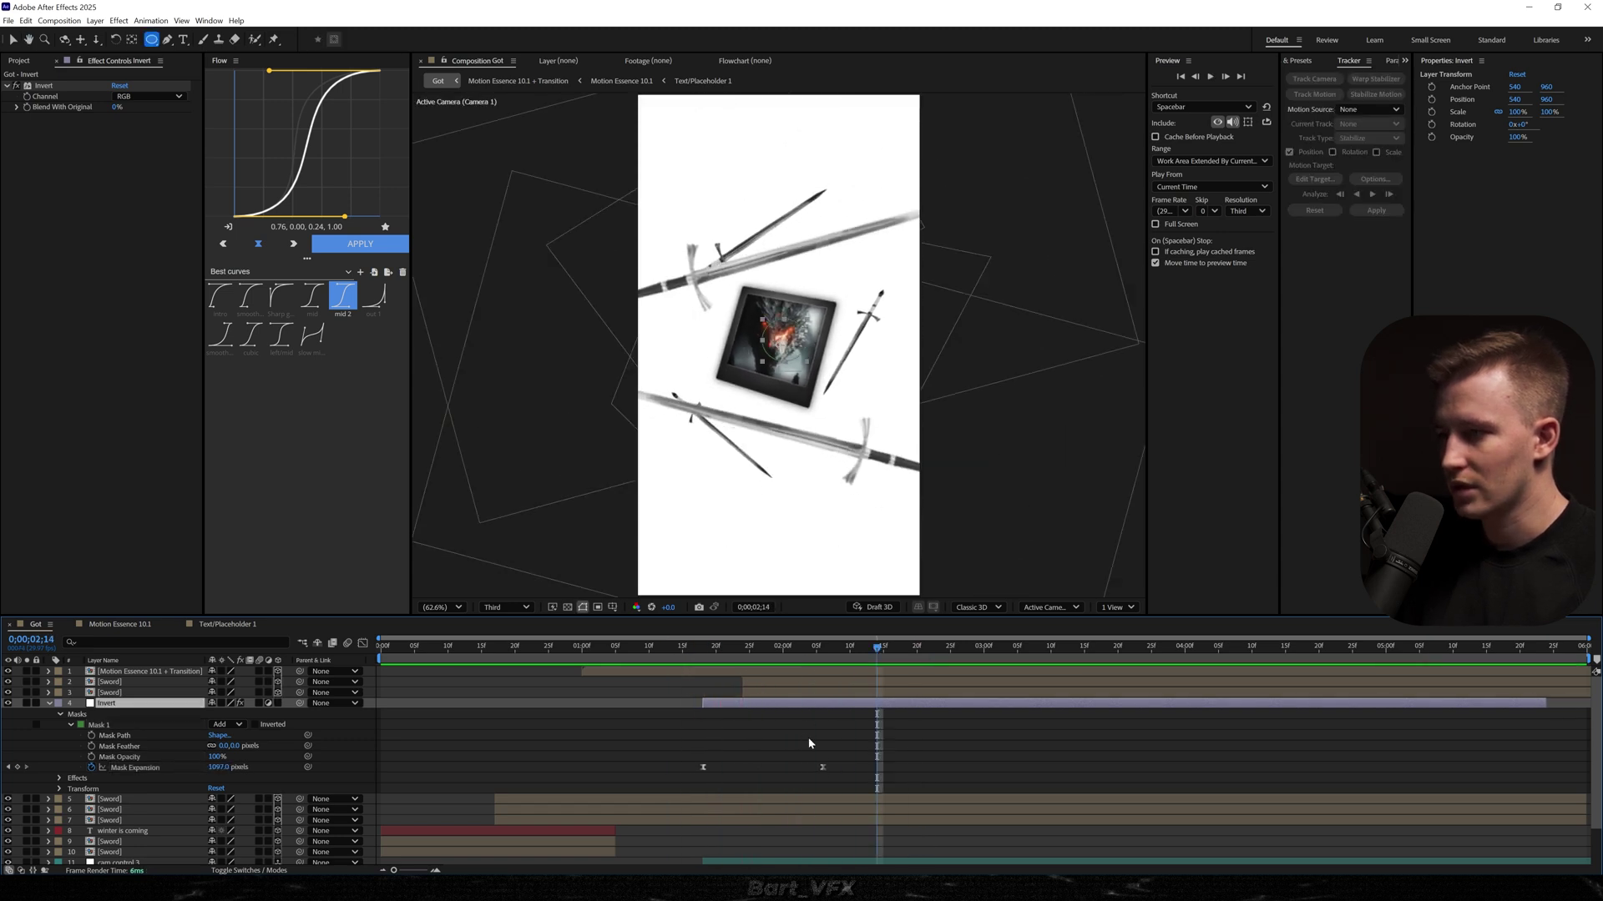
pyautogui.click(630, 648)
pyautogui.press('space')
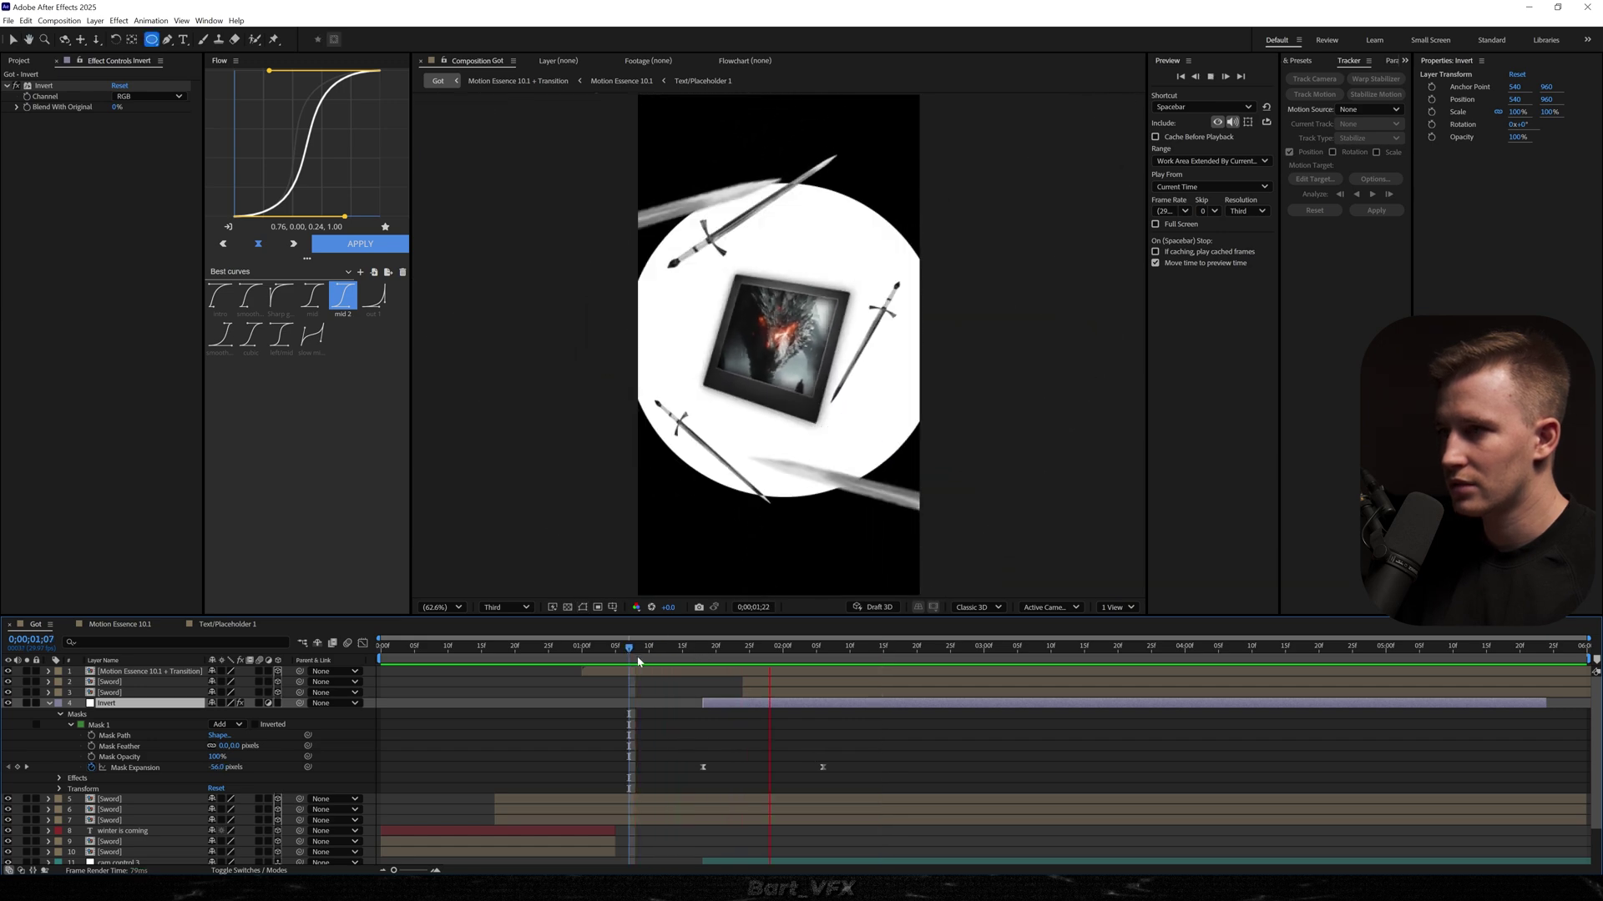
# - Shift the Invert layer about two frames earlier to start near 0;00;01;16 and replay the transition
pyautogui.moveTo(742, 707); pyautogui.dragTo(728, 708)
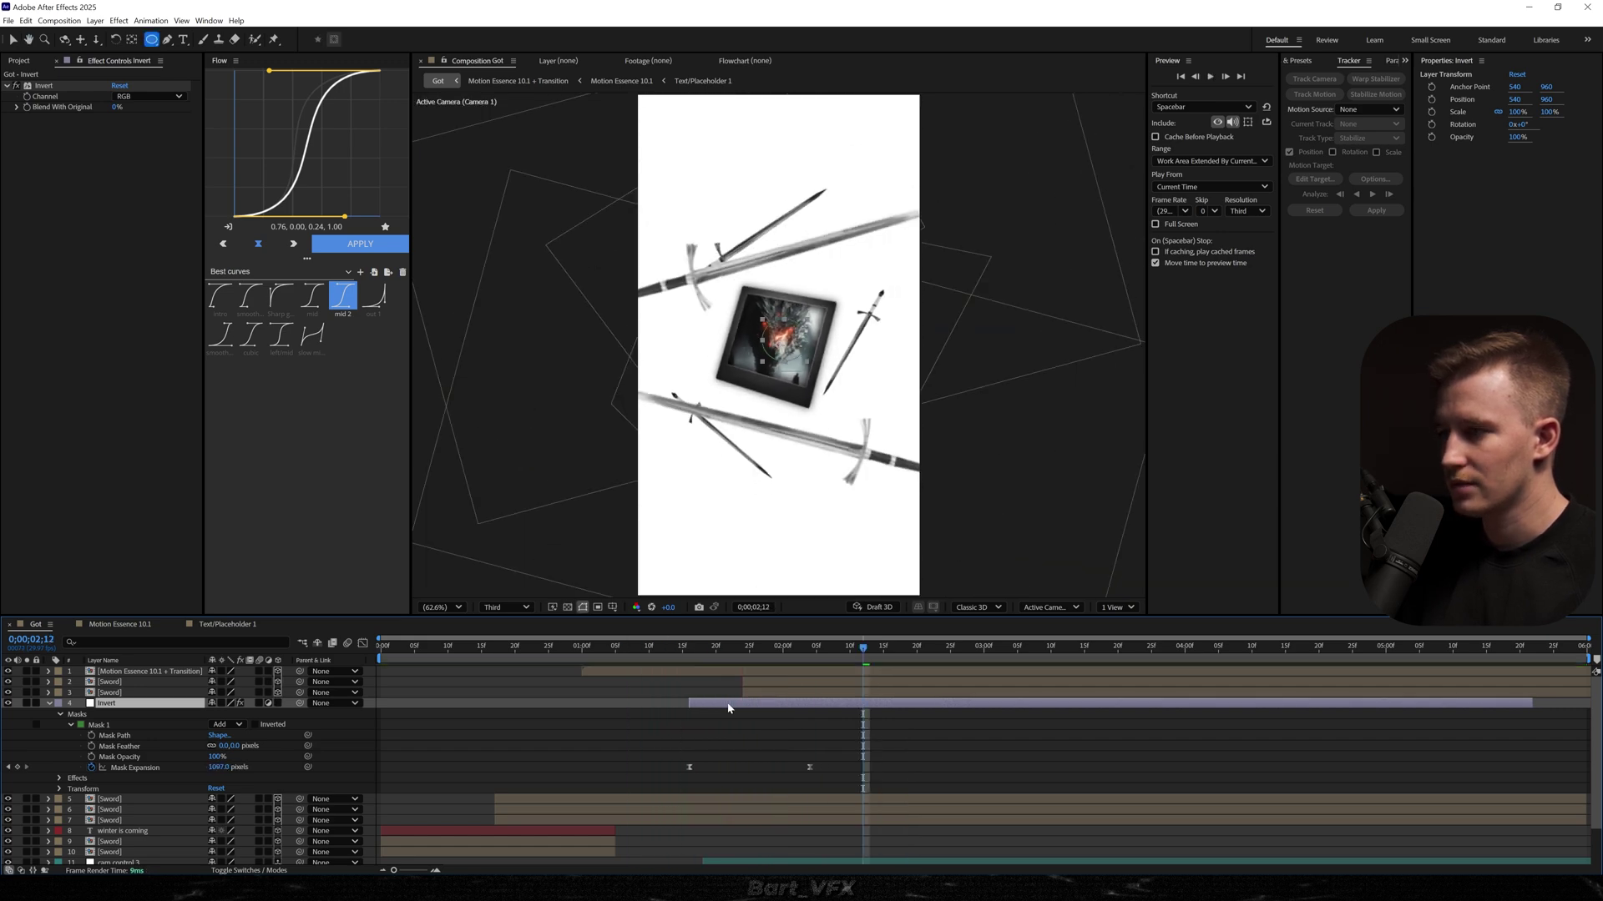
pyautogui.click(659, 650)
pyautogui.press('space')
pyautogui.press('space')
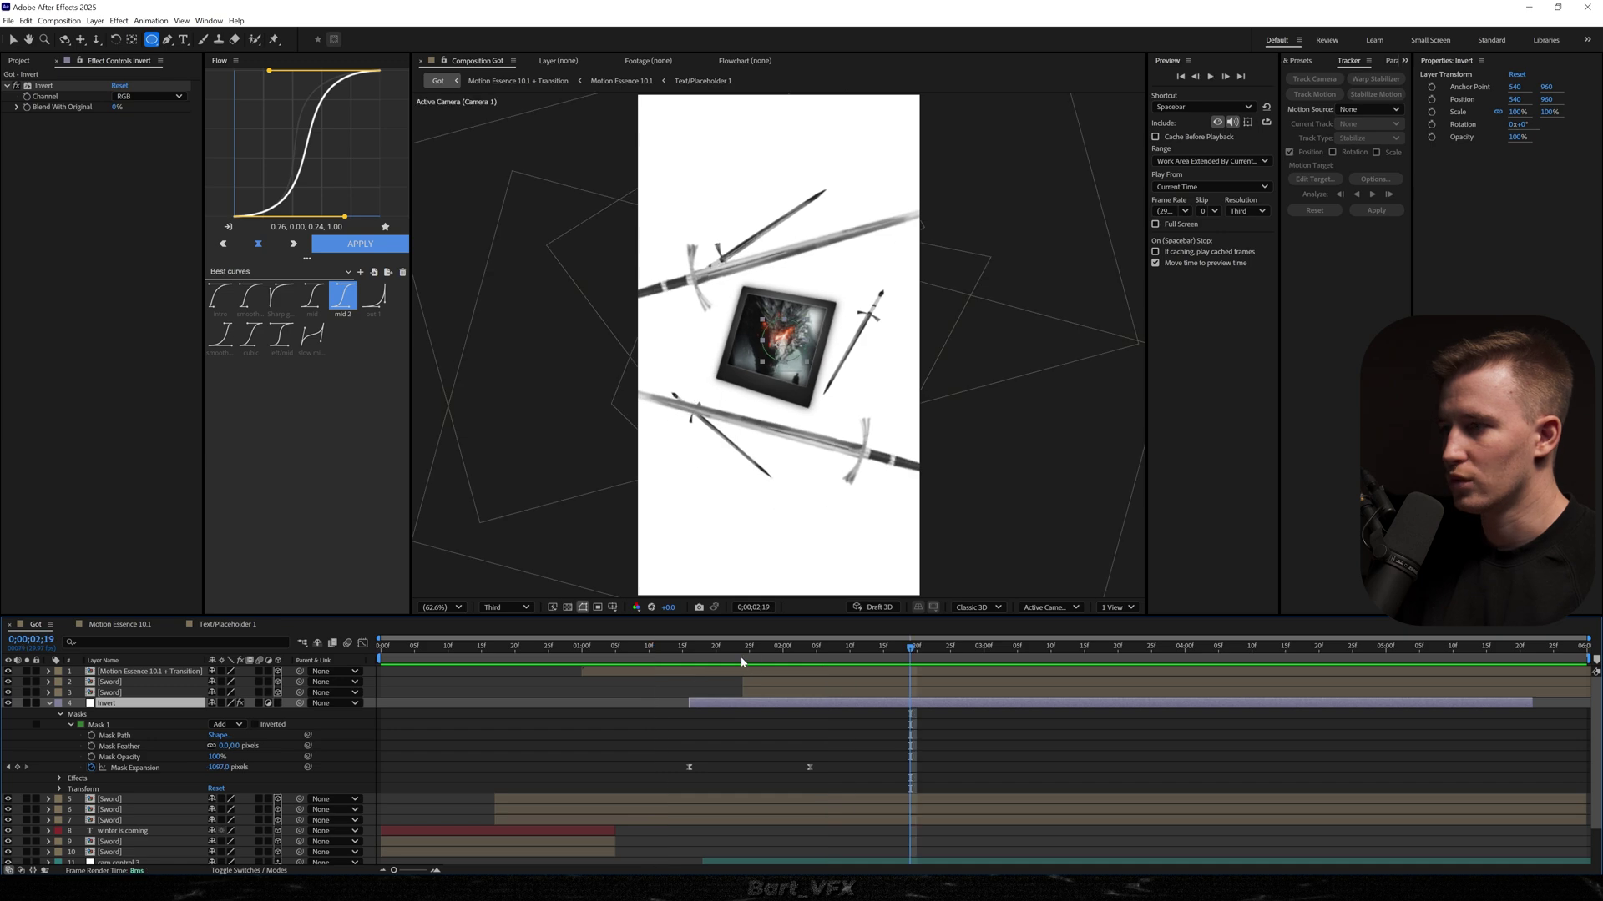
# - Duplicate cam control 3 as cam control 4, parent cam control 3 to it, and start the duplicate at about 0;00;01;24
pyautogui.click(611, 648)
pyautogui.scroll(-2, 743, 760)
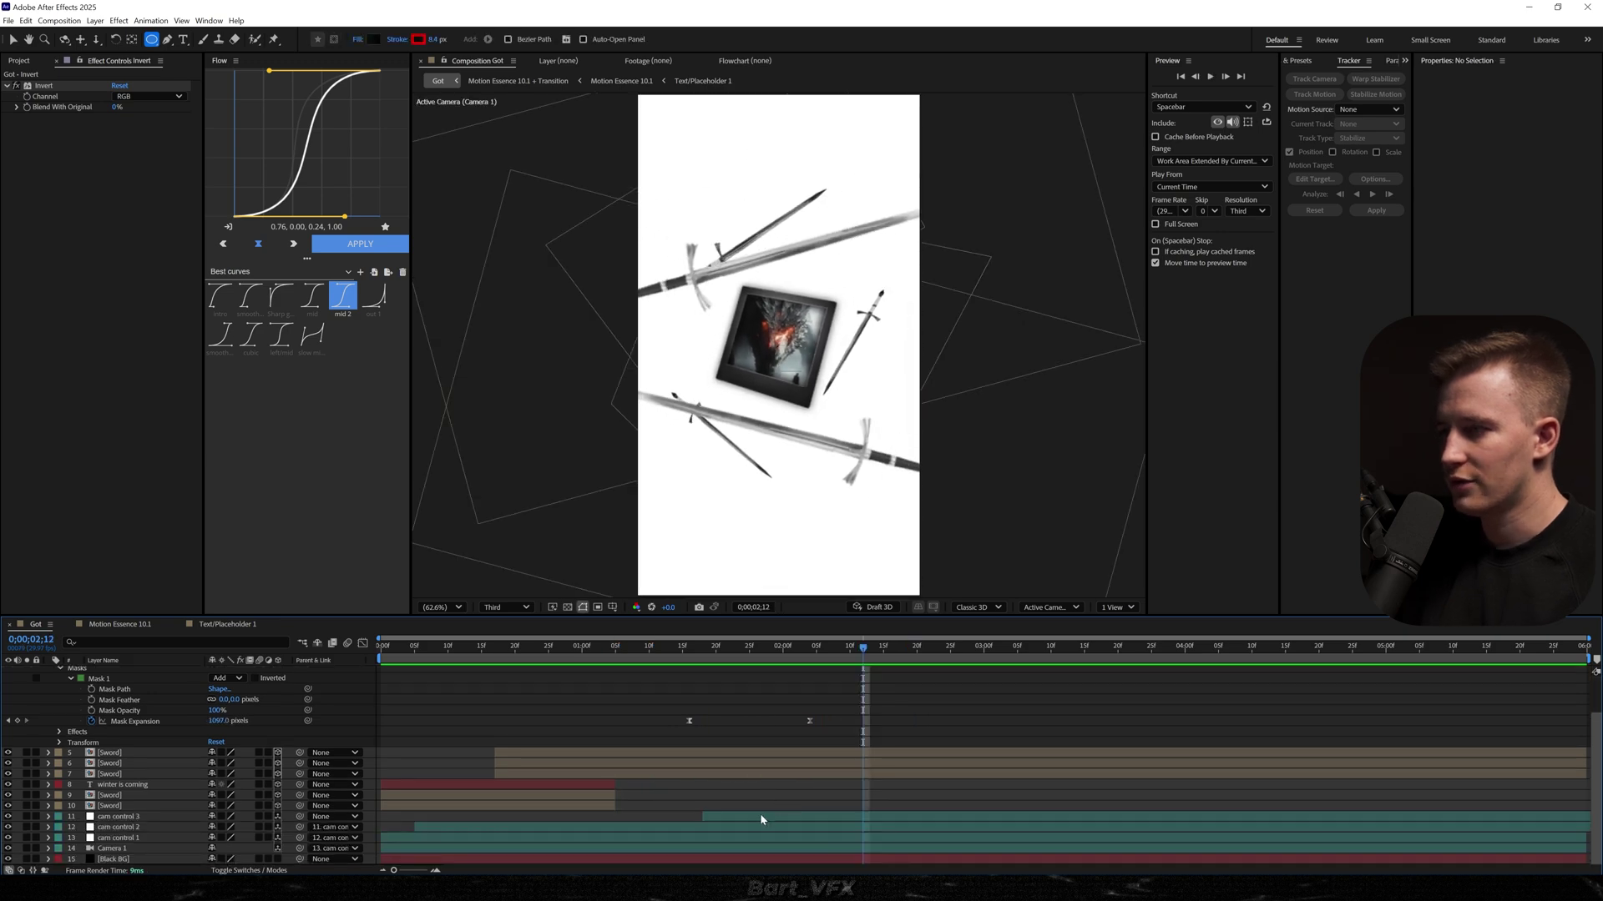
pyautogui.click(760, 817)
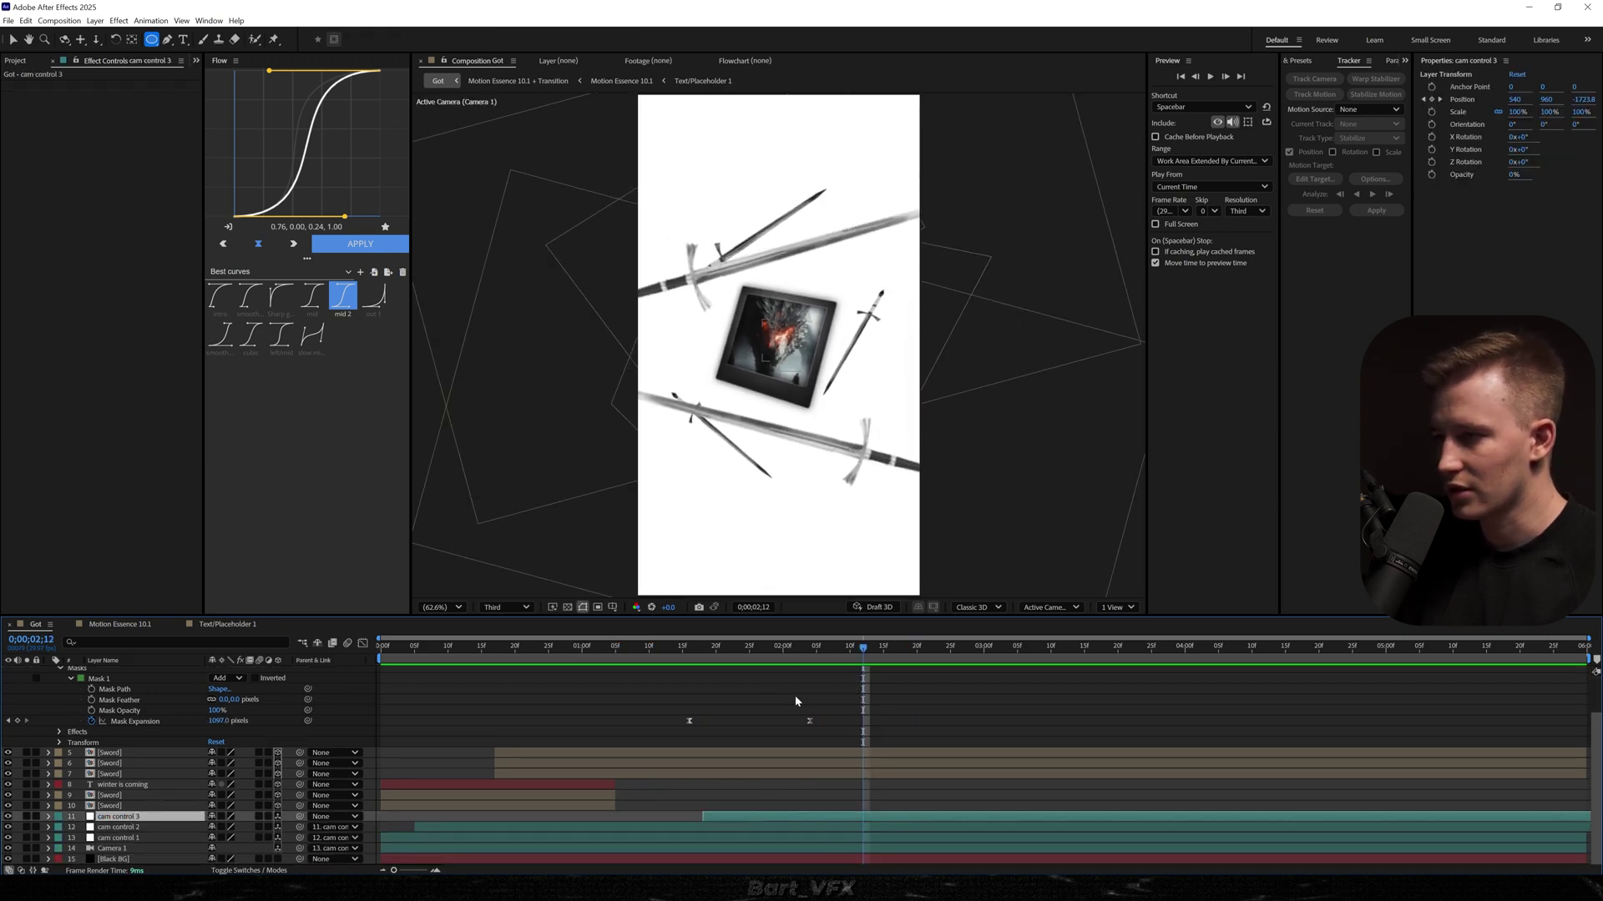
pyautogui.hotkey('ctrl', 'd')
pyautogui.press('p')
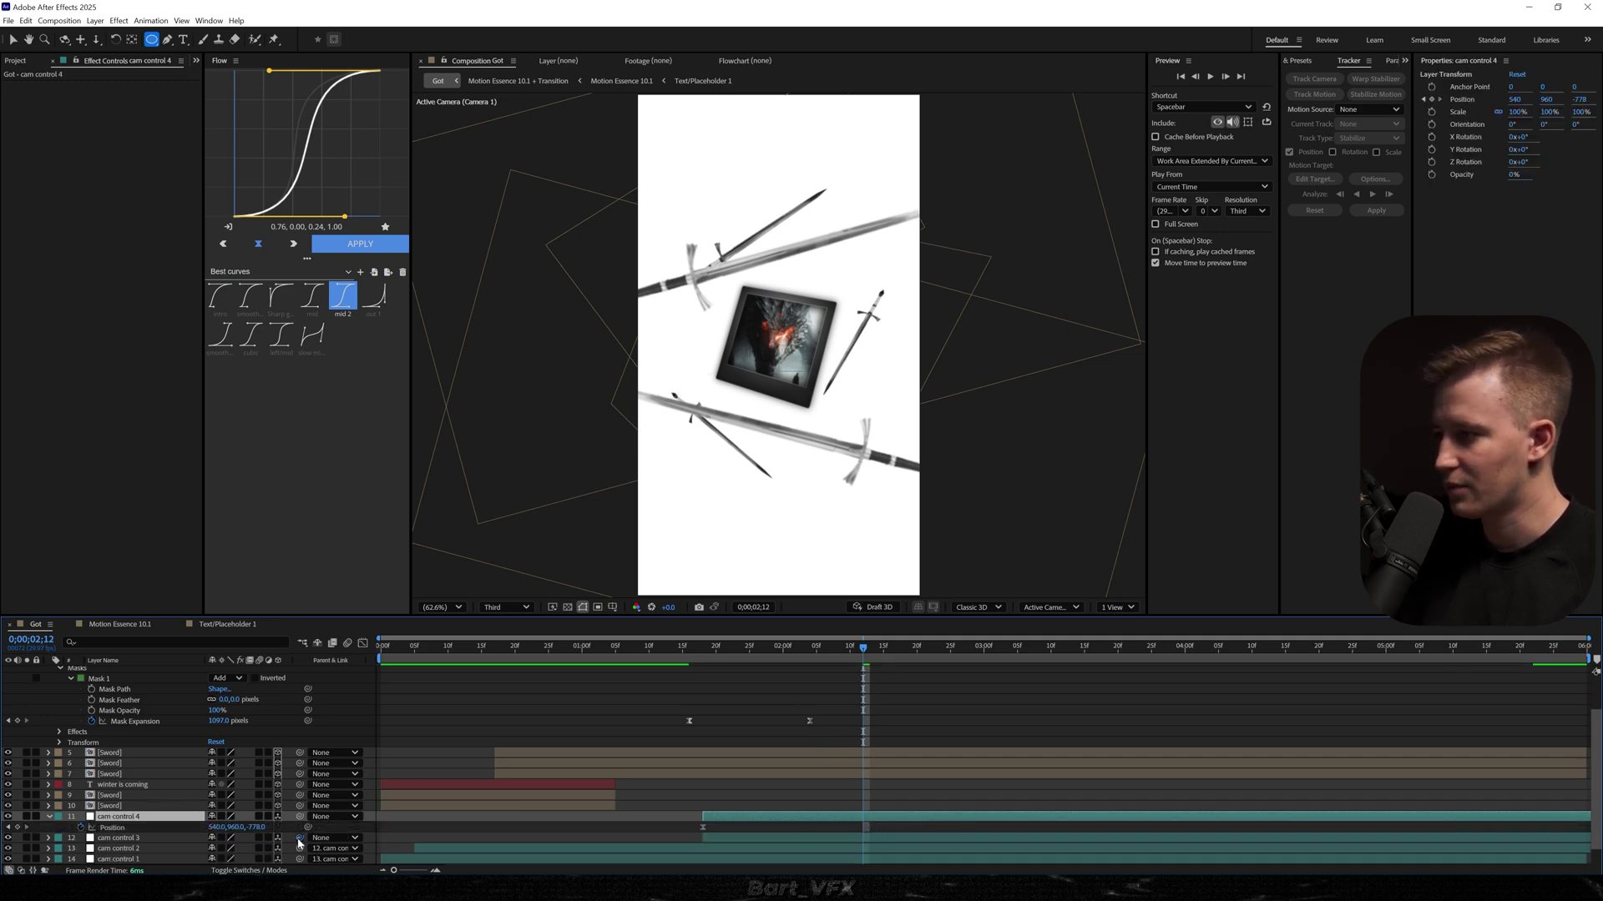
pyautogui.moveTo(163, 822); pyautogui.dragTo(163, 818)
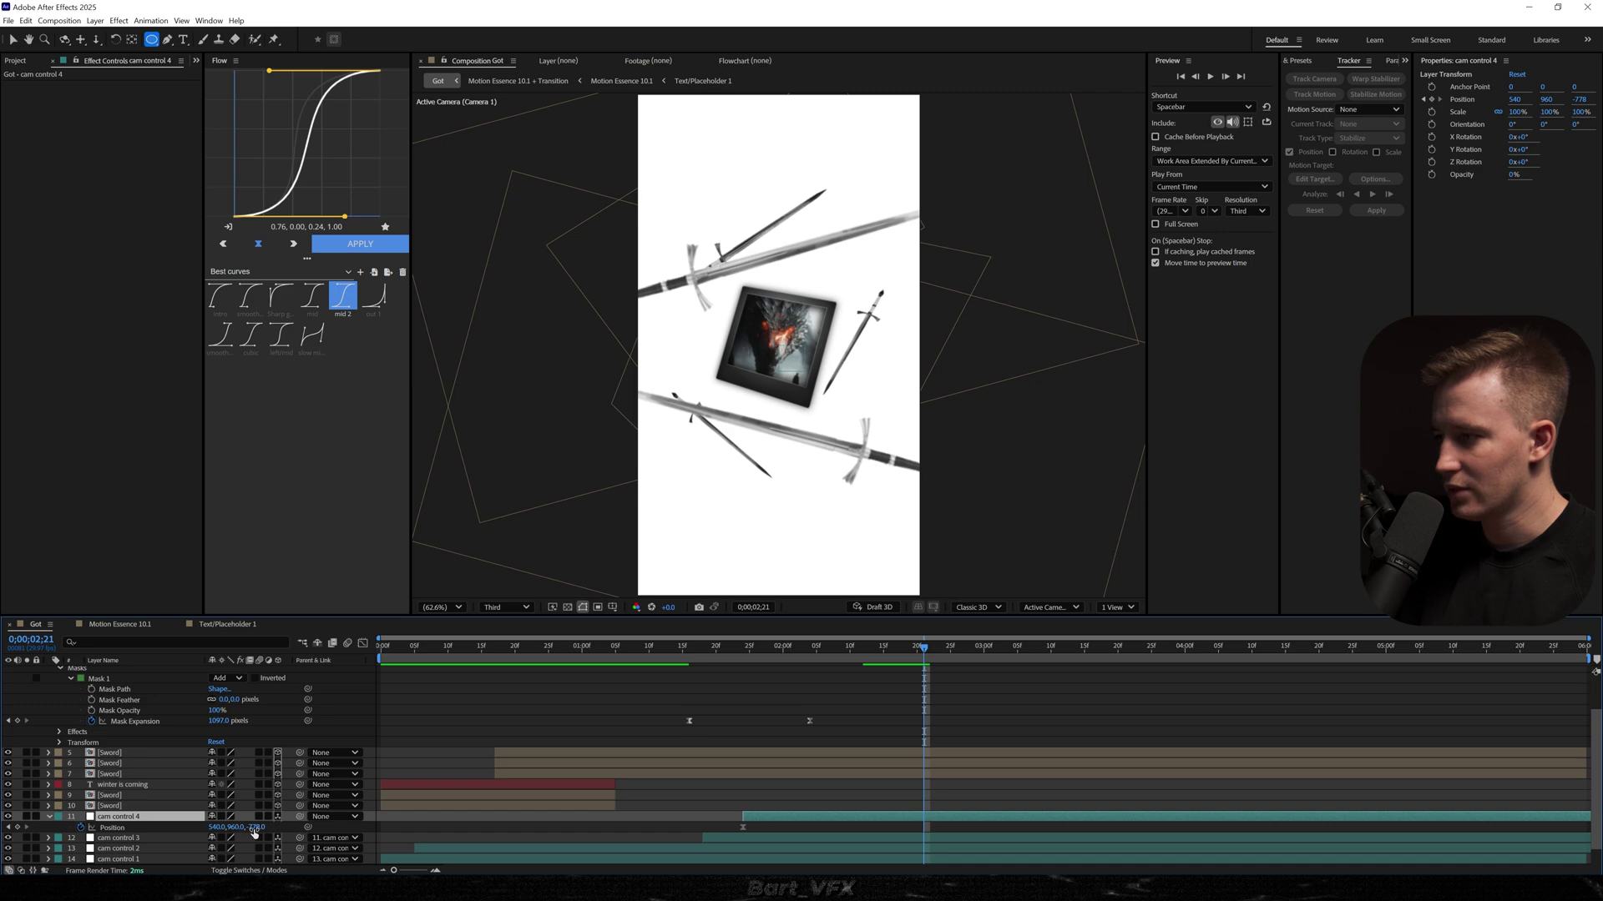
# - Keyframe cam control 4's Z Position to about 16 at 0;00;02;21 and ease it with the 0.78, 0.00, 0.00, 0.99 curve
pyautogui.moveTo(254, 830); pyautogui.dragTo(726, 802)
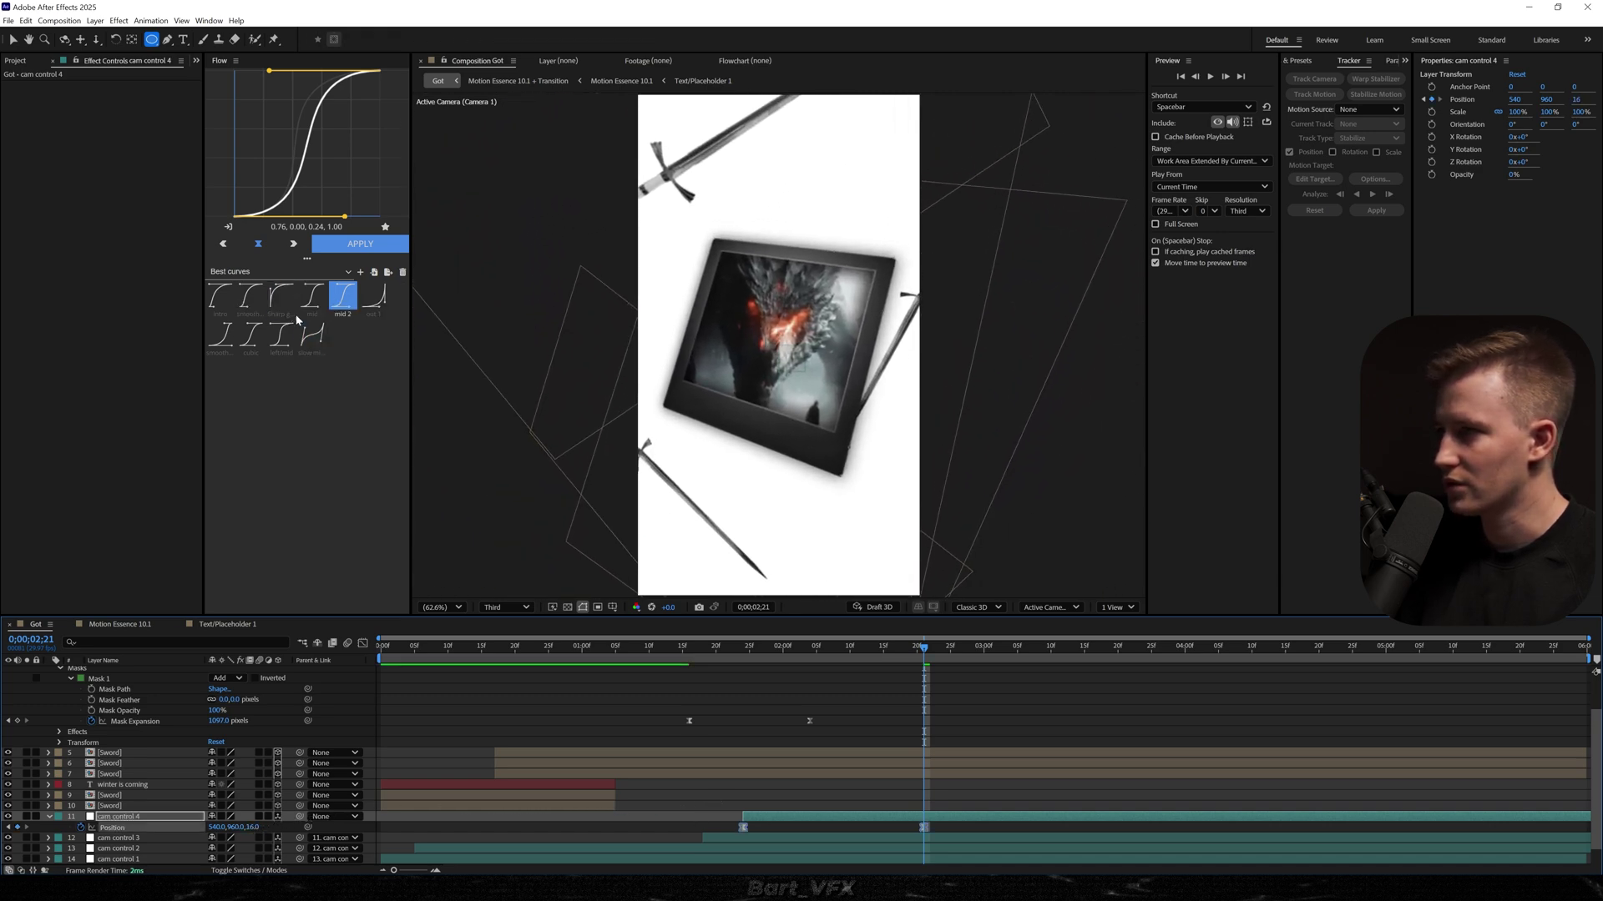
pyautogui.click(358, 244)
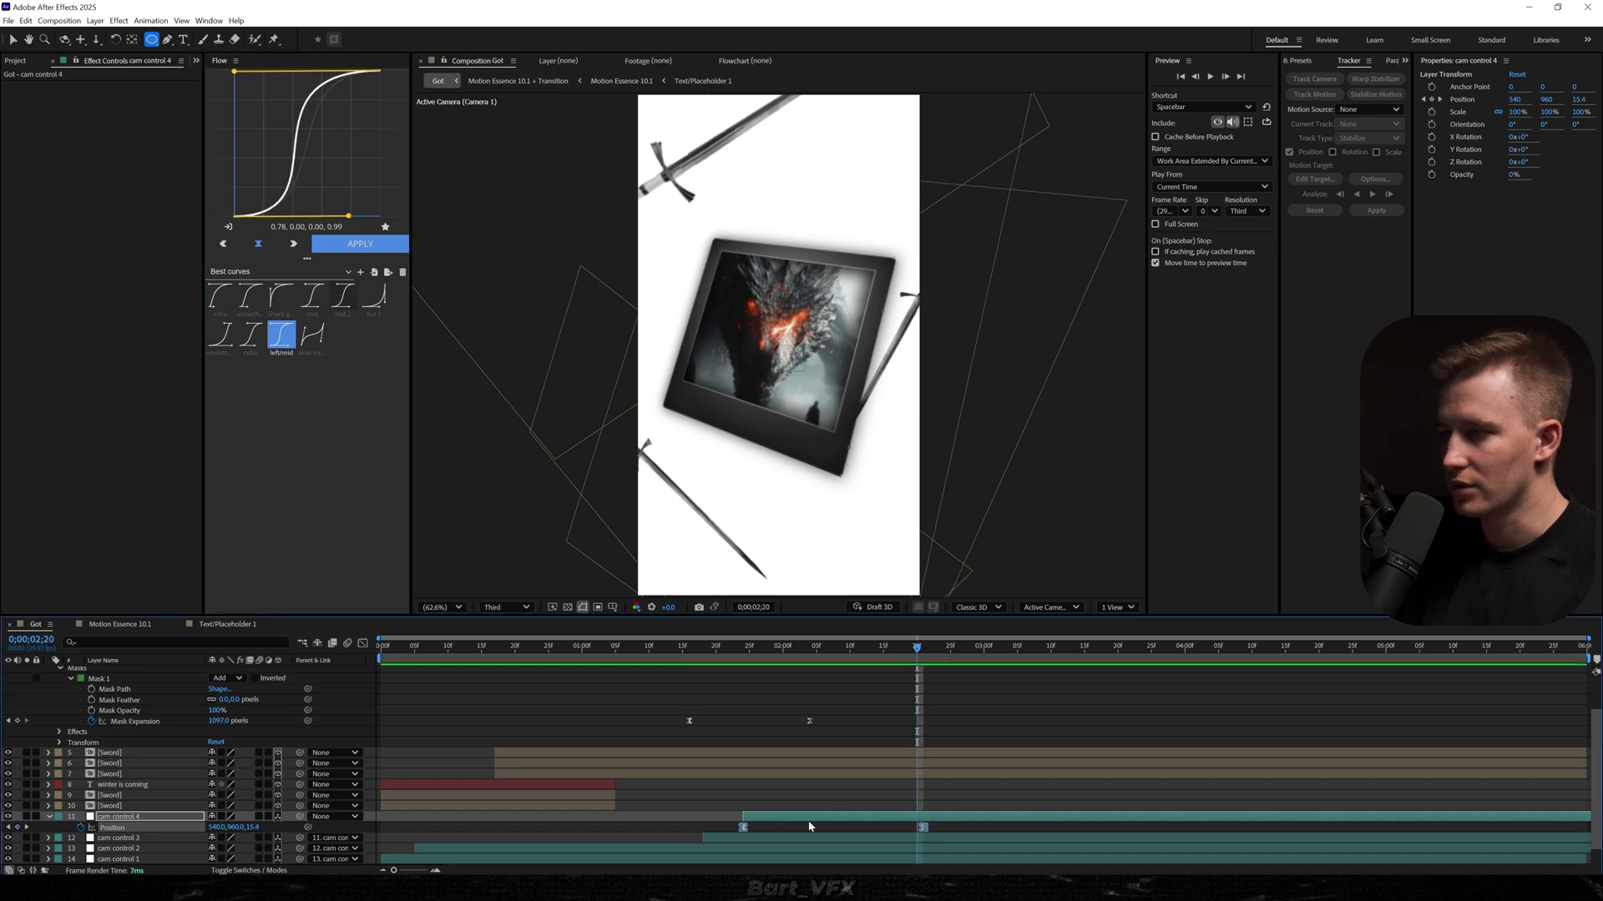
# - Shift cam control 4 and its keyframes later to start at about 0;00;02;03 and preview the camera move
pyautogui.moveTo(815, 817); pyautogui.dragTo(874, 817)
pyautogui.click(701, 694)
pyautogui.click(730, 649)
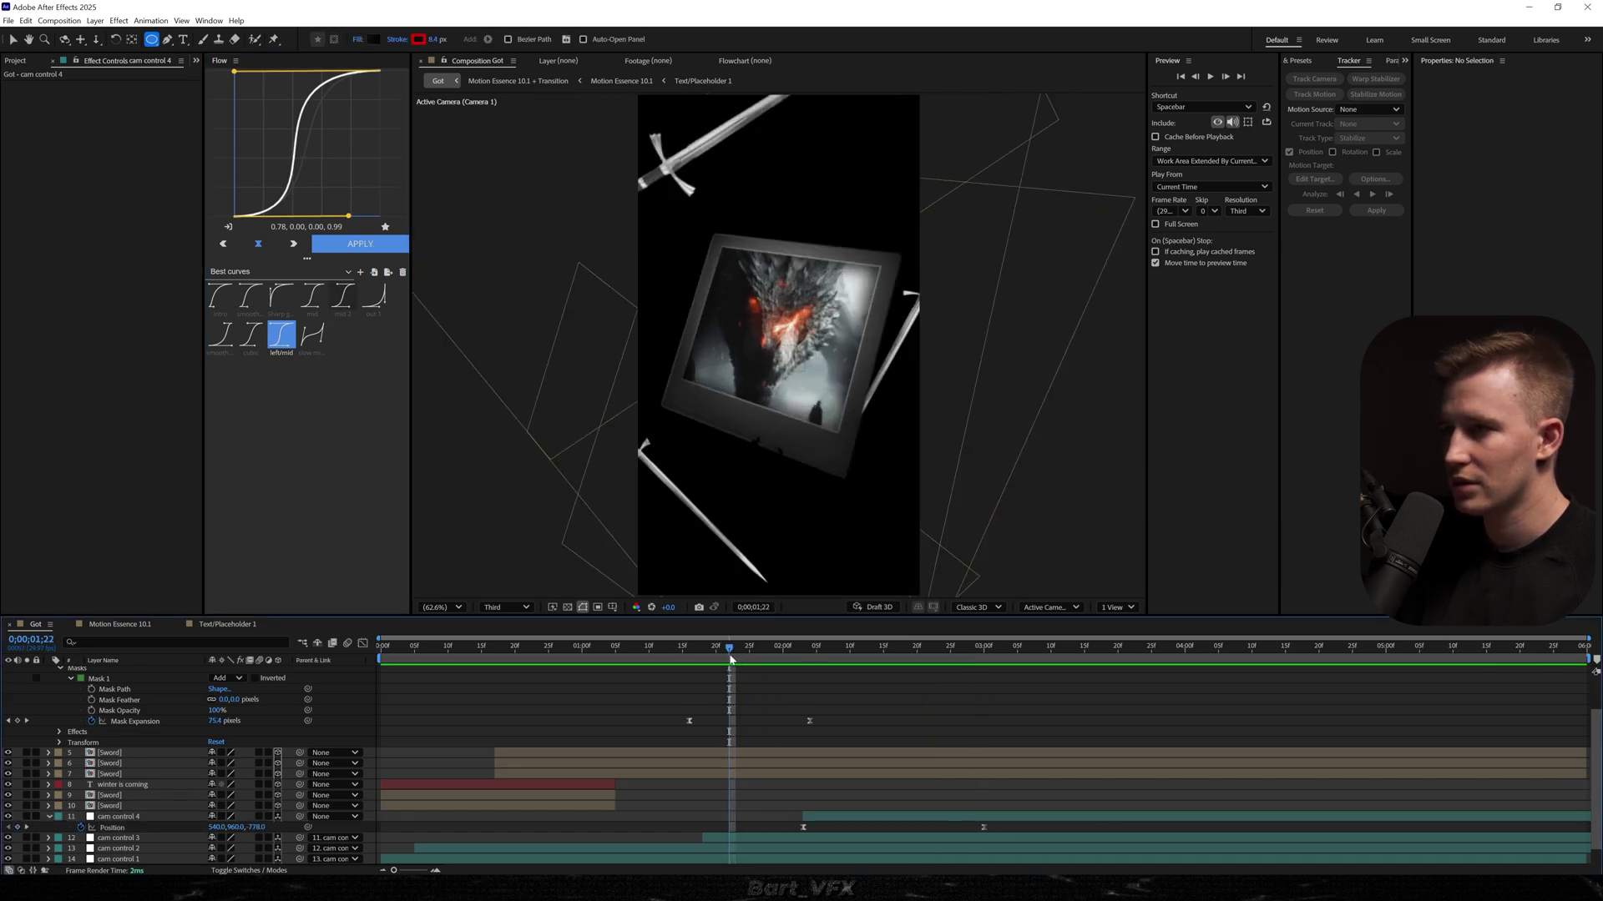
pyautogui.press('space')
pyautogui.press('space')
pyautogui.moveTo(814, 649); pyautogui.dragTo(779, 651)
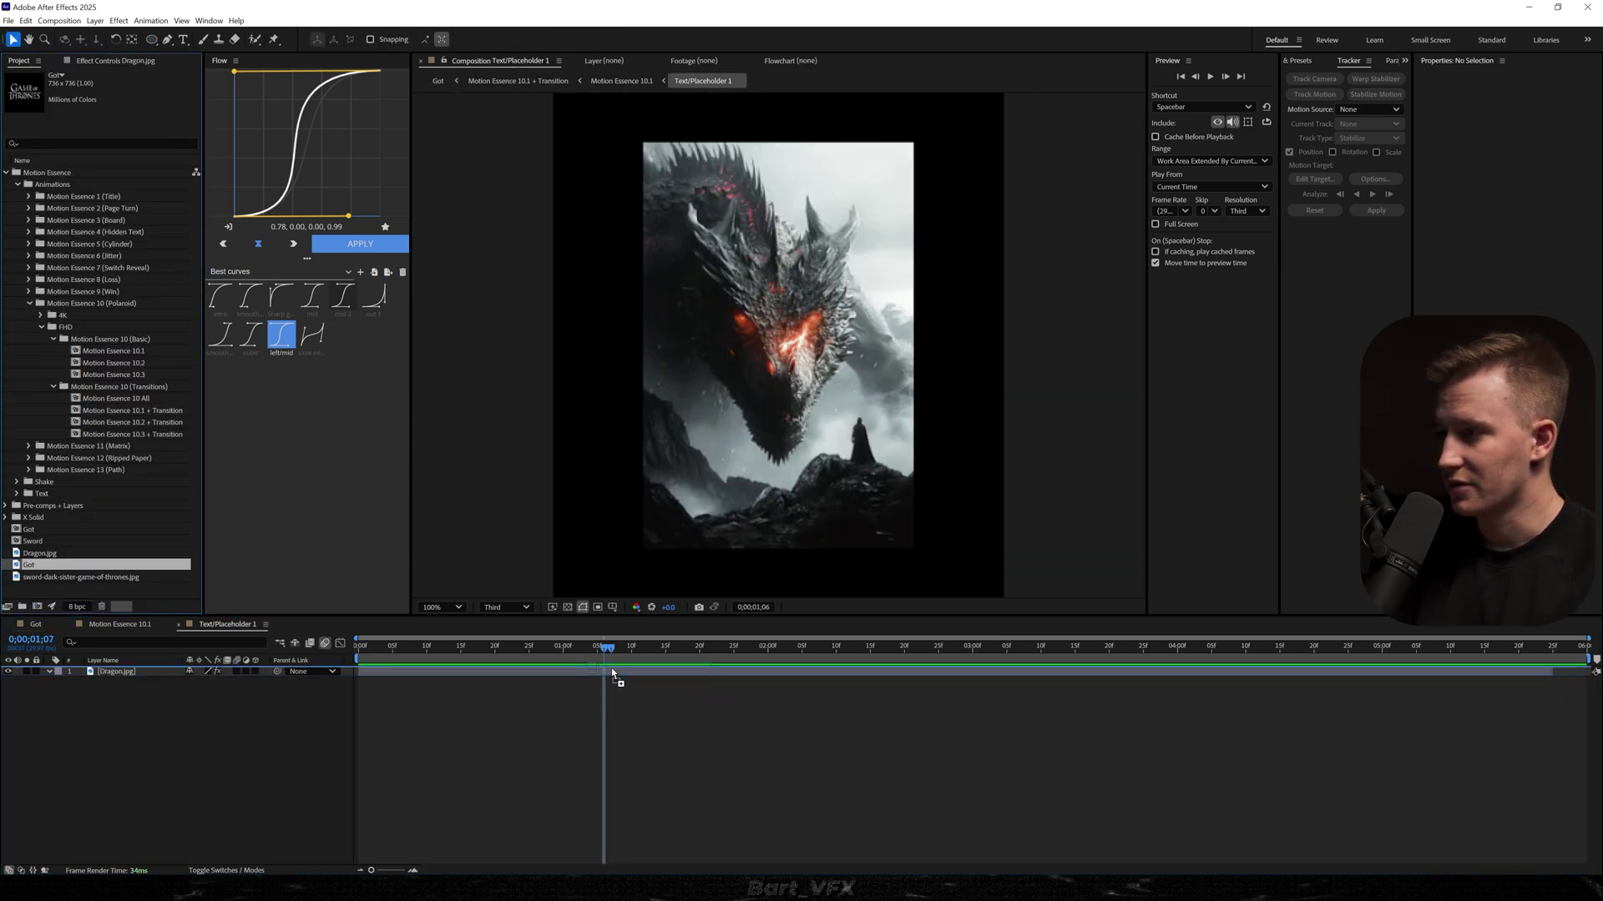
# - Add the Got image above Dragon.jpg in Text/Placeholder 1 from about 0;00;01;07, and trim Dragon.jpg to end at 0;00;01;06
pyautogui.moveTo(610, 669)
pyautogui.mouseDown()
pyautogui.moveTo(643, 656)
pyautogui.moveTo(603, 674)
pyautogui.mouseUp()
pyautogui.click(604, 683)
pyautogui.hotkey('alt', ']')
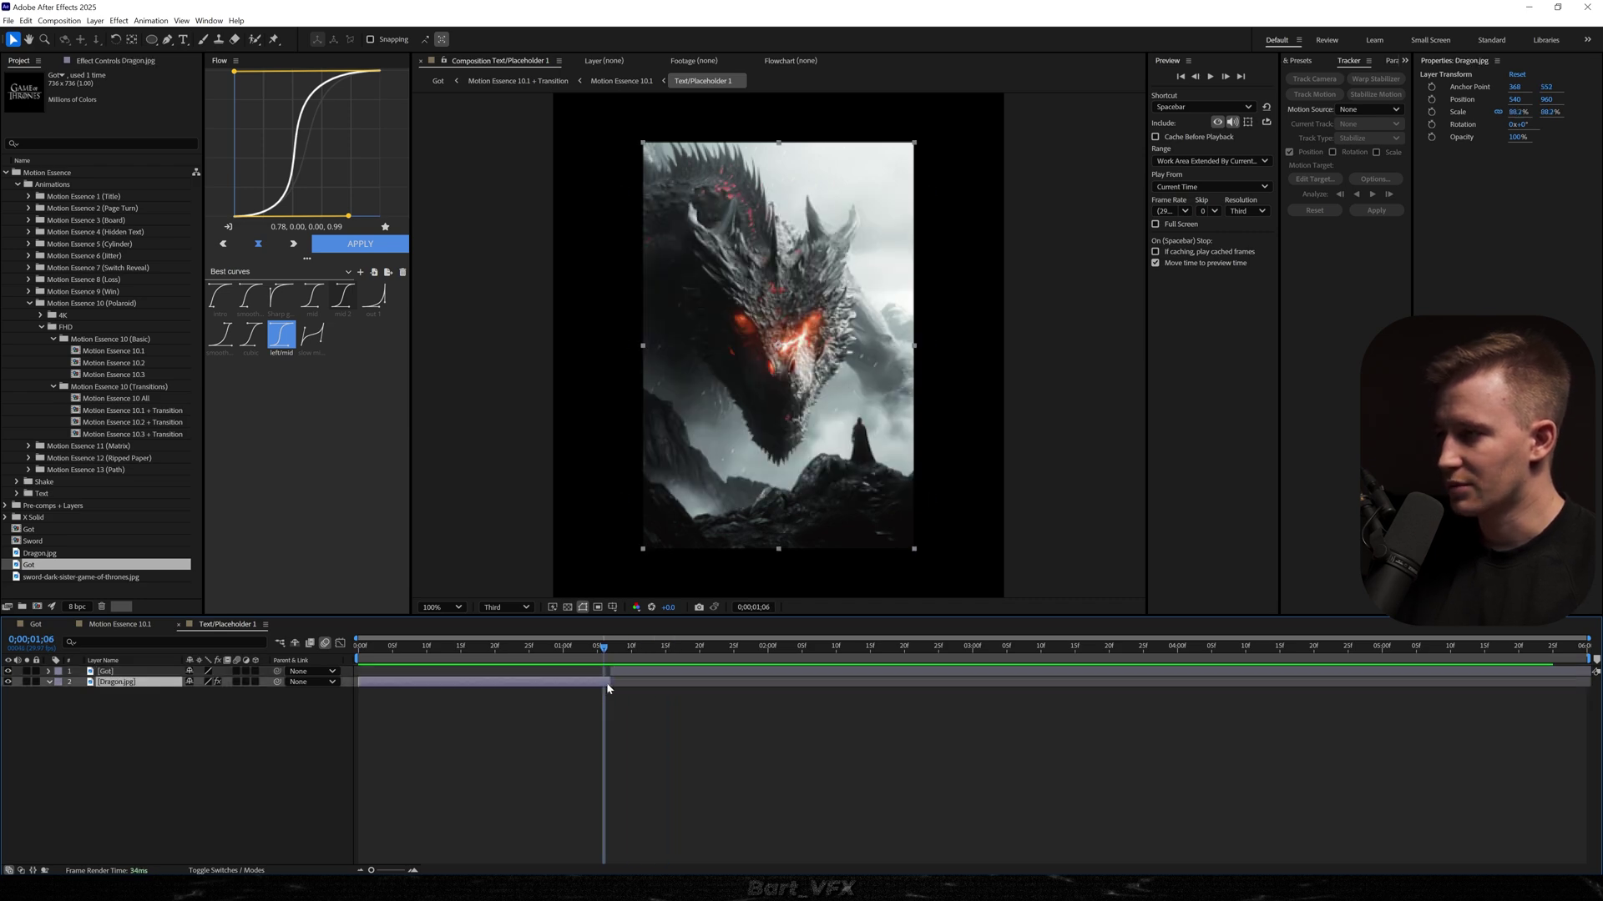
pyautogui.click(598, 698)
# - Scale the Got logo image in Text/Placeholder 1 to 75.8%
pyautogui.click(36, 625)
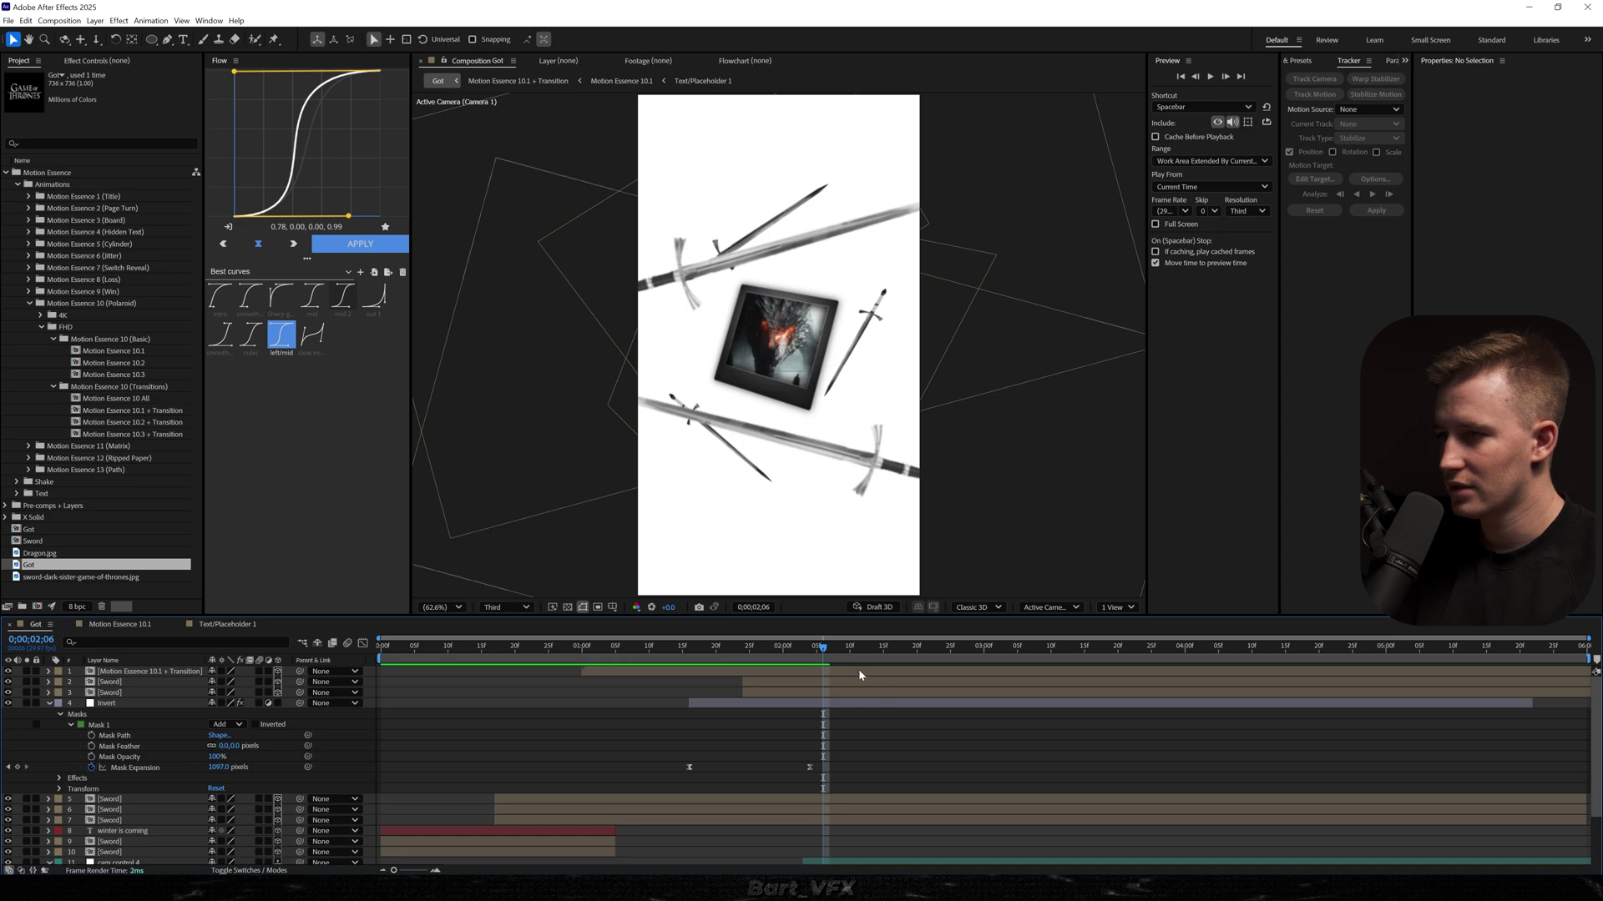
pyautogui.click(230, 625)
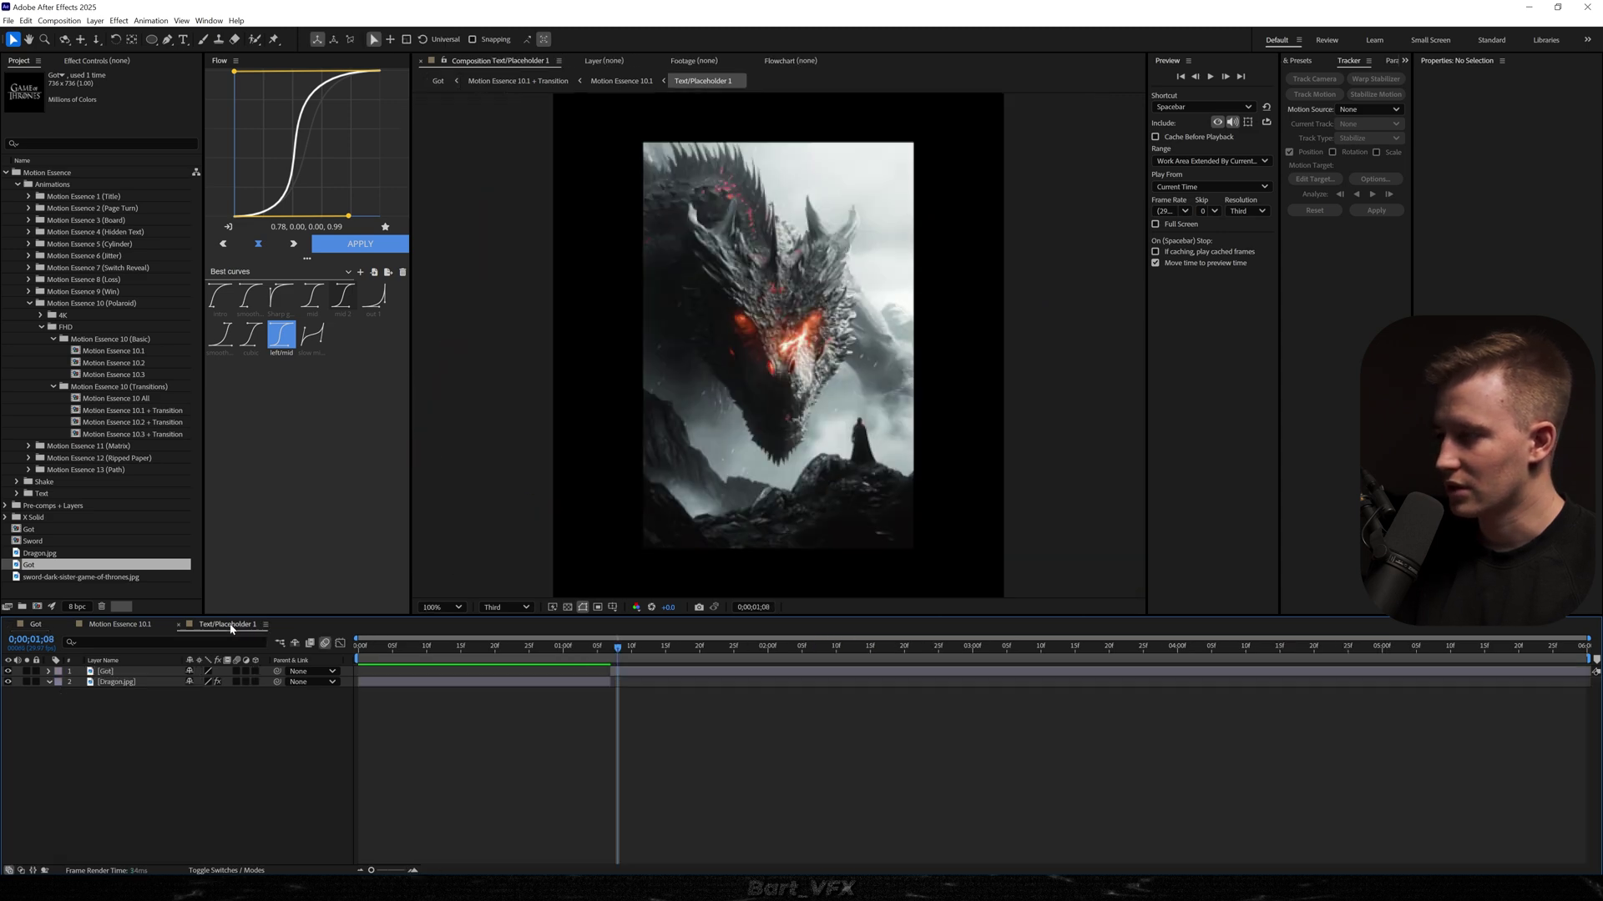
pyautogui.click(621, 671)
pyautogui.press('s')
pyautogui.moveTo(204, 682); pyautogui.dragTo(70, 697)
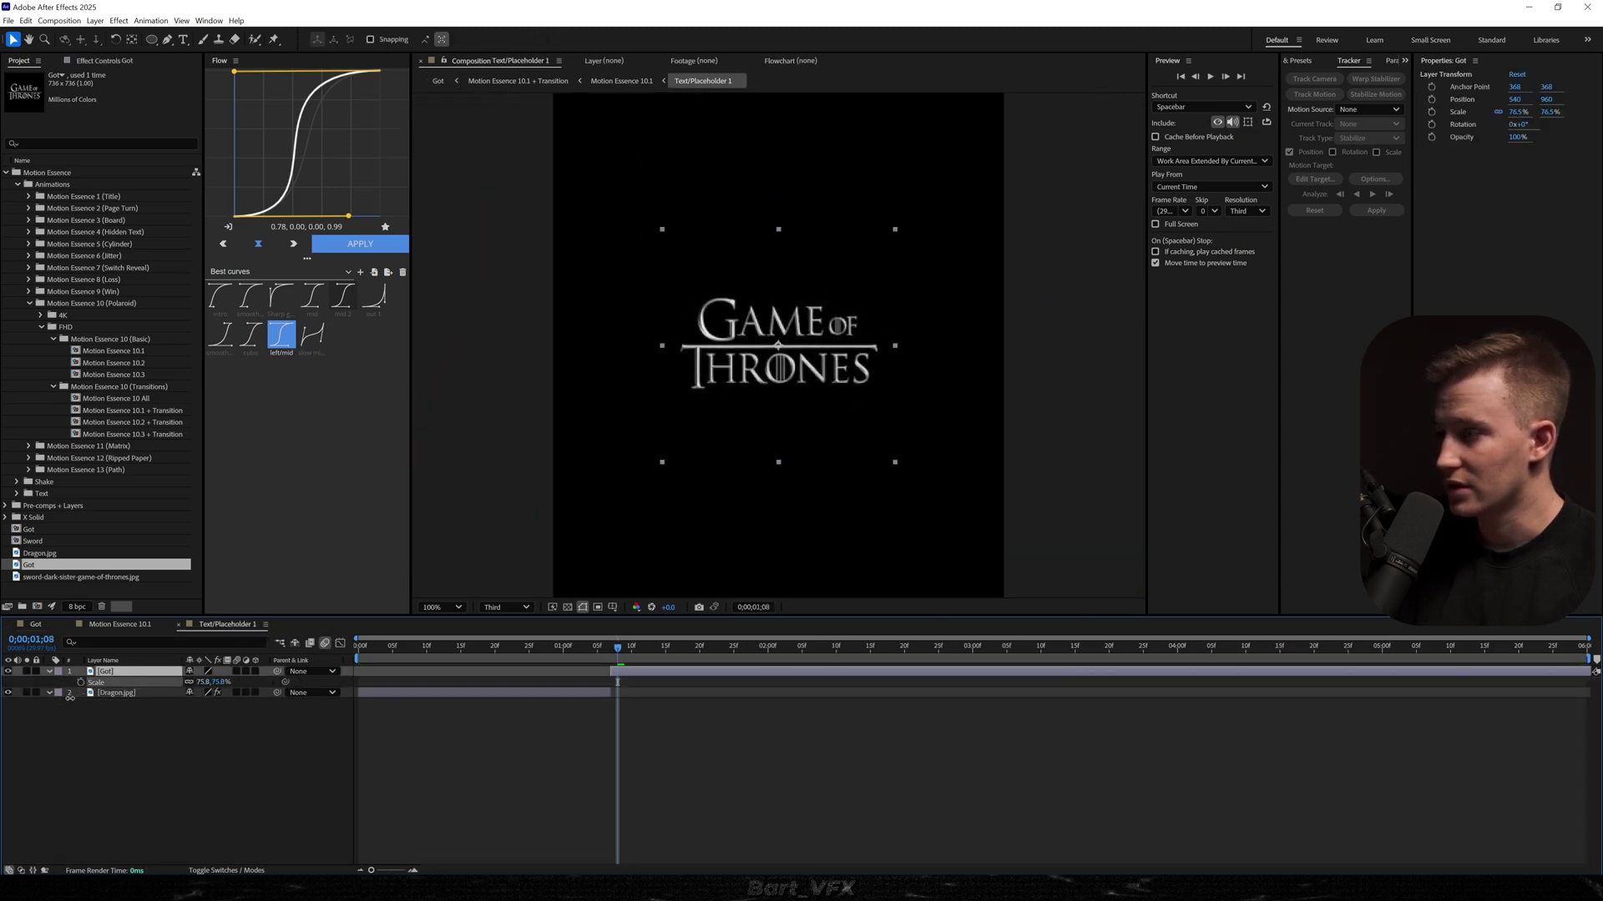
# - Retime the cut from Dragon.jpg to the Got logo to about 0;00;01;20, checking its timing in the Got composition
pyautogui.moveTo(610, 693); pyautogui.dragTo(725, 702)
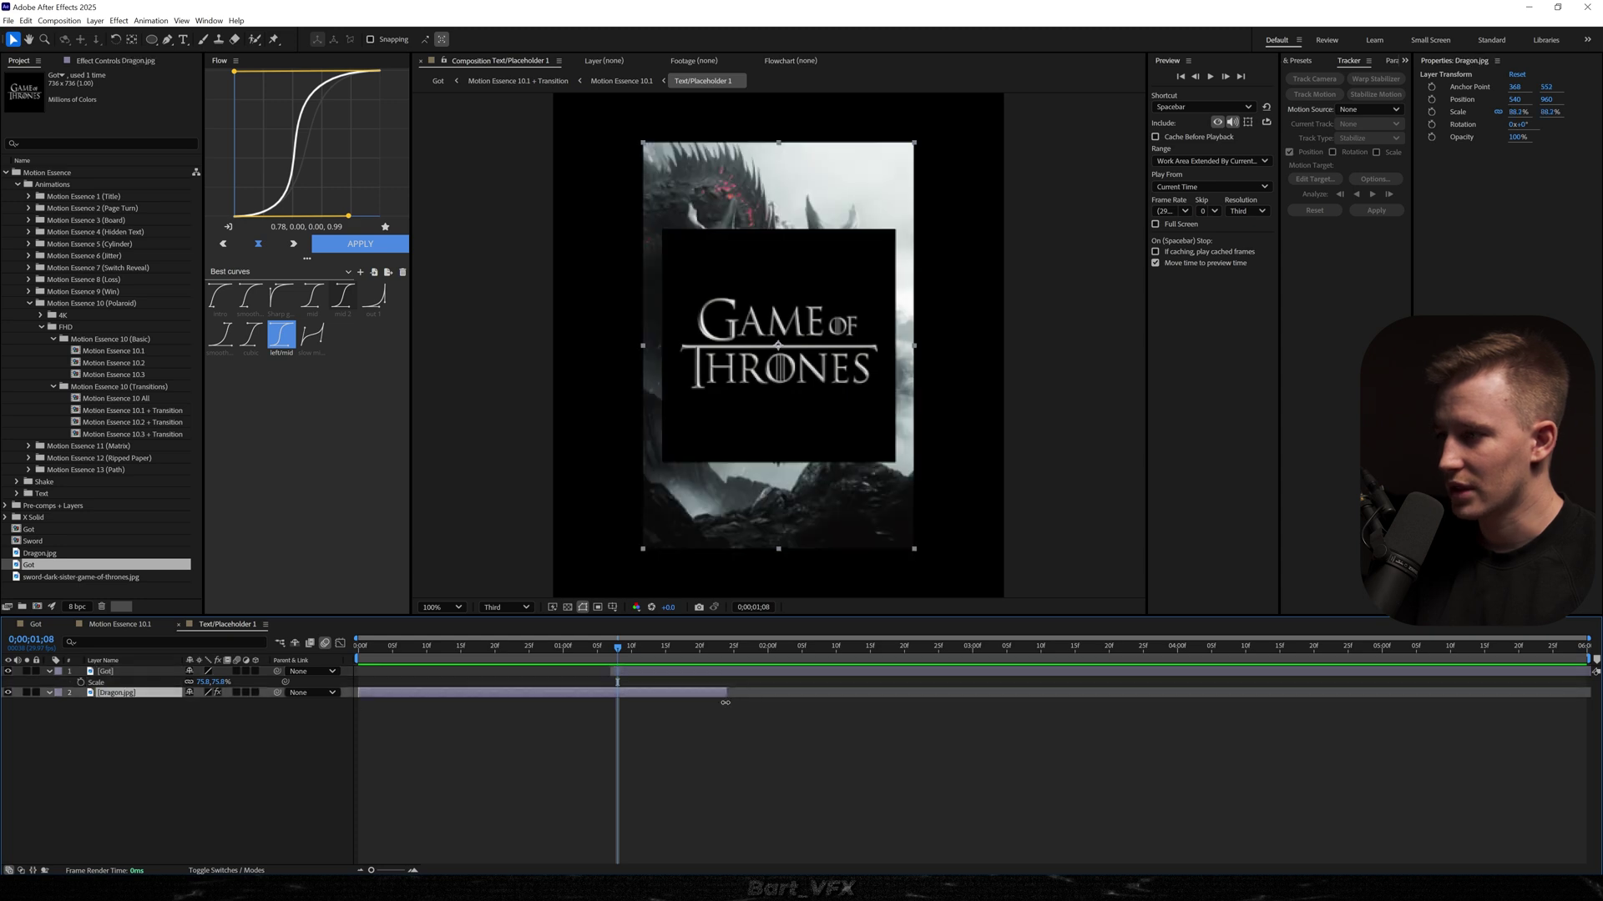
pyautogui.moveTo(612, 668); pyautogui.dragTo(754, 686)
pyautogui.click(736, 696)
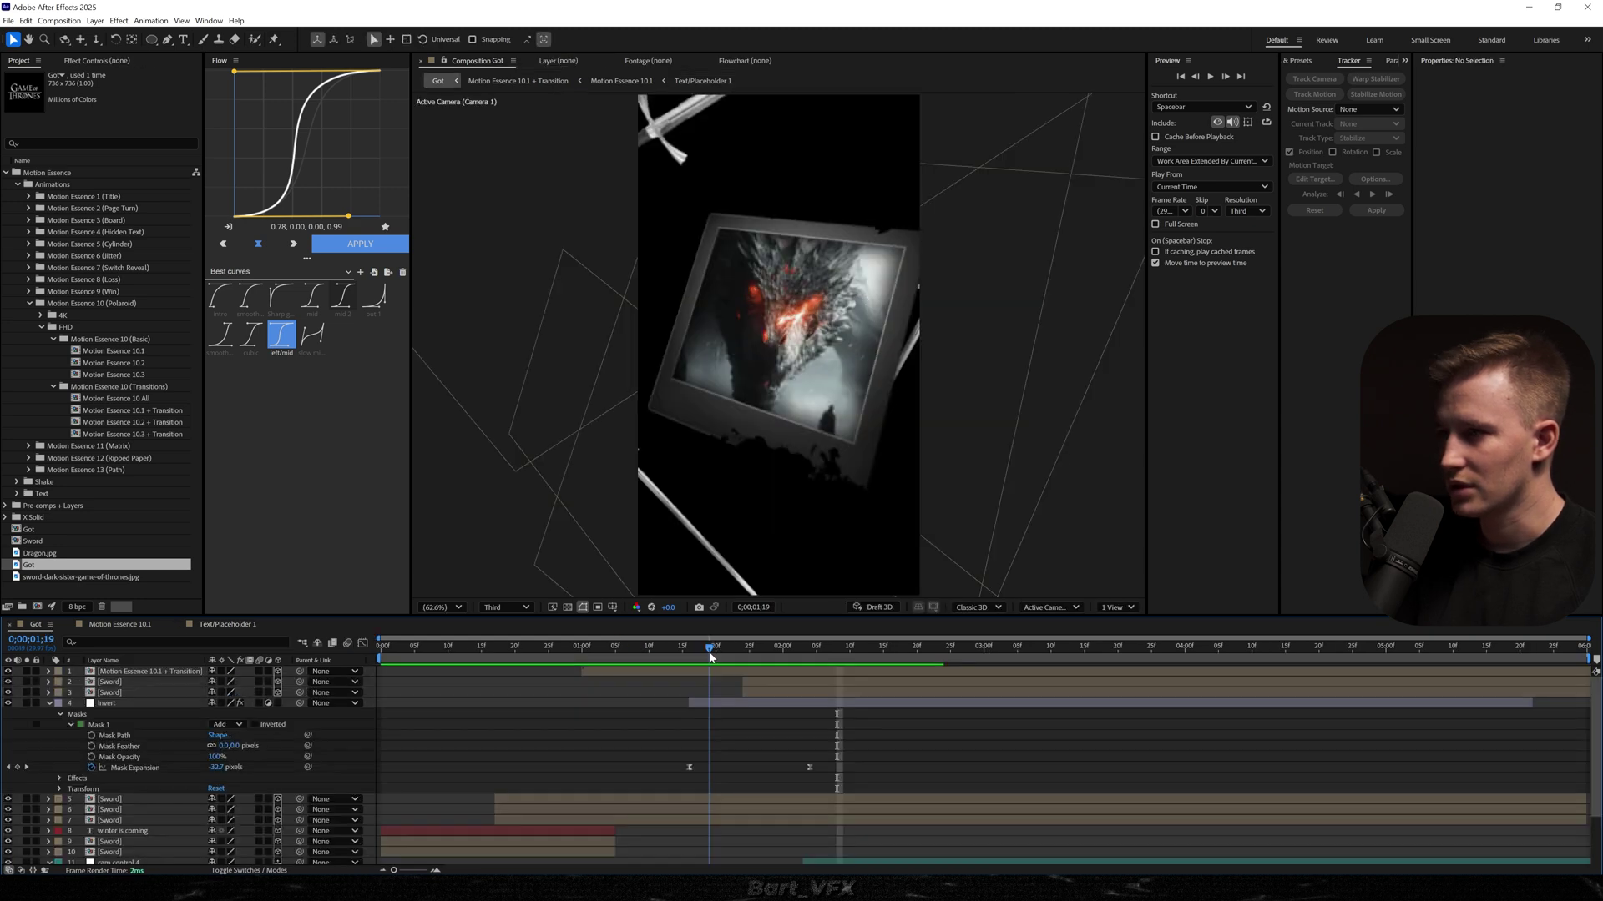
pyautogui.moveTo(712, 653); pyautogui.dragTo(729, 654)
pyautogui.press('space')
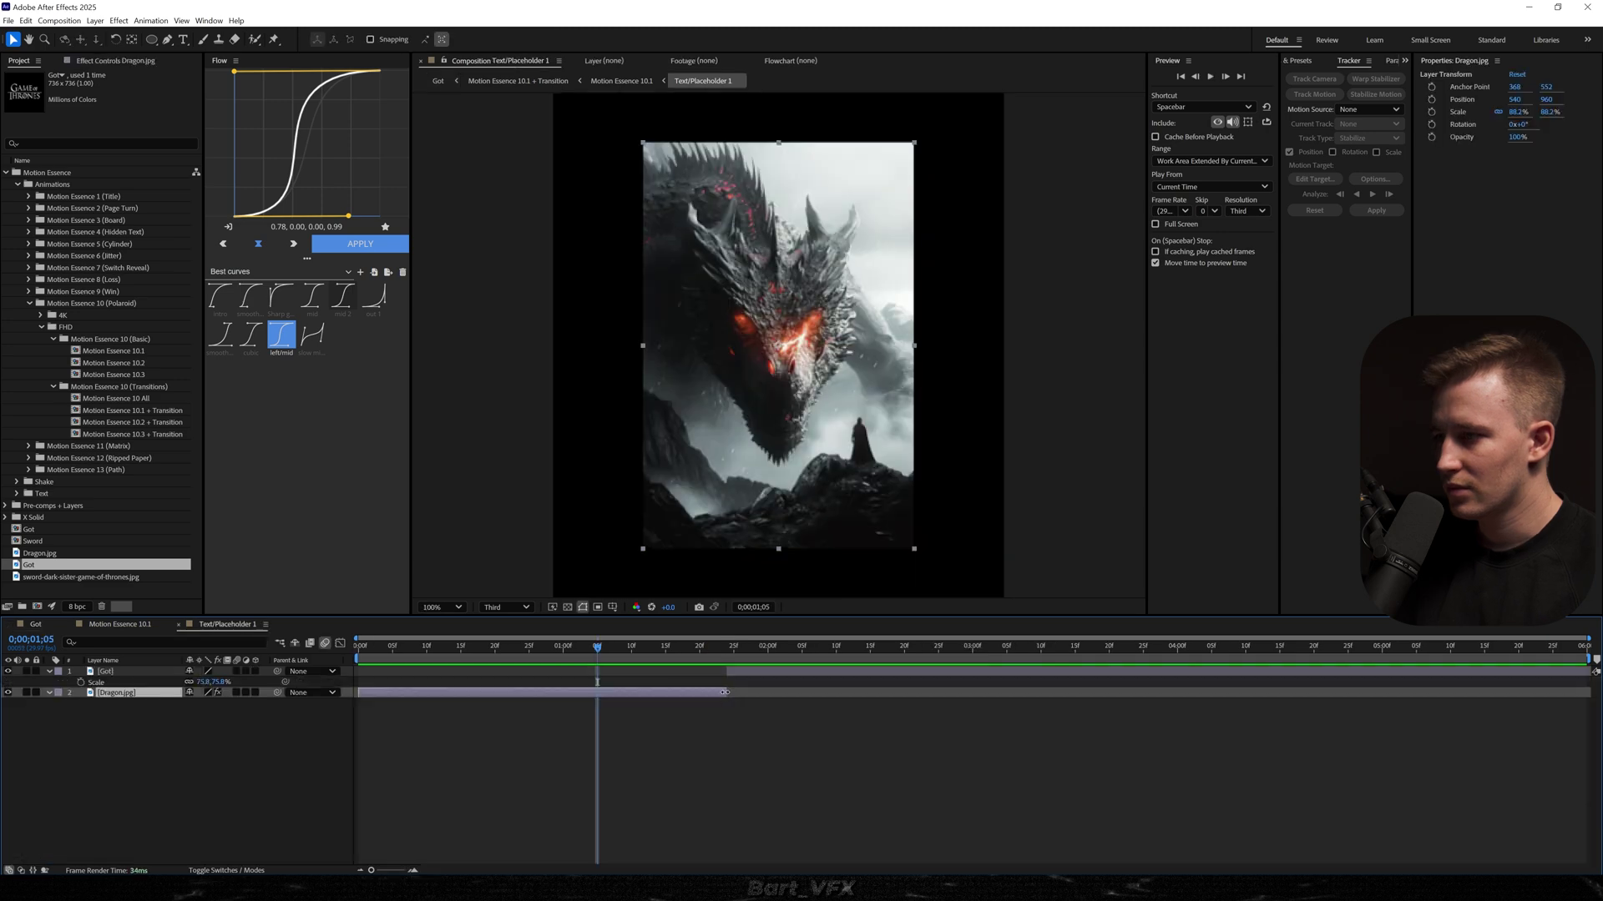
pyautogui.moveTo(727, 674); pyautogui.dragTo(703, 675)
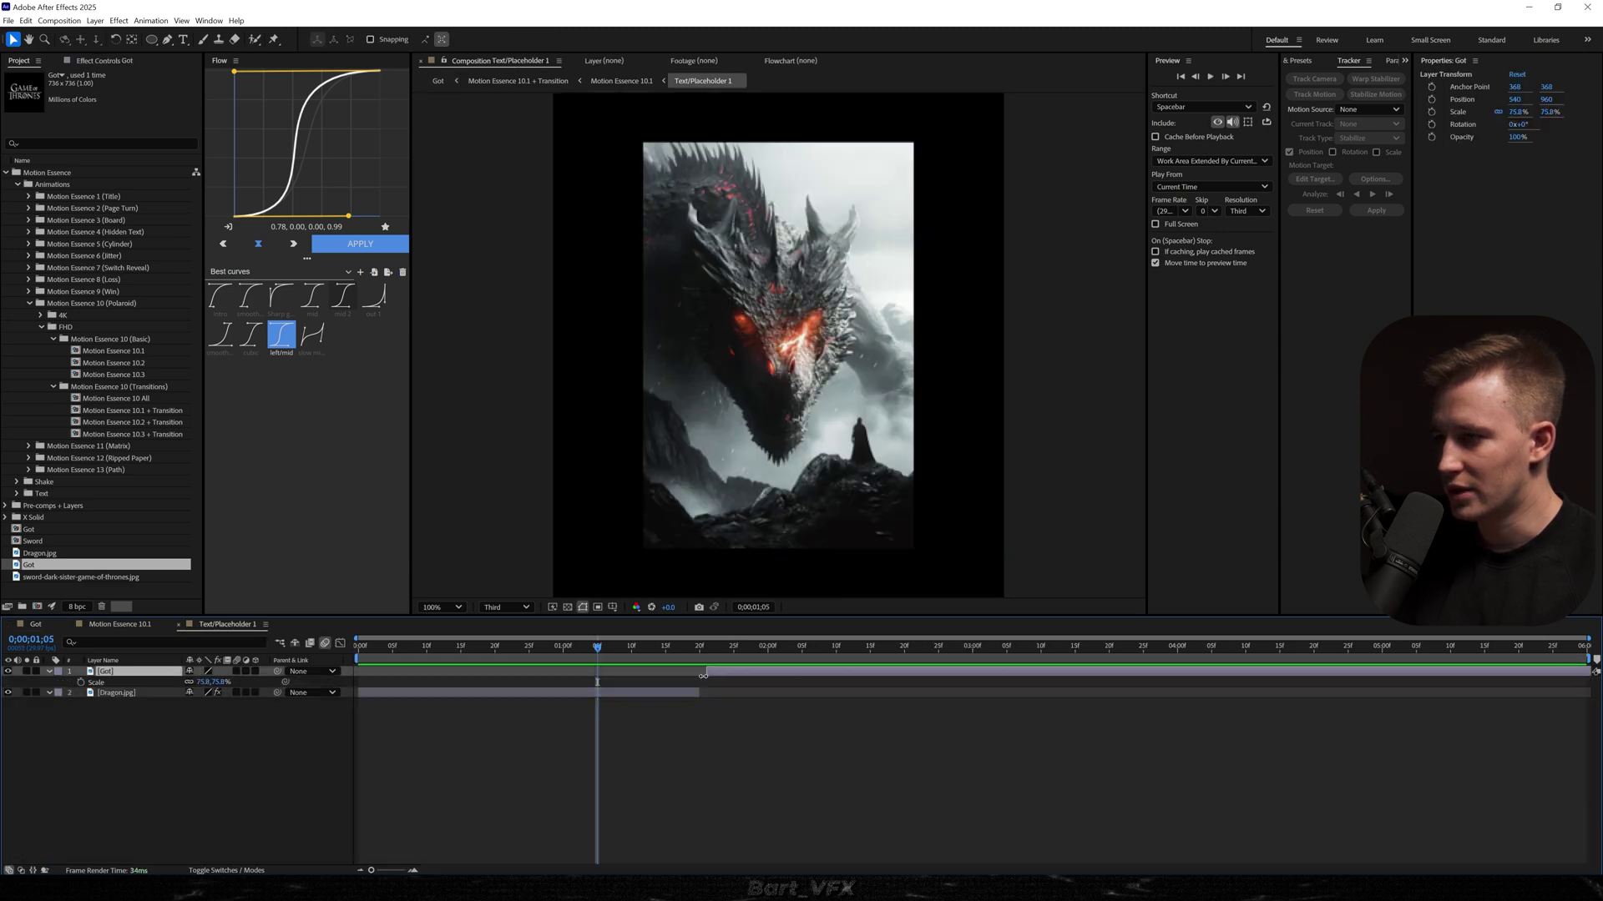
# - Add an adjustment layer named Blur to Text/Placeholder 1 and trim it to two frames around the cut at 0;00;01;20
pyautogui.click(242, 738)
pyautogui.hotkey('ctrl', 'alt', 'y')
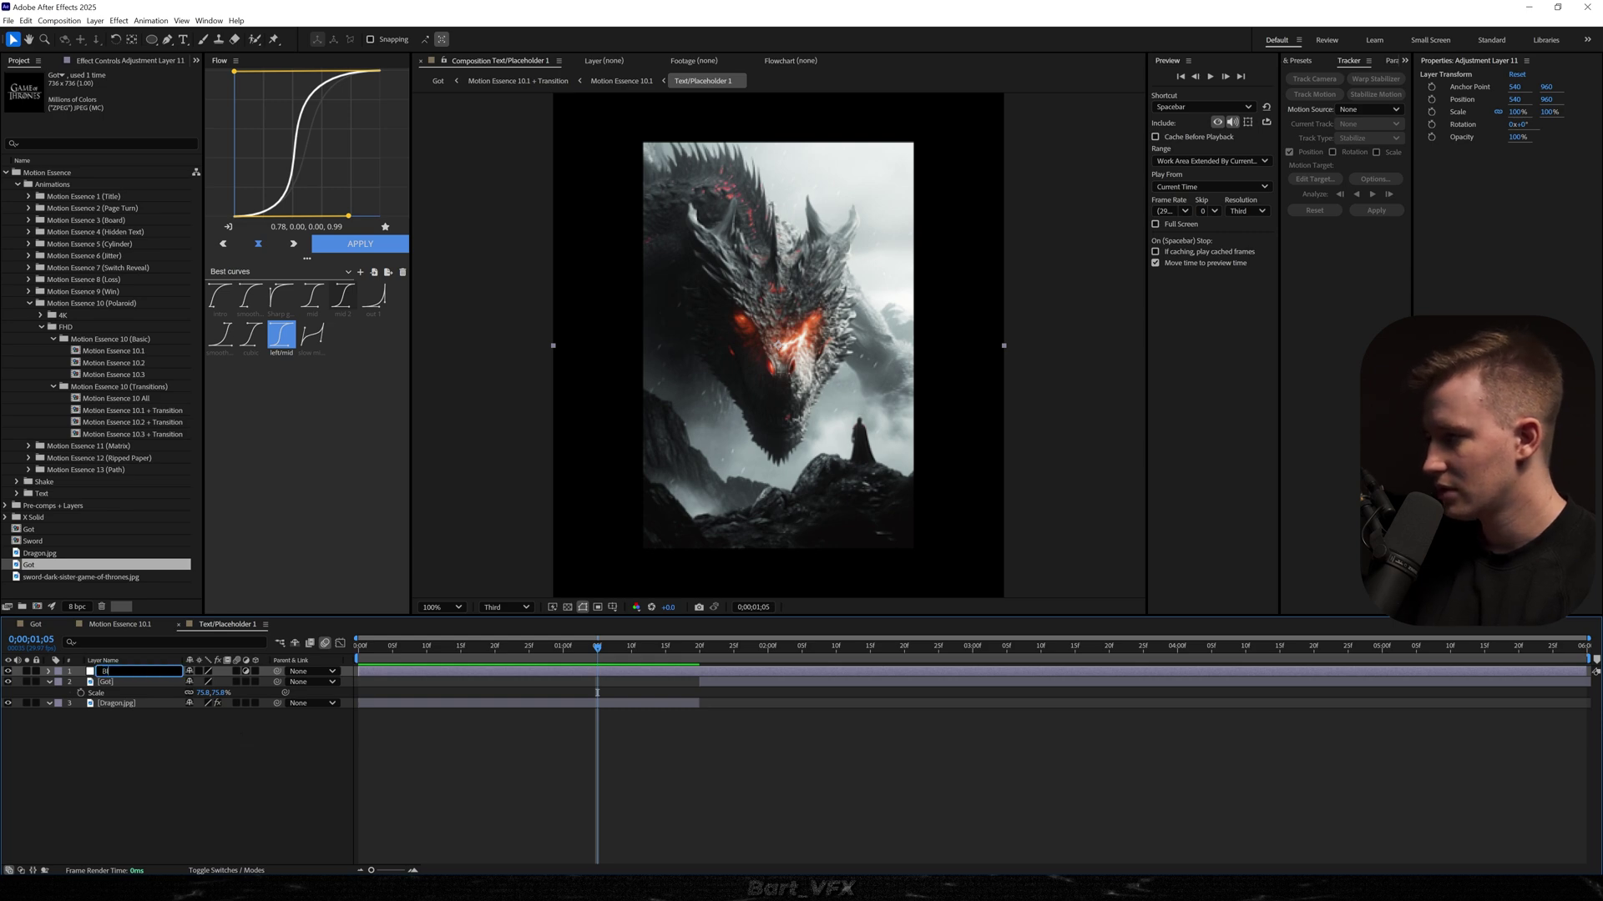
pyautogui.write('ur')
pyautogui.press('Return')
pyautogui.click(540, 650)
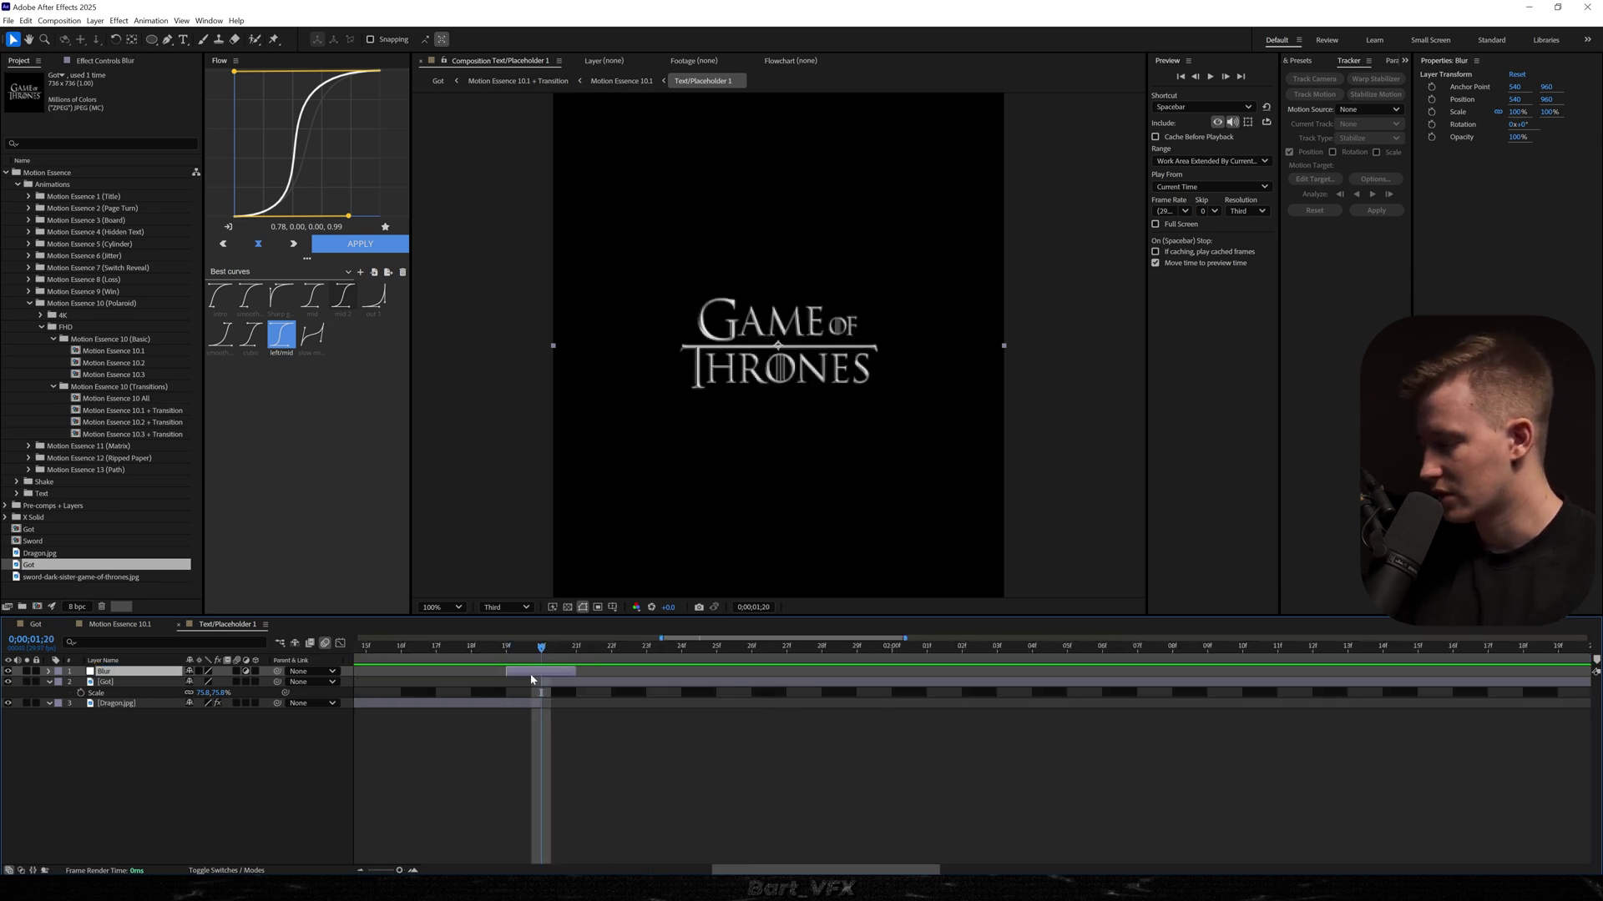
# - Apply Gaussian Blur to the Blur layer with Blurriness 67.2 and Horizontal dimensions, and preview the result in the Got composition
pyautogui.hotkey('ctrl', 'space')
pyautogui.write('gaus')
pyautogui.click(467, 715)
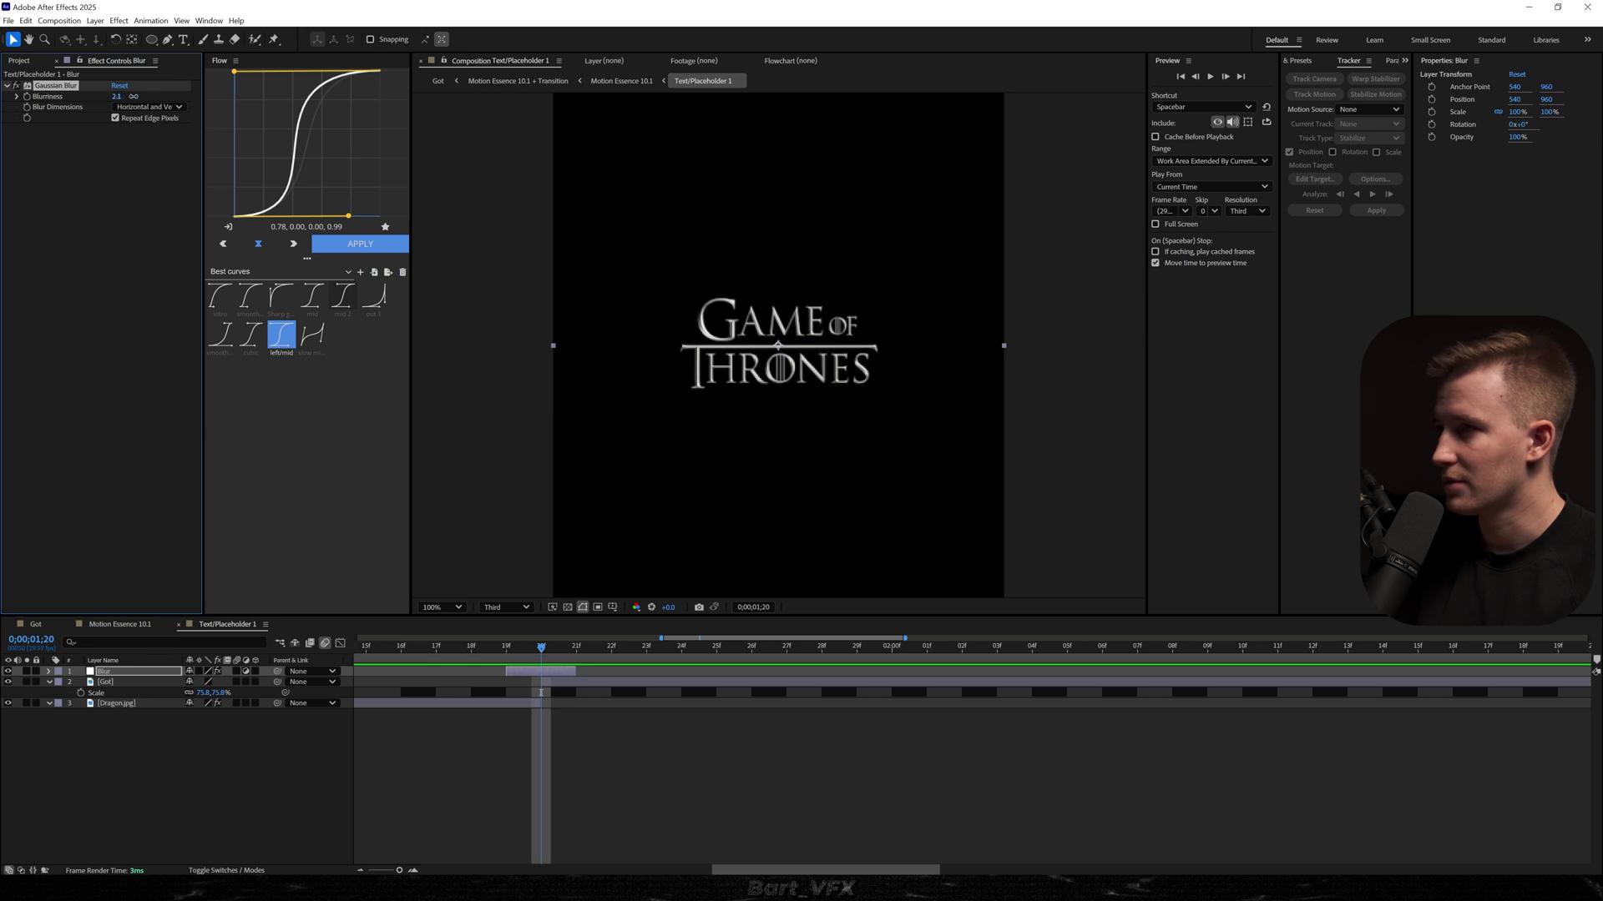
pyautogui.moveTo(133, 96); pyautogui.dragTo(582, 142)
pyautogui.click(144, 107)
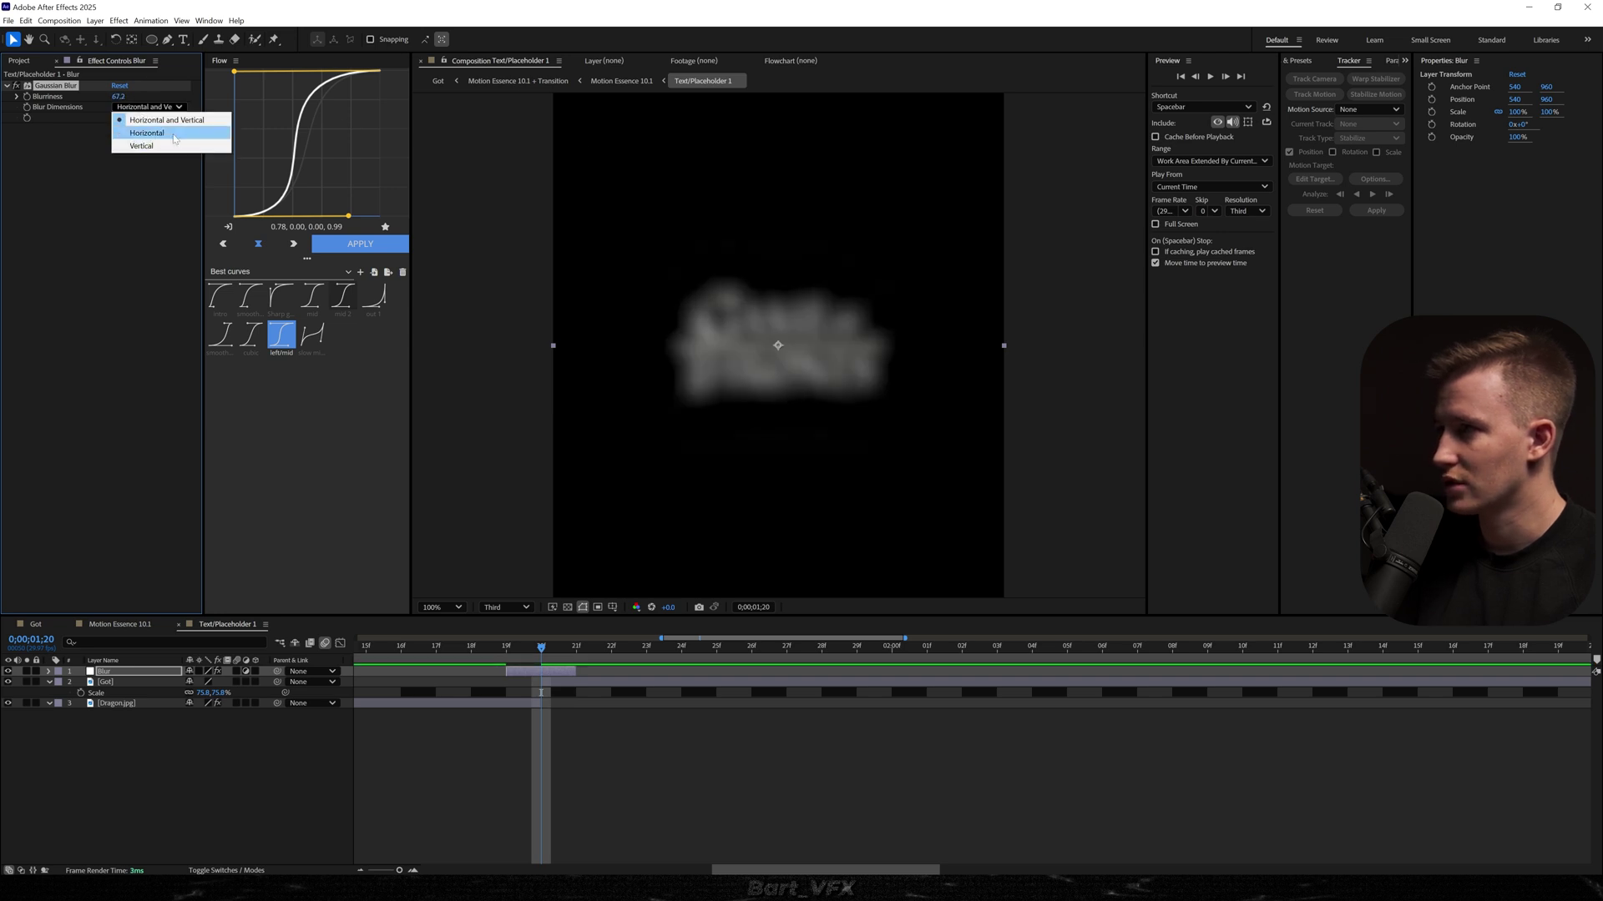
pyautogui.click(147, 132)
pyautogui.click(601, 733)
pyautogui.click(119, 624)
pyautogui.click(35, 624)
pyautogui.click(582, 647)
pyautogui.press('space')
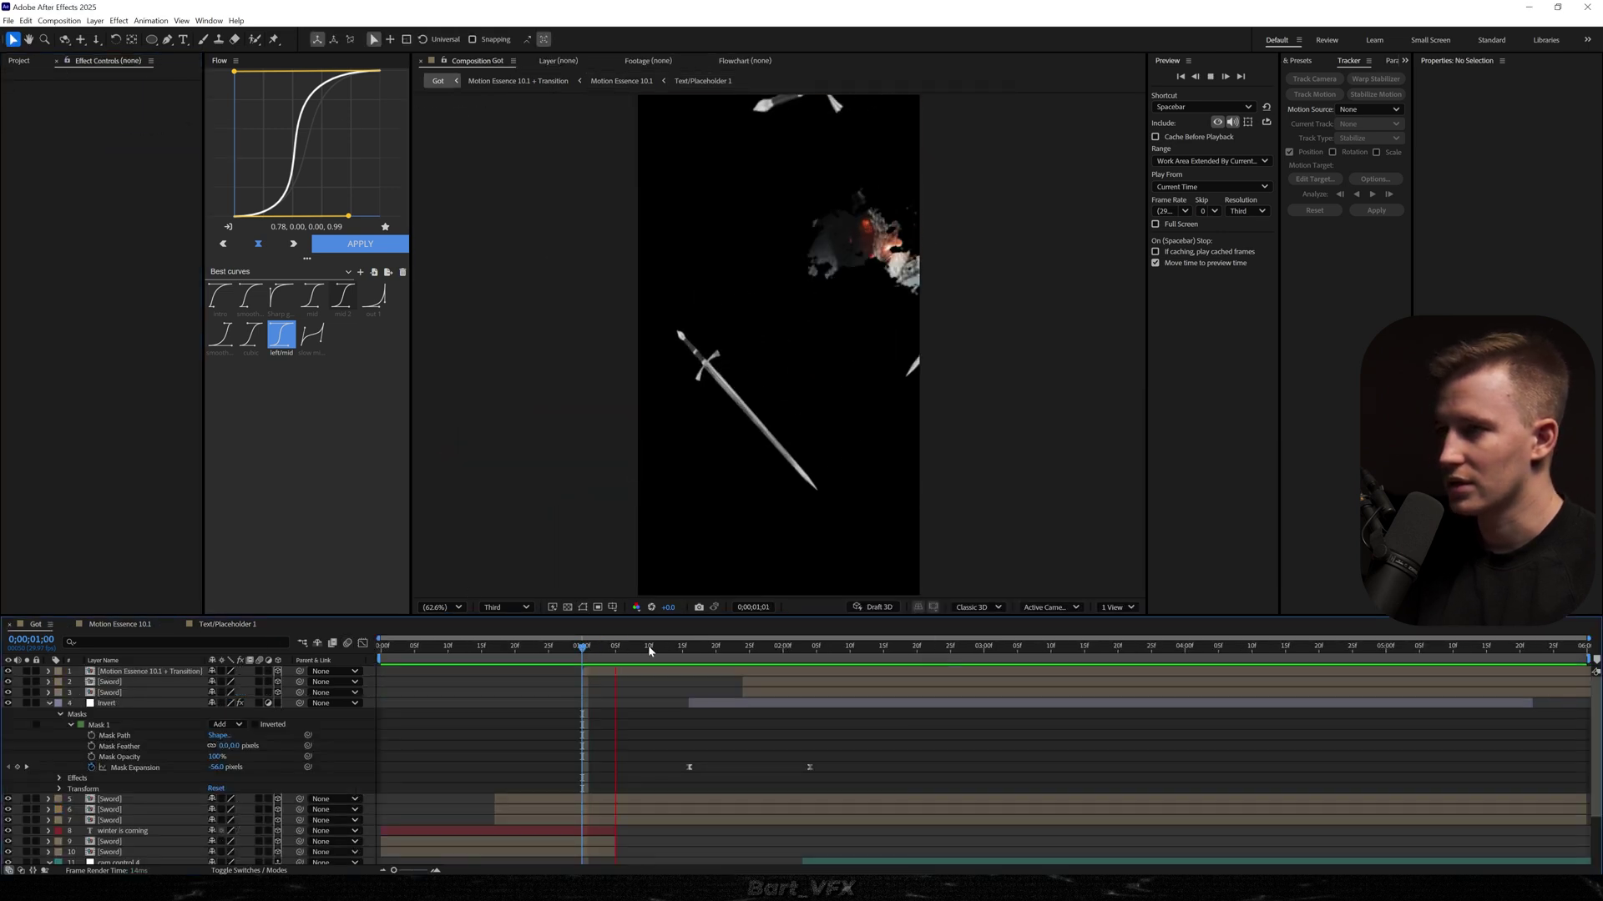
pyautogui.press('space')
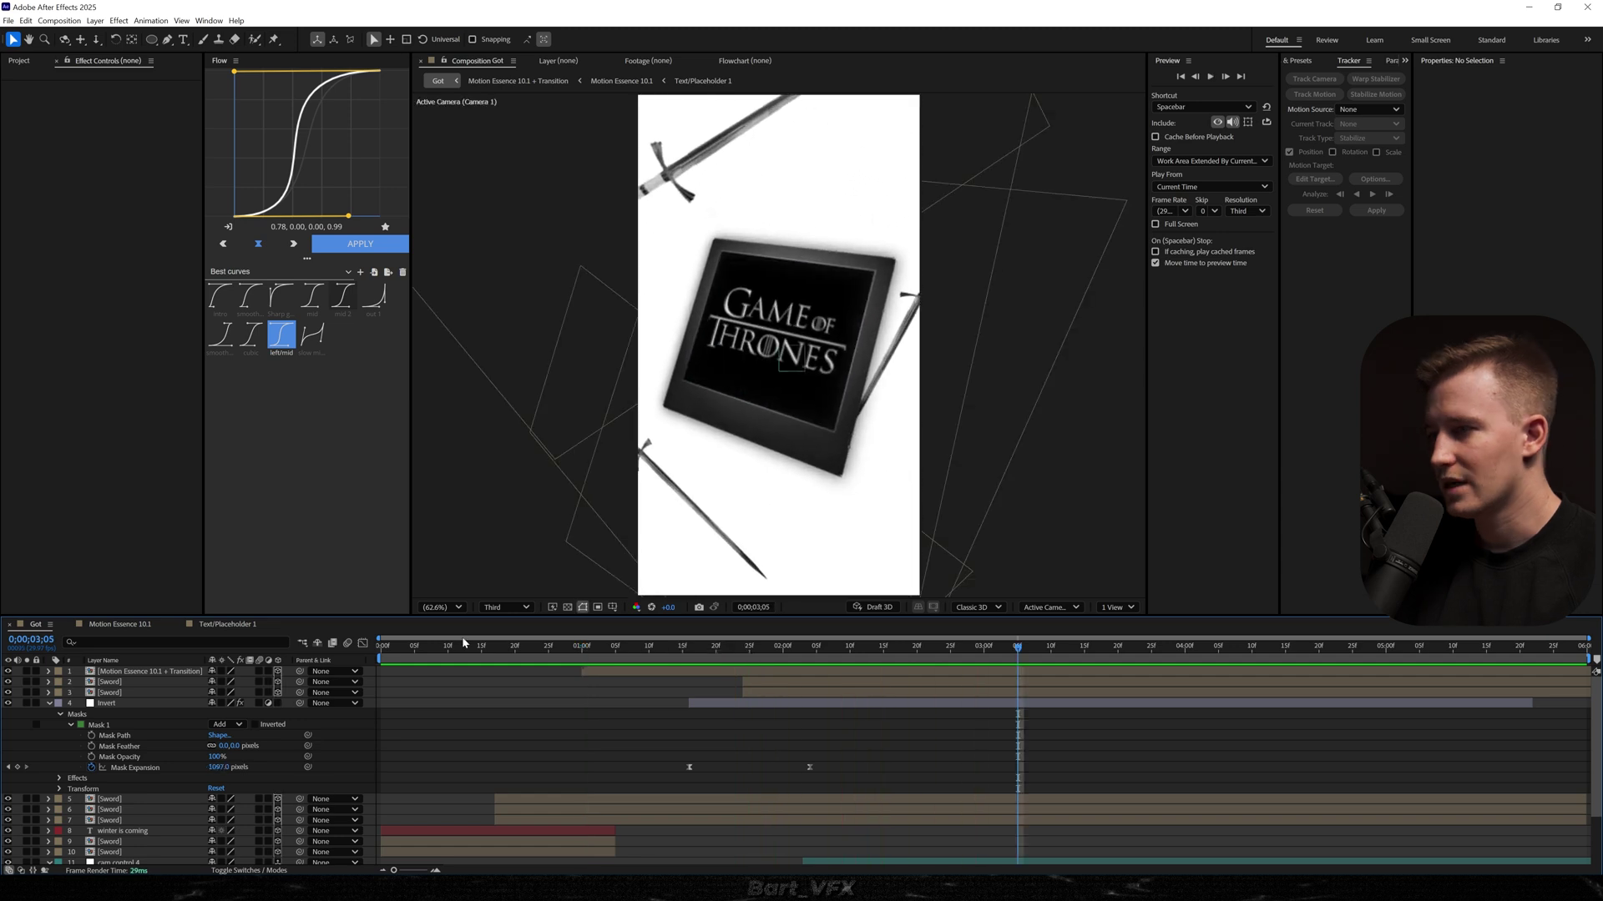
# - Move the dragon-to-logo cut and the Blur layer earlier to about 0;00;01;15, and preview the Got composition
pyautogui.click(239, 625)
pyautogui.scroll(-1, 524, 667)
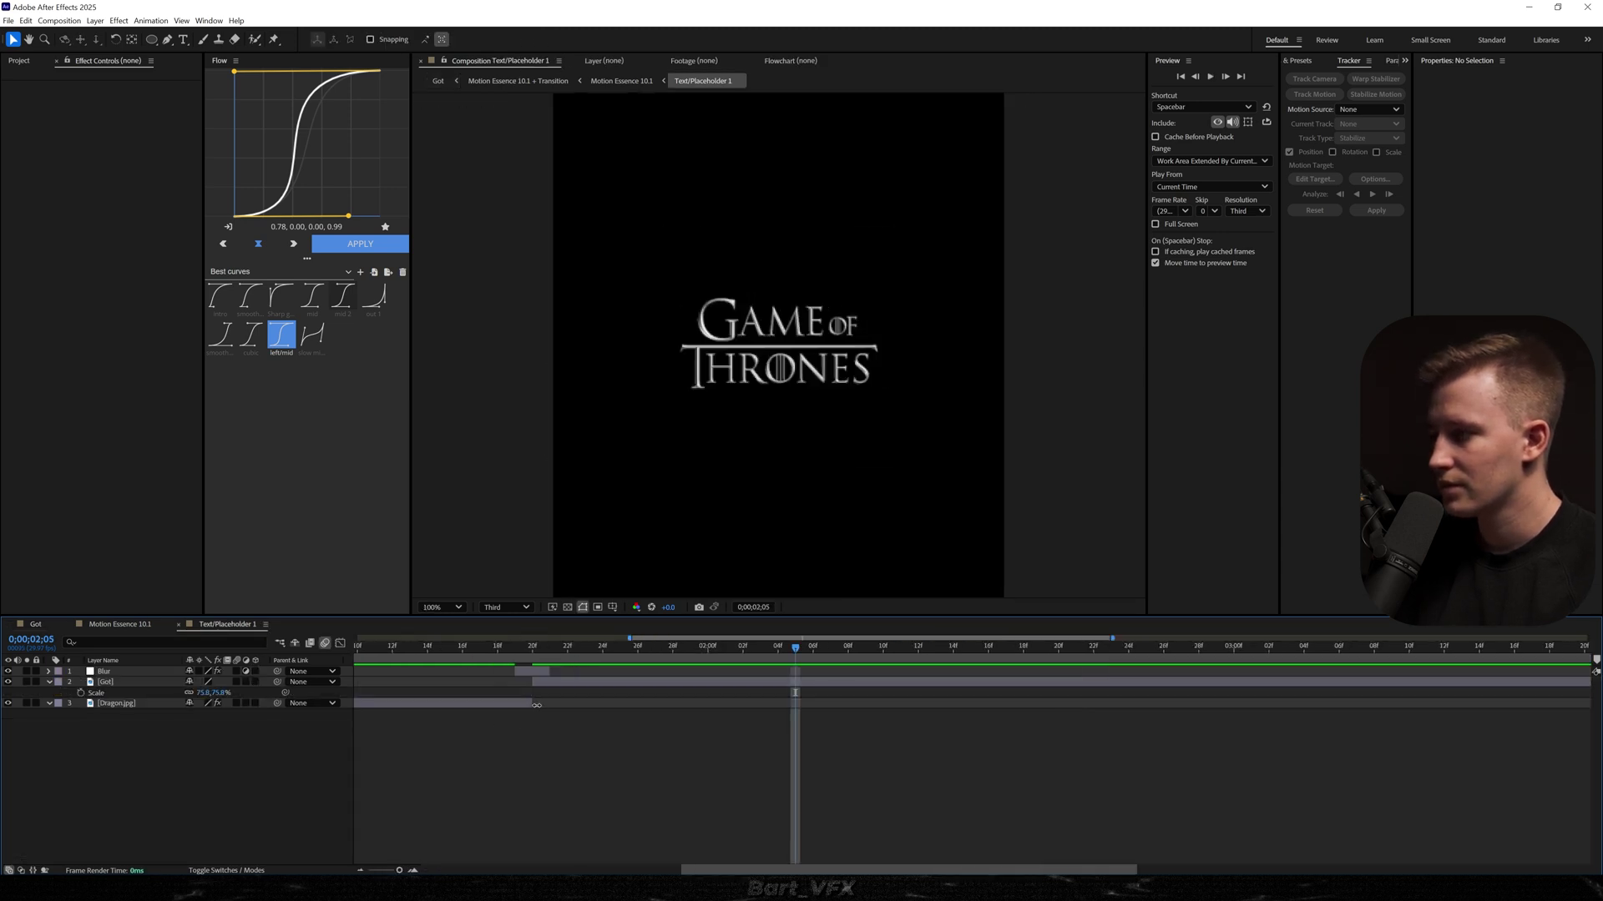
pyautogui.moveTo(518, 703); pyautogui.dragTo(454, 682)
pyautogui.moveTo(527, 671); pyautogui.dragTo(439, 672)
pyautogui.click(463, 773)
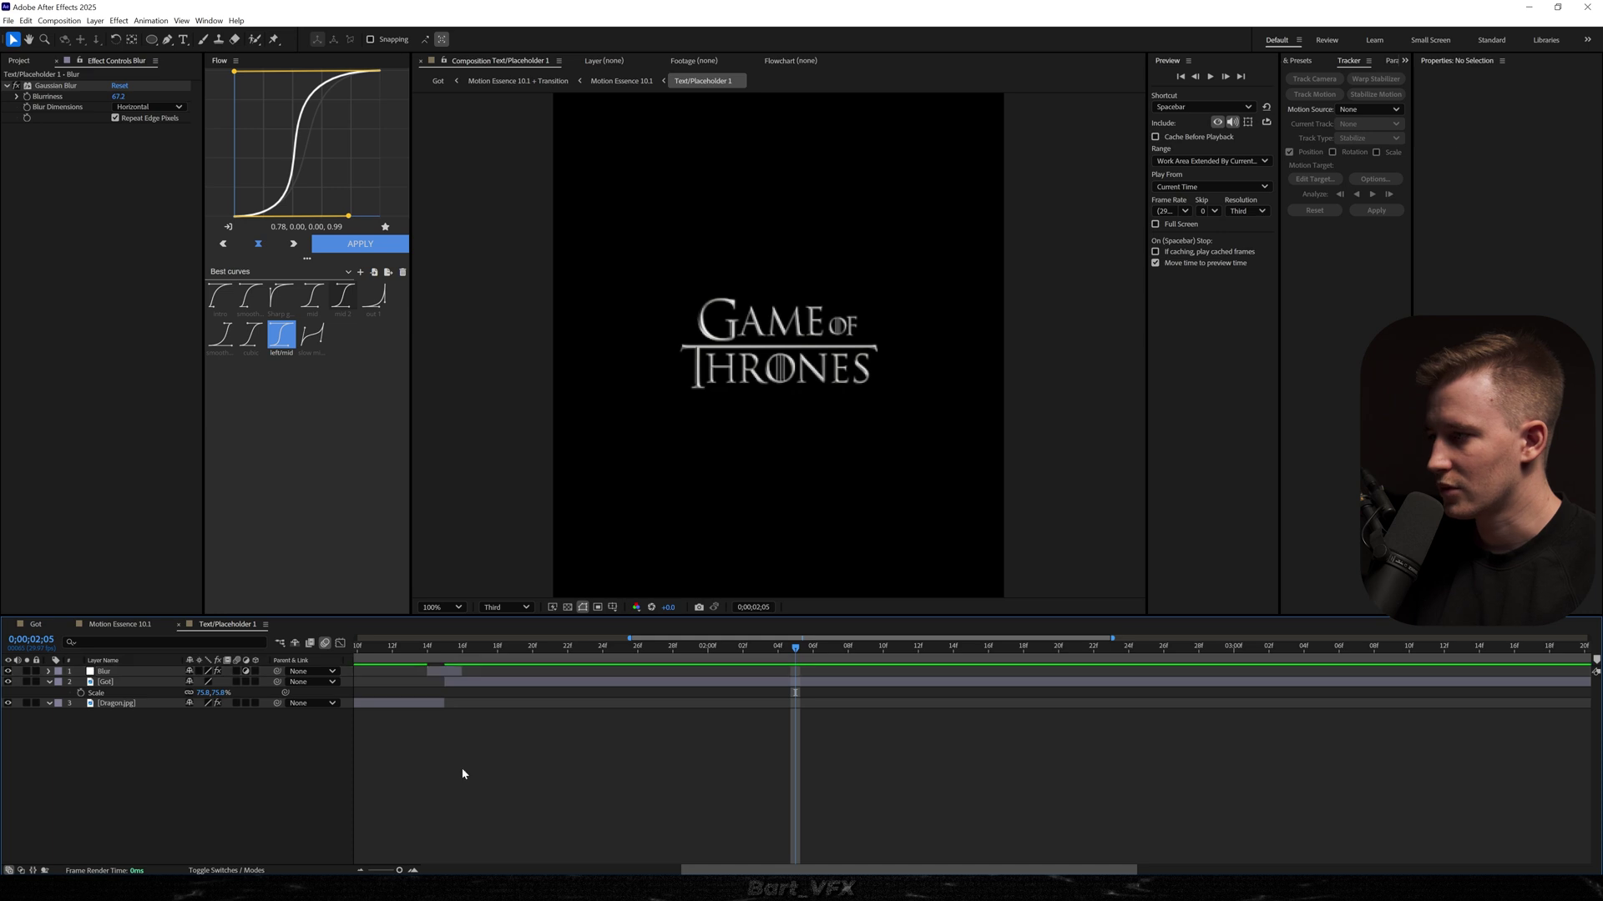
pyautogui.click(36, 628)
pyautogui.click(535, 647)
pyautogui.press('space')
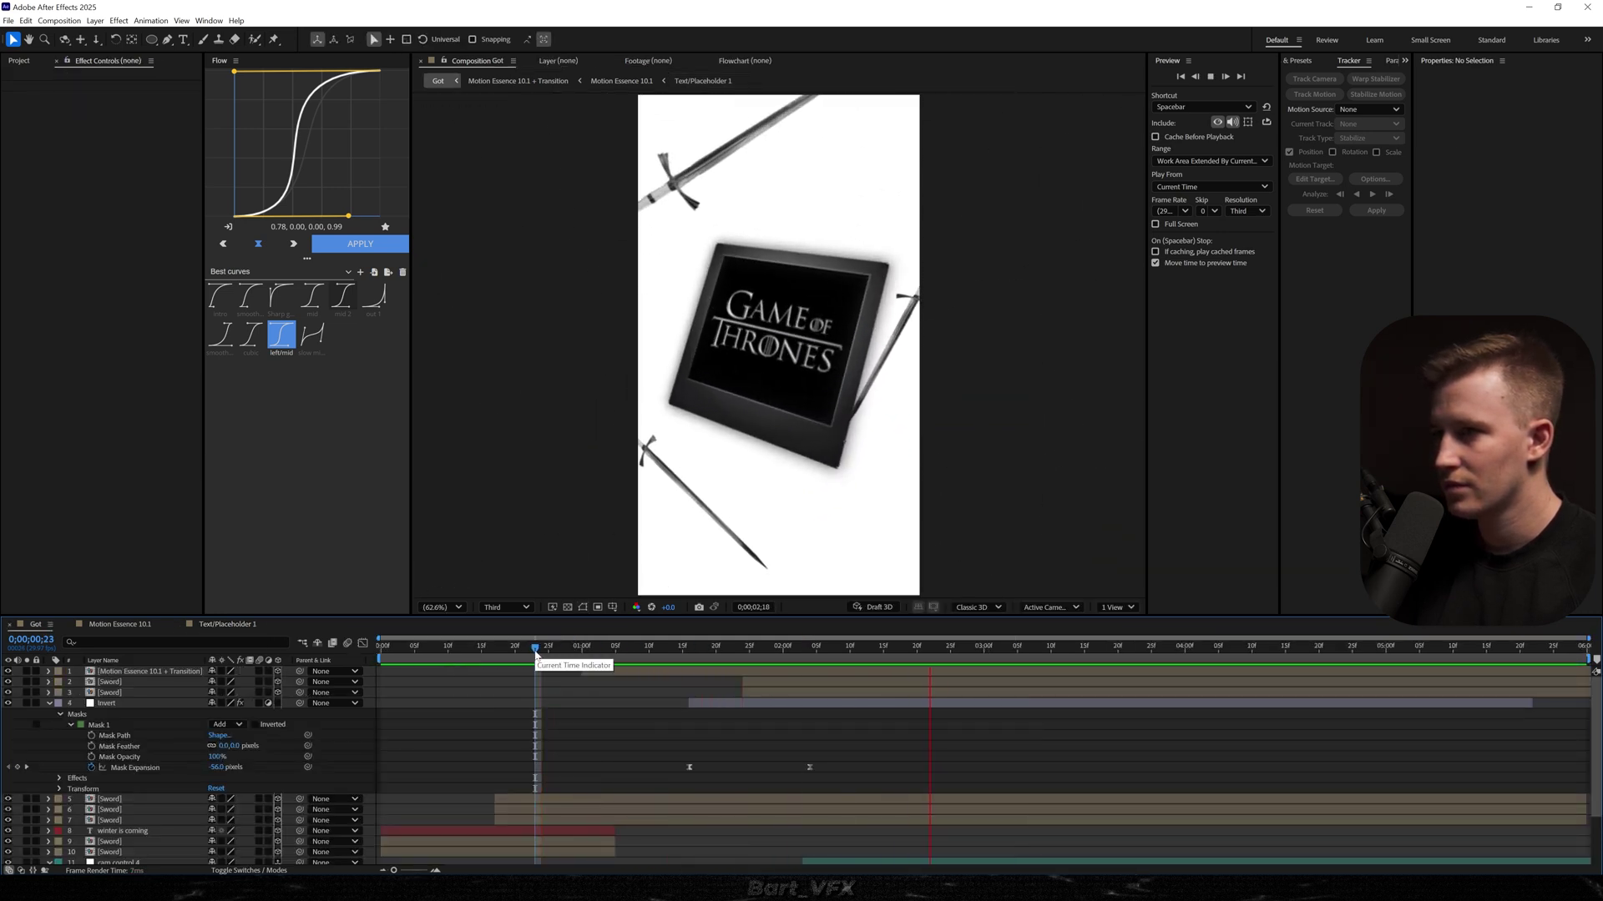
pyautogui.press('space')
# - Trim the end of the Invert layer in the Got composition to 0;00;02;16
pyautogui.click(890, 648)
pyautogui.click(876, 705)
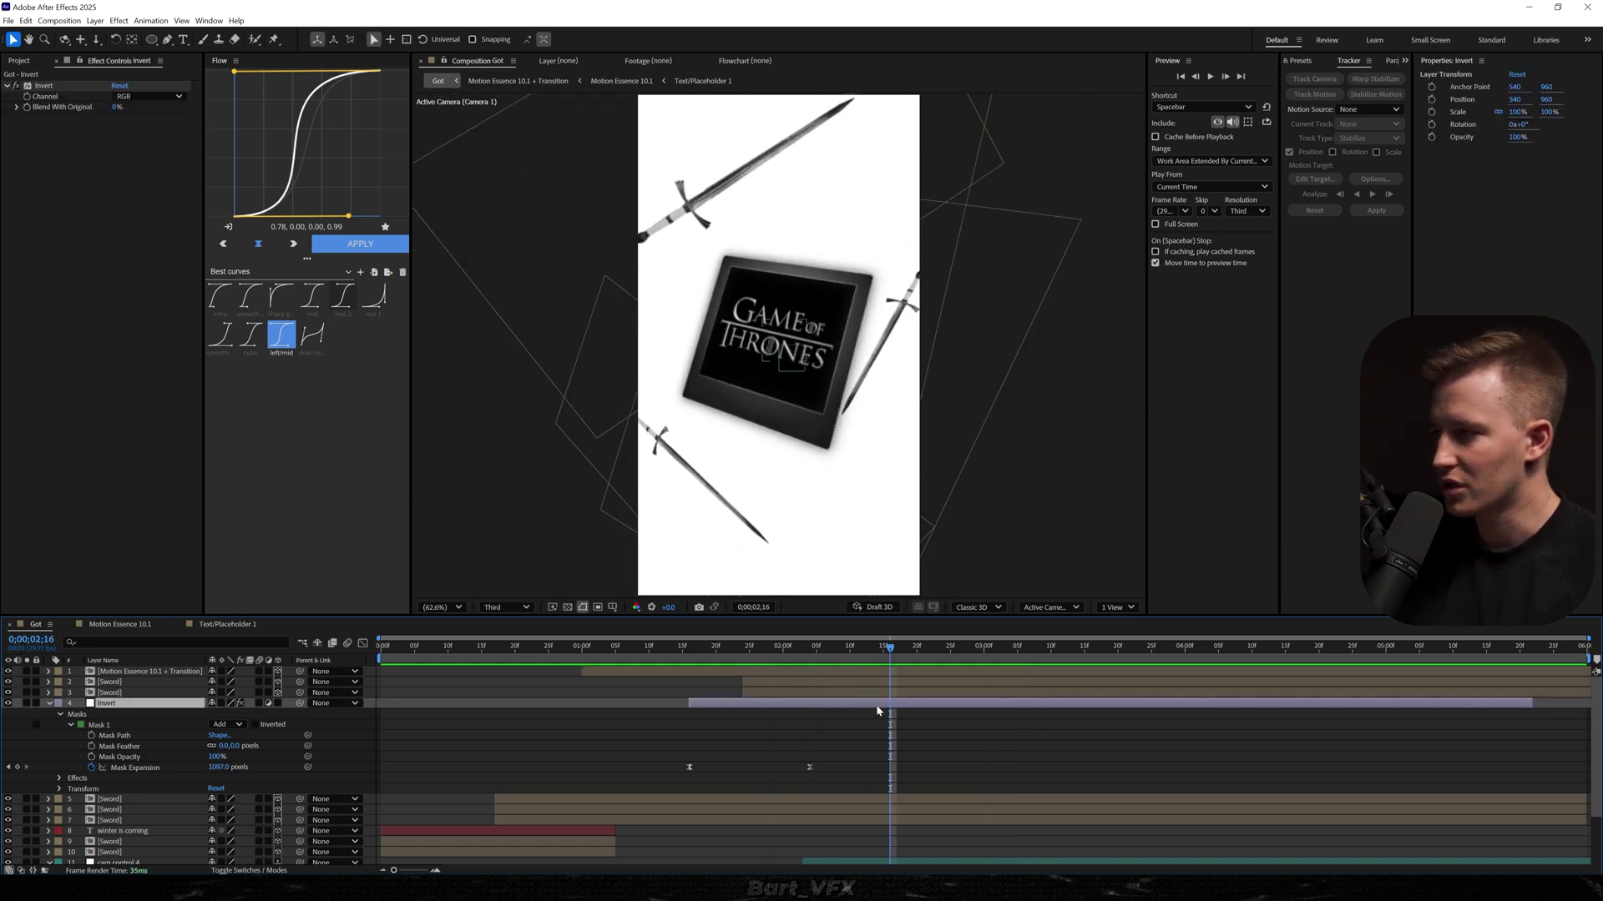
pyautogui.hotkey('alt', ']')
pyautogui.moveTo(890, 651)
pyautogui.mouseDown()
pyautogui.moveTo(866, 663)
pyautogui.moveTo(894, 664)
pyautogui.mouseUp()
# - Copy the Blur layer from Text/Placeholder 1 into the Got composition above Invert, centred on the Invert layer's end at about 0;00;02;17
pyautogui.click(228, 626)
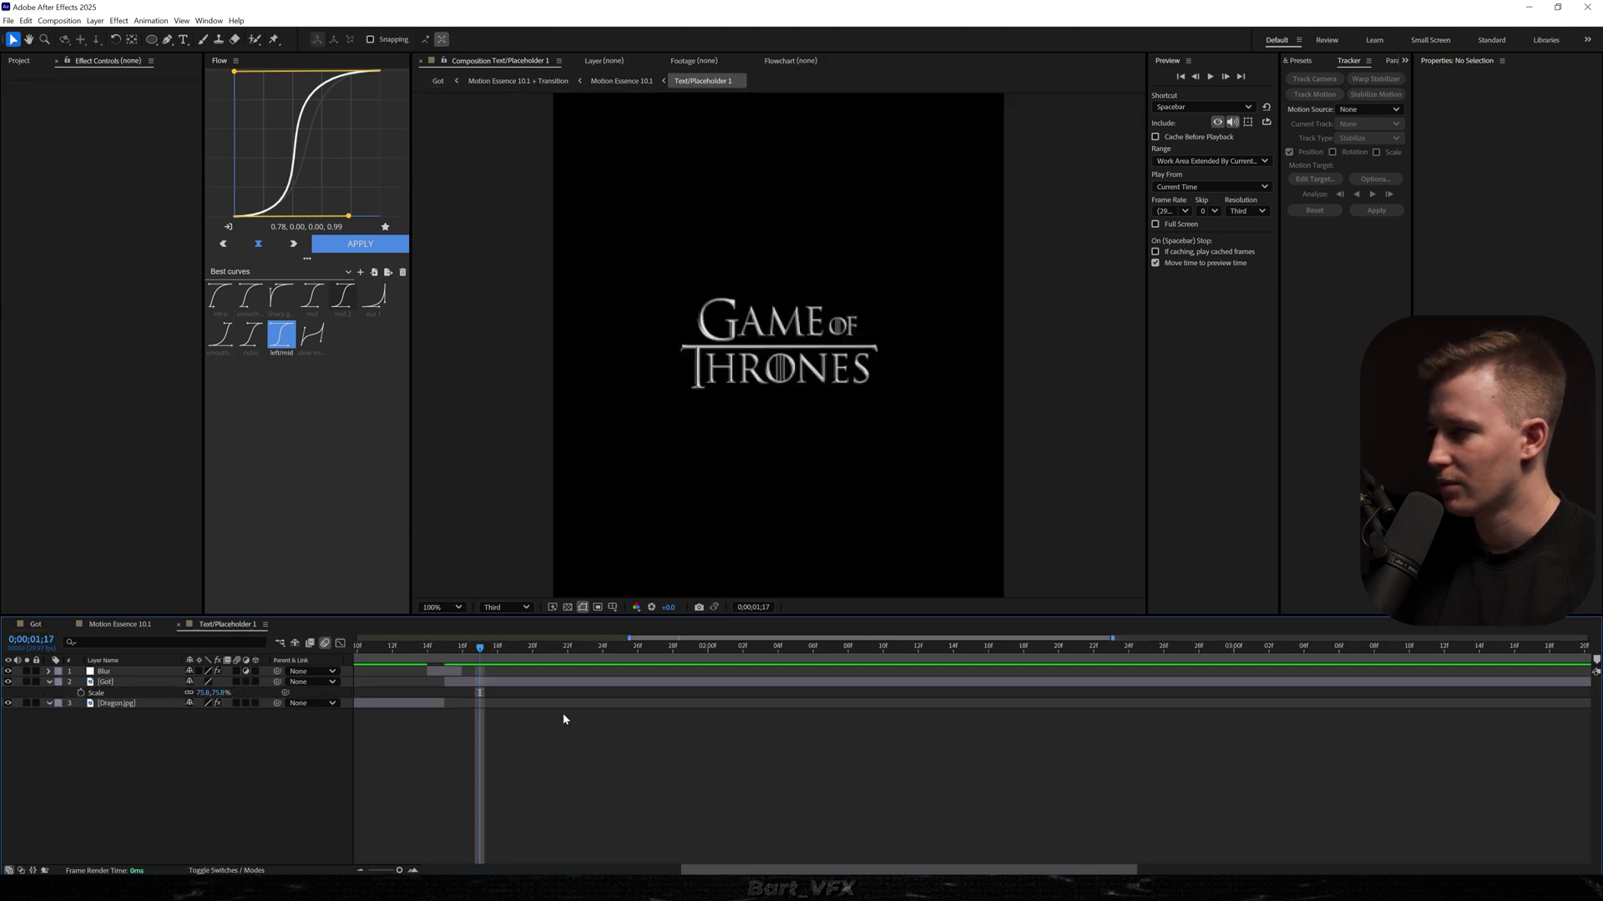
pyautogui.click(448, 670)
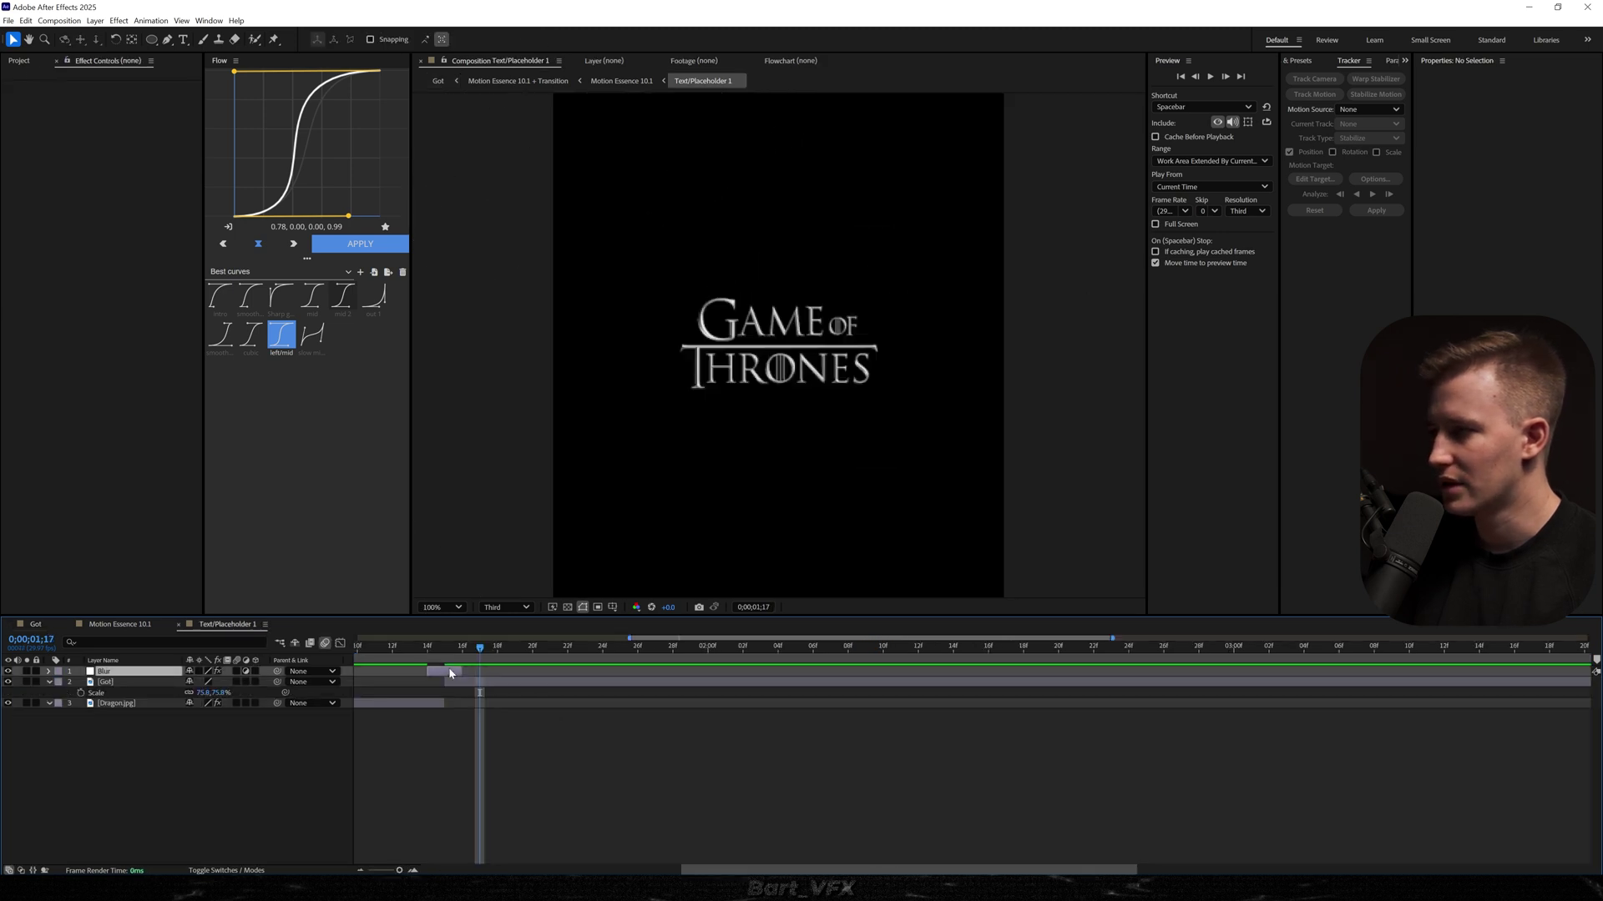
pyautogui.click(37, 626)
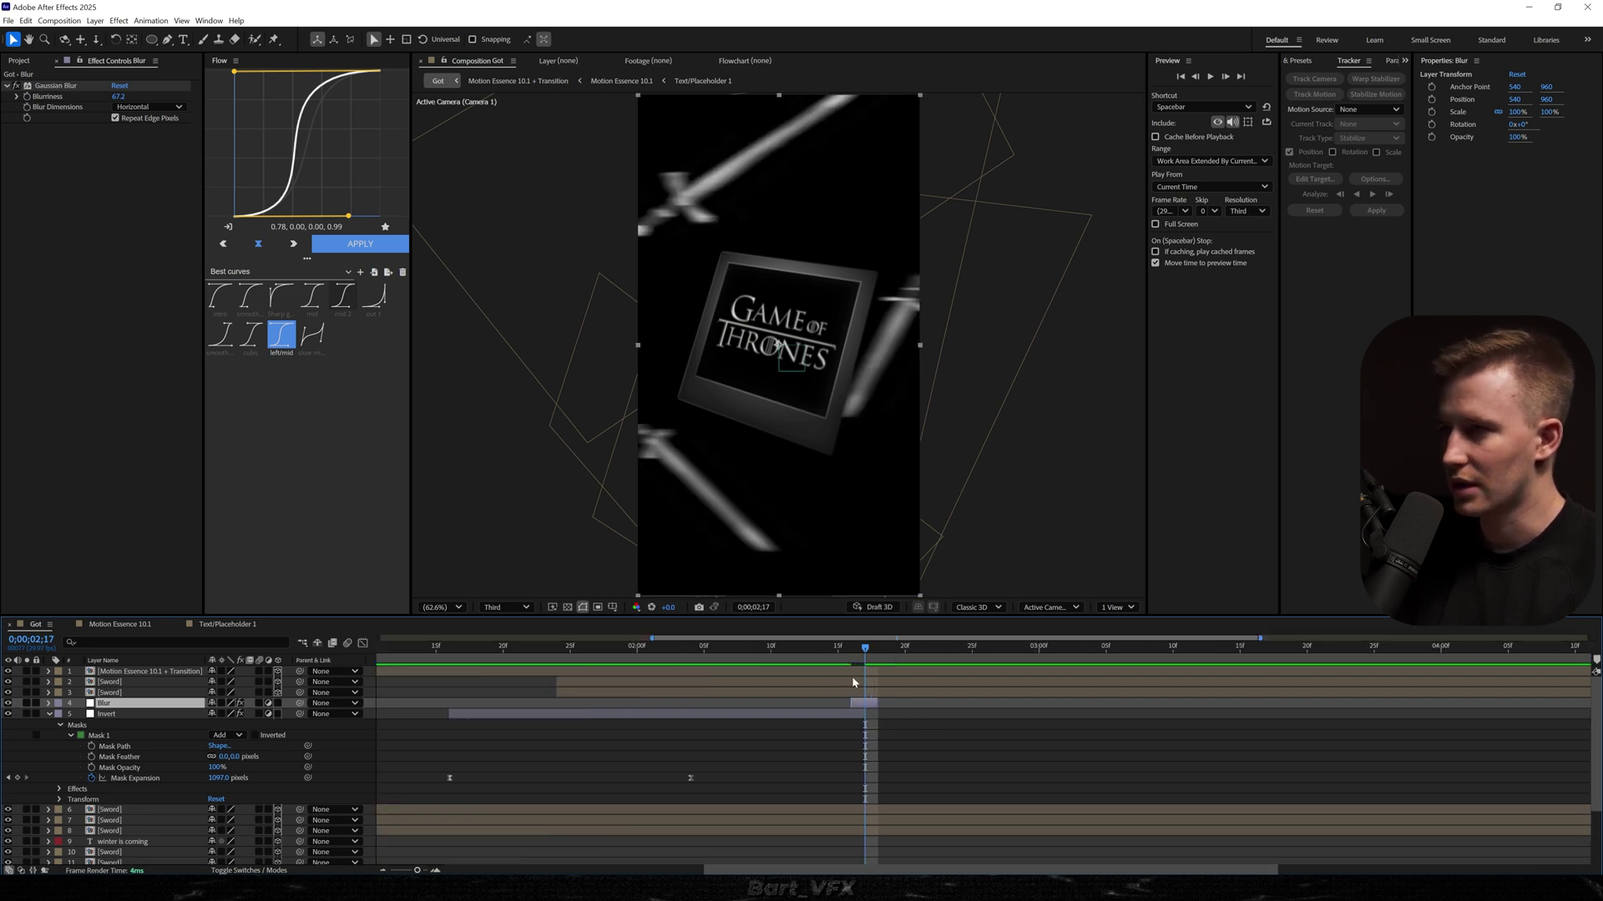
# - Shorten the Blur layer to one frame at 0;00;02;17, set its Blurriness to 168.1, and preview it as the top layer in Got
pyautogui.hotkey('ctrl', 'shift', ']')
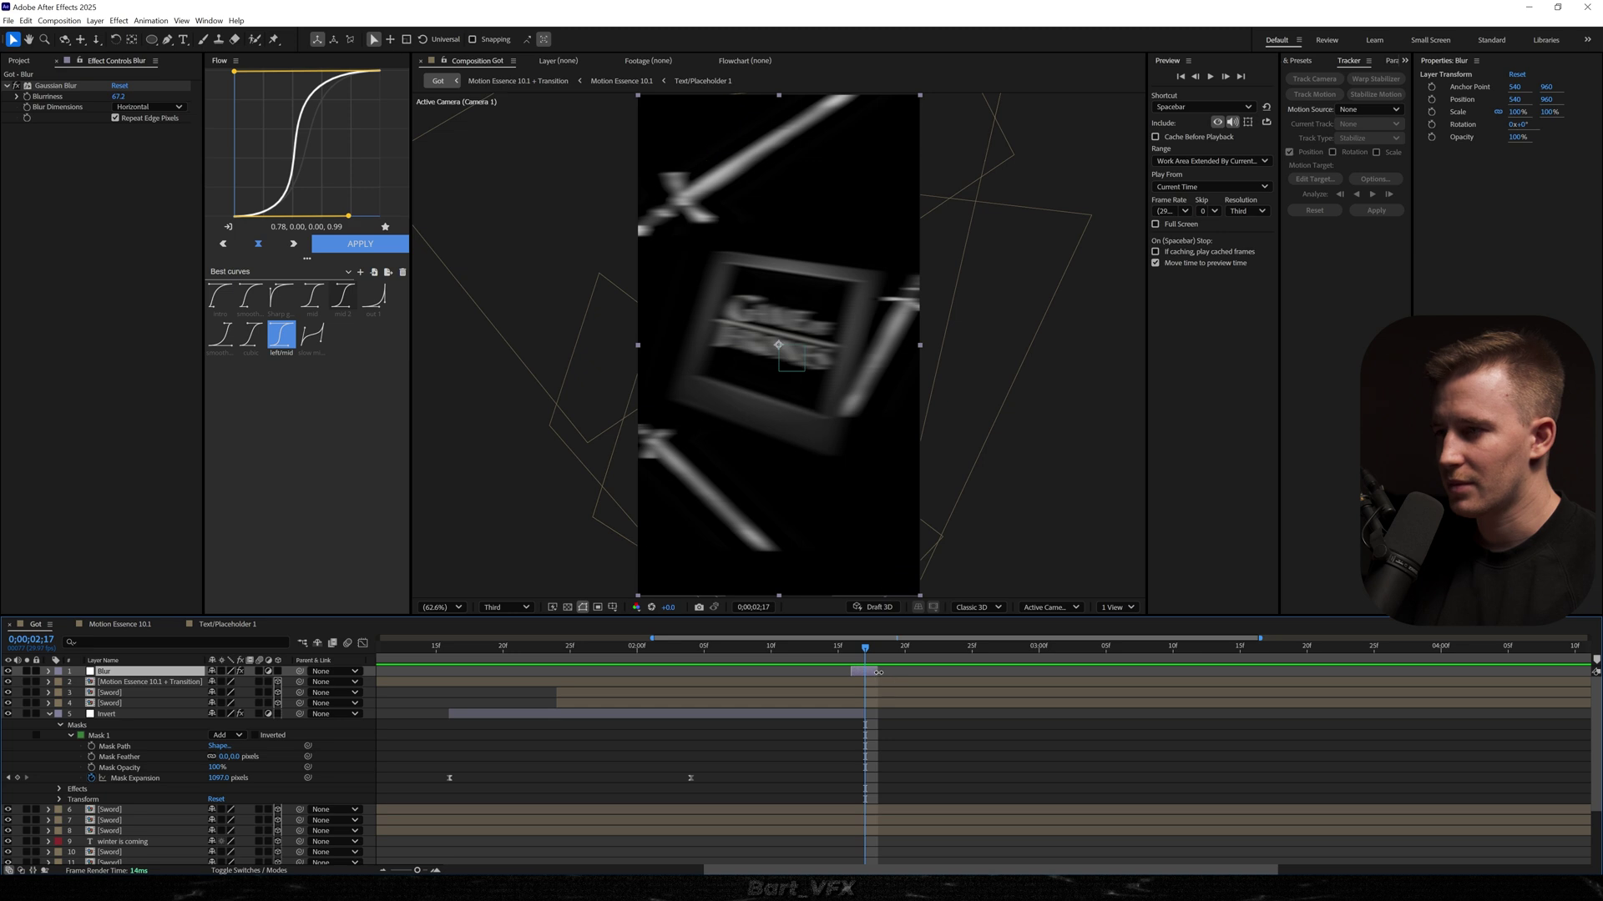
pyautogui.press('pageup')
pyautogui.press('pageup')
pyautogui.press('pageup')
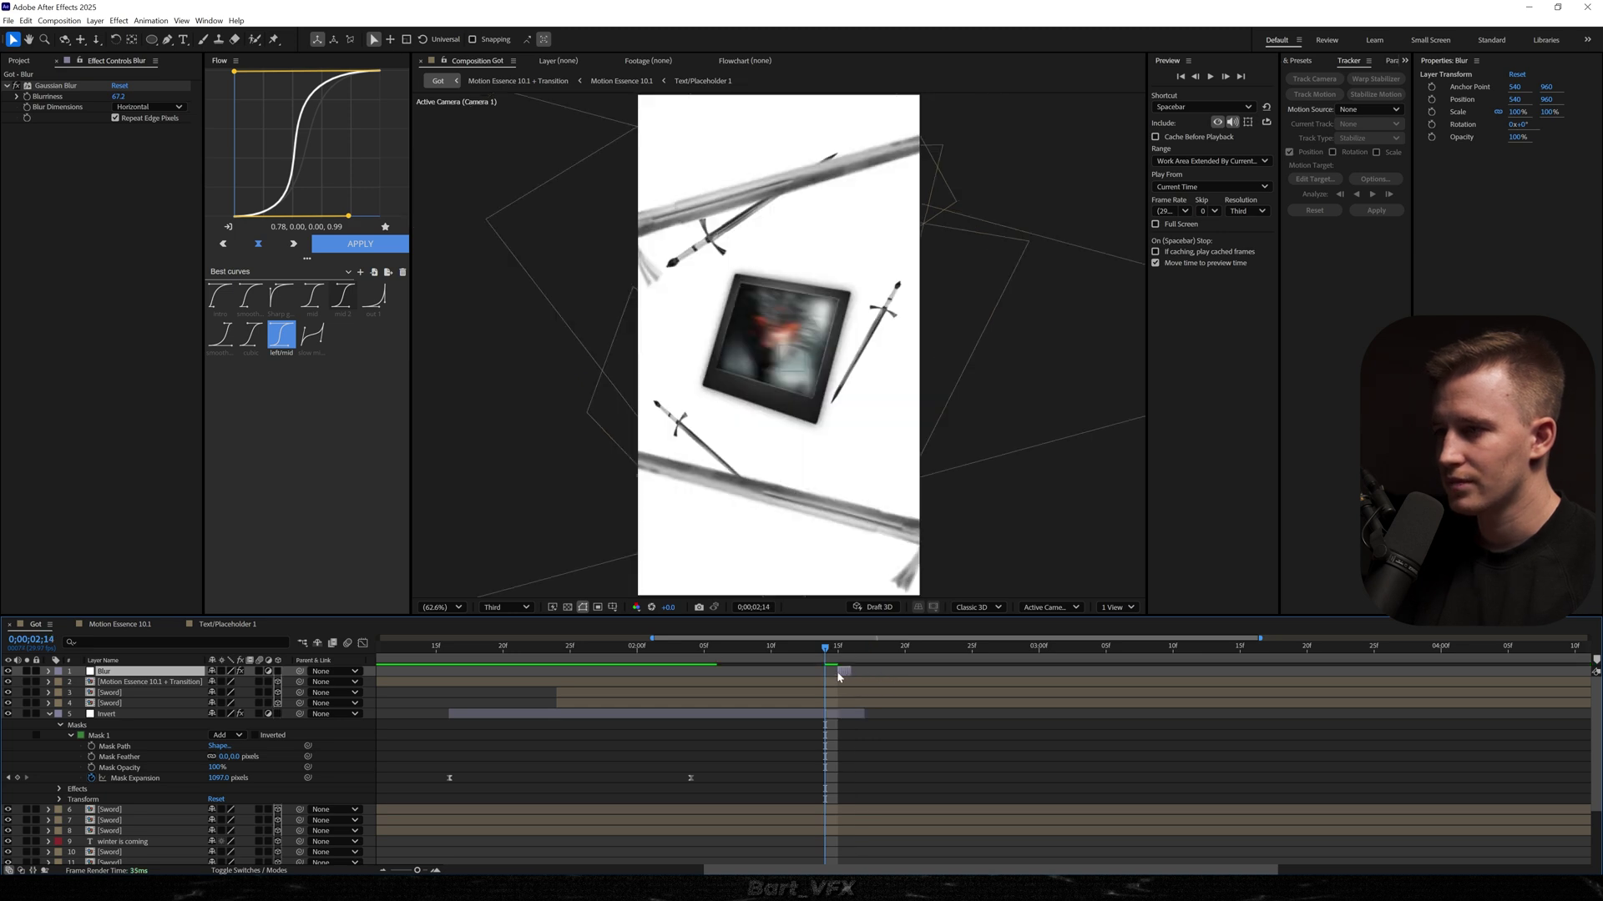
pyautogui.press('pagedown')
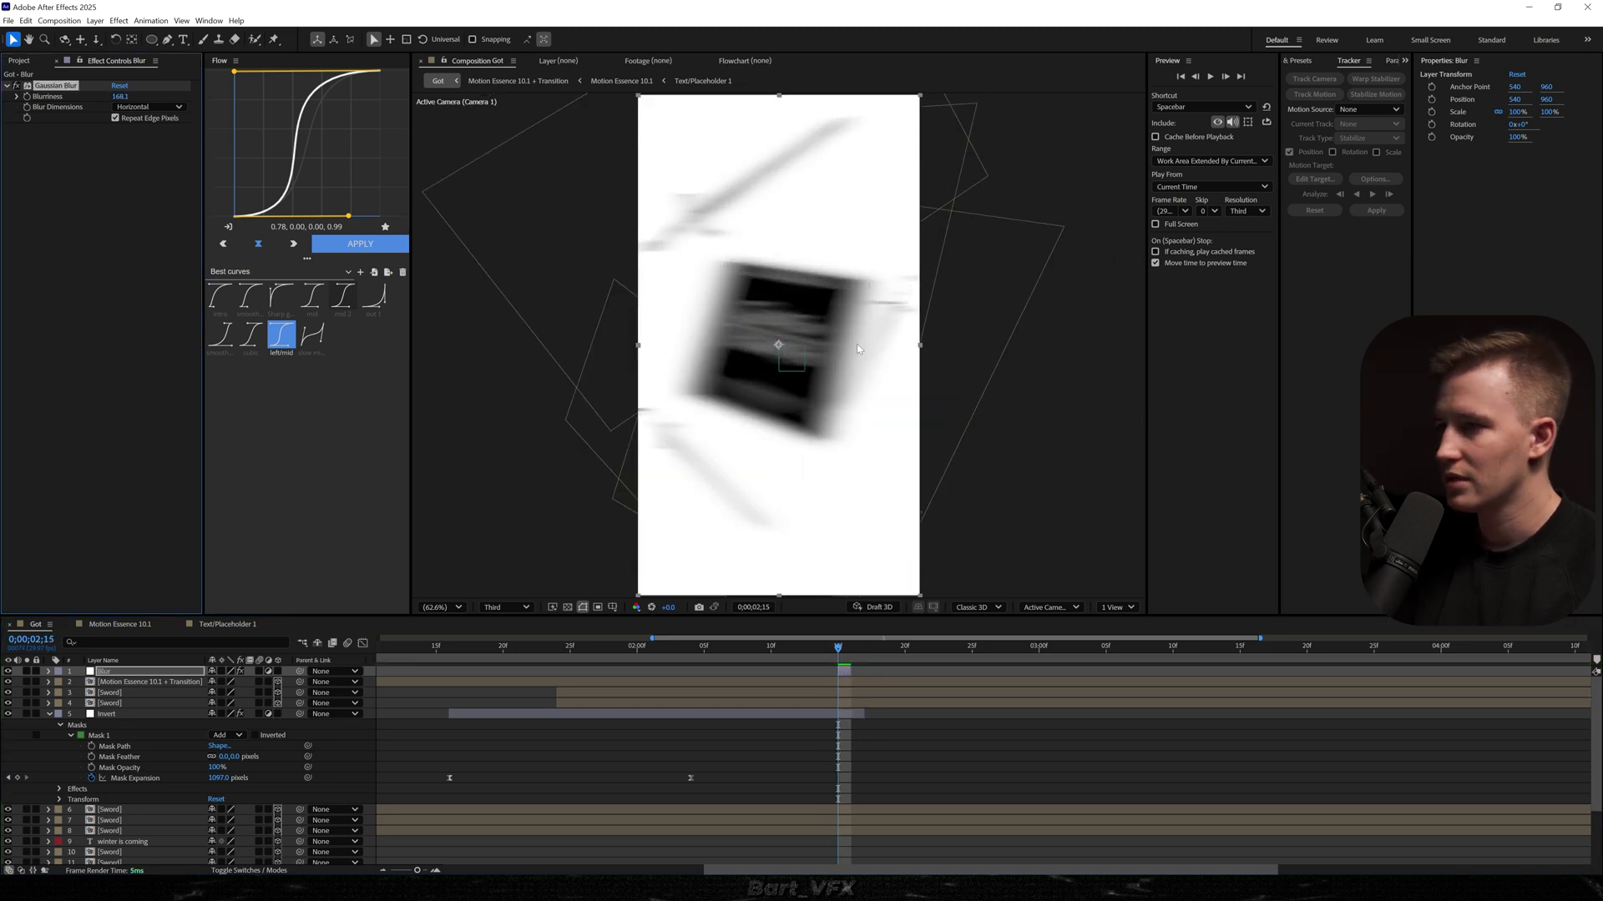
pyautogui.press('space')
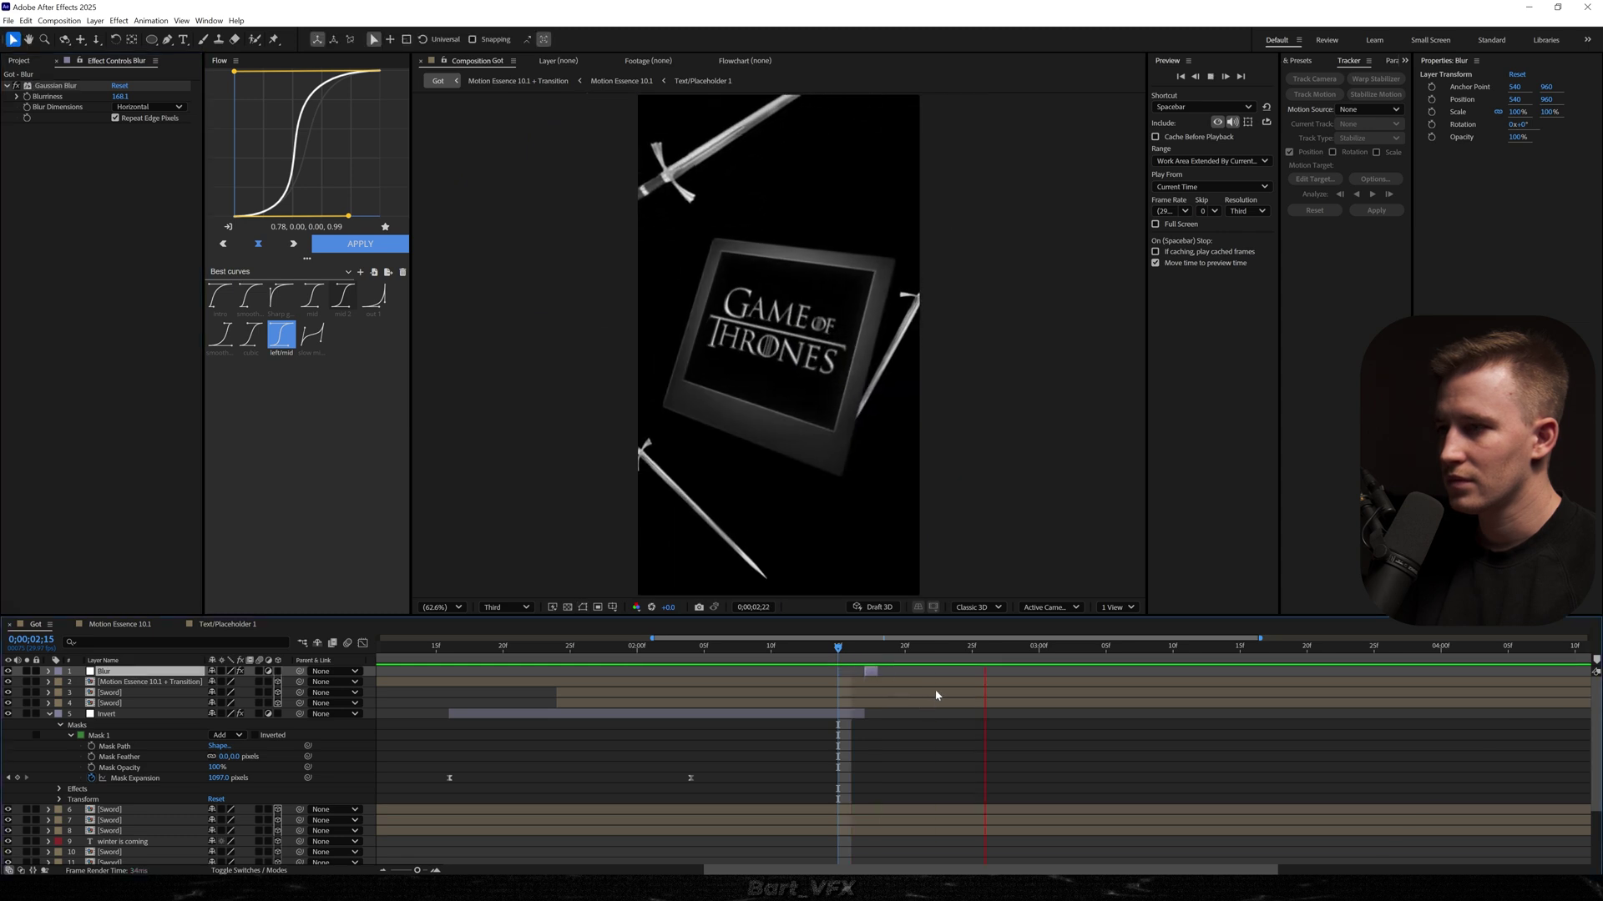
pyautogui.moveTo(854, 645); pyautogui.dragTo(866, 648)
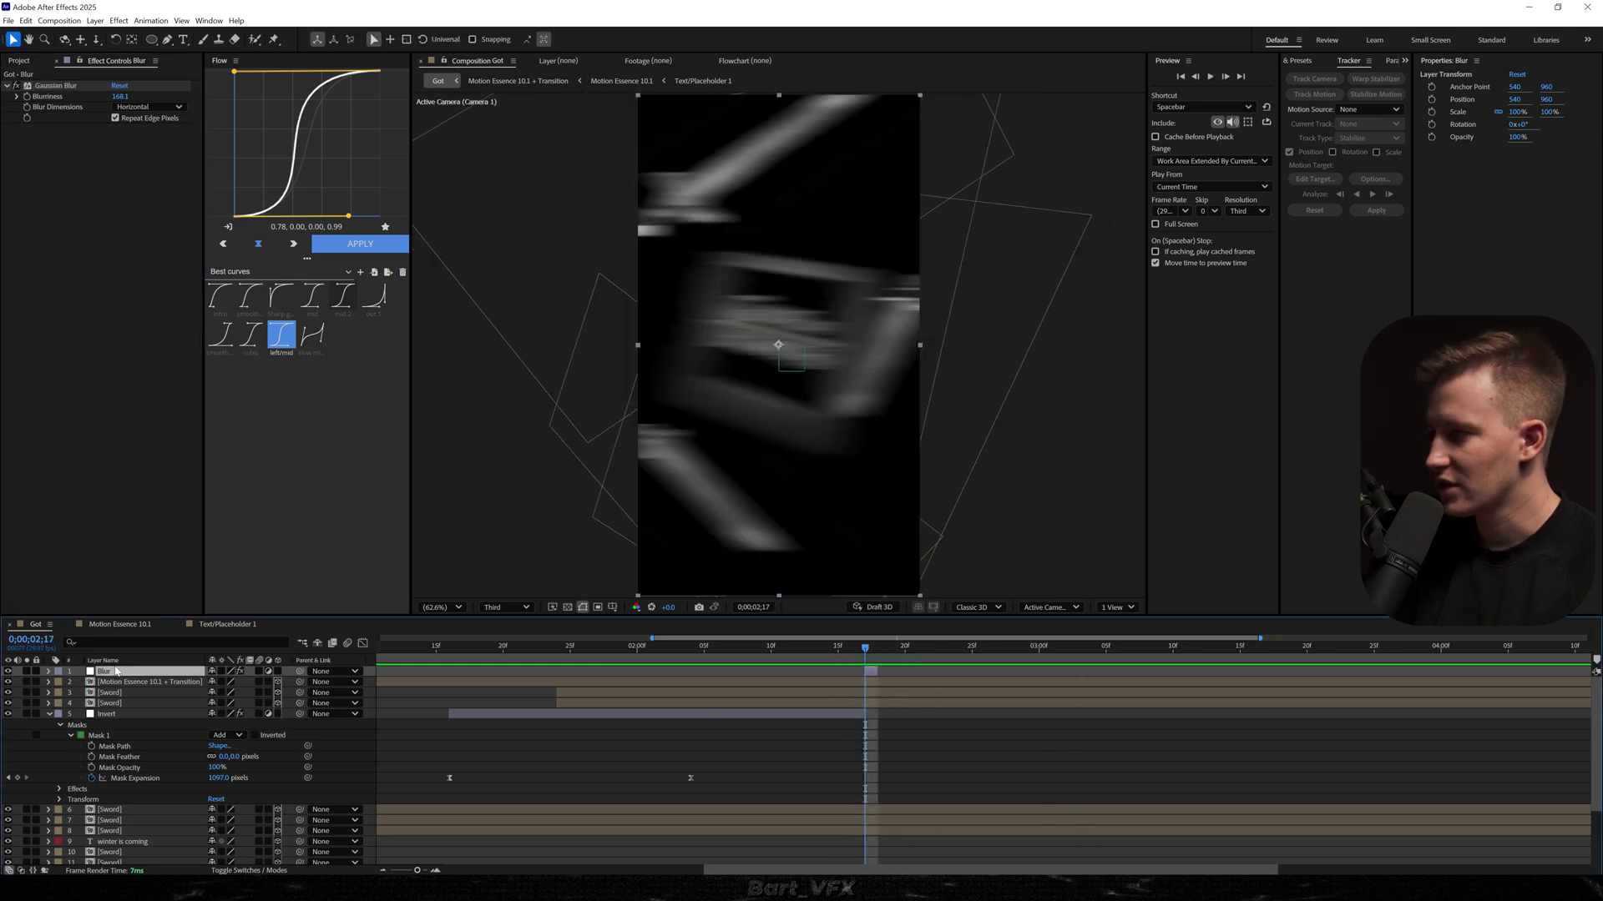
# - Move the Blur layer back directly above Invert in the layer stack and preview the transition
pyautogui.moveTo(106, 672); pyautogui.dragTo(127, 709)
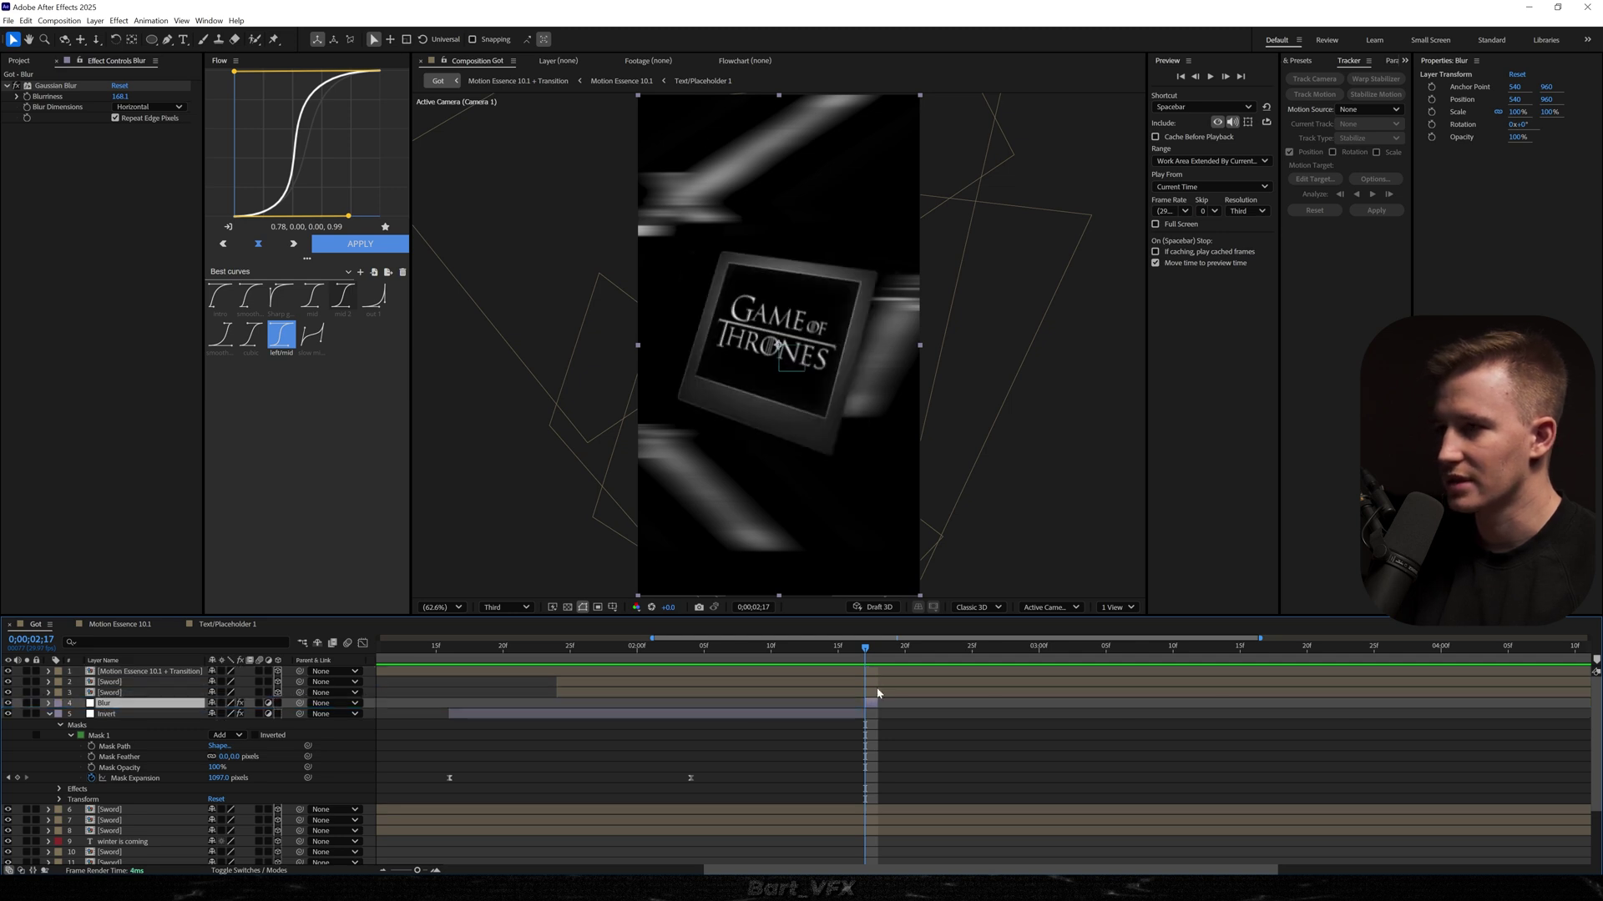
pyautogui.click(773, 653)
pyautogui.press('space')
pyautogui.click(744, 656)
pyautogui.press('space')
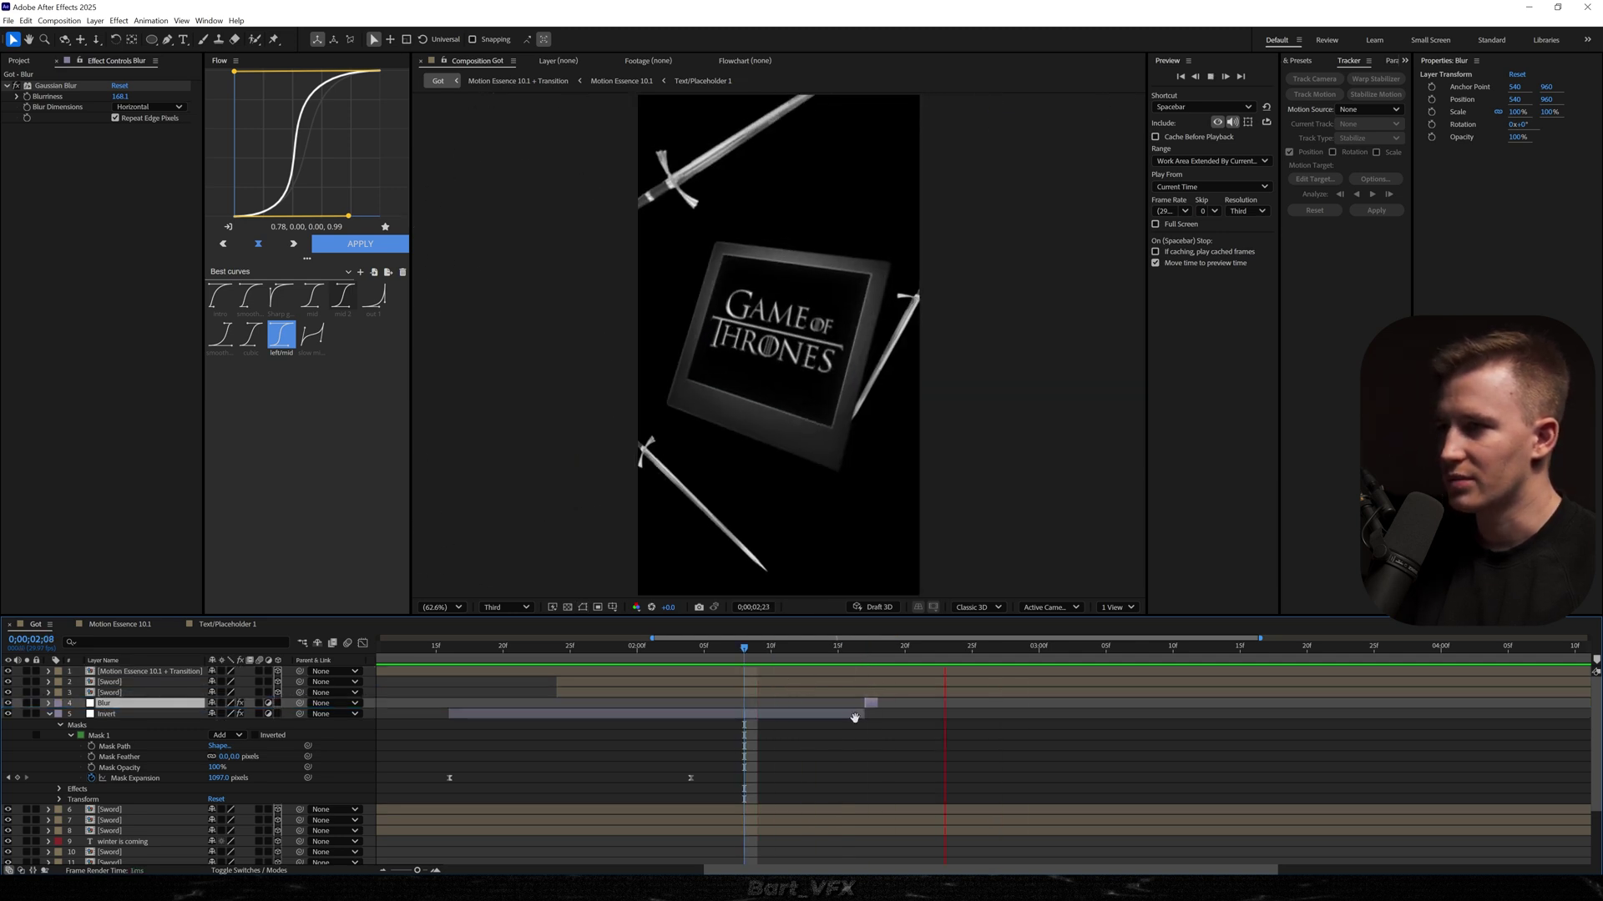
pyautogui.press('space')
# - Move the end of the Invert layer and the start of the Blur layer to 0;00;02;14, and preview the Got composition
pyautogui.scroll(2, 875, 730)
pyautogui.click(757, 663)
pyautogui.press('[')
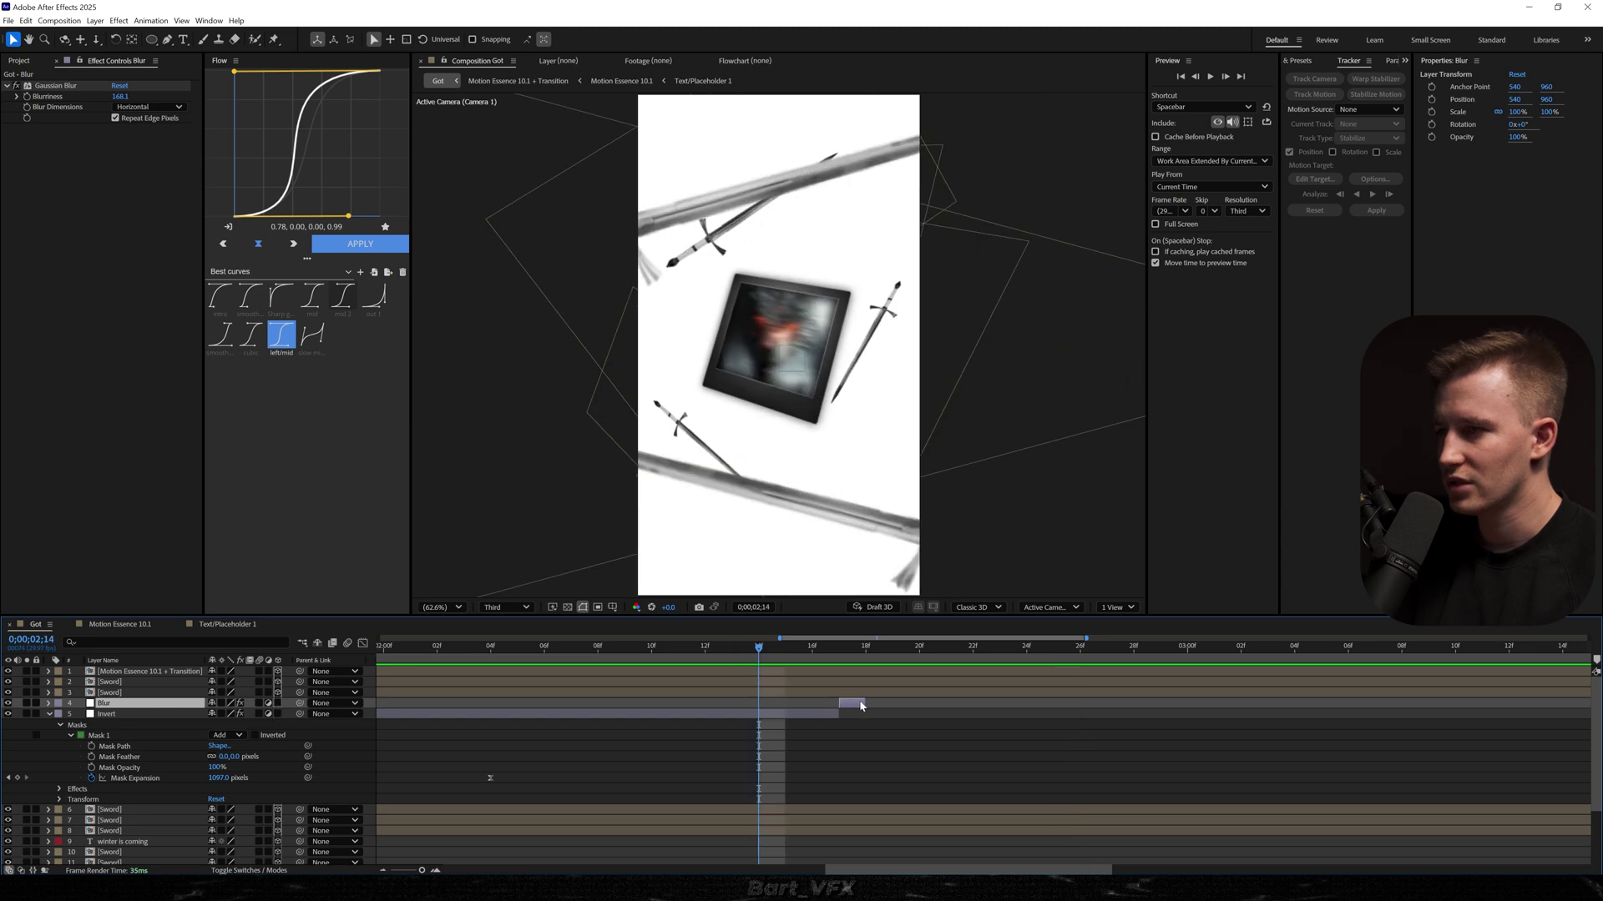
pyautogui.moveTo(841, 713); pyautogui.dragTo(773, 715)
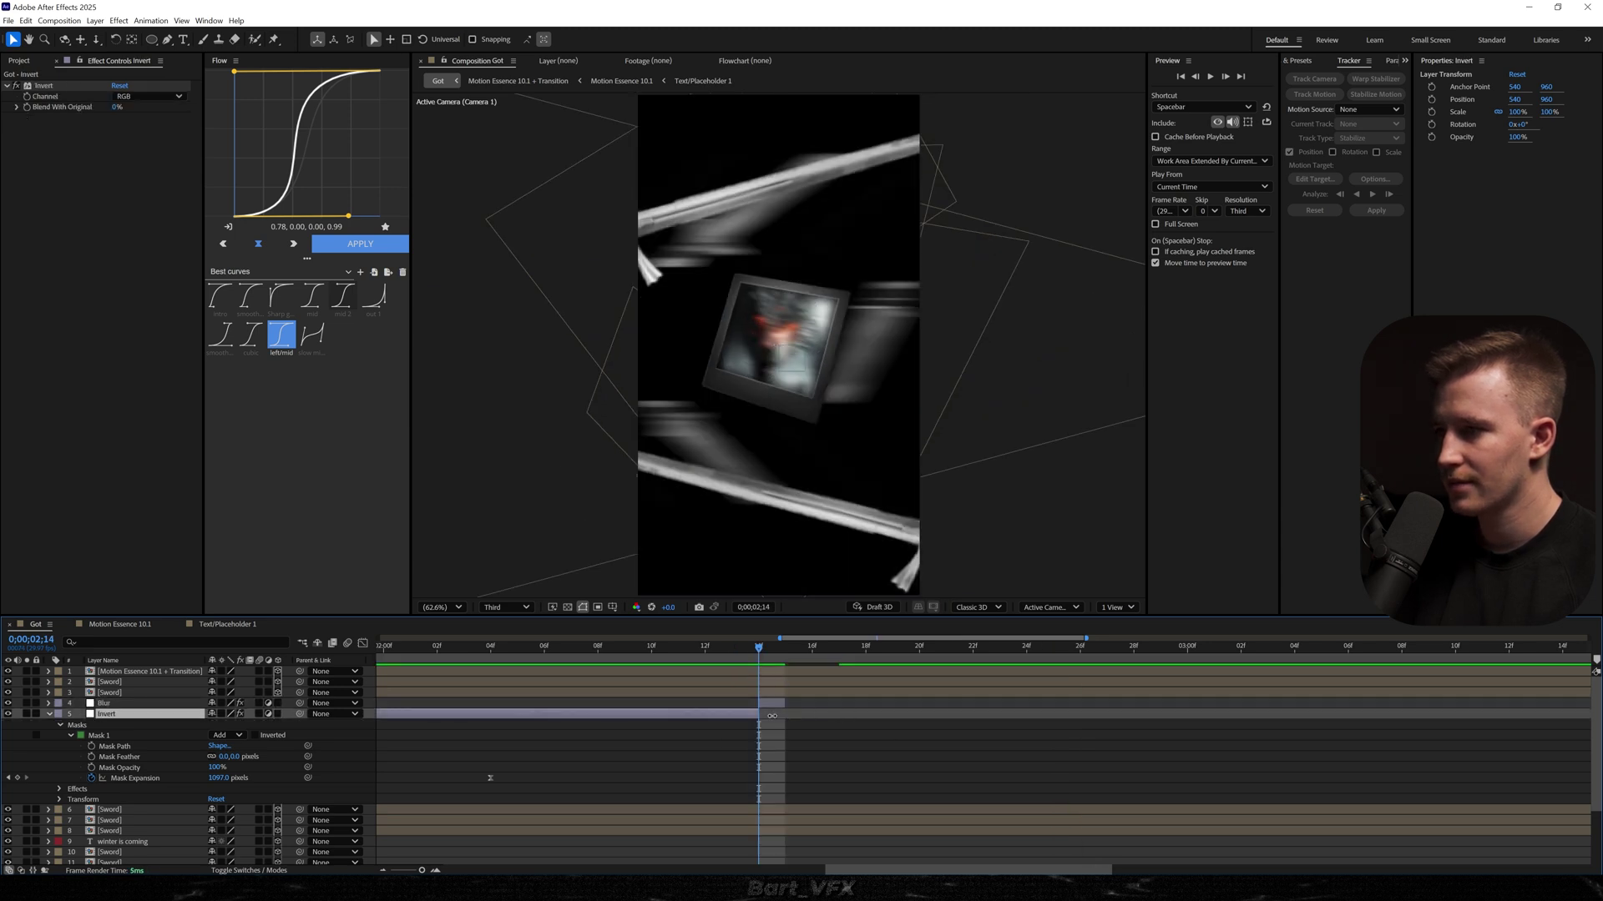
pyautogui.moveTo(763, 651); pyautogui.dragTo(626, 656)
pyautogui.press('space')
pyautogui.scroll(-3, 765, 650)
pyautogui.moveTo(765, 651)
pyautogui.mouseDown()
pyautogui.moveTo(779, 648)
pyautogui.moveTo(764, 648)
pyautogui.mouseUp()
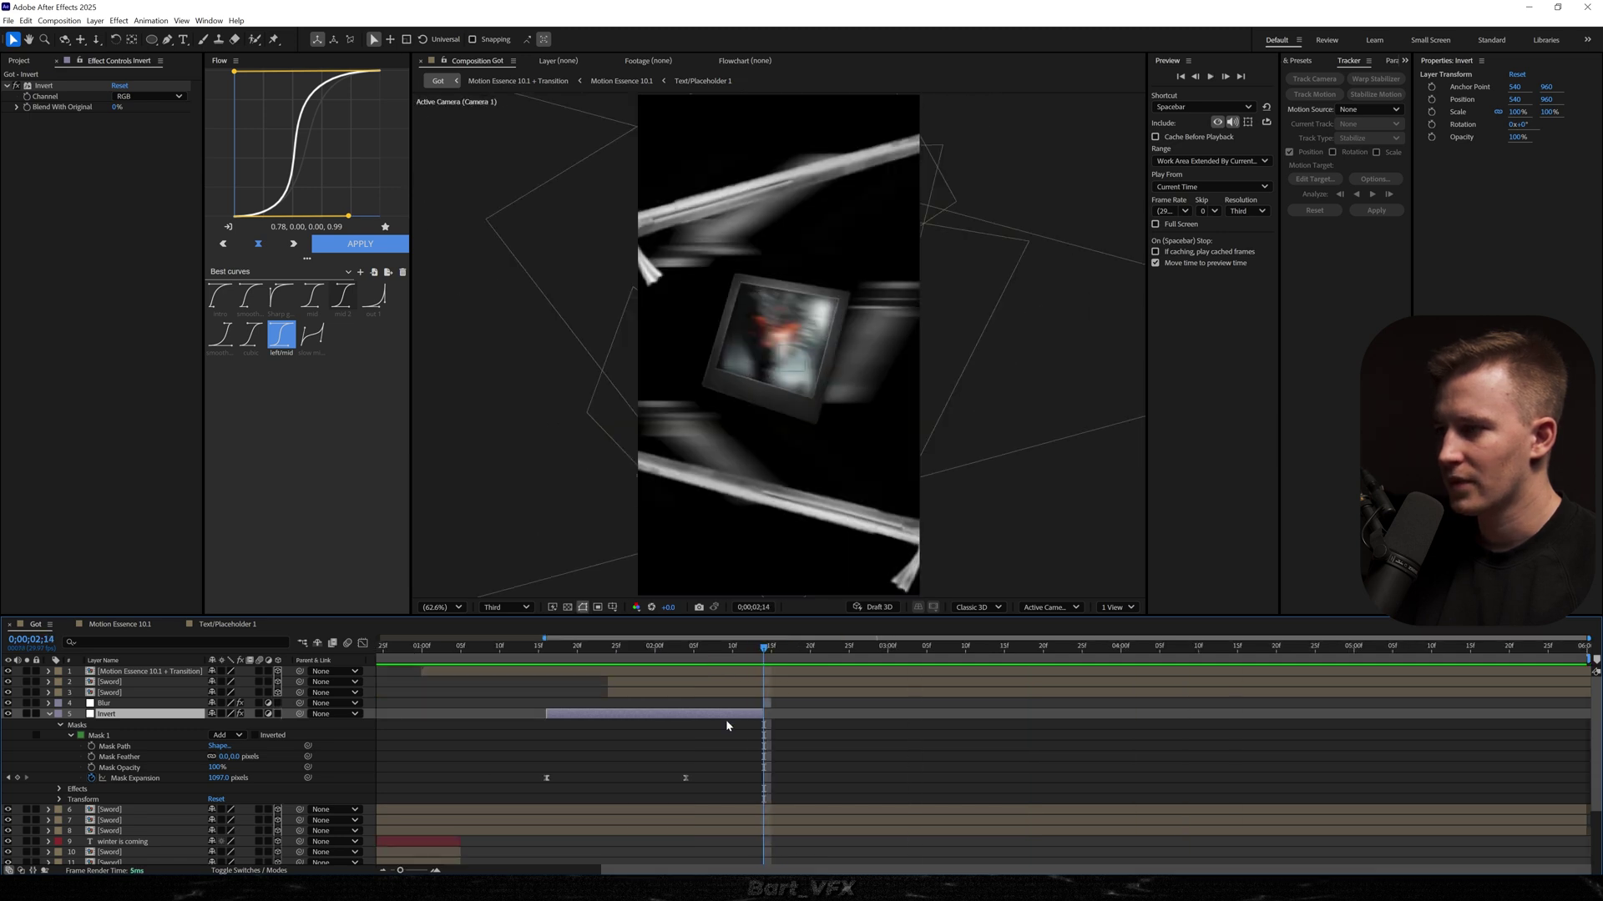
pyautogui.click(224, 624)
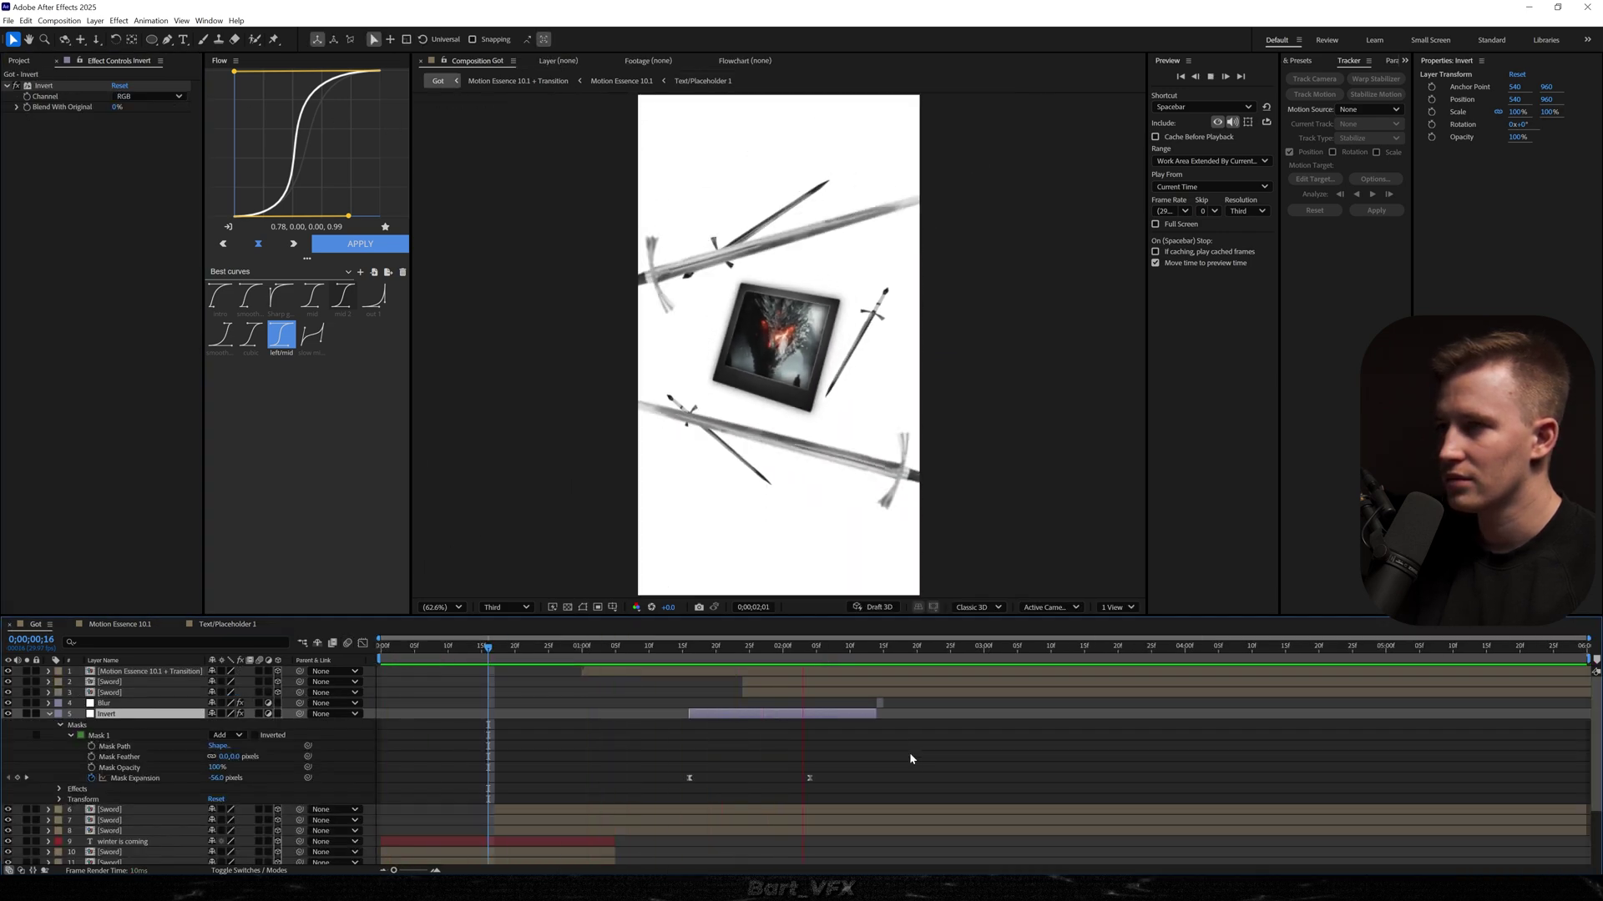
pyautogui.click(885, 658)
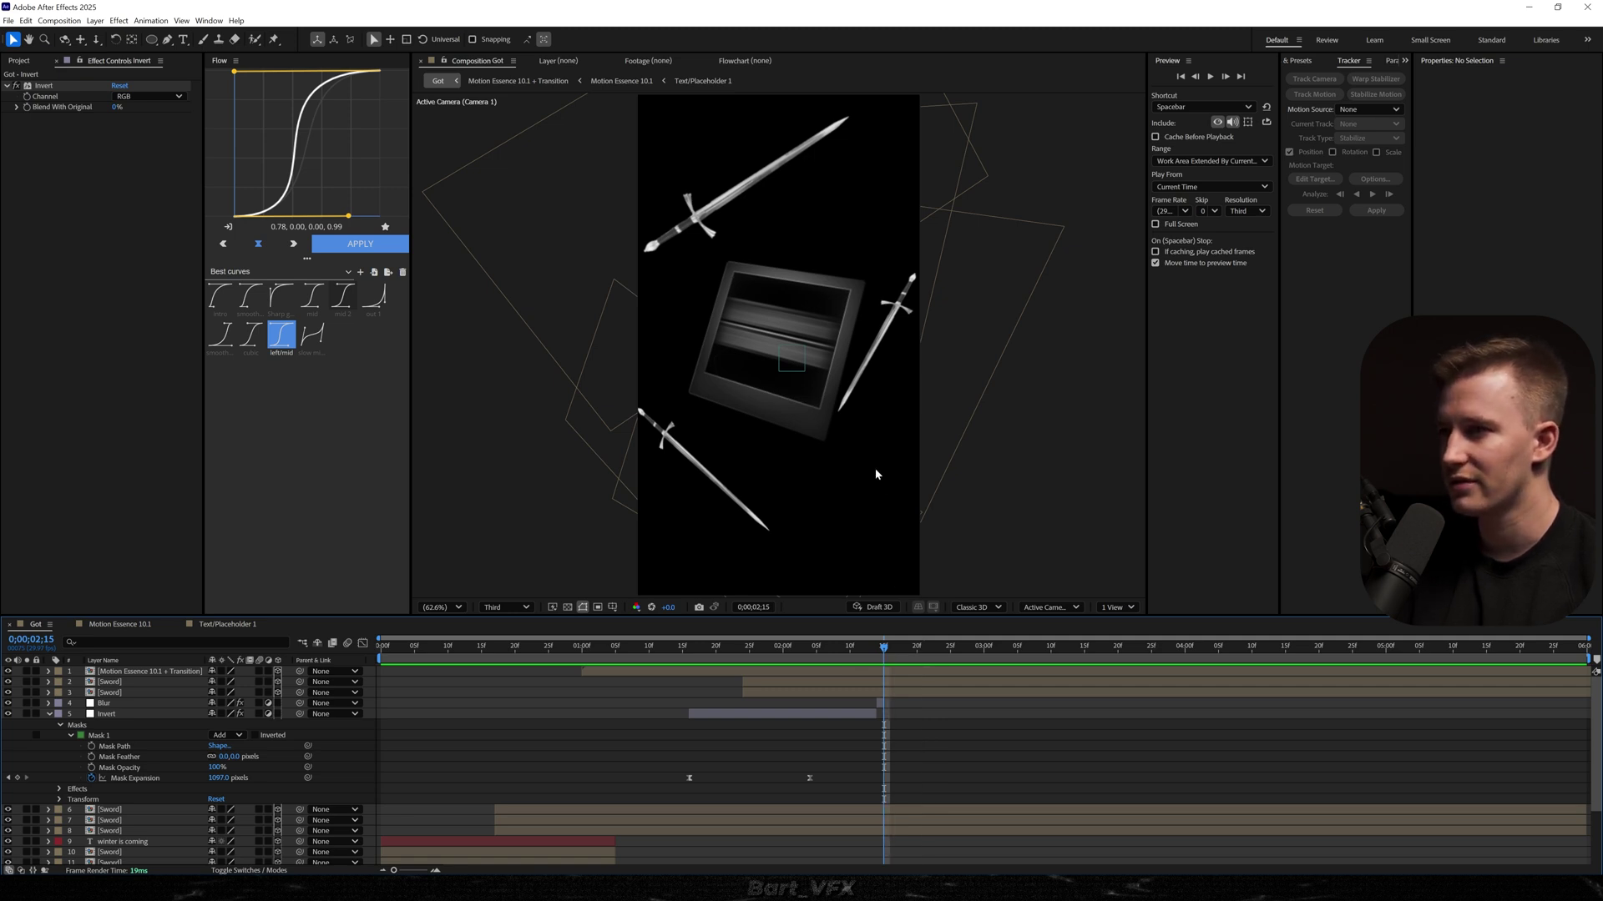
# - Add Orange Flames BG (4K) from Pro Edit Pack > Animated Backgrounds > 4 Flames > 4K to the Got composition
pyautogui.moveTo(0, 405); pyautogui.dragTo(837, 328)
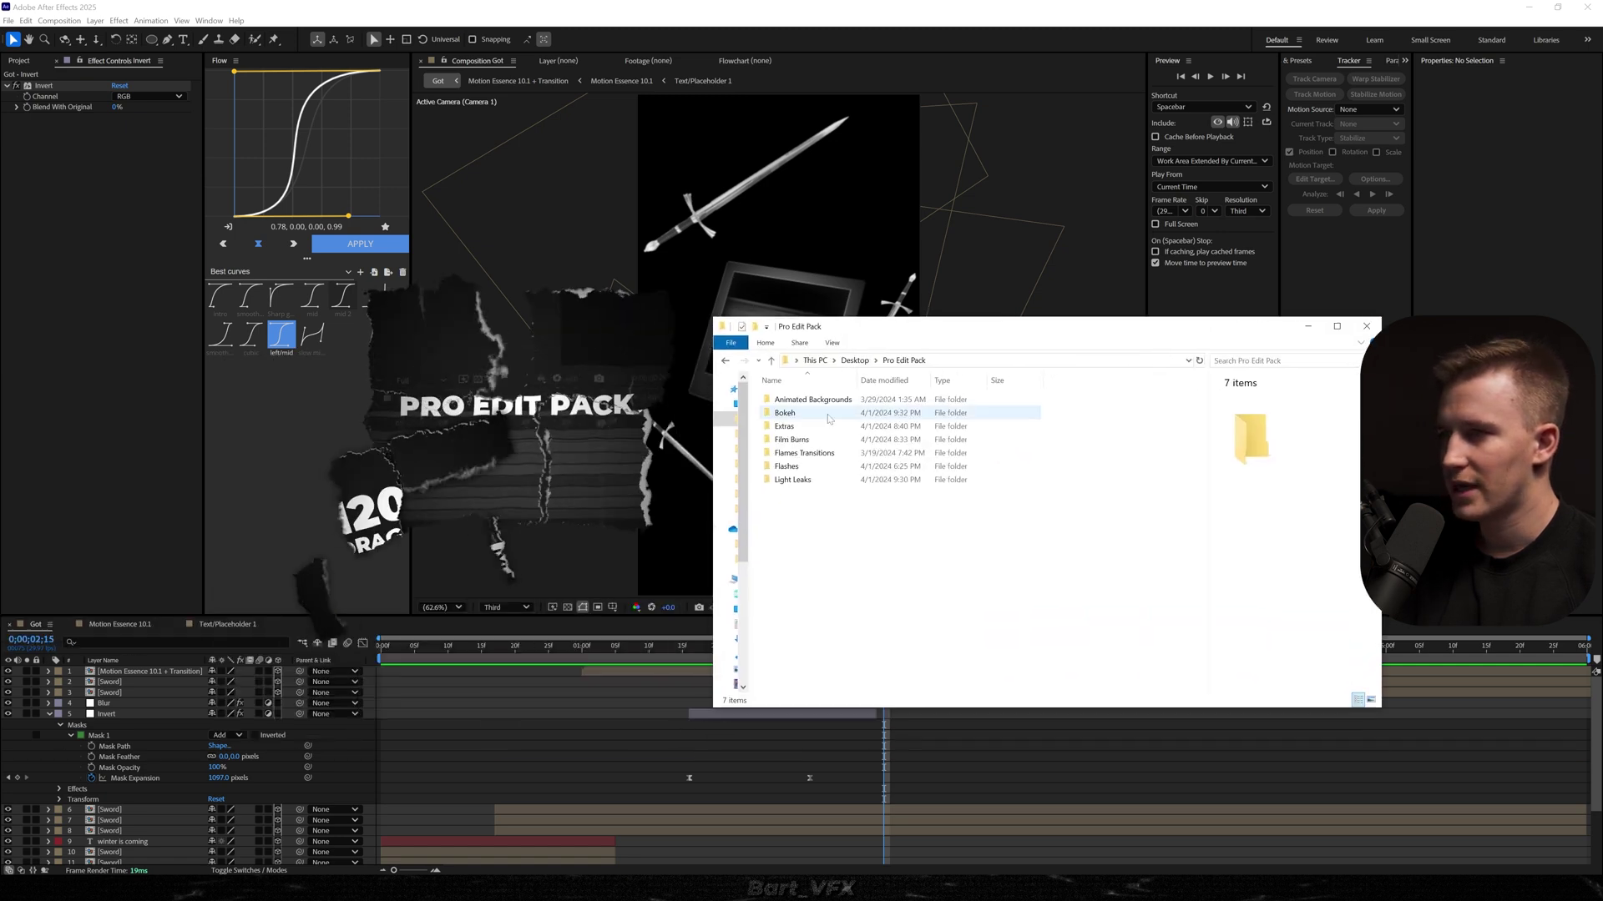
pyautogui.click(793, 453)
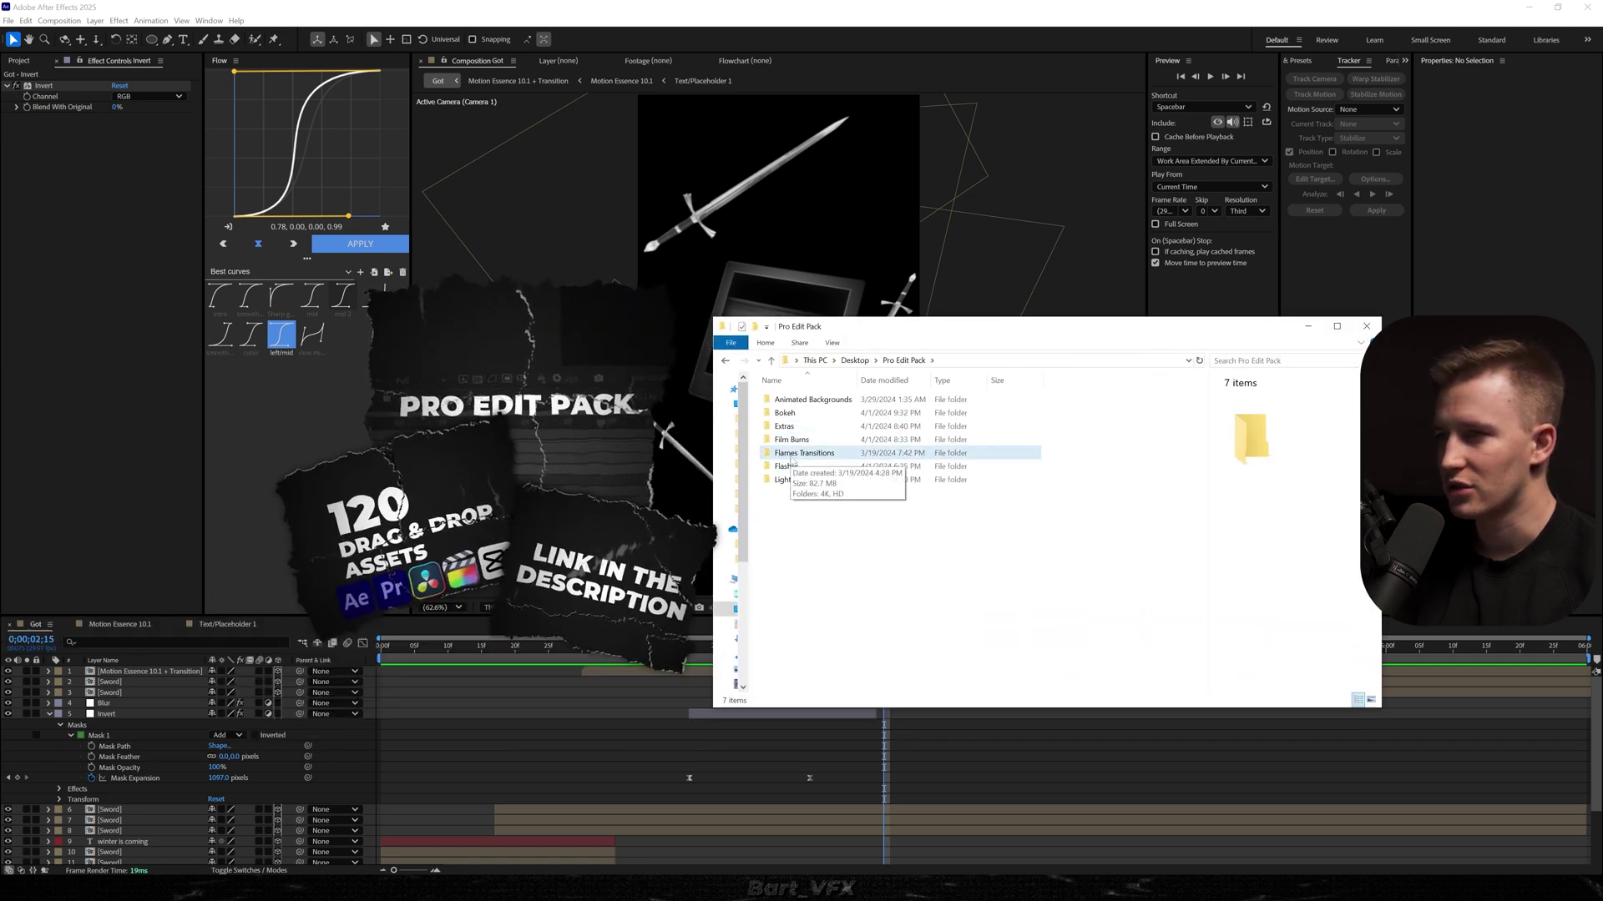
pyautogui.doubleClick(805, 400)
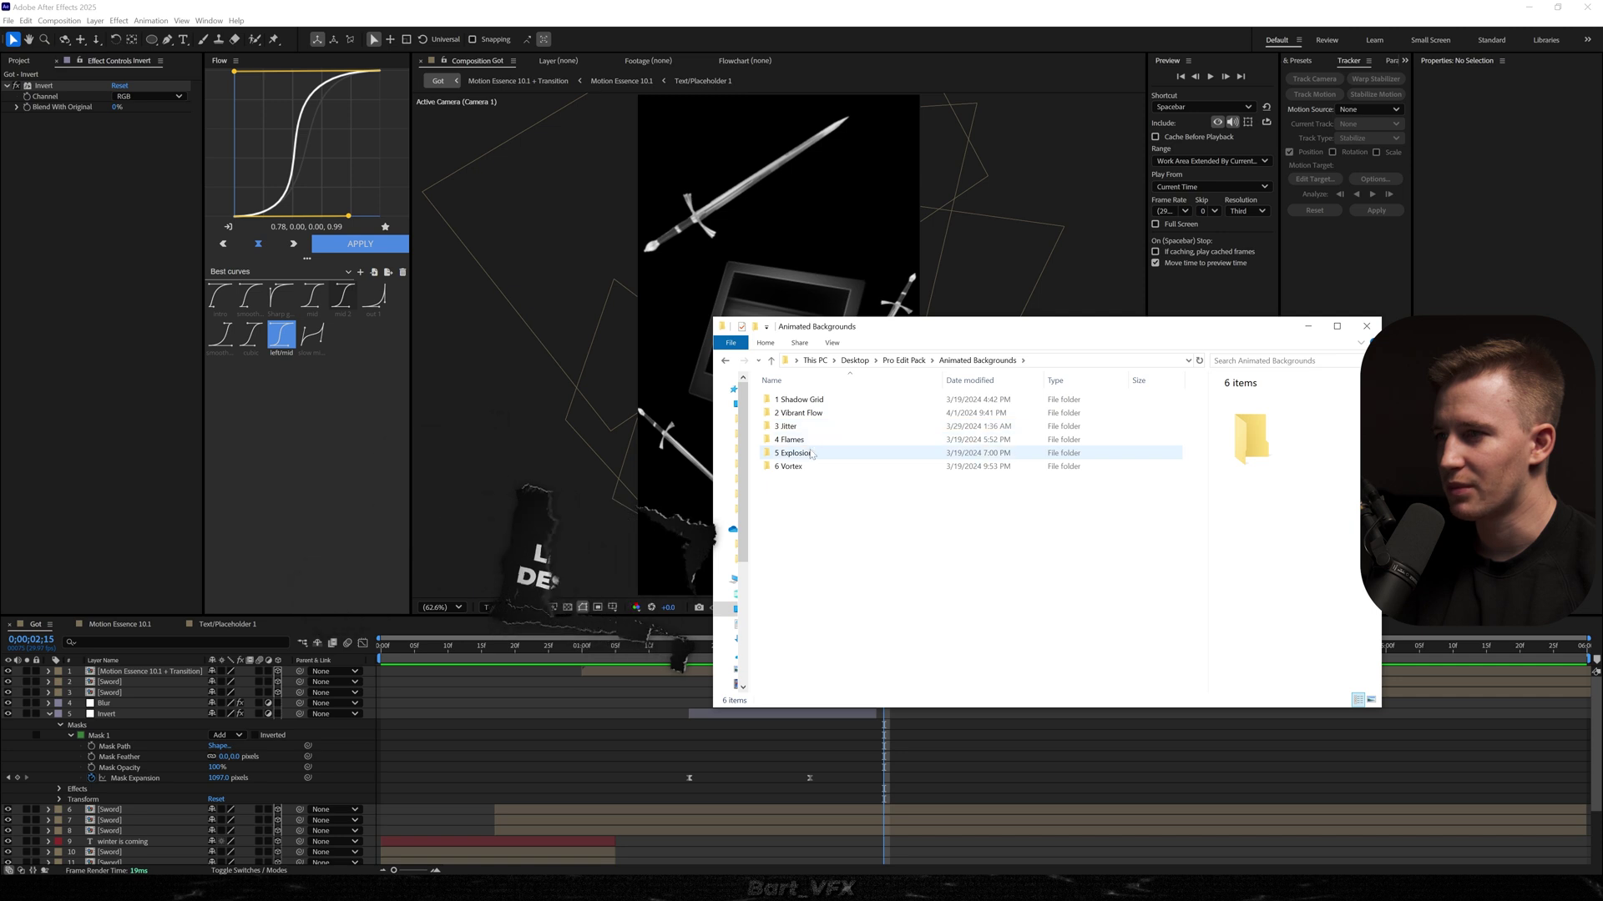
pyautogui.doubleClick(793, 440)
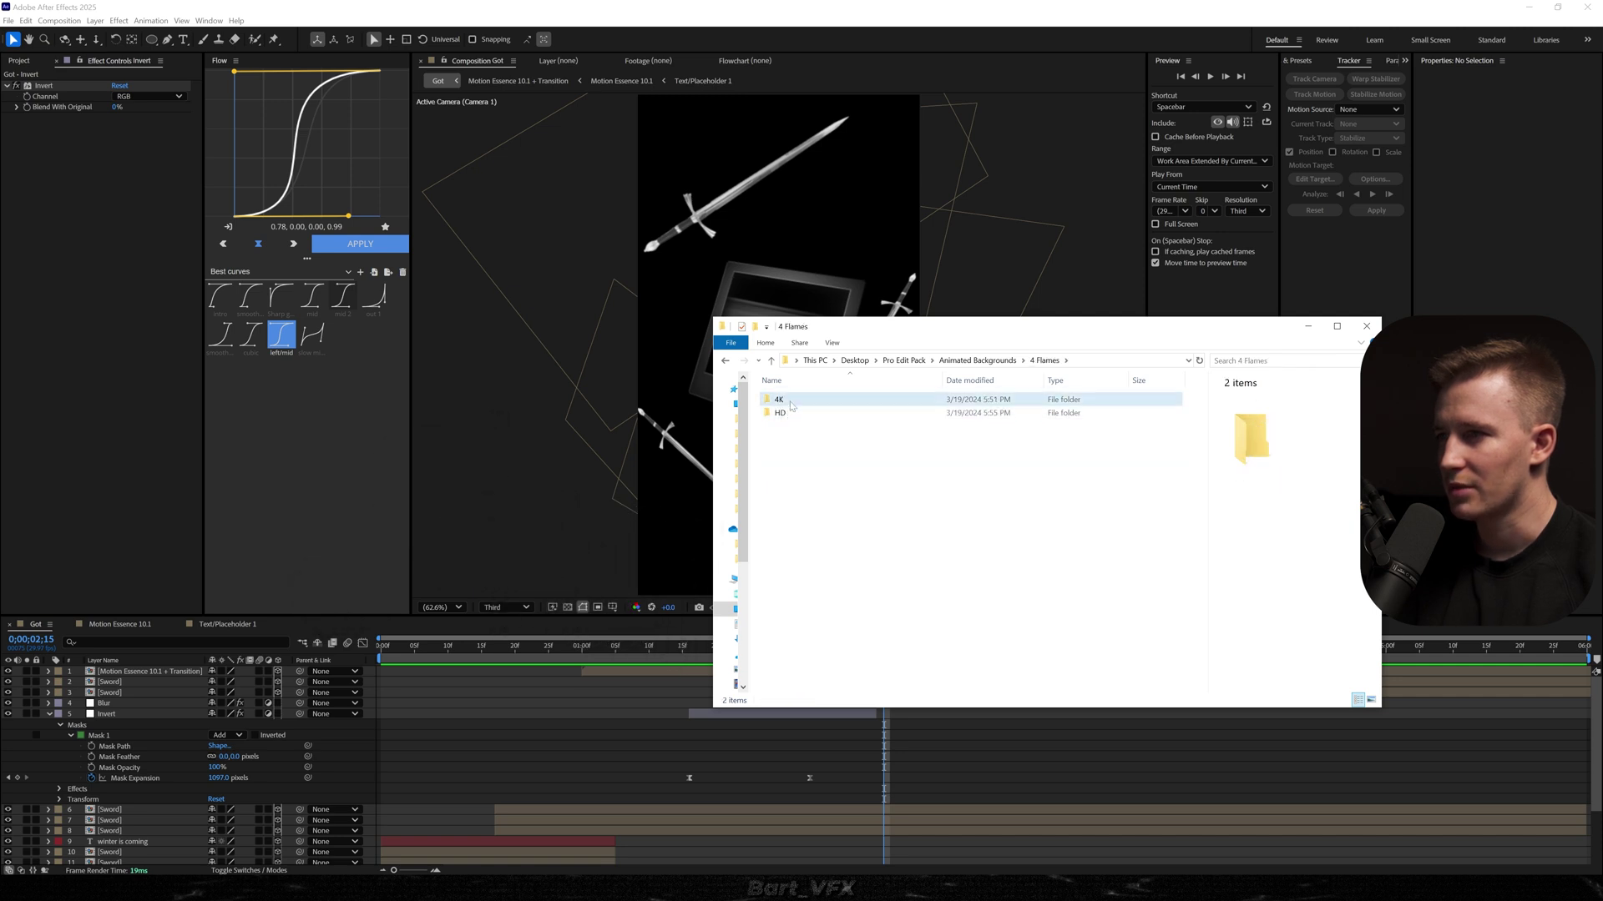
pyautogui.doubleClick(790, 402)
pyautogui.click(940, 421)
pyautogui.click(1015, 422)
pyautogui.click(931, 454)
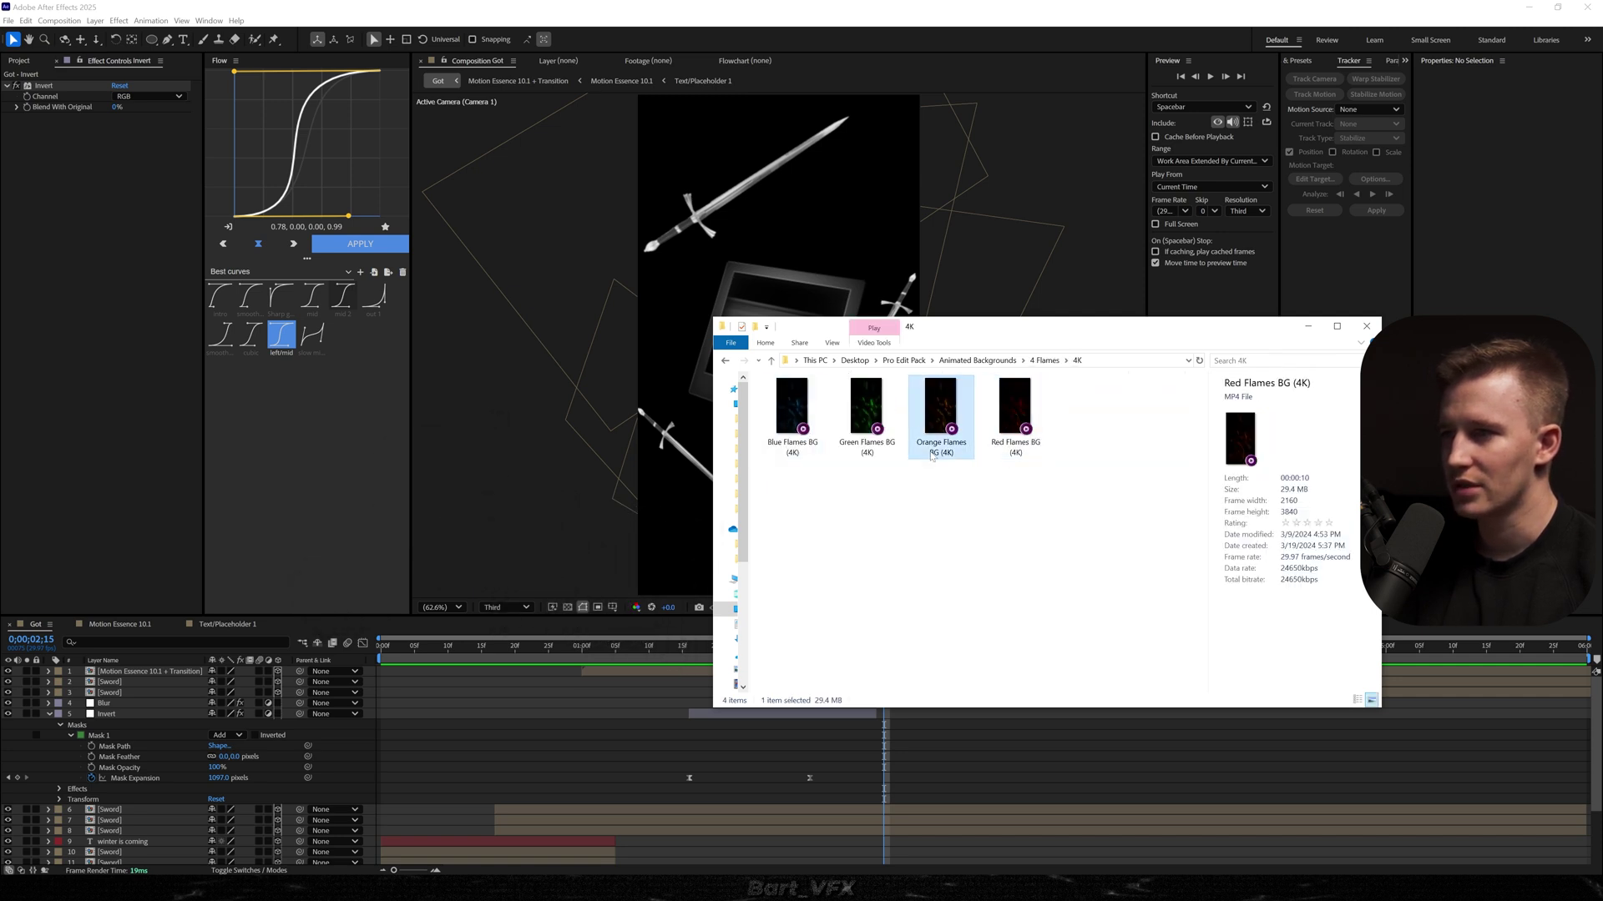
pyautogui.moveTo(932, 455); pyautogui.dragTo(949, 704)
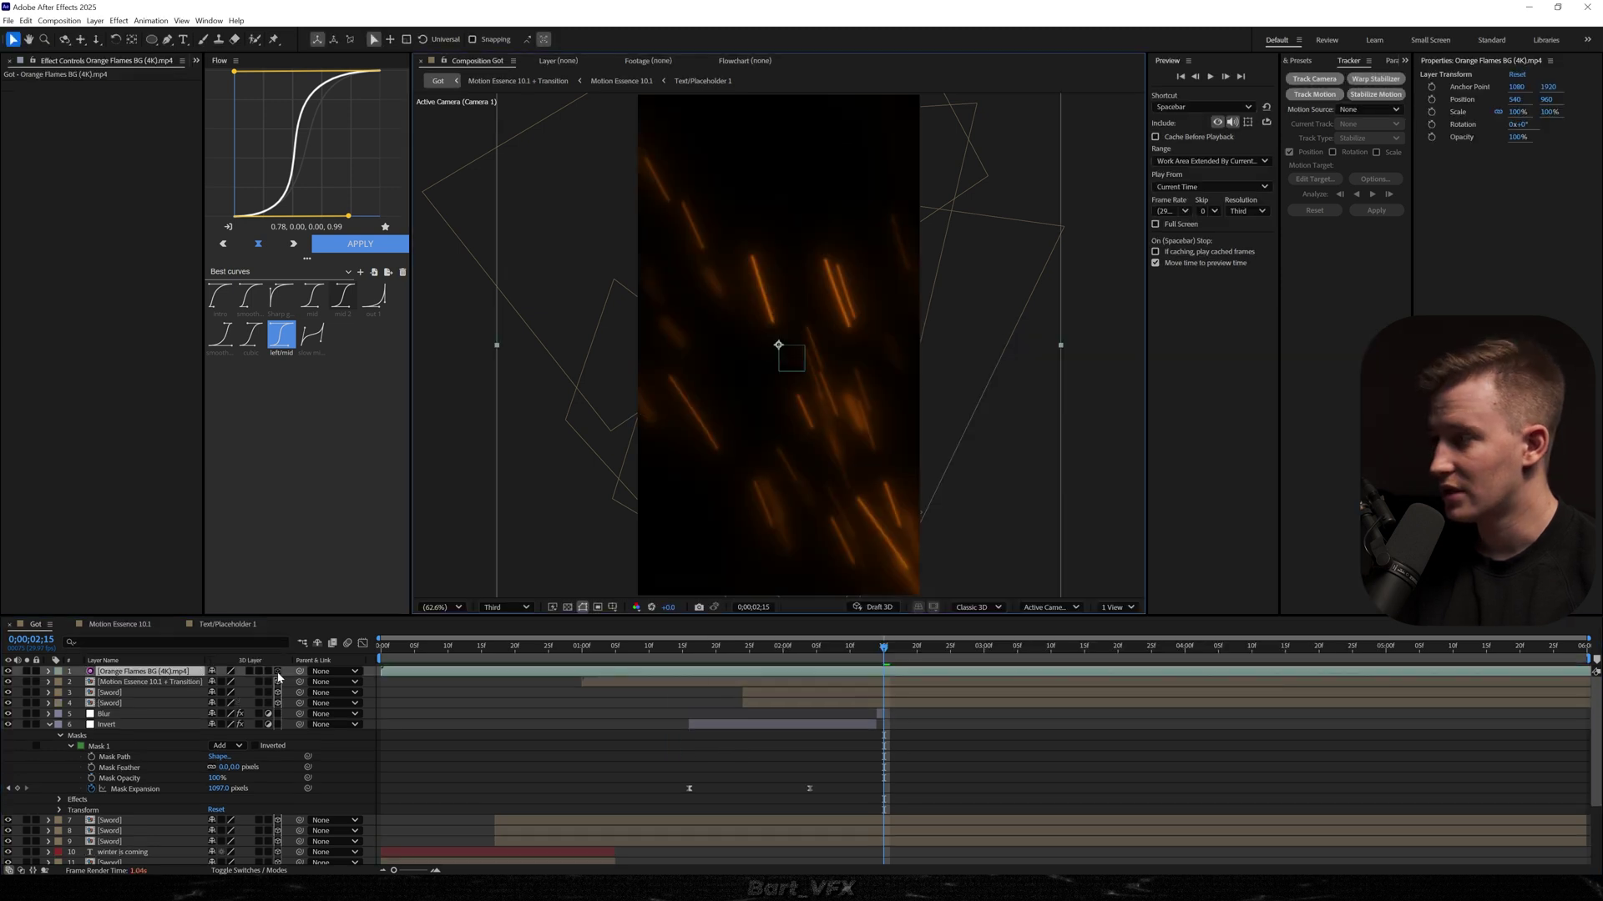
# - Make the Orange Flames layer 3D, place it below Invert starting at about 0;00;02;15, and push its Z Position back to 1011.1
pyautogui.click(278, 671)
pyautogui.moveTo(856, 730); pyautogui.dragTo(1306, 810)
pyautogui.moveTo(922, 812); pyautogui.dragTo(751, 822)
pyautogui.moveTo(710, 810); pyautogui.dragTo(827, 810)
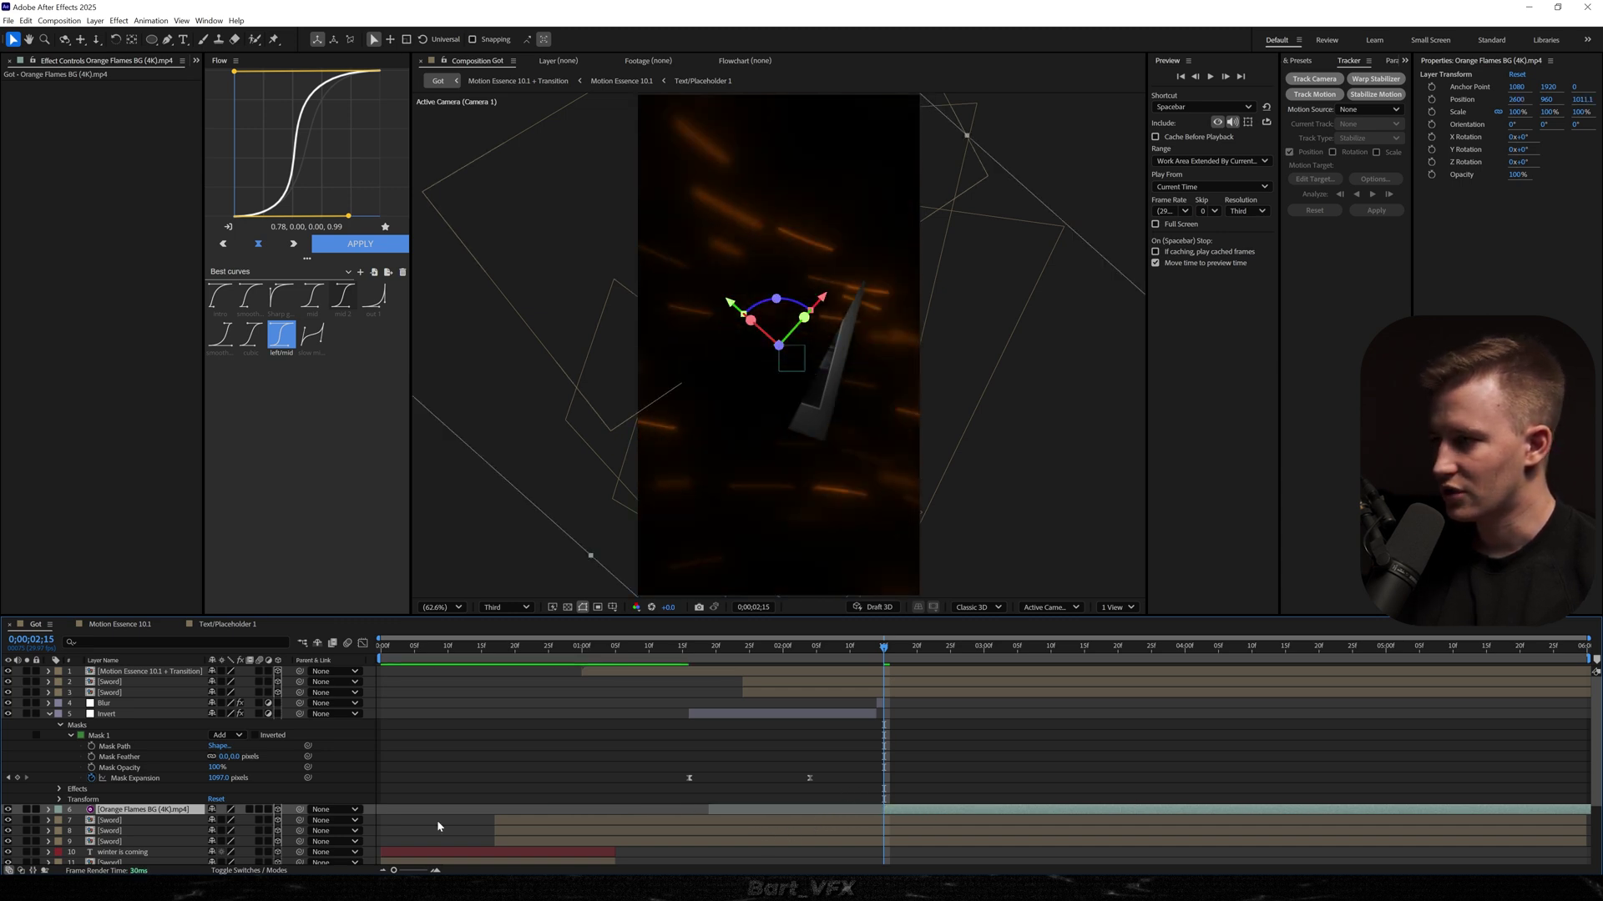
pyautogui.press('space')
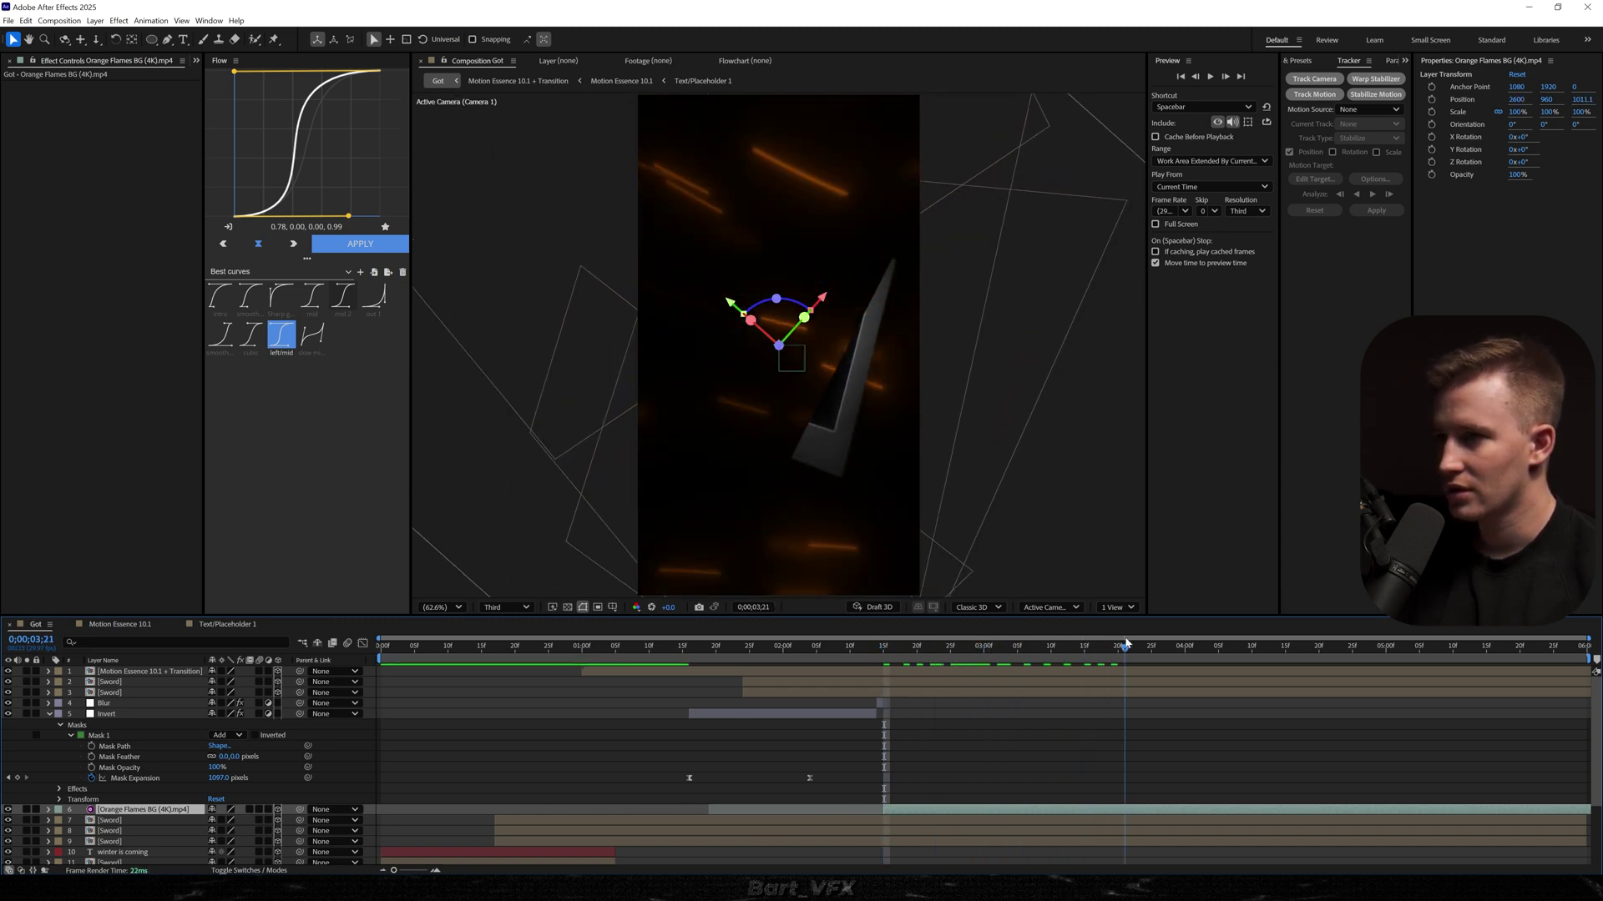
pyautogui.click(781, 663)
pyautogui.press('space')
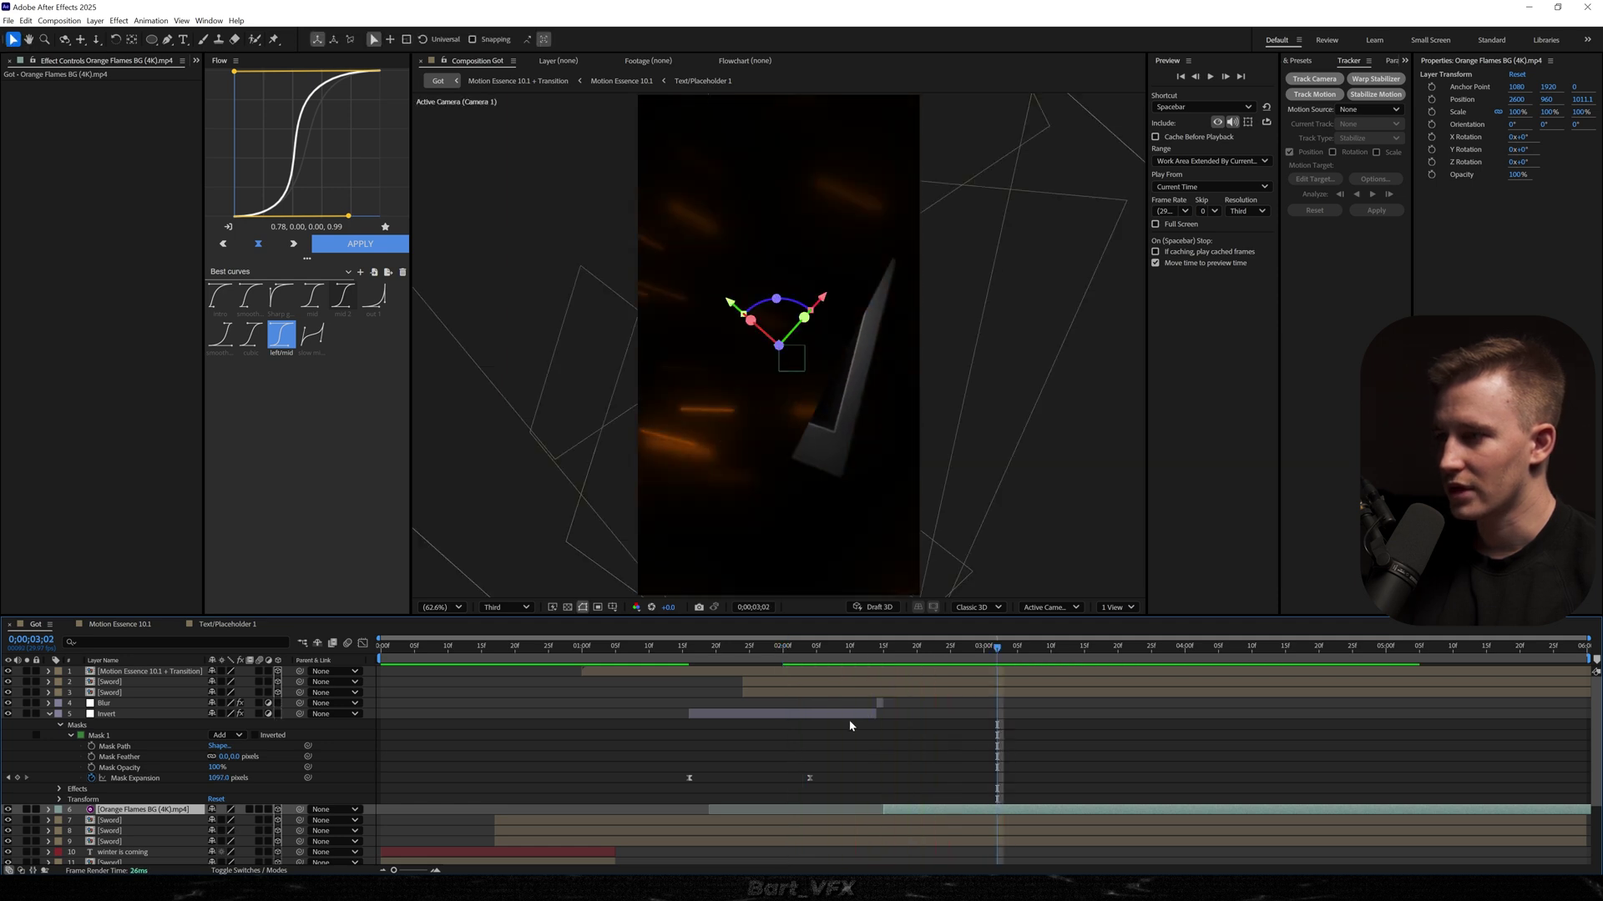
# - Set the Orange Flames layer's Z Position to 2441.1, Z Rotation to 48.5° and Scale to 118.8%
pyautogui.press('p')
pyautogui.moveTo(261, 820); pyautogui.dragTo(334, 807)
pyautogui.press('r')
pyautogui.moveTo(221, 852); pyautogui.dragTo(501, 834)
pyautogui.press('s')
pyautogui.moveTo(227, 821); pyautogui.dragTo(343, 820)
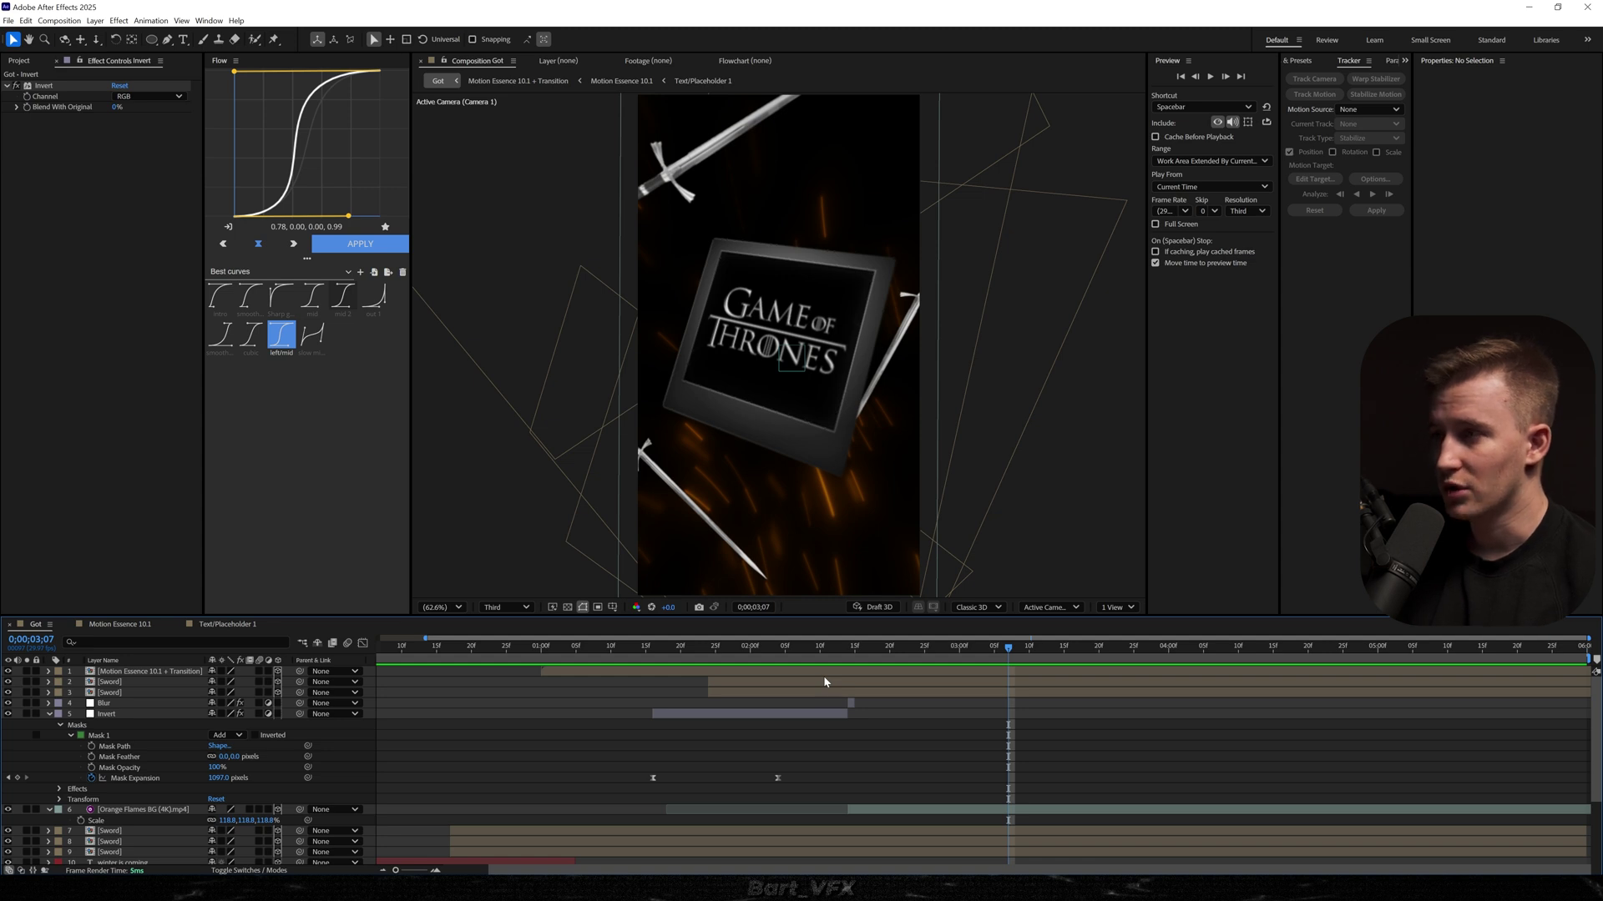
# - Create an adjustment layer at the top of the Got composition and apply uni.Camera Shake to it
pyautogui.hotkey('ctrl', 'alt', 'y')
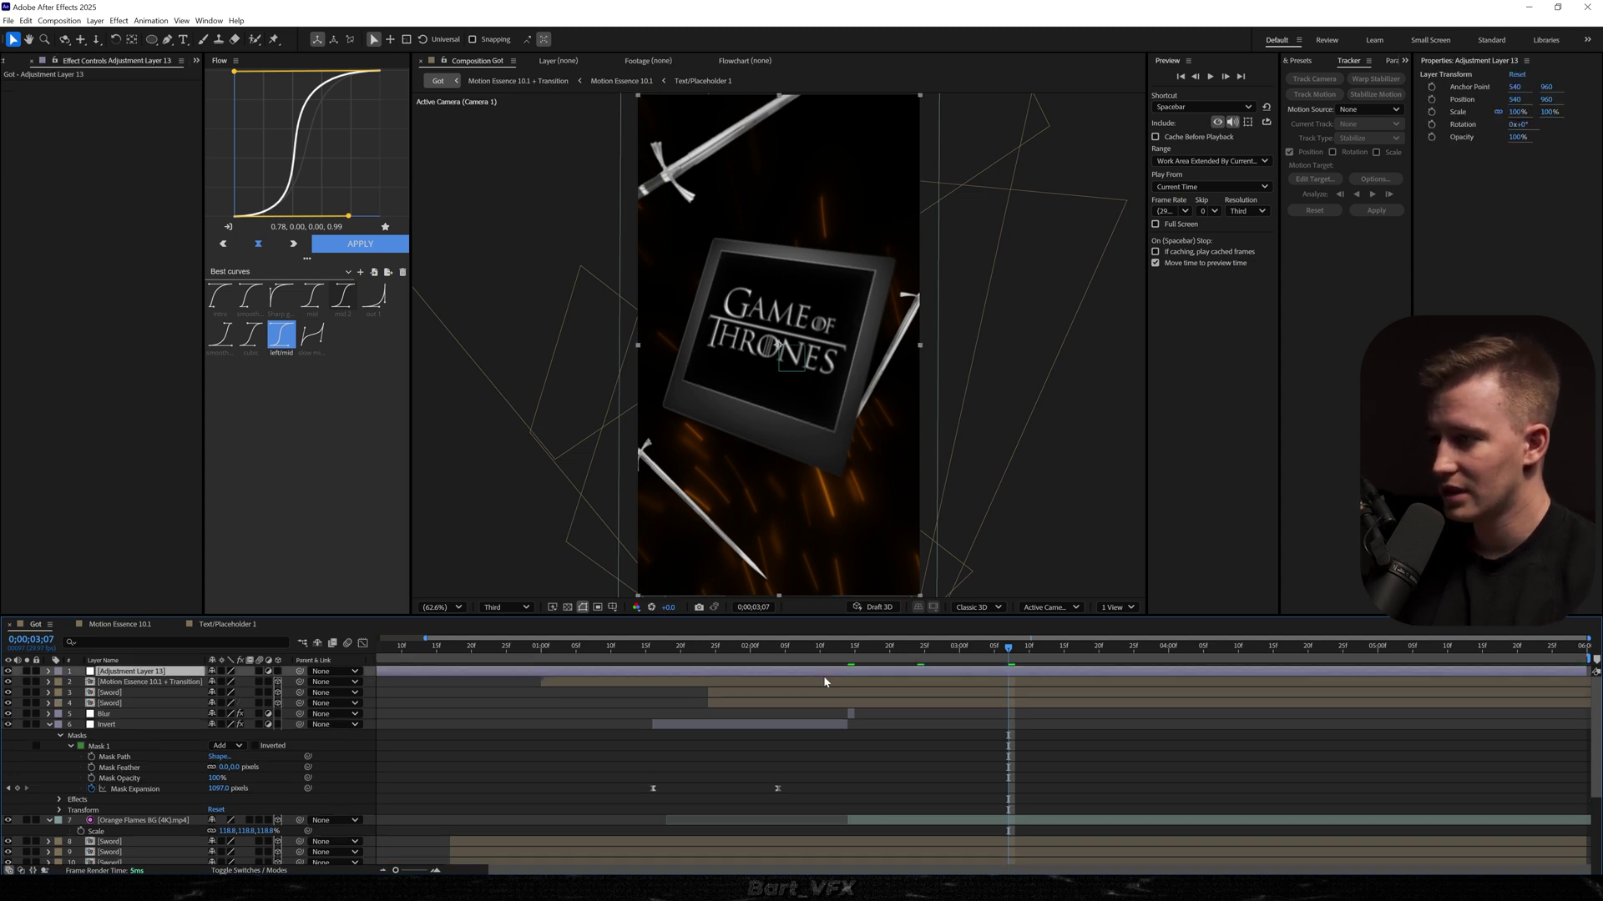
pyautogui.hotkey('ctrl', 'space')
pyautogui.write('shake')
pyautogui.press('Down')
pyautogui.press('Down')
pyautogui.press('Down')
pyautogui.press('Down')
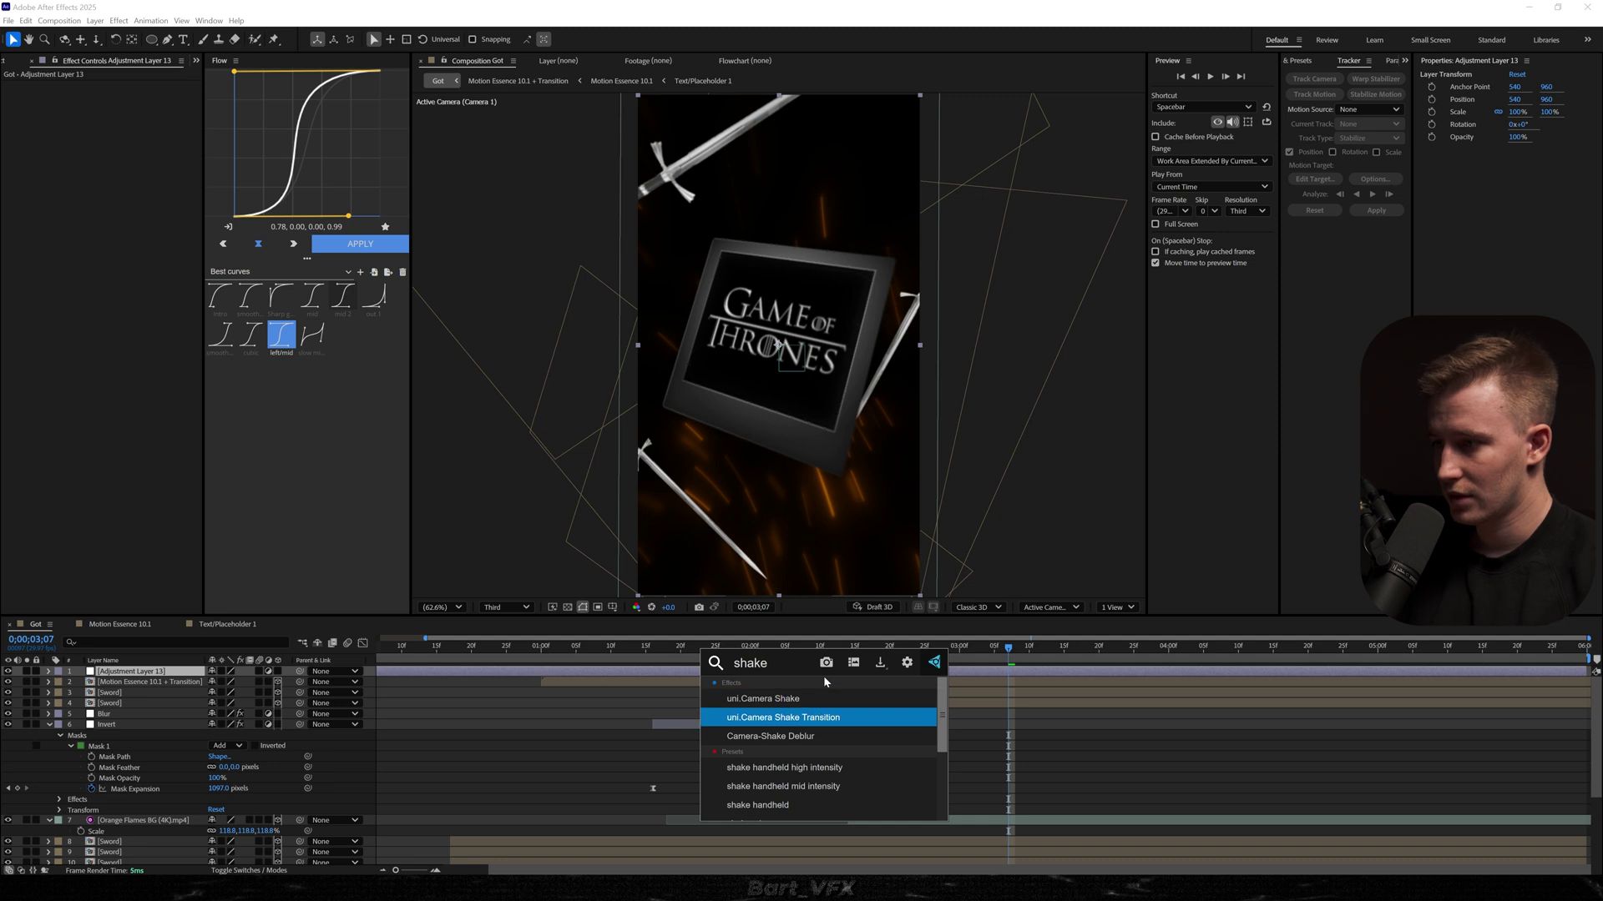
pyautogui.press('Up')
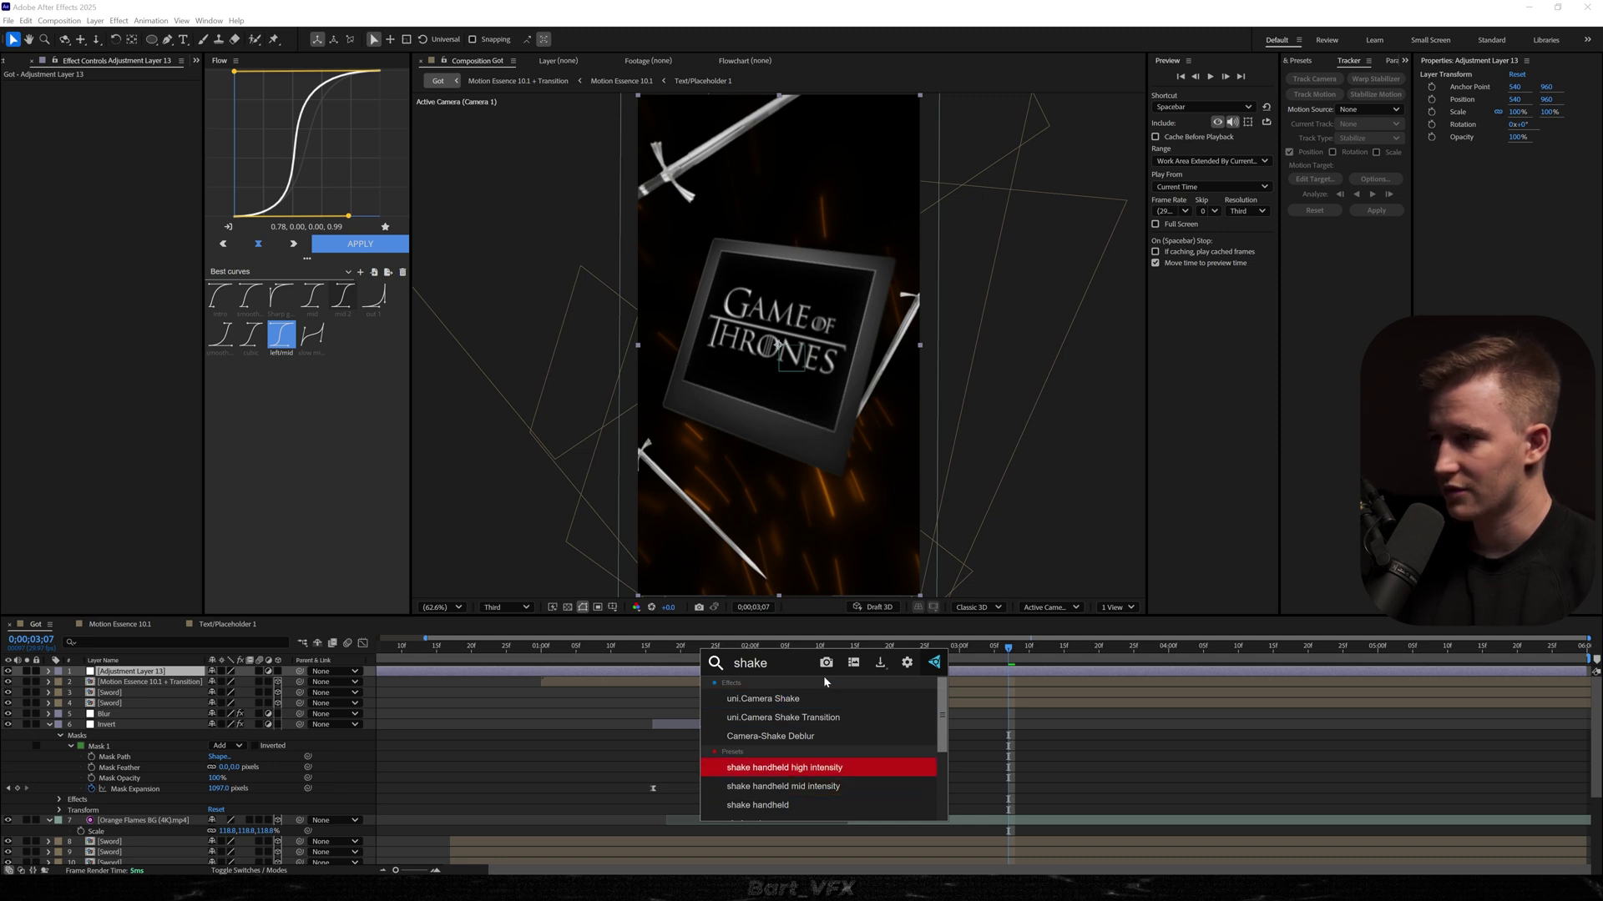
pyautogui.press('Return')
# - Set the camera shake's Scale Footage to 105, start the adjustment layer at about 0;00;02;15, and preview the shake
pyautogui.click(121, 204)
pyautogui.write('10')
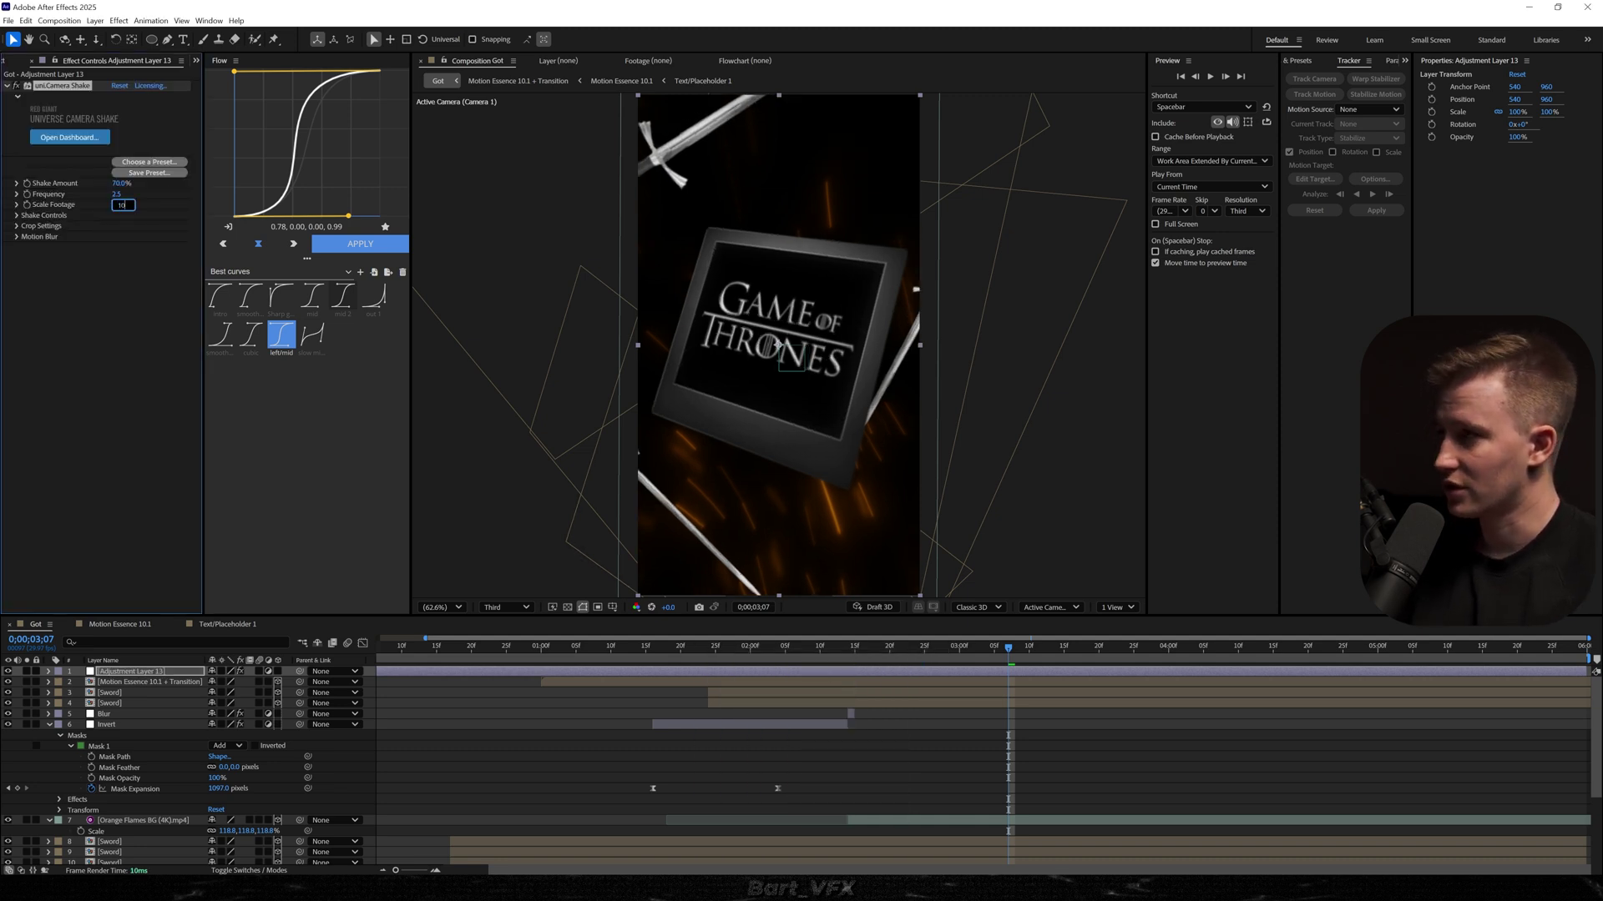
pyautogui.write('5')
pyautogui.press('Return')
pyautogui.click(851, 659)
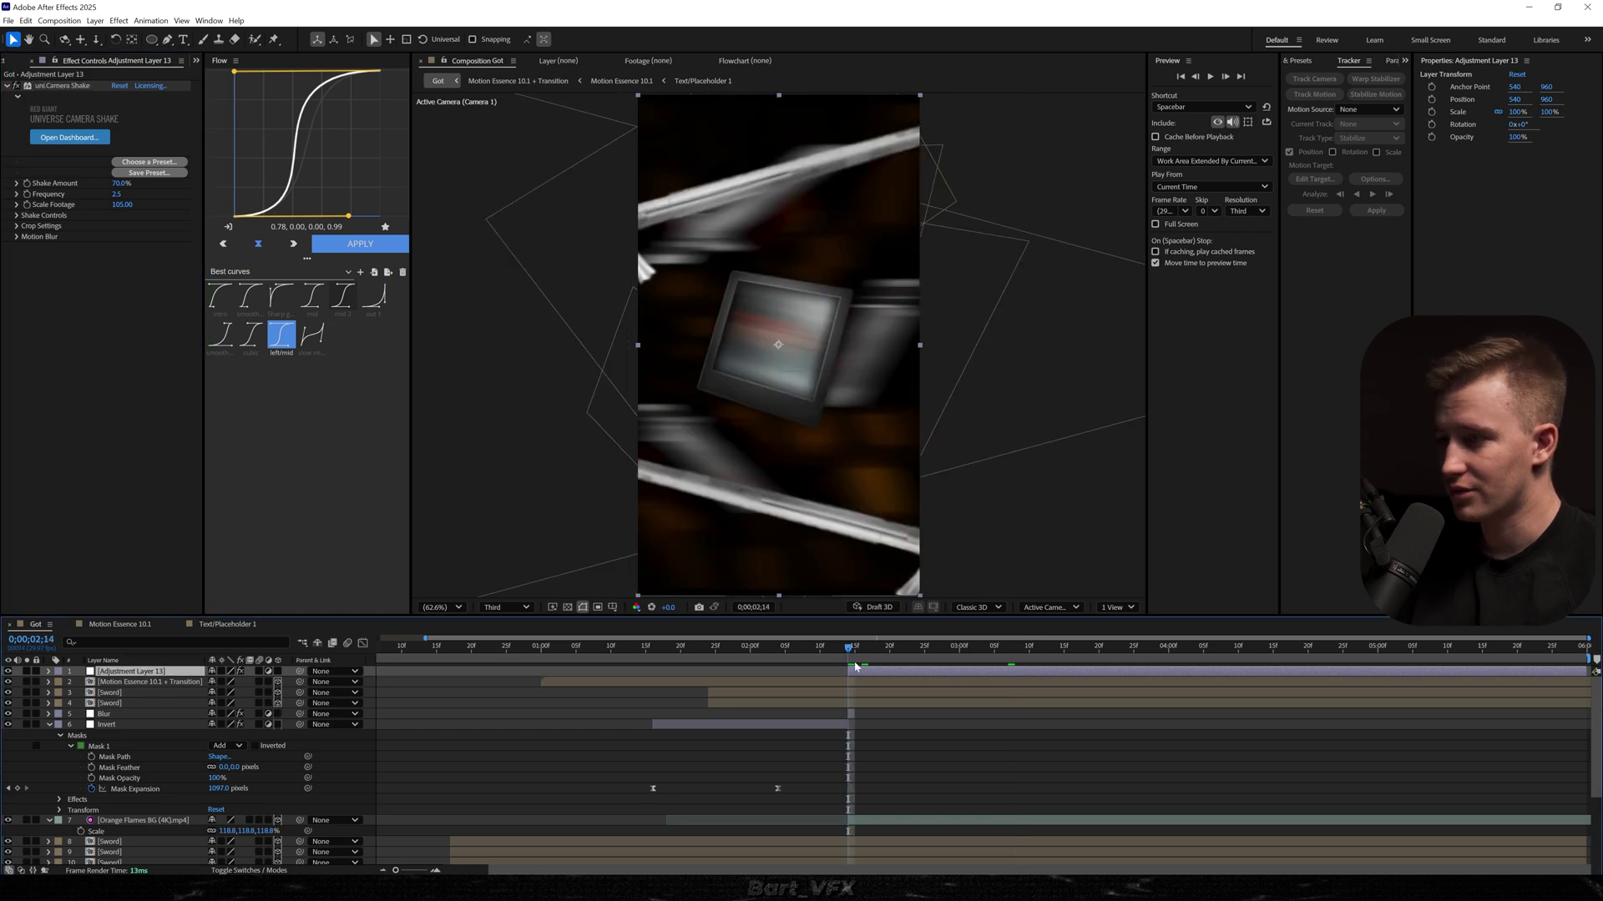
pyautogui.press('space')
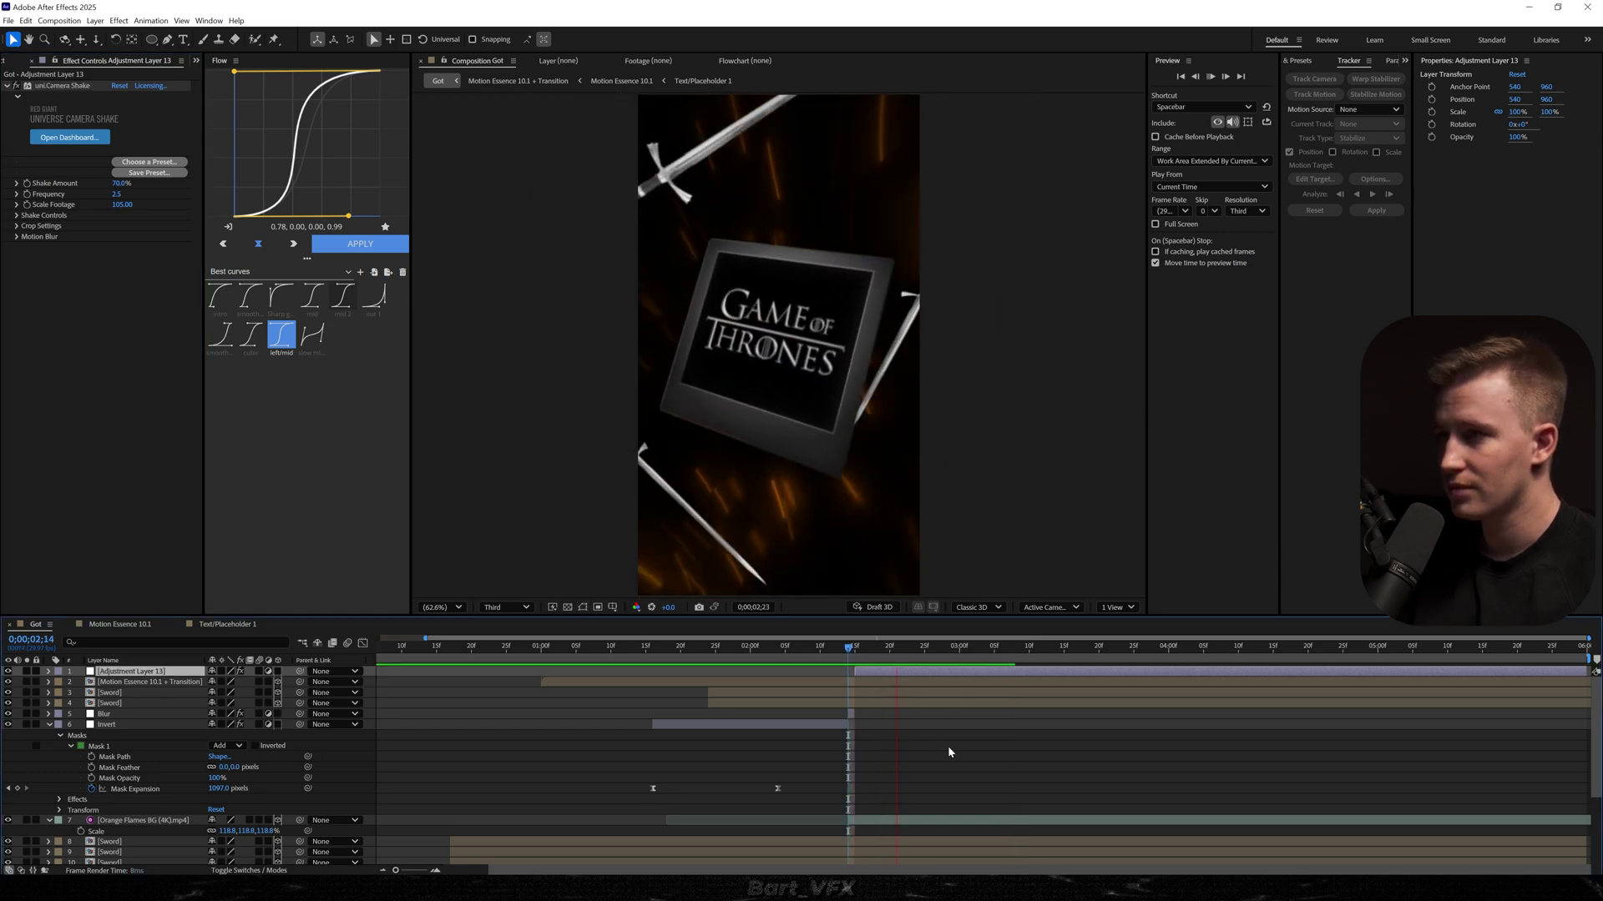
pyautogui.click(654, 645)
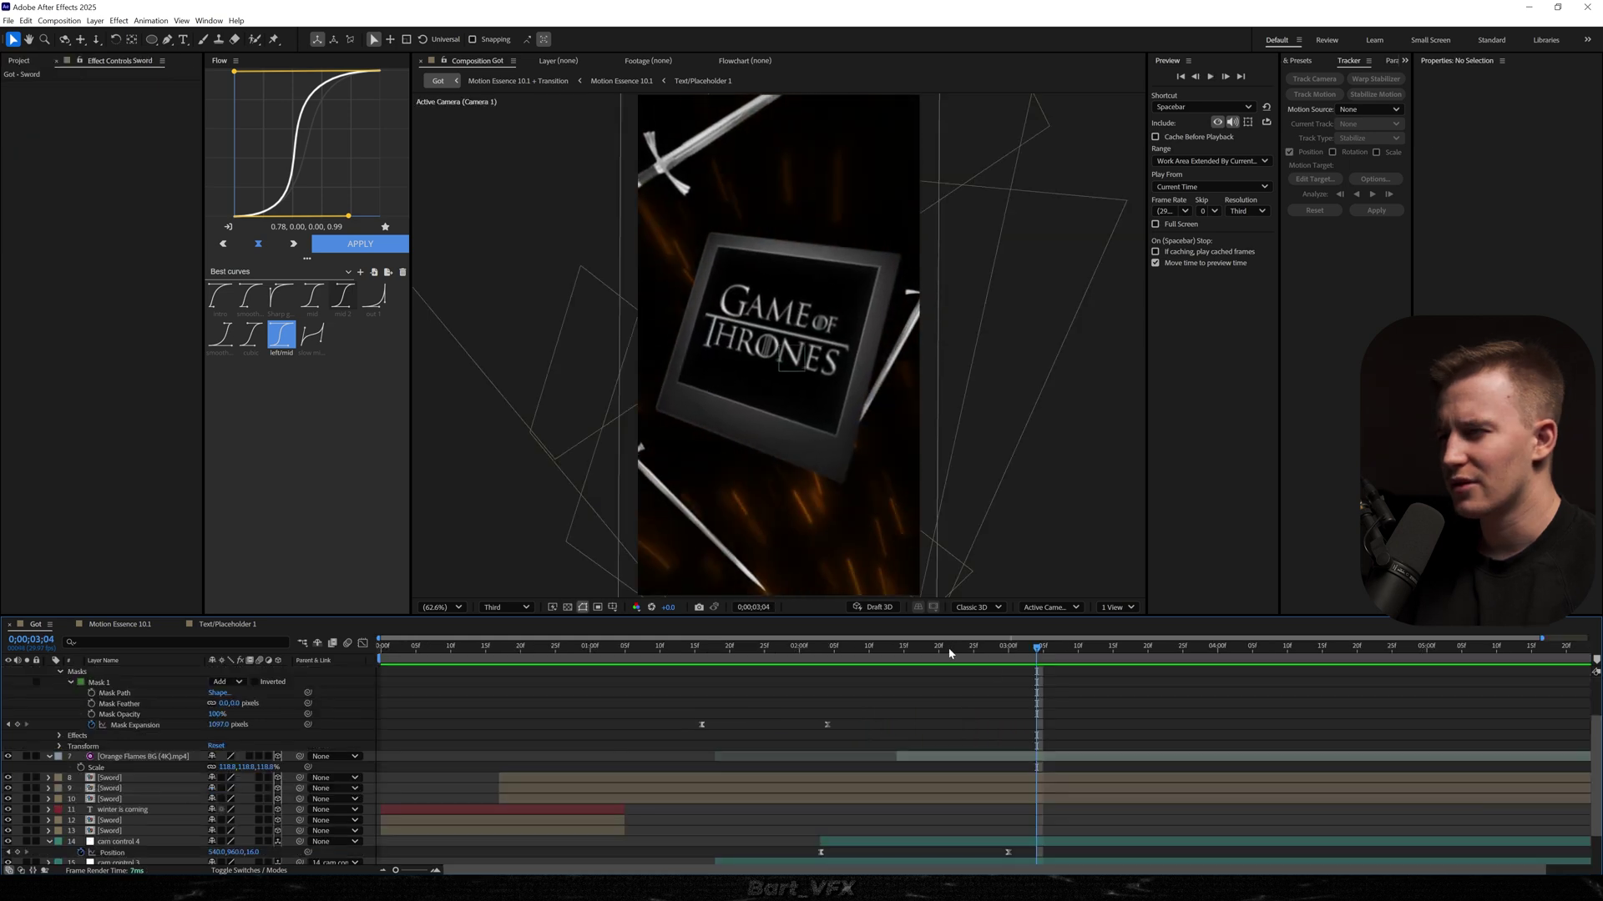
# - Apply the Tint effect to the Orange Flames layer and preview the Got composition
pyautogui.moveTo(949, 654)
pyautogui.mouseDown()
pyautogui.moveTo(906, 656)
pyautogui.moveTo(968, 652)
pyautogui.mouseUp()
pyautogui.click(127, 757)
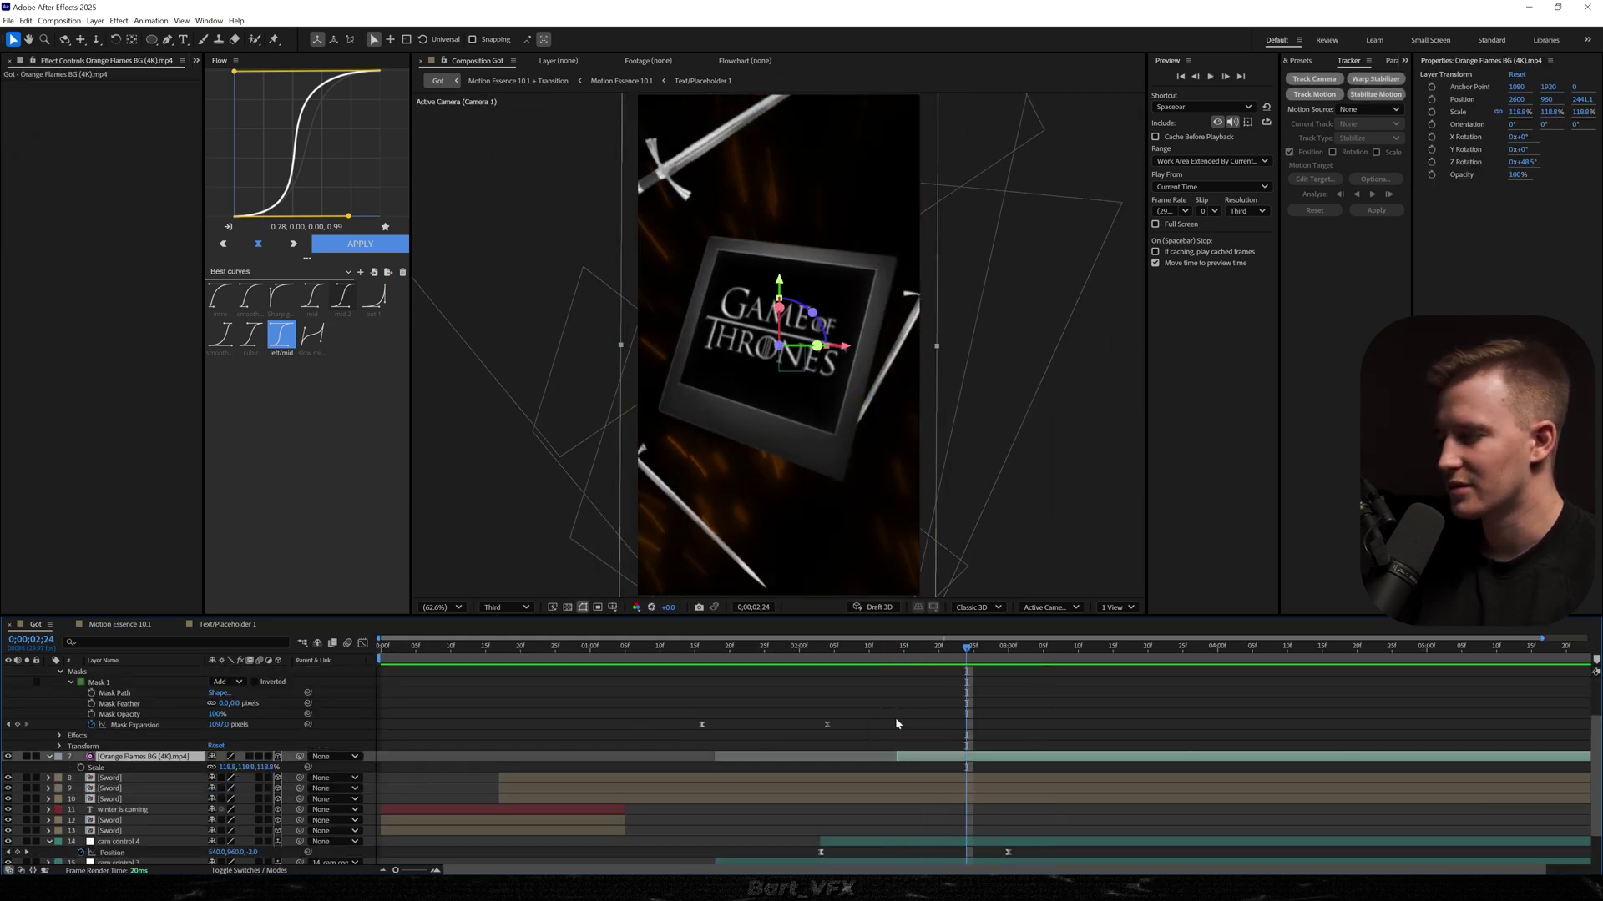
pyautogui.hotkey('ctrl', 'space')
pyautogui.write('tint')
pyautogui.press('Return')
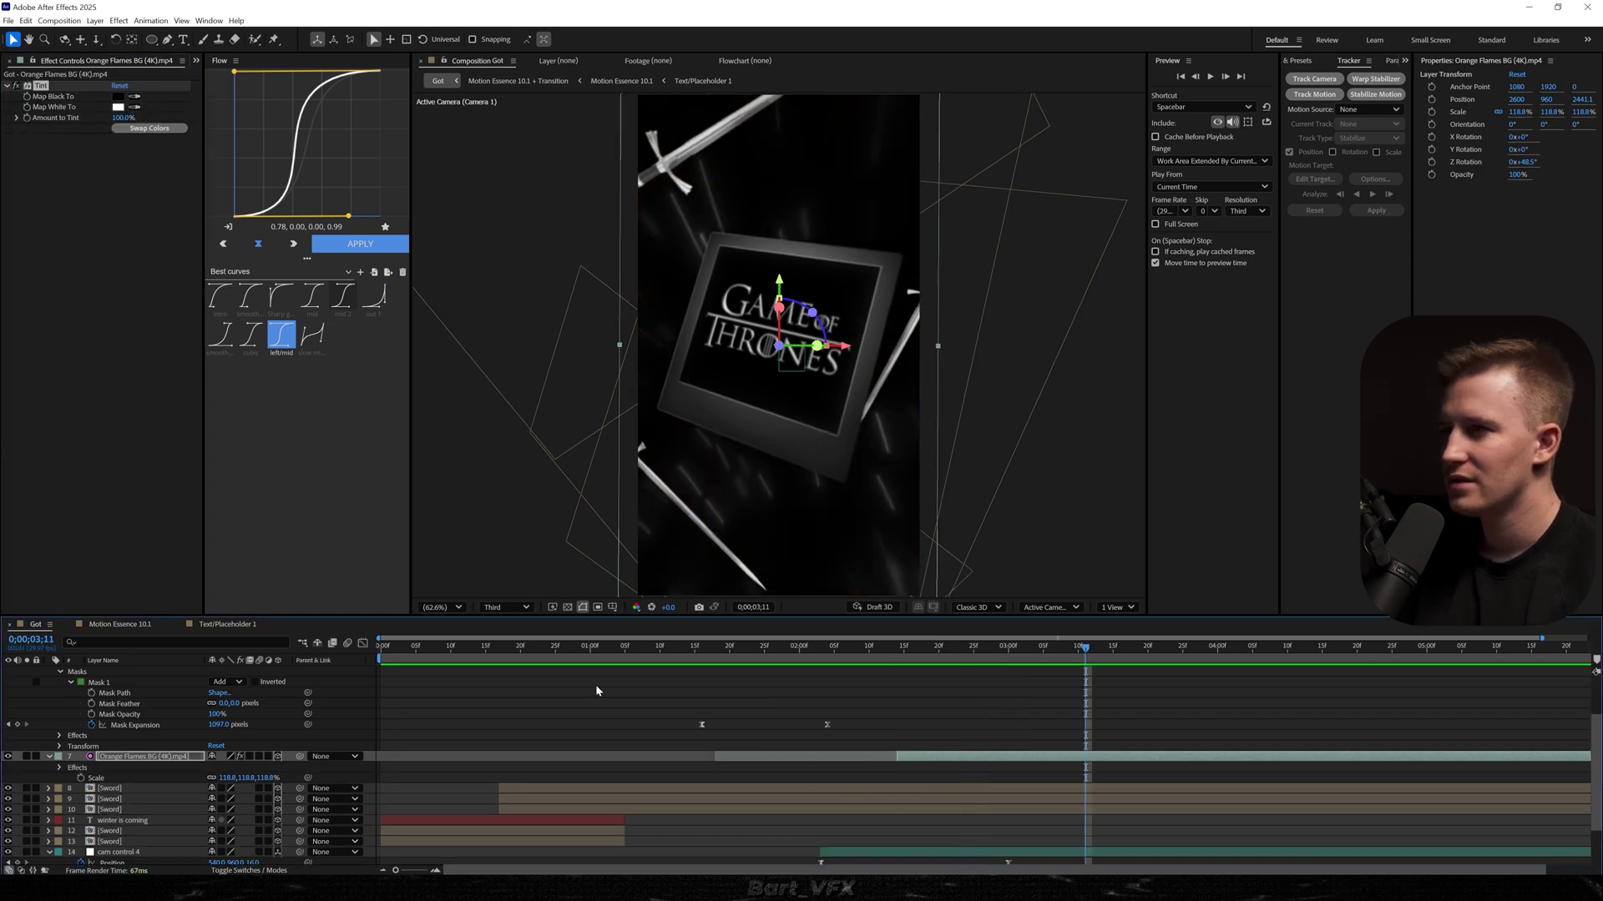
pyautogui.press('space')
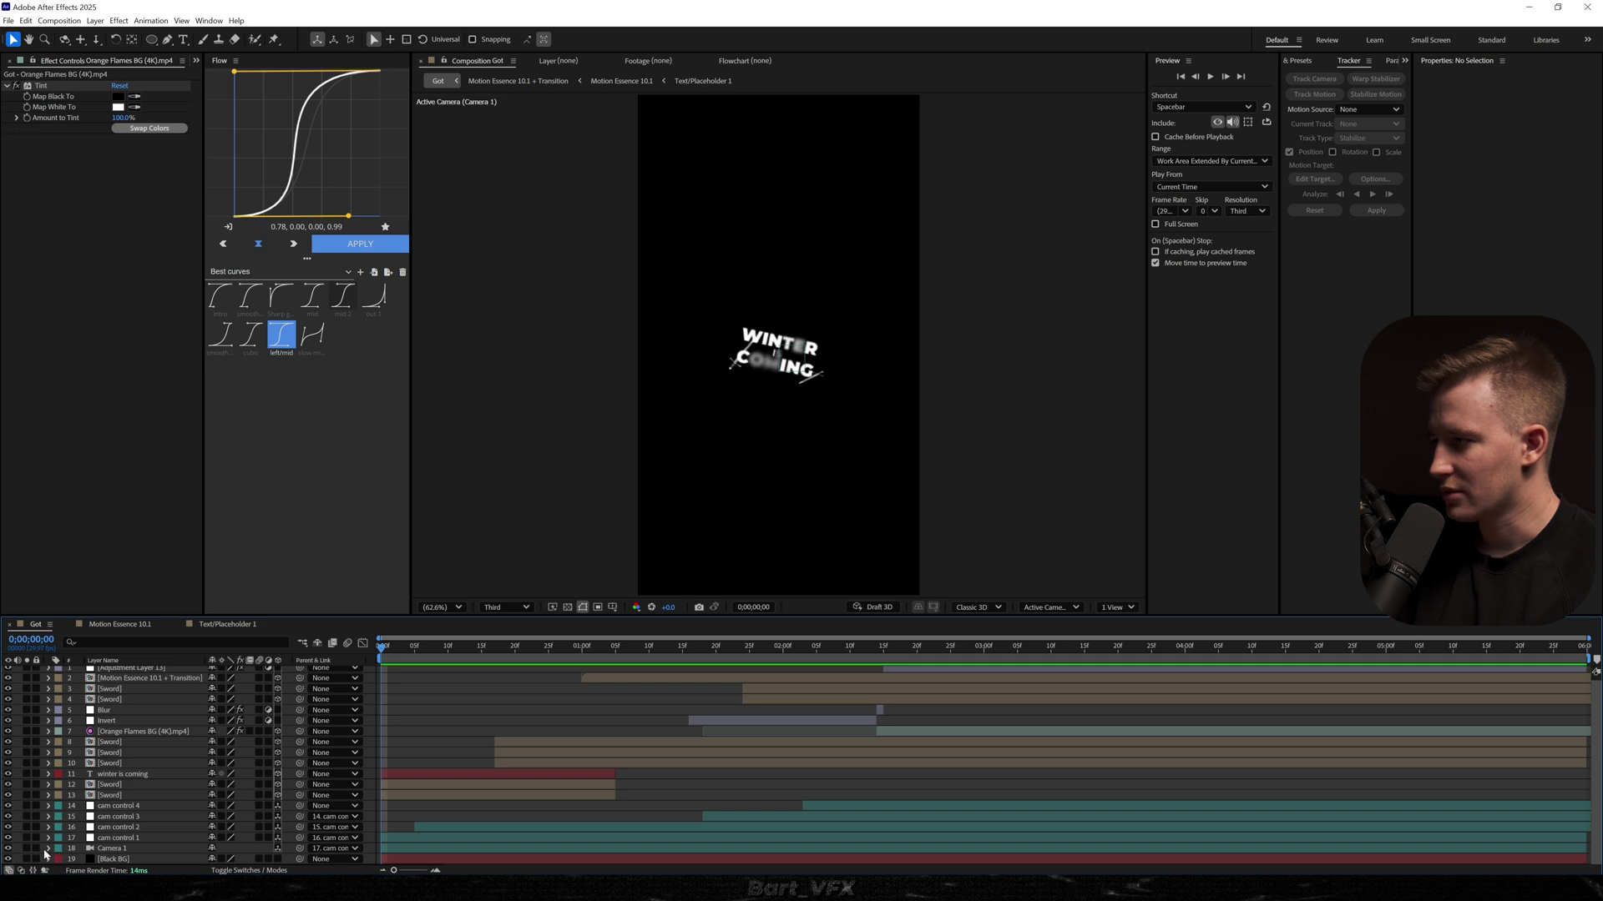
# - Add the expression wiggle(1,10) to Camera 1's Point of Interest in the Got composition
pyautogui.click(49, 849)
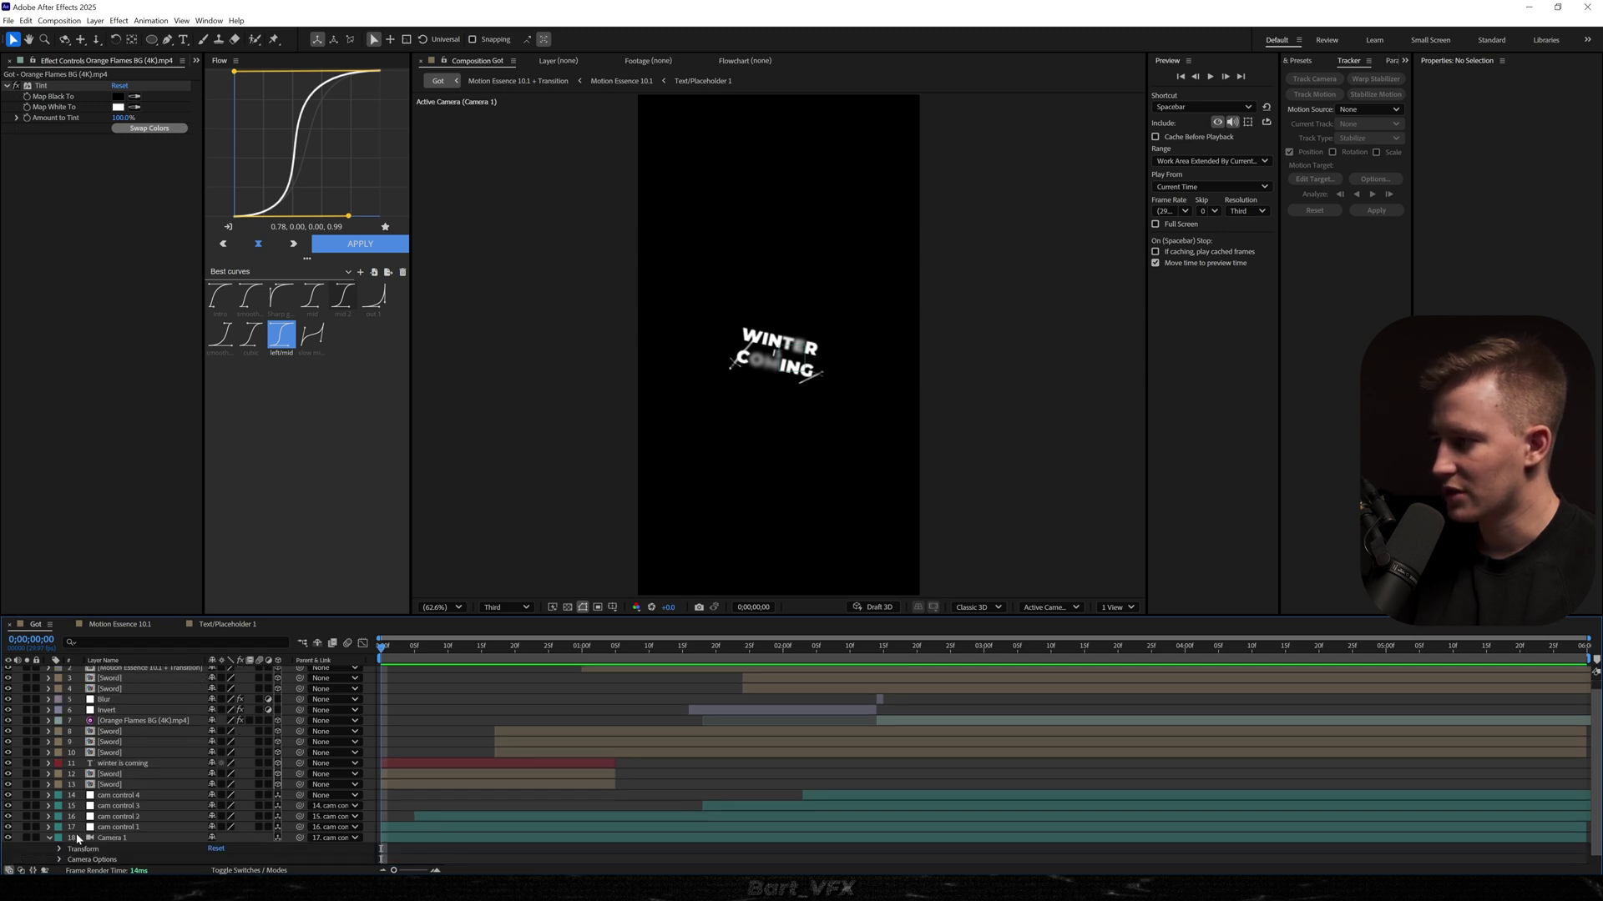
pyautogui.click(58, 839)
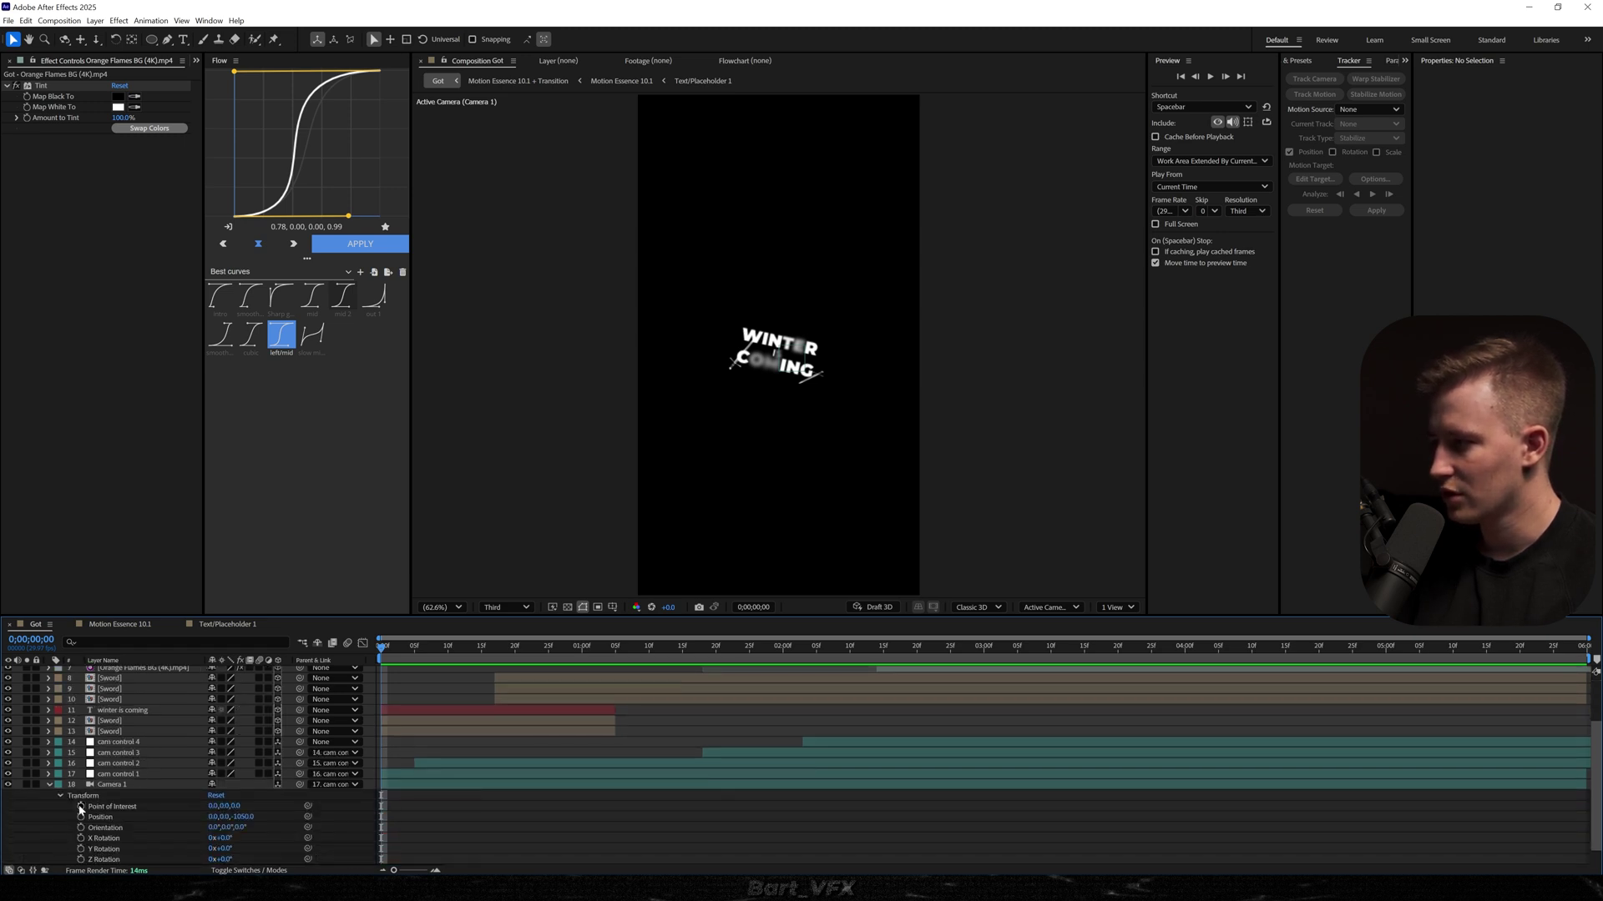
pyautogui.keyDown('alt'); pyautogui.click(81, 807); pyautogui.keyUp('alt')
pyautogui.write('wiggle(1,10')
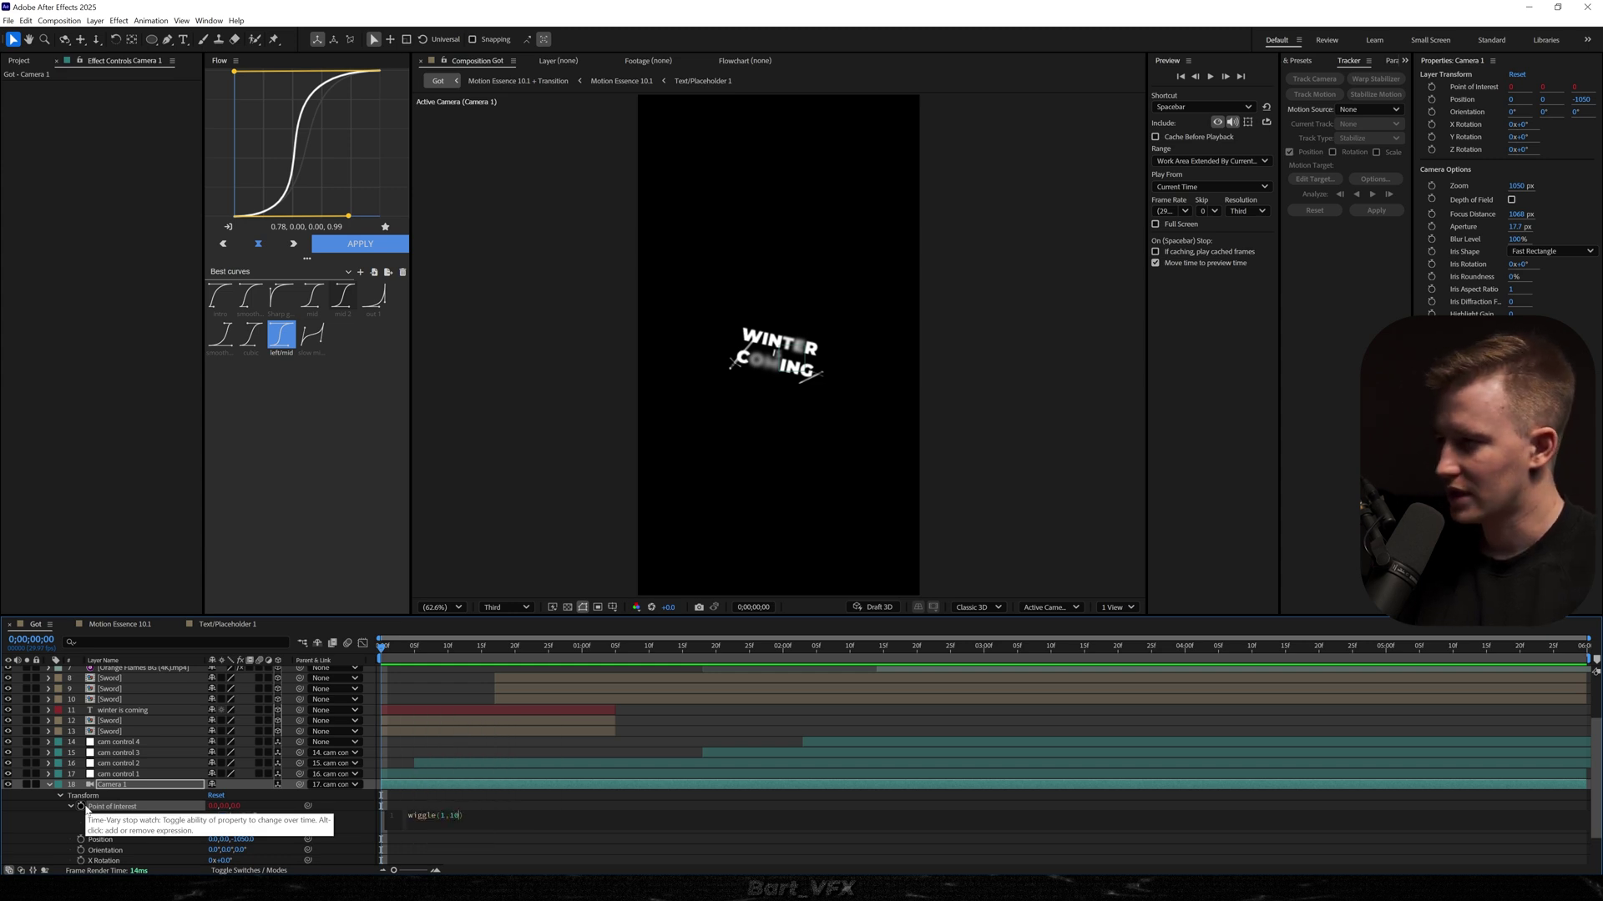
pyautogui.press('KP_Enter')
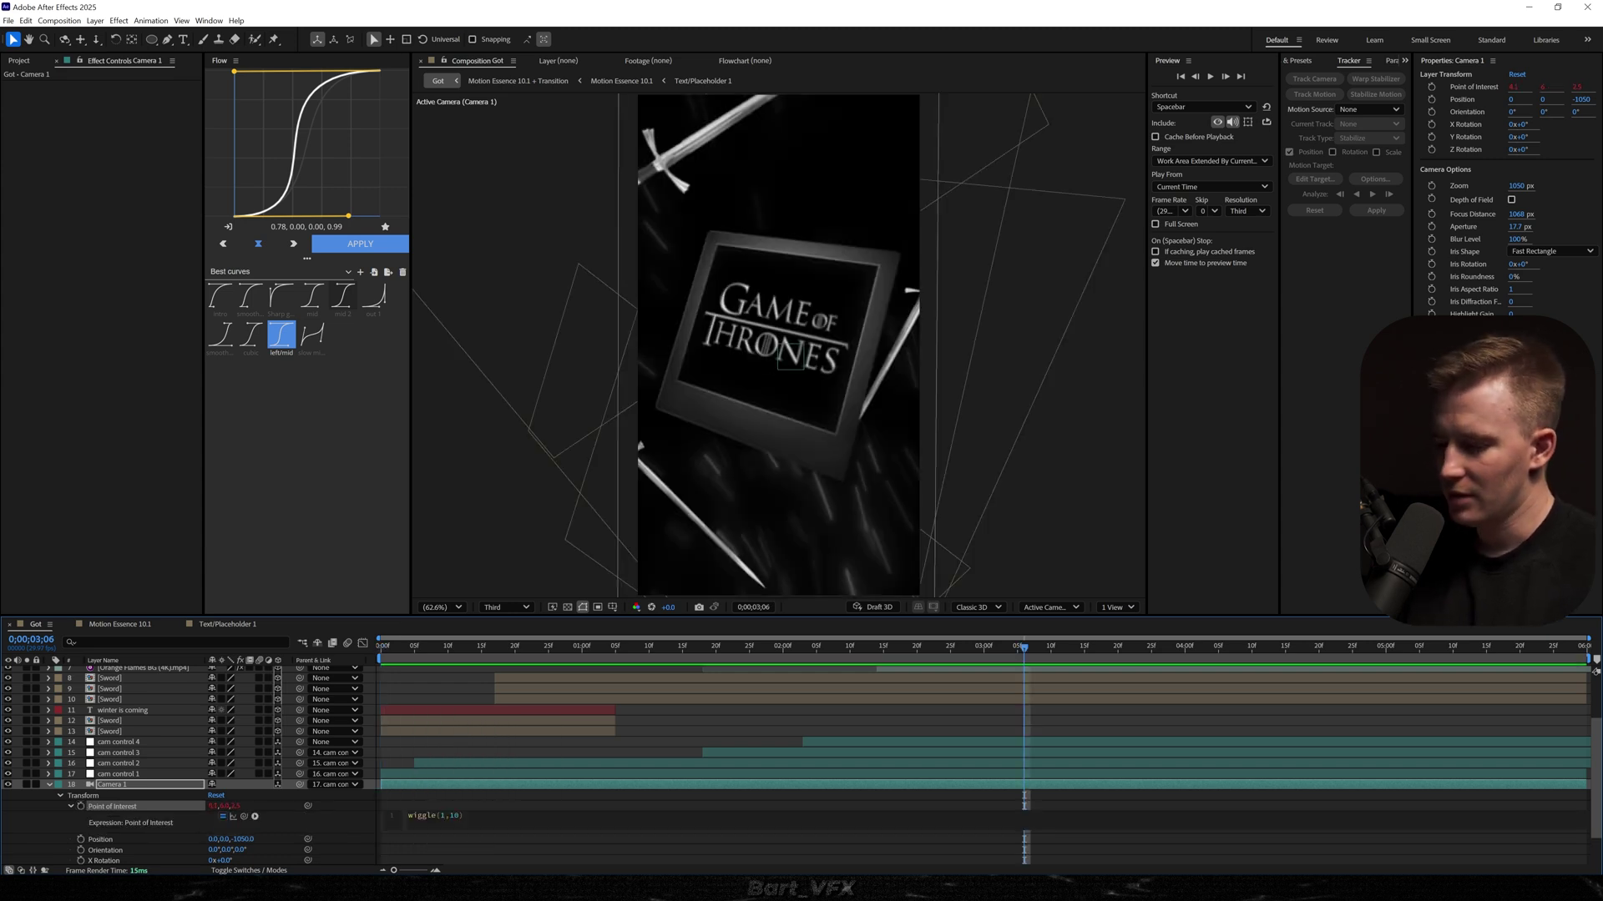
# - Change Camera 1's Point of Interest expression to wiggle(2,10) and preview the composition from the start
pyautogui.write('2')
pyautogui.press('KP_Enter')
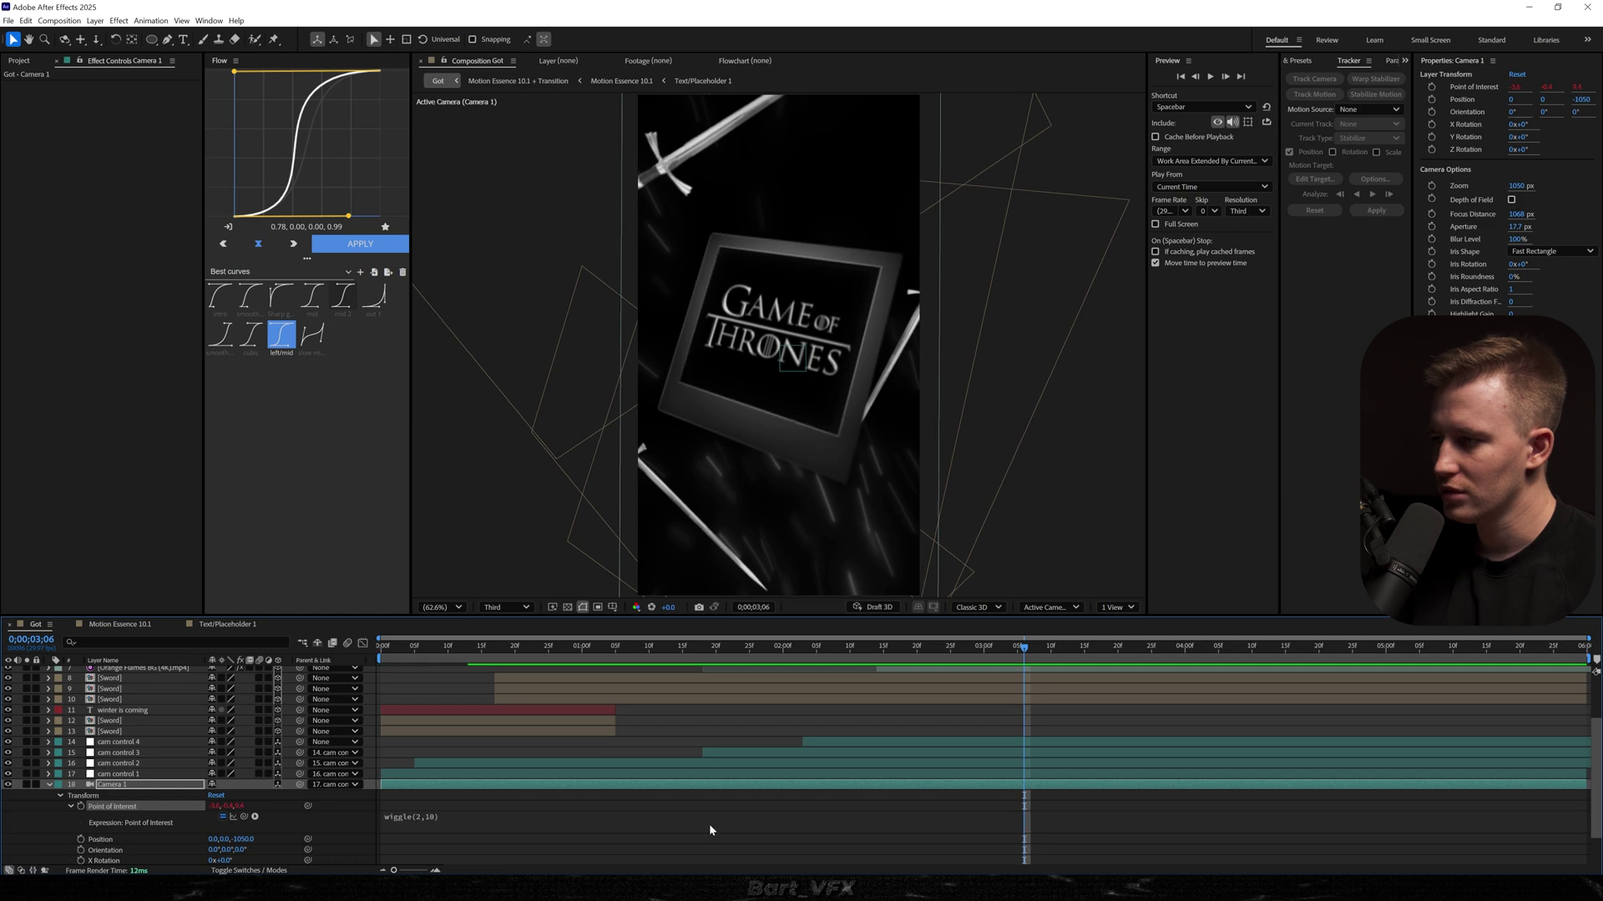
pyautogui.moveTo(477, 658); pyautogui.dragTo(315, 664)
pyautogui.press('space')
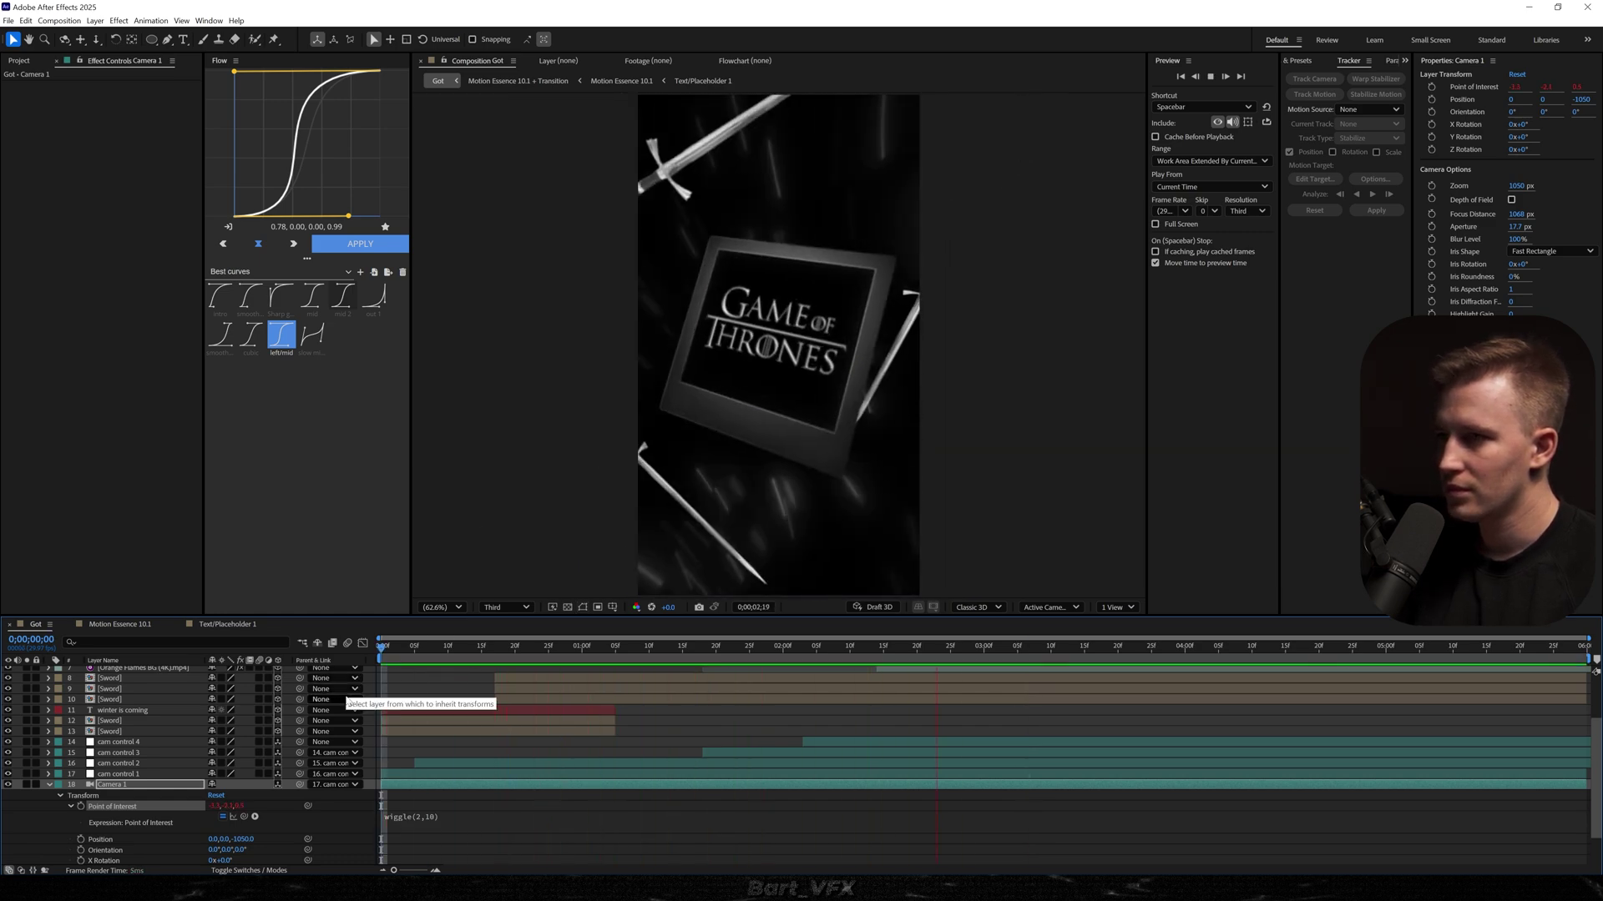
# - Apply Deep Glow to the Game of Thrones logo layer in the Text/Placeholder 1 composition and adjust the glow's Radius
pyautogui.click(214, 624)
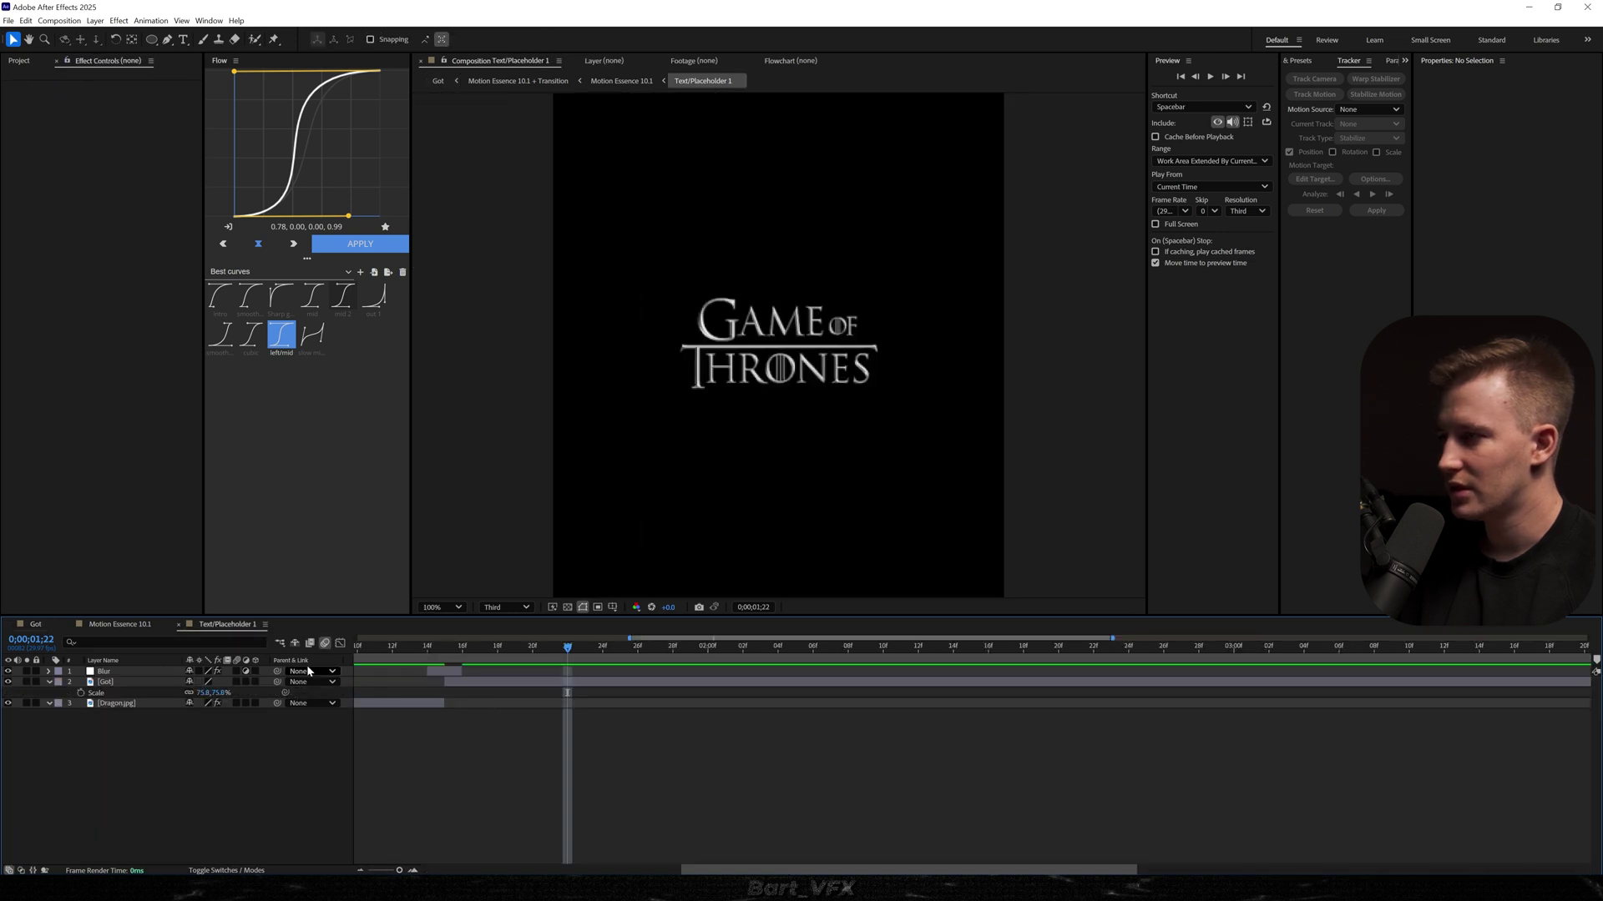
pyautogui.click(114, 684)
pyautogui.hotkey('ctrl', 'space')
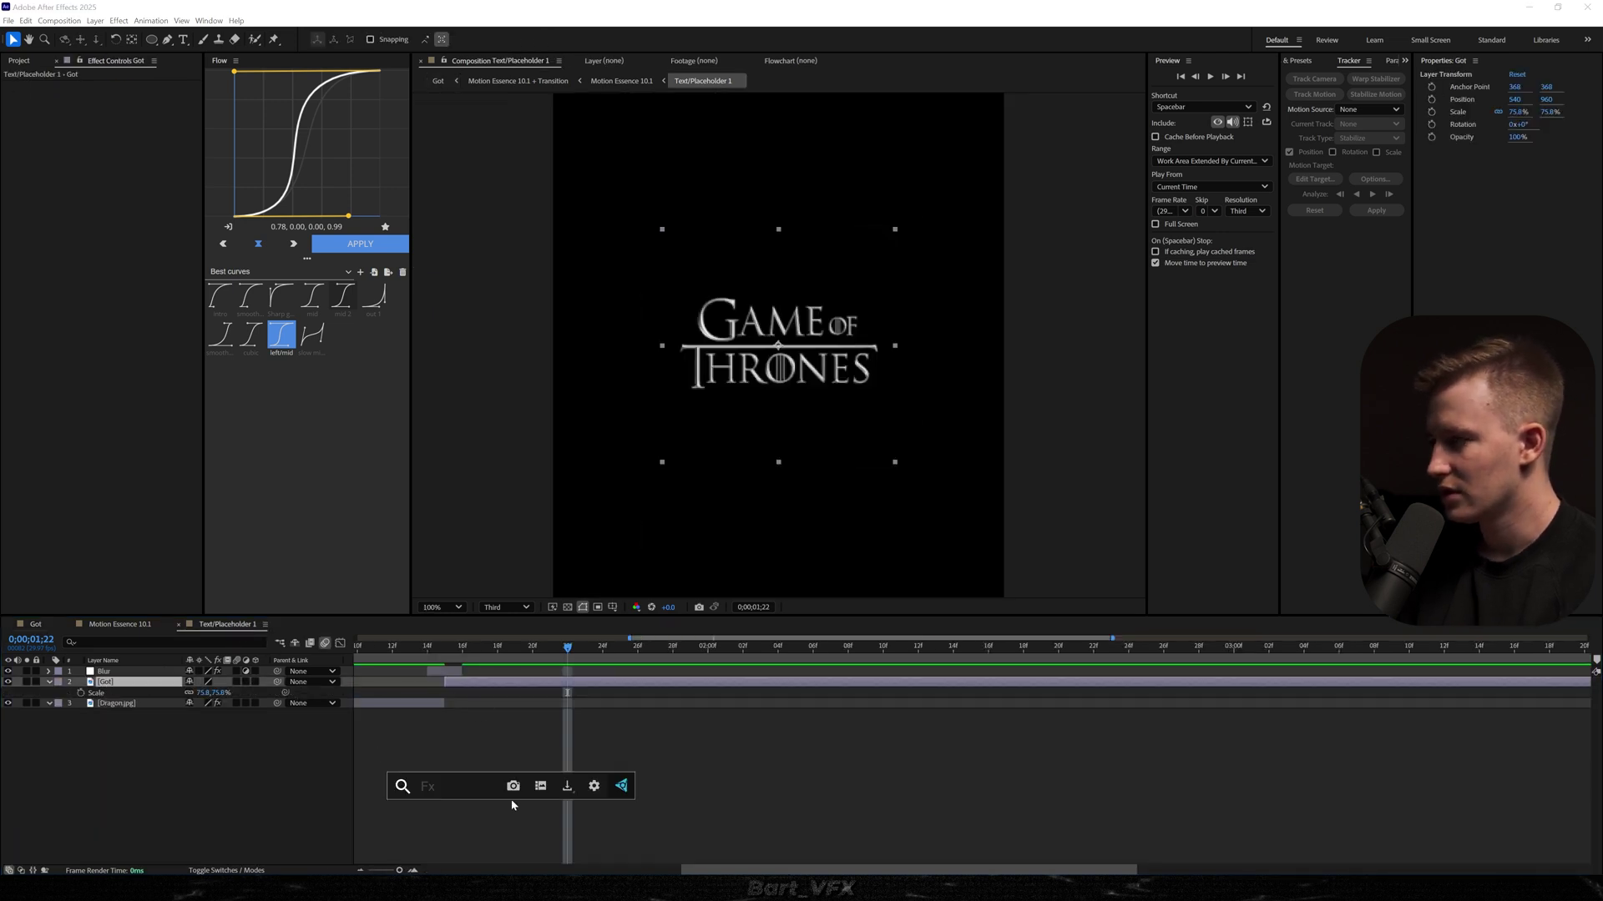
pyautogui.write('de')
pyautogui.press('Up')
pyautogui.press('Up')
pyautogui.press('Up')
pyautogui.press('Return')
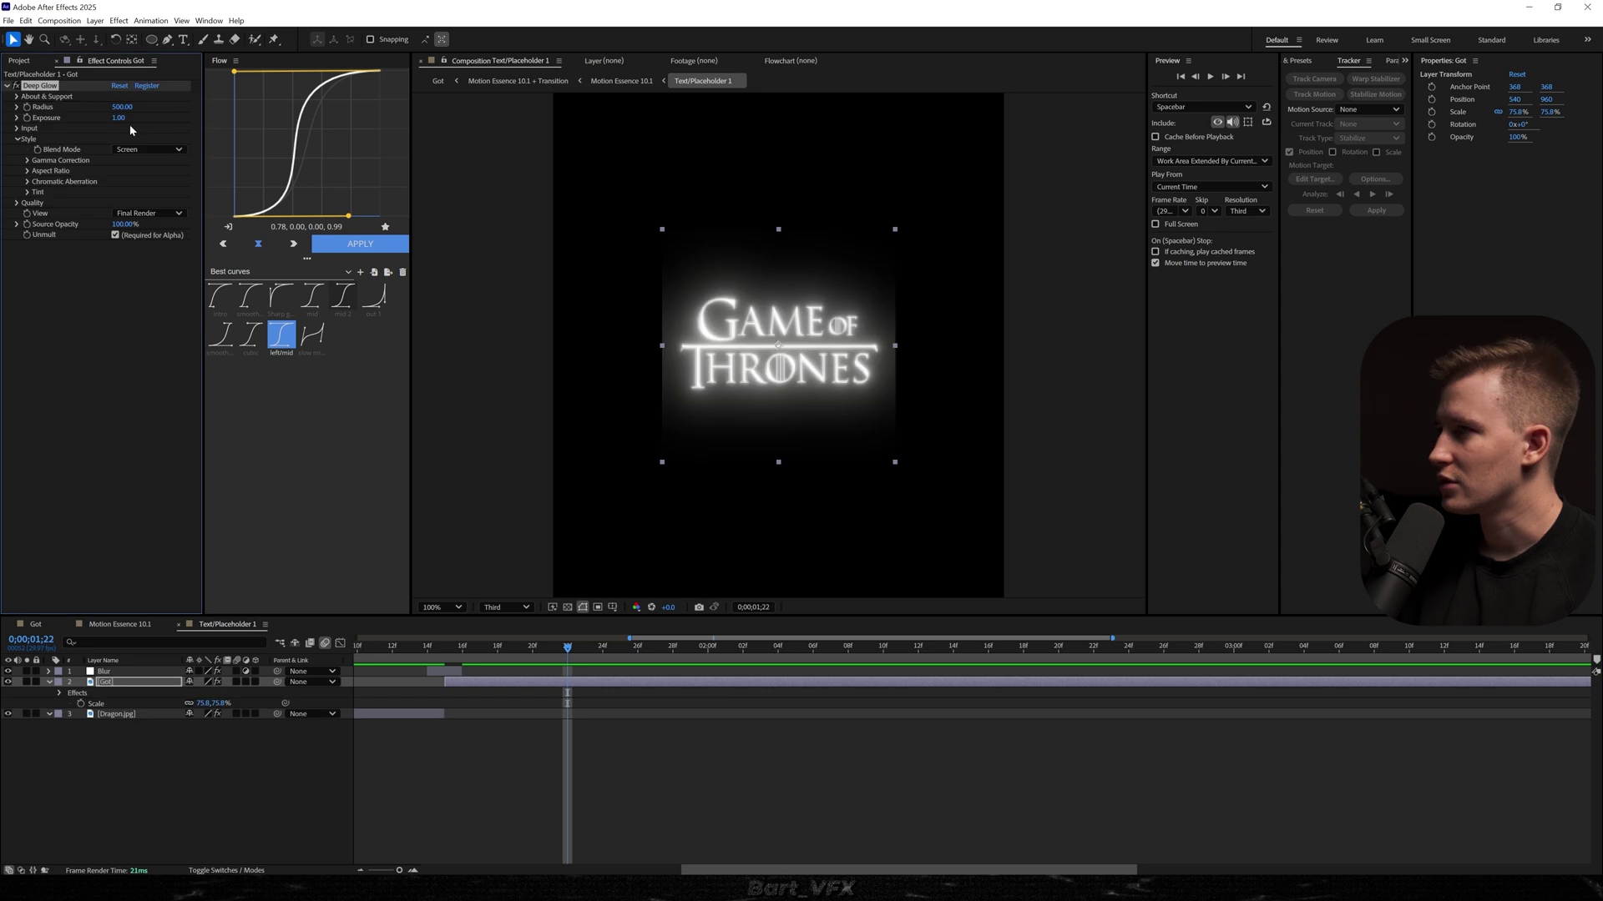
pyautogui.moveTo(122, 107)
pyautogui.mouseDown()
pyautogui.moveTo(50, 153)
pyautogui.moveTo(134, 117)
pyautogui.mouseUp()
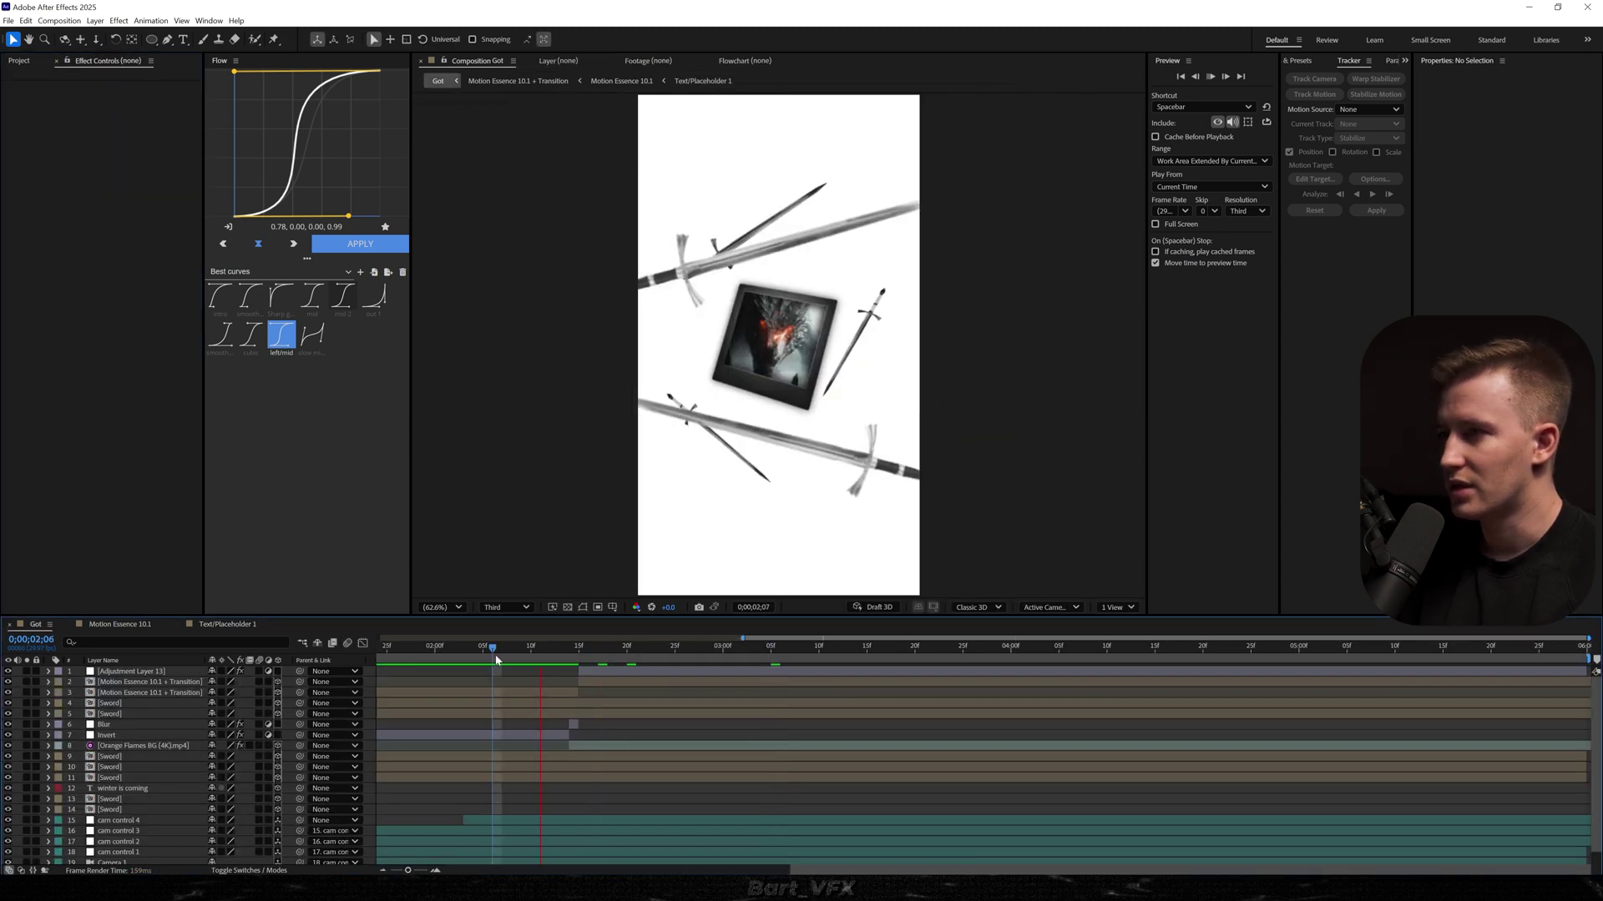
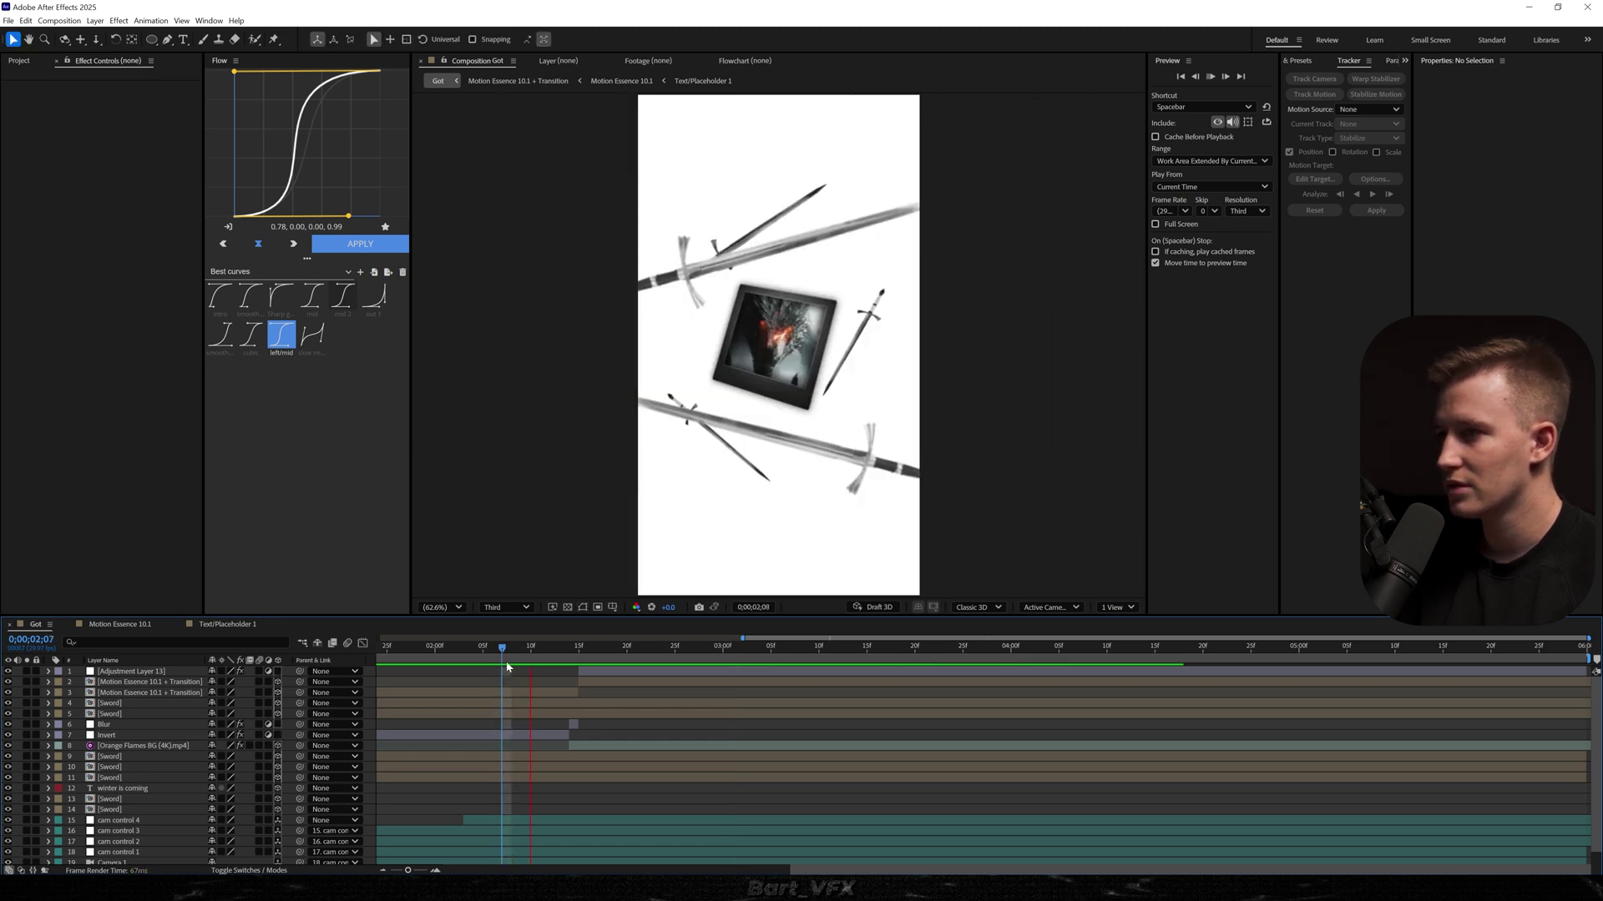
# - Rename the adjustment layer holding uni.Camera Shake in the Got composition to Shake
pyautogui.write('Sh')
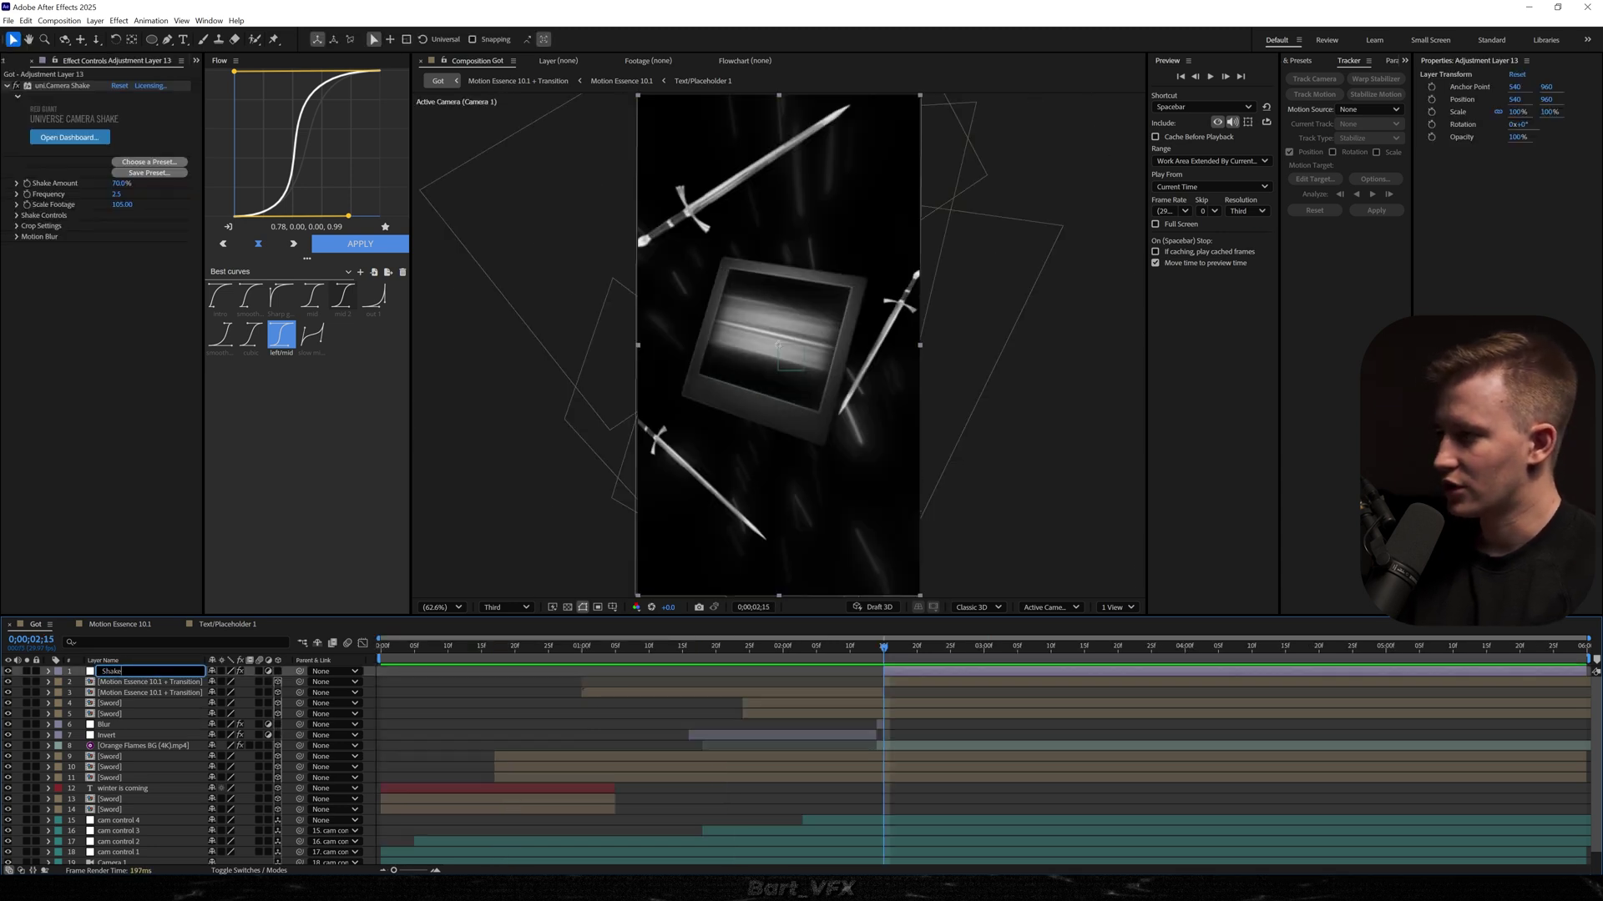
pyautogui.write('ake')
pyautogui.press('Return')
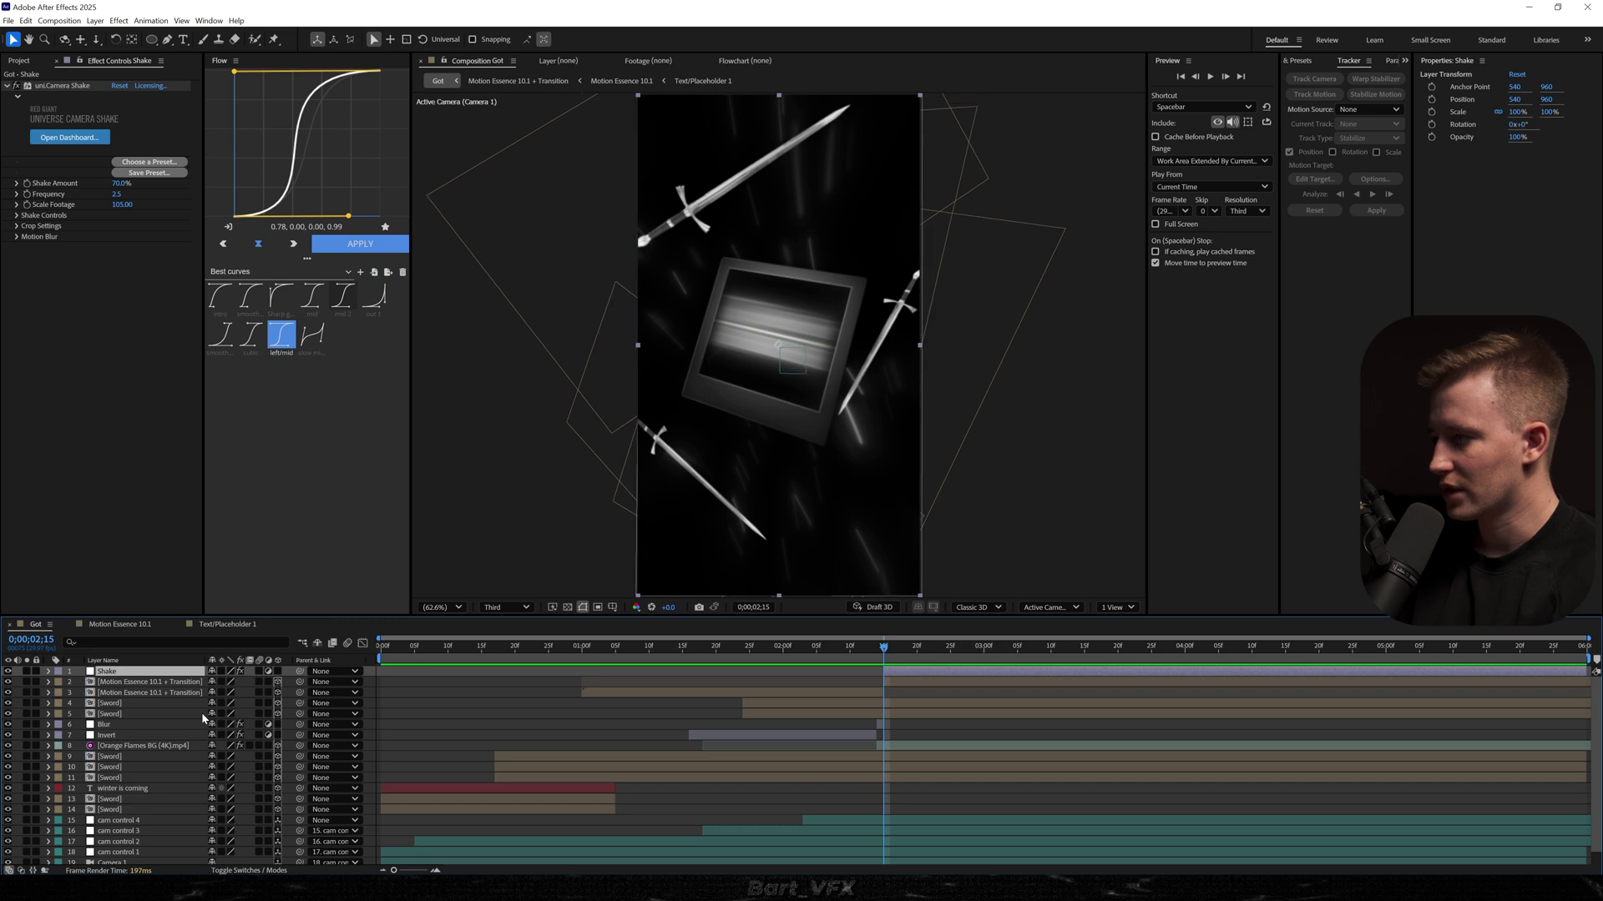
# - Create a new adjustment layer at the top of the Got composition and name it Vignette
pyautogui.hotkey('ctrl', 'alt', 'y')
pyautogui.press('Return')
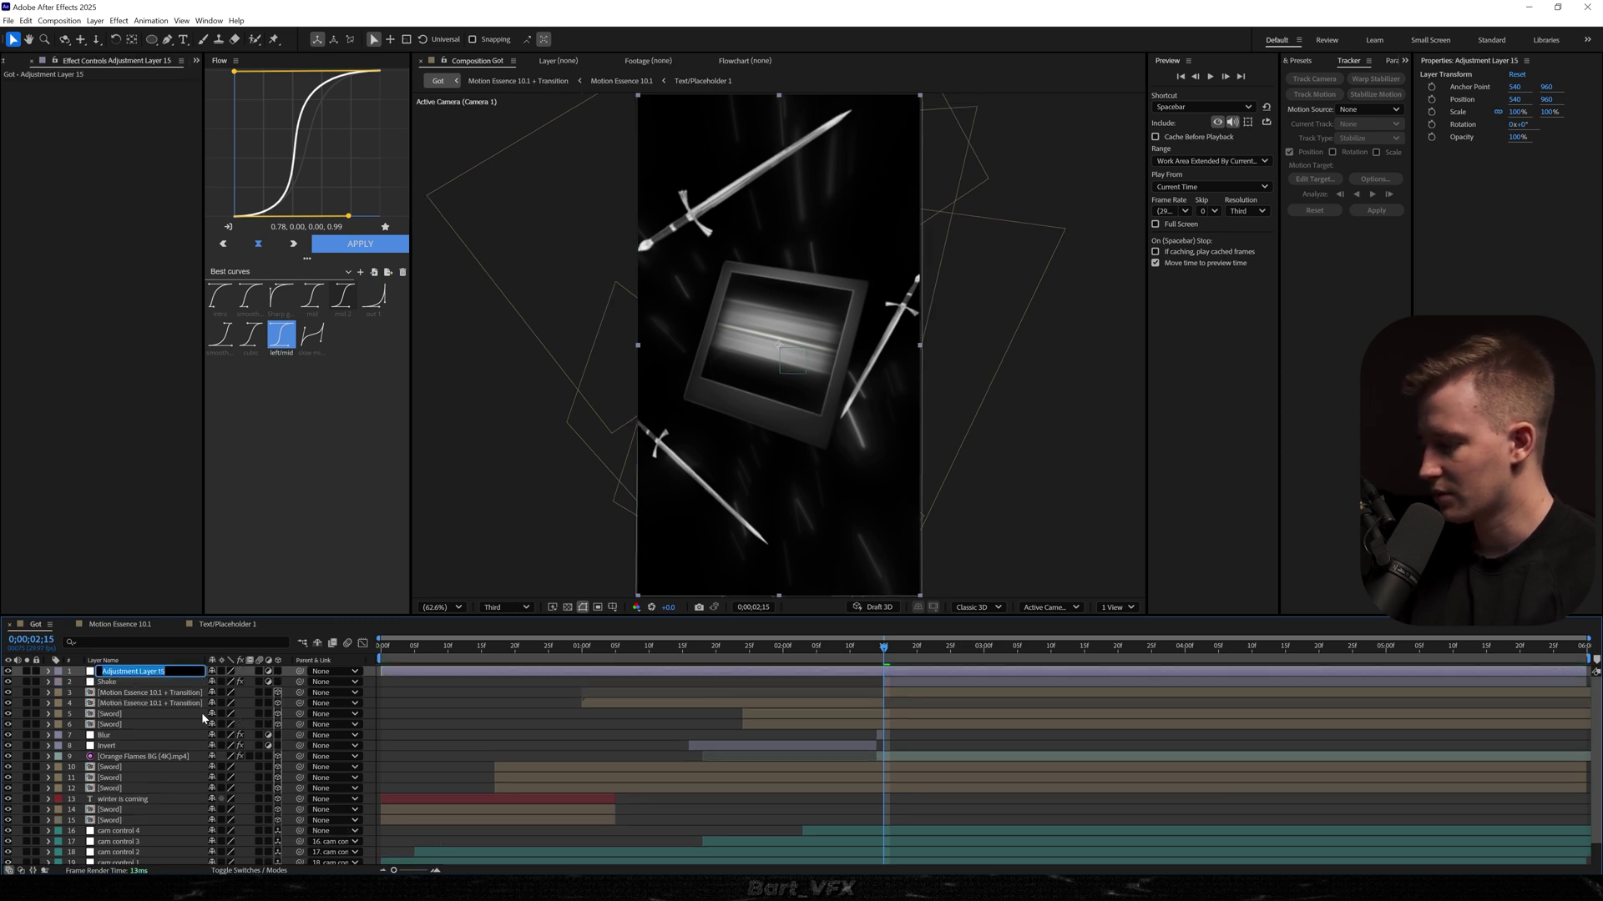
pyautogui.write('Vignette')
pyautogui.press('Return')
# - Apply CC Vignette to the Vignette layer with Amount 212, Angle of View 49.5 and Pin Highlights 19
pyautogui.hotkey('ctrl', 'space')
pyautogui.write('vignette')
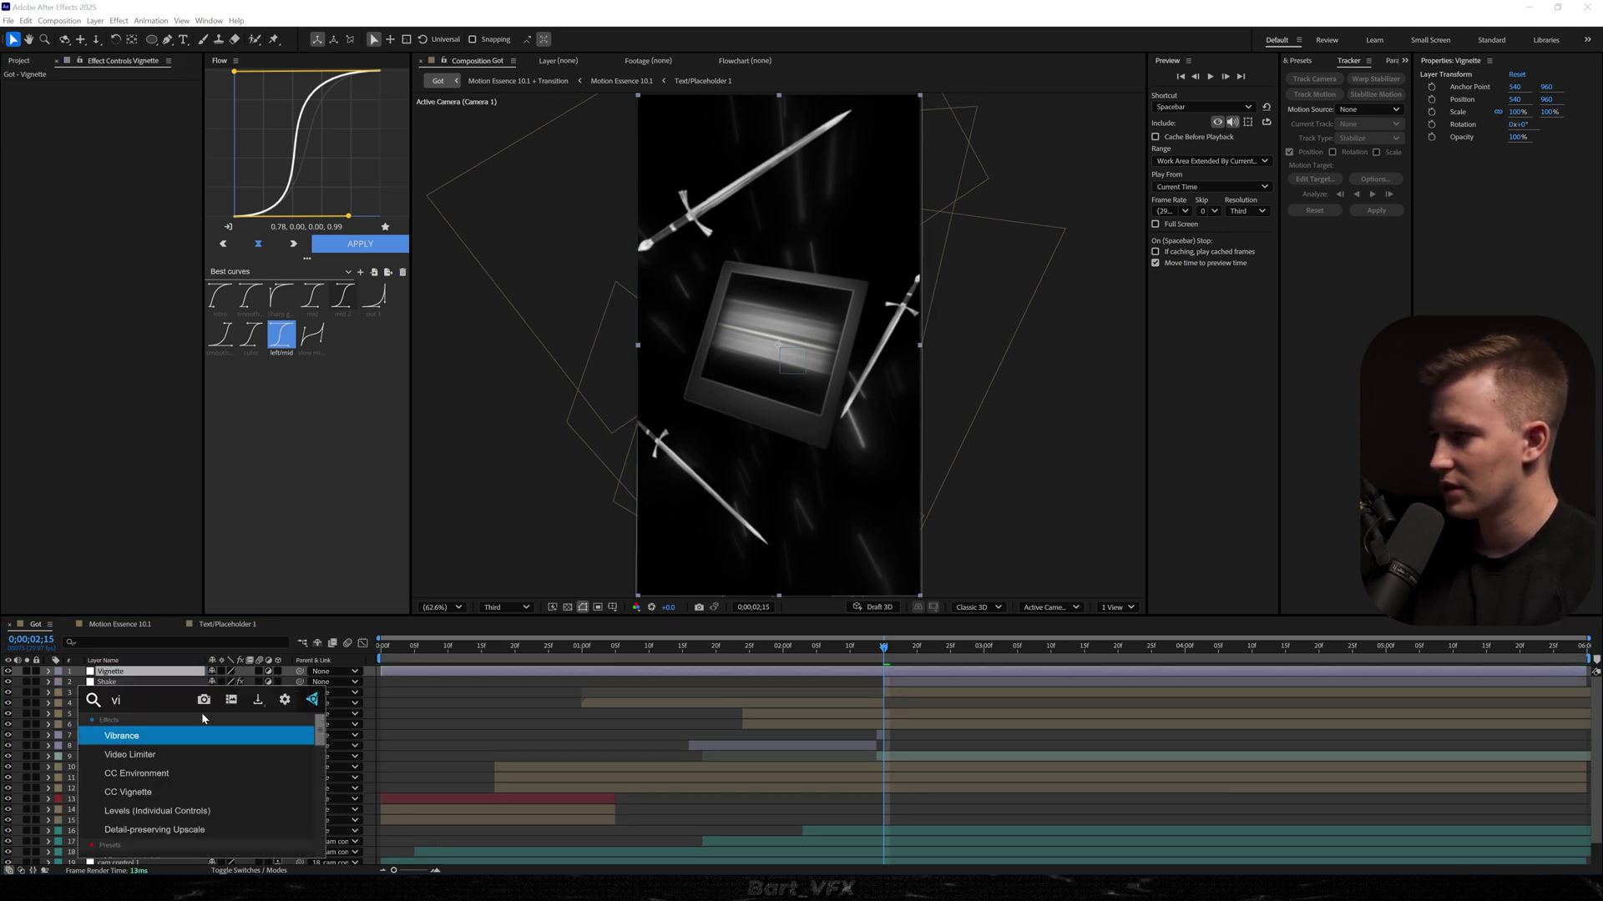
pyautogui.press('Return')
pyautogui.moveTo(154, 93); pyautogui.dragTo(191, 94)
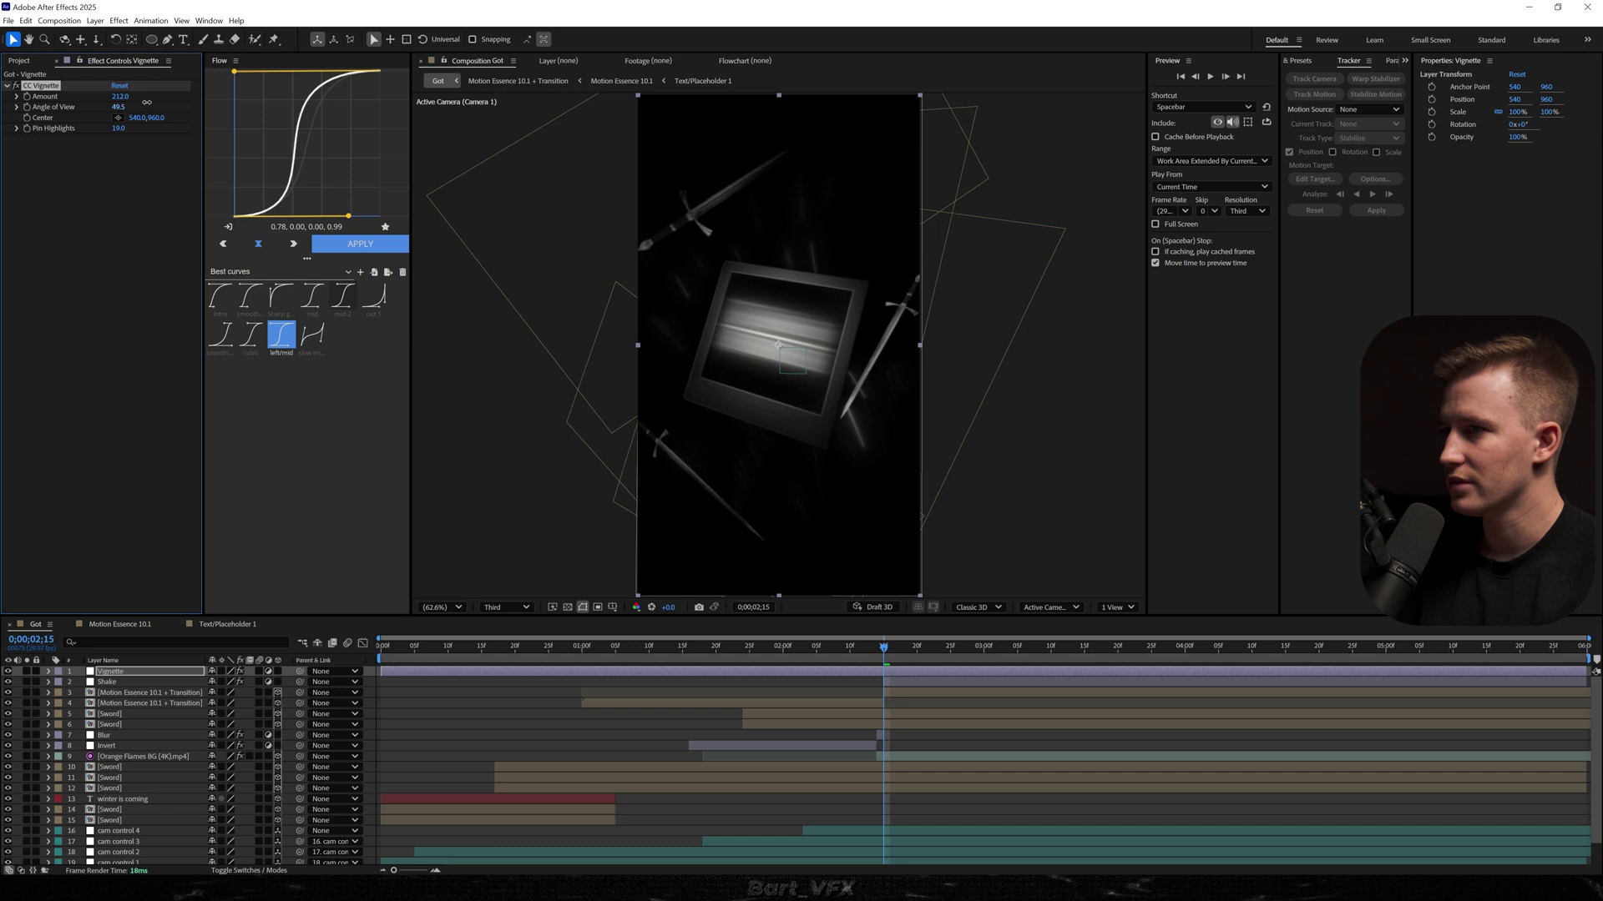
# - Trim the Vignette layer to start at 0;00;02;15 and preview the Got composition
pyautogui.click(905, 672)
pyautogui.hotkey('alt', '[')
pyautogui.moveTo(891, 646); pyautogui.dragTo(823, 650)
pyautogui.press('space')
pyautogui.press('space')
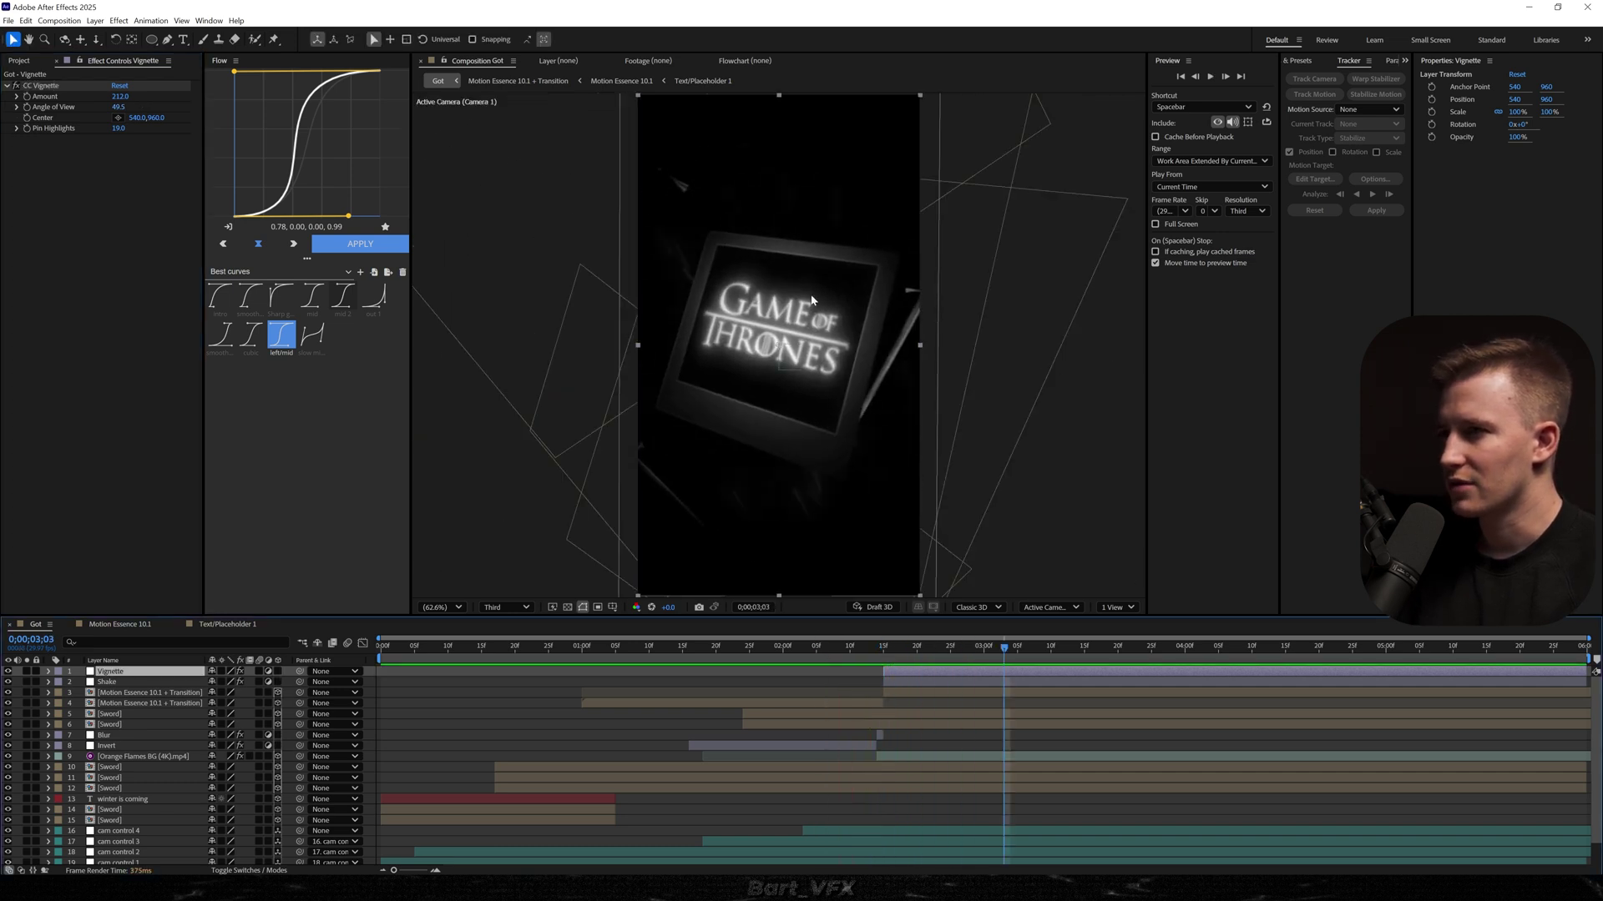
pyautogui.click(469, 779)
pyautogui.press('Home')
pyautogui.press('space')
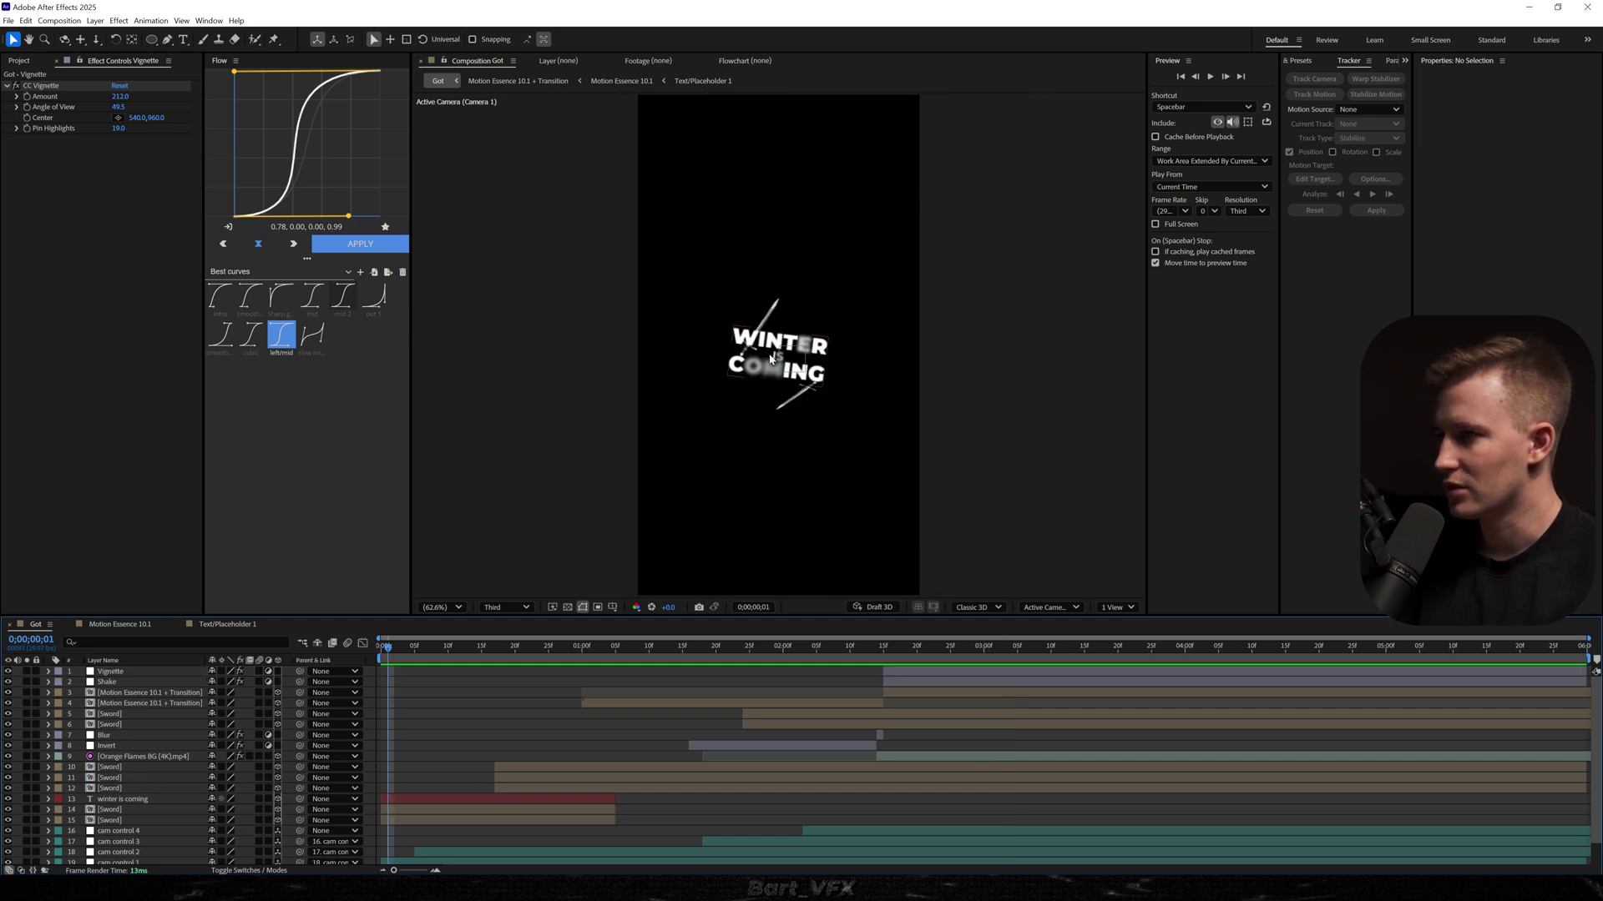
# - Apply the Shine effect to the "winter is coming" text layer, set its Colorize option to None, and preview it
pyautogui.click(752, 361)
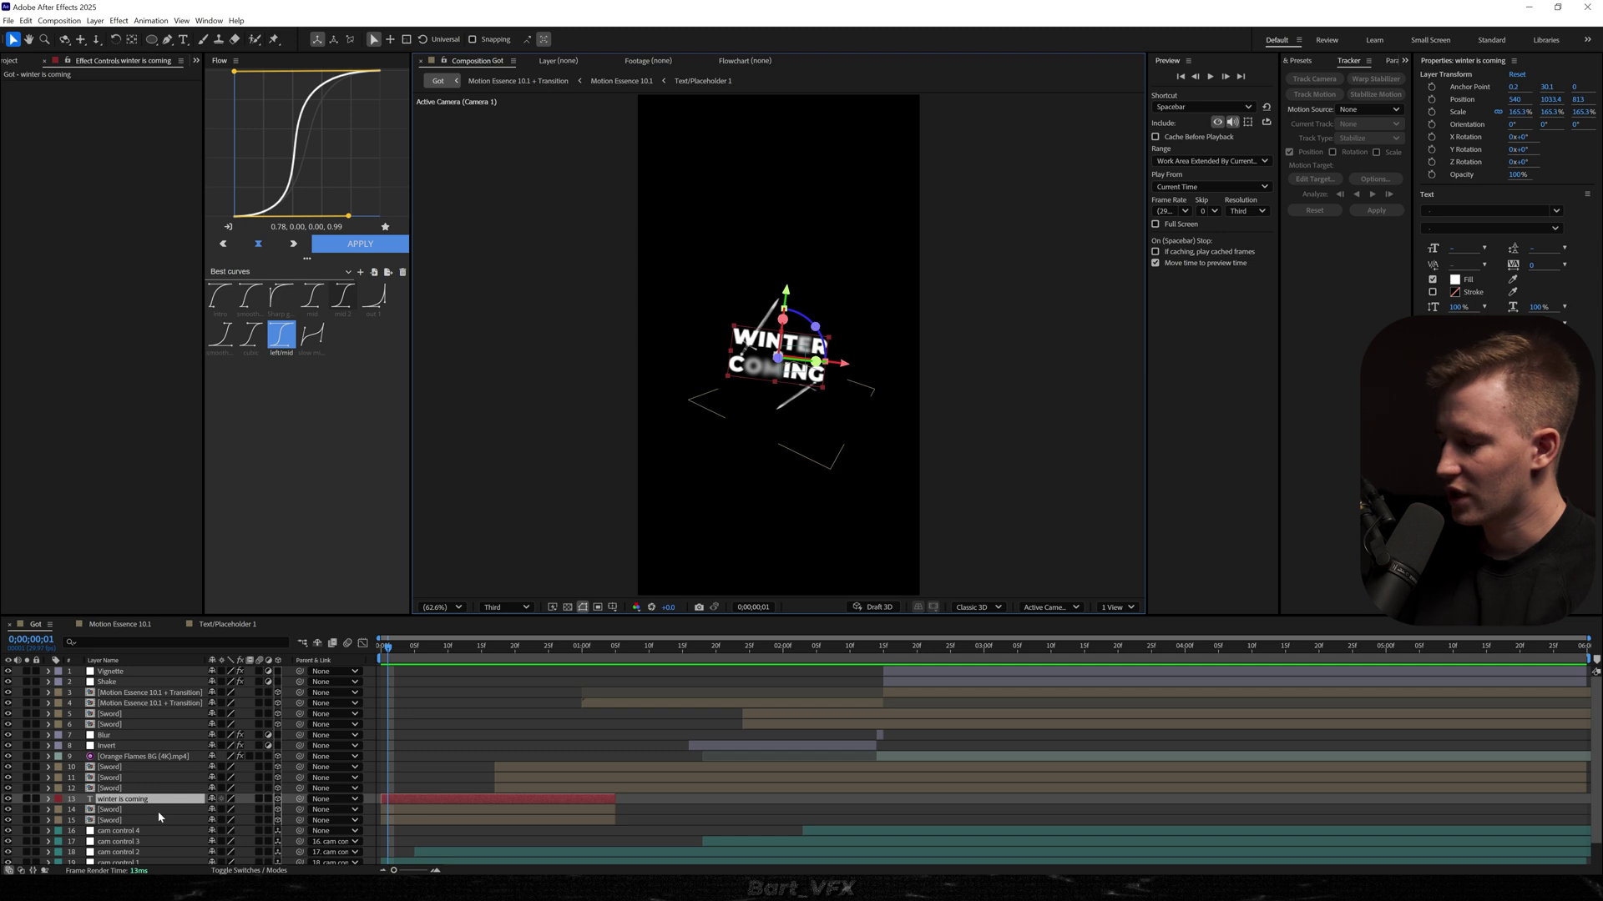
pyautogui.press('s')
pyautogui.hotkey('ctrl', 'space')
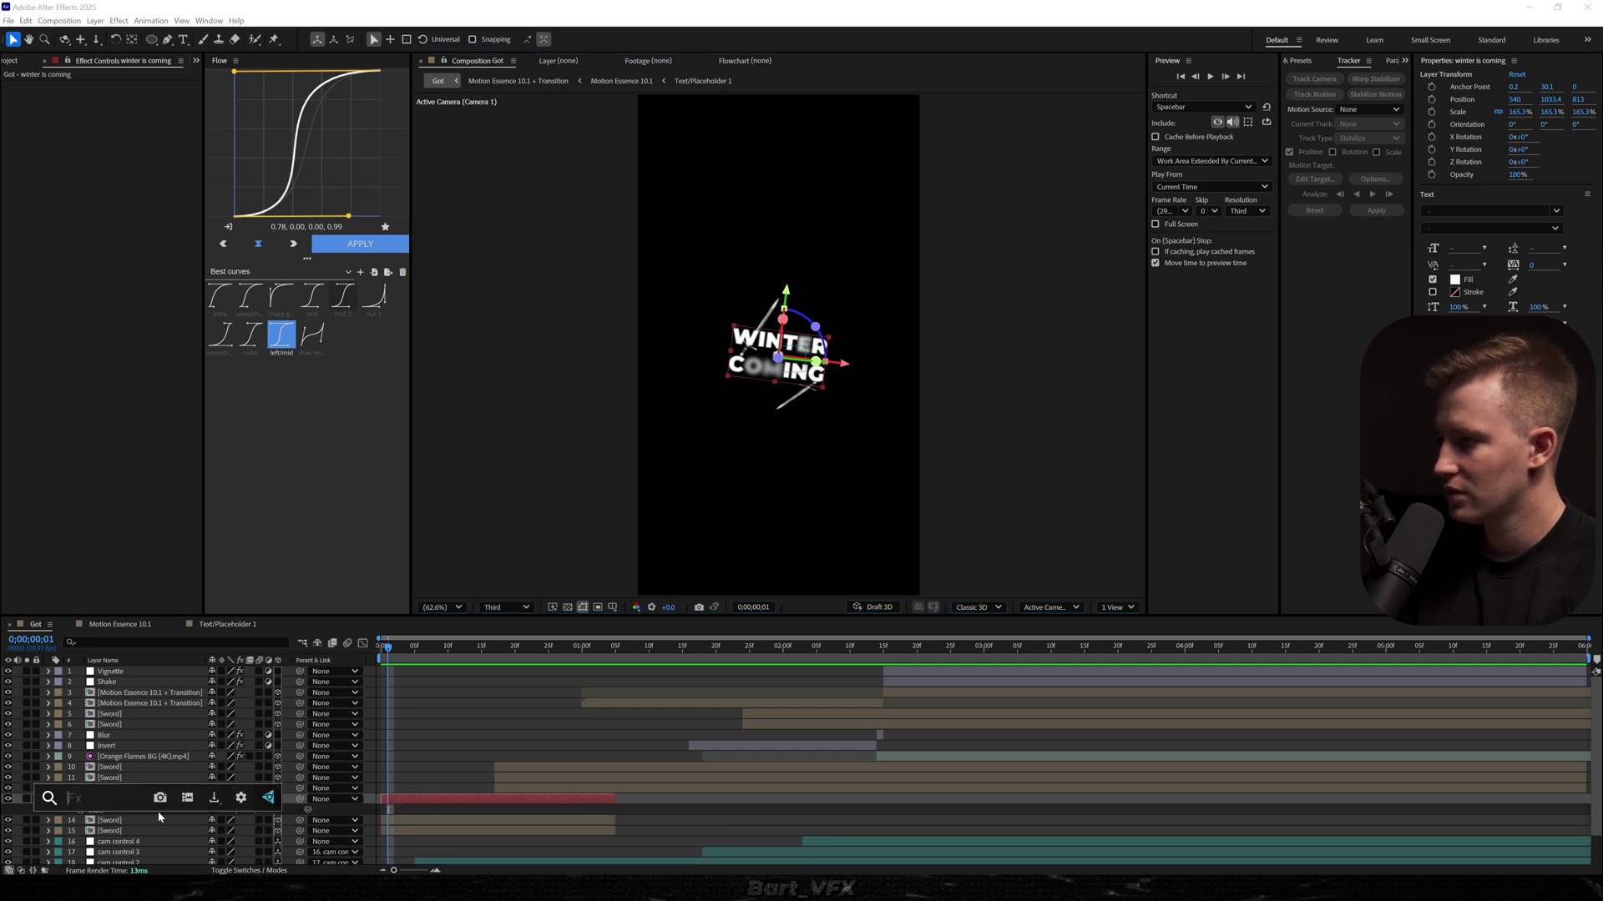
pyautogui.write('shine')
pyautogui.press('Return')
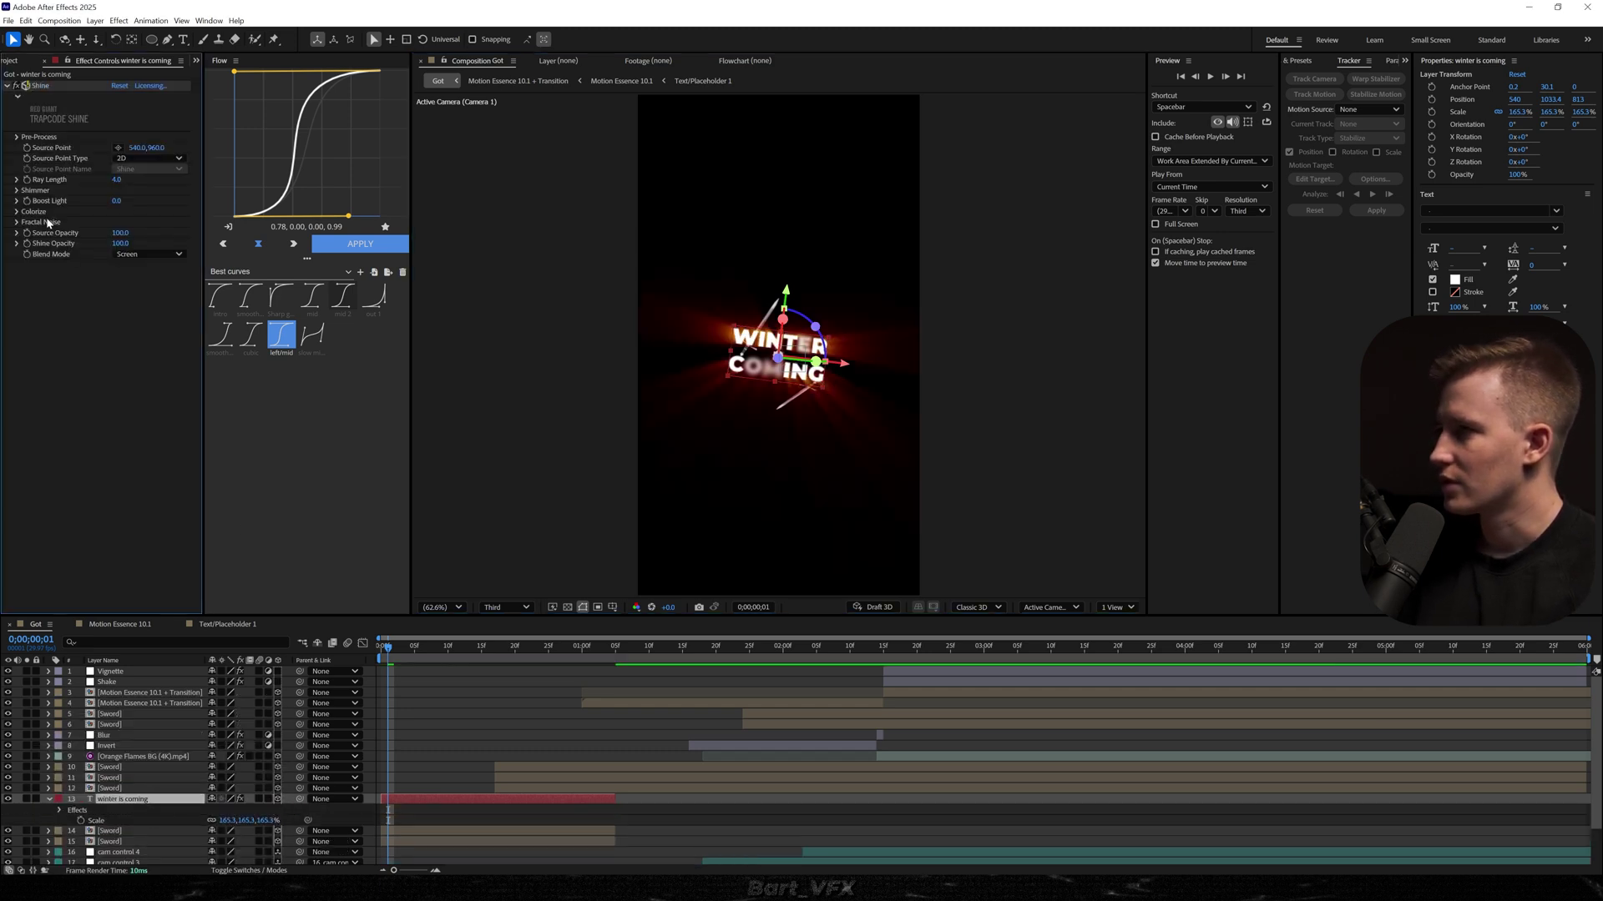
pyautogui.click(16, 211)
pyautogui.click(149, 222)
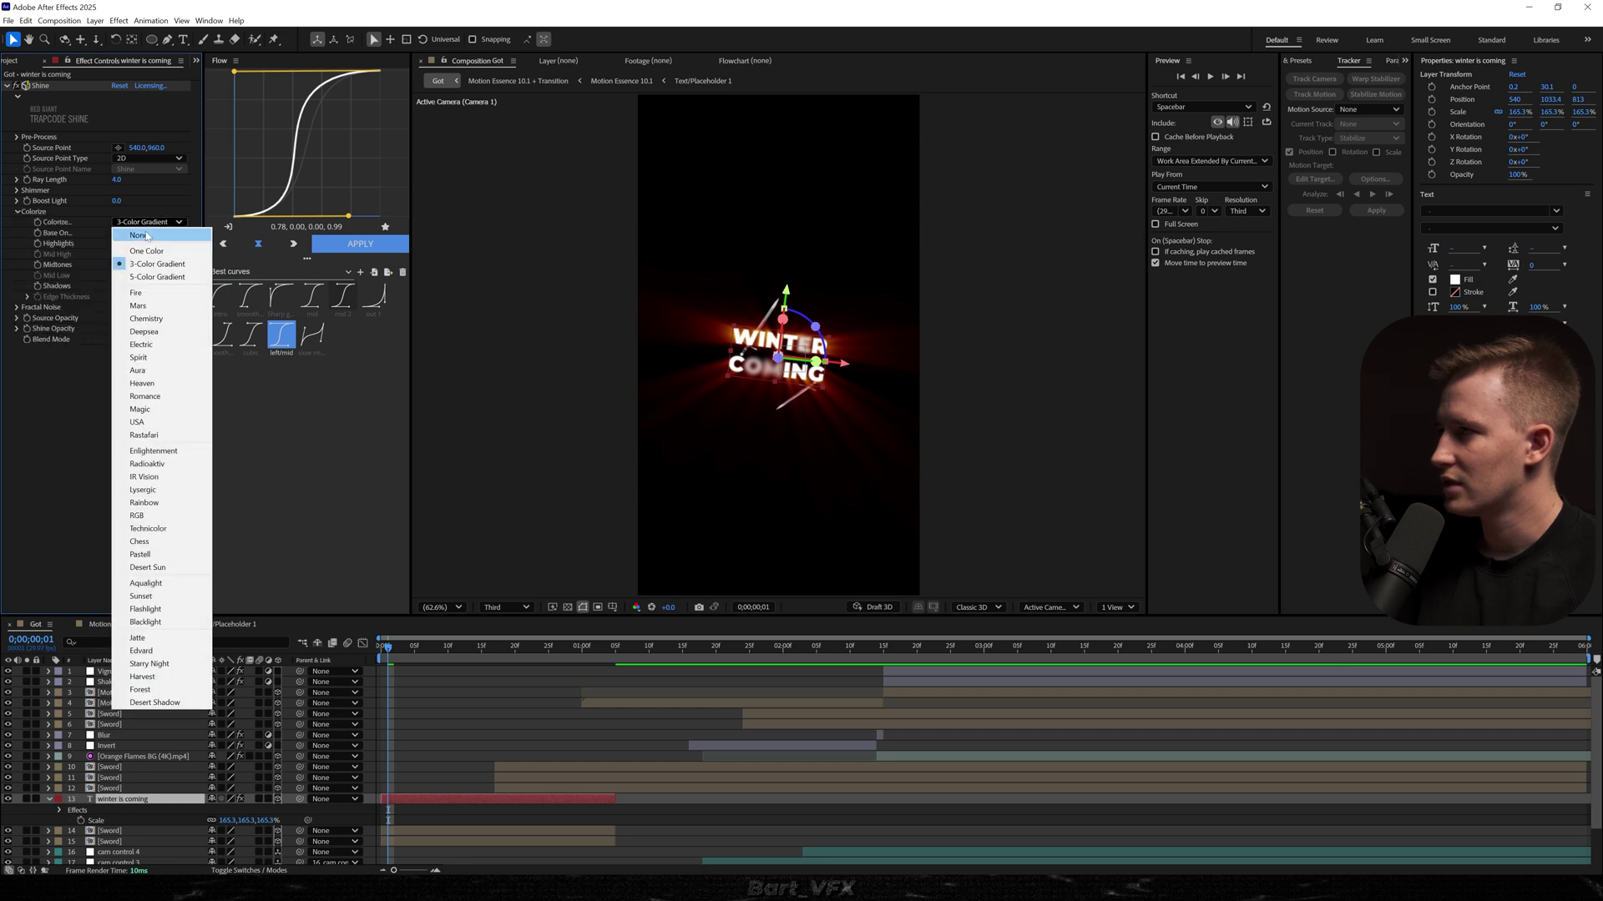
pyautogui.click(134, 234)
pyautogui.press('space')
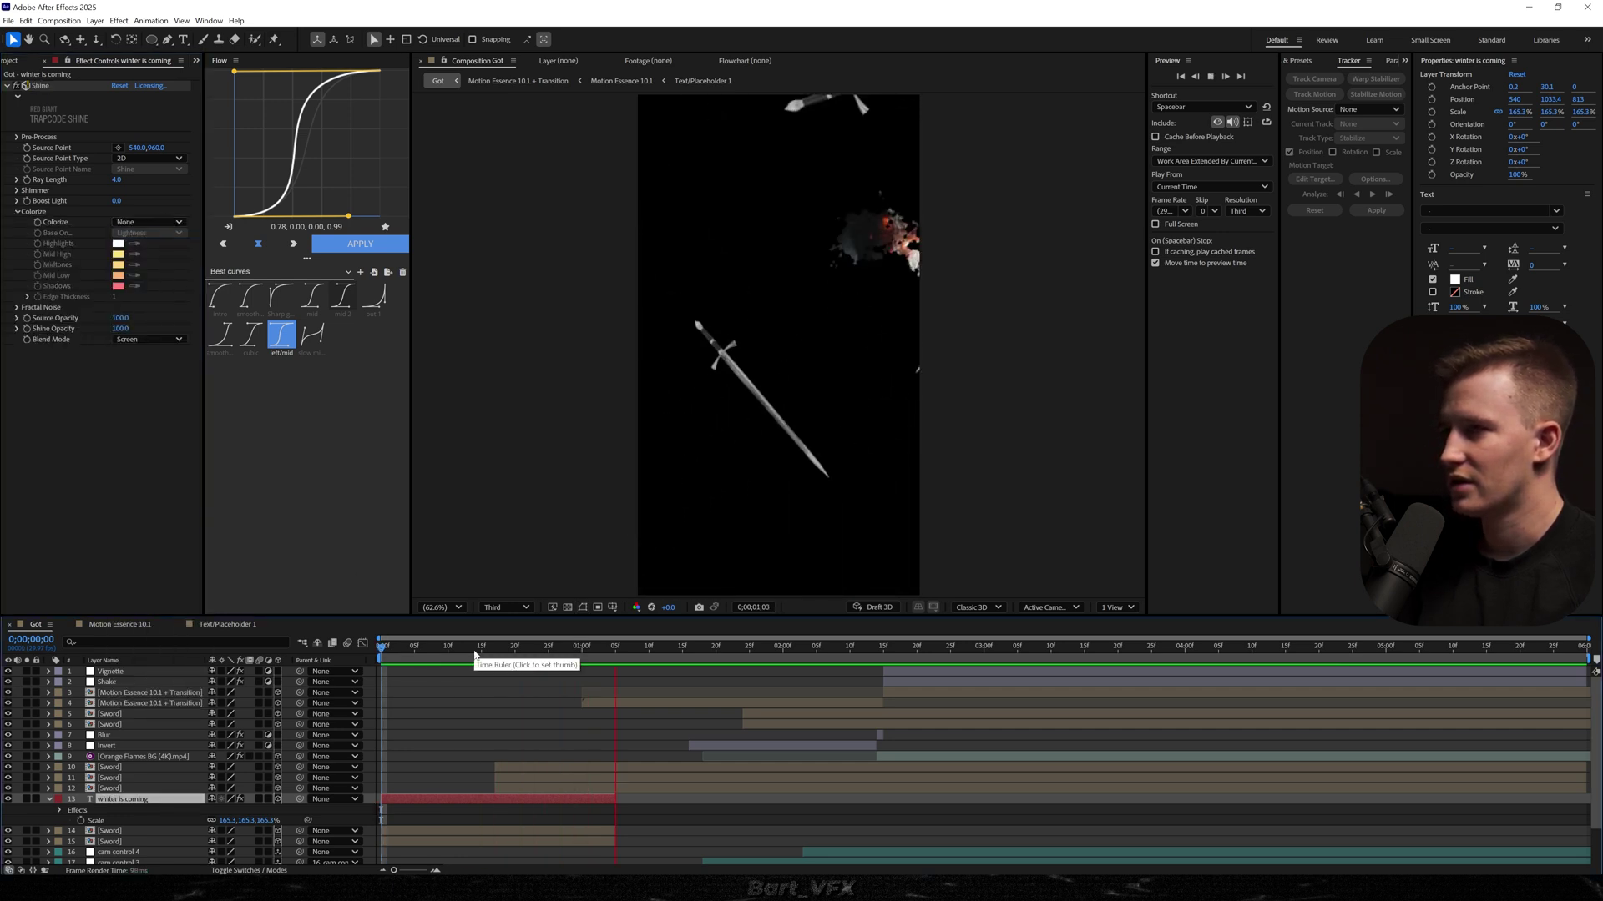
# - Keyframe Shine's Ray Length on the "winter is coming" layer at 0 on the first frame and 4 at 0;00;00;05
pyautogui.click(413, 645)
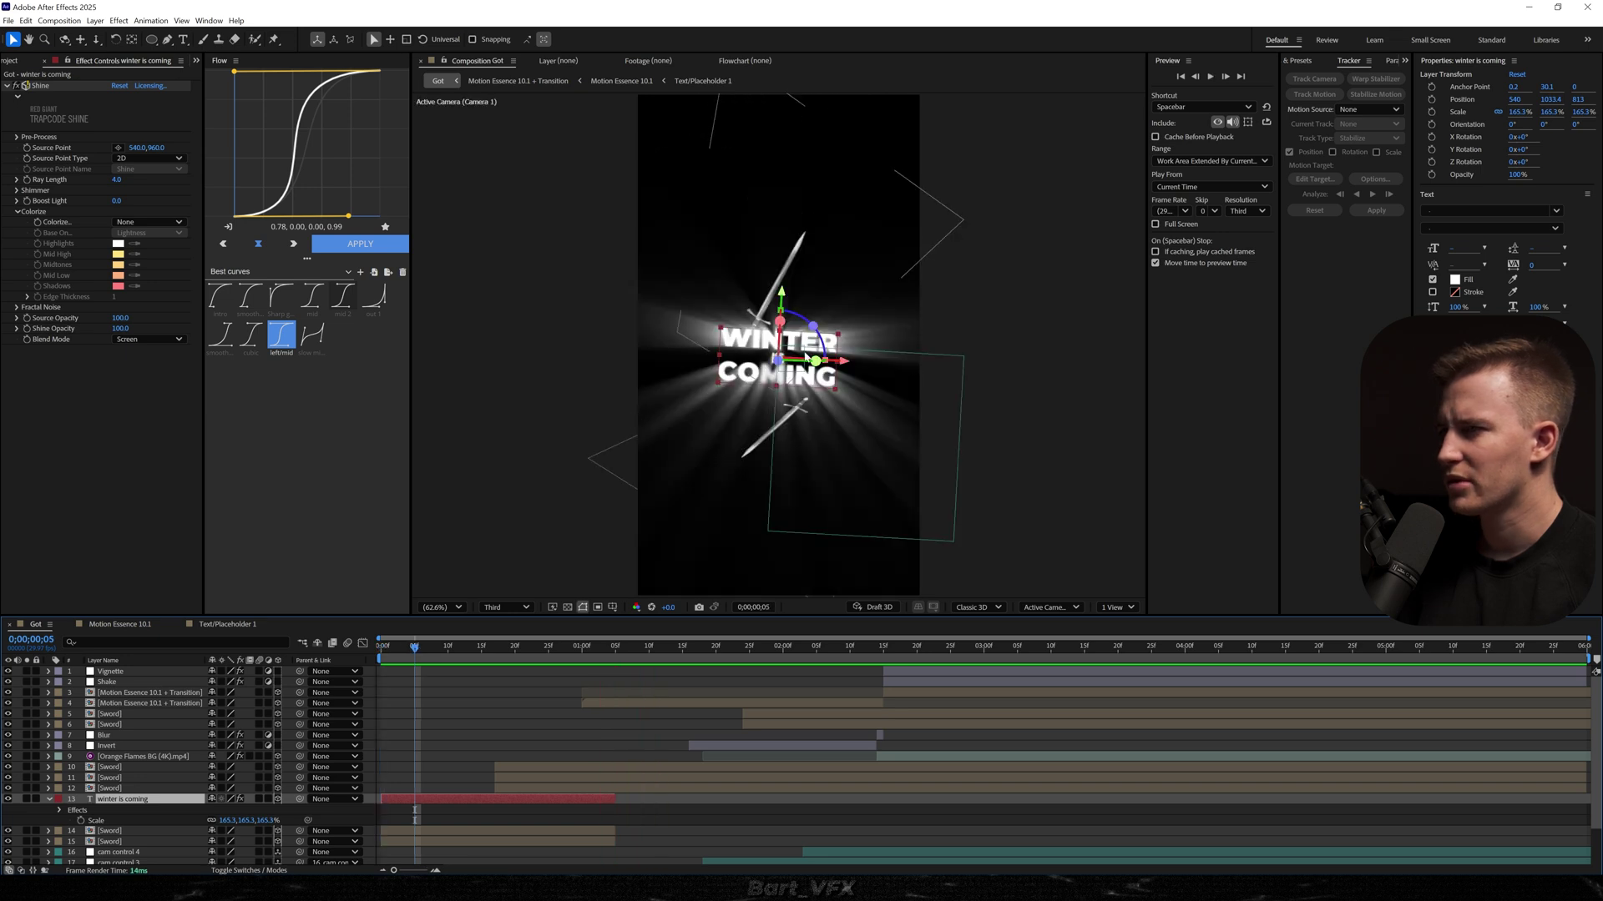
pyautogui.click(28, 179)
pyautogui.press('Home')
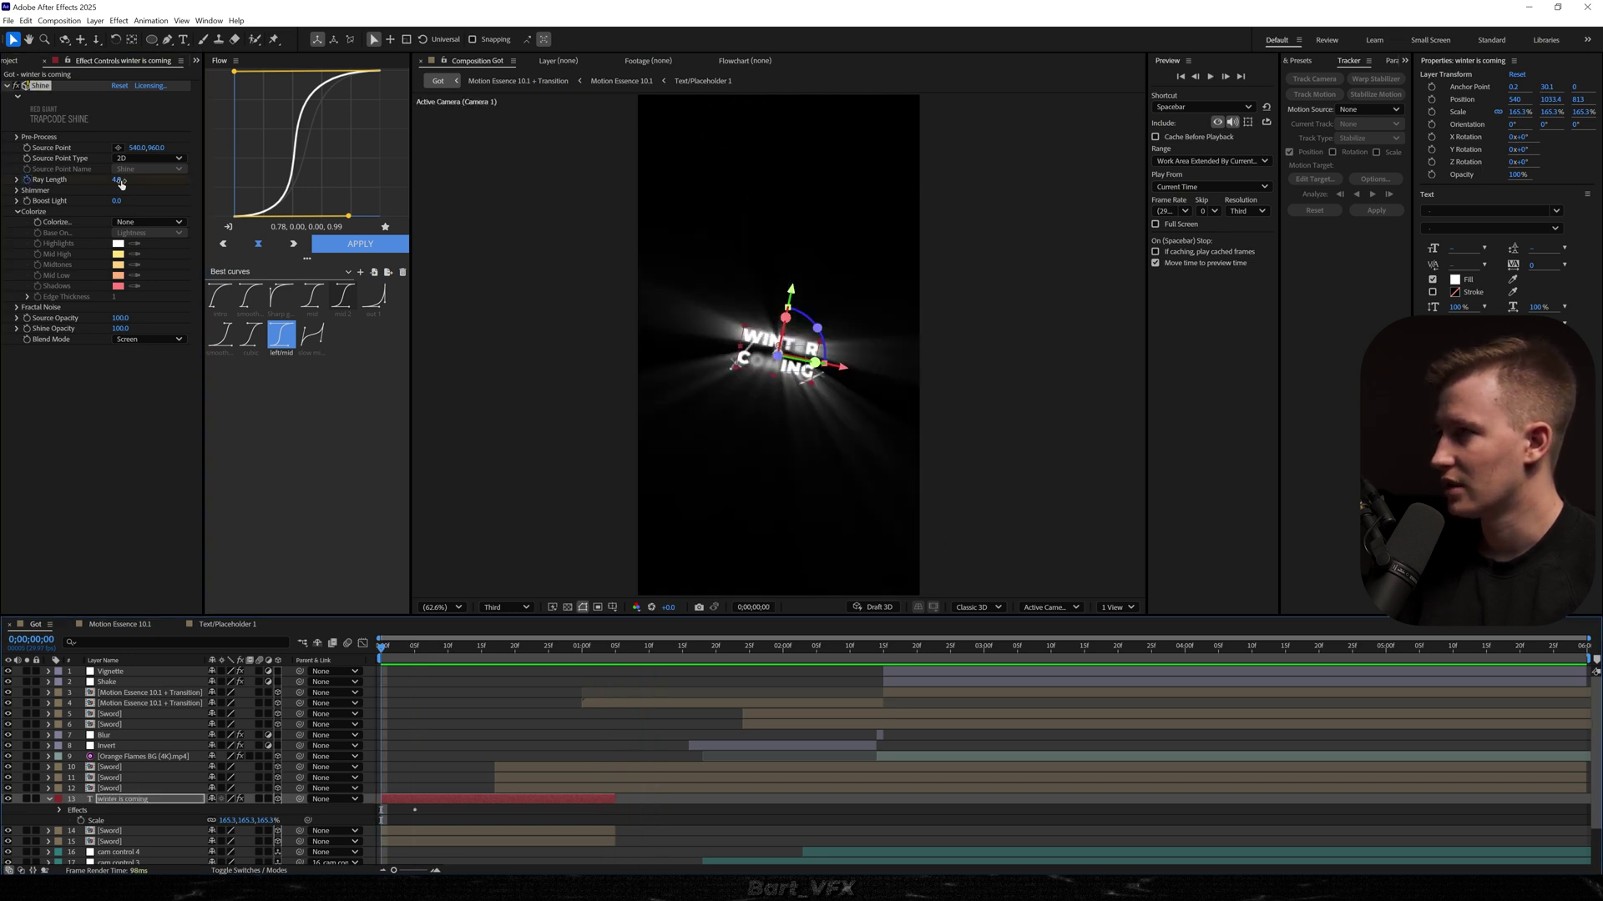
pyautogui.moveTo(121, 183); pyautogui.dragTo(79, 180)
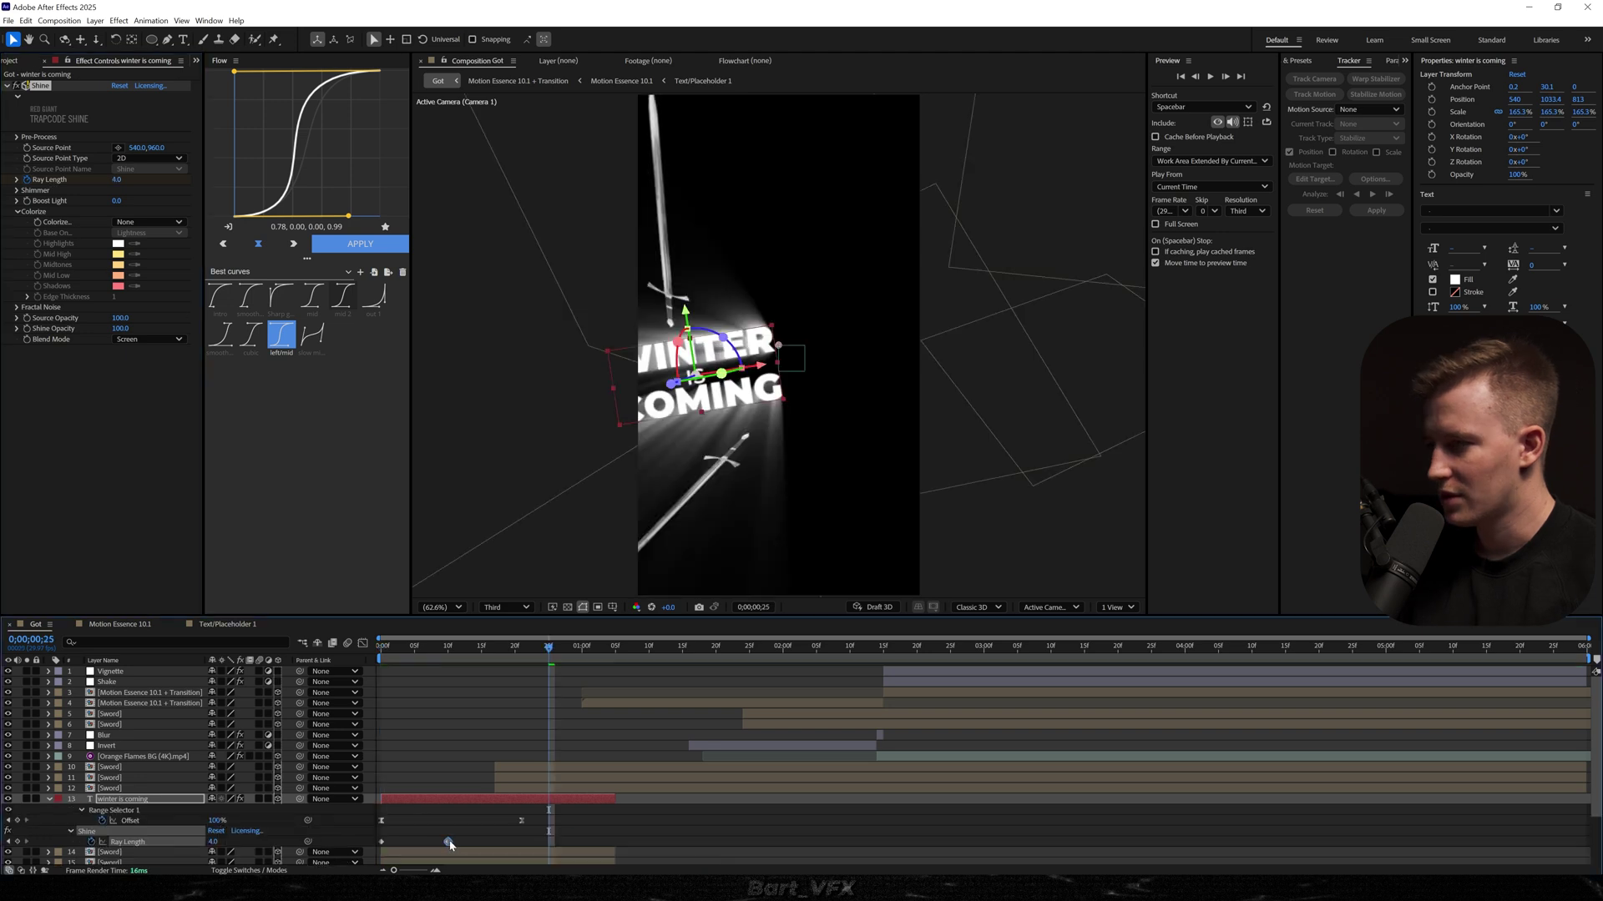
# - Ease both Ray Length keyframes with the intro curve and stretch their spacing so the second sits at about 0;00;00;19
pyautogui.click(345, 845)
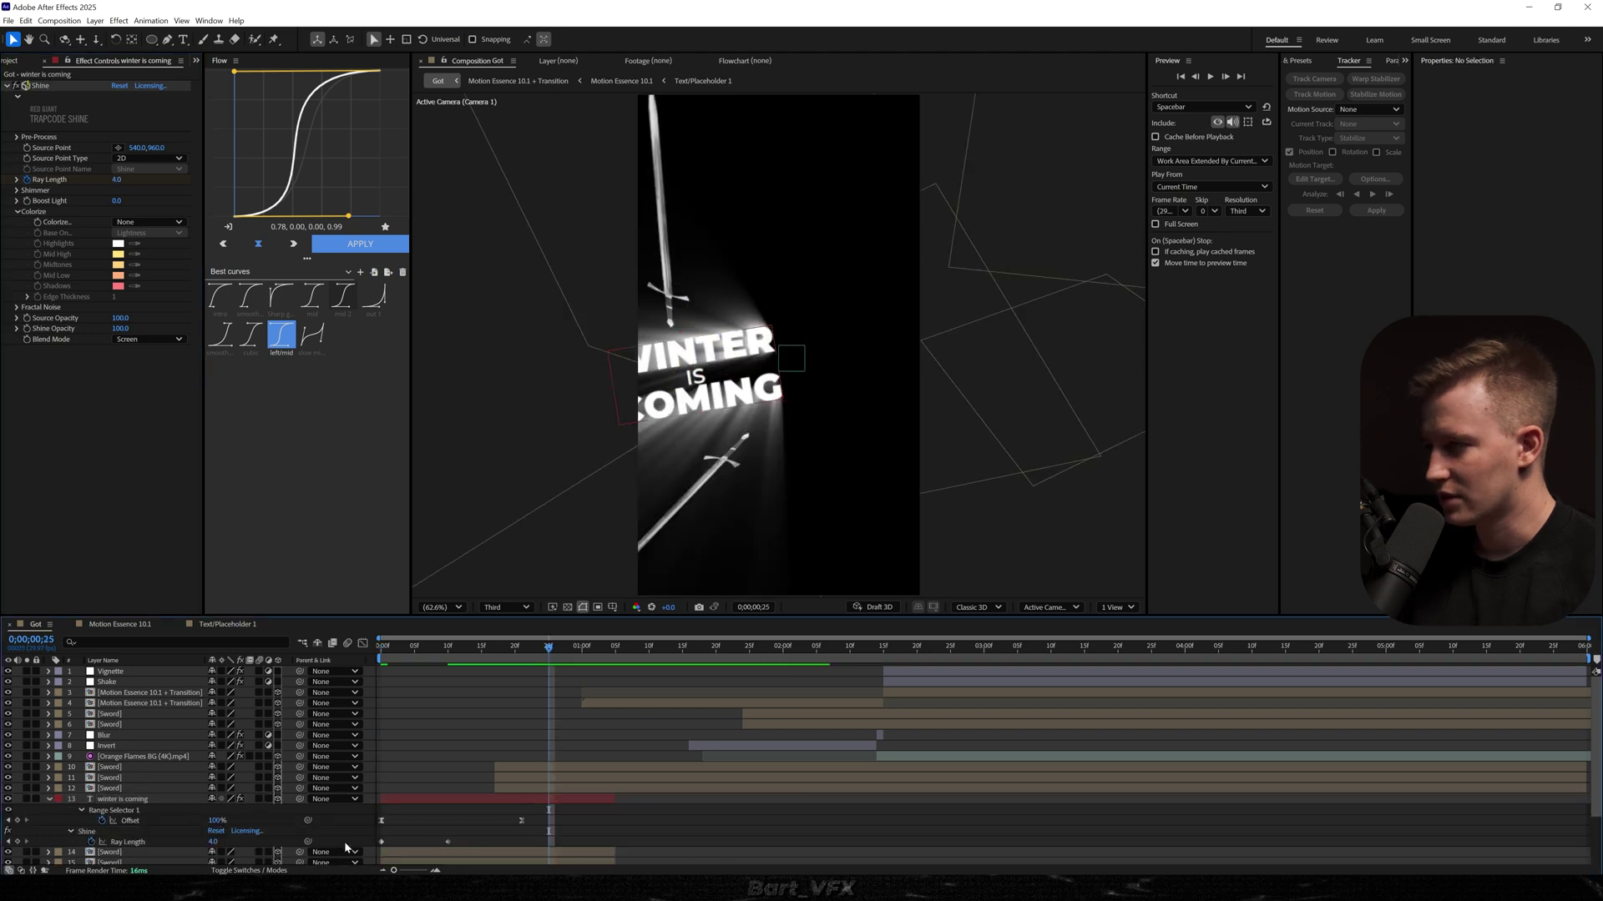
pyautogui.moveTo(474, 848); pyautogui.dragTo(374, 836)
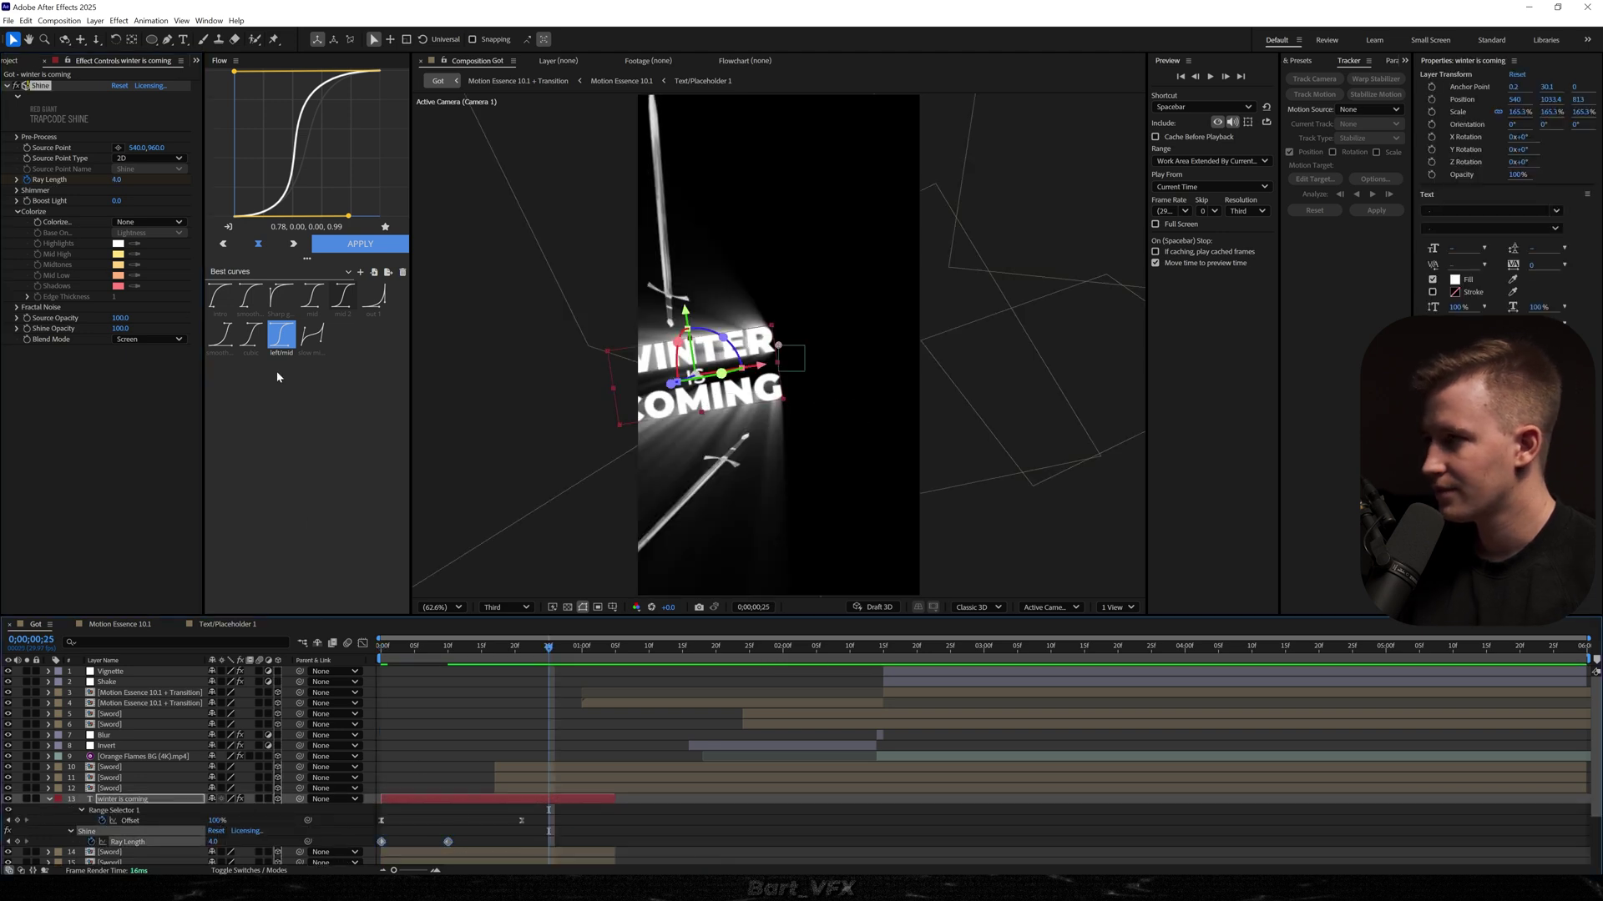
pyautogui.click(220, 296)
pyautogui.moveTo(454, 663); pyautogui.dragTo(359, 668)
pyautogui.press('space')
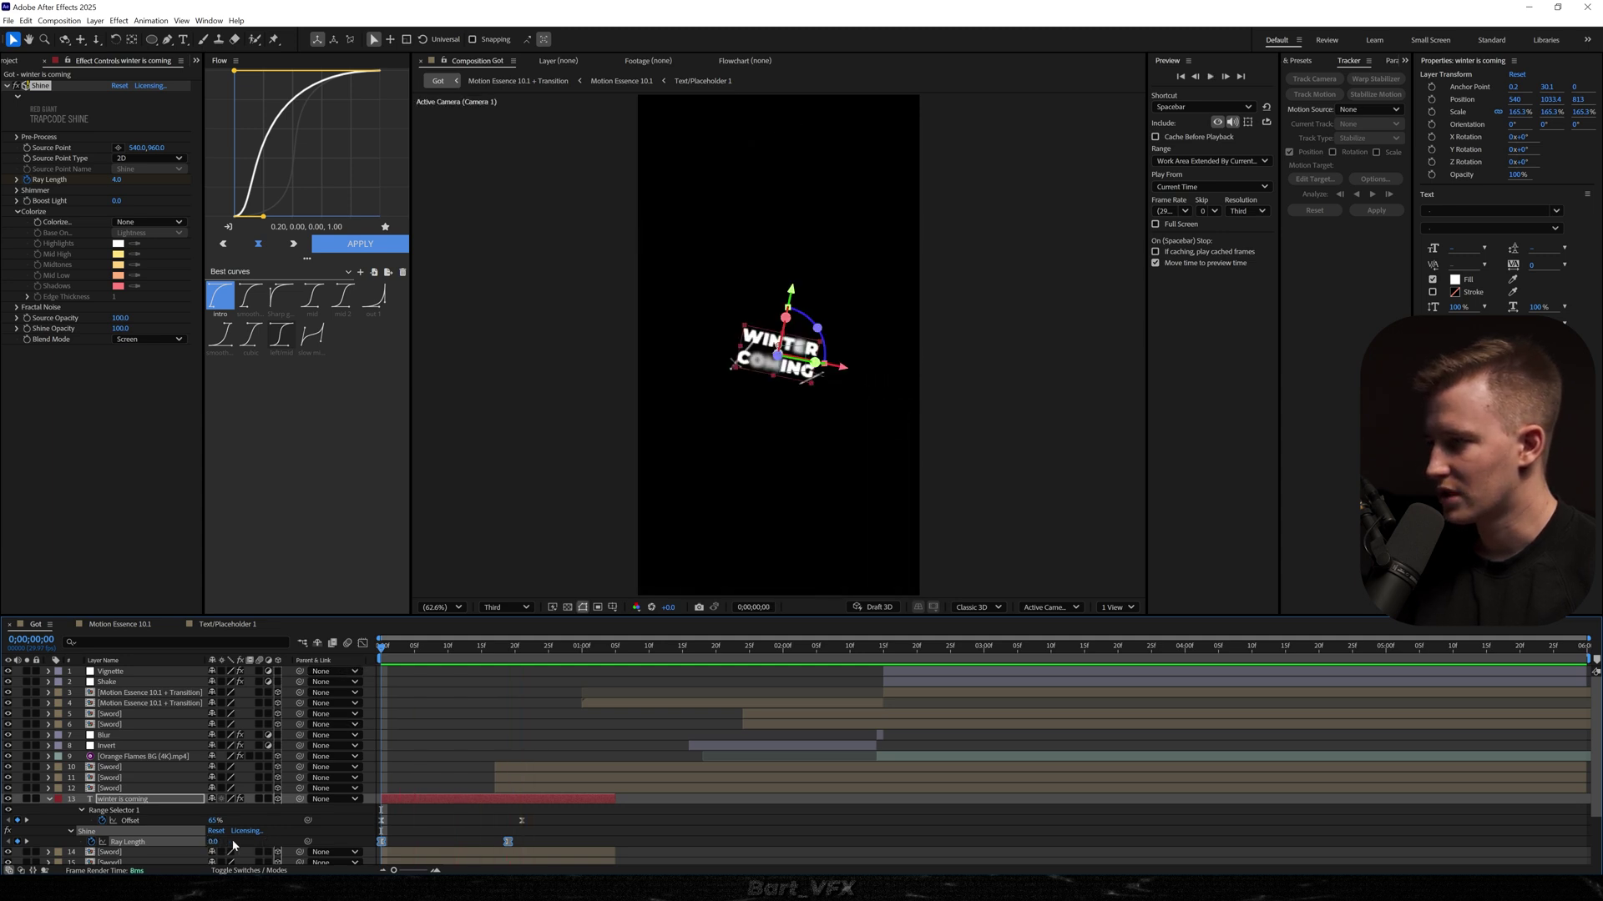
# - Set the Ray Length keyframe on the first frame to 2, preview the text shine, and collapse the layer's properties
pyautogui.click(232, 841)
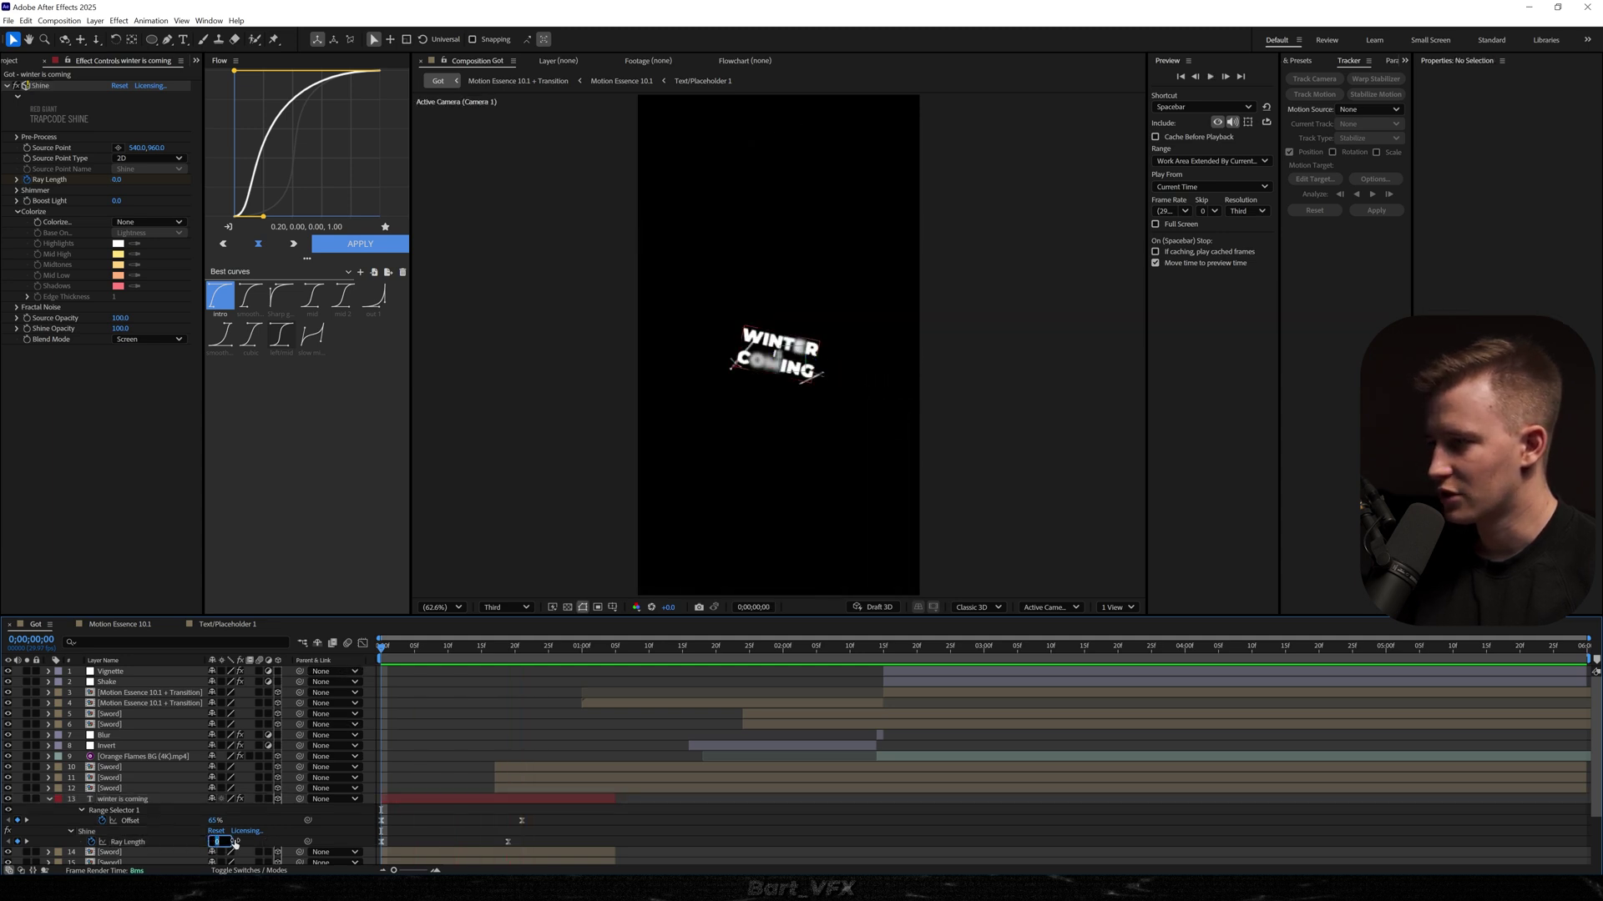
pyautogui.write('2')
pyautogui.press('Return')
pyautogui.press('space')
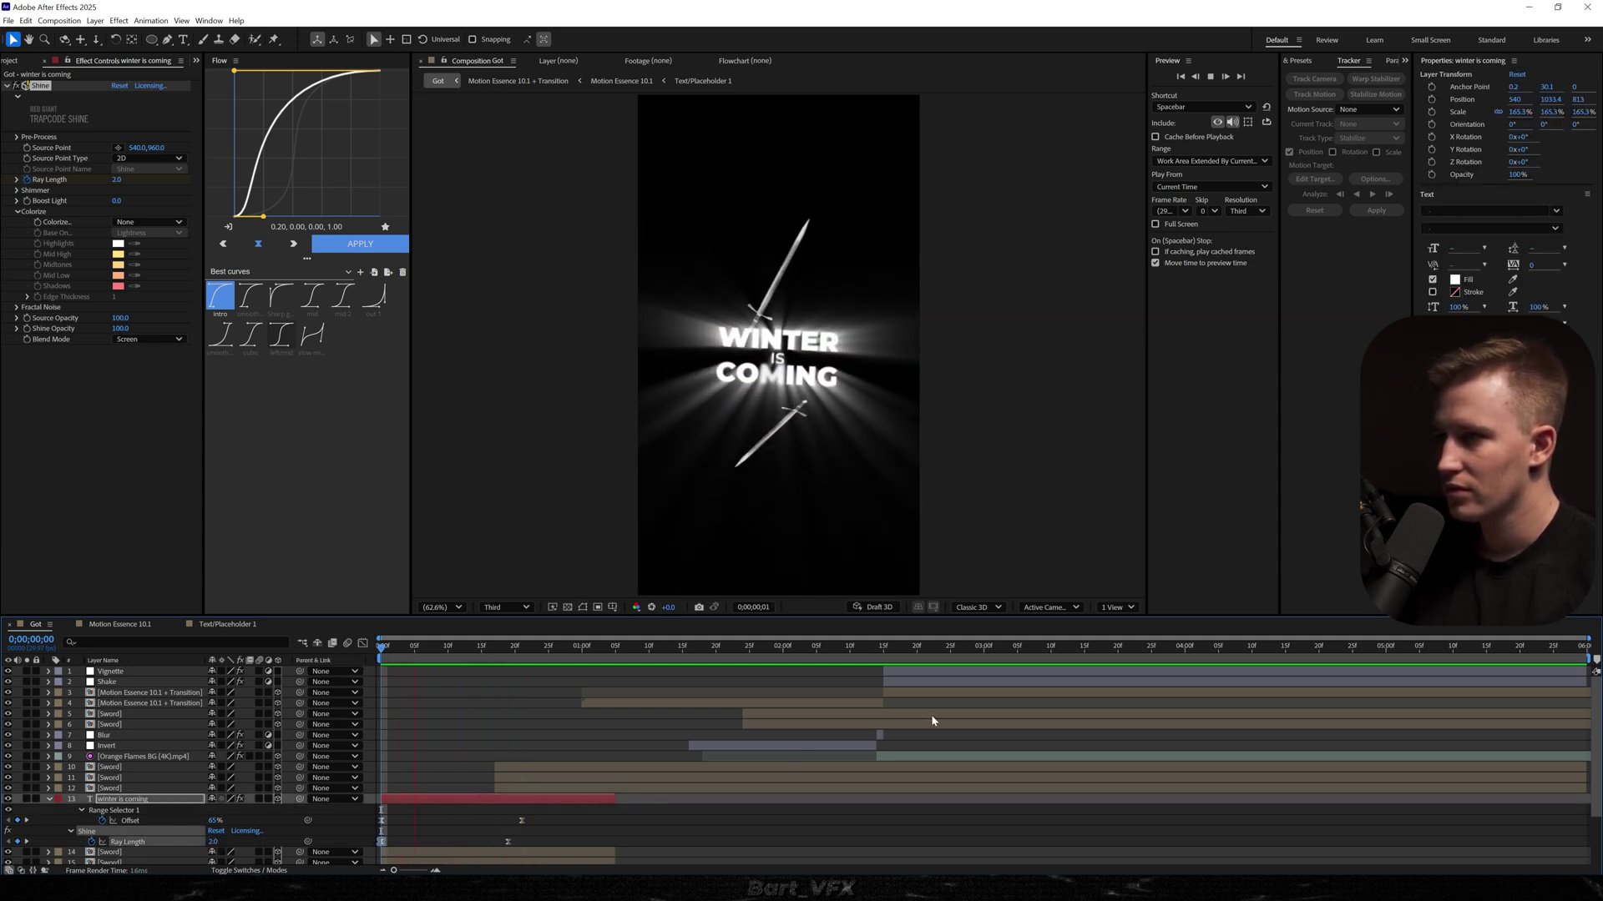
pyautogui.click(418, 702)
pyautogui.press('u')
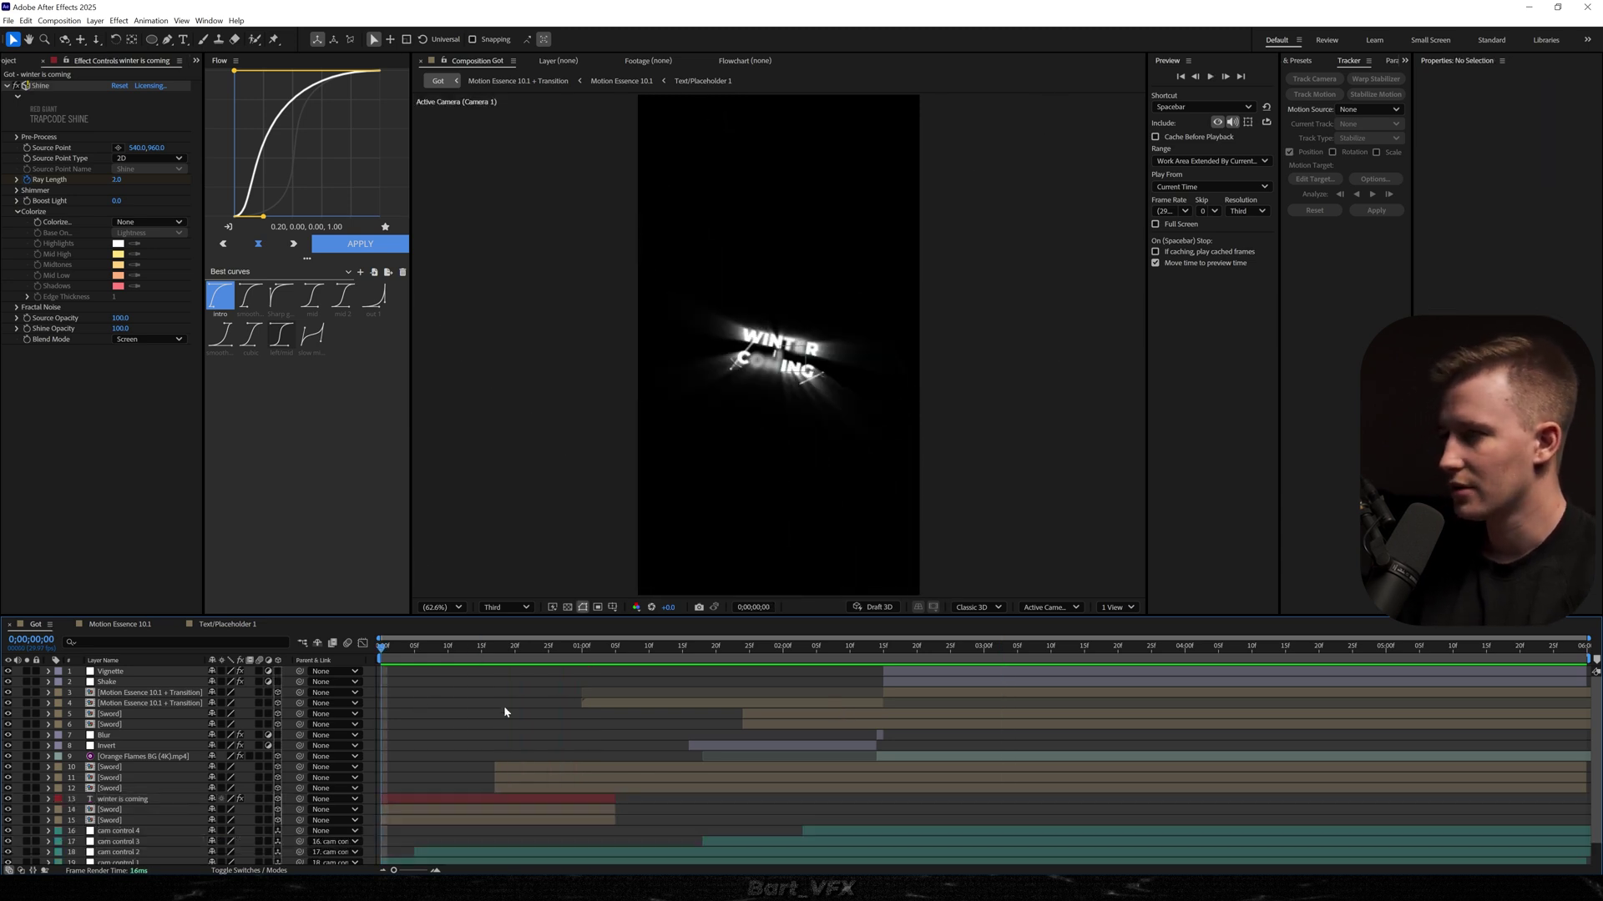
# - Add a black solid above all layers, name it "TV lines", and apply the effect found by searching for "3"
pyautogui.hotkey('ctrl', 'y')
pyautogui.press('Return')
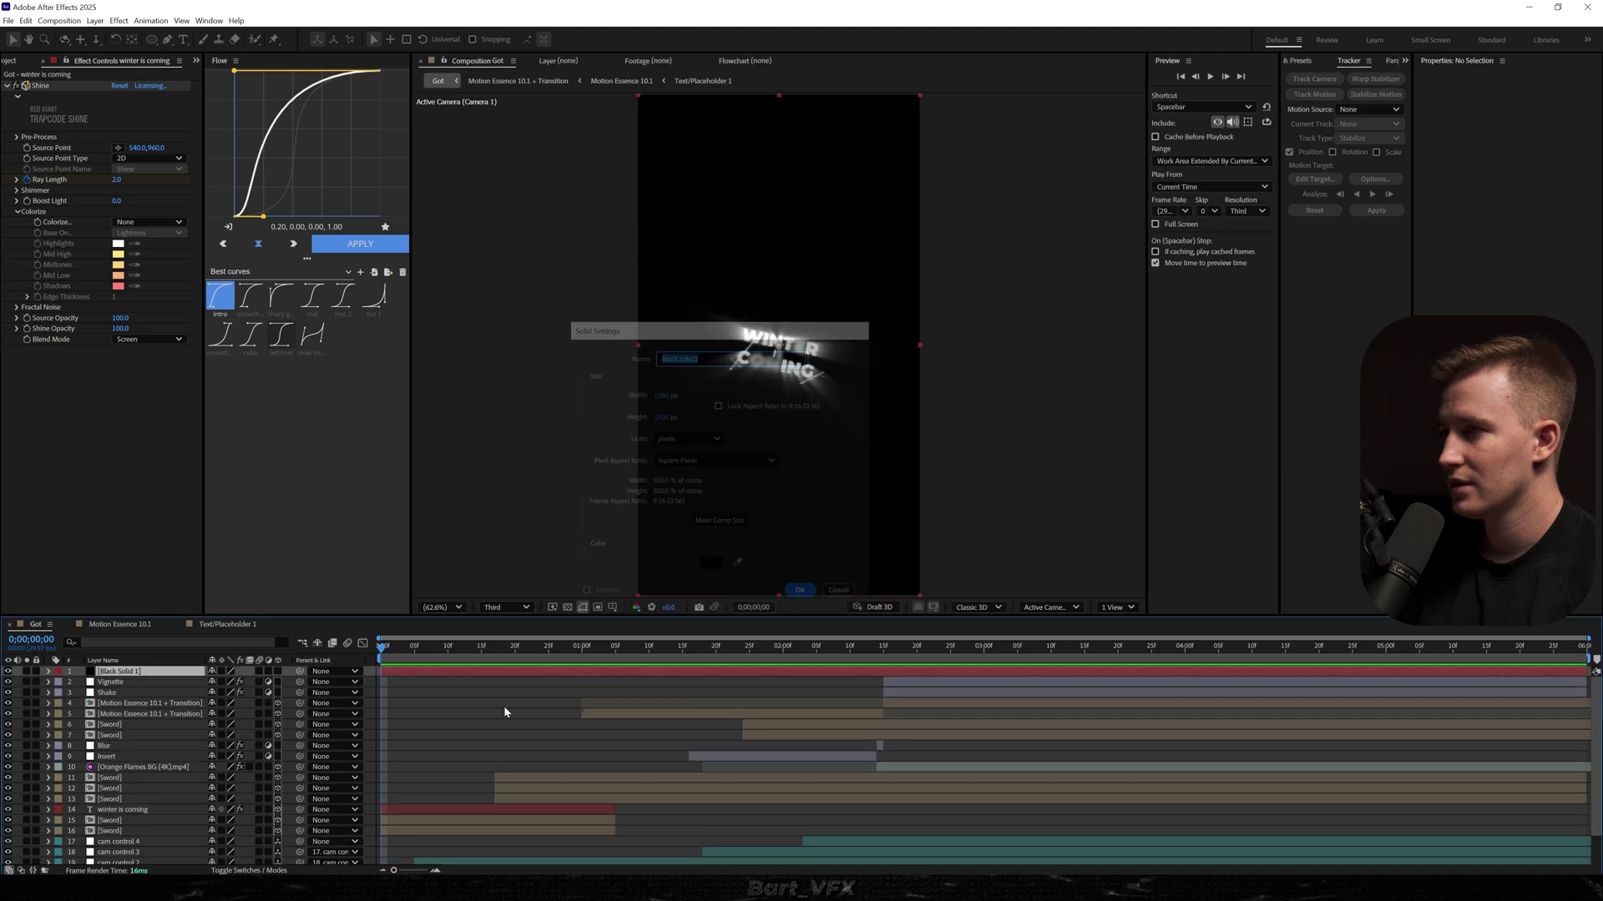
pyautogui.press('Return')
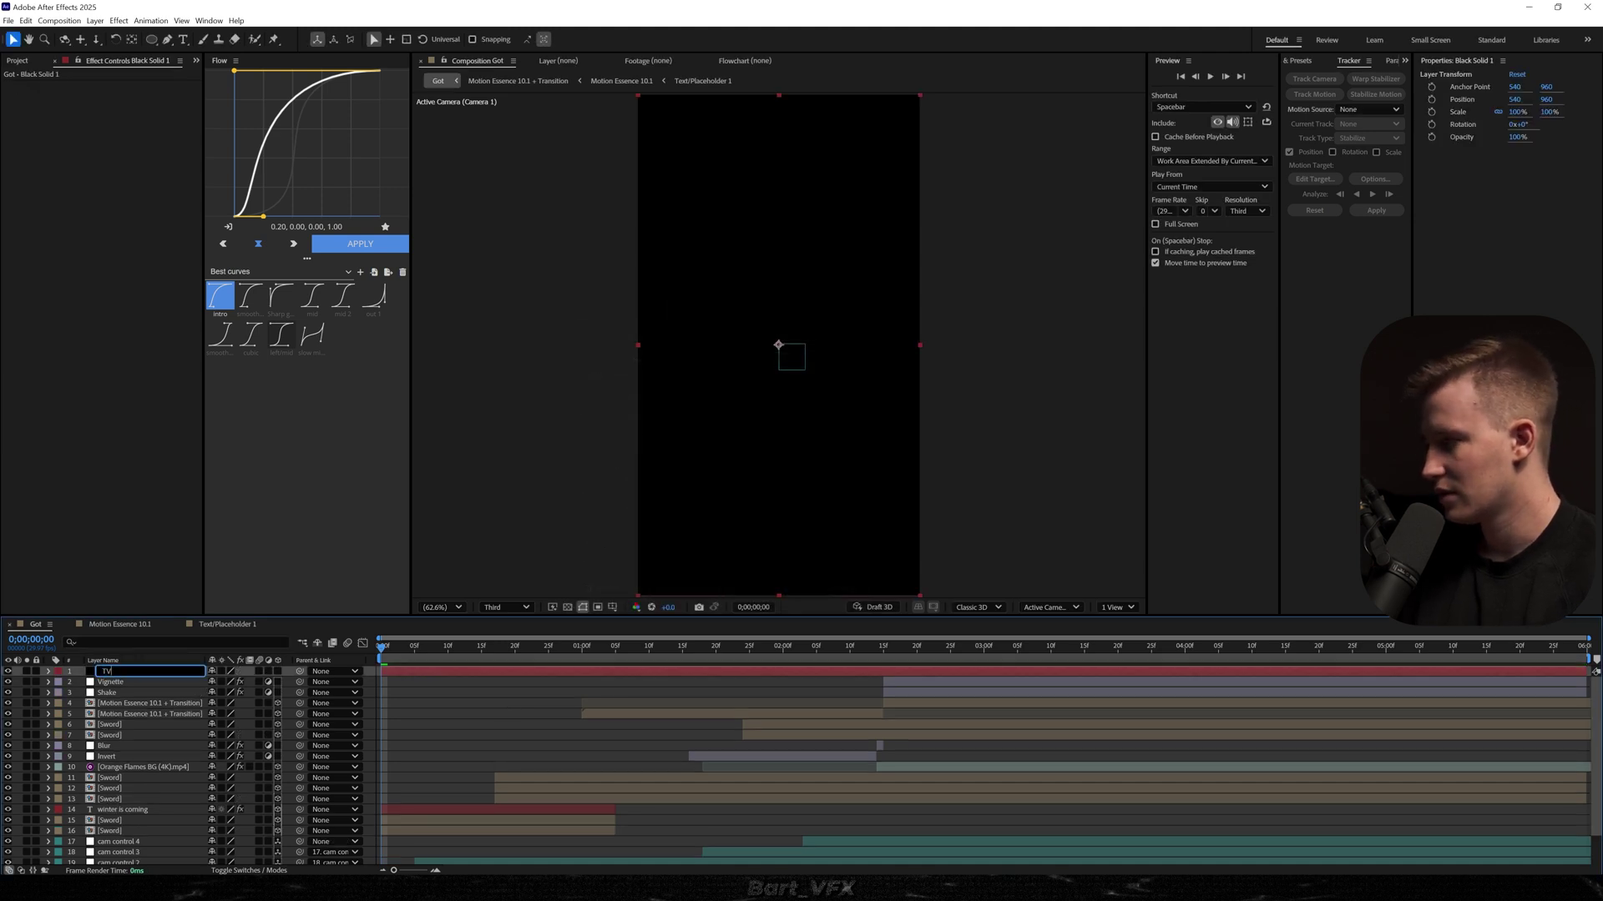
pyautogui.write('TV lines')
pyautogui.press('Return')
pyautogui.hotkey('ctrl', 'space')
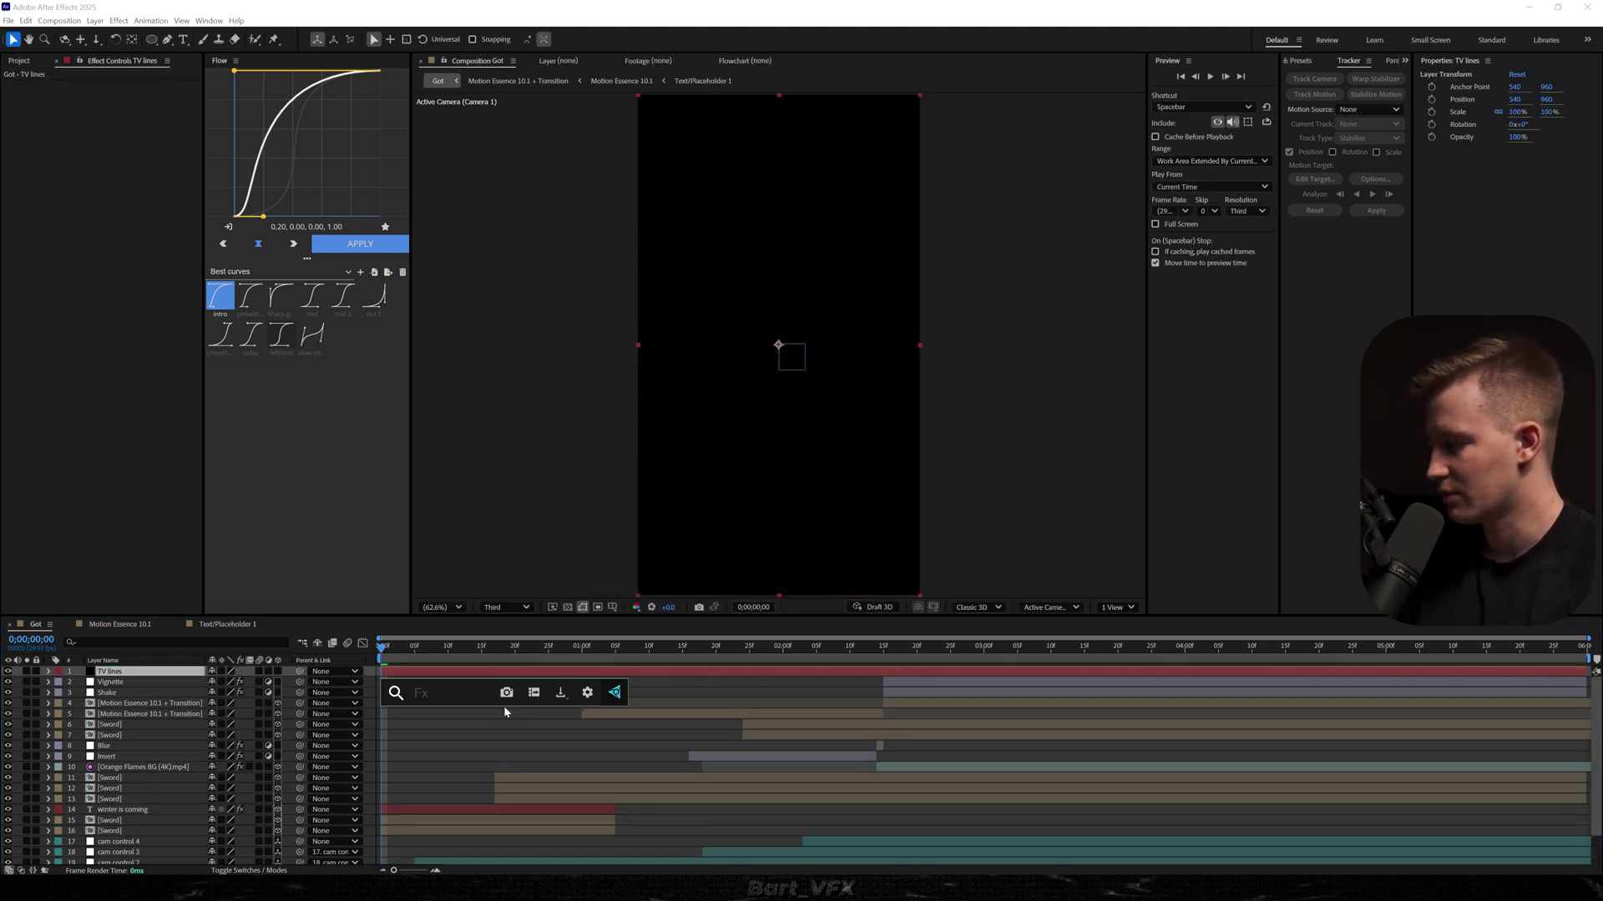
pyautogui.write('3')
pyautogui.press('Return')
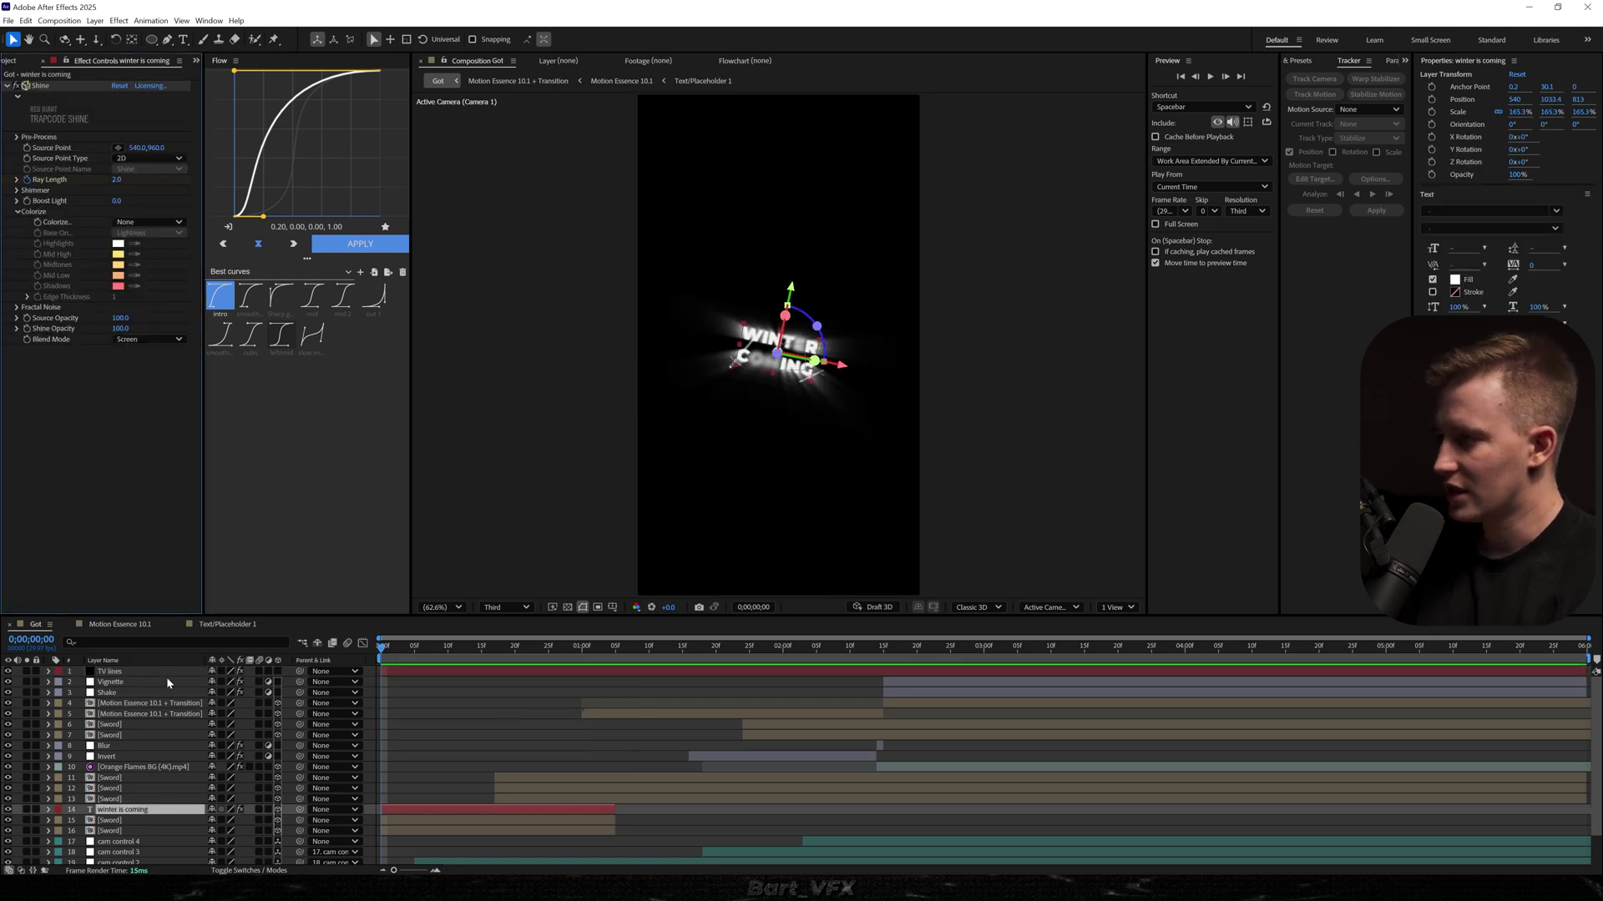
# - Add an adjustment layer at the top of the layer stack and name it "Posterize Time"
pyautogui.hotkey('ctrl', 'shift', 'a')
pyautogui.hotkey('ctrl', 'alt', 'y')
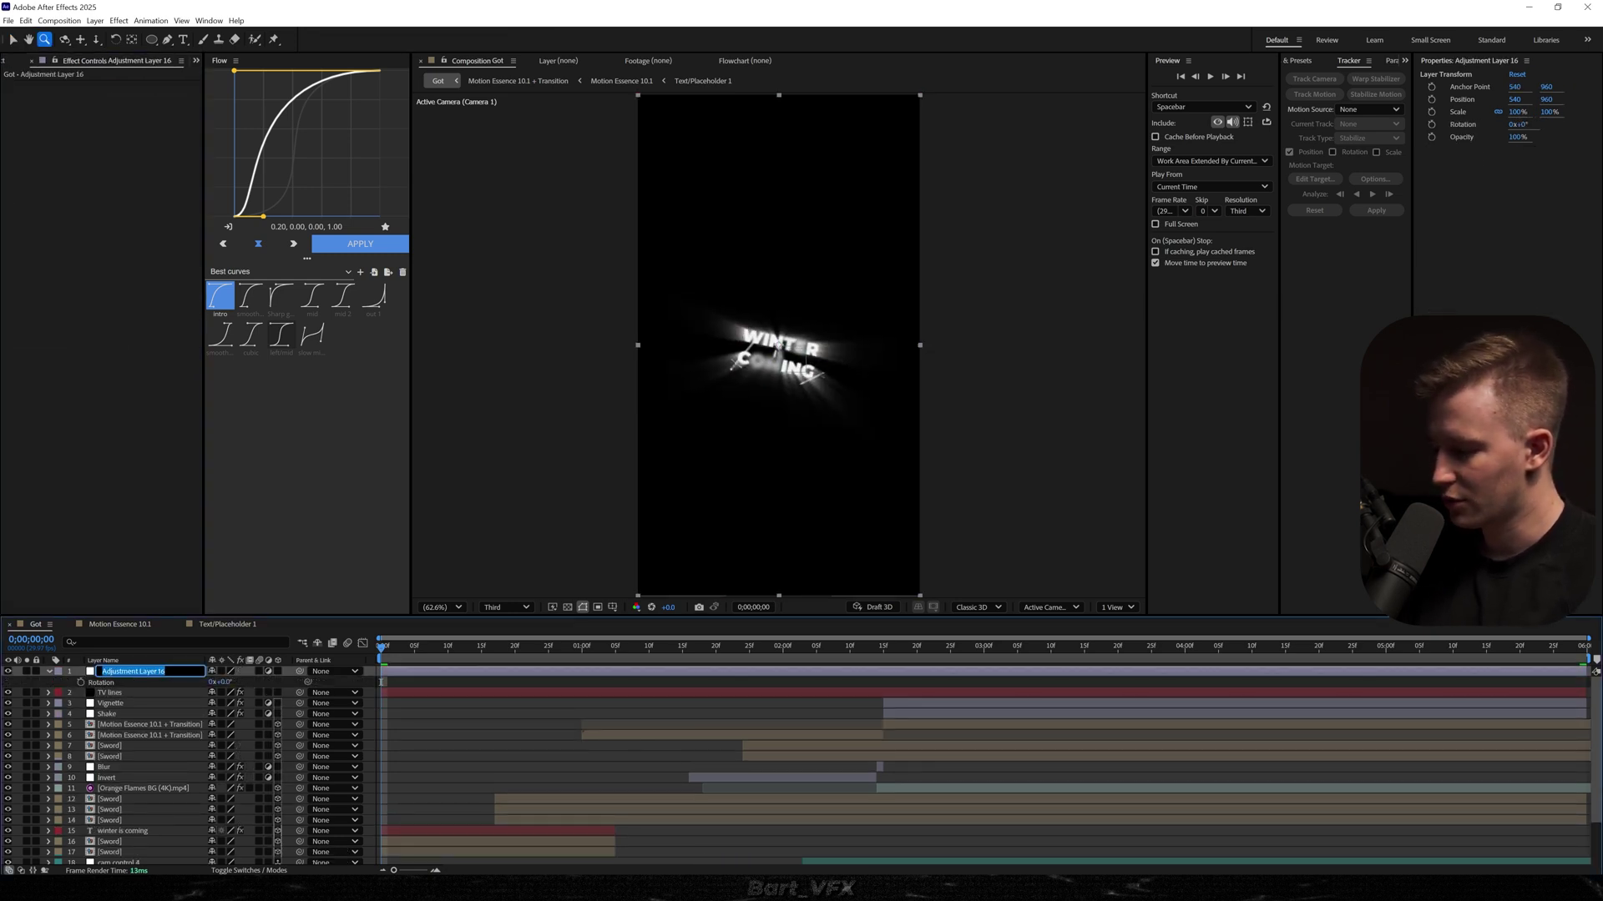
pyautogui.write('Pos')
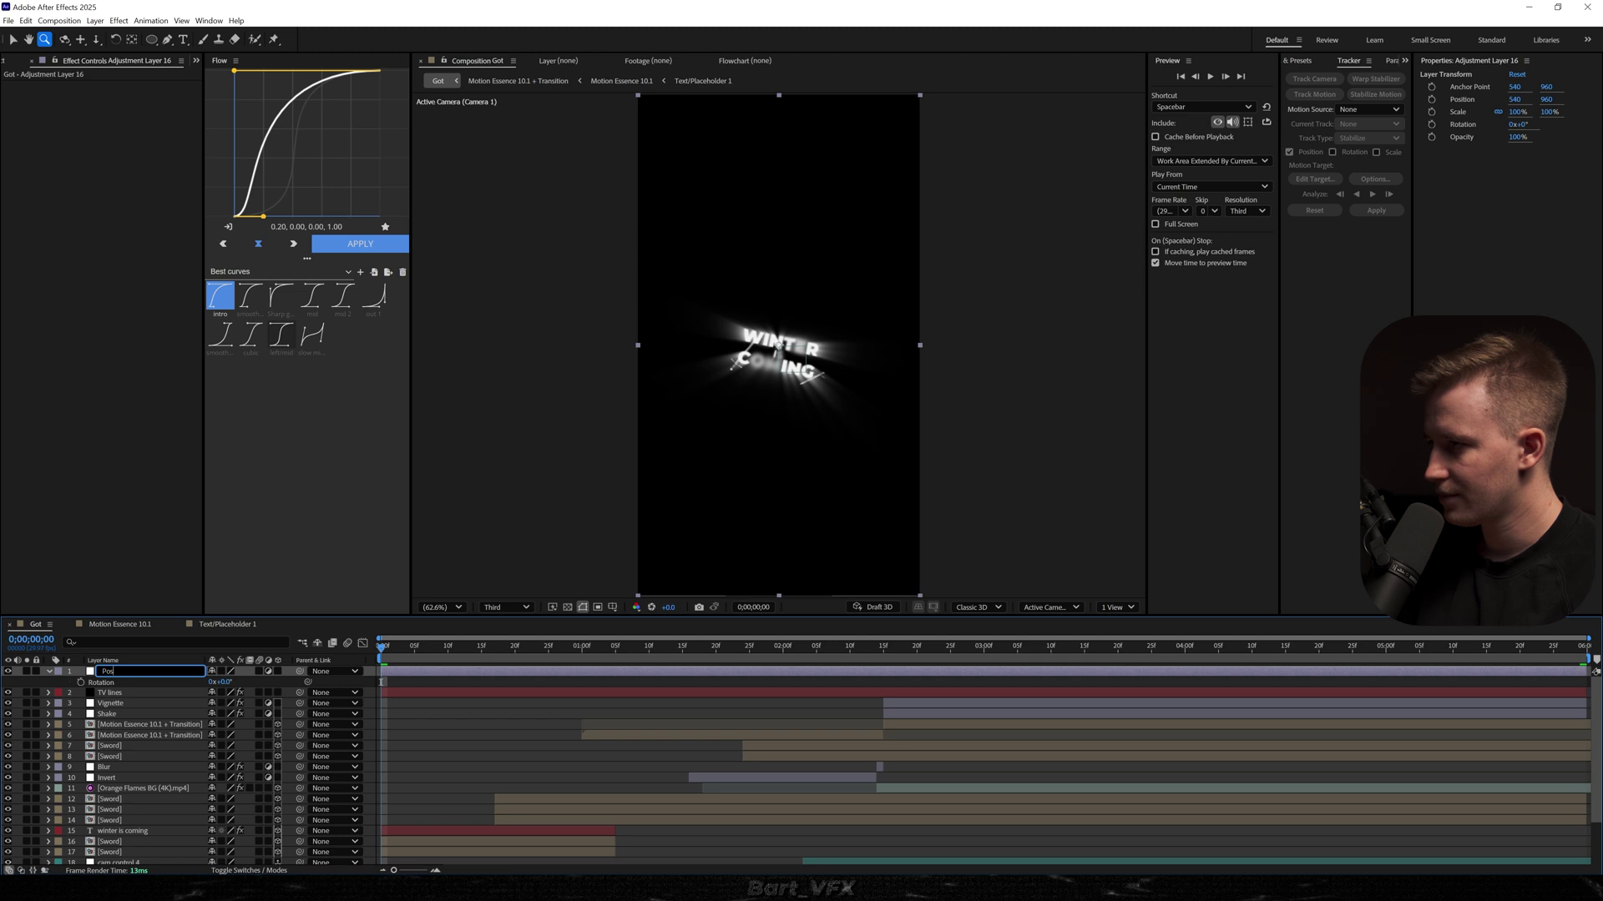
pyautogui.write('terize Time')
pyautogui.press('Return')
# - Apply the Posterize Time effect to the new adjustment layer
pyautogui.hotkey('ctrl', 'space')
pyautogui.write('post')
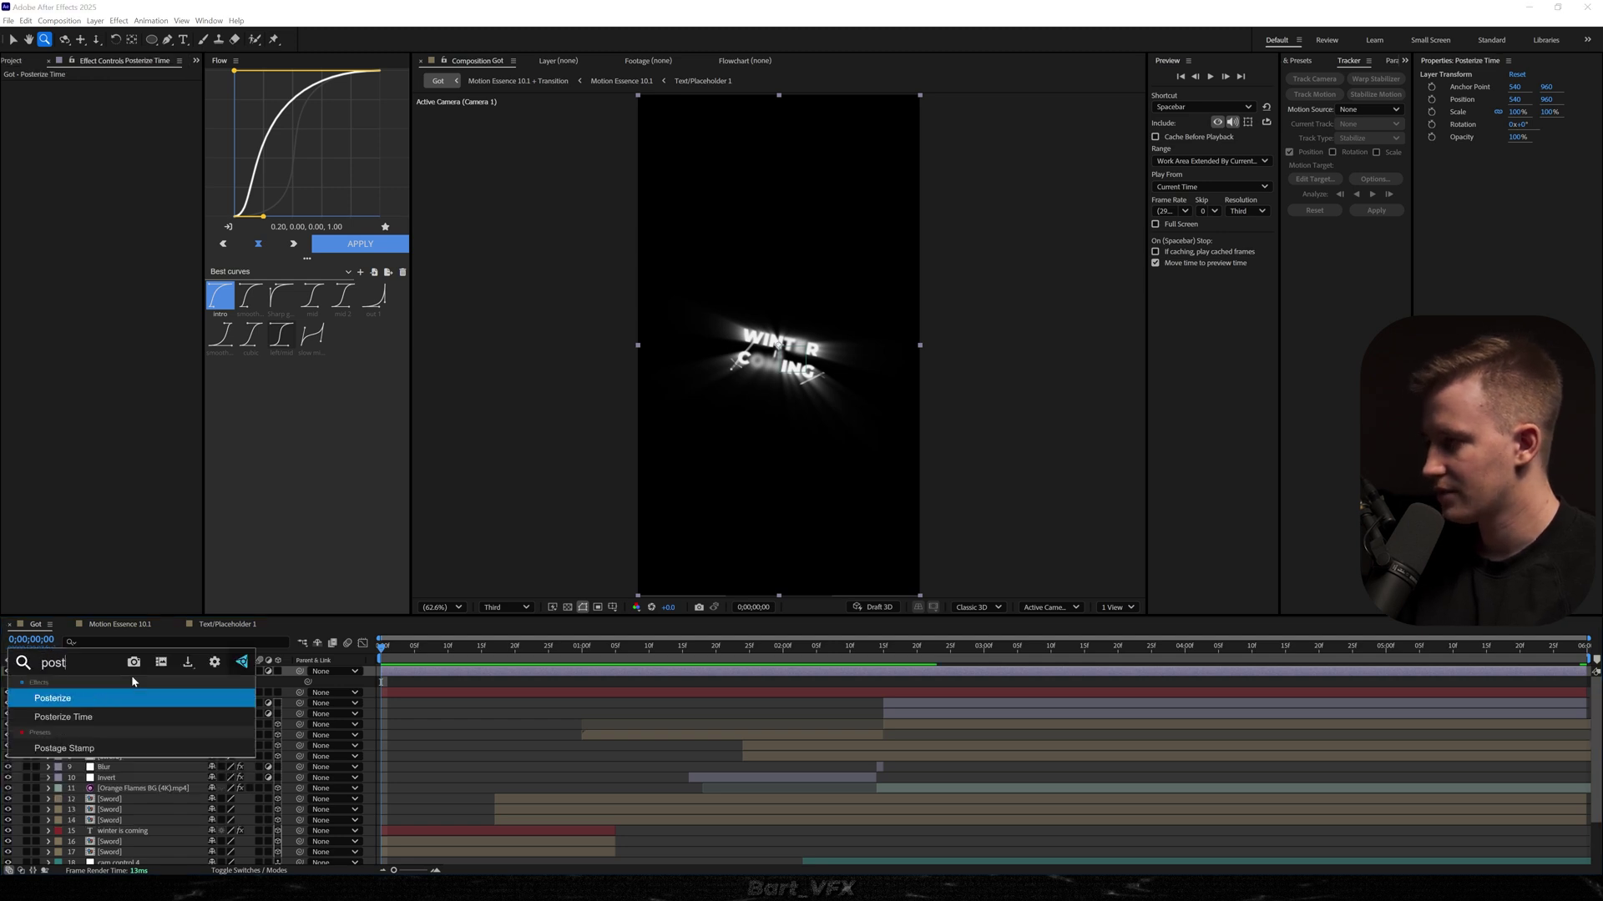
pyautogui.write('er')
pyautogui.press('Down')
pyautogui.press('Return')
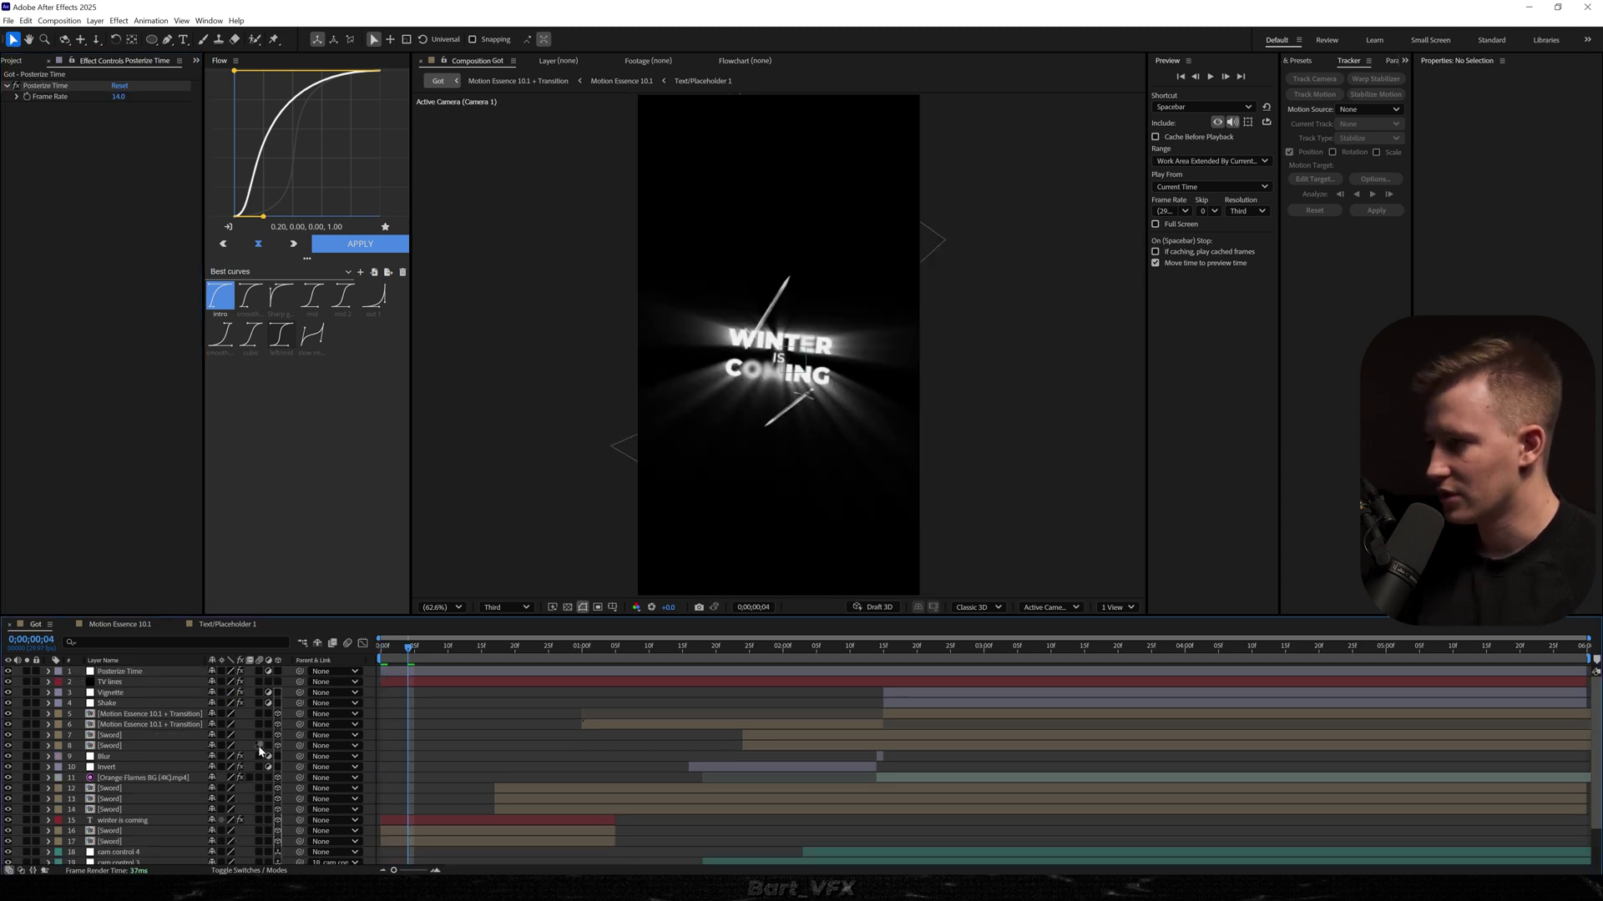
# - Enable motion blur for the sword, Motion Essence and "winter is coming" layers, and preview the animation
pyautogui.moveTo(258, 745); pyautogui.dragTo(257, 713)
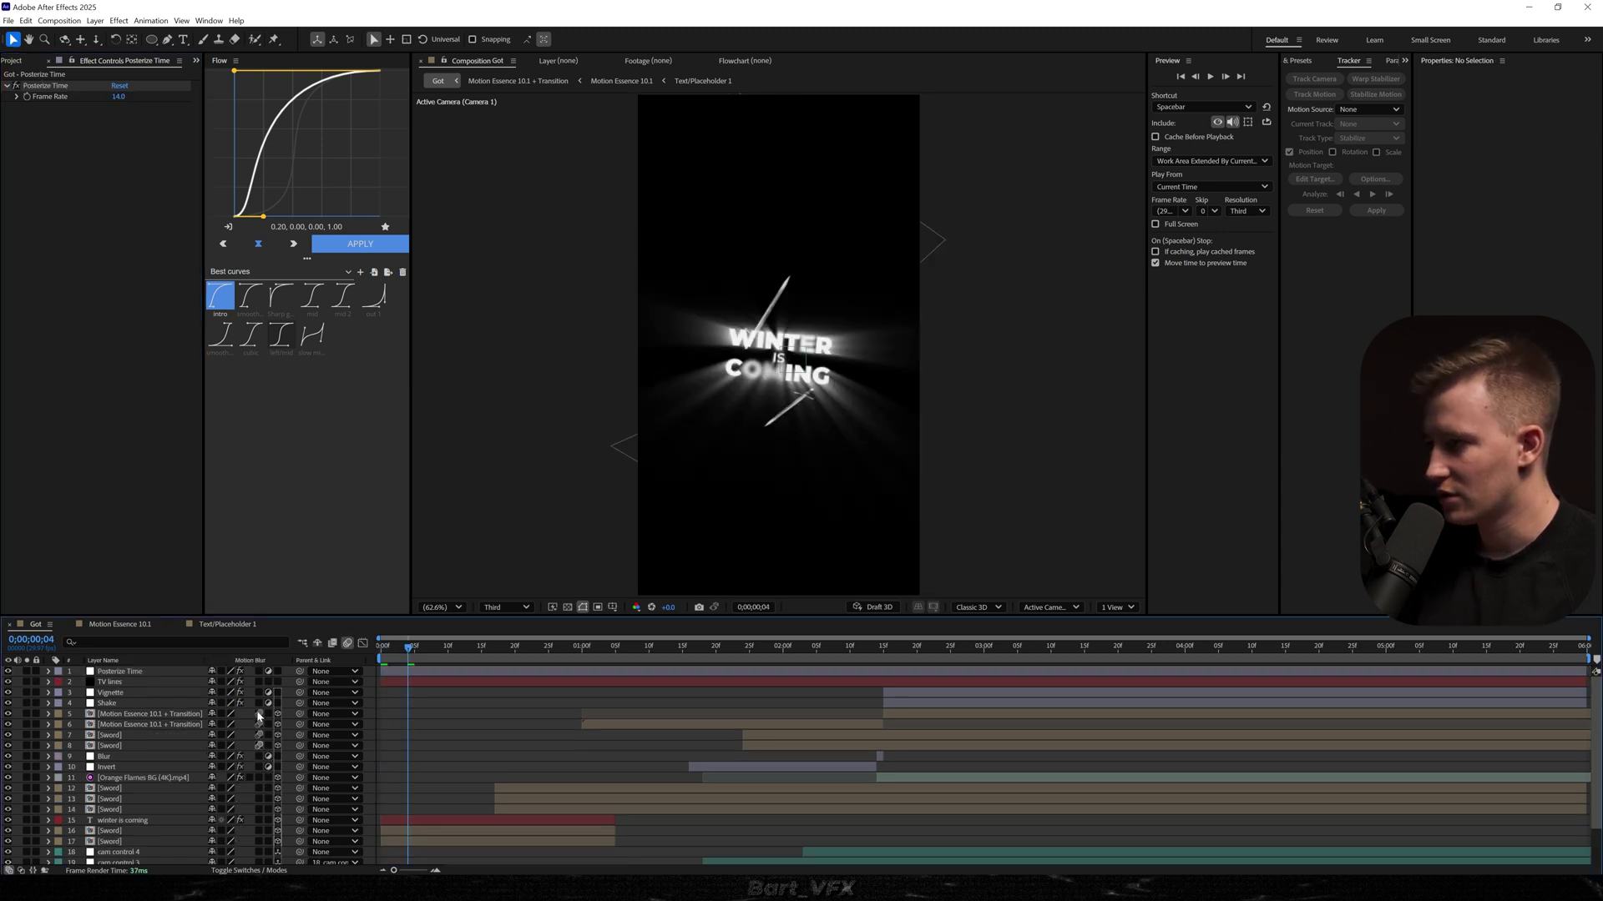
pyautogui.scroll(-2, 389, 753)
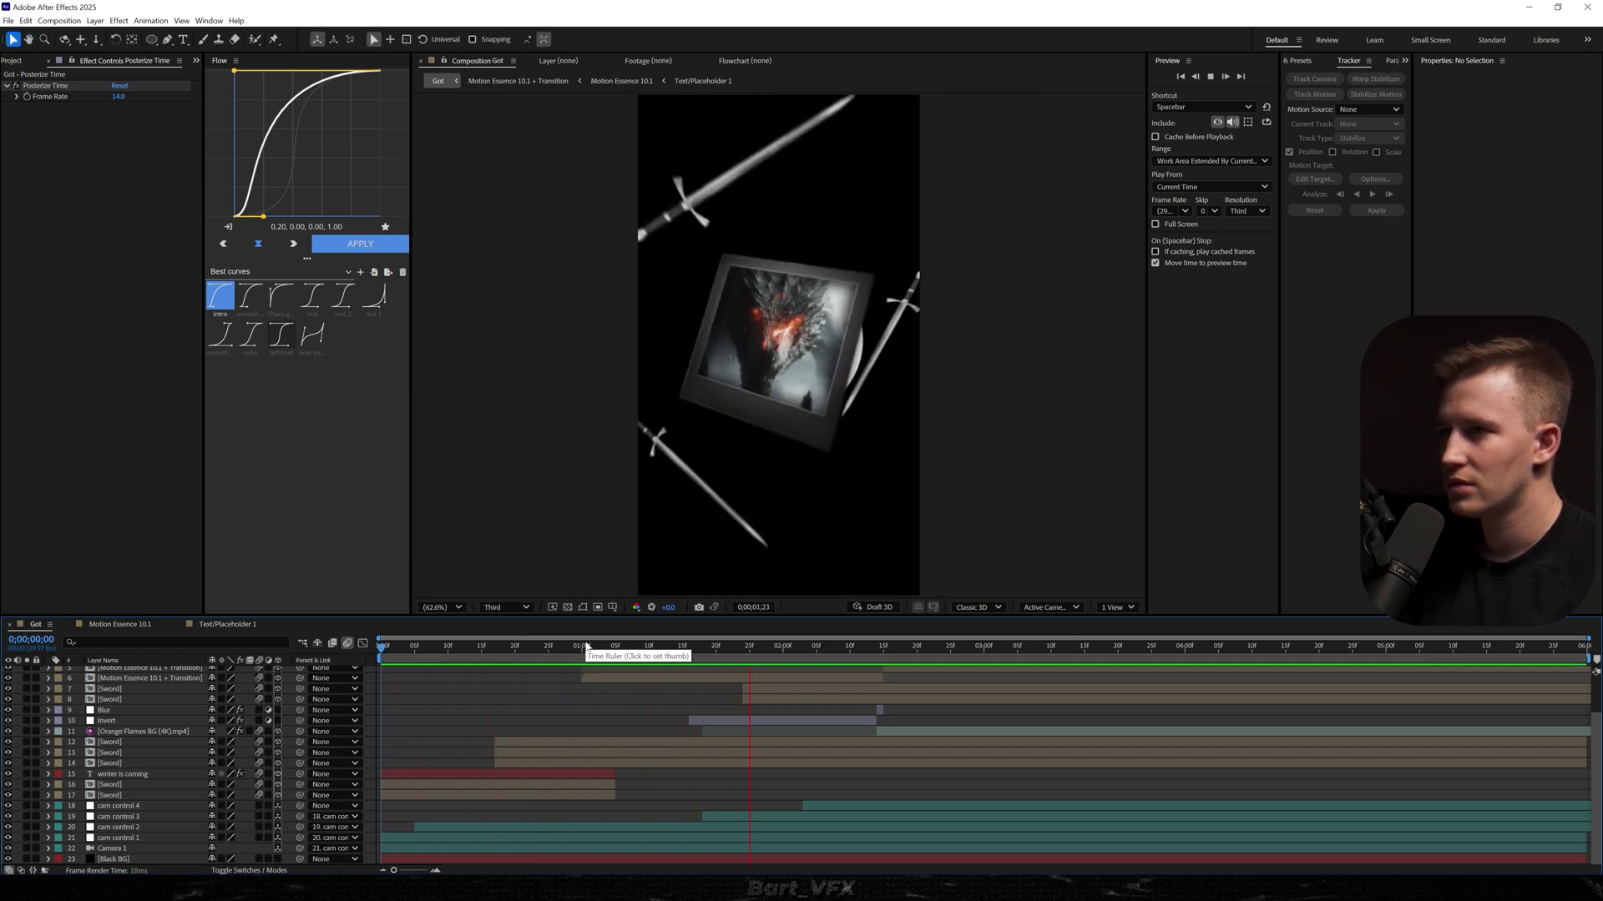
pyautogui.press('space')
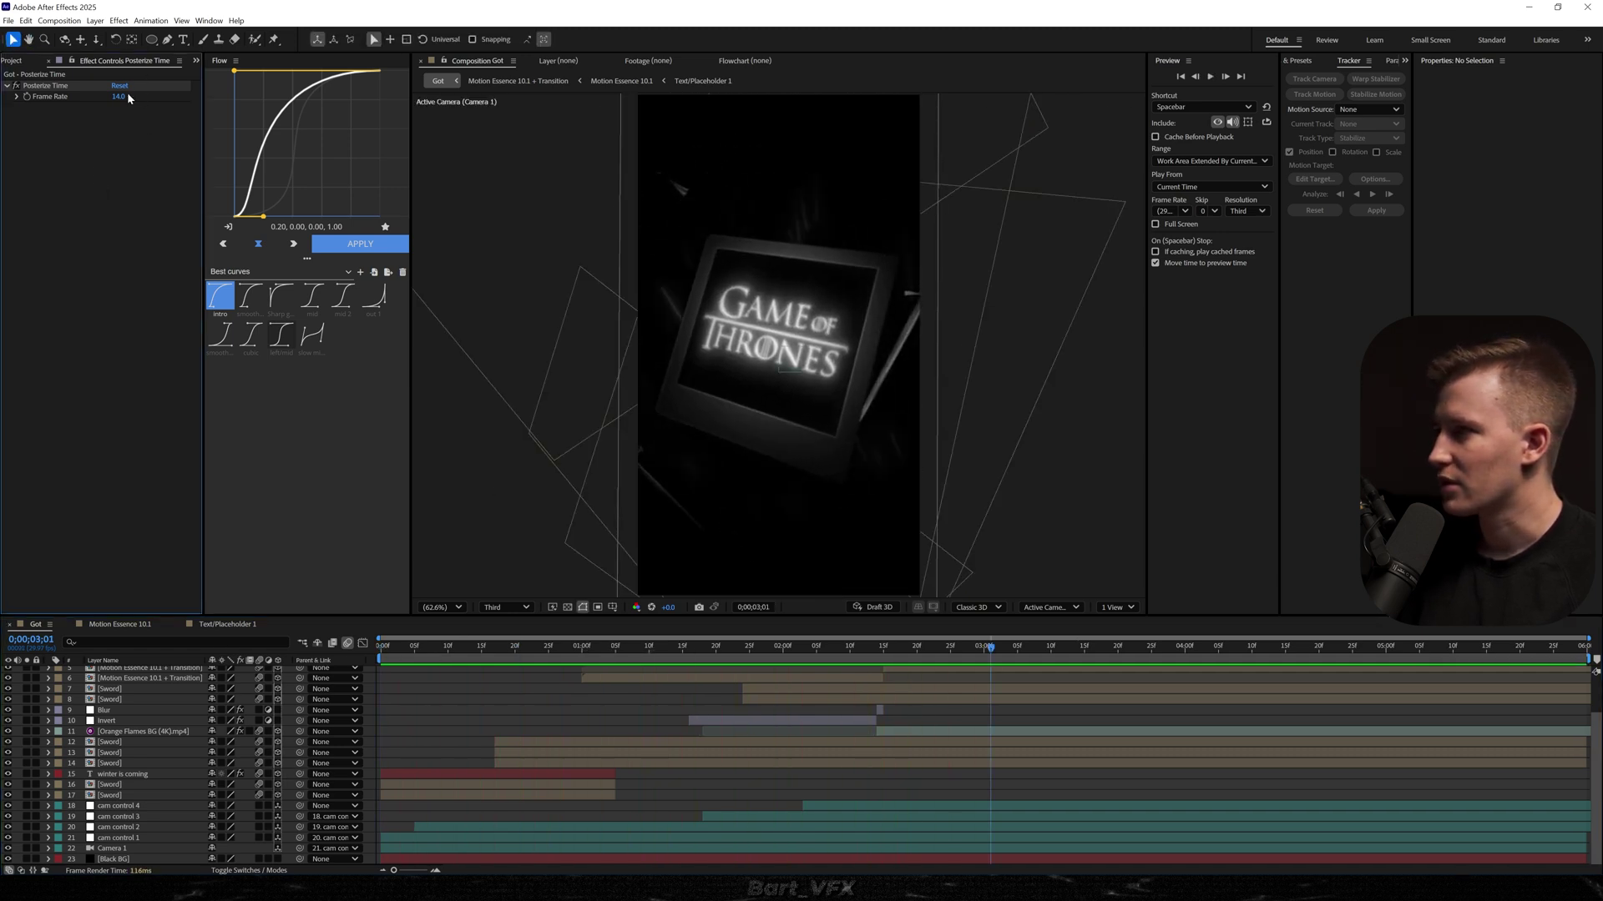
# - Set Posterize Time's Frame Rate to 17 and preview the animation from the first frame
pyautogui.write('17')
pyautogui.press('Return')
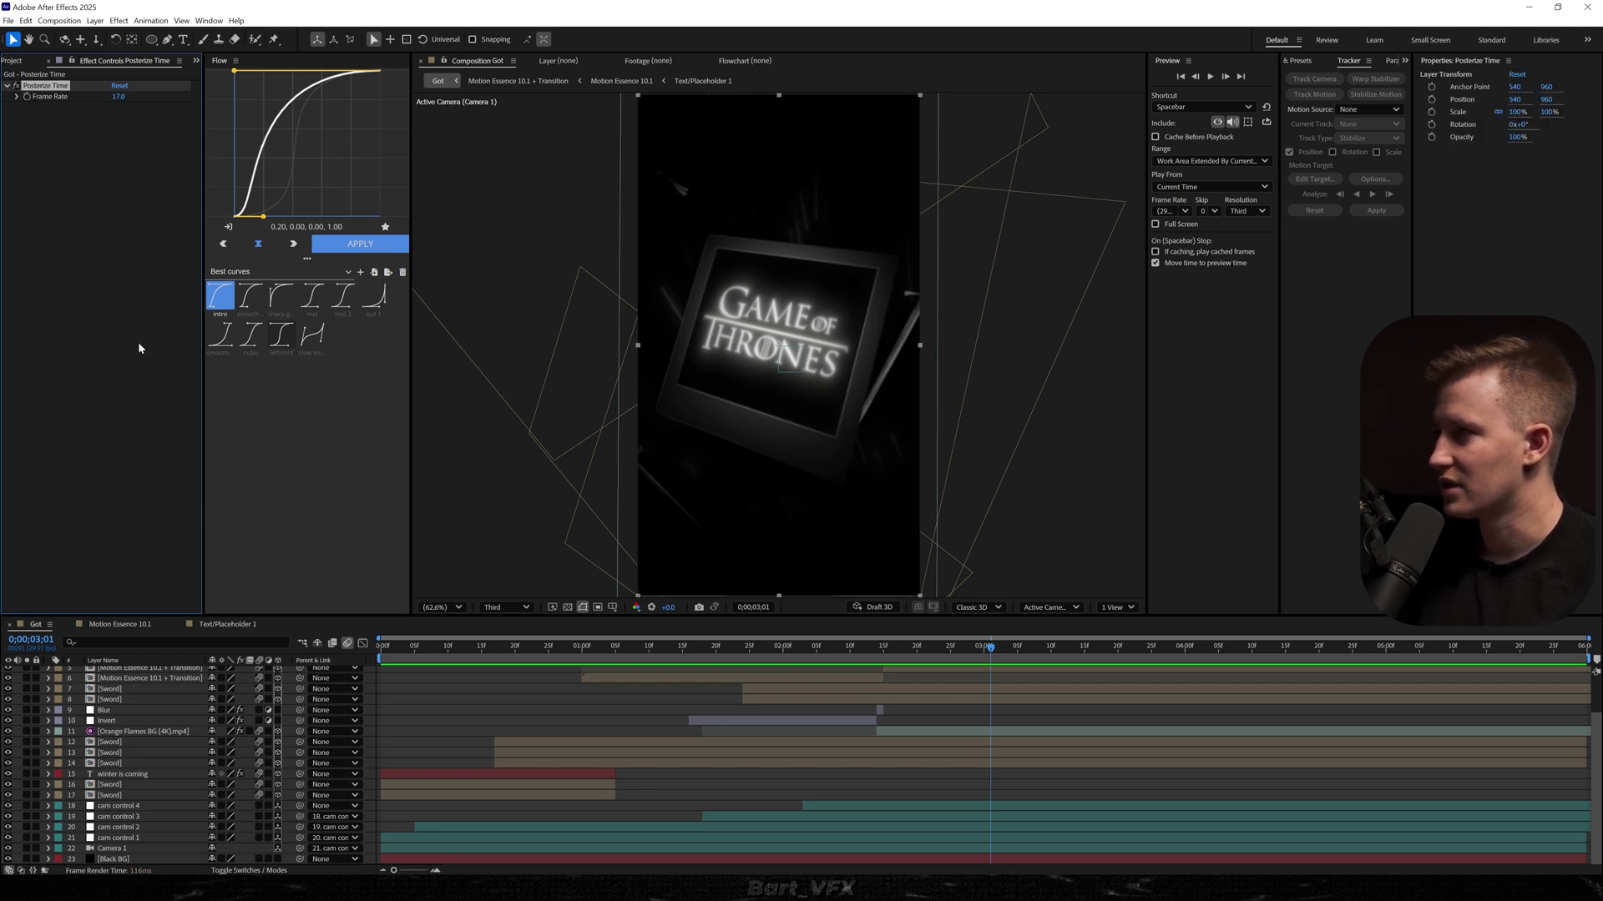
pyautogui.press('Home')
pyautogui.press('space')
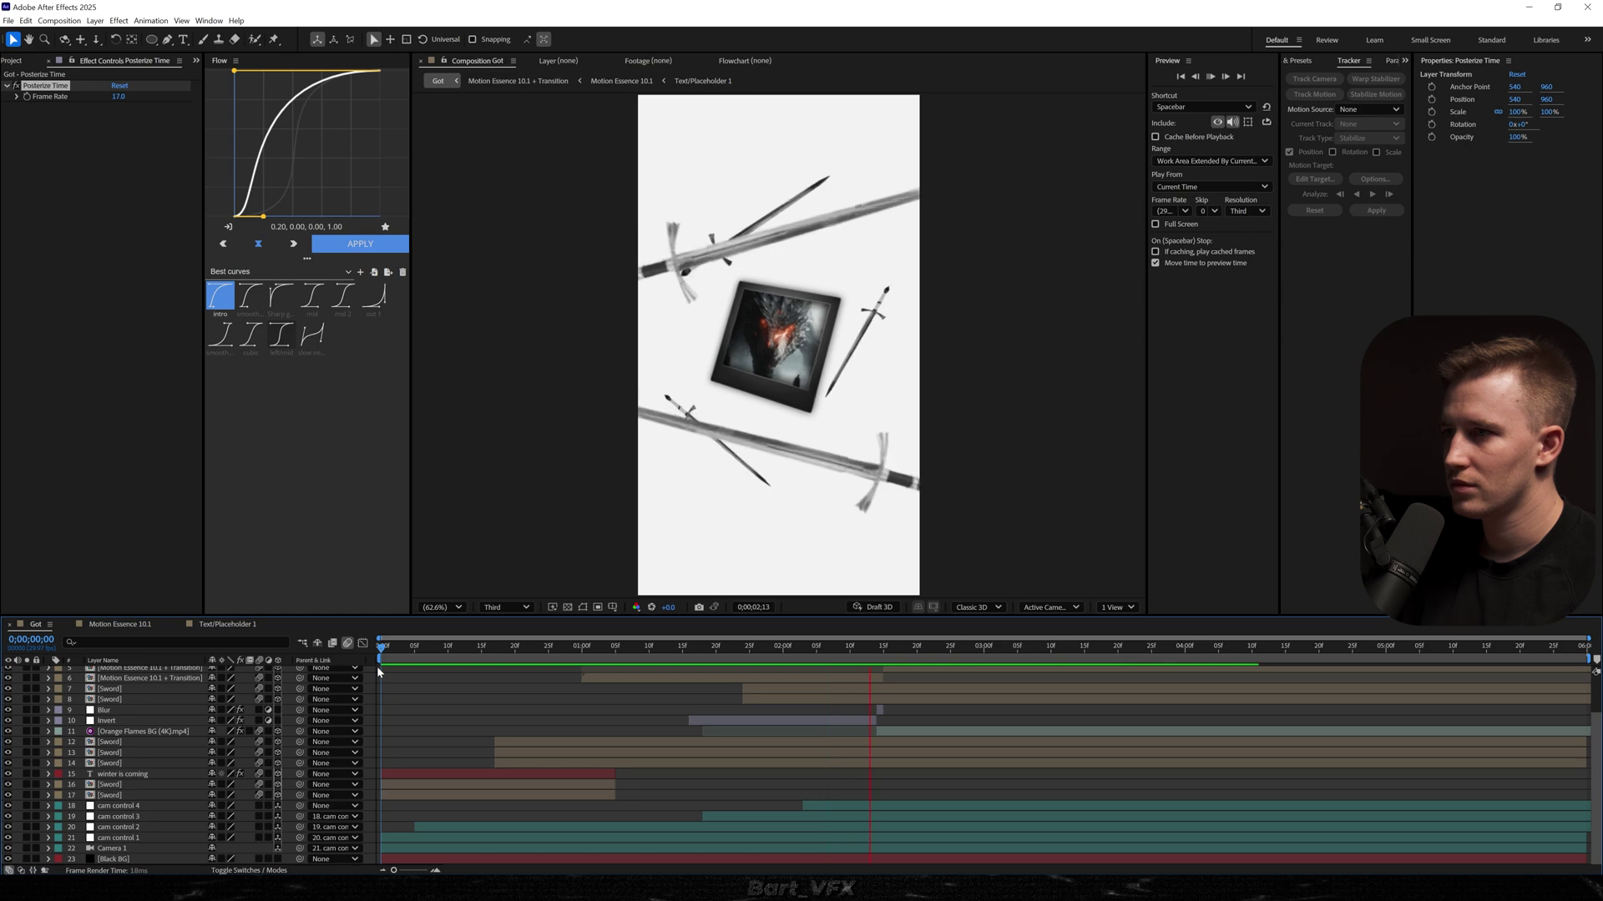
# - Set the composition's motion blur Shutter Angle to 200° and preview the stronger blur
pyautogui.hotkey('ctrl', 'k')
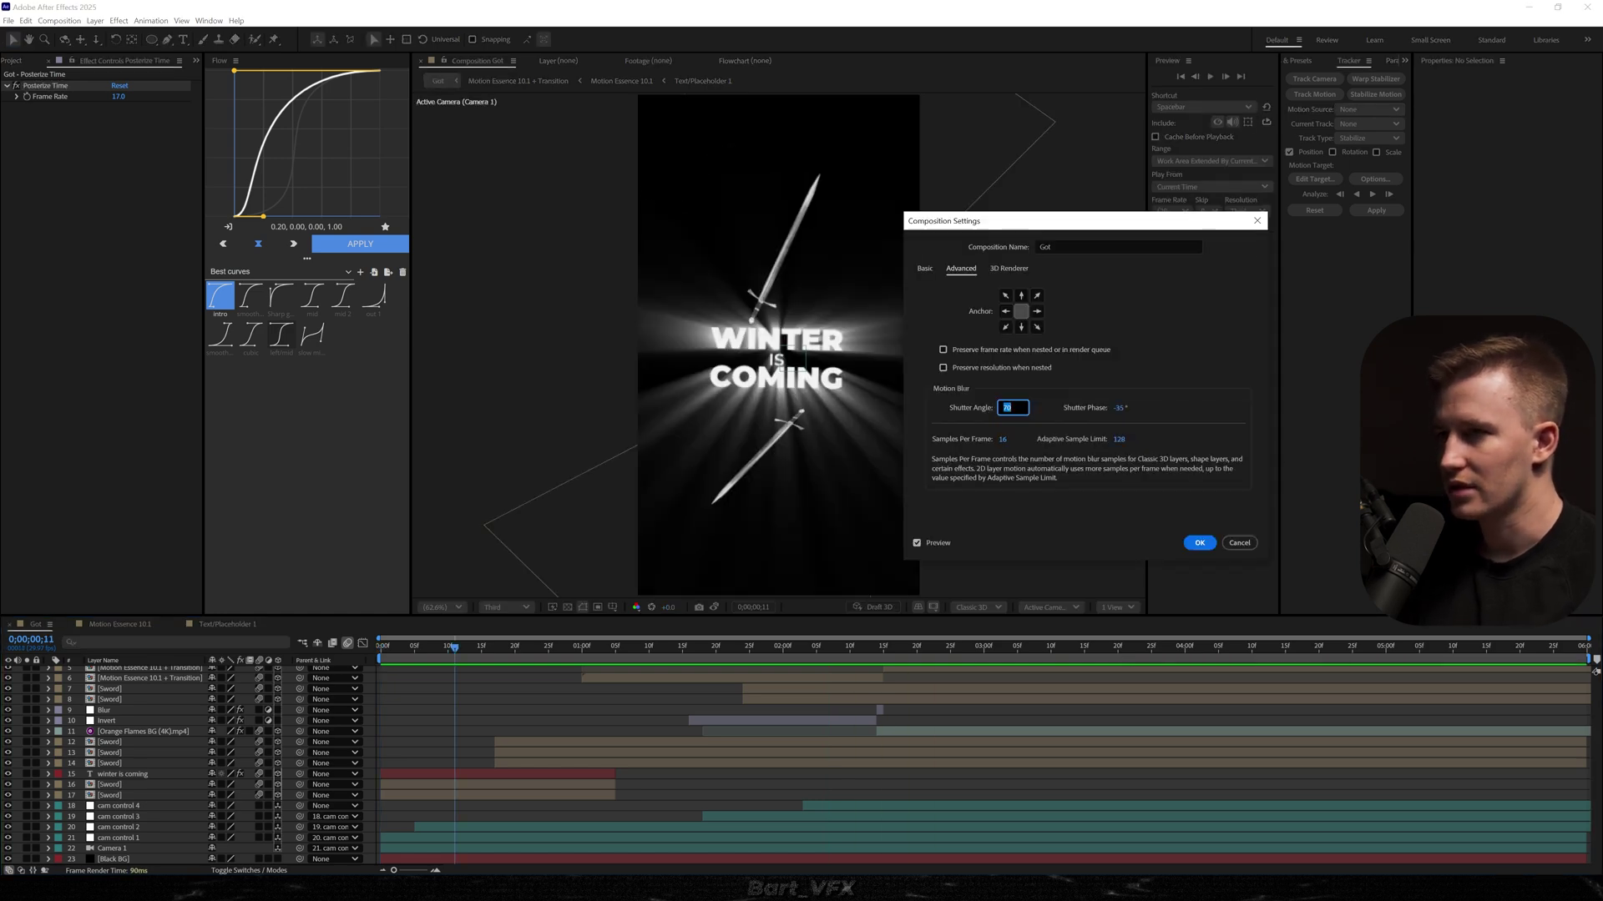
pyautogui.write('200')
pyautogui.press('Tab')
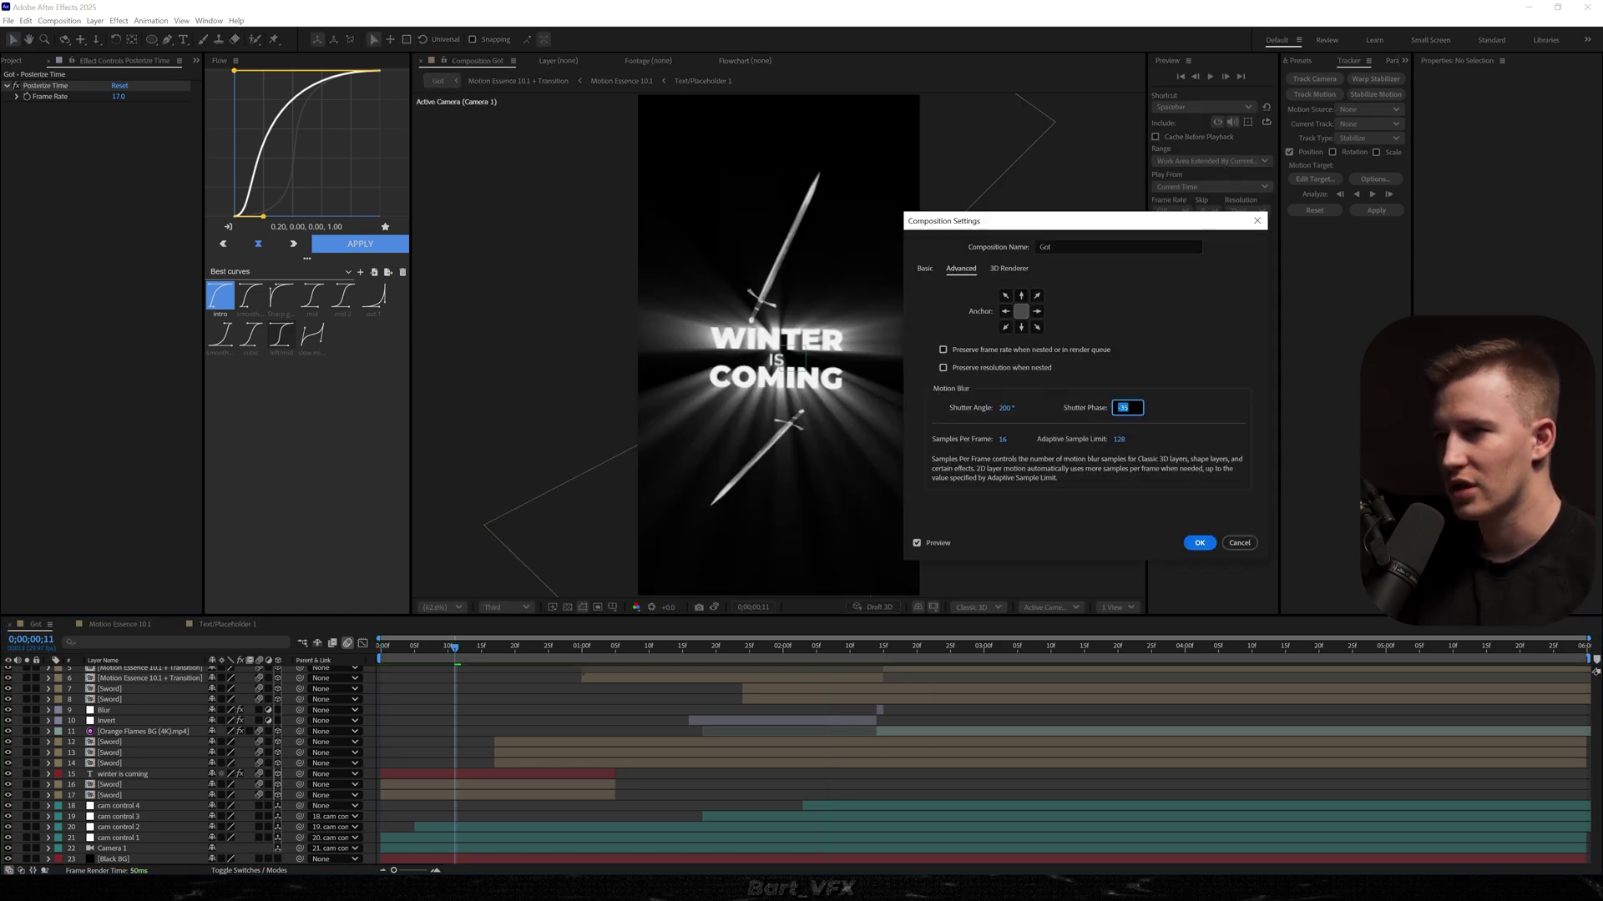
pyautogui.press('Return')
pyautogui.press('space')
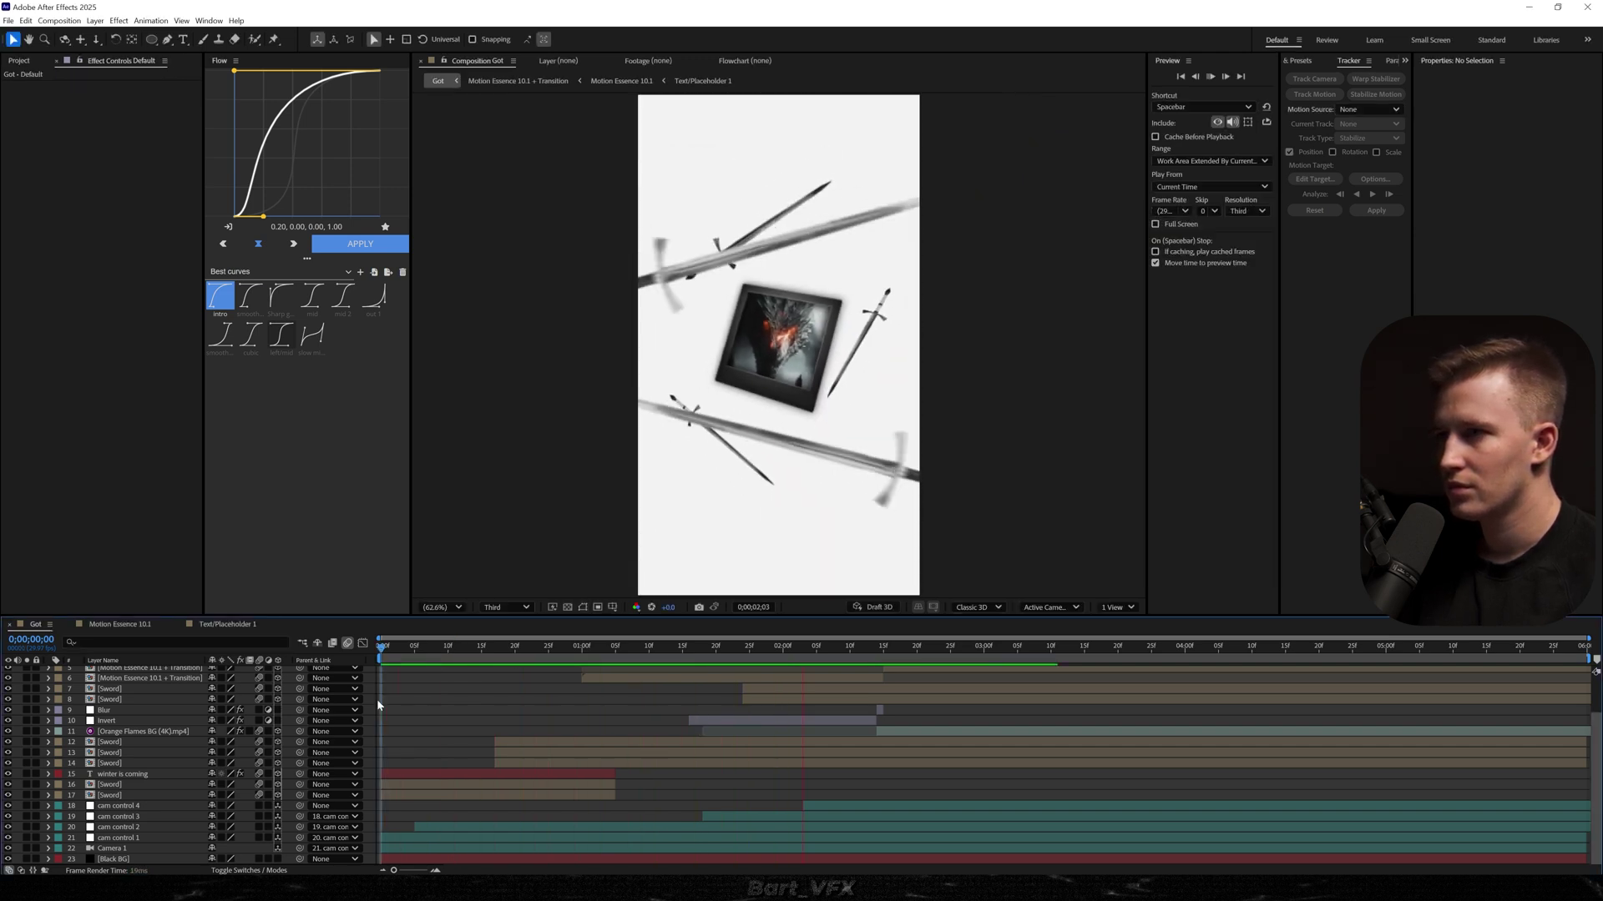
pyautogui.press('space')
# - Switch the preview and viewer resolution to Full, then play back the animation to inspect it at full quality
pyautogui.moveTo(451, 647); pyautogui.dragTo(379, 647)
pyautogui.click(1247, 210)
pyautogui.click(1249, 248)
pyautogui.click(501, 607)
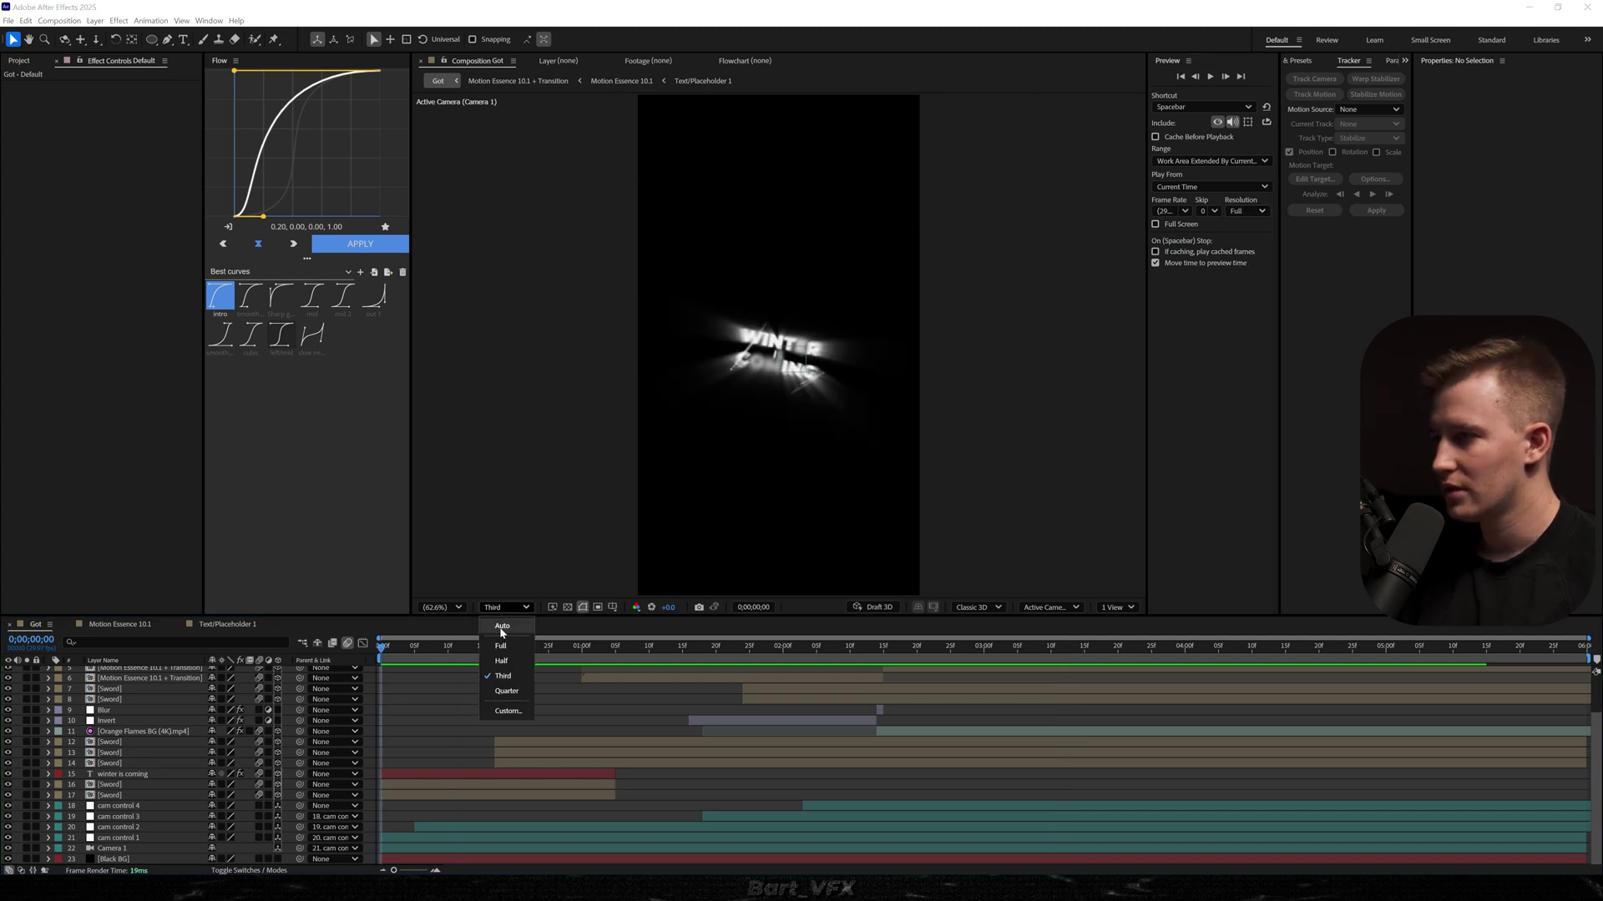
pyautogui.click(497, 638)
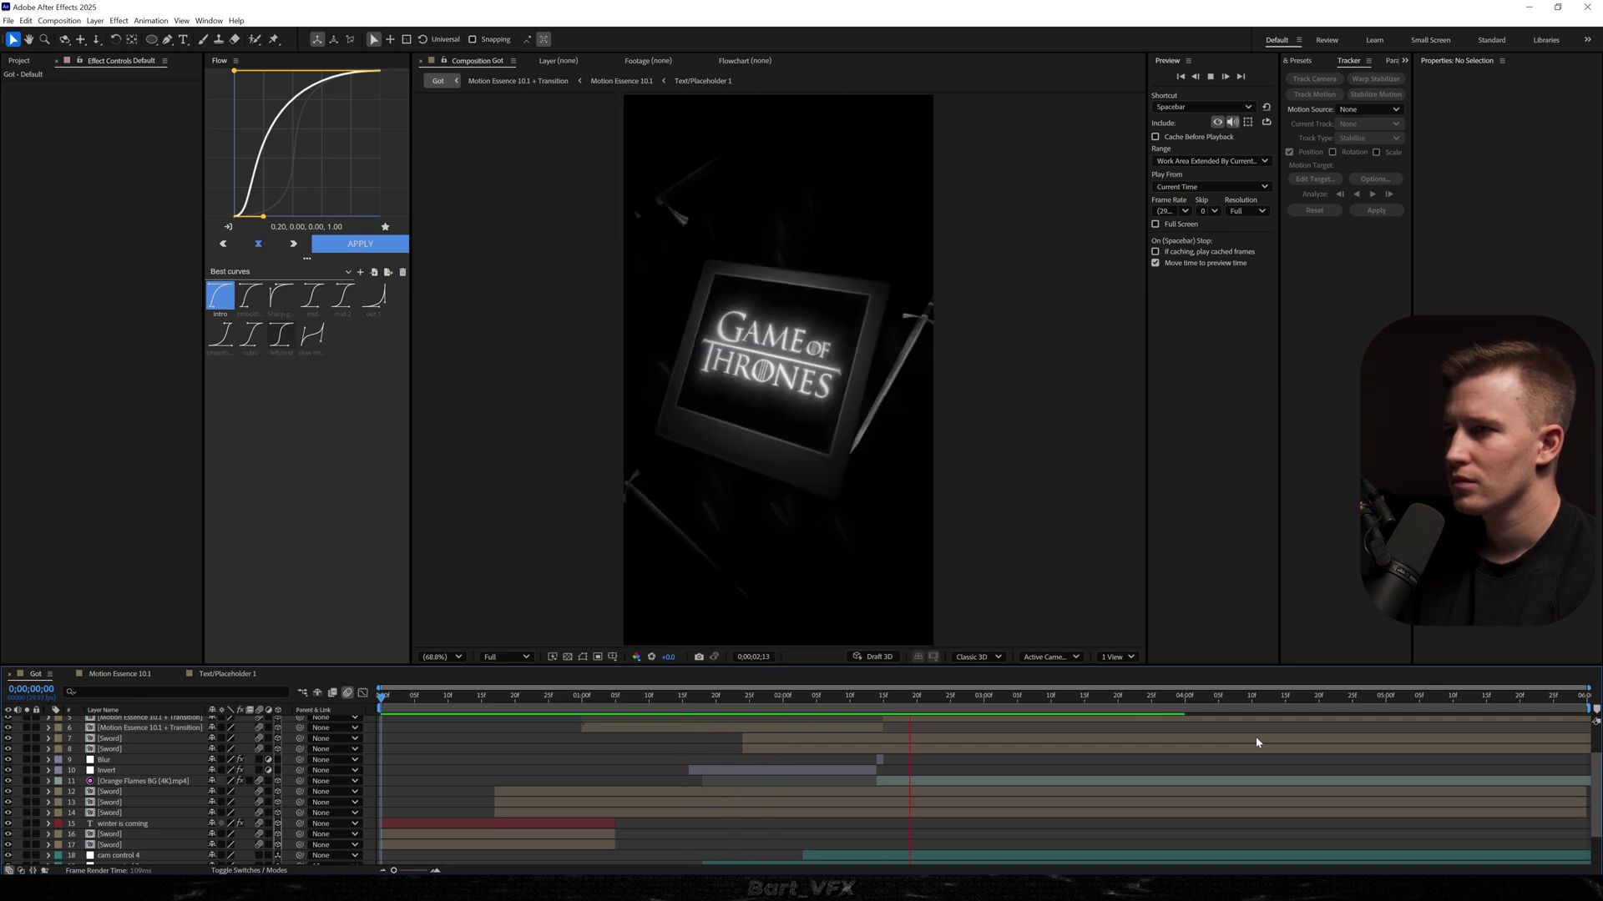
pyautogui.press('space')
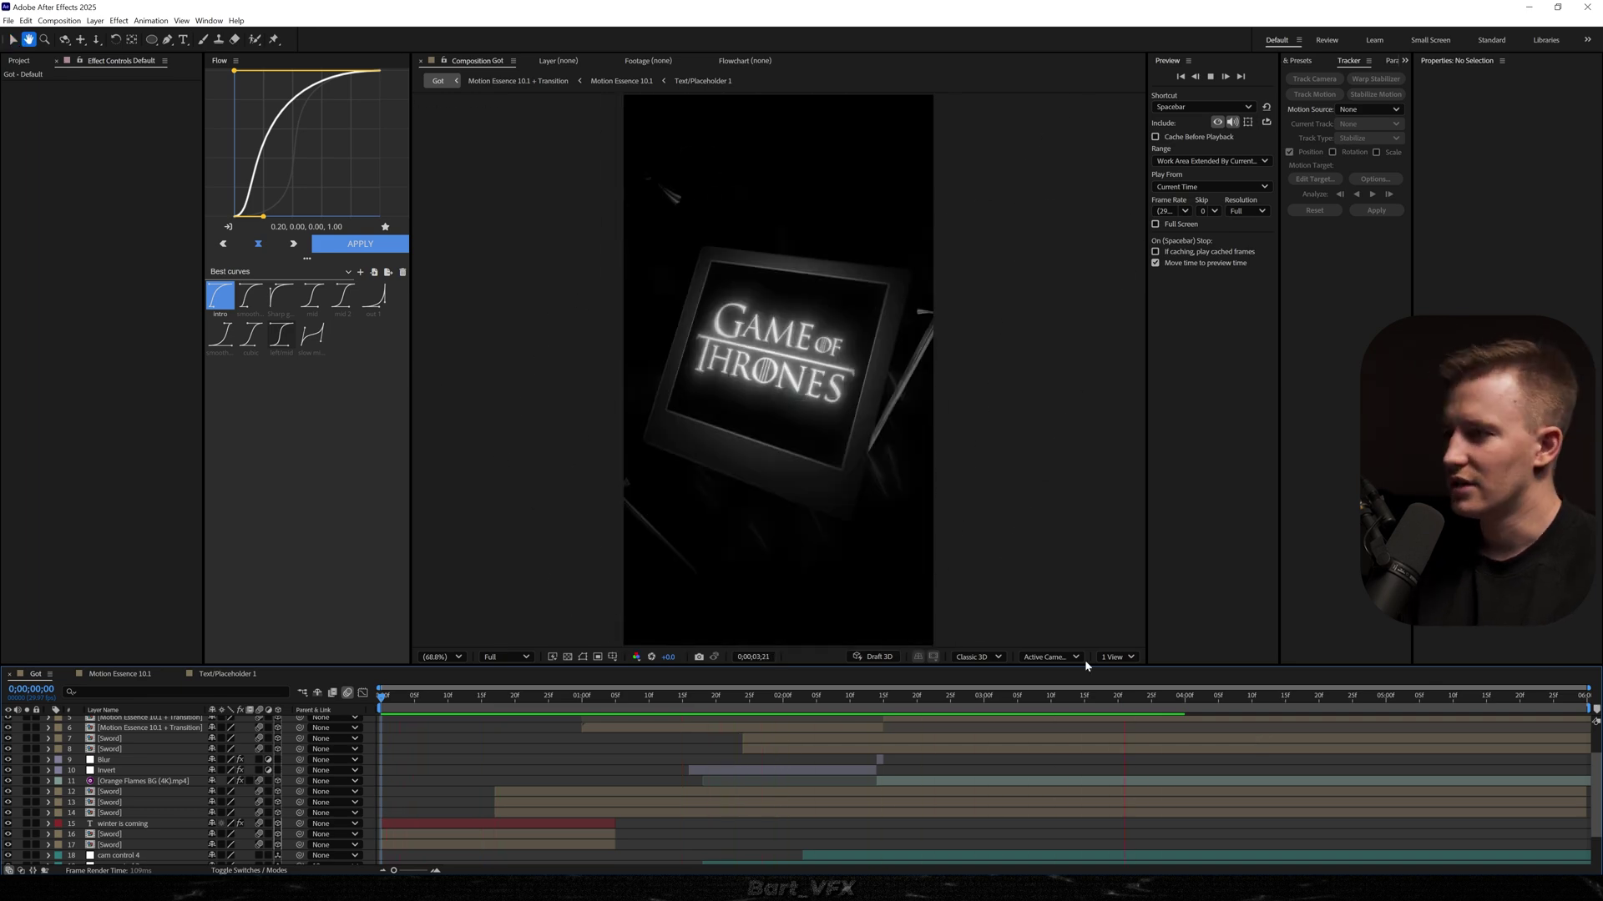
pyautogui.press('space')
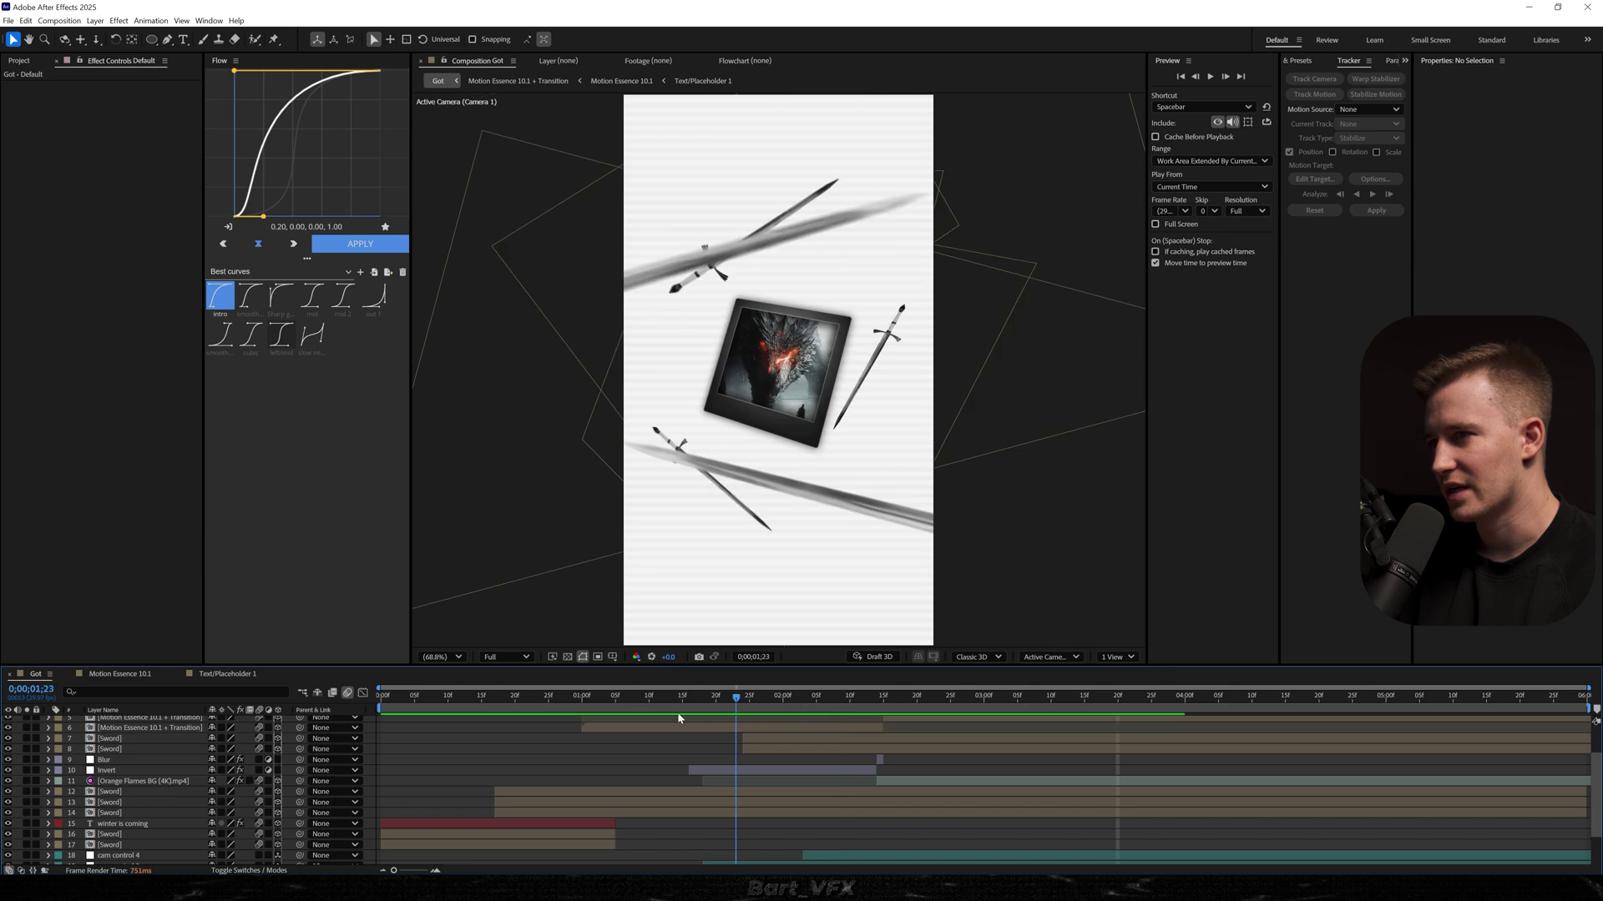
pyautogui.moveTo(679, 718)
pyautogui.mouseDown()
pyautogui.moveTo(770, 714)
pyautogui.moveTo(676, 718)
pyautogui.mouseUp()
pyautogui.press('space')
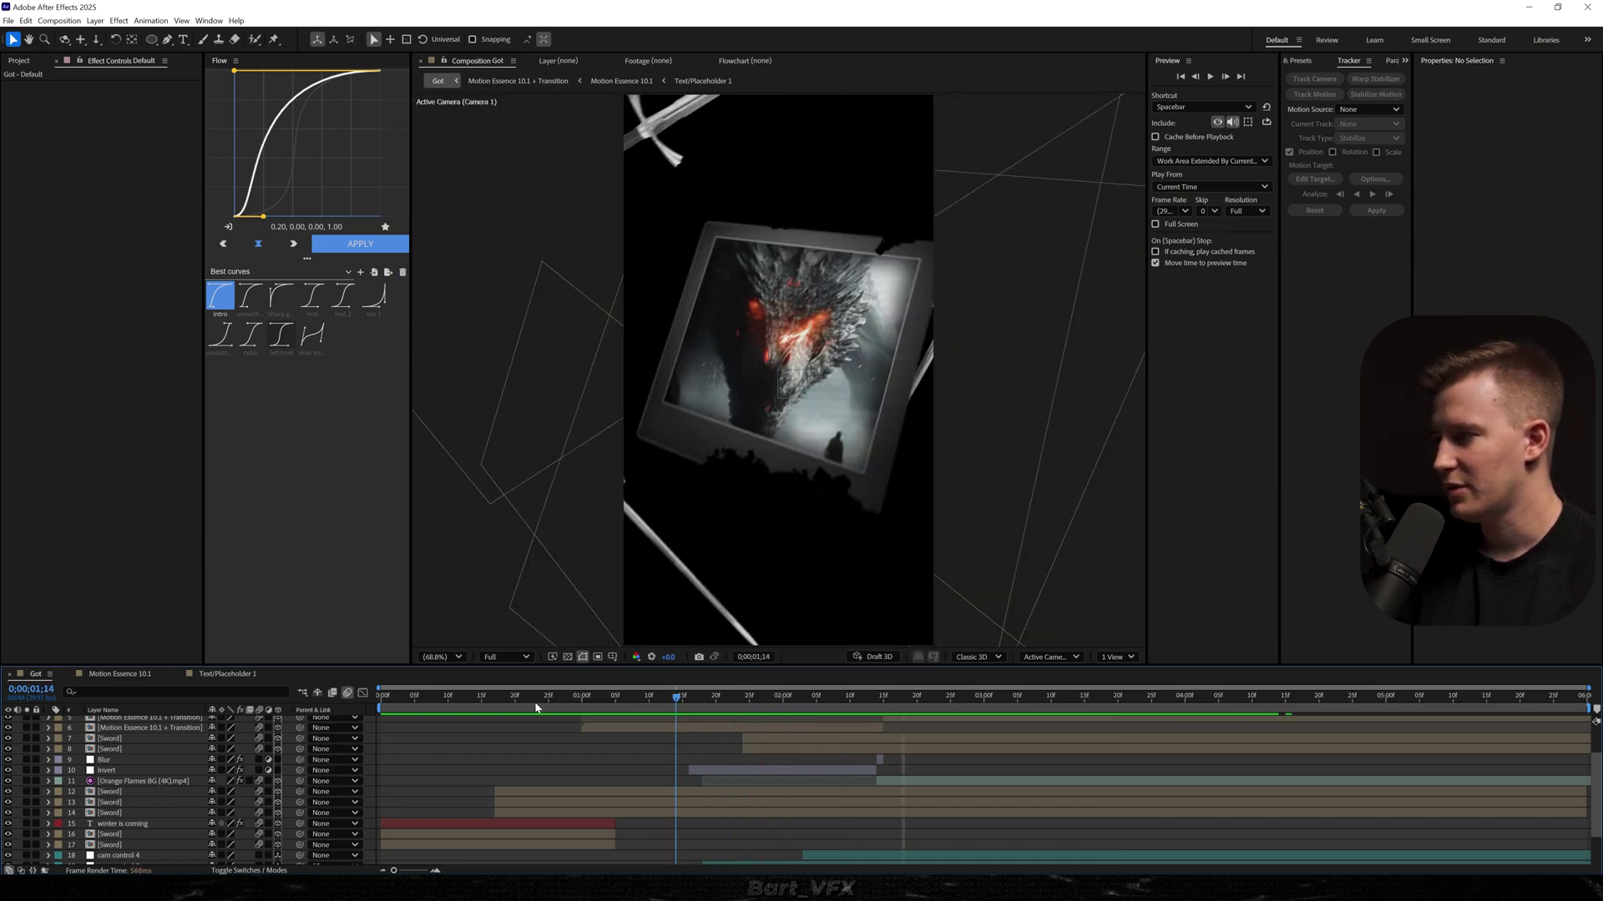
# - Reveal Camera 1's Camera Options and turn on Depth of Field
pyautogui.click(588, 701)
pyautogui.scroll(-3, 307, 820)
pyautogui.click(47, 849)
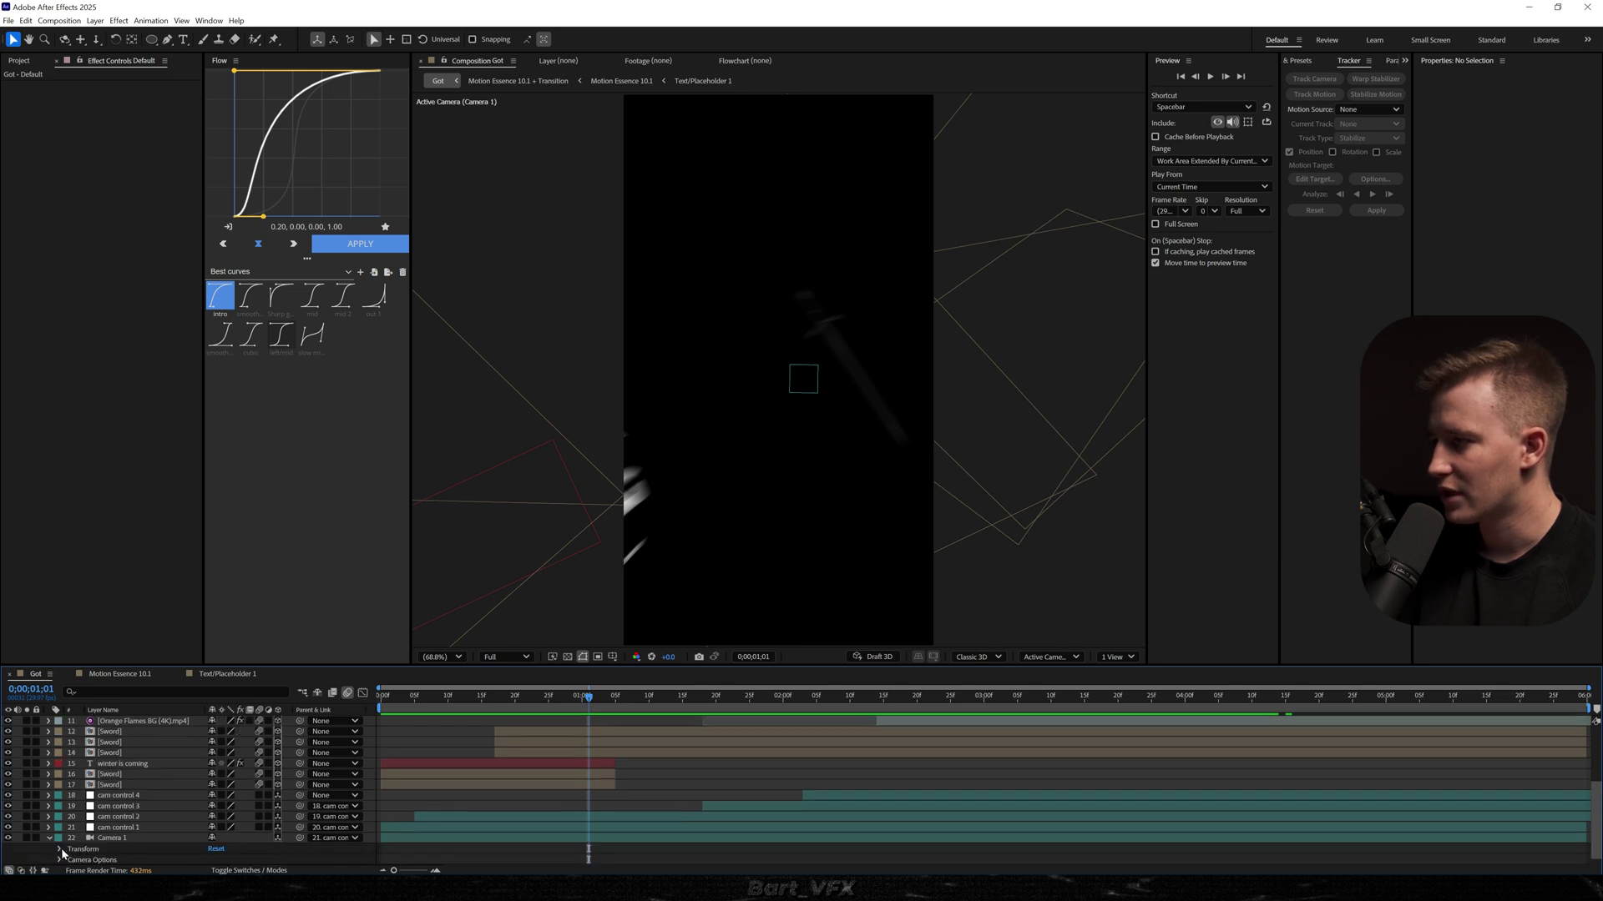
pyautogui.scroll(-5, 89, 806)
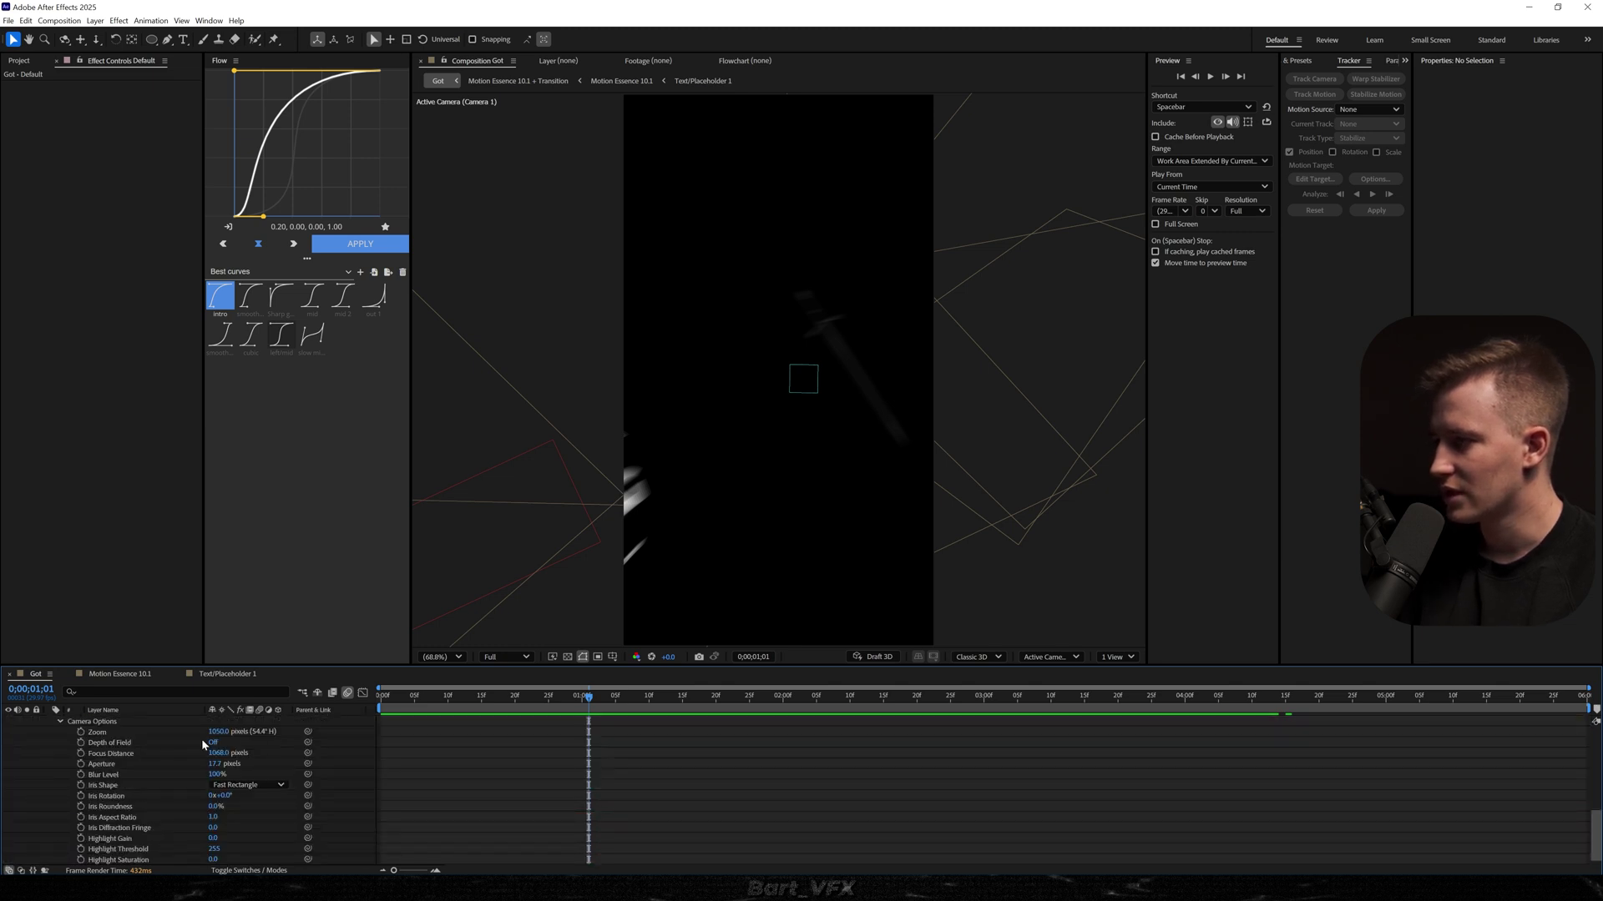
pyautogui.click(212, 742)
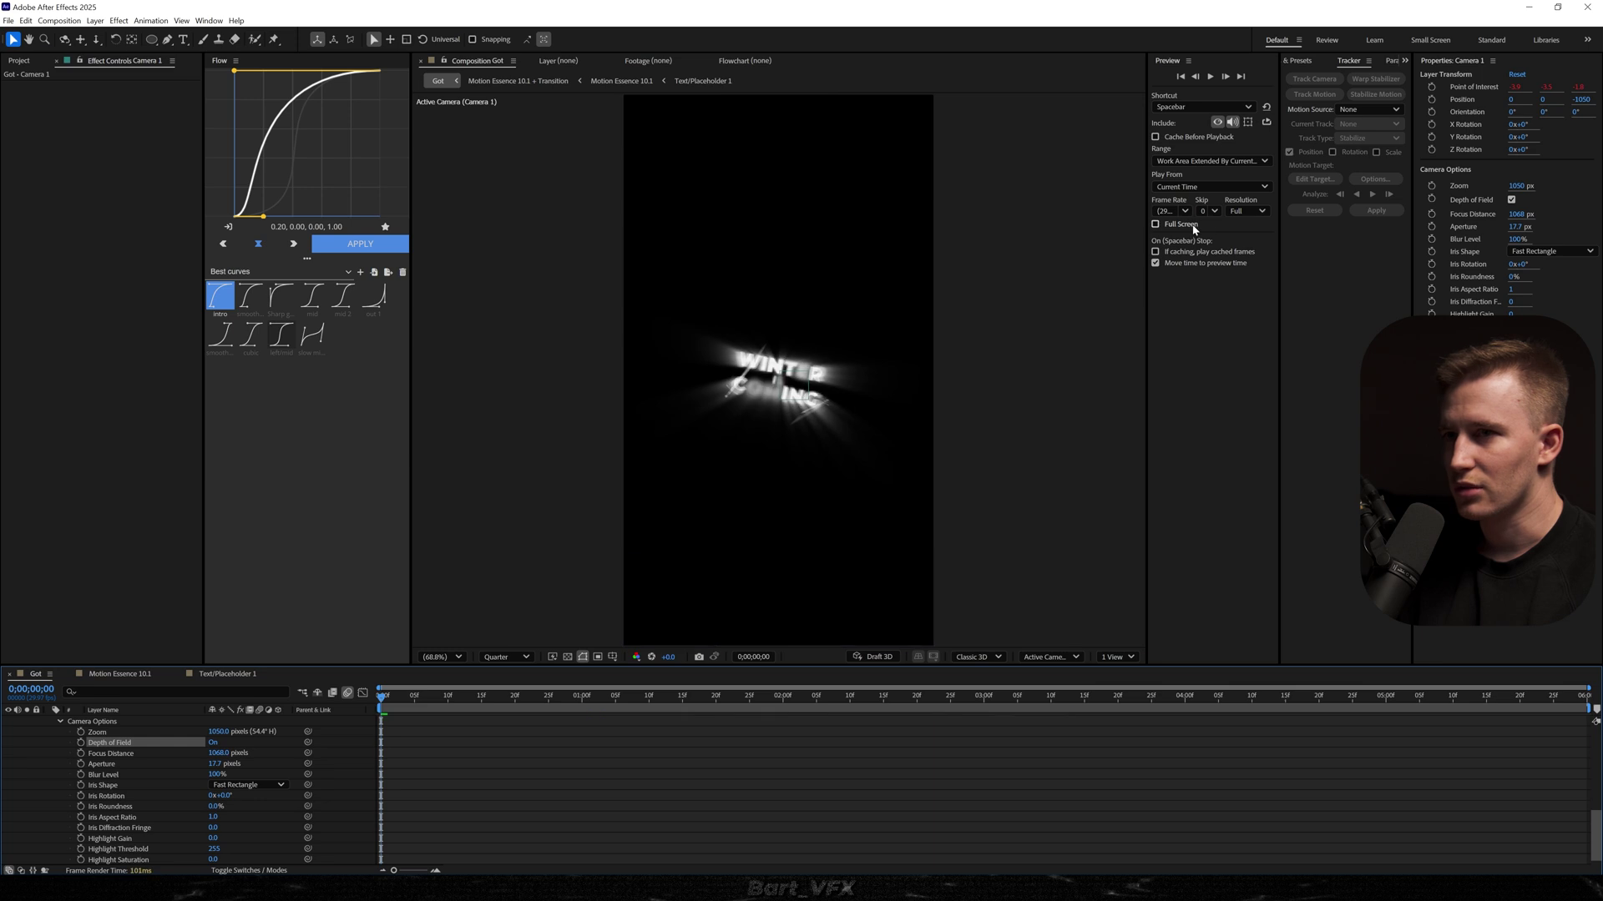
# - Turn off the composition's motion blur and split the viewer into 2 Views, with the camera framed in the custom view
pyautogui.click(347, 692)
pyautogui.click(1117, 657)
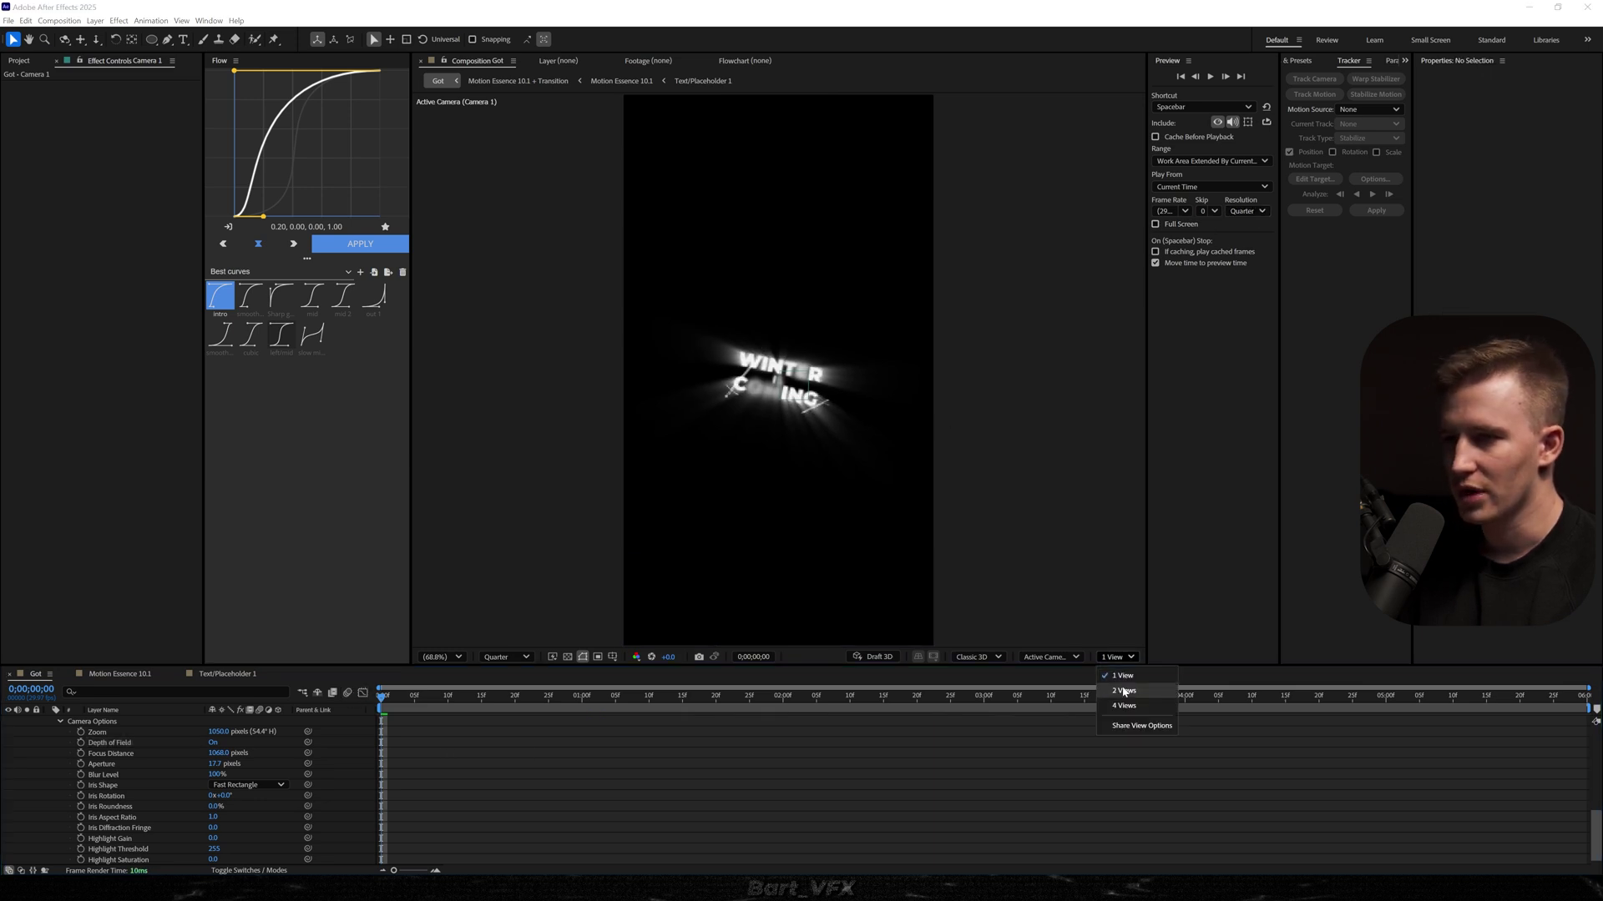
pyautogui.click(1123, 691)
pyautogui.press('1')
pyautogui.moveTo(991, 529); pyautogui.dragTo(962, 369)
pyautogui.press('2')
# - Set Camera 1's Aperture to 250 pixels and keyframe Focus Distance at about 1488 pixels at 0;00;00;13
pyautogui.click(219, 764)
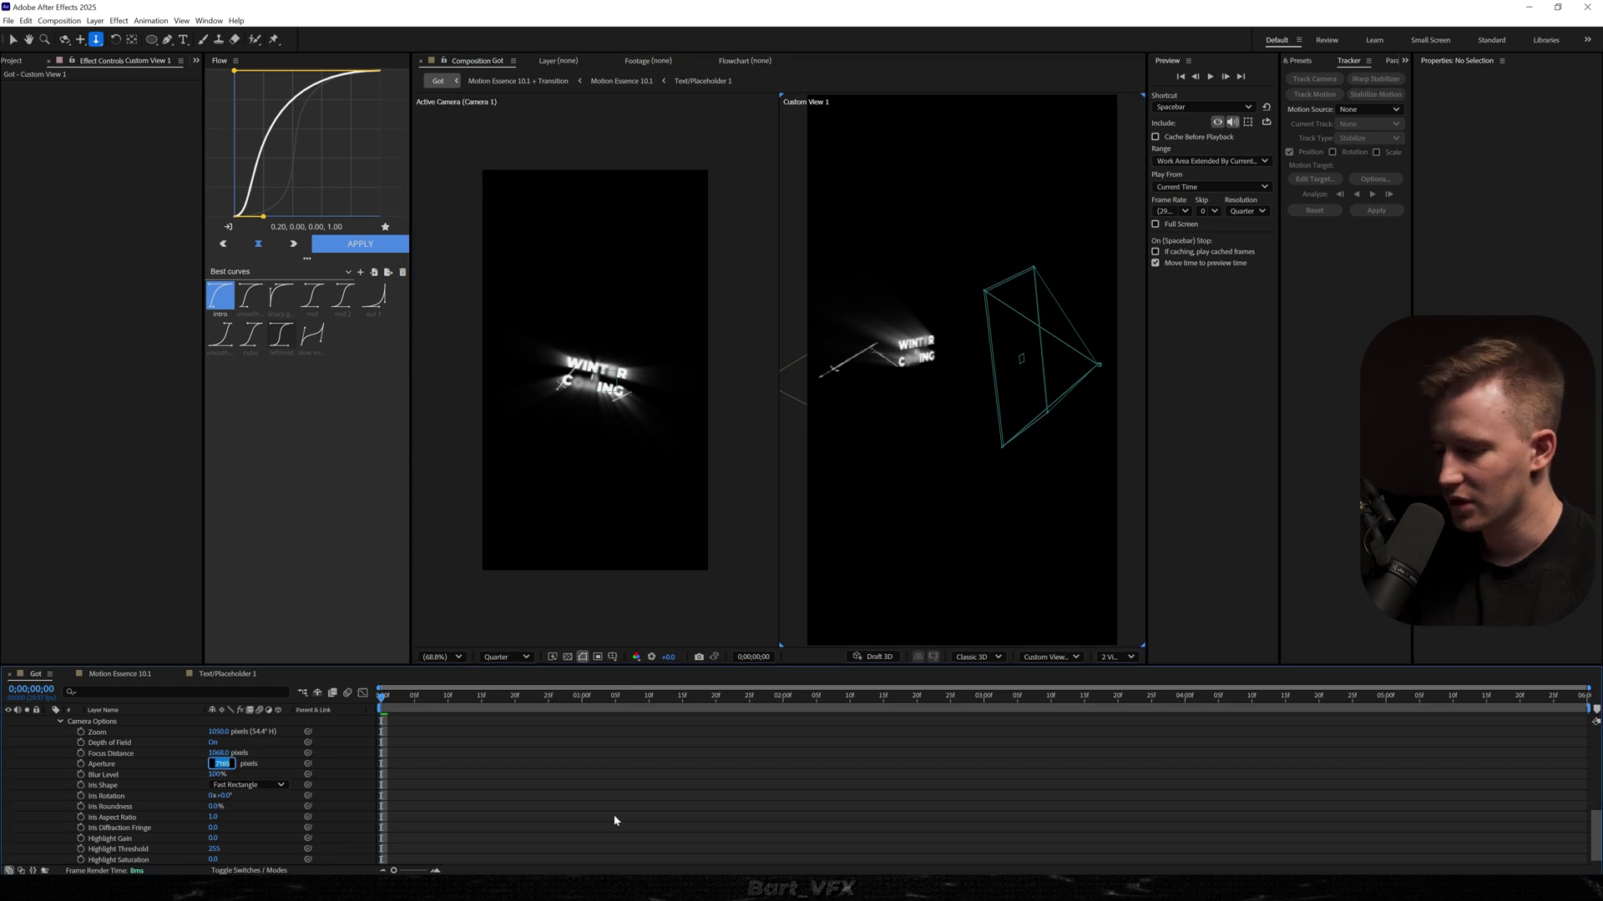
pyautogui.press('Return')
pyautogui.moveTo(421, 696); pyautogui.dragTo(468, 696)
pyautogui.press('1')
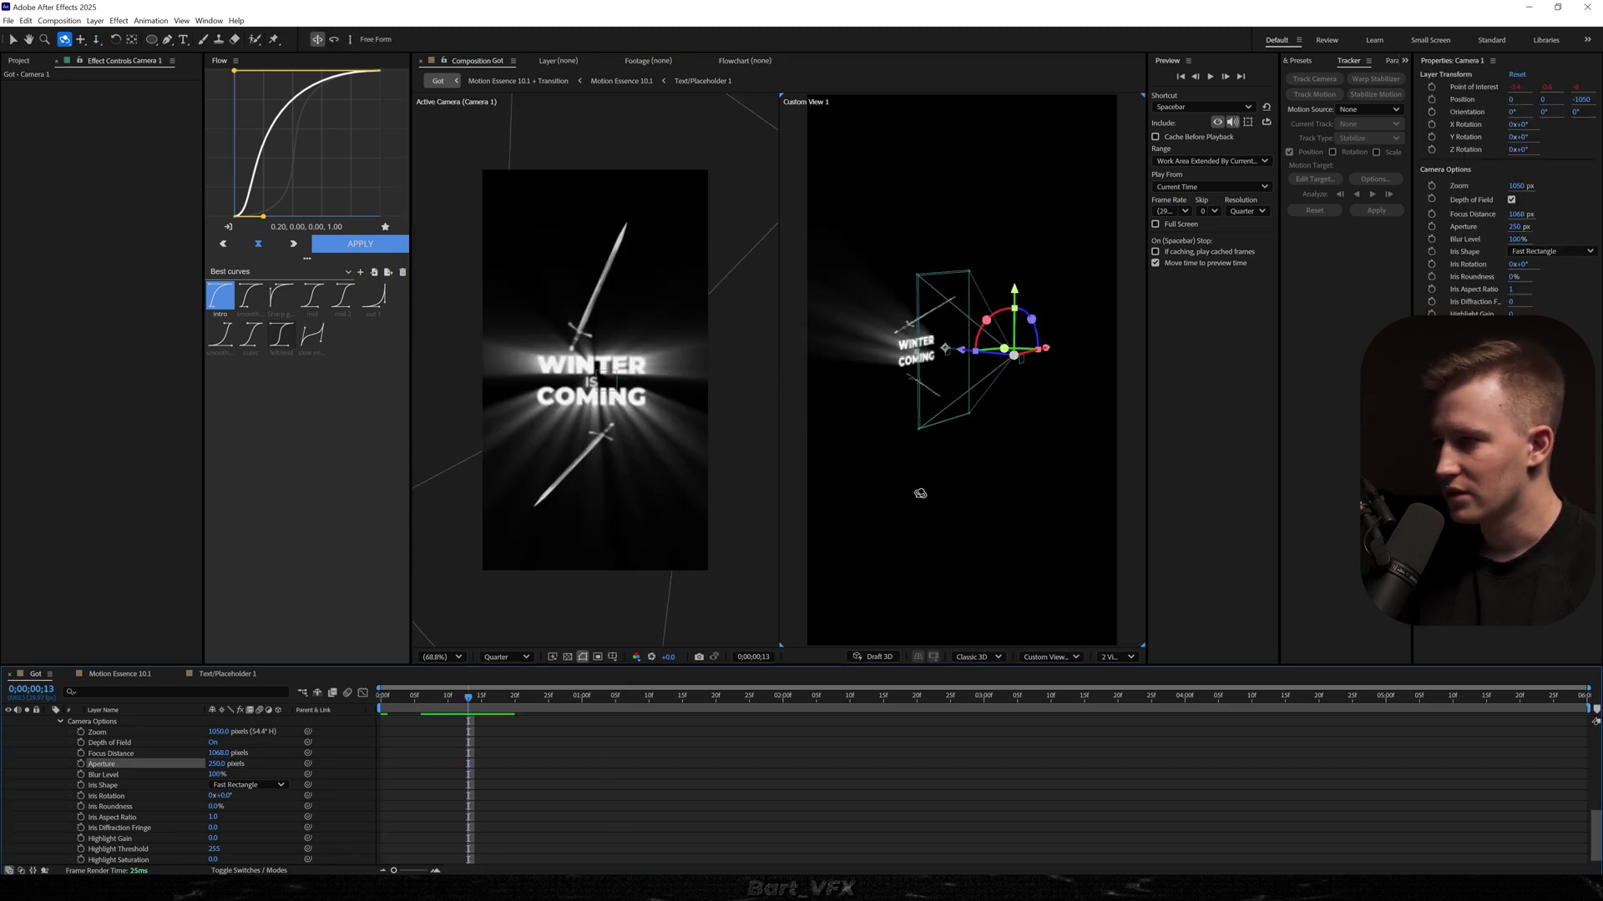
pyautogui.moveTo(919, 494); pyautogui.dragTo(956, 504)
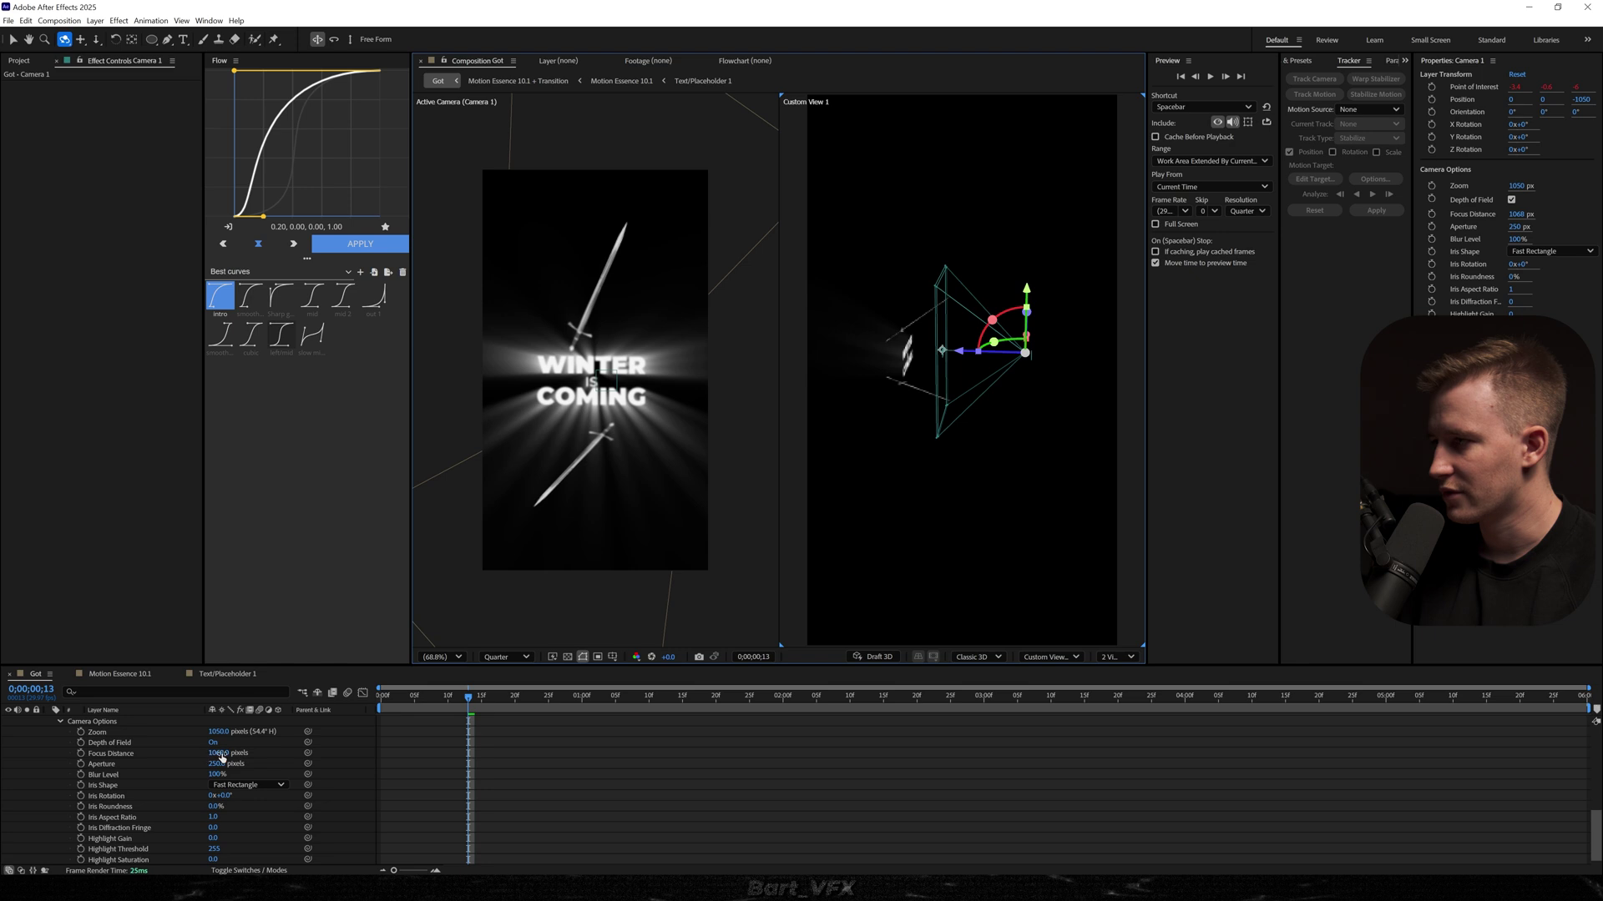
pyautogui.moveTo(220, 755); pyautogui.dragTo(289, 746)
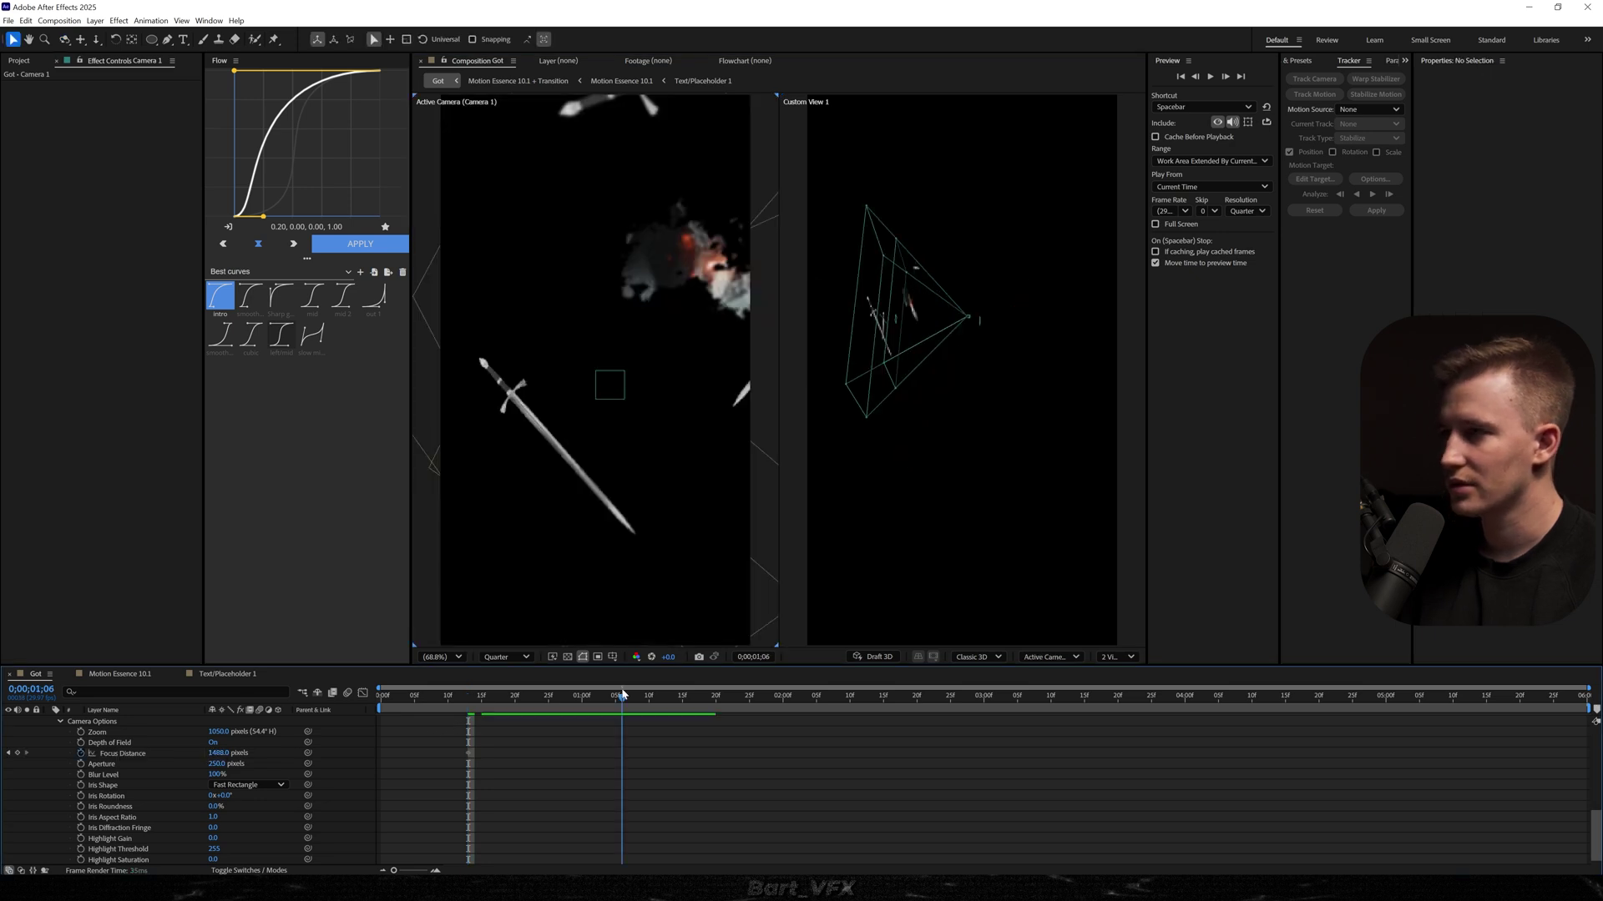
# - Keyframe Camera 1's Focus Distance at about 740 pixels at 0;00;01;19, focusing on the dragon picture
pyautogui.moveTo(623, 694); pyautogui.dragTo(675, 684)
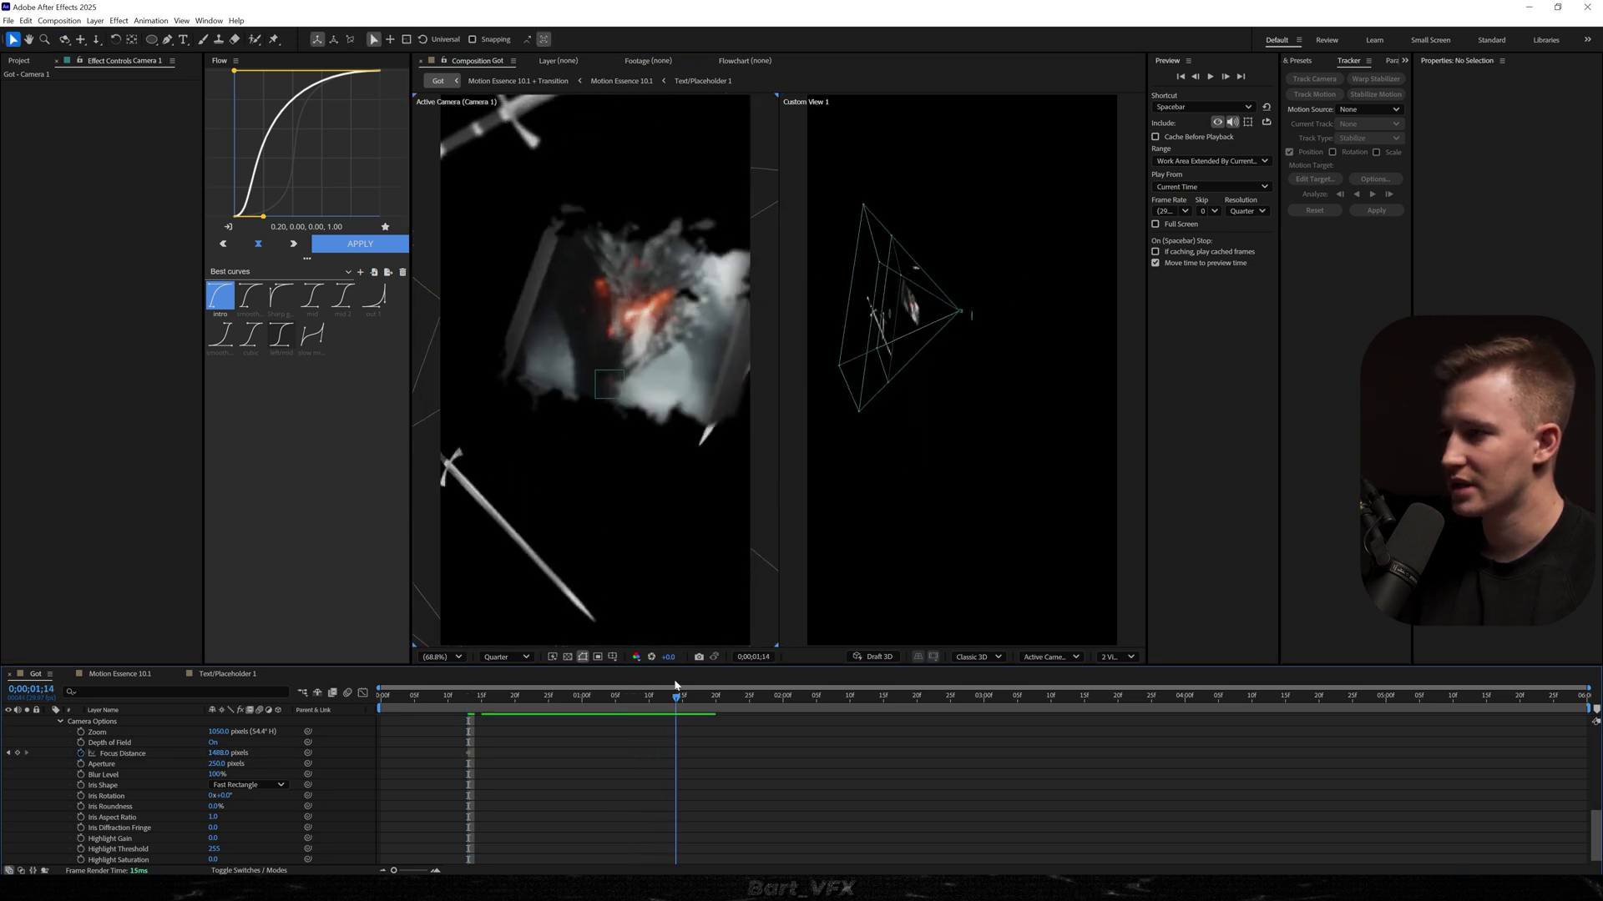
pyautogui.press('c')
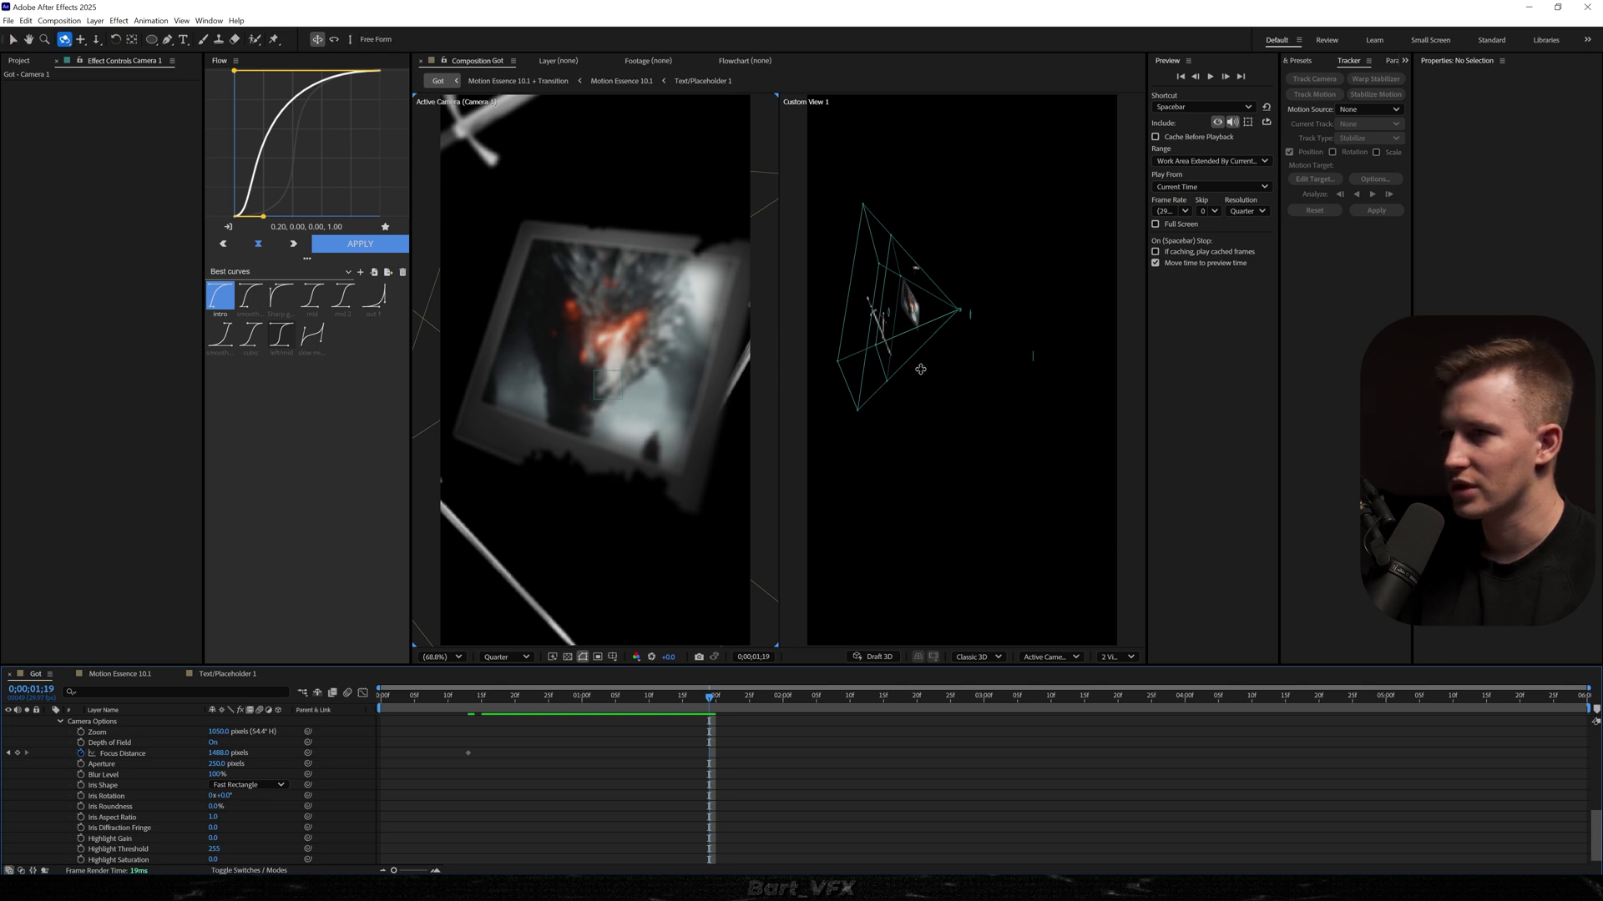
pyautogui.press('c')
pyautogui.moveTo(921, 369); pyautogui.dragTo(1048, 554)
pyautogui.press('c')
pyautogui.moveTo(1048, 555); pyautogui.dragTo(1027, 360)
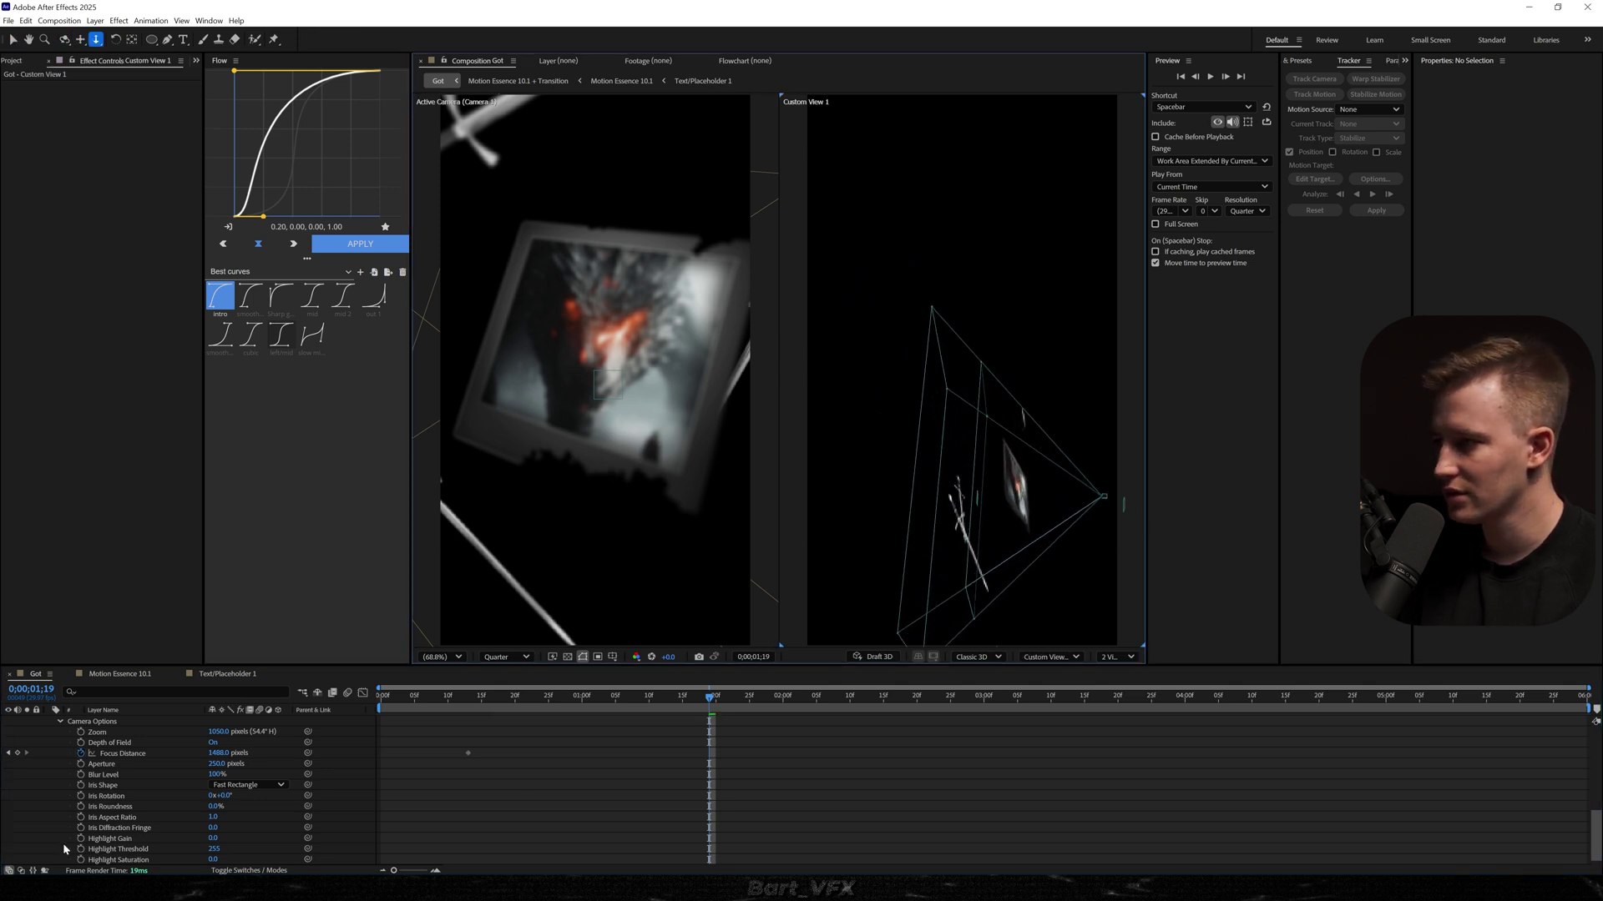
pyautogui.moveTo(222, 752); pyautogui.dragTo(205, 753)
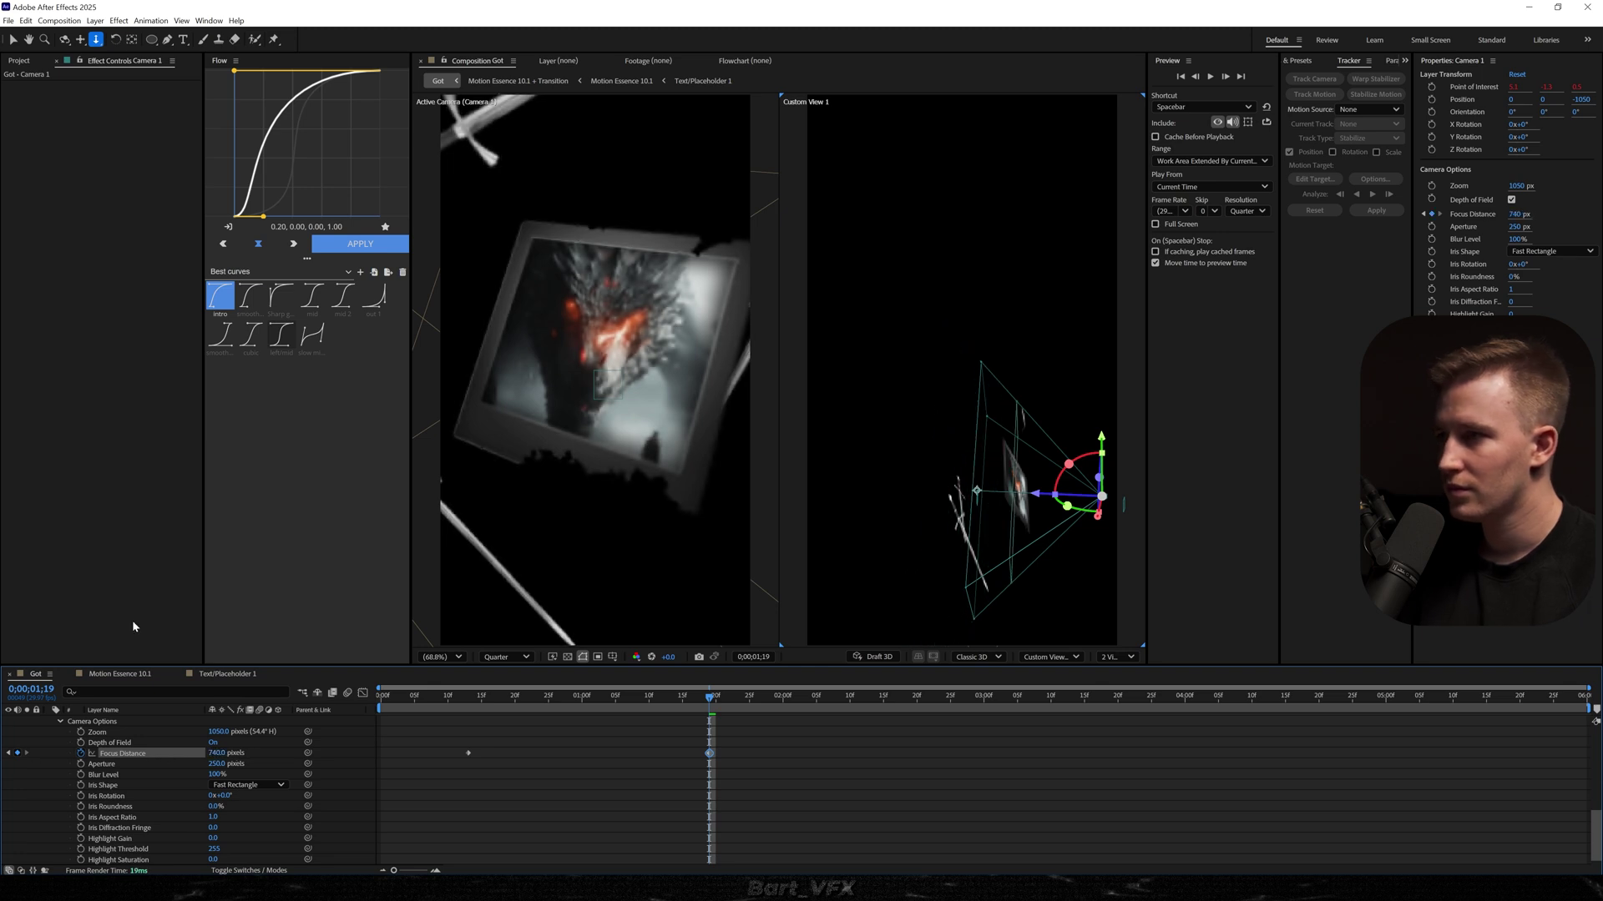
# - Keyframe Camera 1's Focus Distance at about 1569 pixels at 0;00;02;05 to focus on the picture again
pyautogui.click(834, 760)
pyautogui.moveTo(711, 698); pyautogui.dragTo(816, 701)
pyautogui.moveTo(223, 753); pyautogui.dragTo(193, 754)
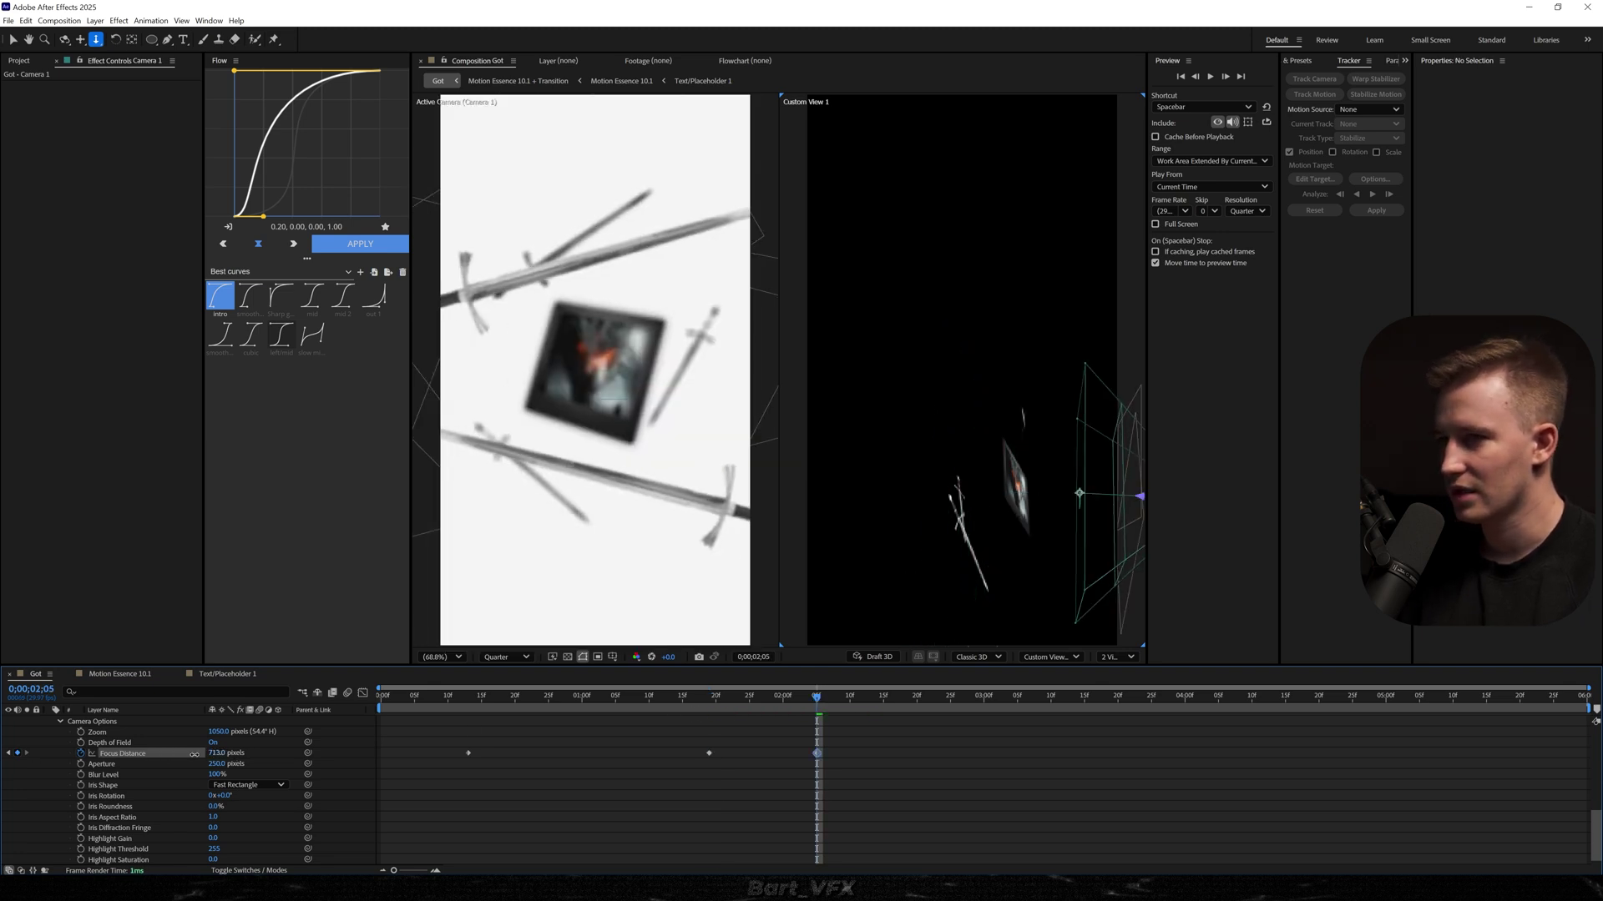
pyautogui.moveTo(403, 761); pyautogui.dragTo(783, 778)
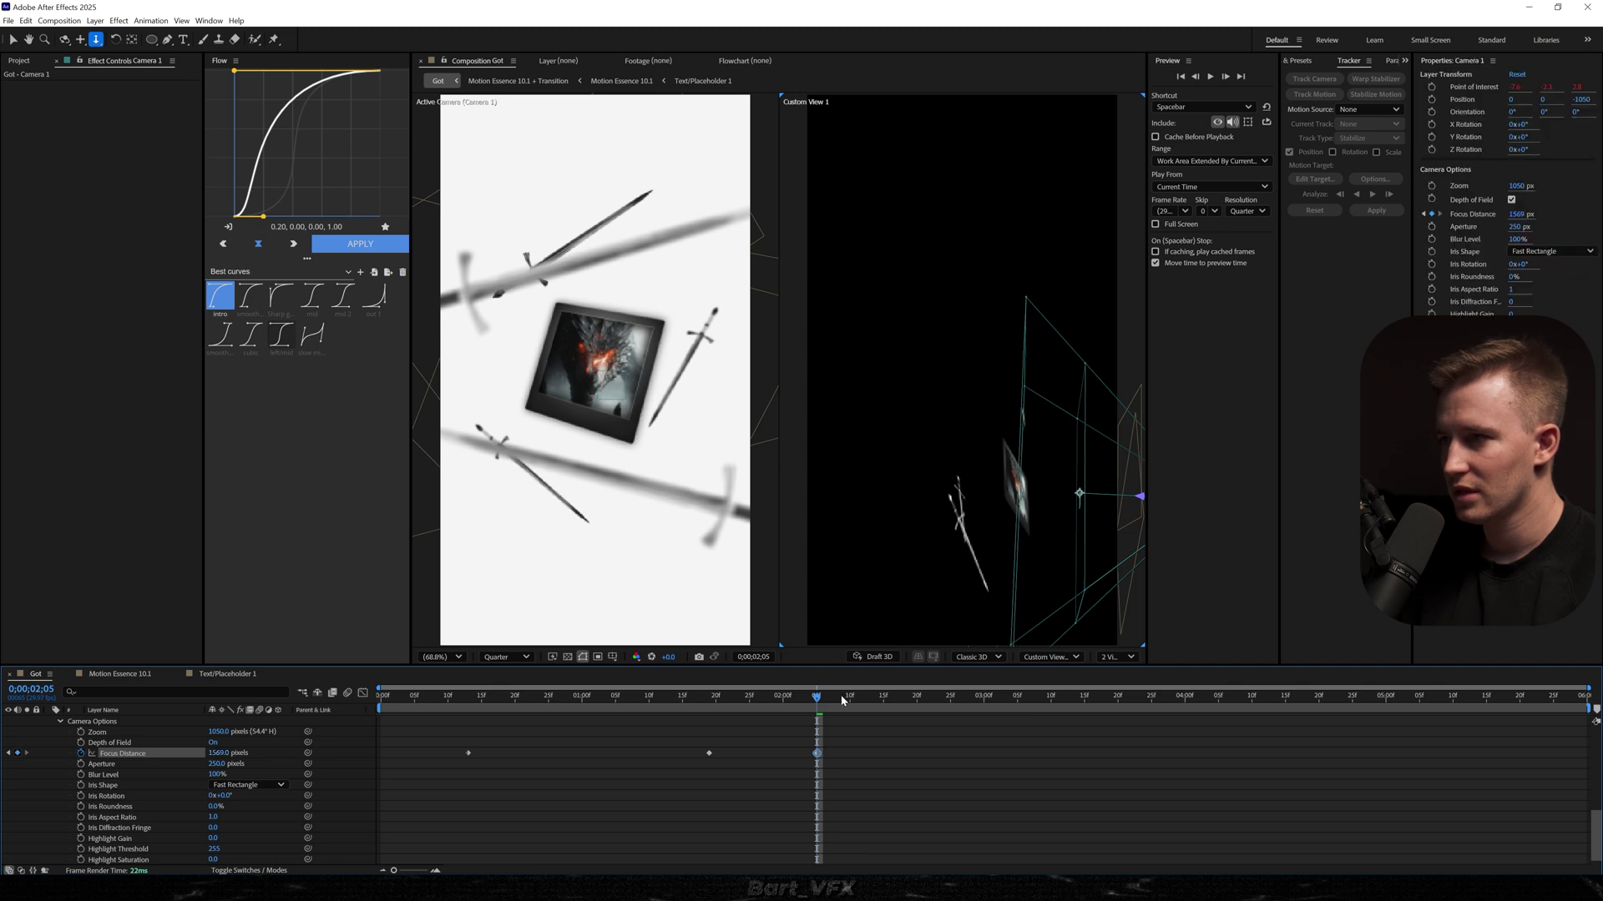
# - Keyframe Camera 1's Focus Distance at about 955 pixels at 0;00;02;26, focusing on the Game of Thrones logo picture
pyautogui.press('space')
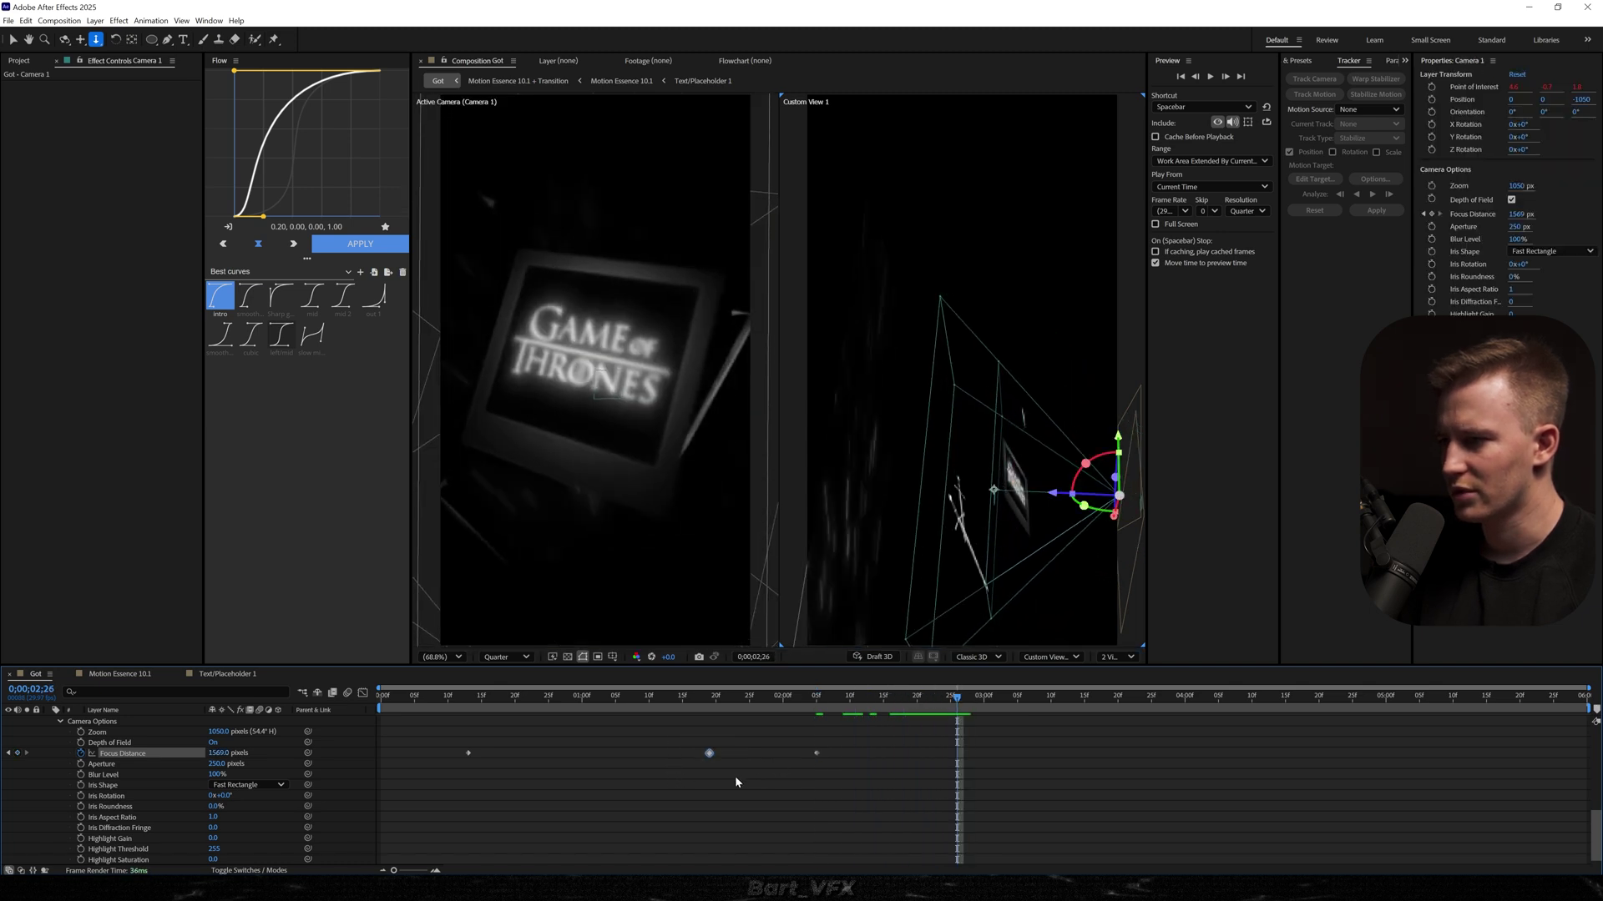
pyautogui.hotkey('ctrl', 'v')
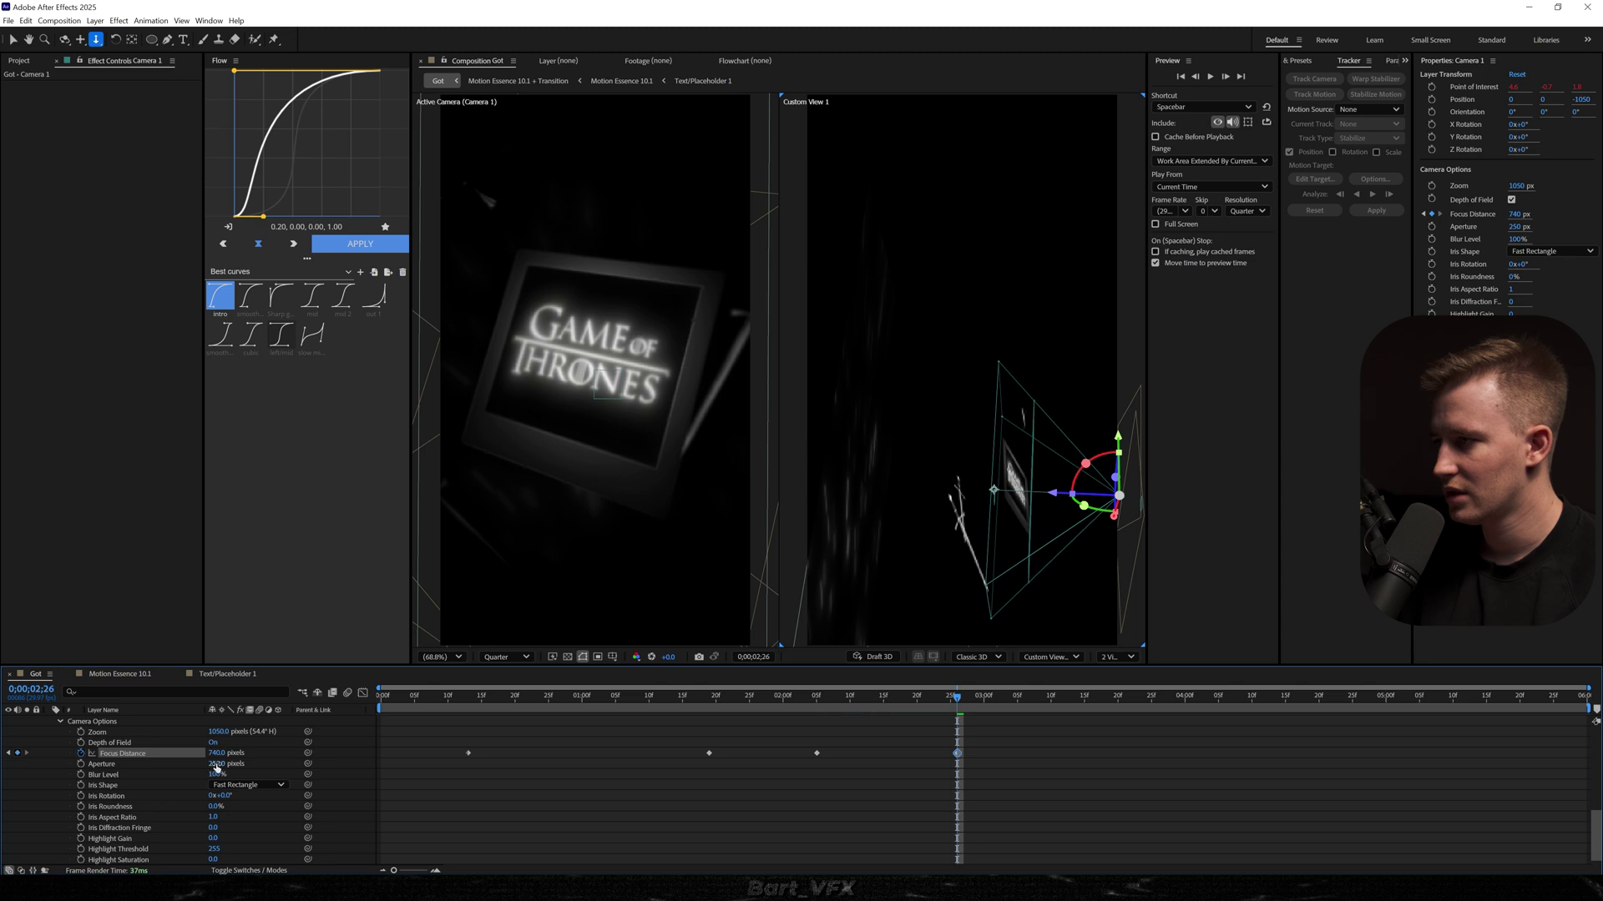
pyautogui.moveTo(420, 779); pyautogui.dragTo(377, 781)
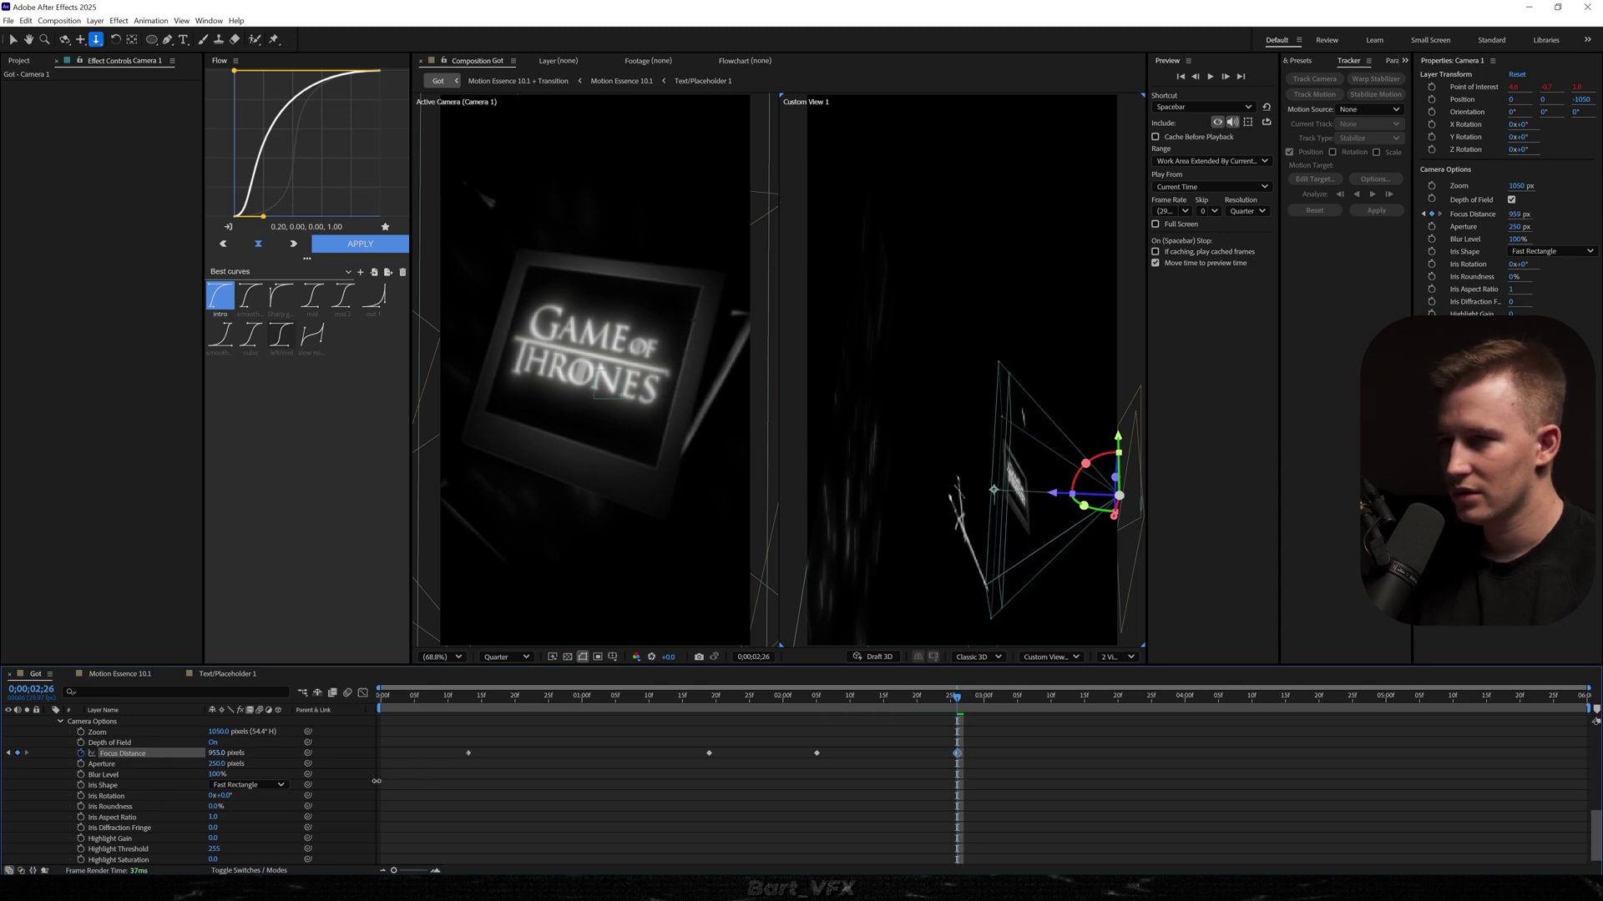
# - Preview the focus animation from 0;00;01;00 and examine the depth-of-field blur on the dragon picture and swords around 0;00;02;05
pyautogui.moveTo(920, 701); pyautogui.dragTo(583, 714)
pyautogui.press('space')
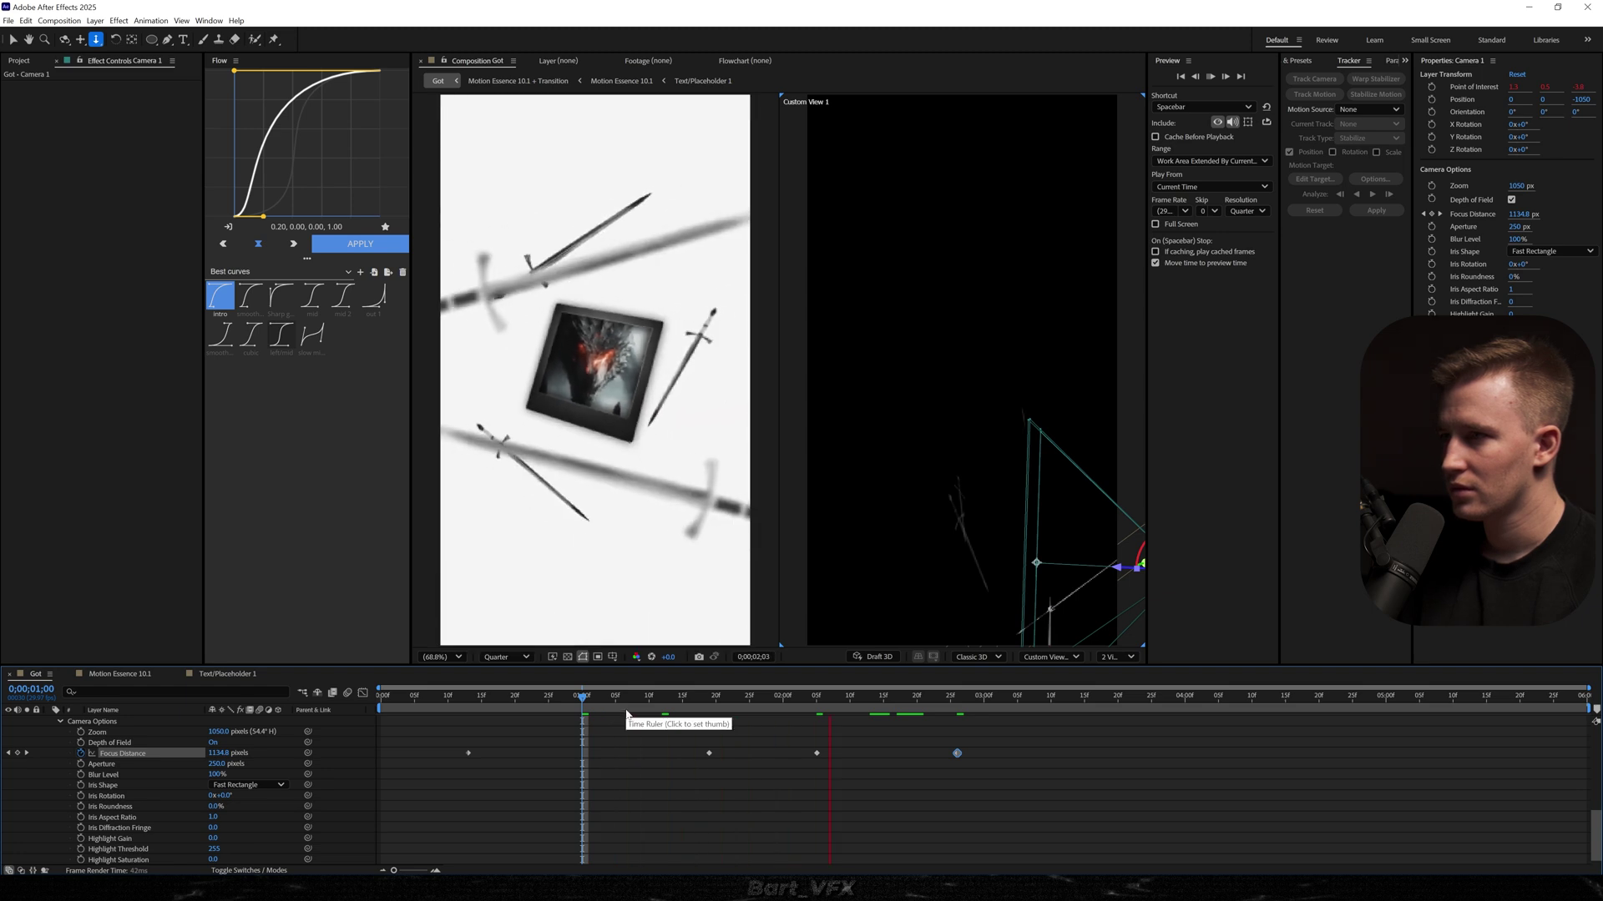
pyautogui.moveTo(791, 704)
pyautogui.mouseDown()
pyautogui.moveTo(766, 704)
pyautogui.moveTo(817, 705)
pyautogui.mouseUp()
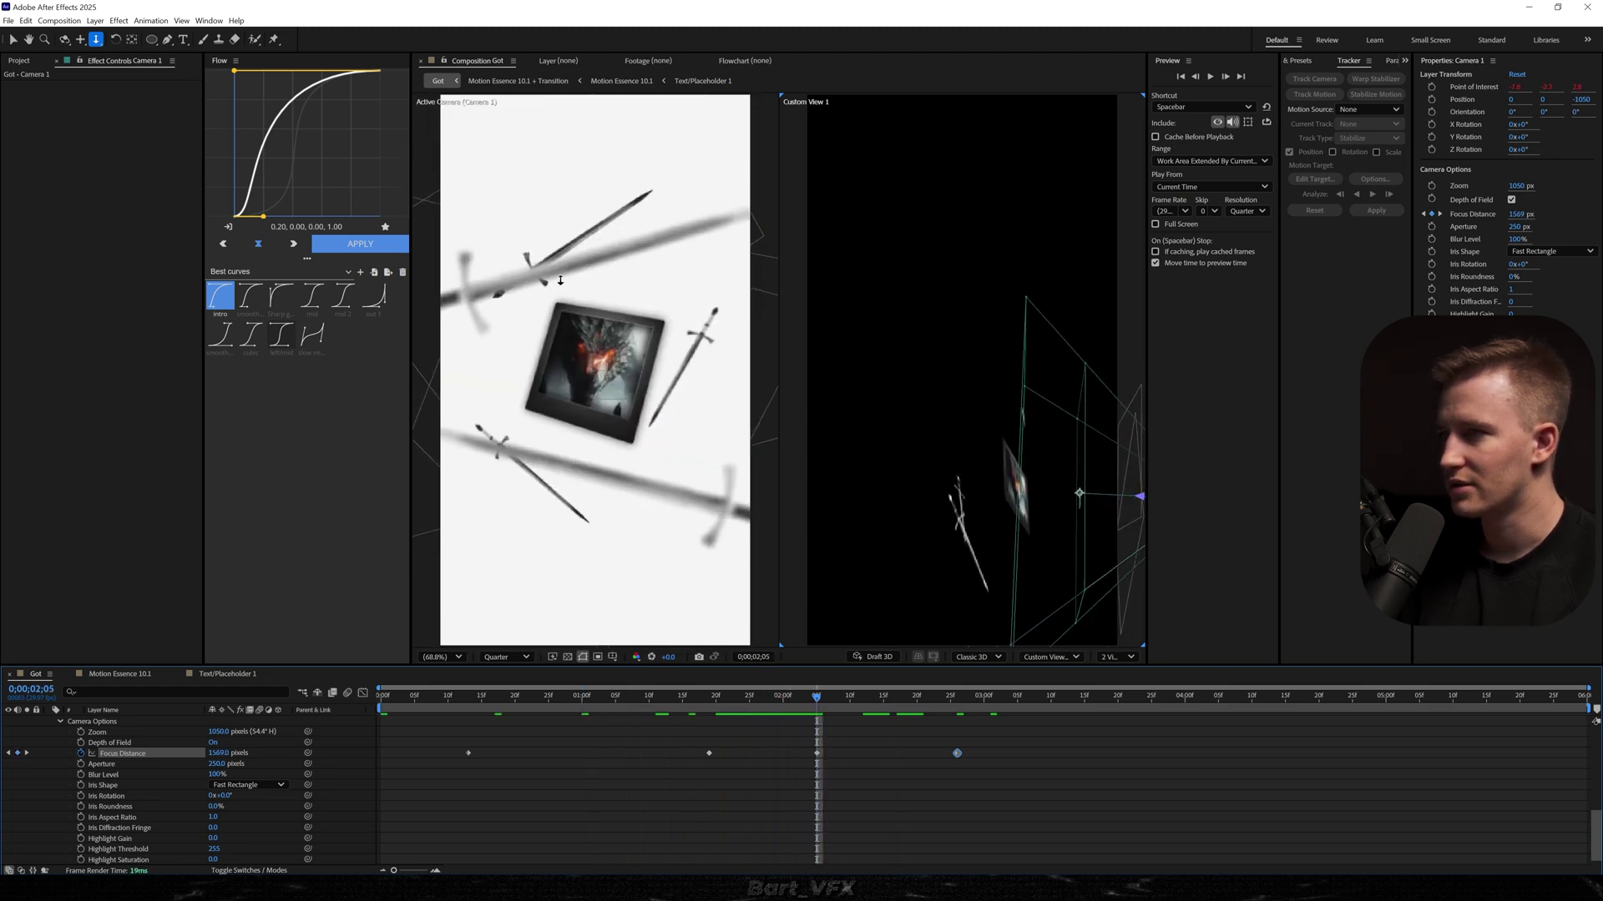
pyautogui.press('v')
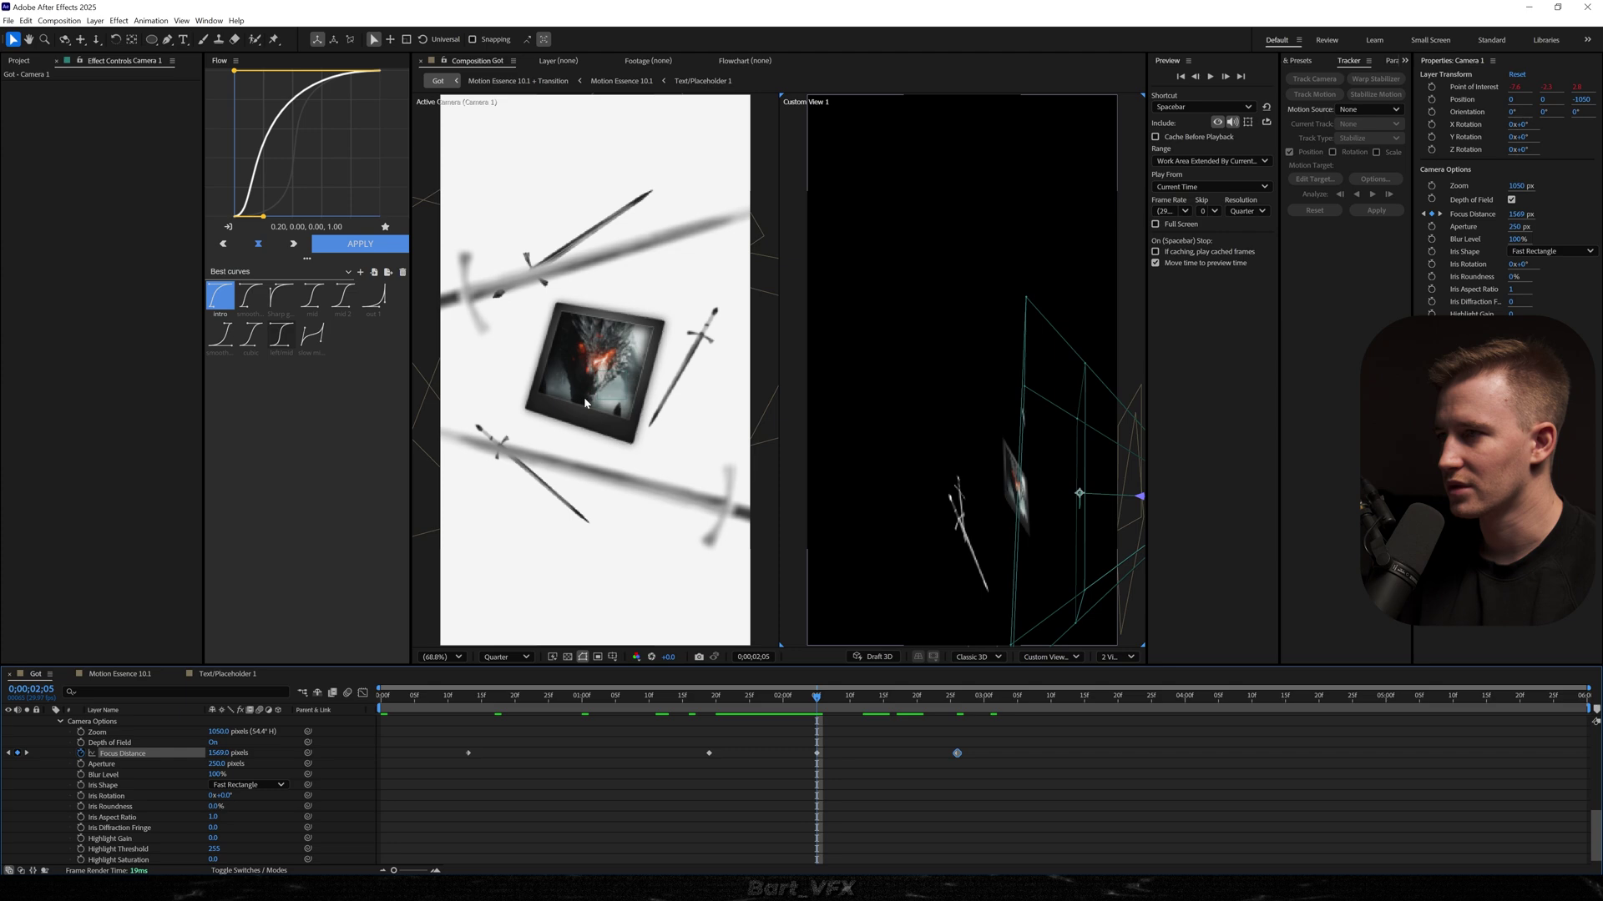
pyautogui.press('pageup')
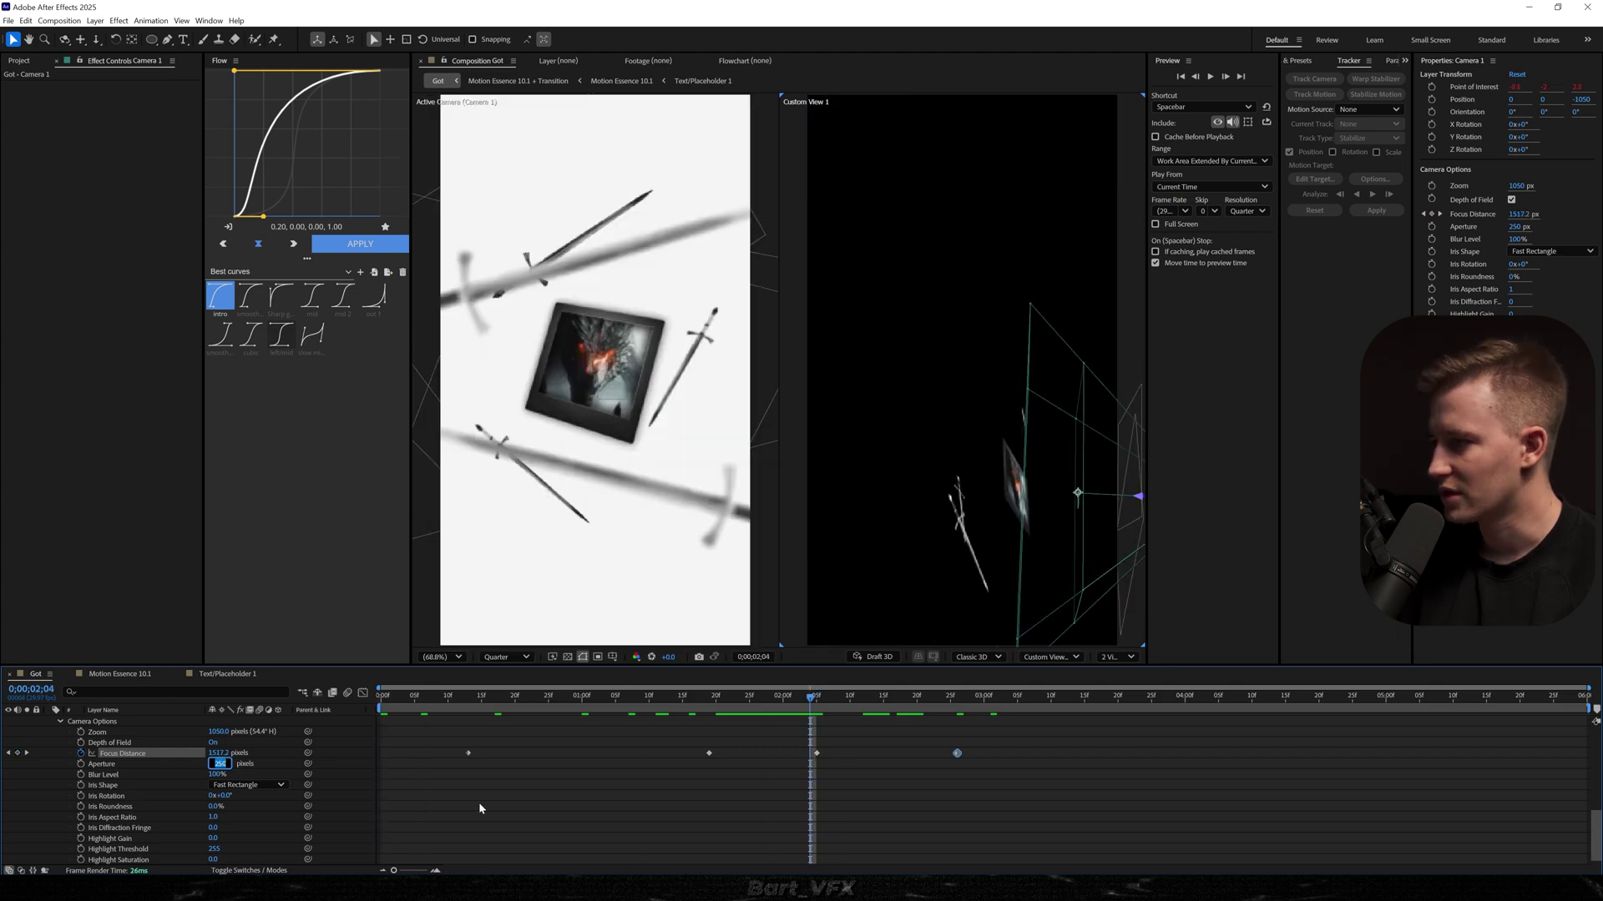
pyautogui.press('Return')
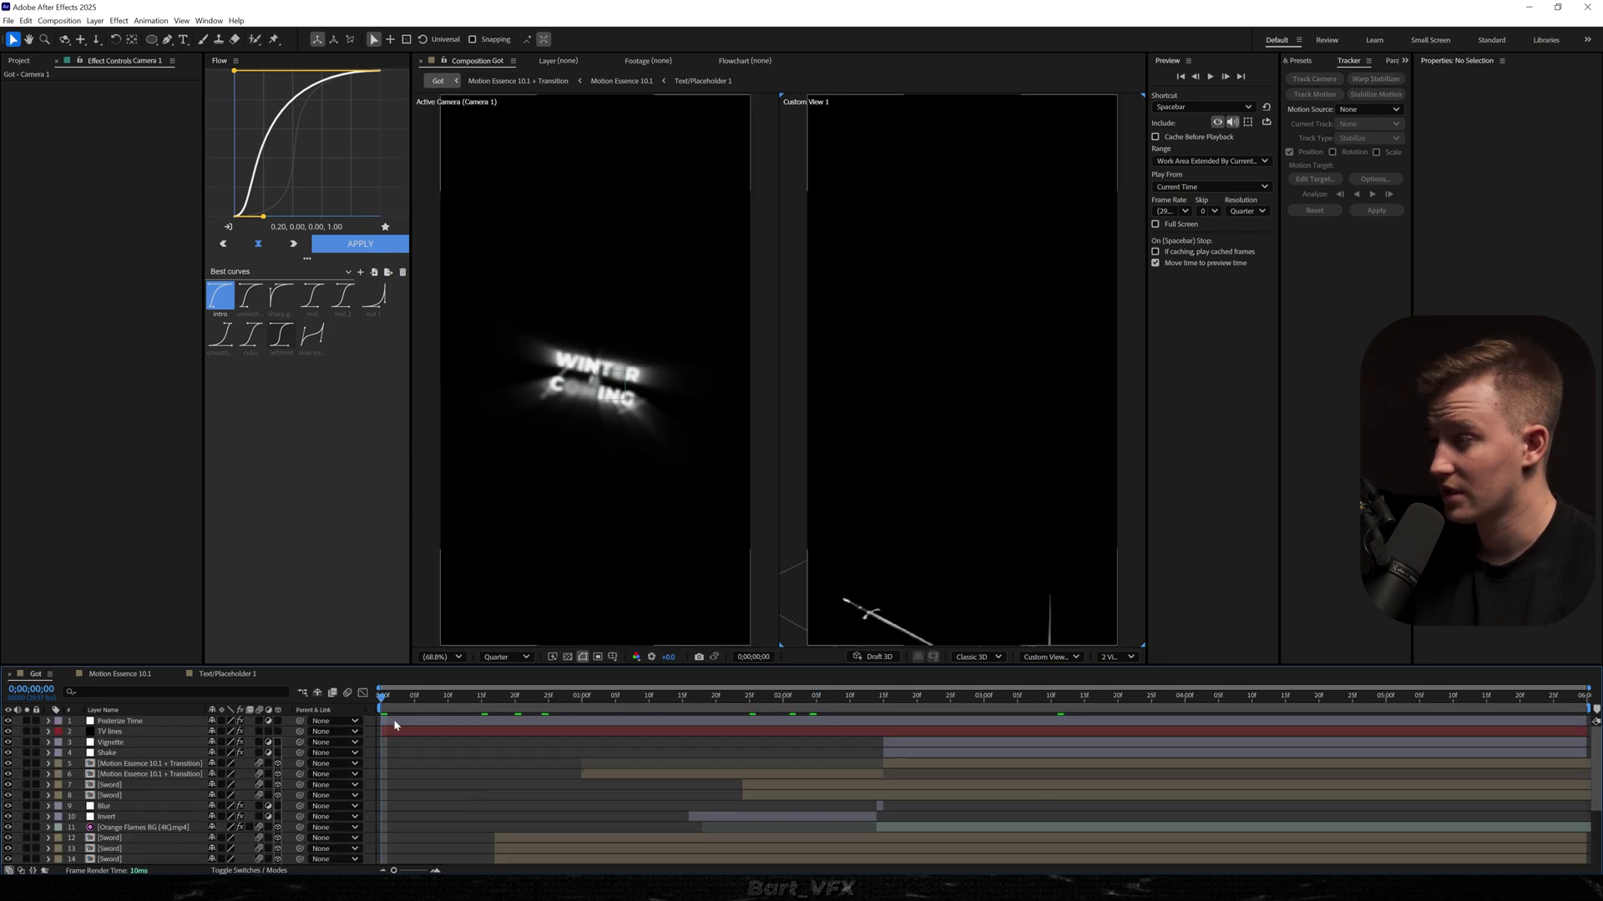
# - Open the resolution choices for the preview playback
pyautogui.click(1256, 211)
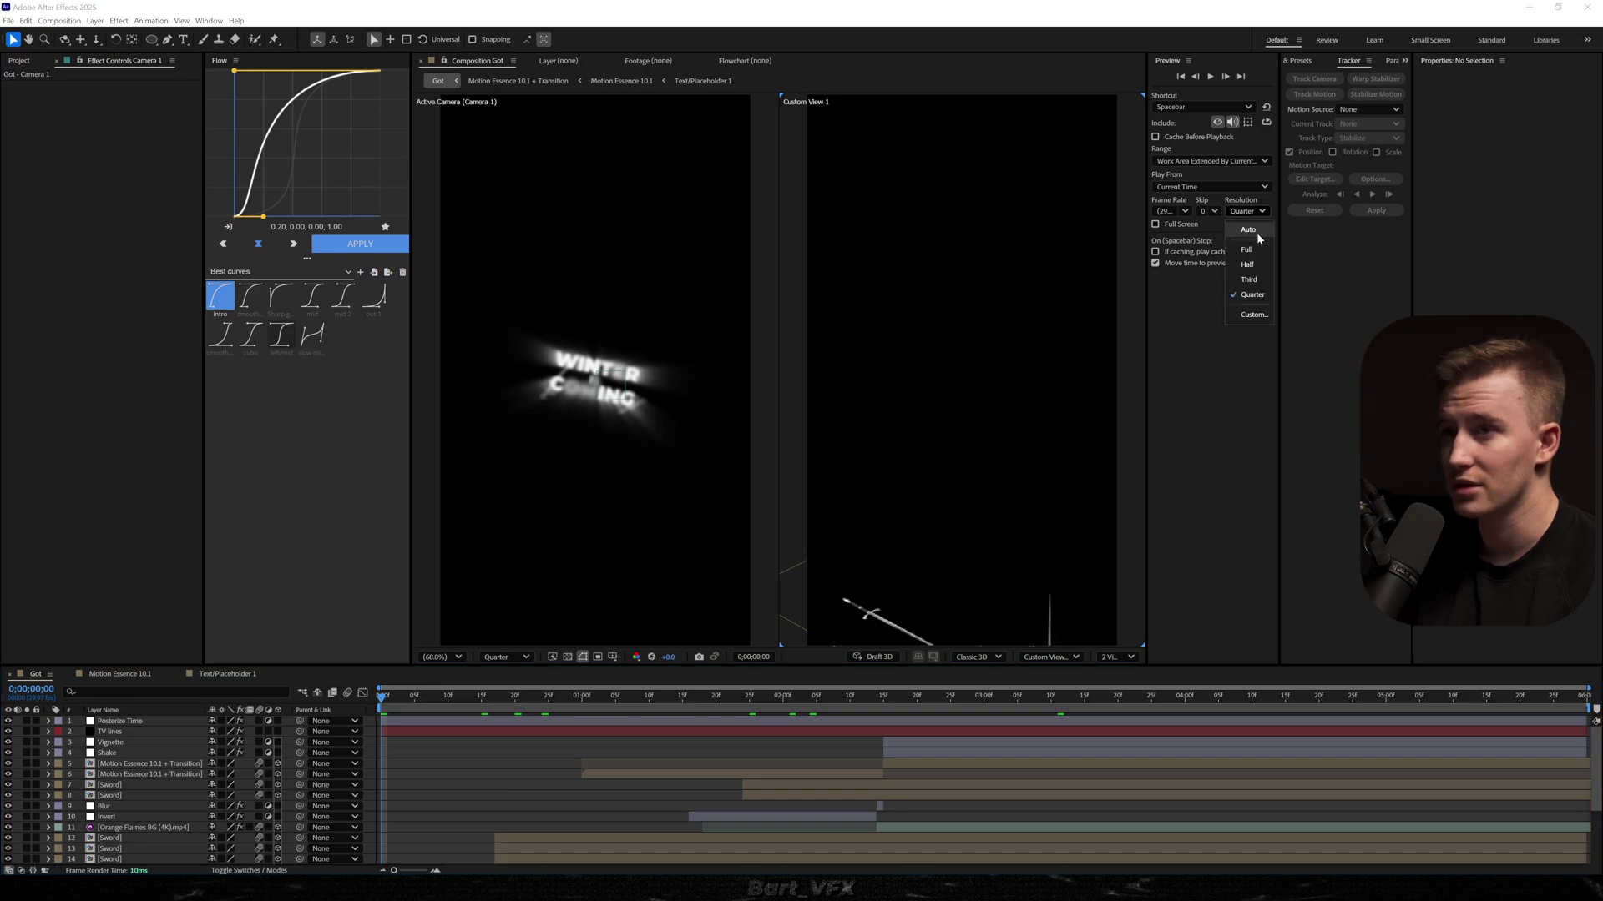